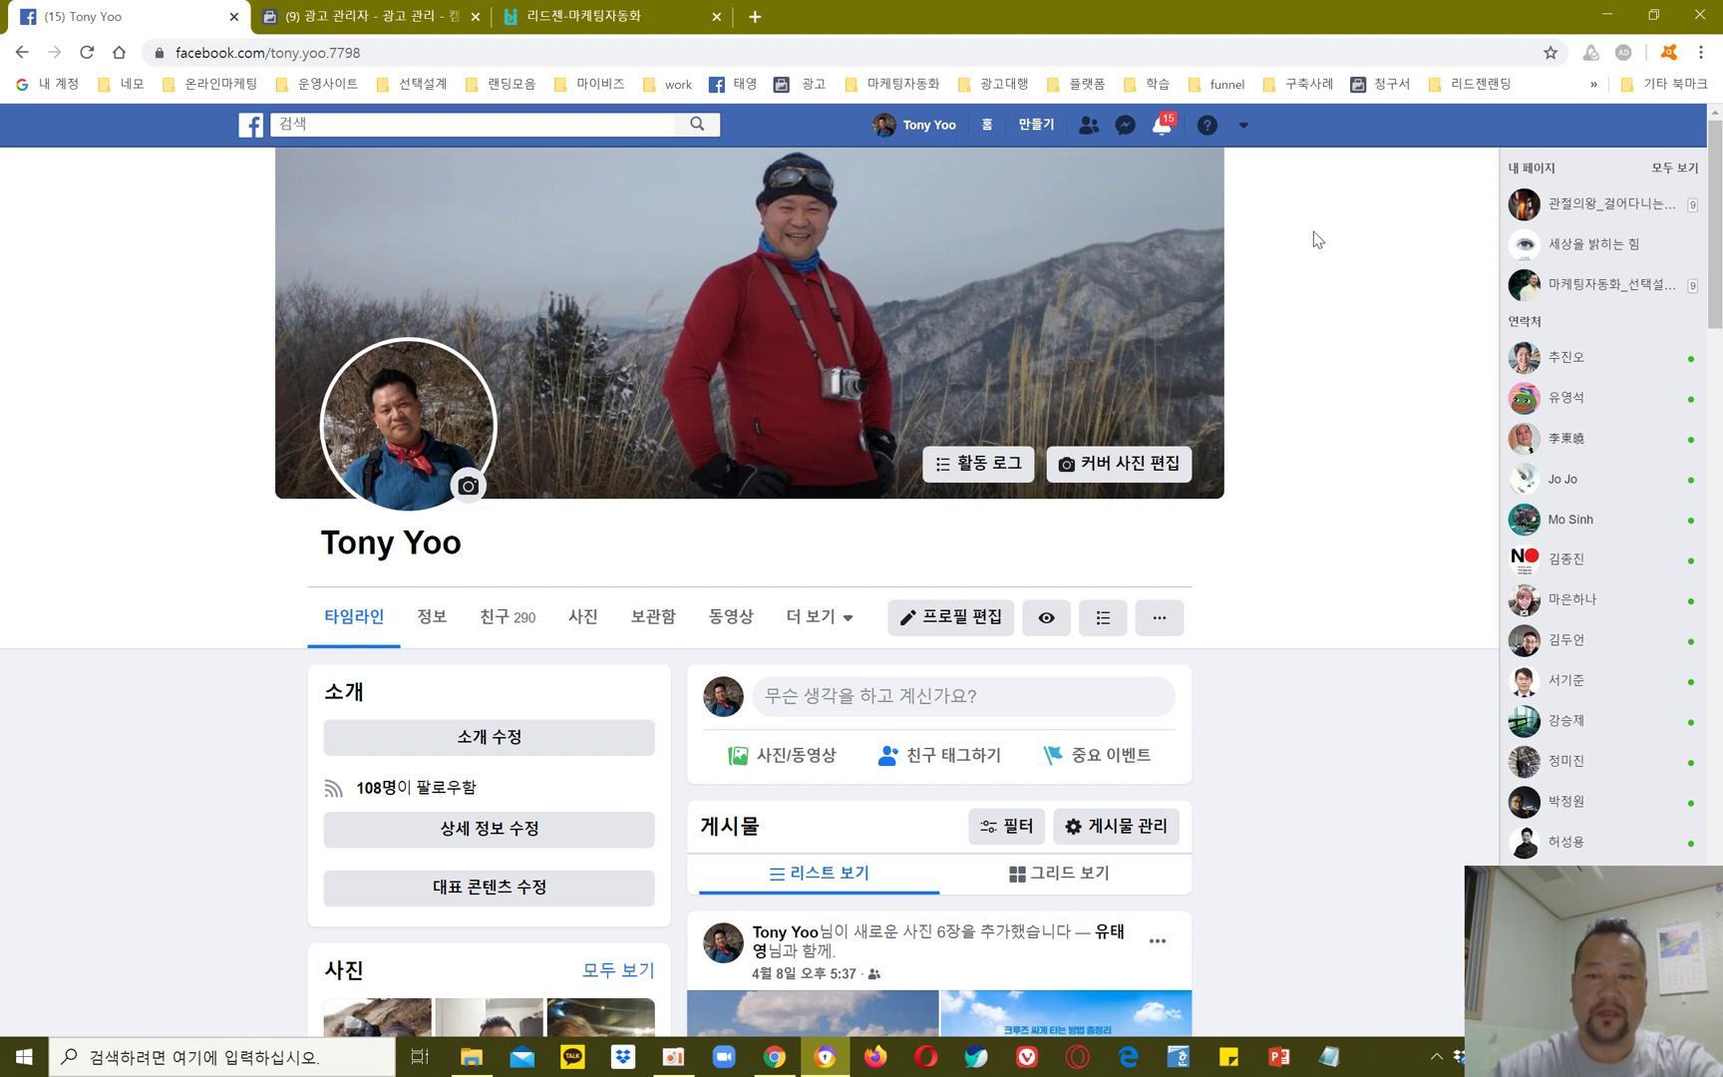
Step: Open the active ad account in Facebook Ads Manager and go to its audiences (타겟) page
left_click(1243, 124)
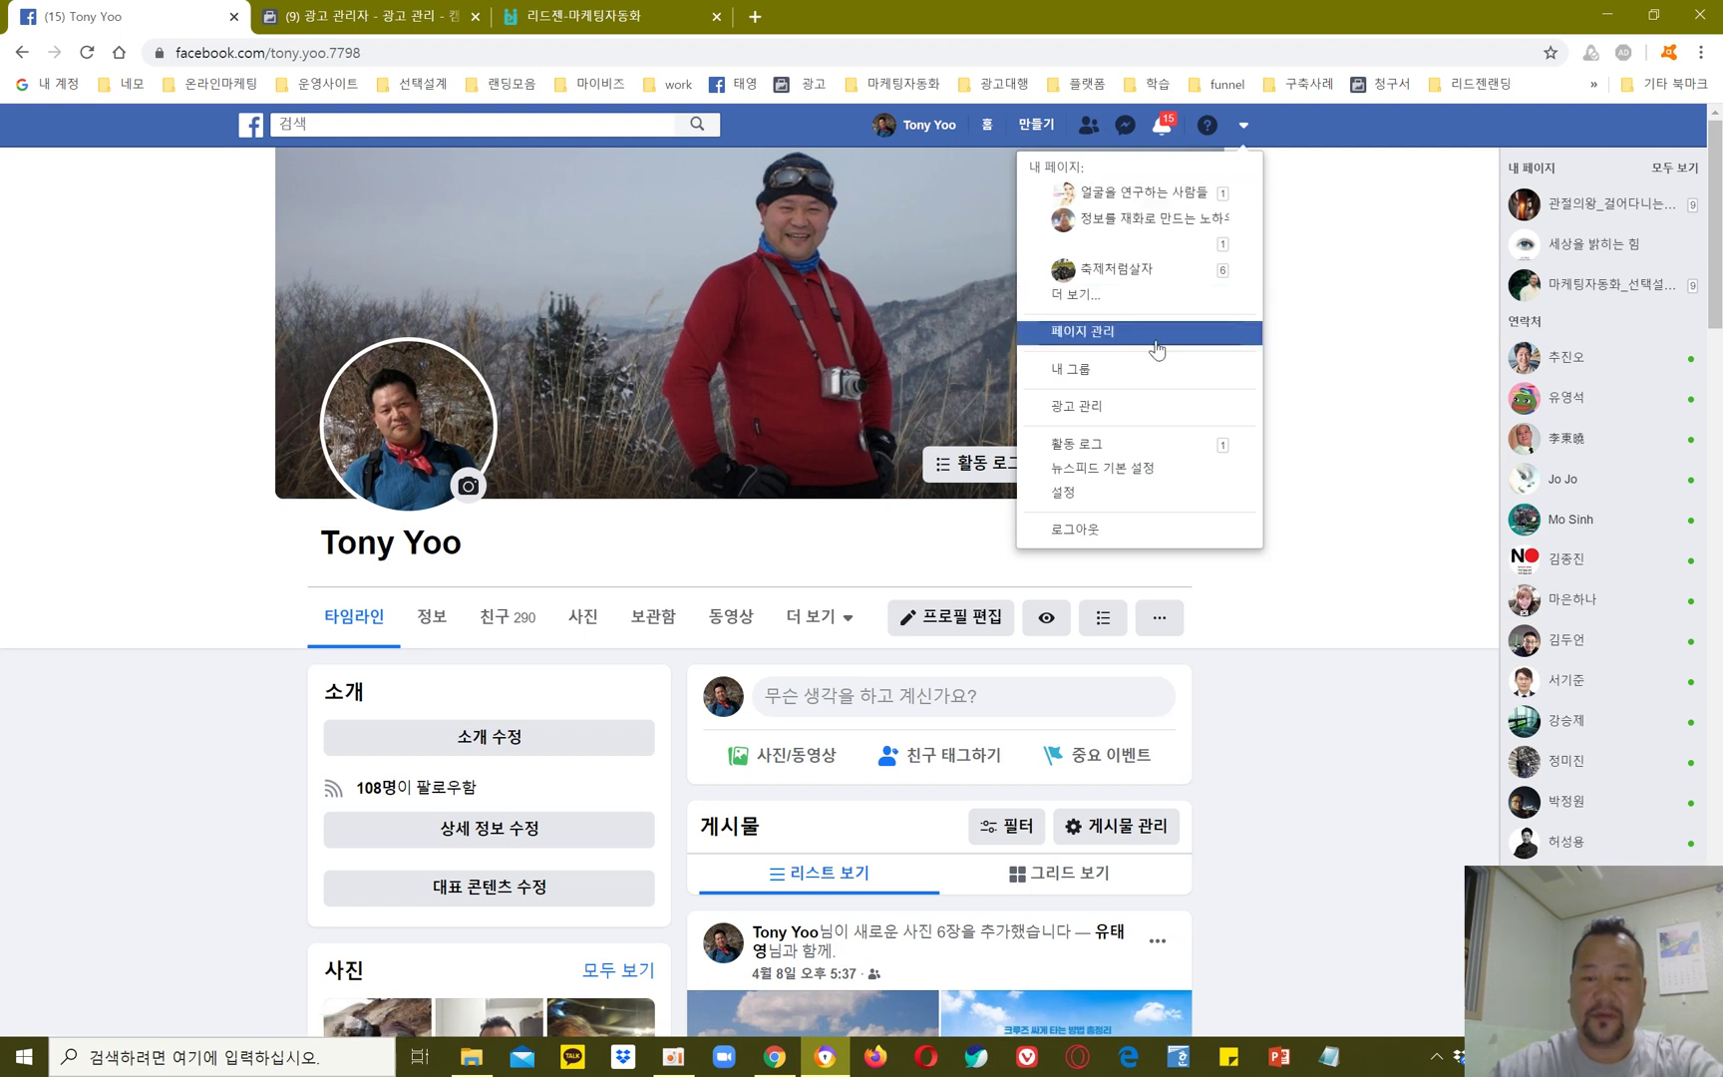
left_click(1085, 415)
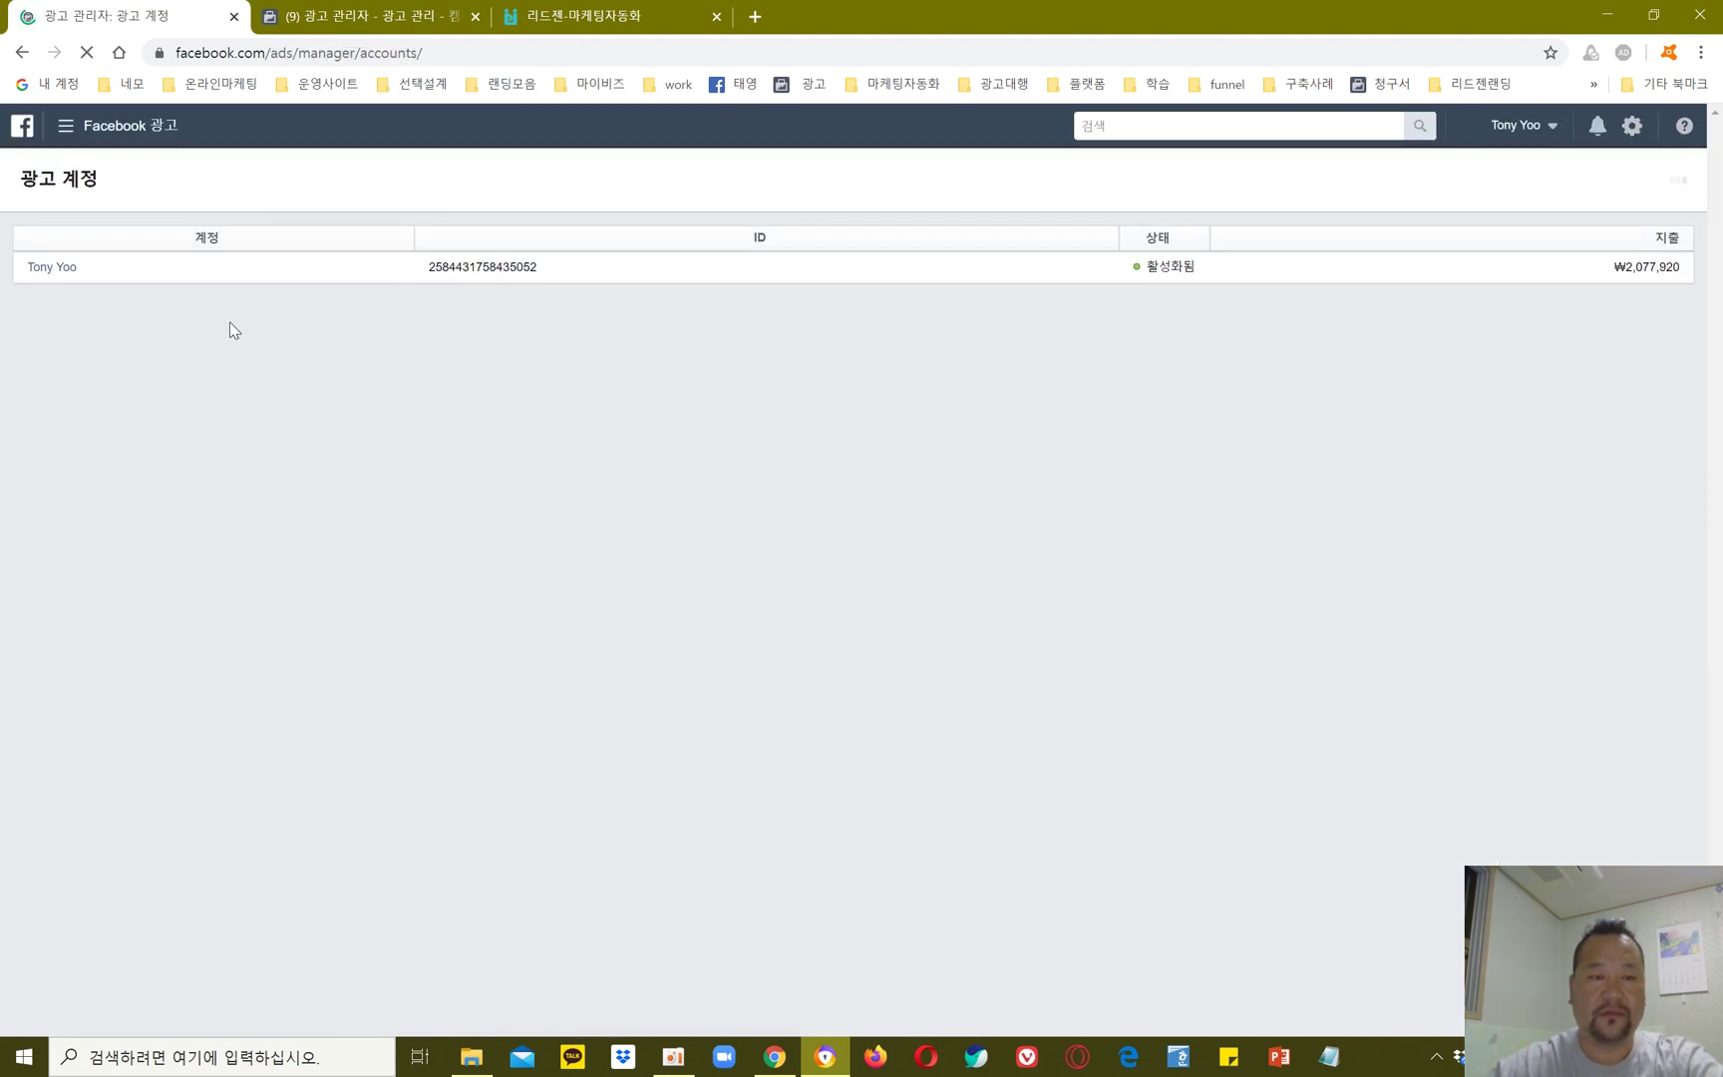
left_click(58, 271)
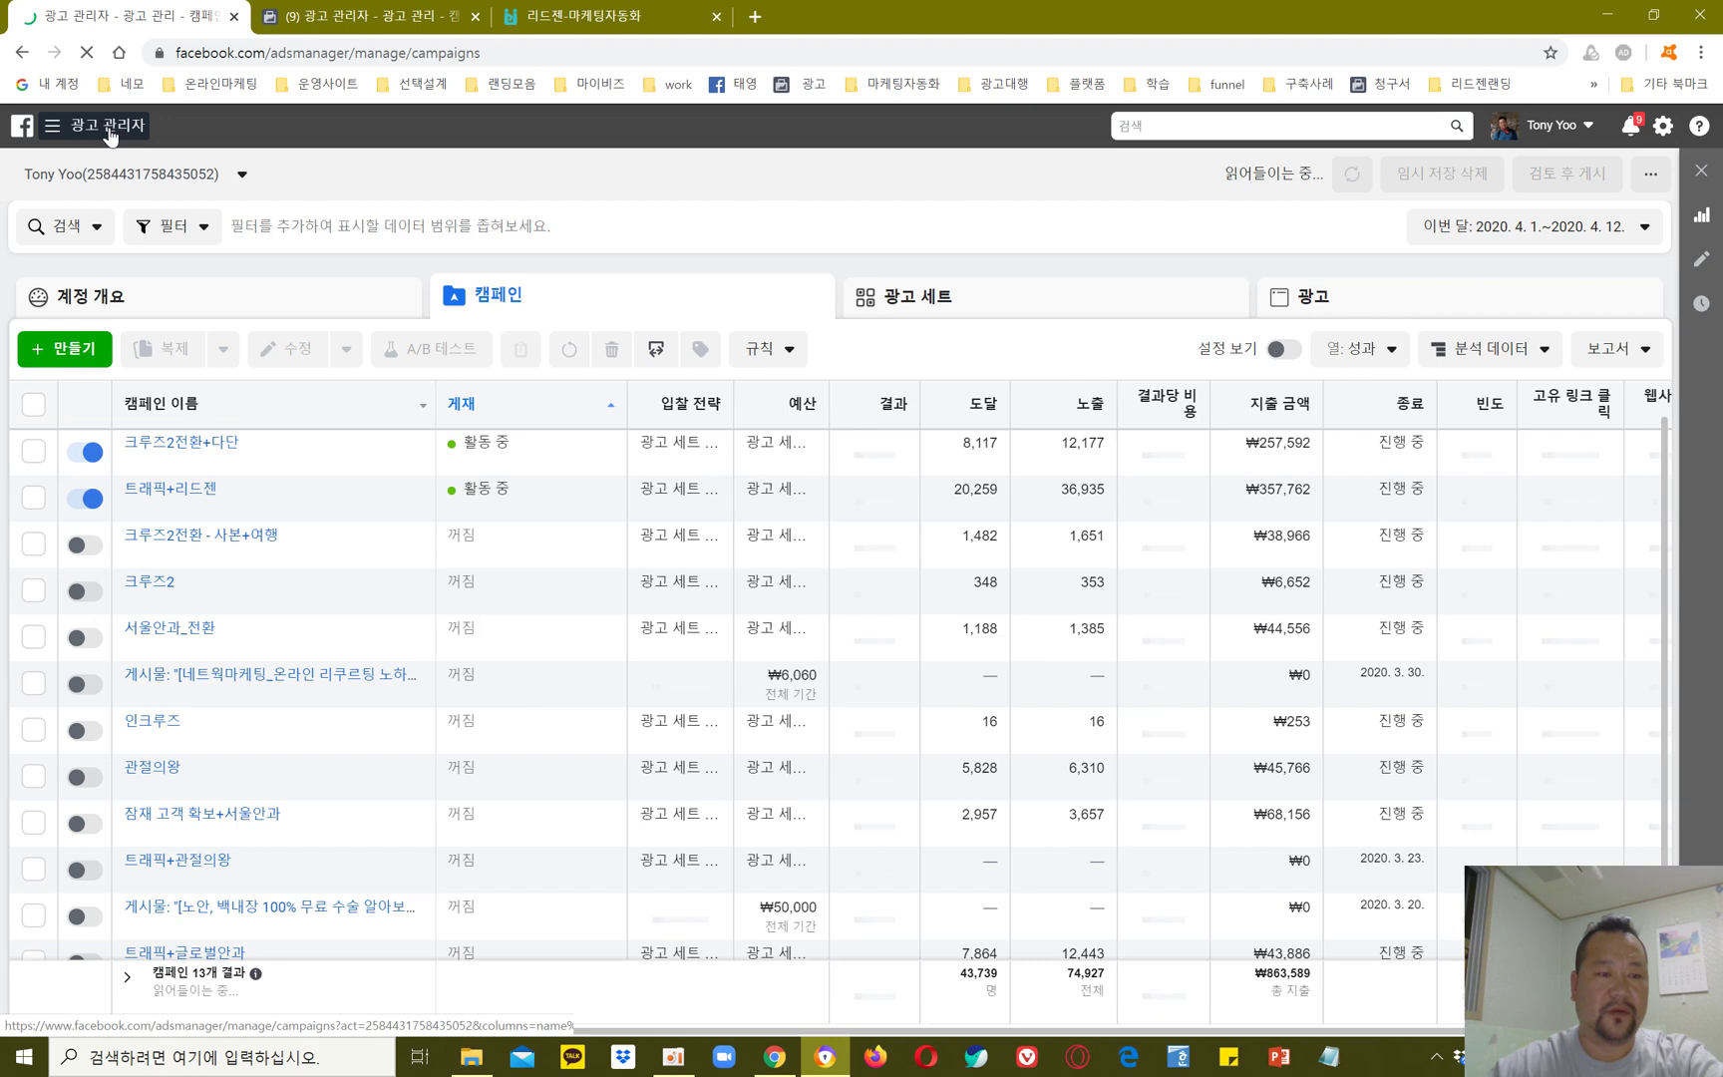
left_click(108, 134)
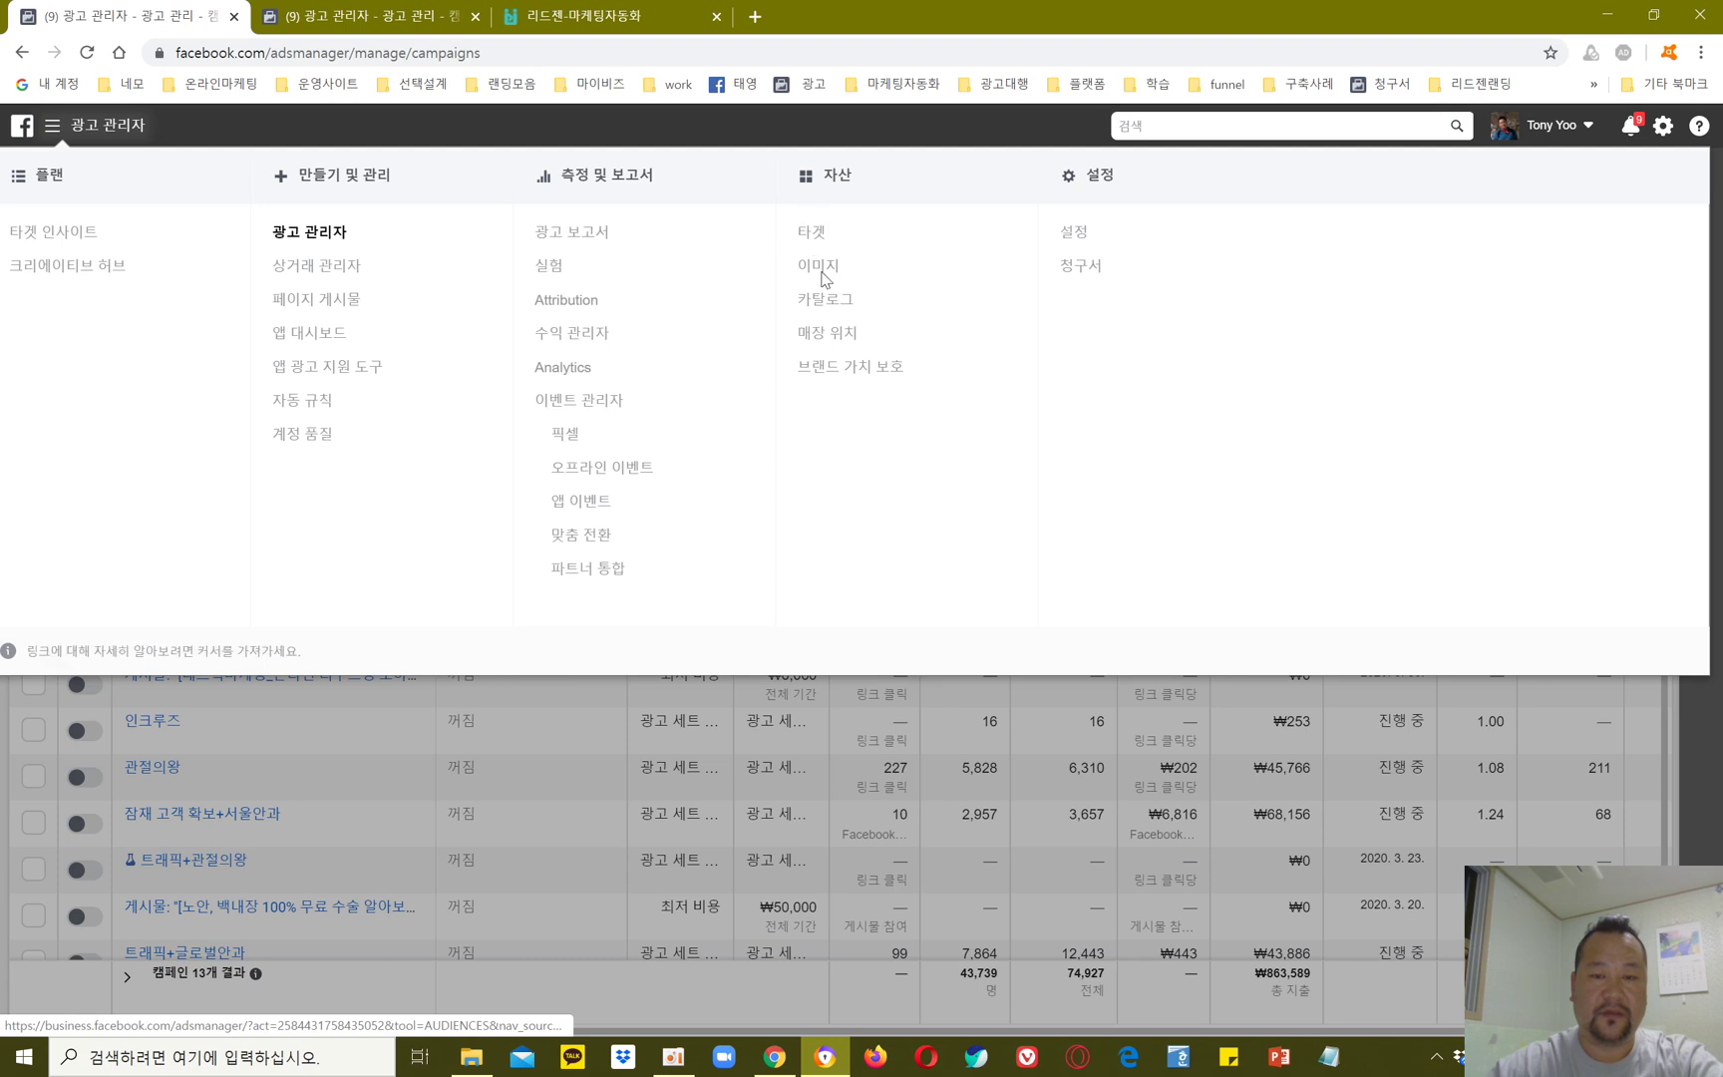
left_click(820, 239)
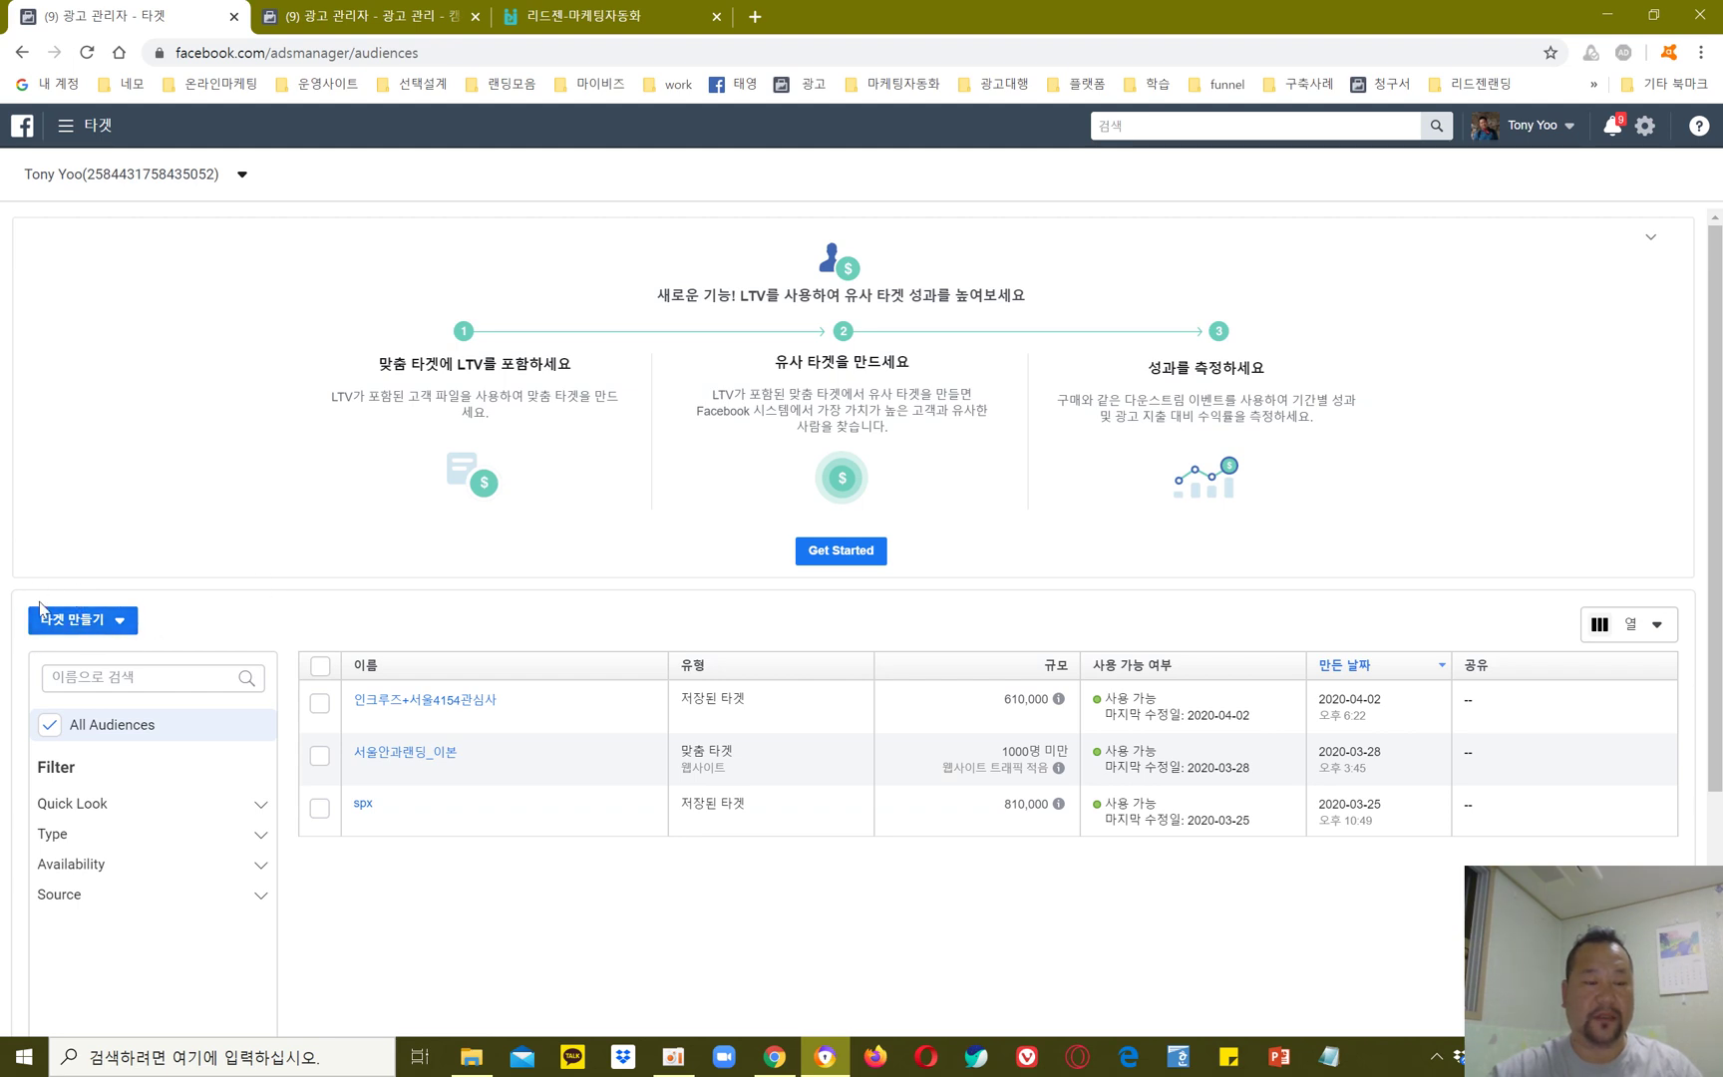
Step: Start a website custom audience (맞춤 타겟) based on people who visited specific web pages (특정 웹페이지를 방문한 사람)
left_click(121, 624)
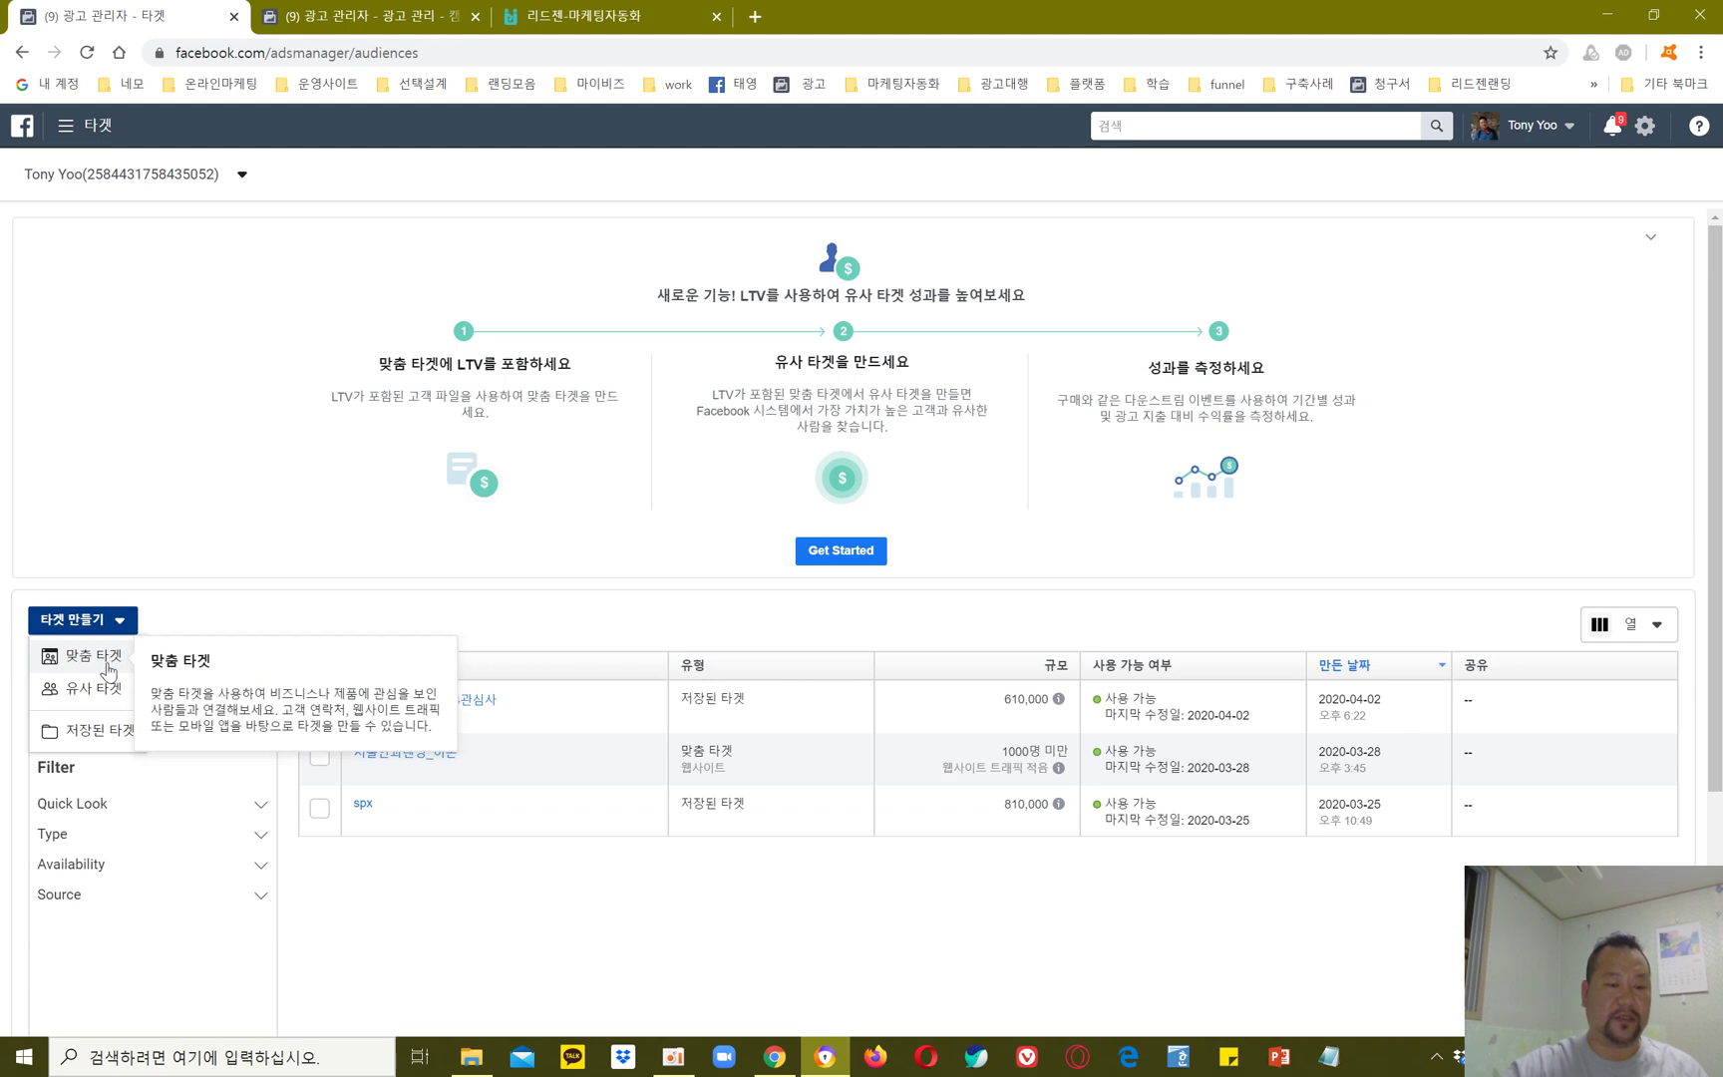
mouse_move(86, 739)
mouse_move(101, 670)
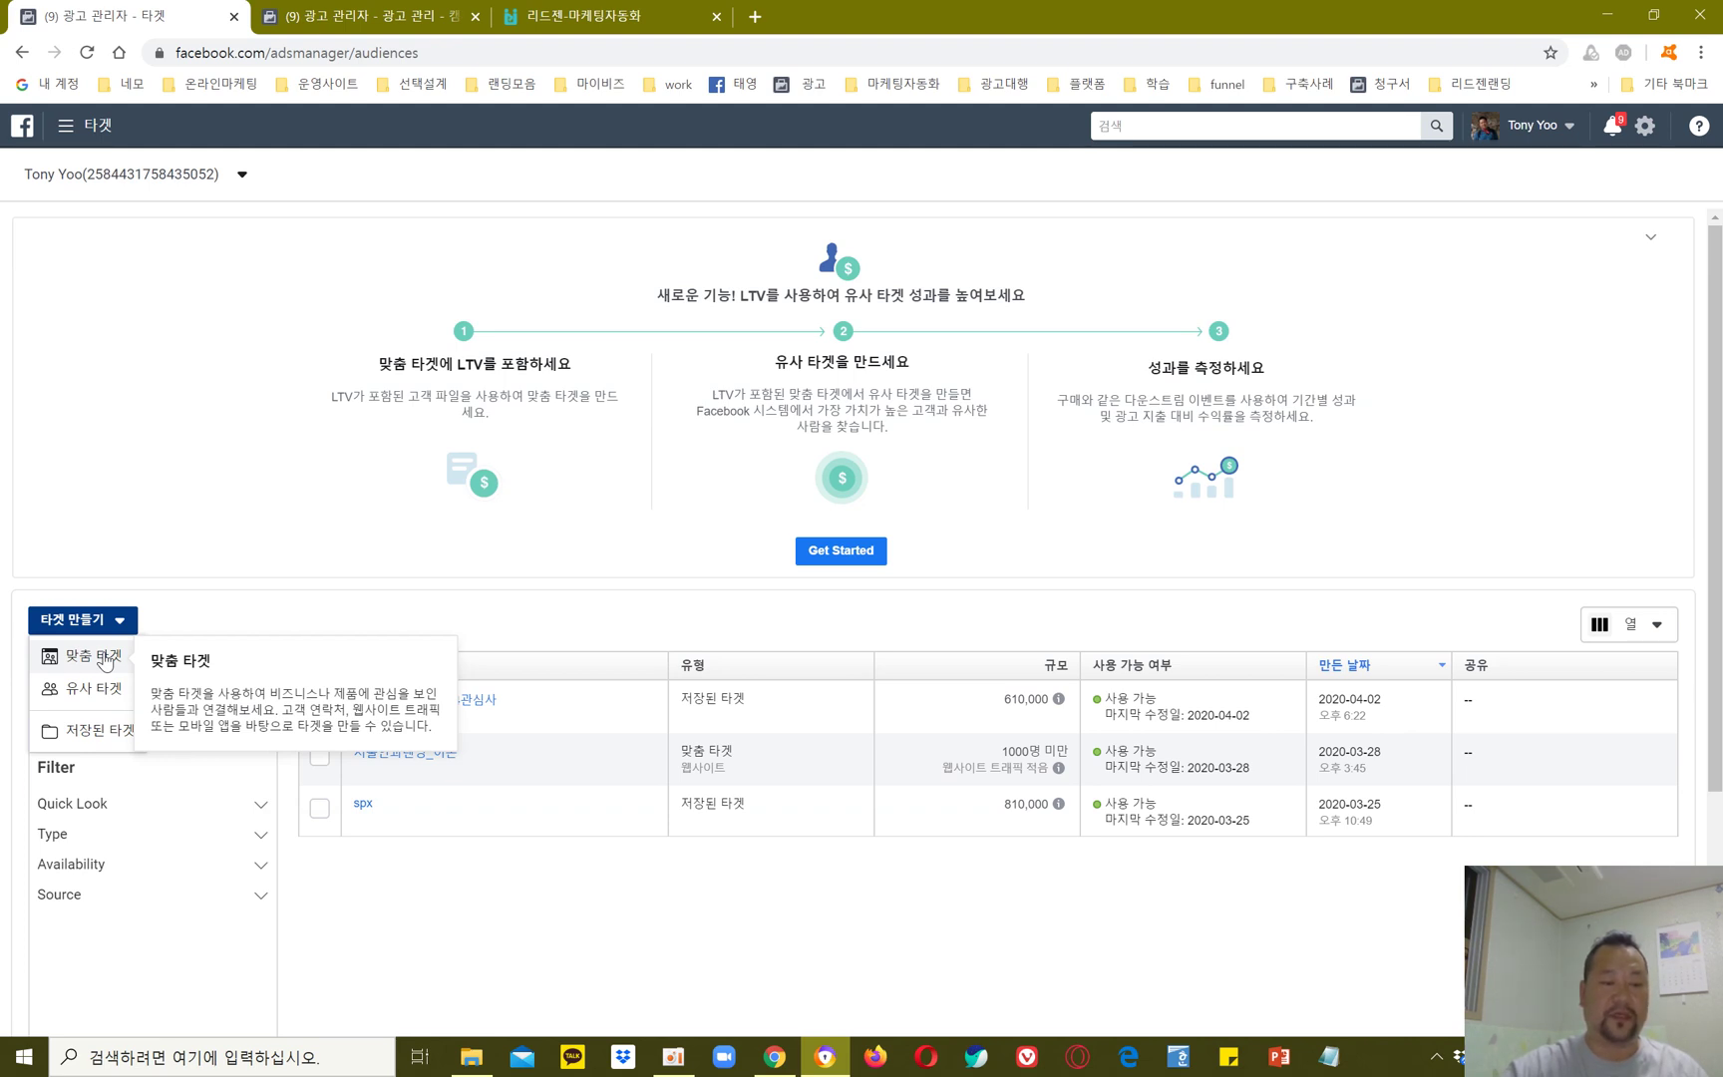
left_click(82, 620)
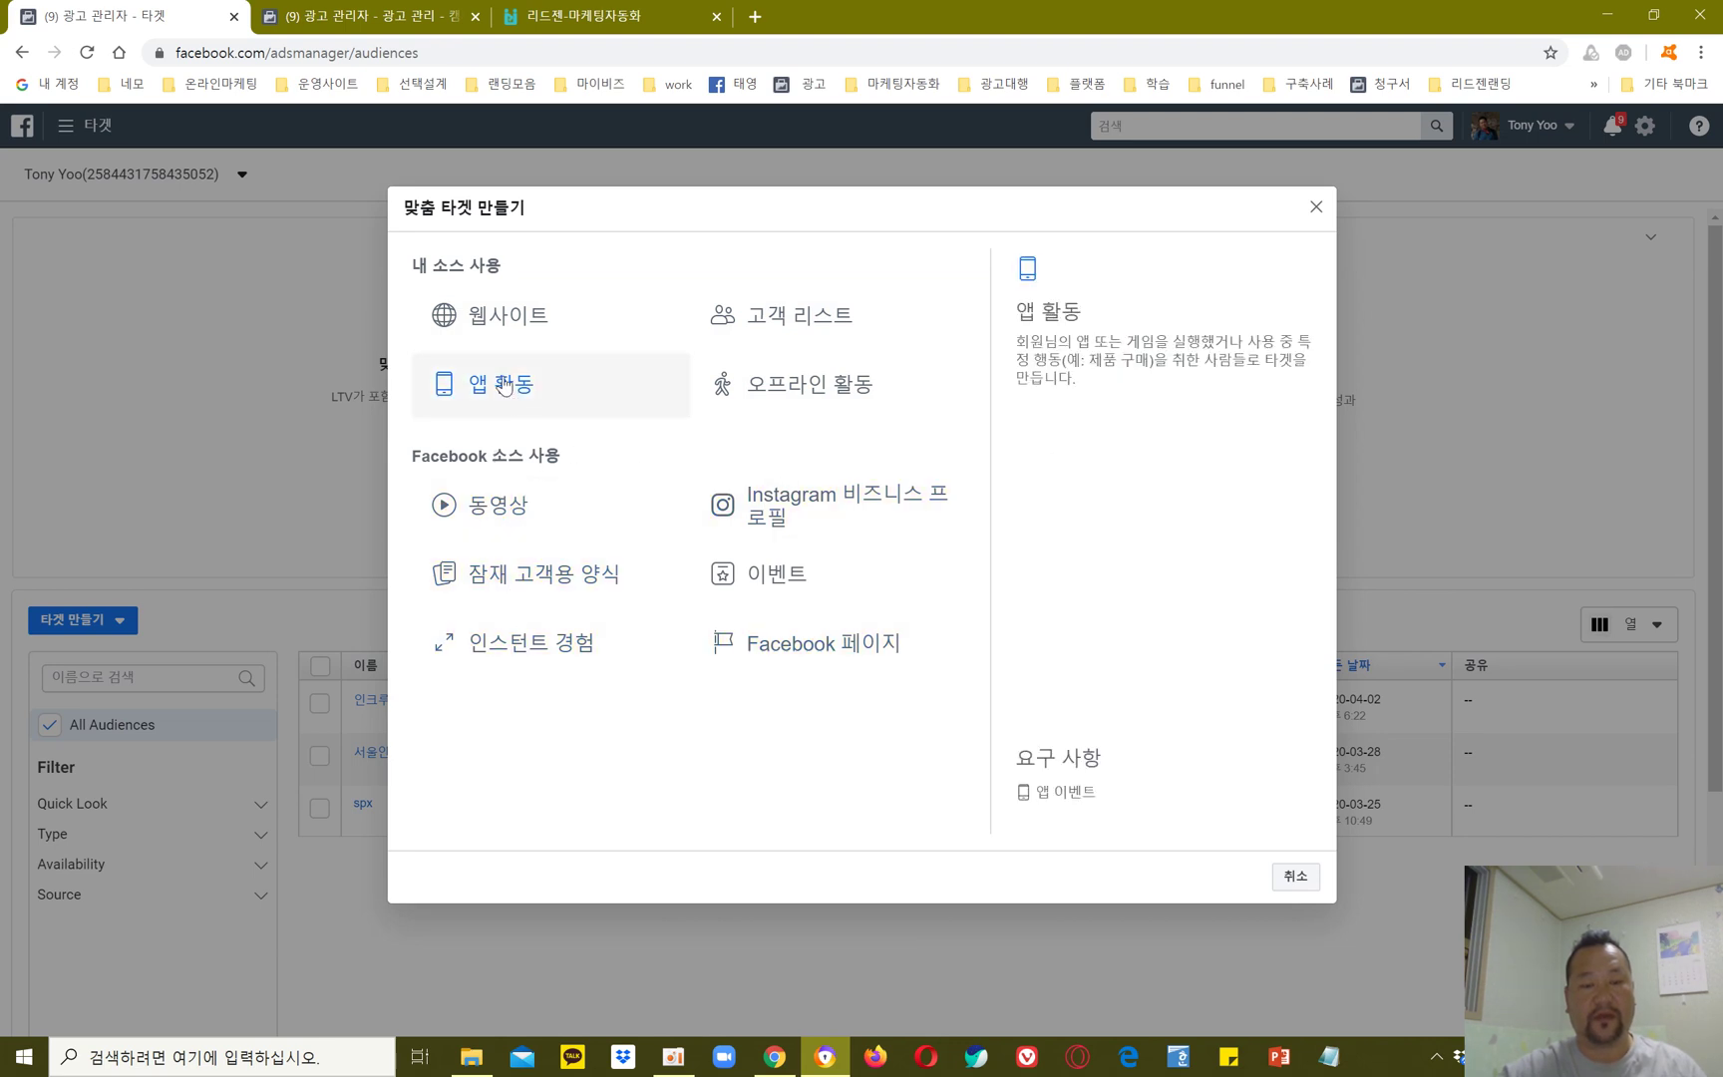
left_click(489, 319)
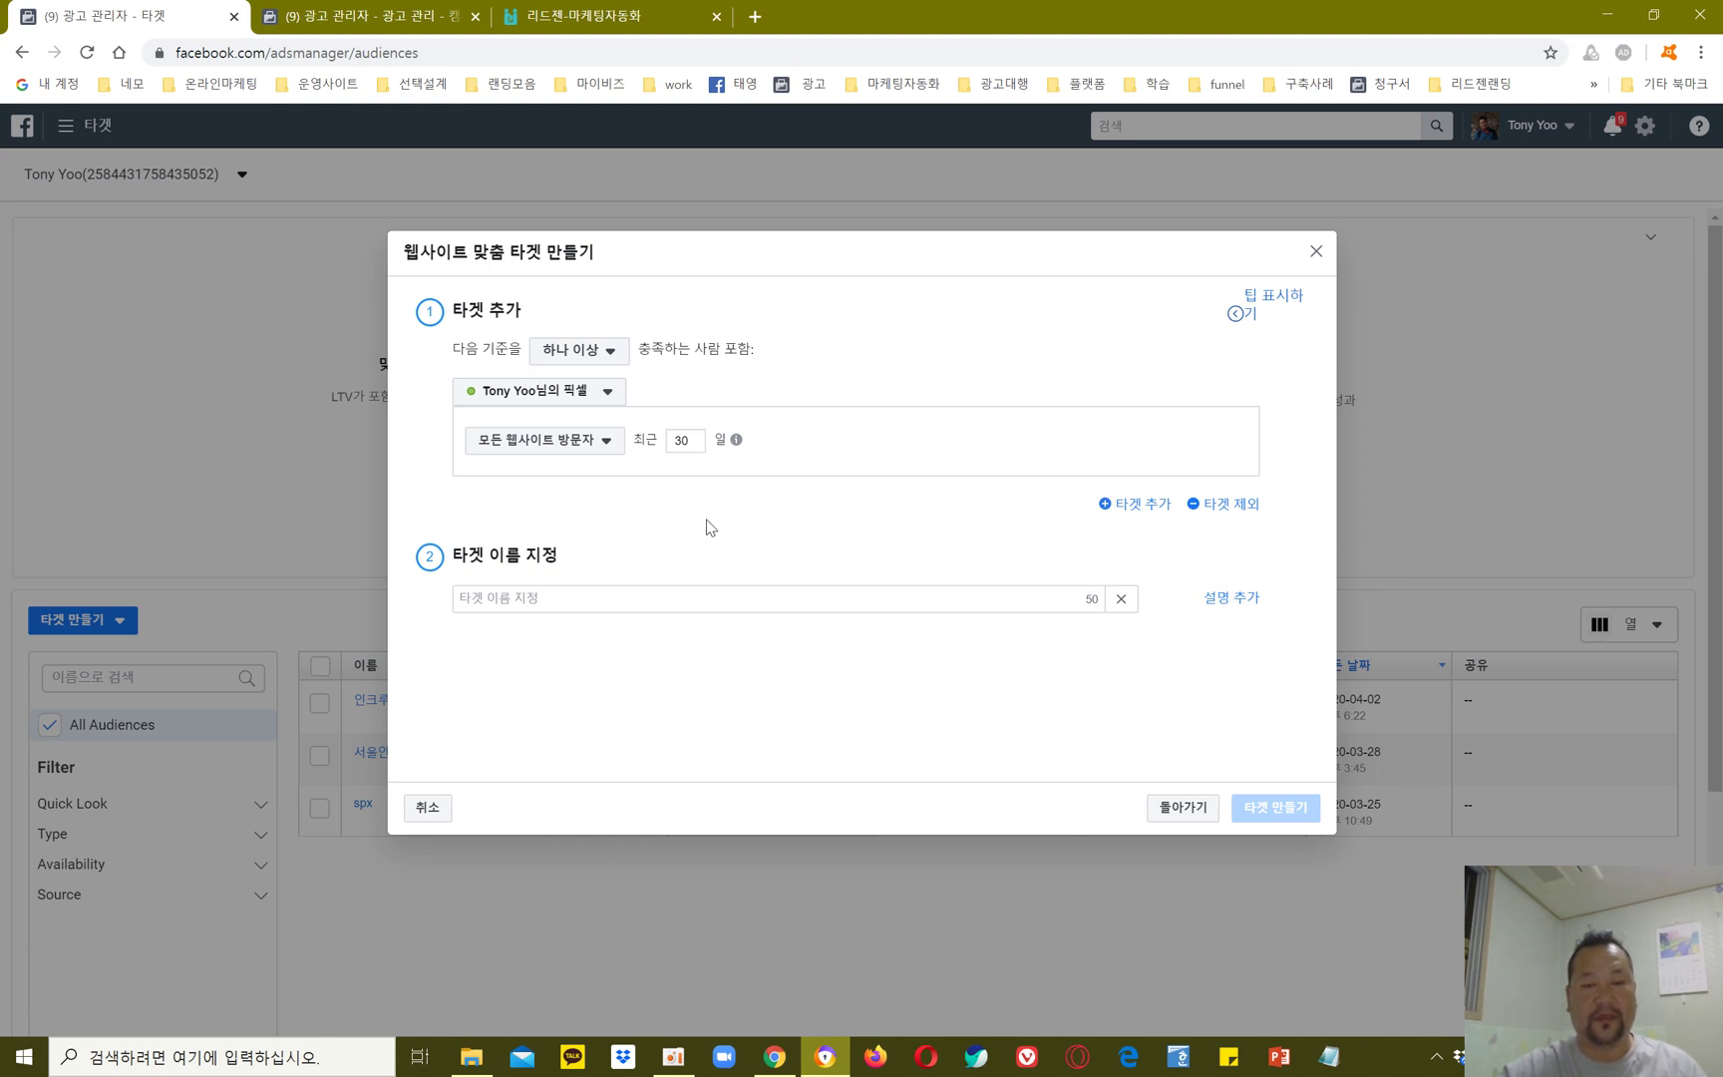
left_click(555, 445)
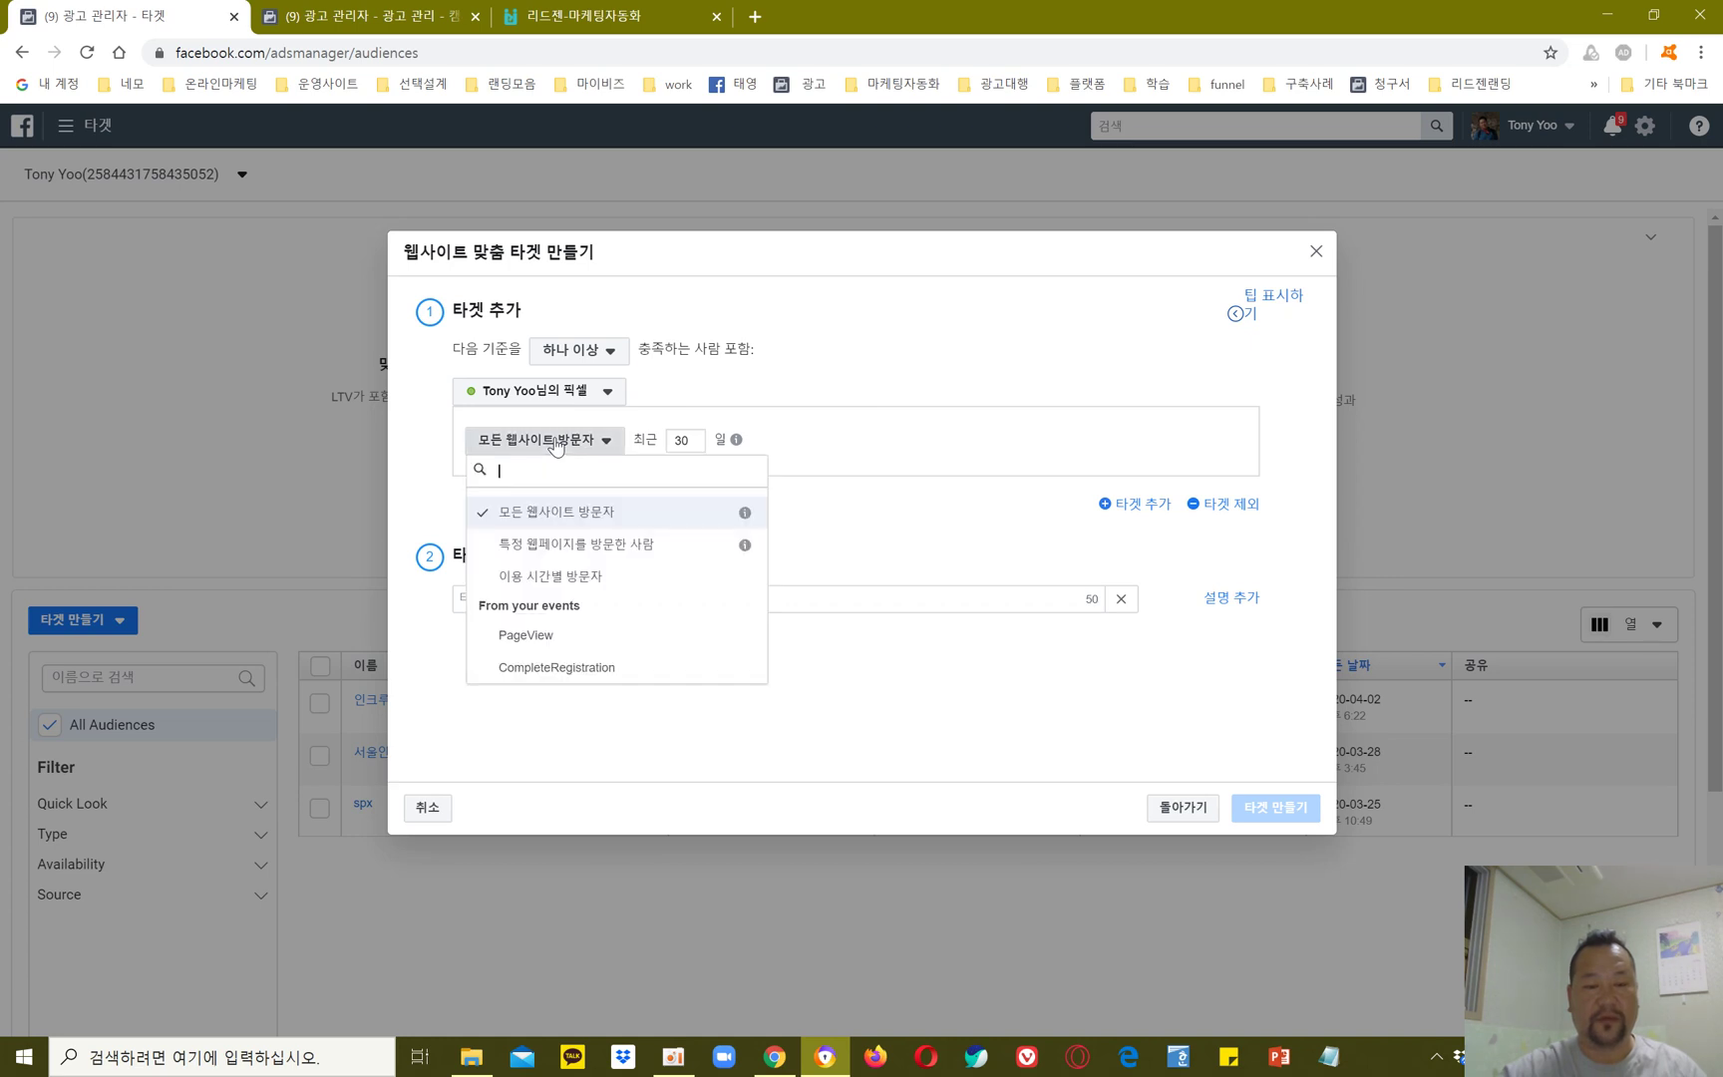
left_click(637, 548)
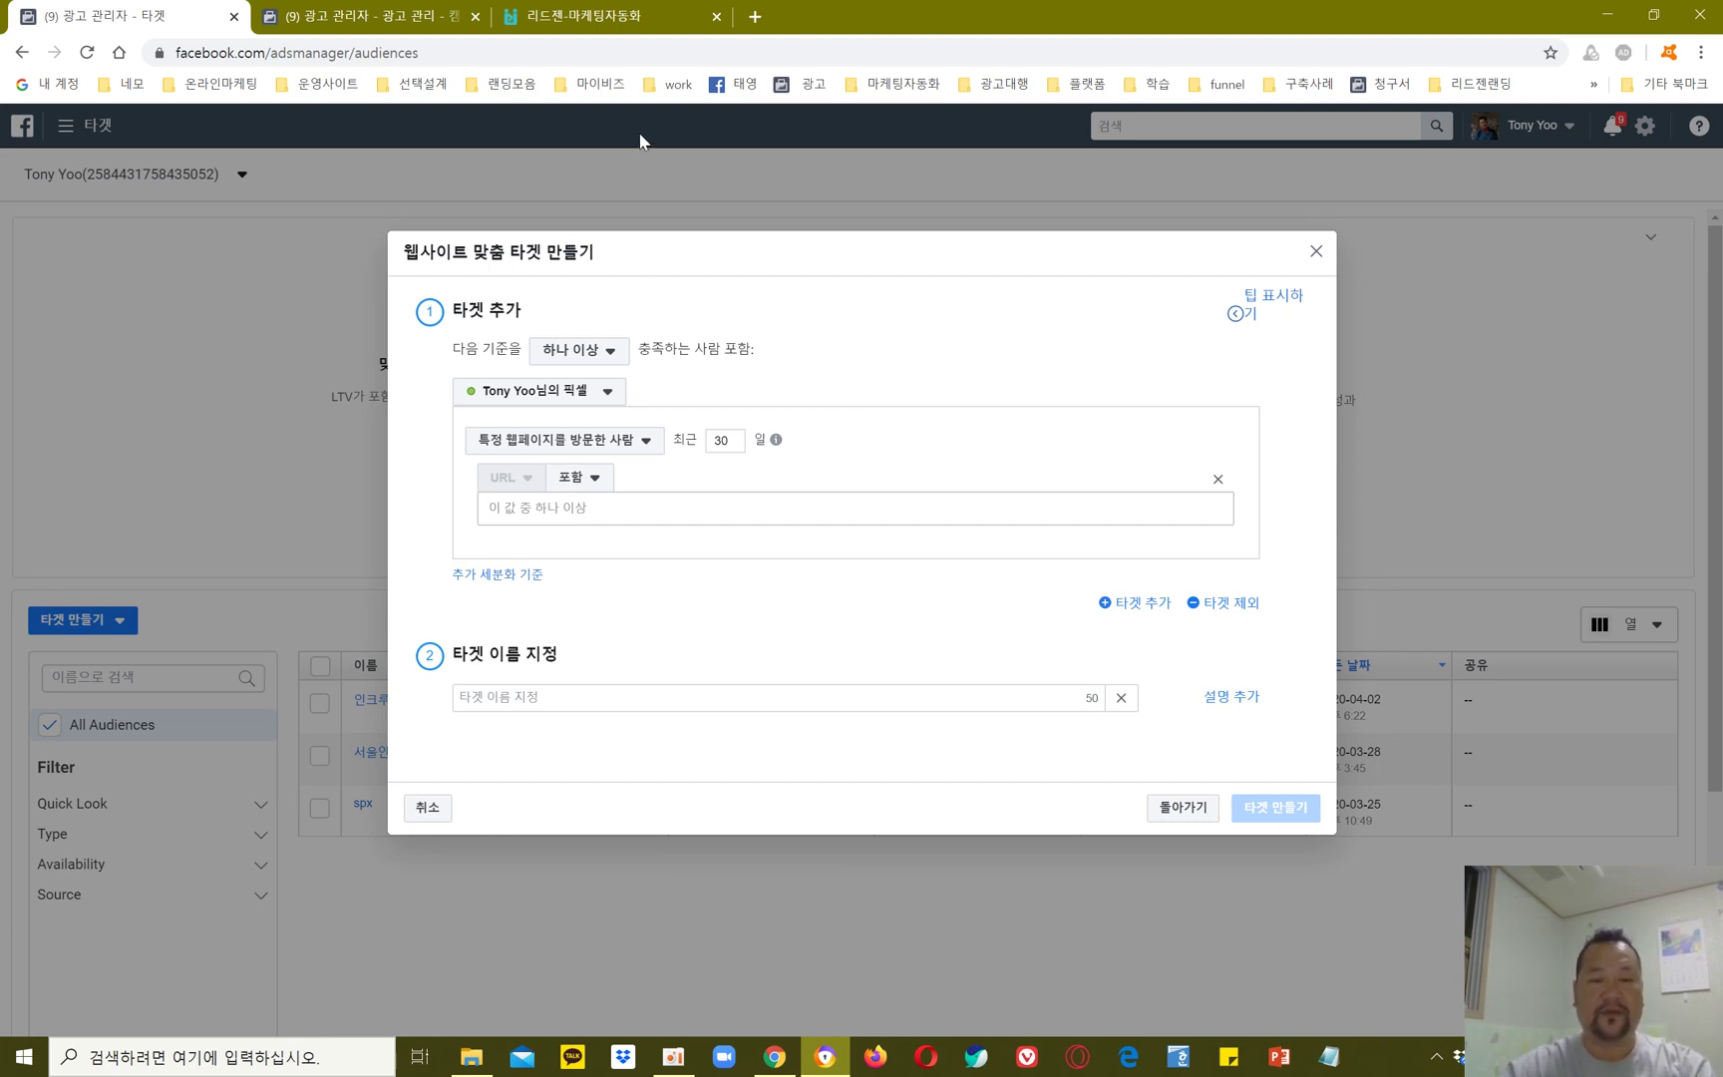
Step: Look through the landing page list on the 리드젠 site and expand the 인크루즈2 group
left_click(610, 14)
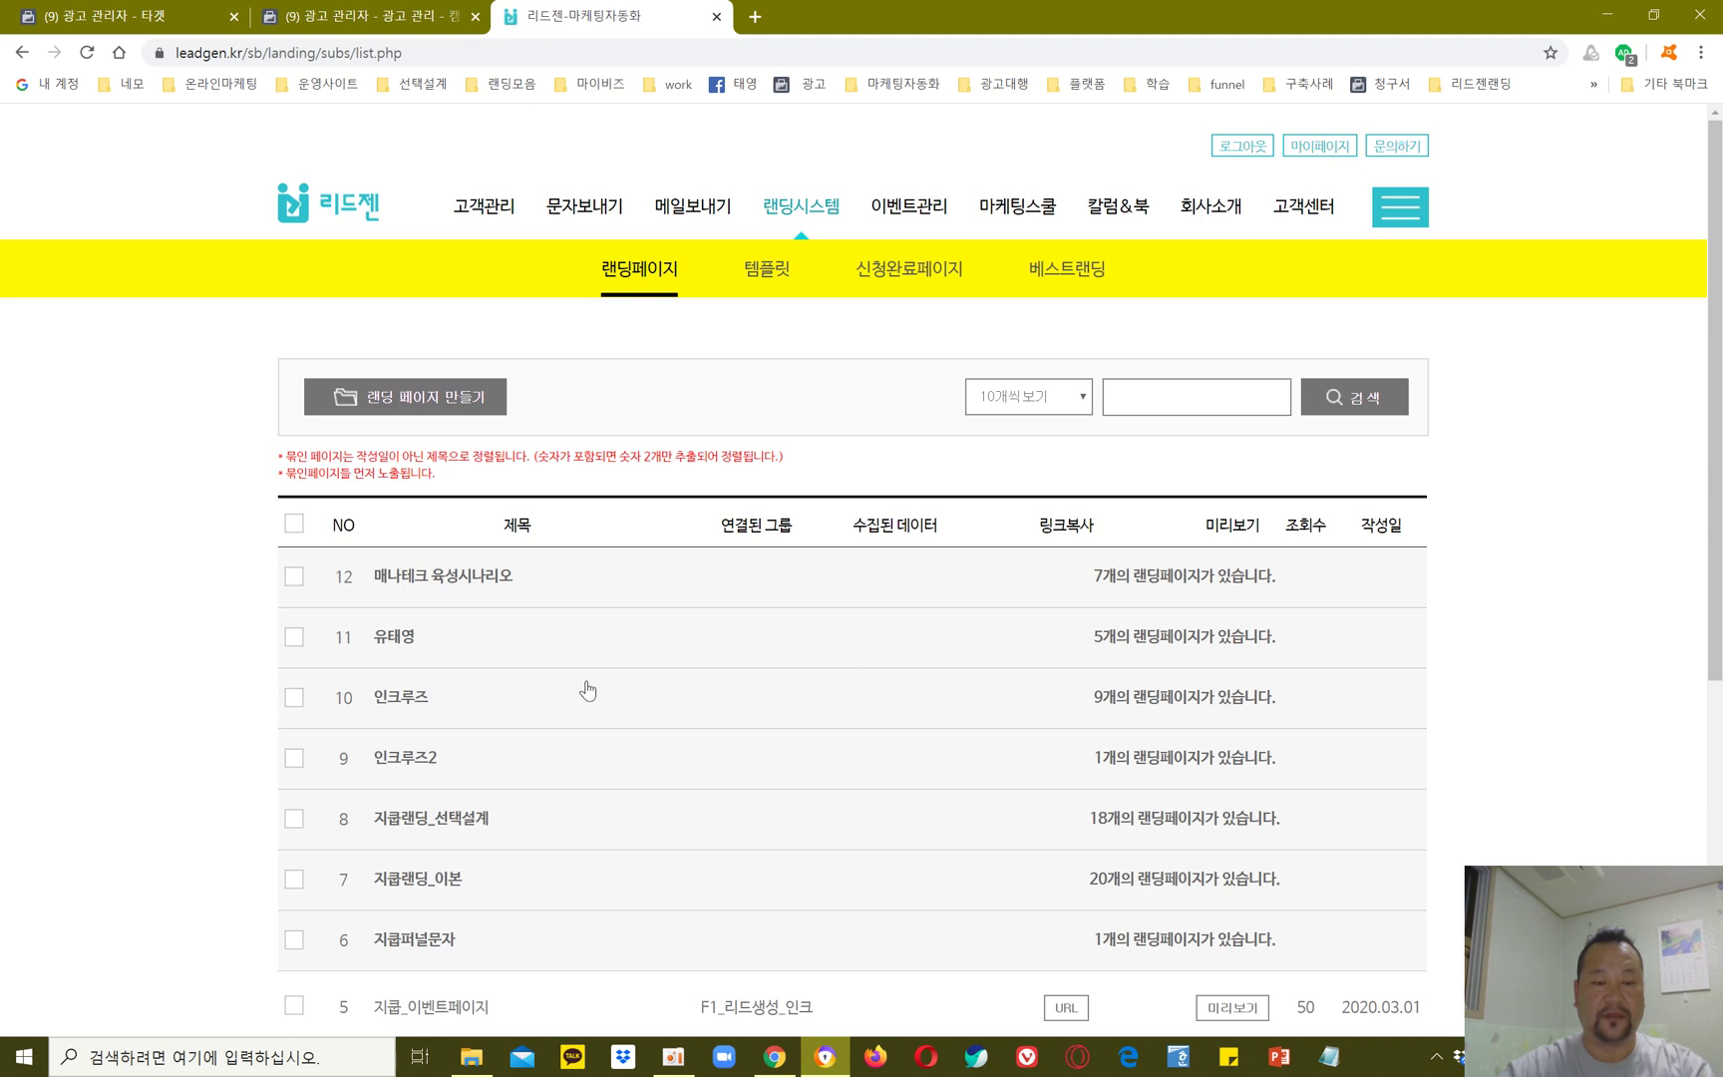
scroll(588, 690, "down", 1)
scroll(591, 685, "down", 1)
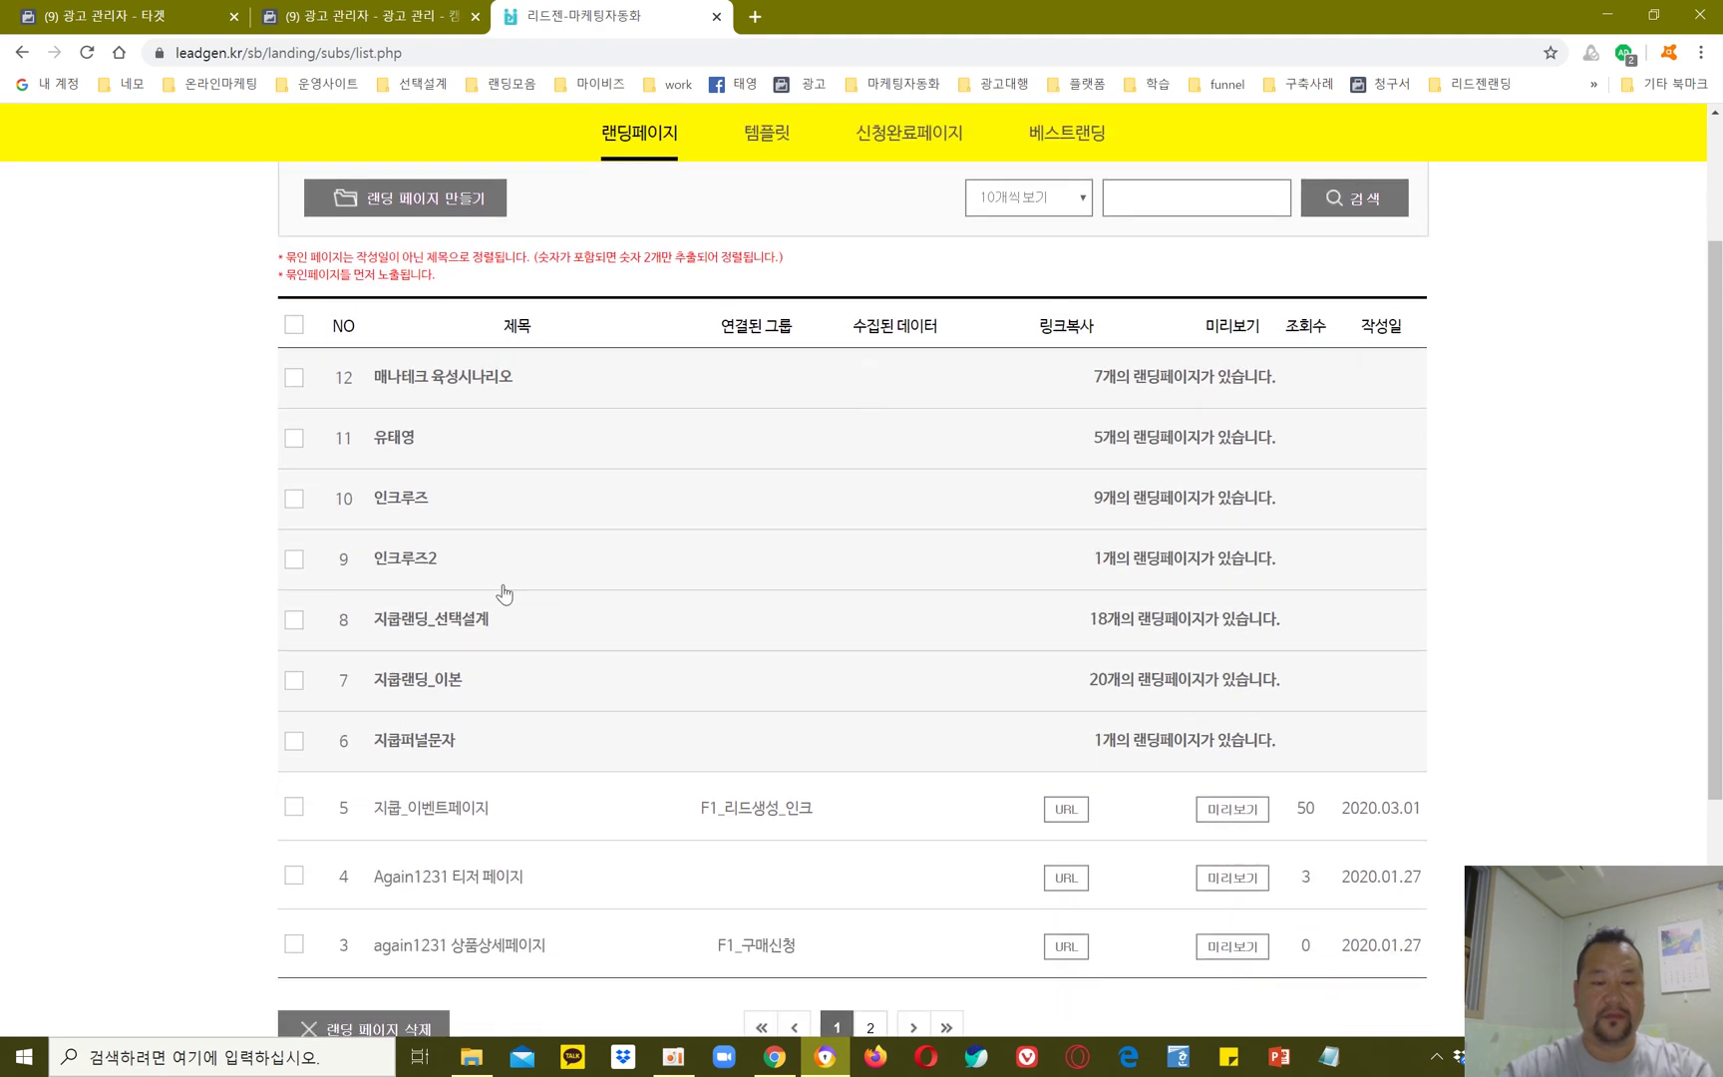
left_click(827, 1061)
left_click(834, 1067)
left_click(412, 562)
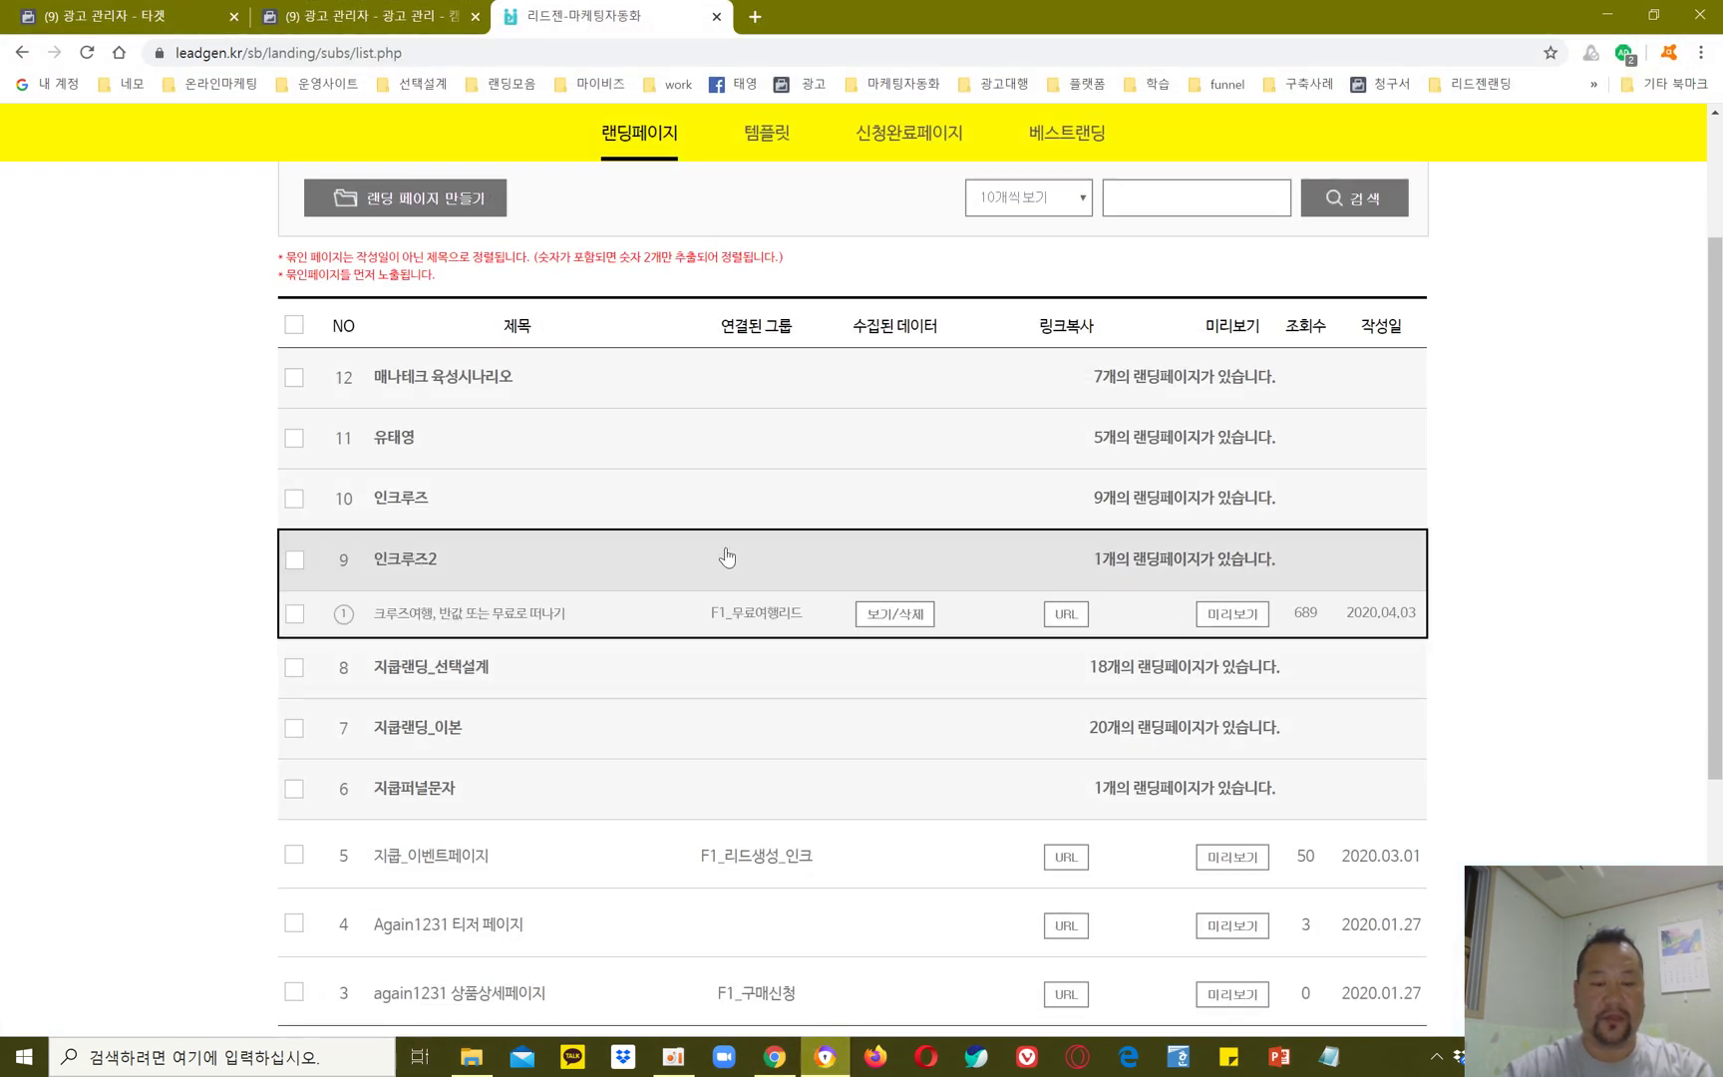
Step: Copy the address of the 난방비 50% 절감 보일러 landing page from the other Chrome window into the audience's URL contains (포함) condition
left_click(776, 1057)
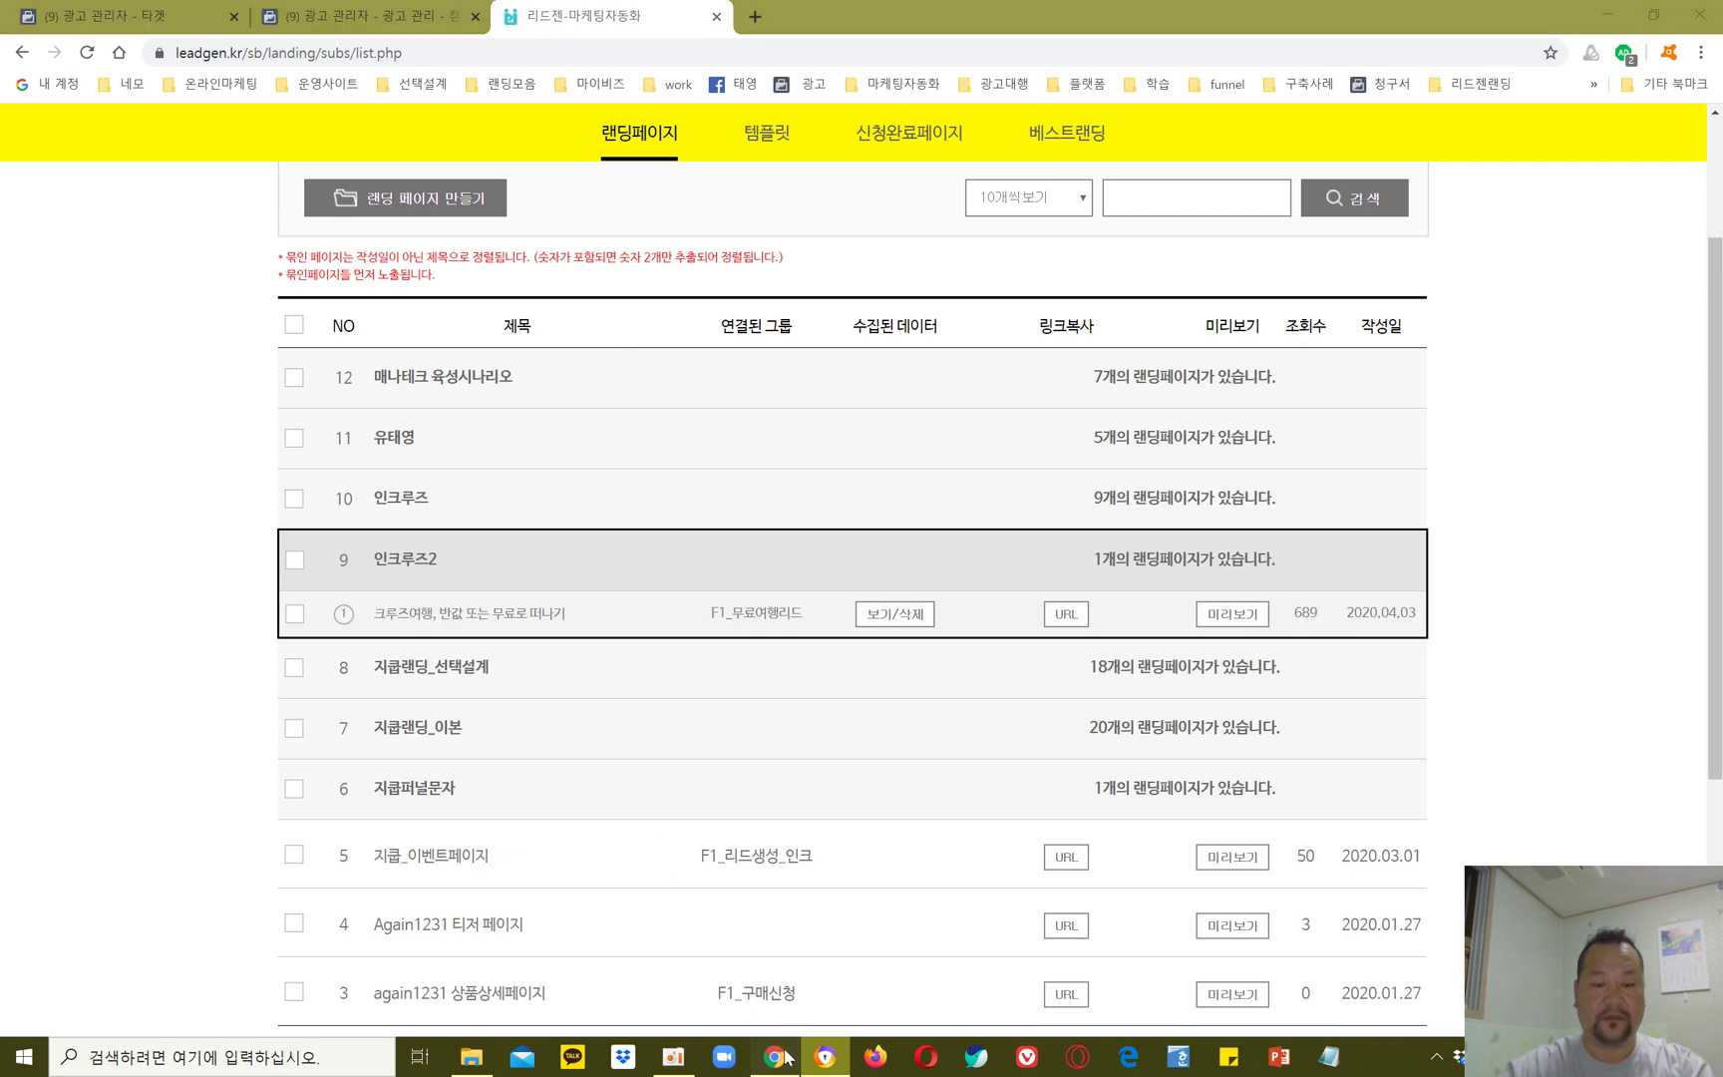
left_click(813, 17)
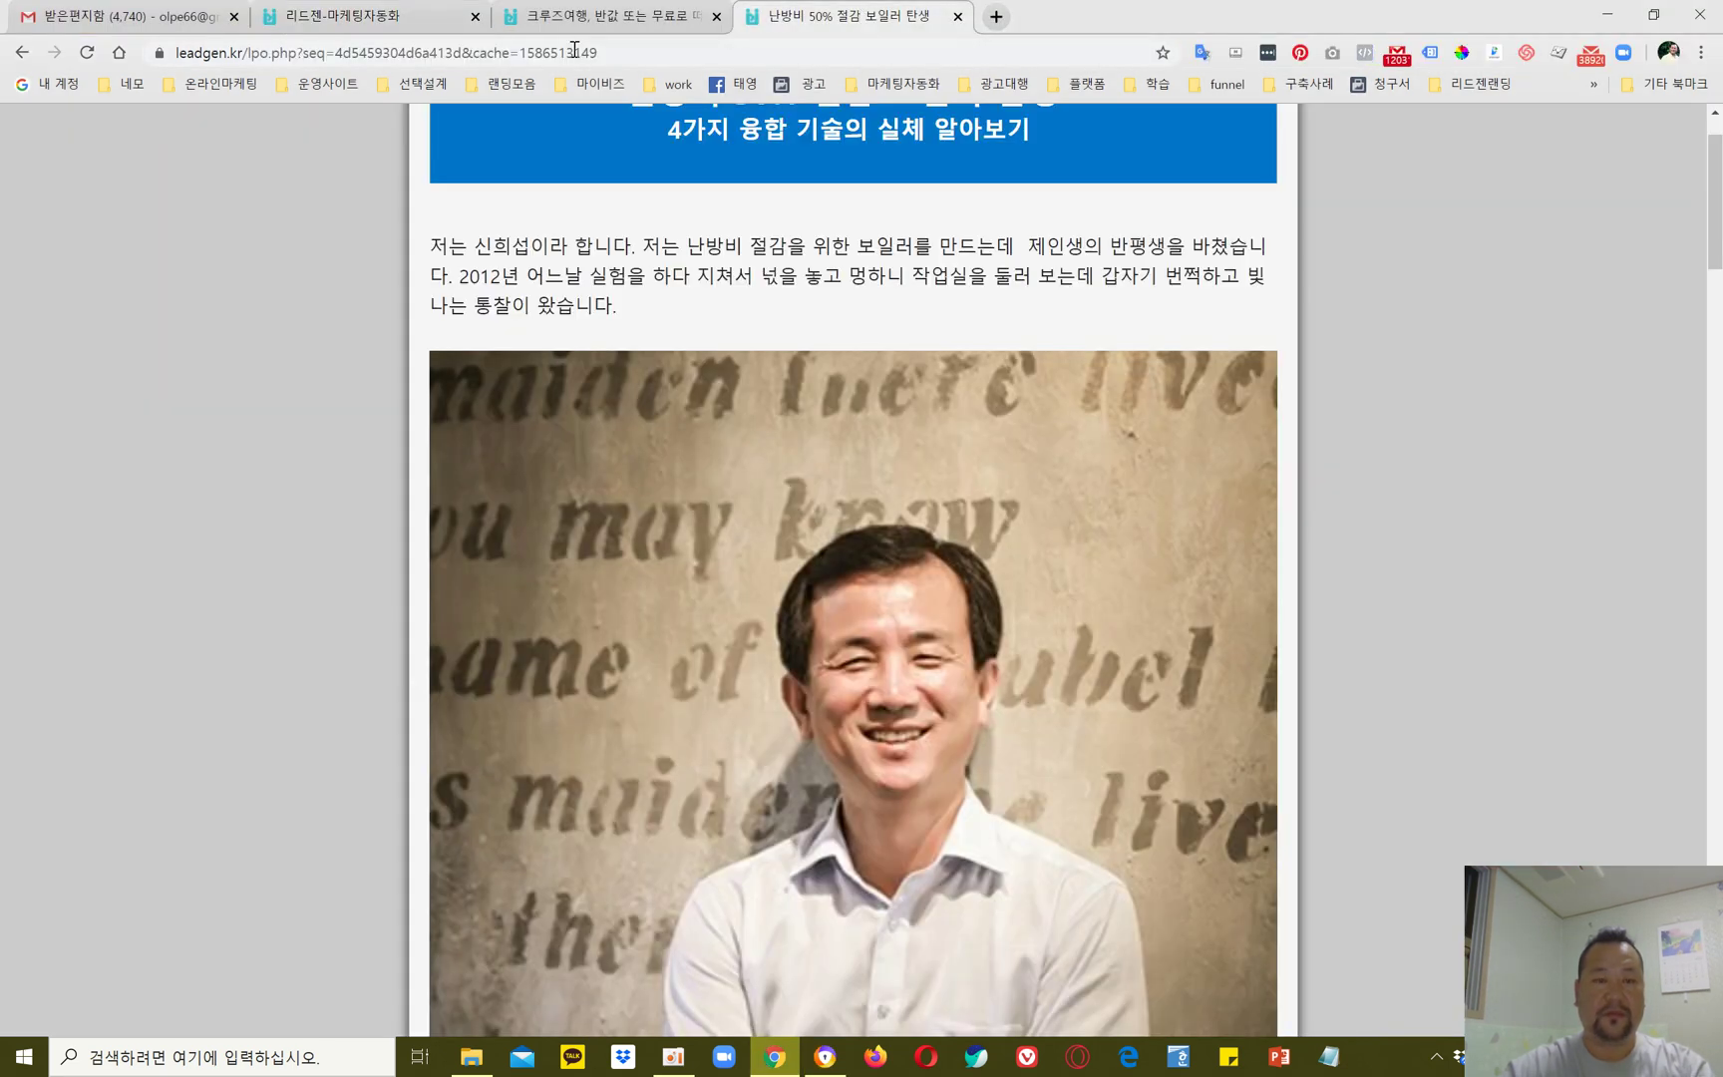
left_click(666, 52)
key("ctrl+c")
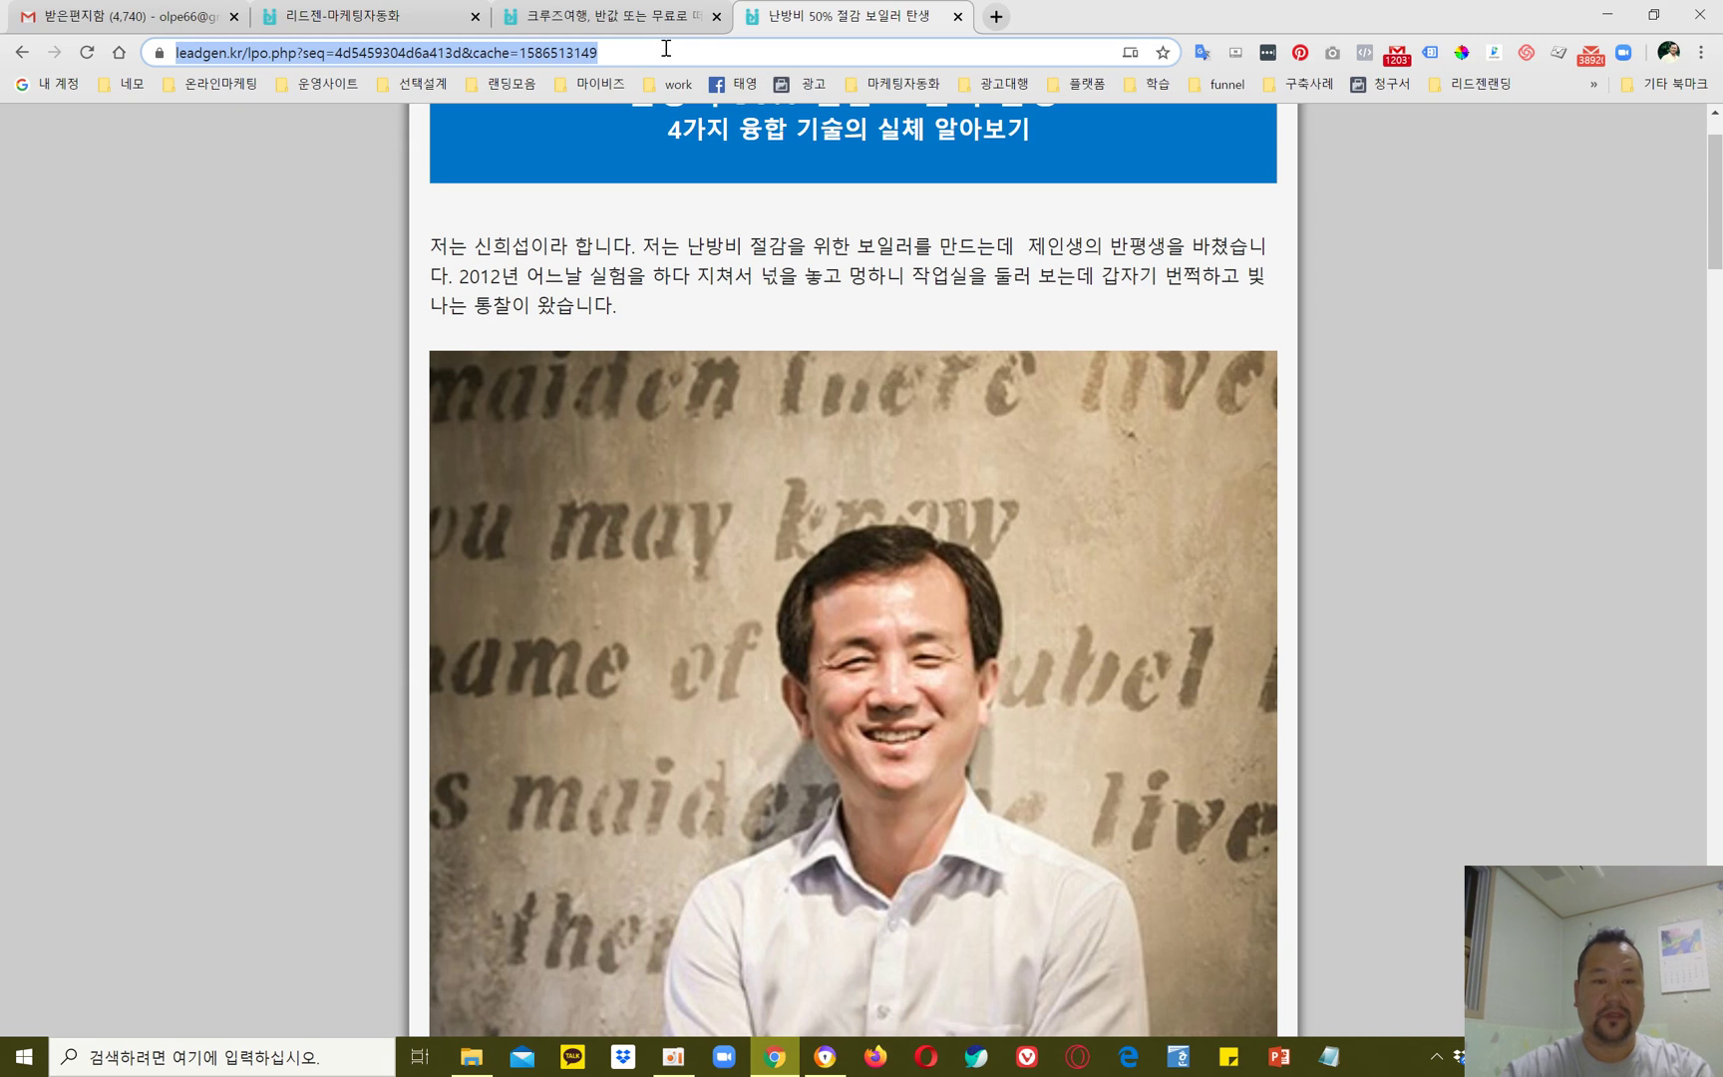
left_click(1607, 14)
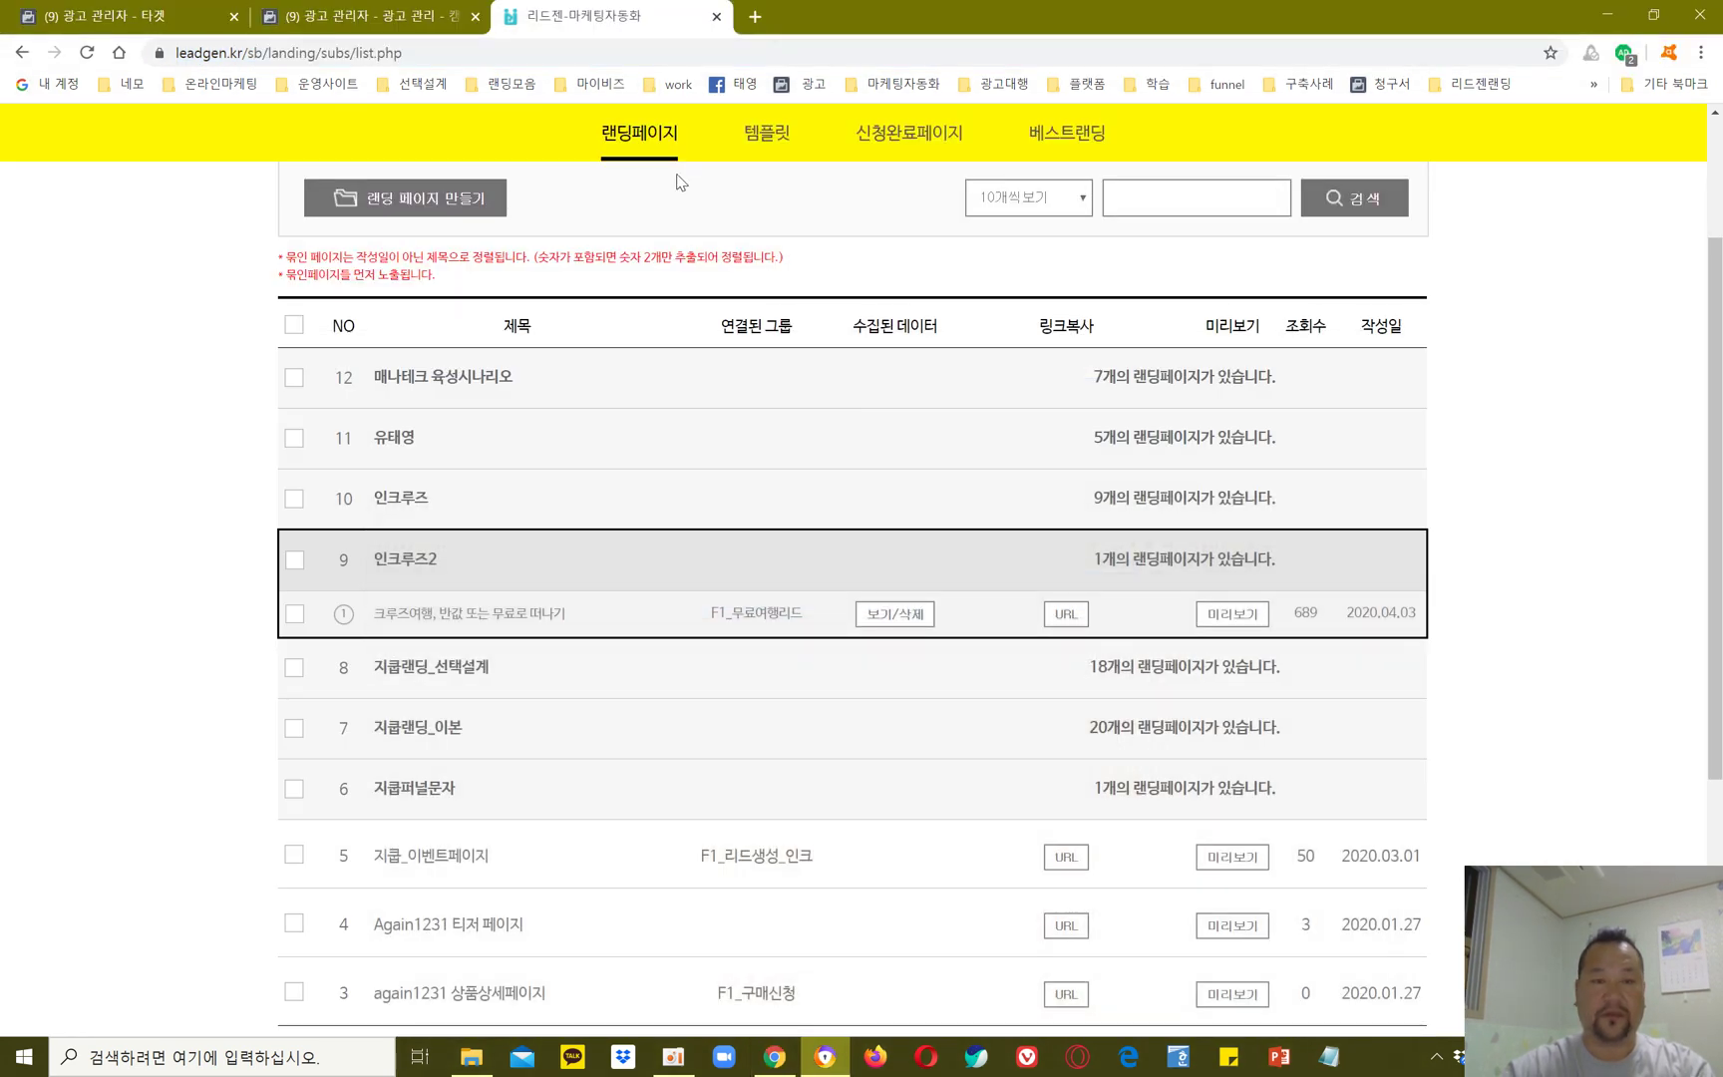
left_click(118, 17)
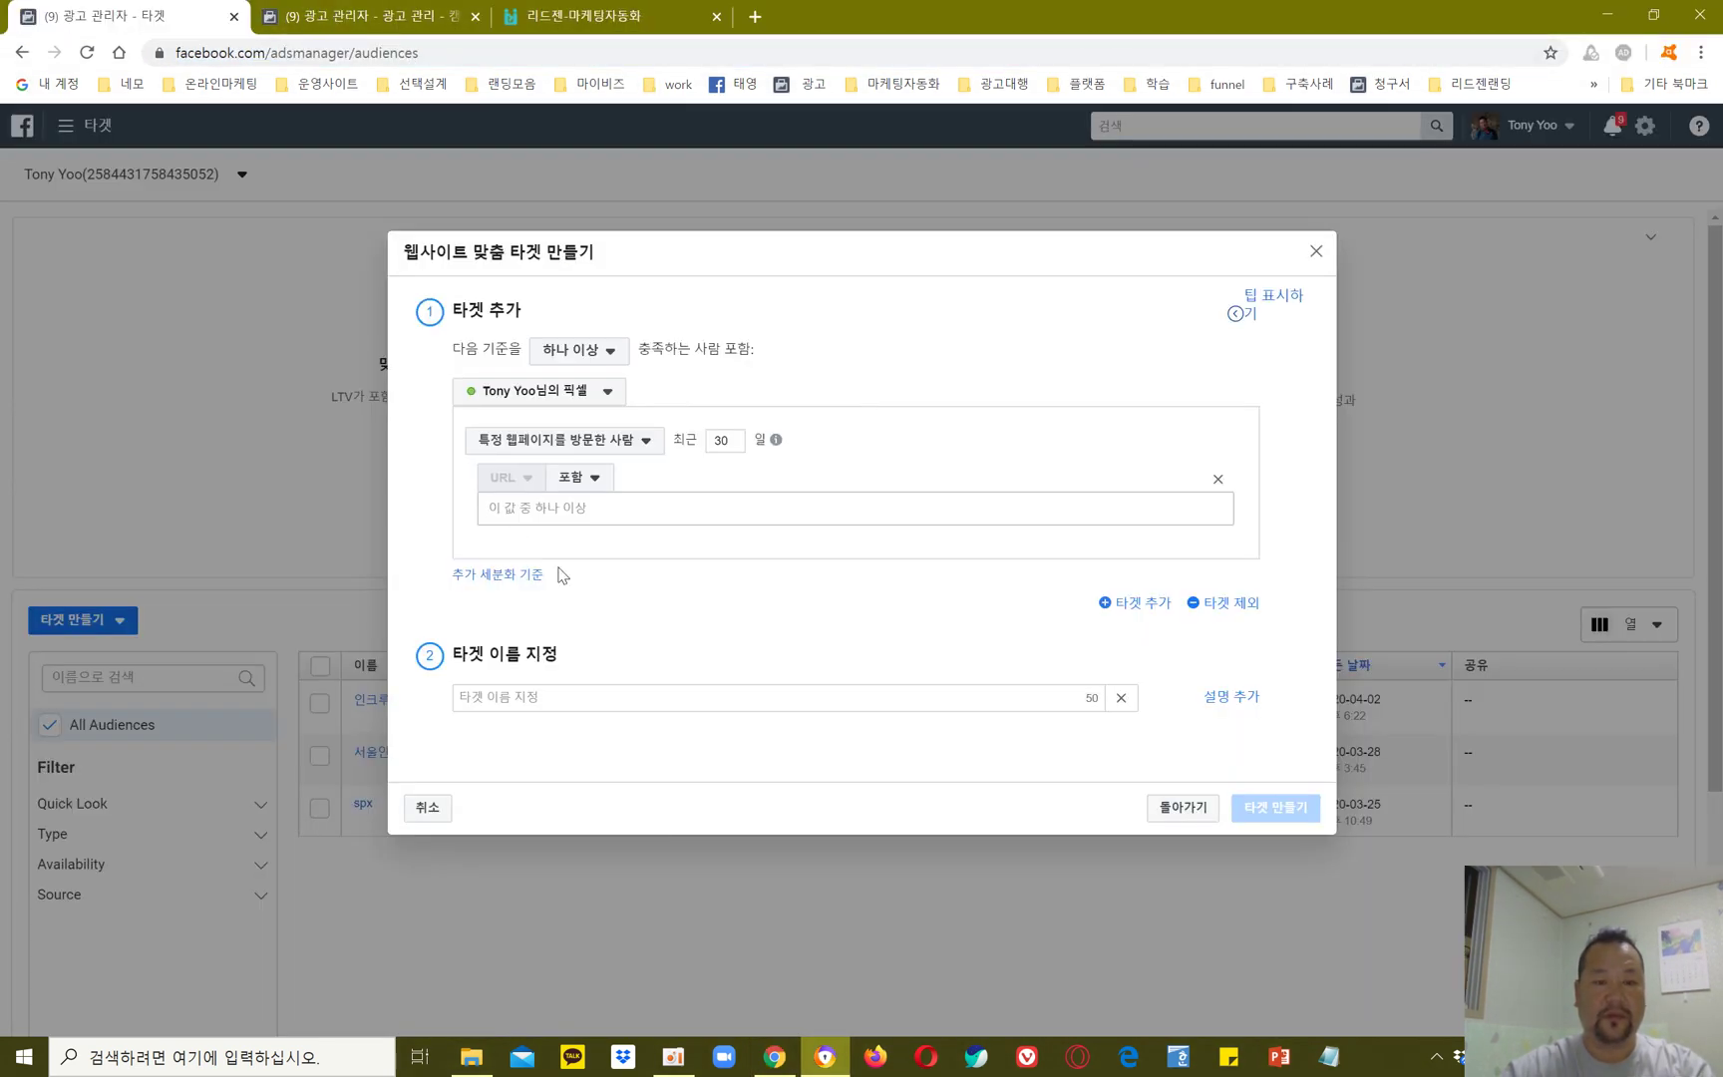
left_click(596, 511)
key("ctrl+v")
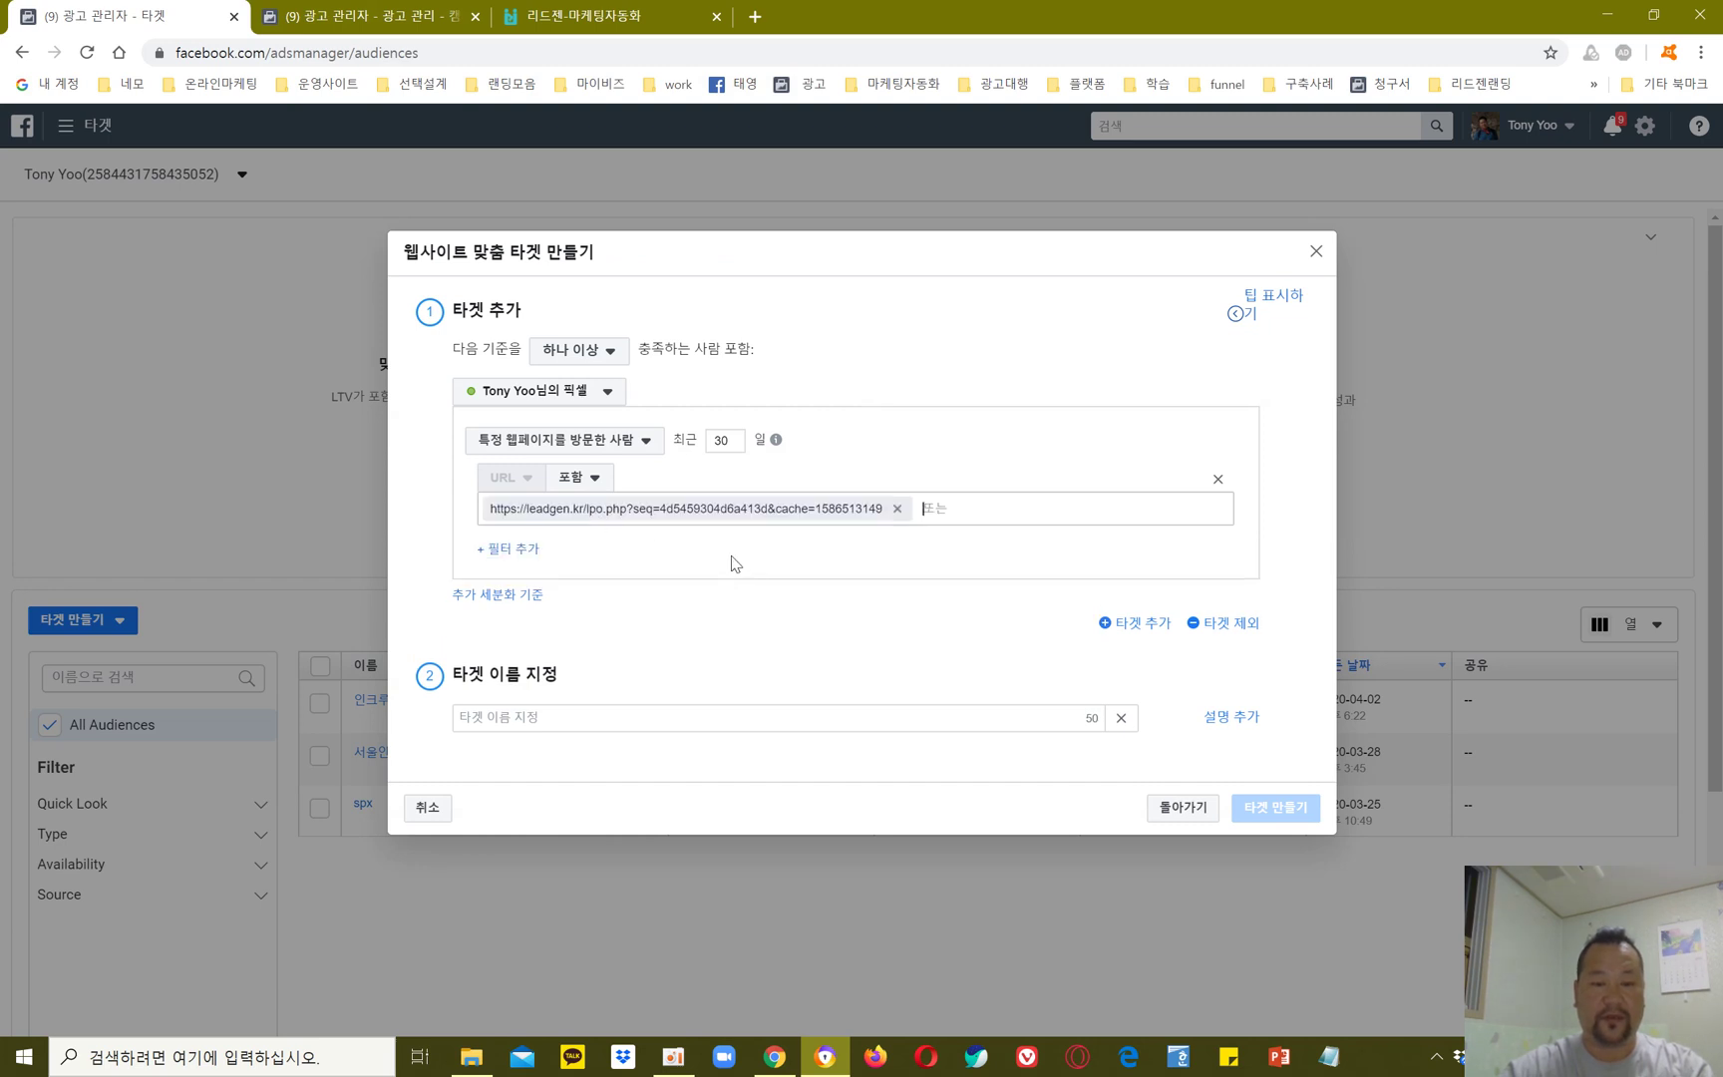
Step: Name the audience 보일러랜딩페이지, create it and finish without making a lookalike audience or an ad
left_click(551, 717)
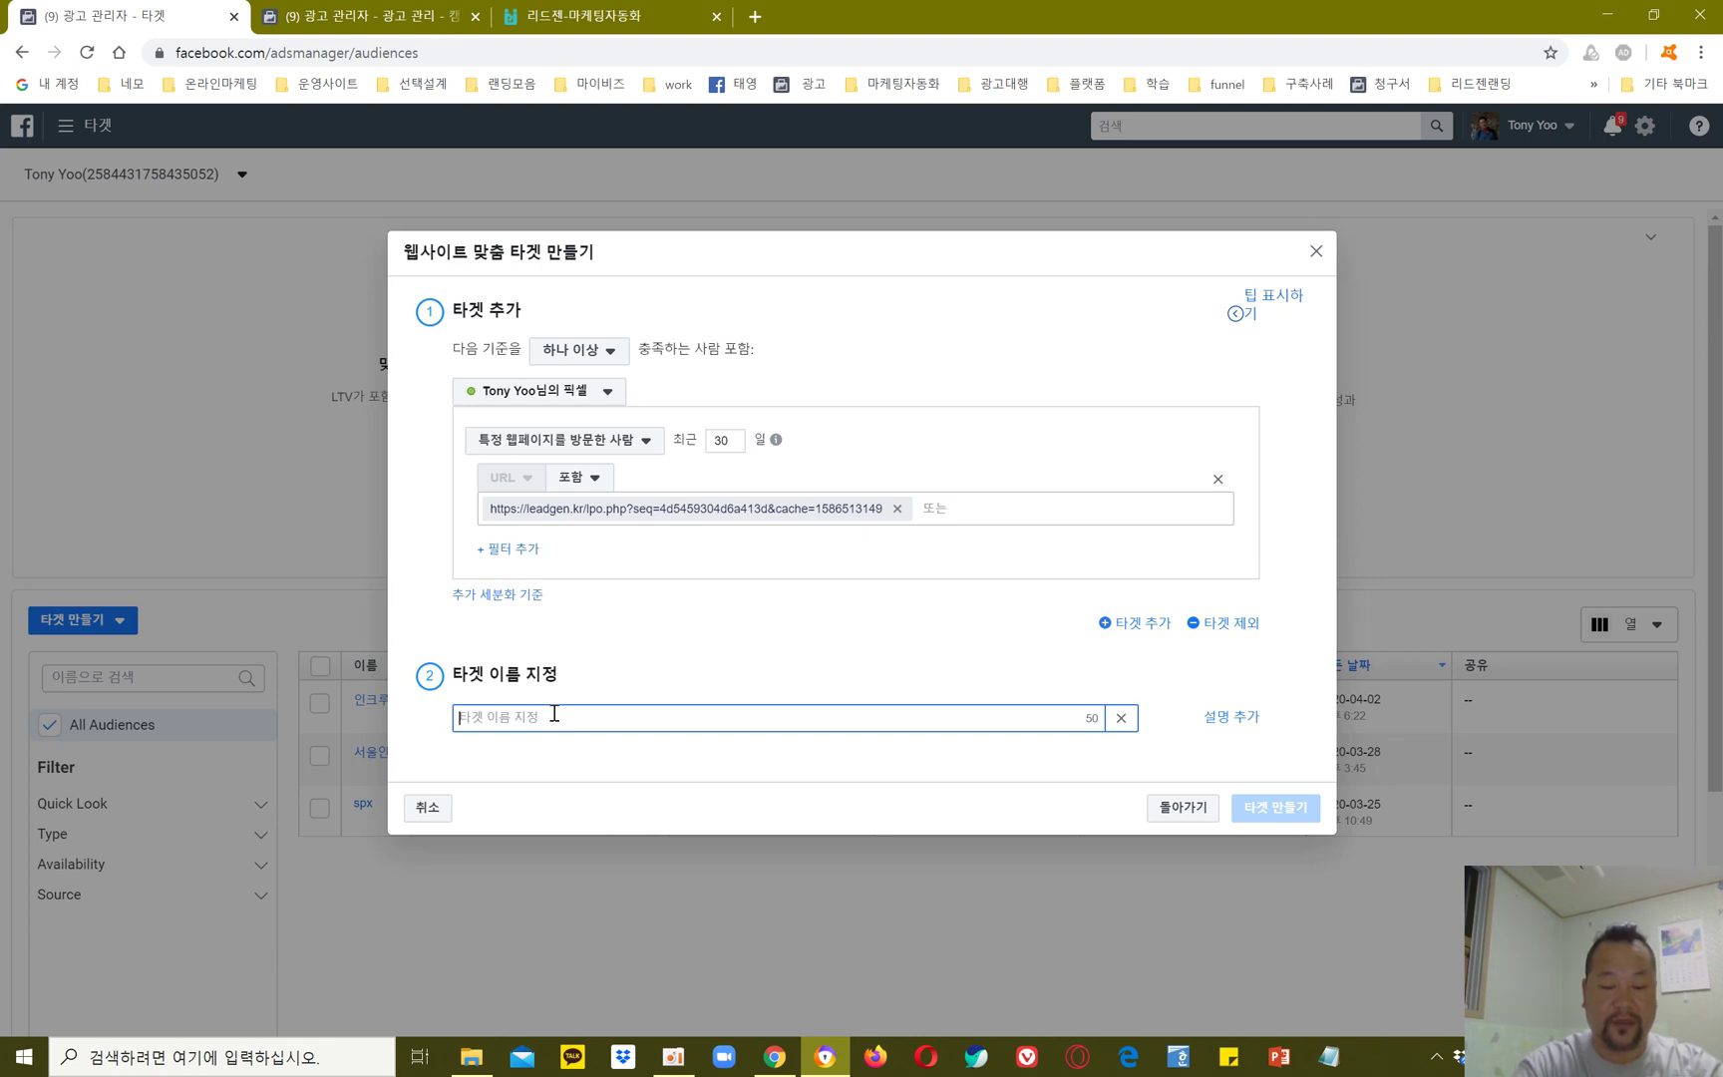
type("l")
key("BackSpace")
key("BackSpace")
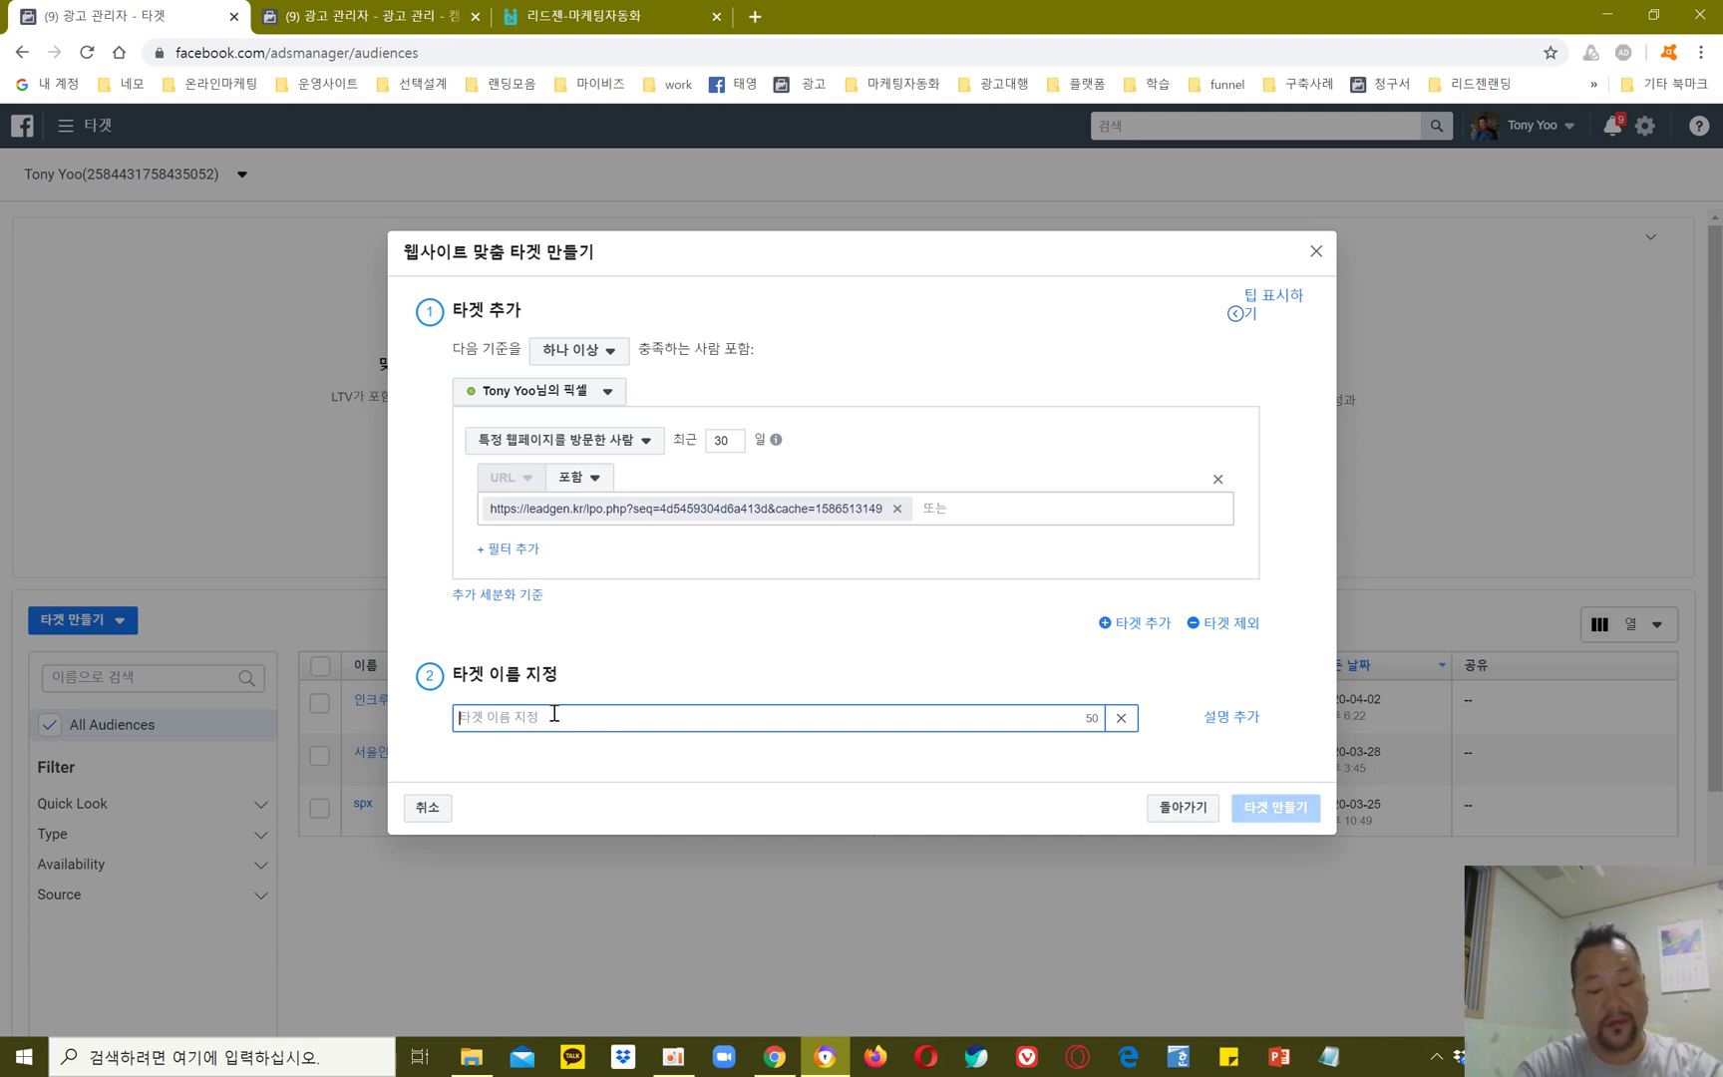
type("랜디")
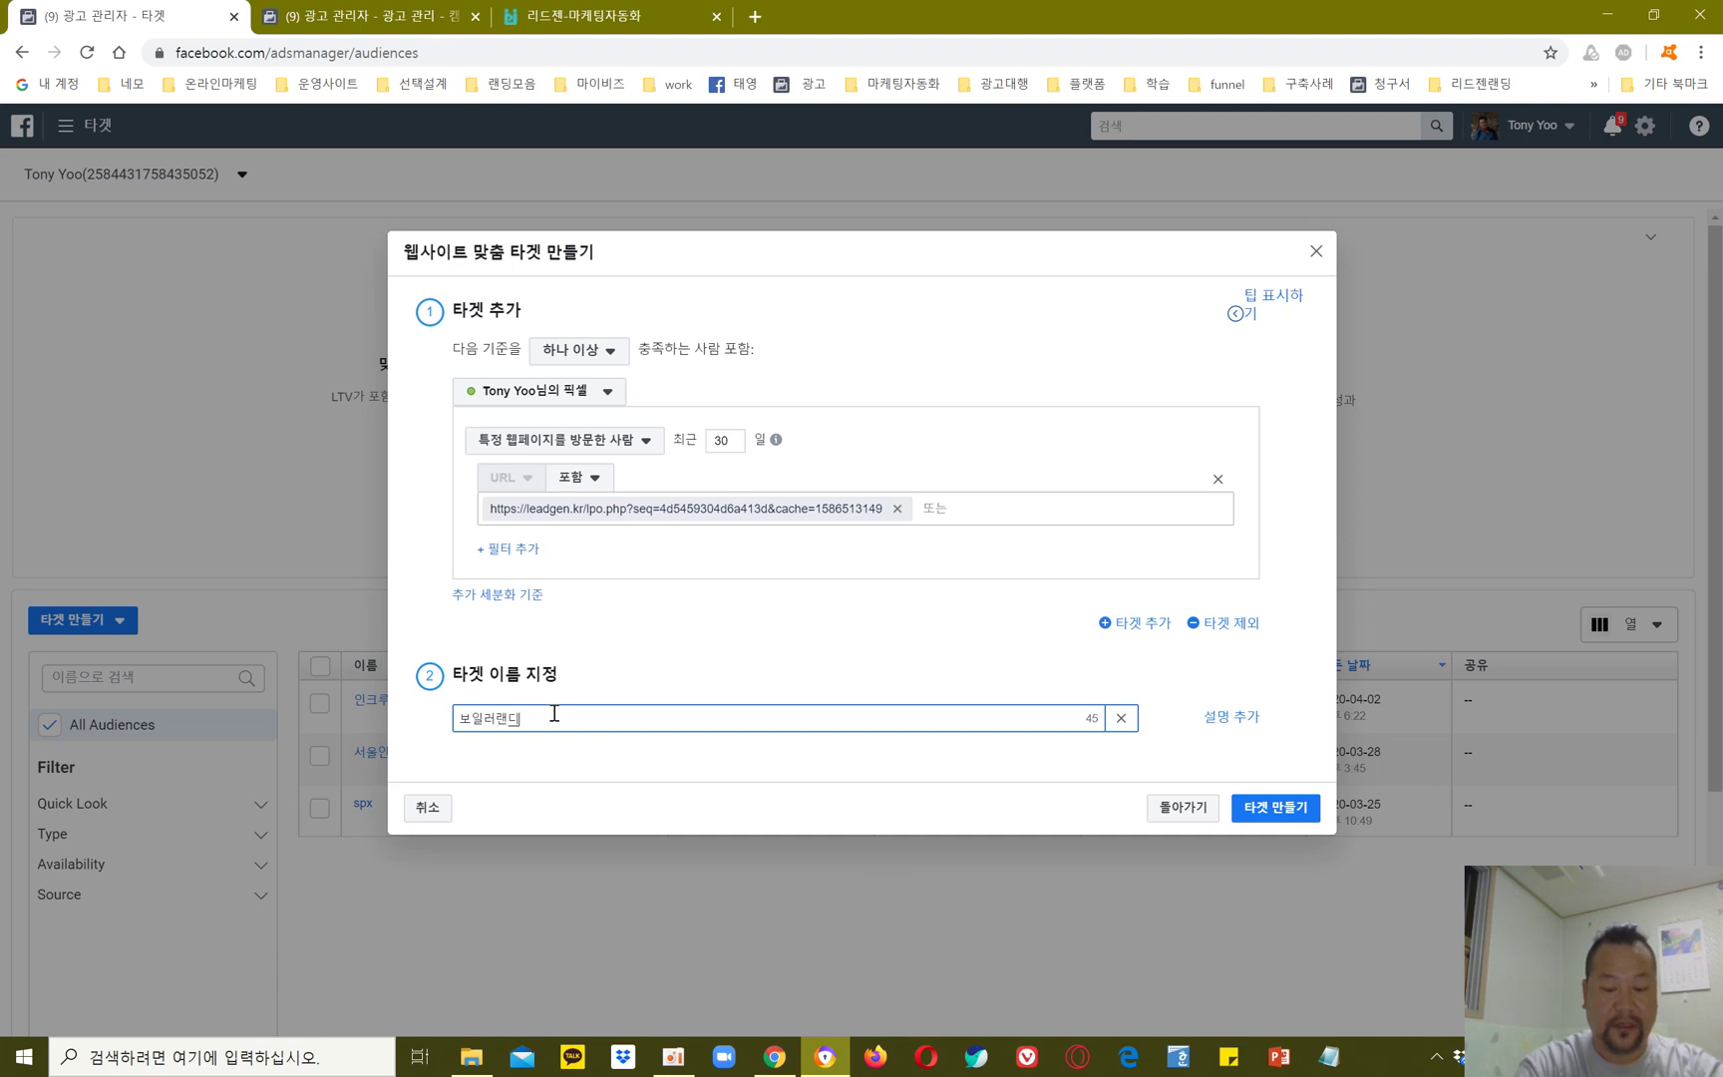
type("딩페잉")
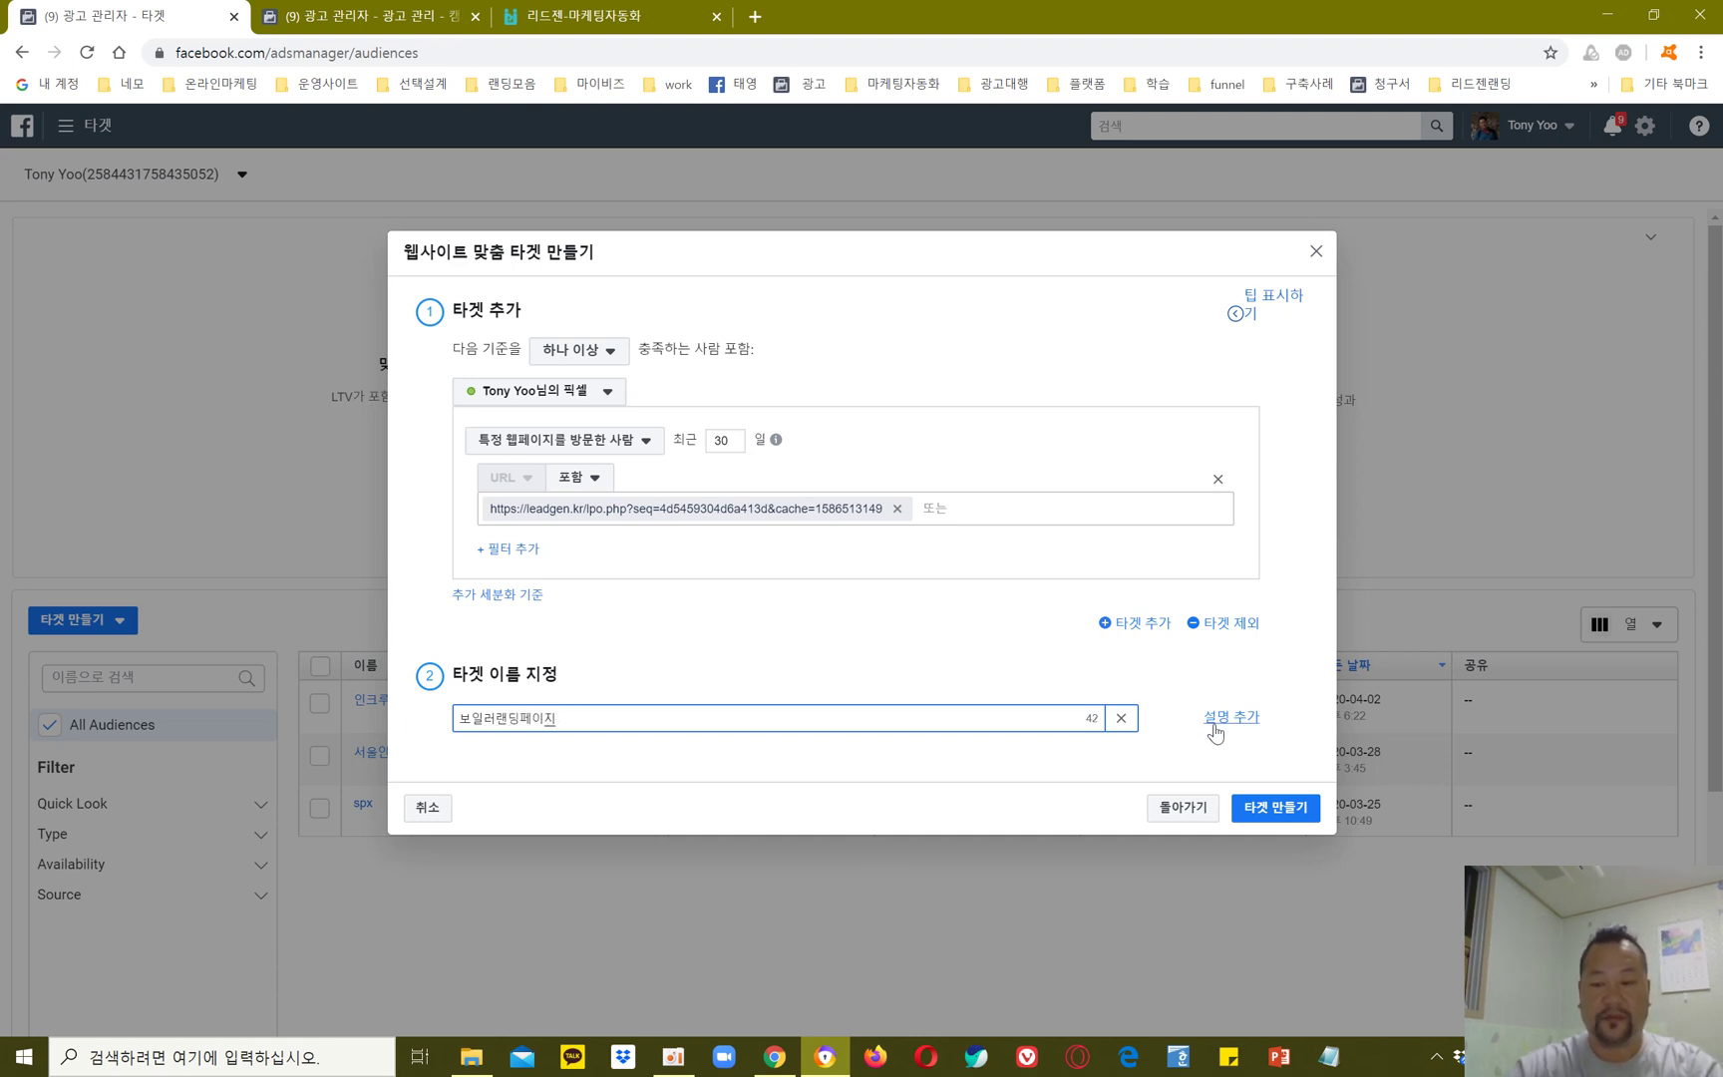
left_click(1273, 810)
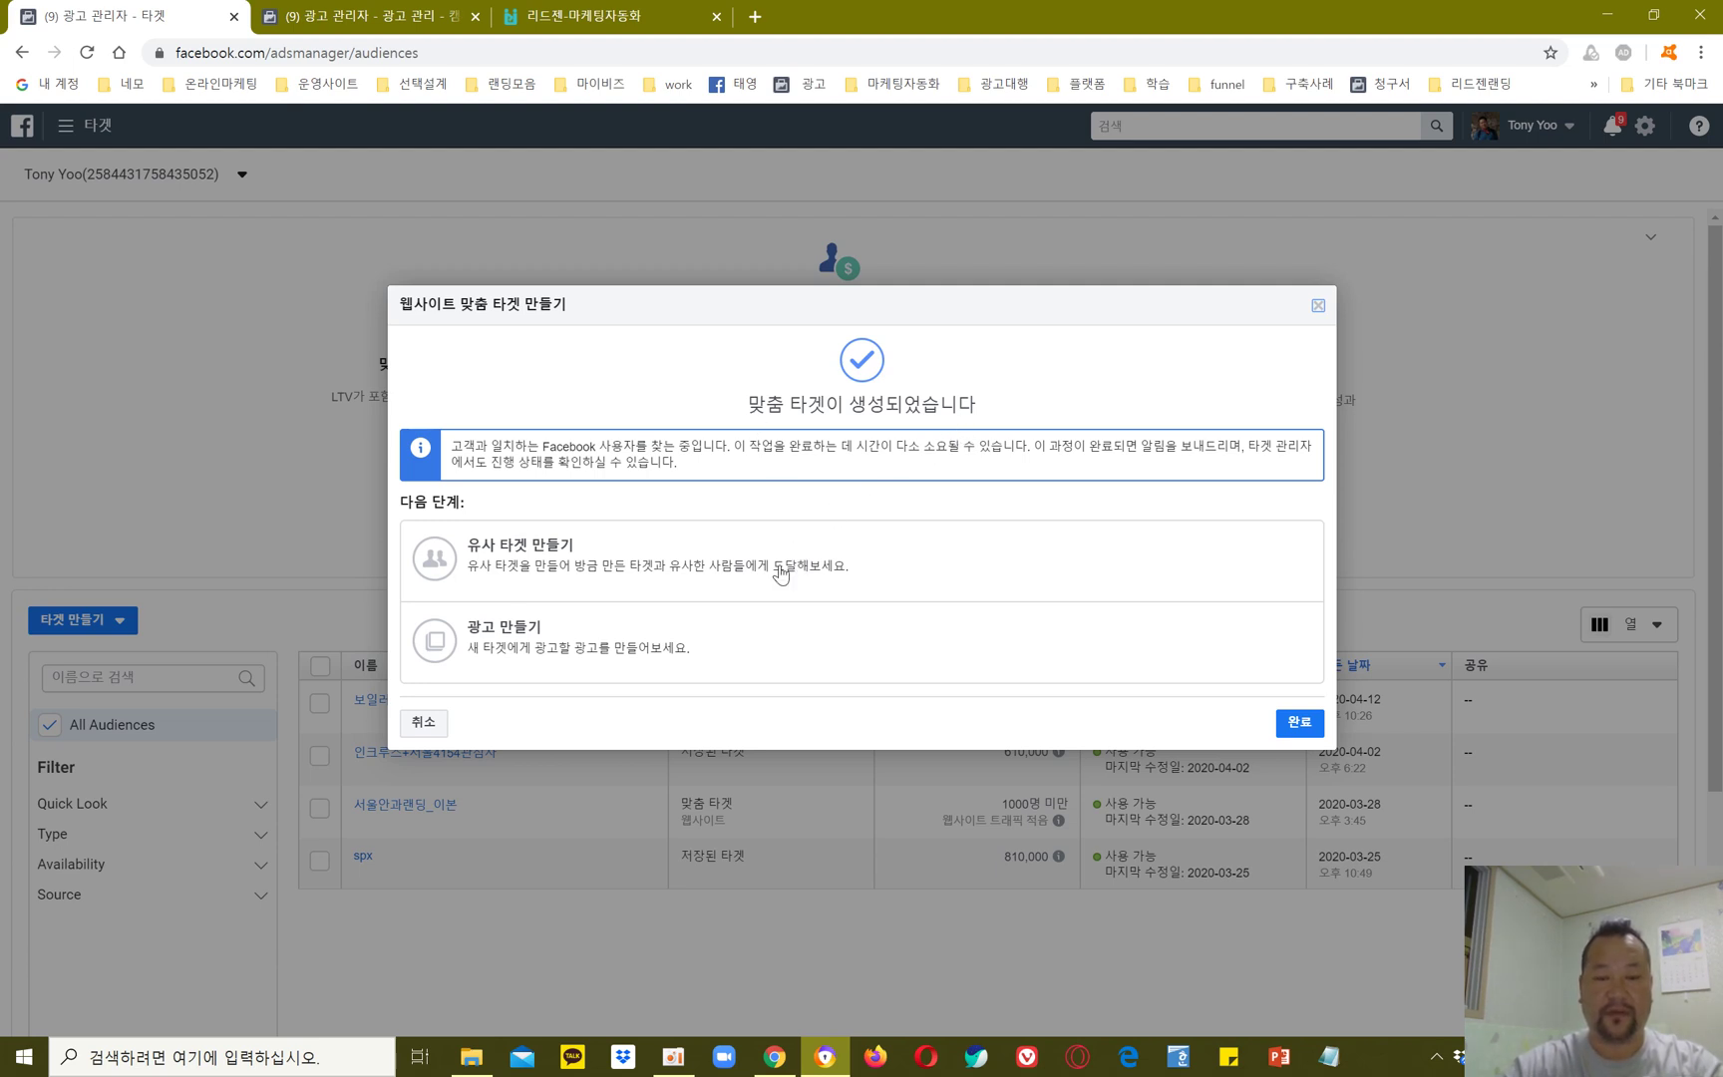
left_click(1297, 725)
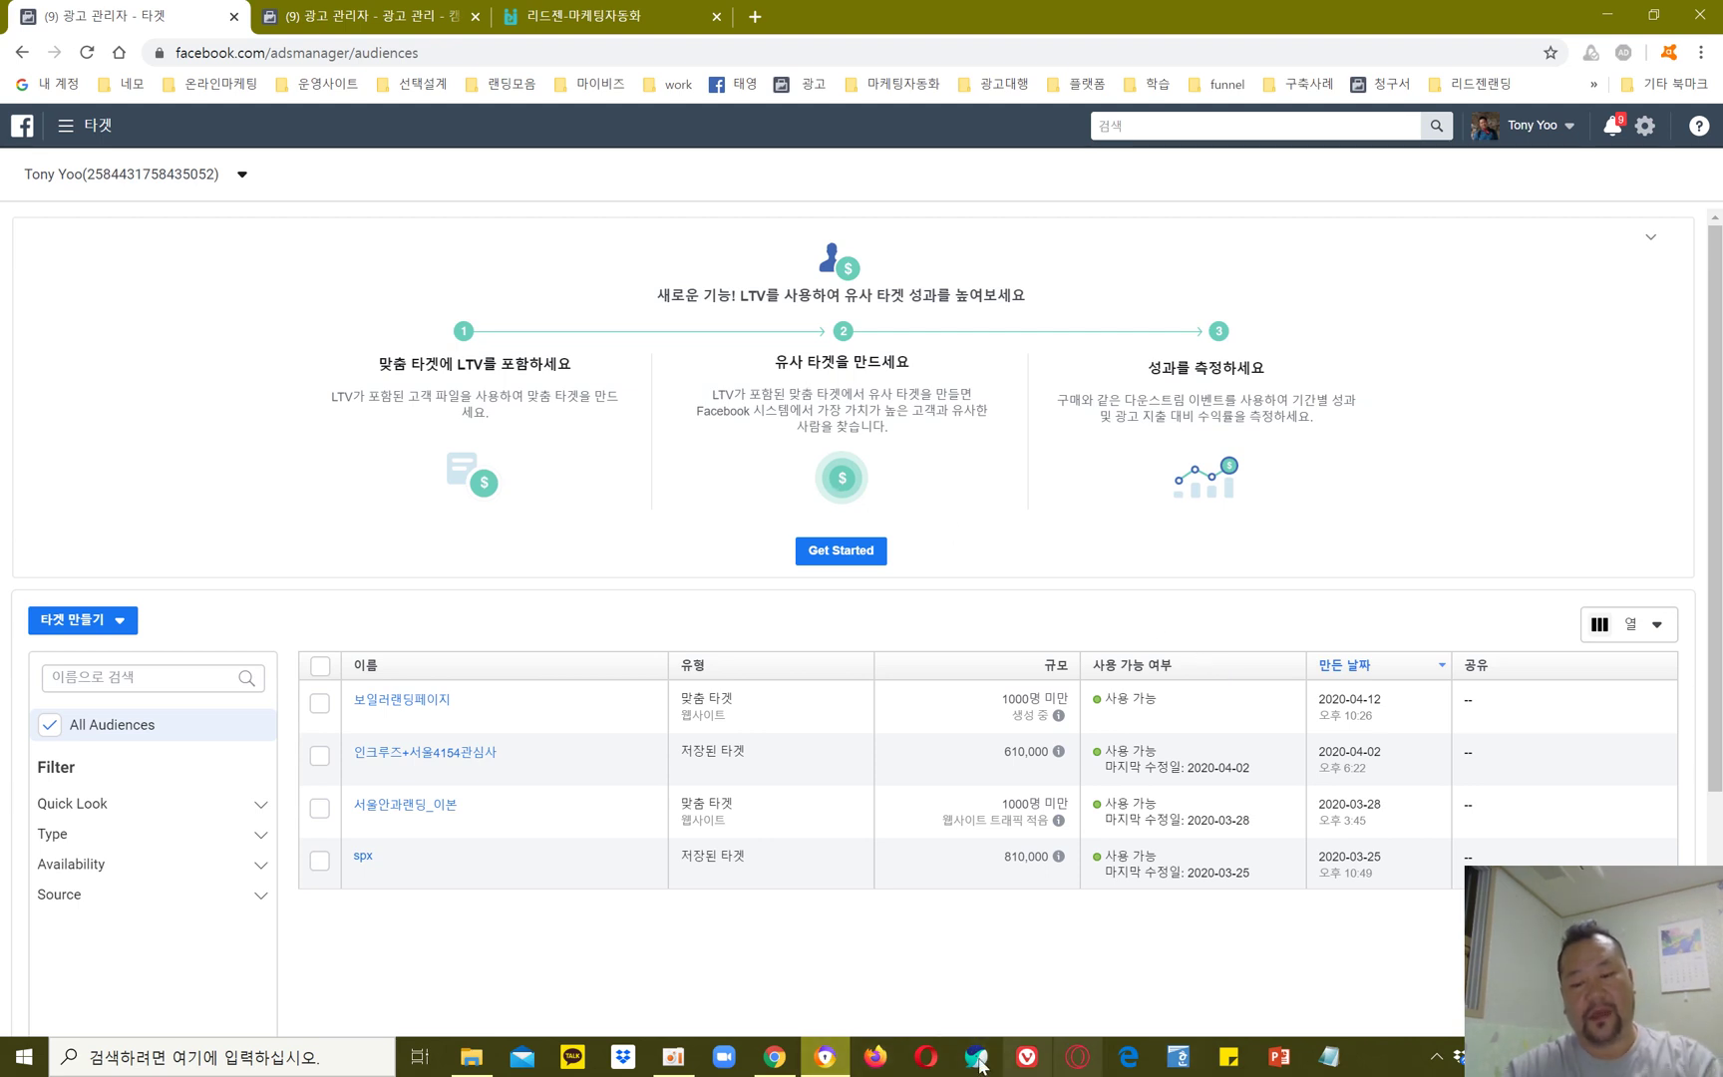
Step: Open the copied boiler landing page address in a new tab of the browser window that holds Ads Manager
left_click(779, 1059)
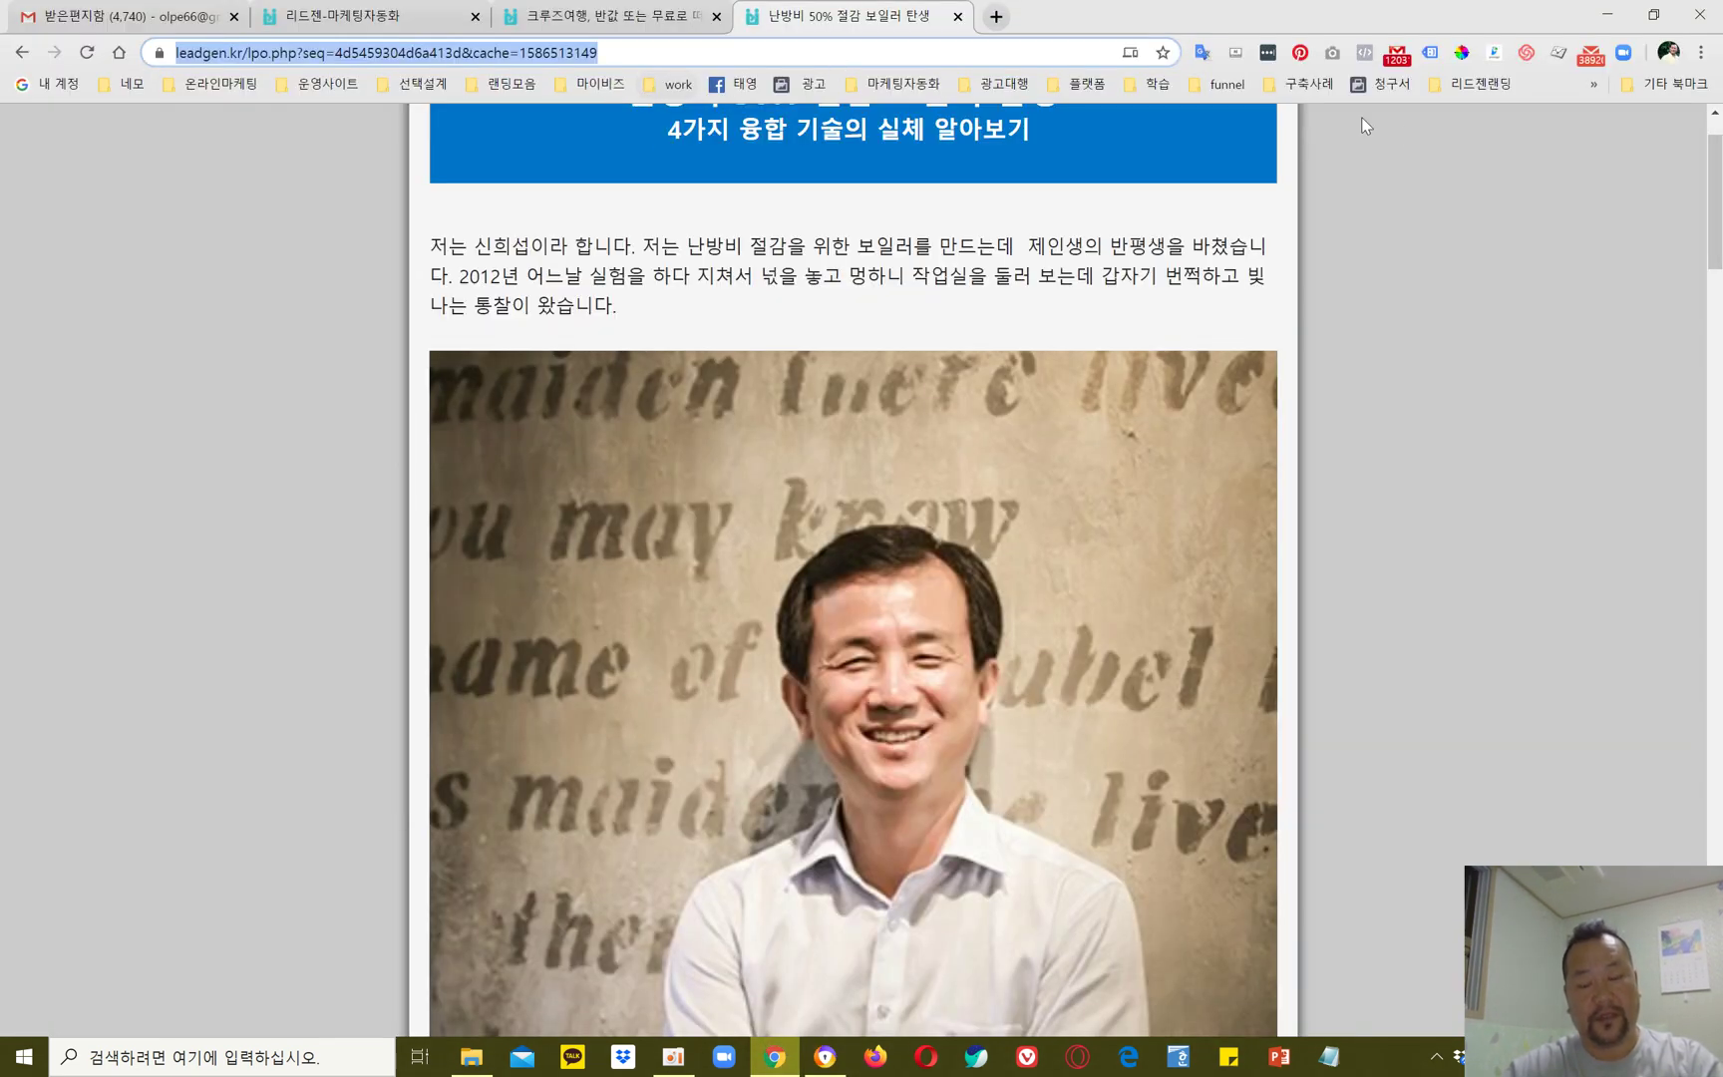
left_click(1607, 14)
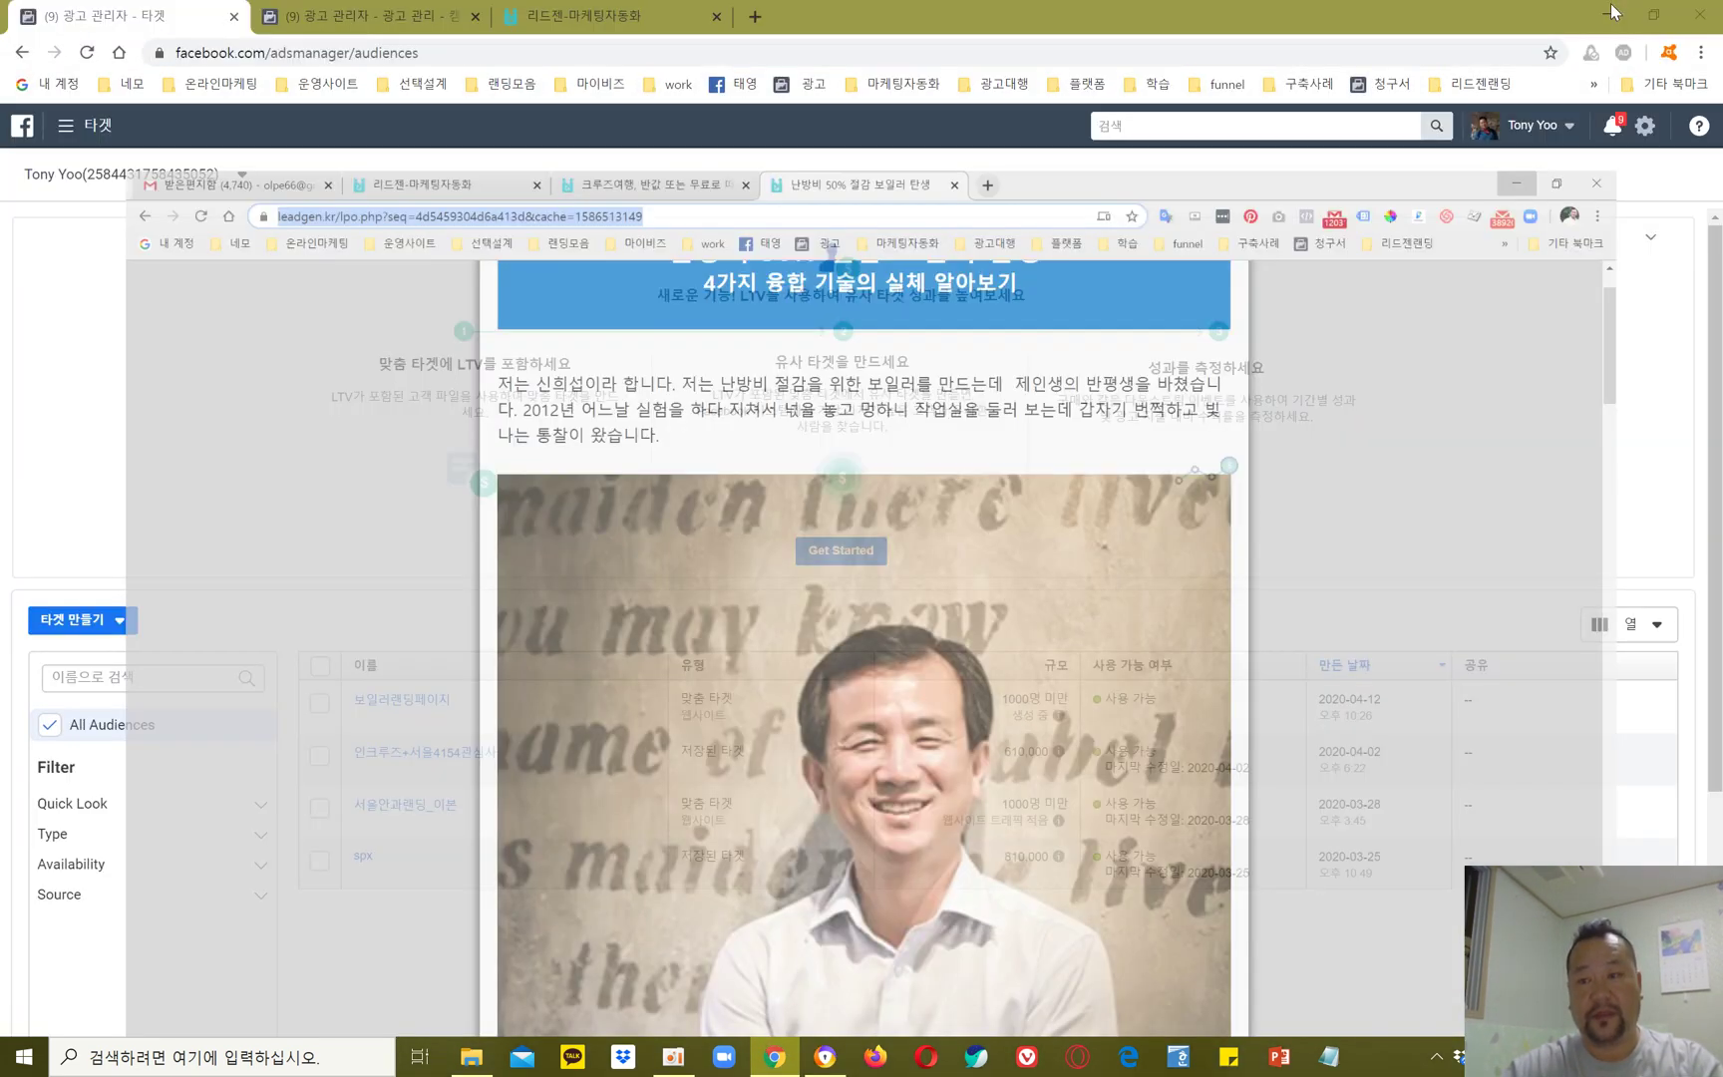
left_click(762, 18)
key("ctrl+v")
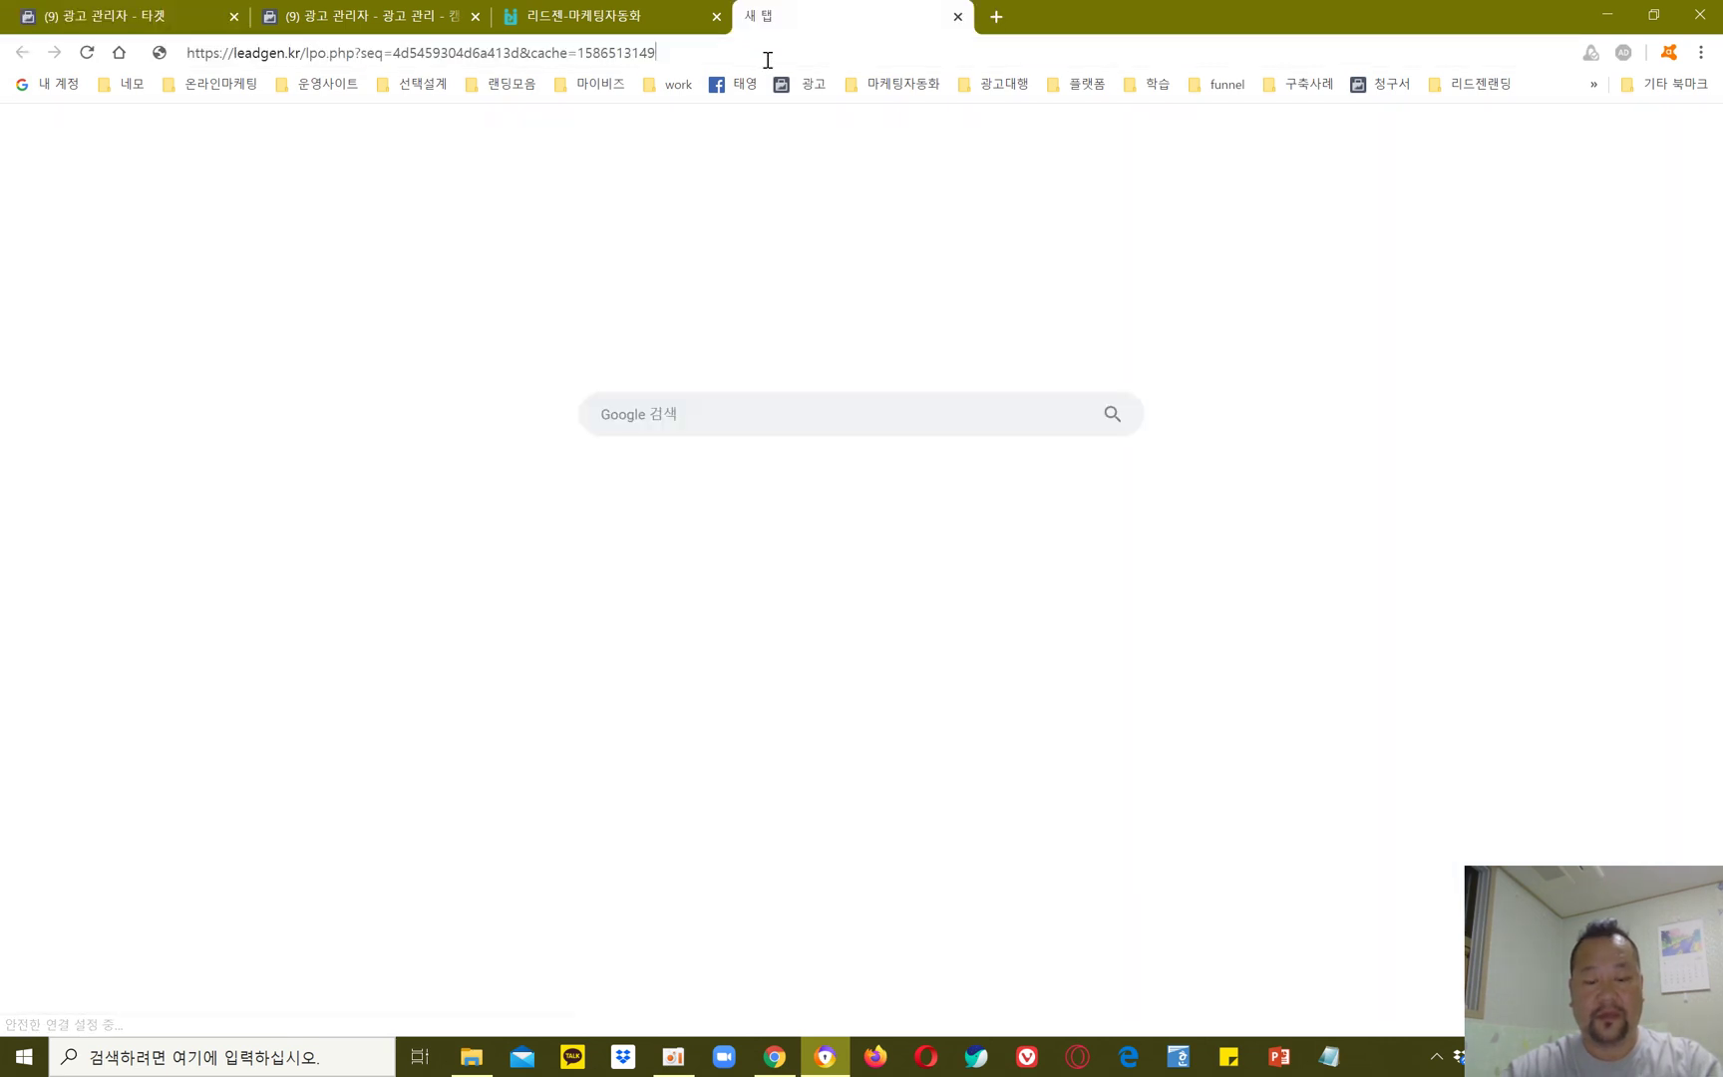
key("Return")
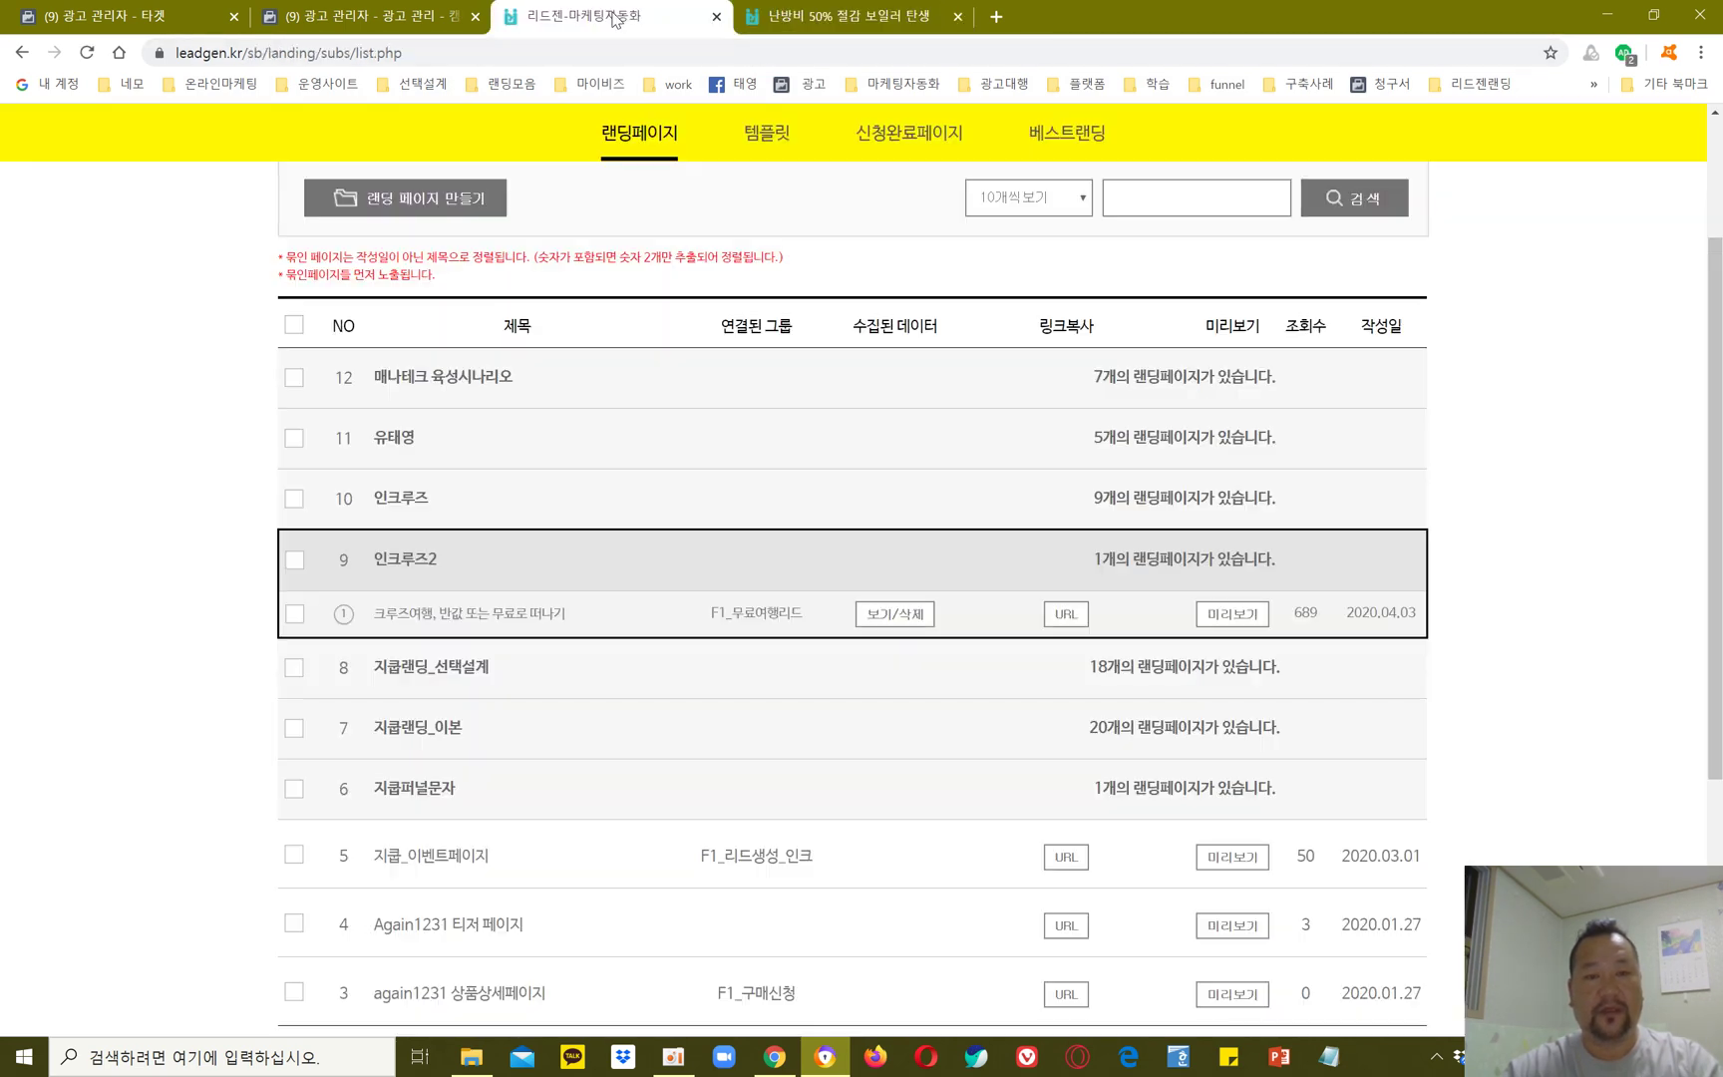
left_click(614, 18)
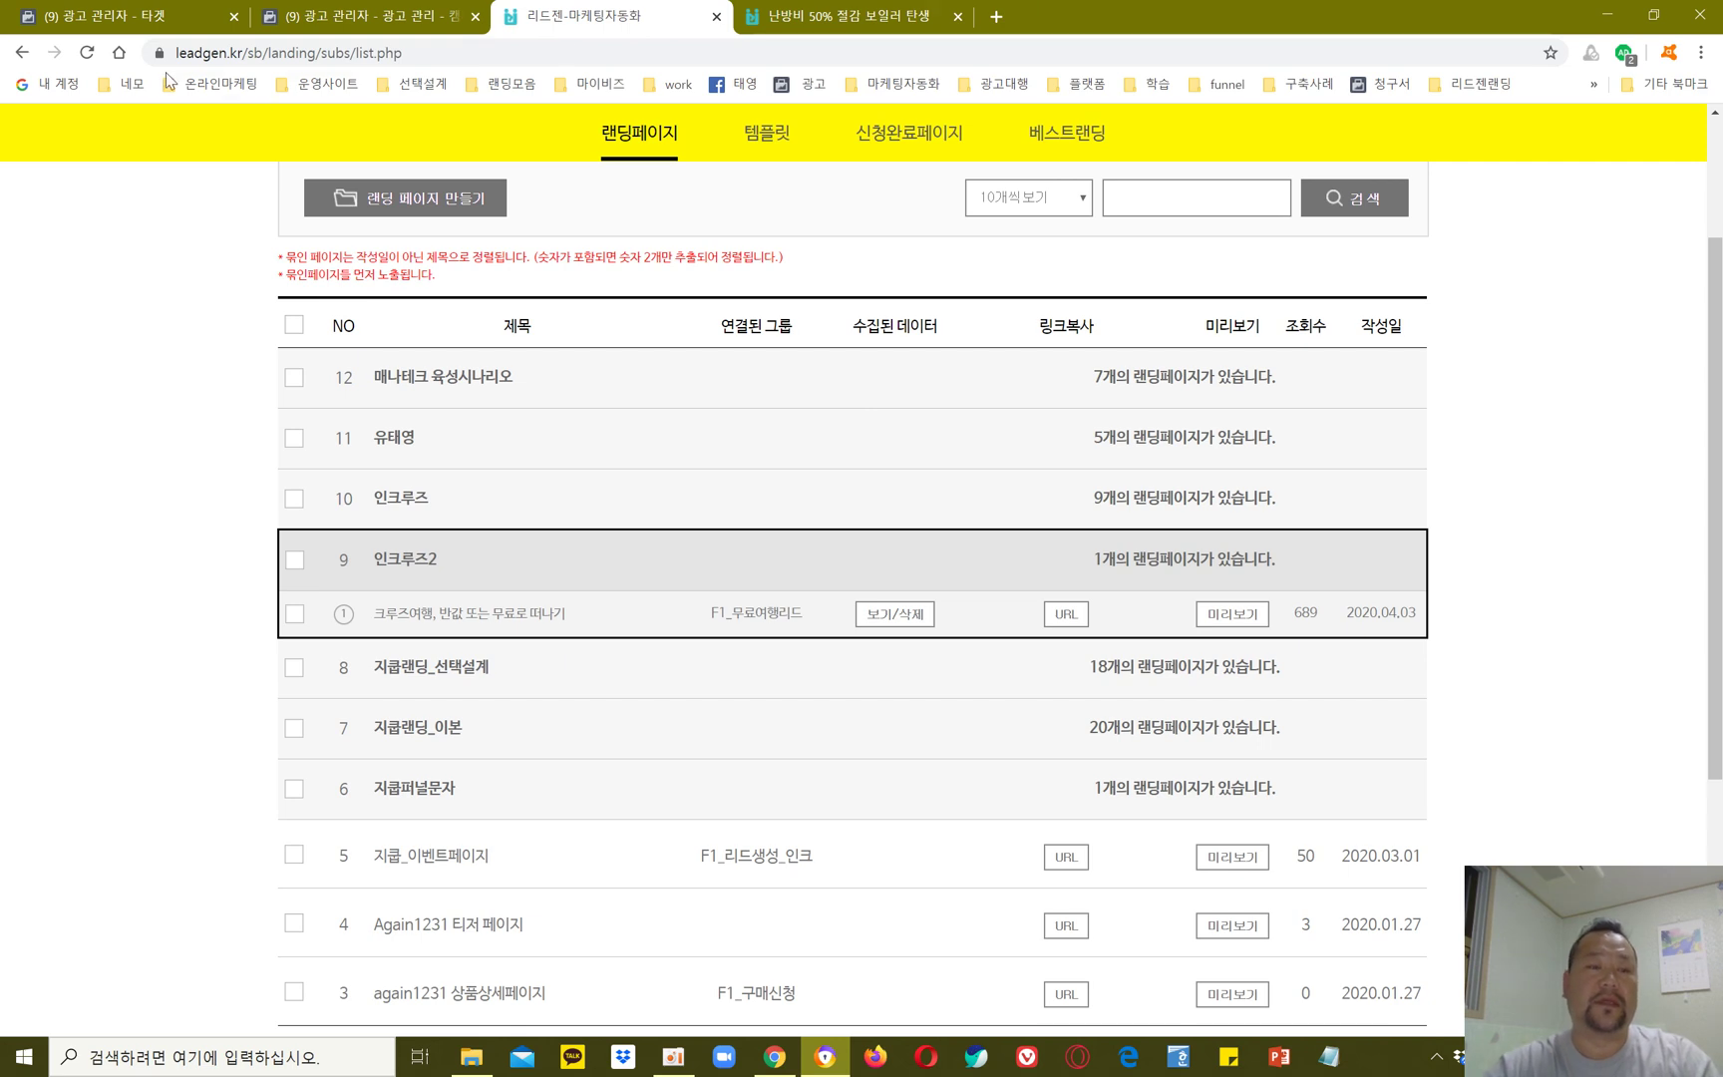
left_click(165, 30)
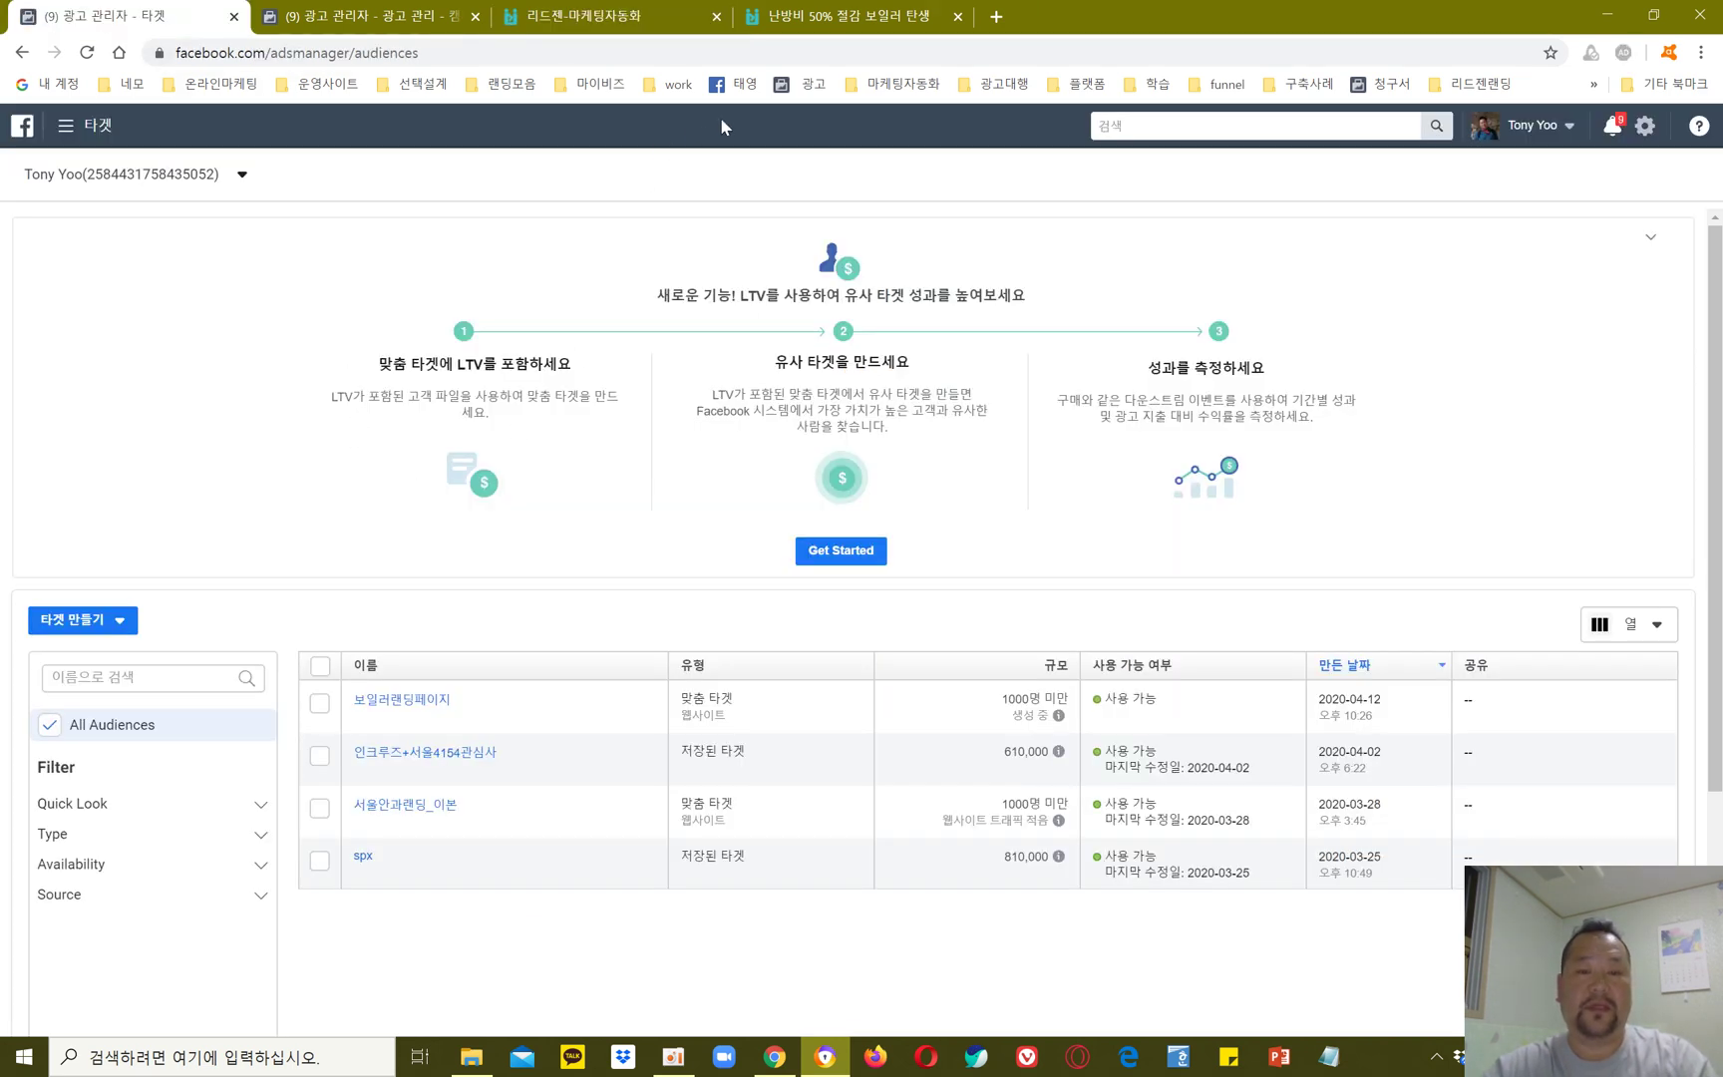
left_click(849, 18)
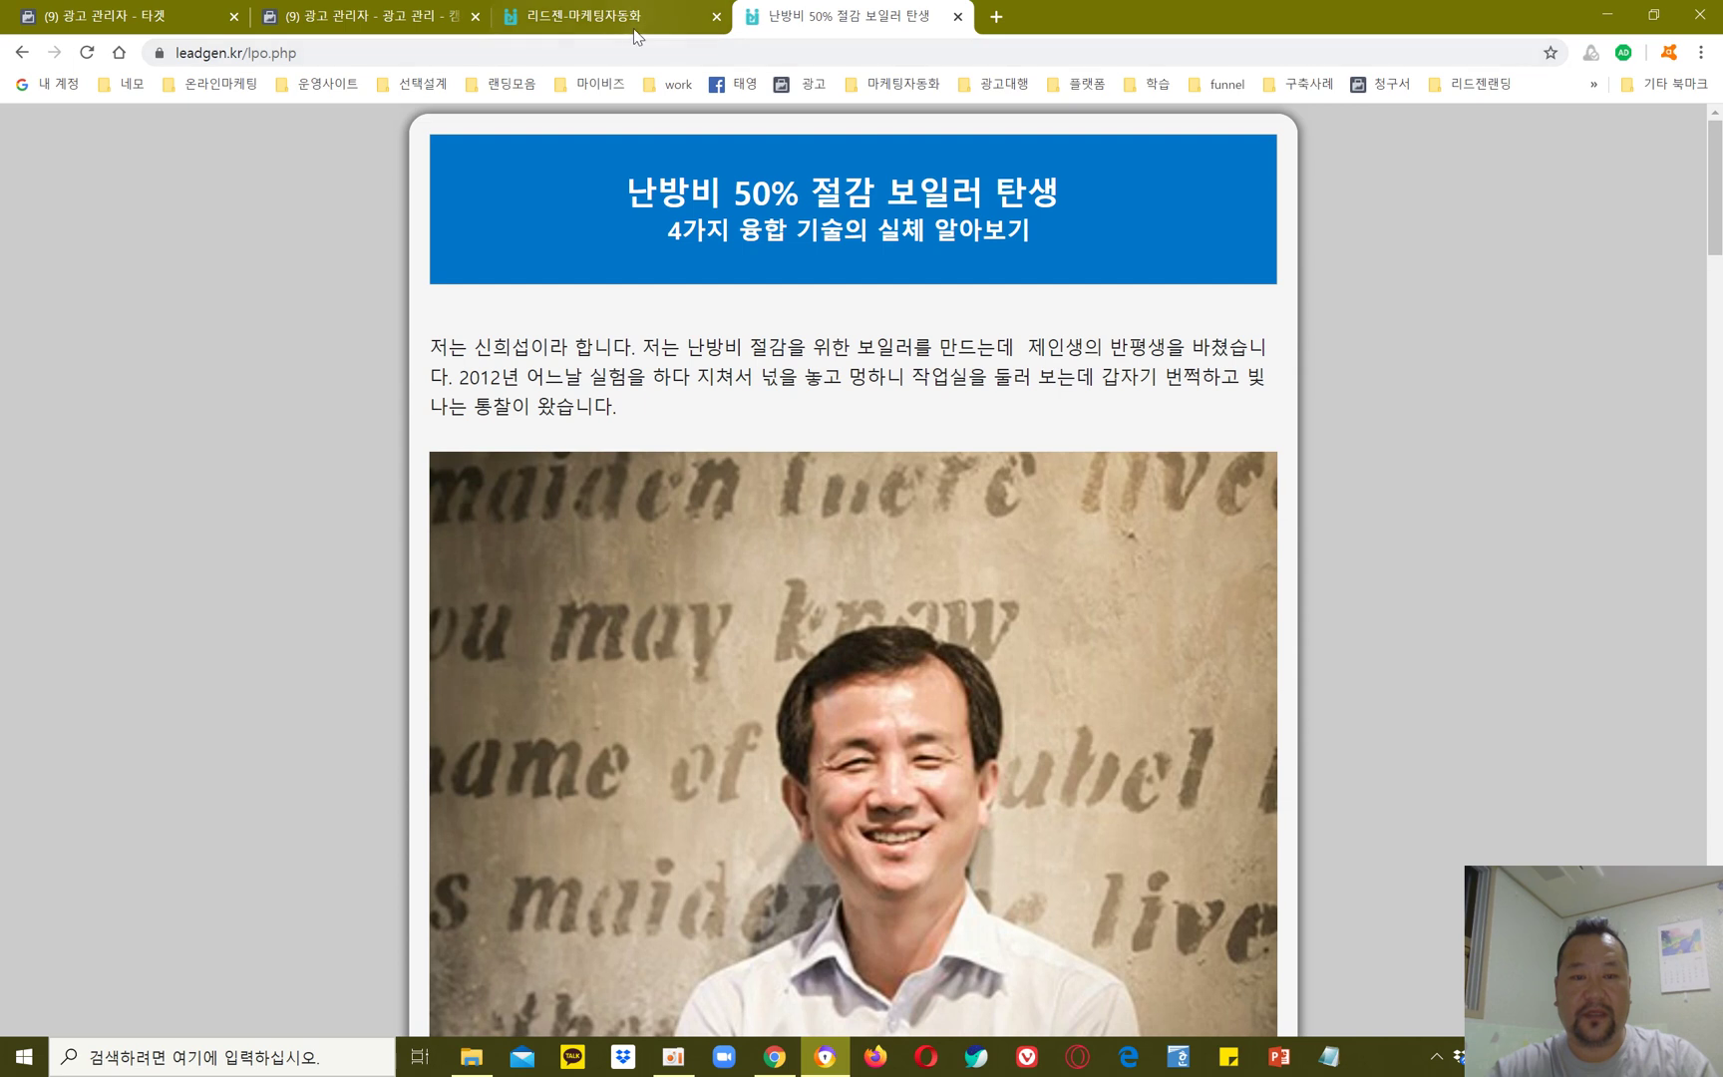
key("ctrl+shift+Tab")
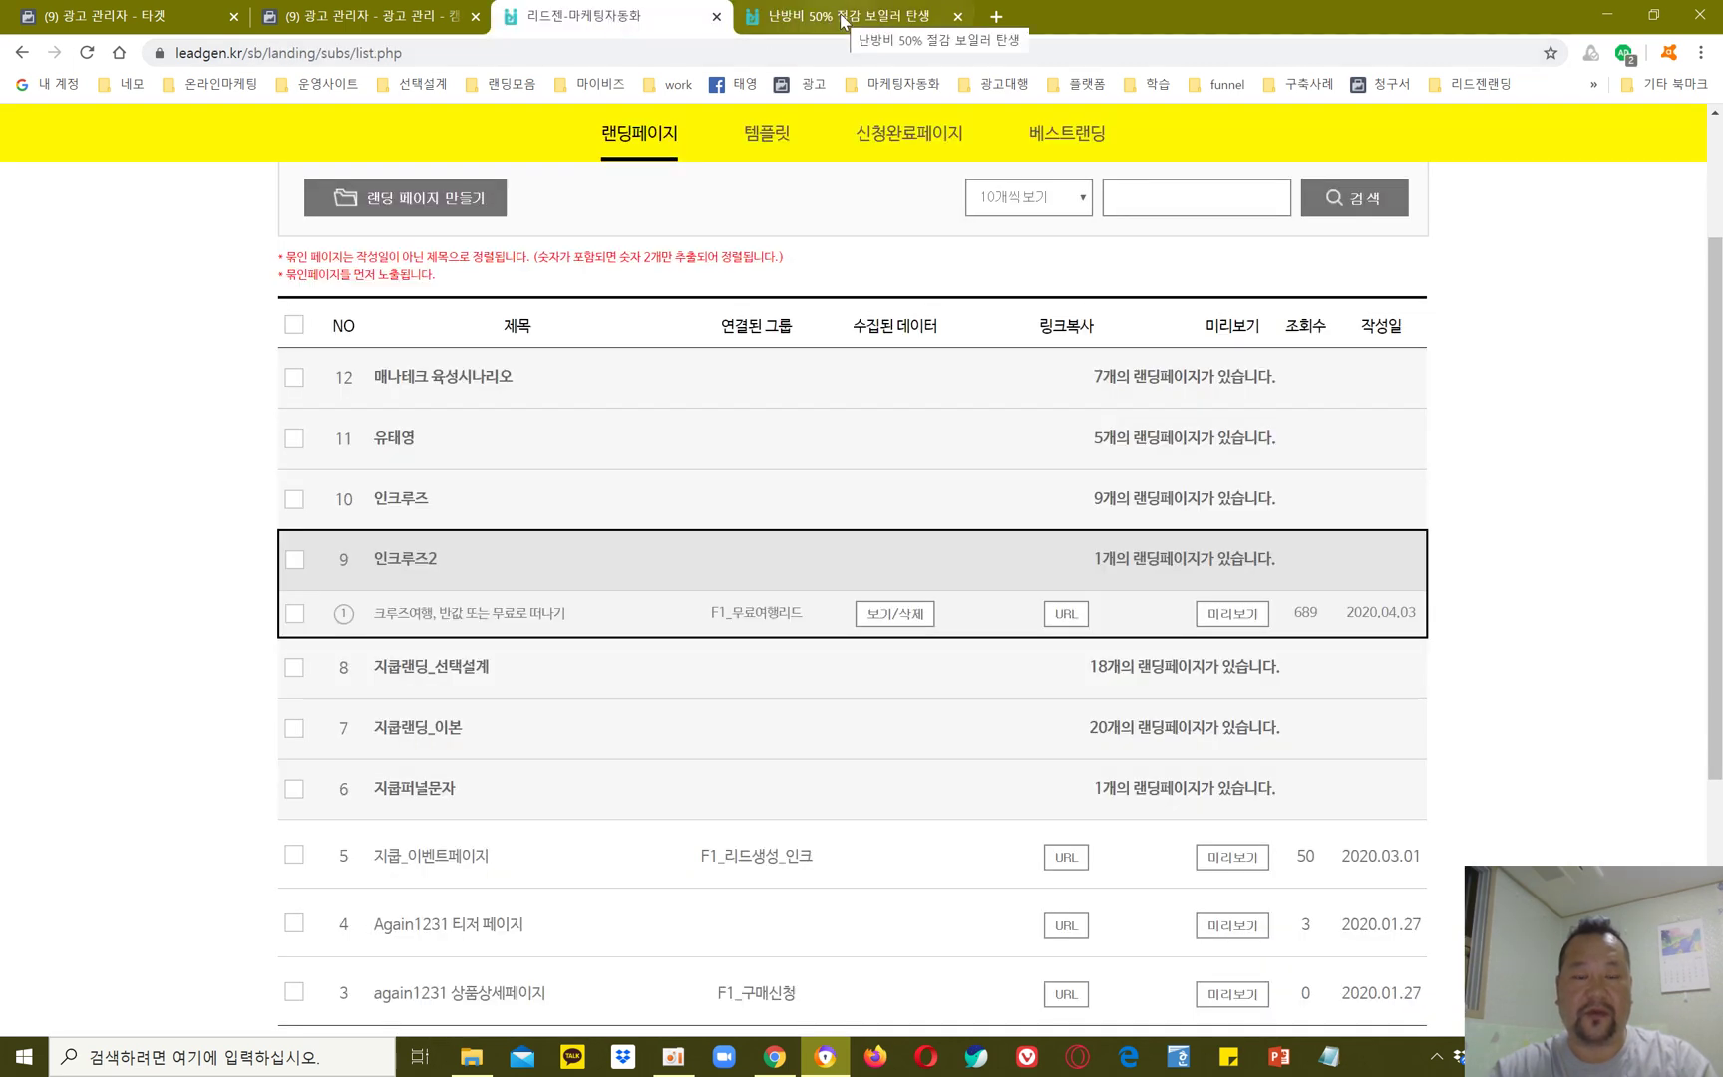
left_click(843, 20)
key("ctrl+shift+Tab")
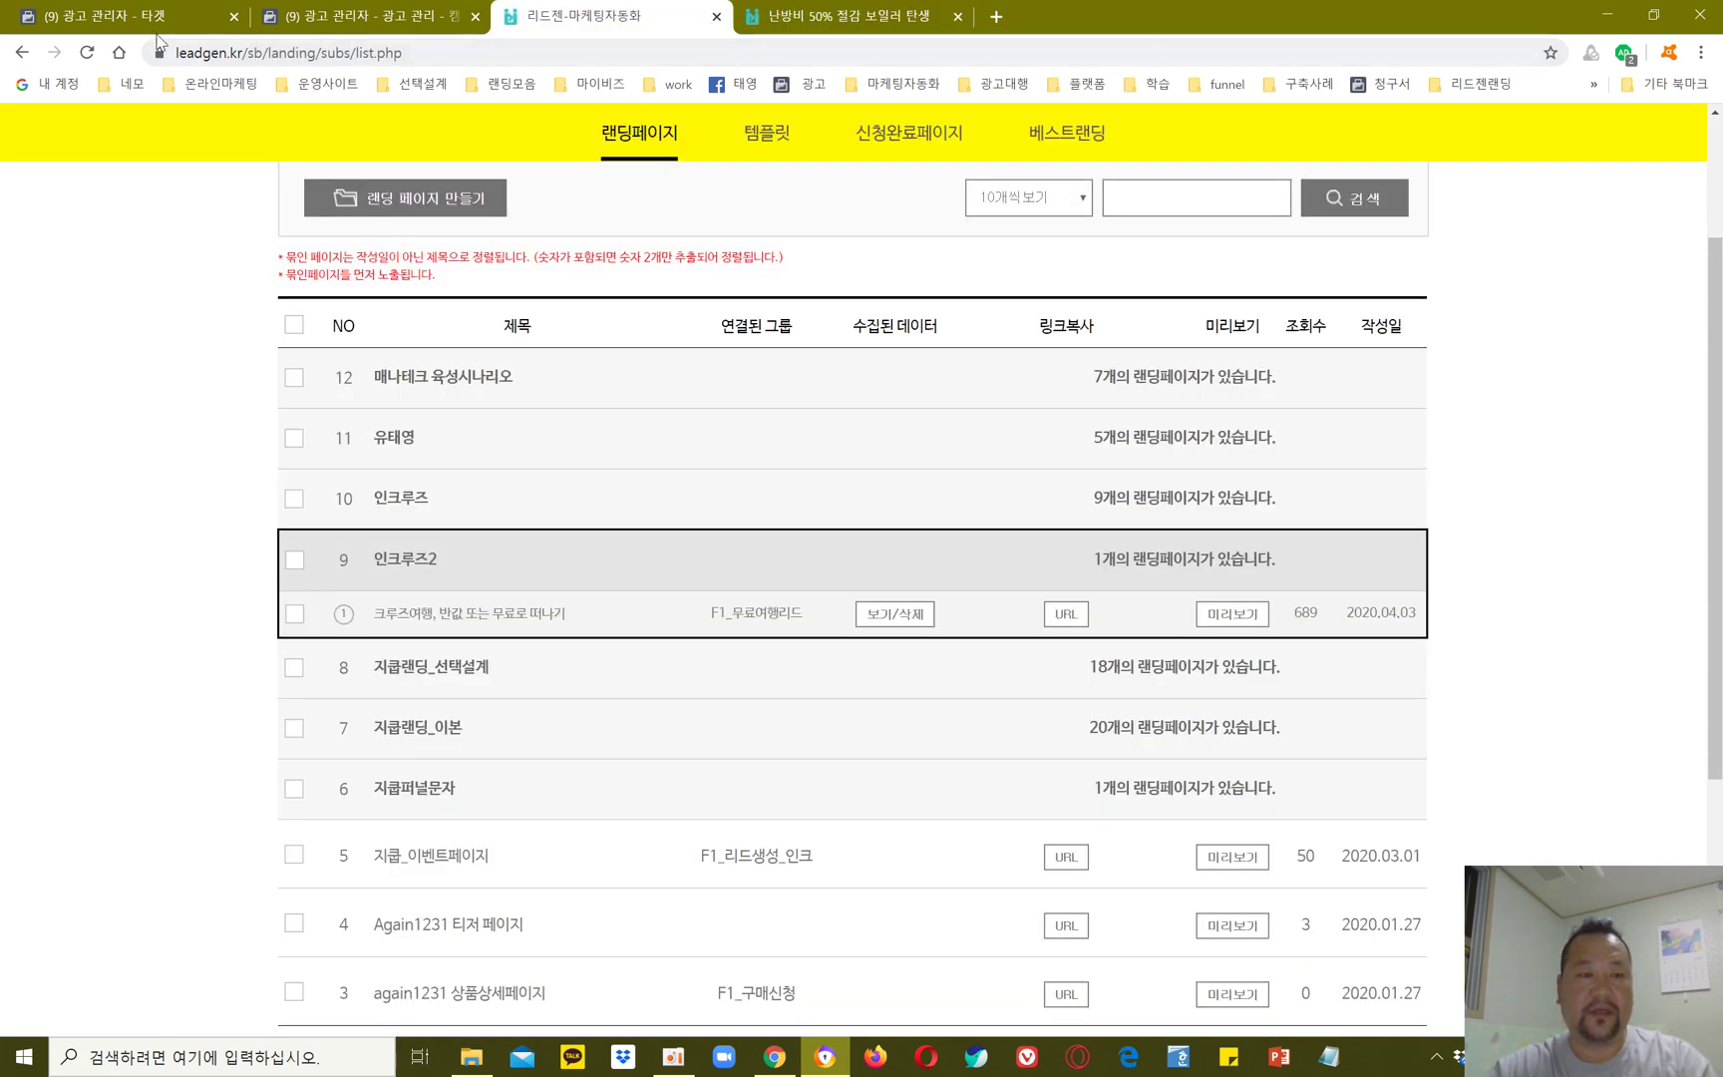
Step: Go from Ads Manager to the Facebook pixel in Events Manager (픽셀) and open the pixel's details
left_click(152, 22)
left_click(387, 18)
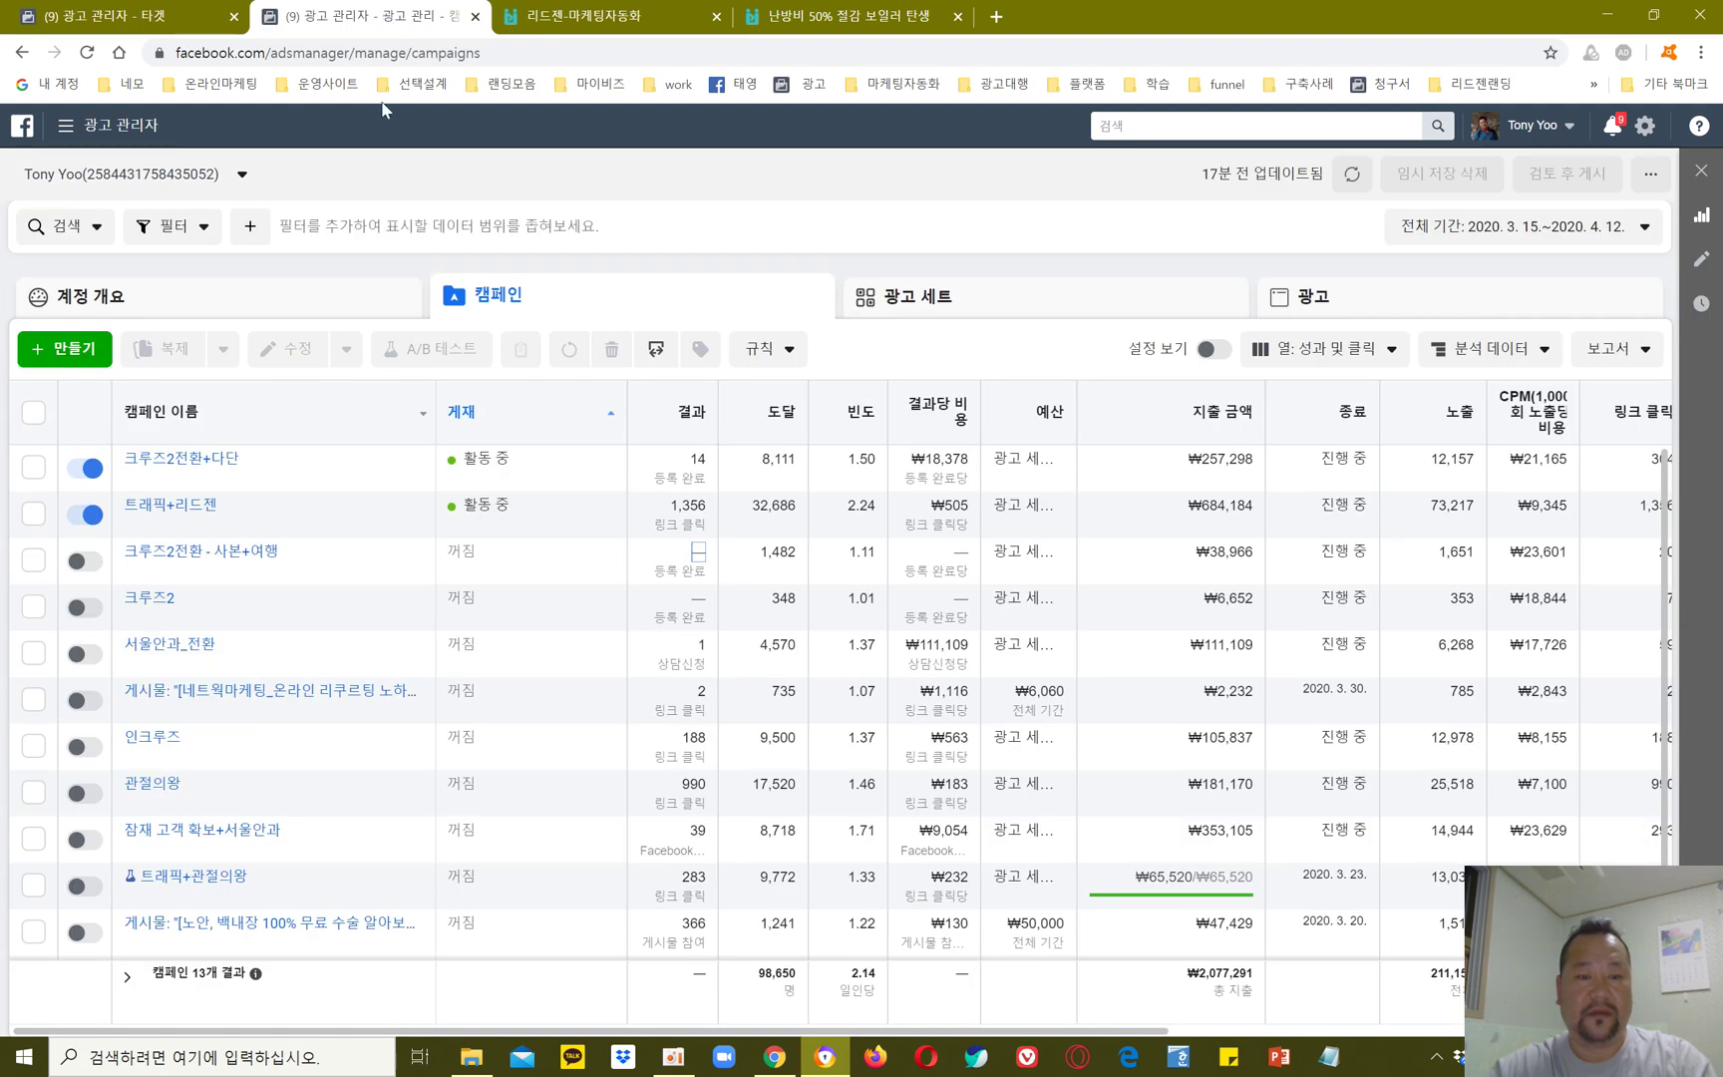
left_click(107, 130)
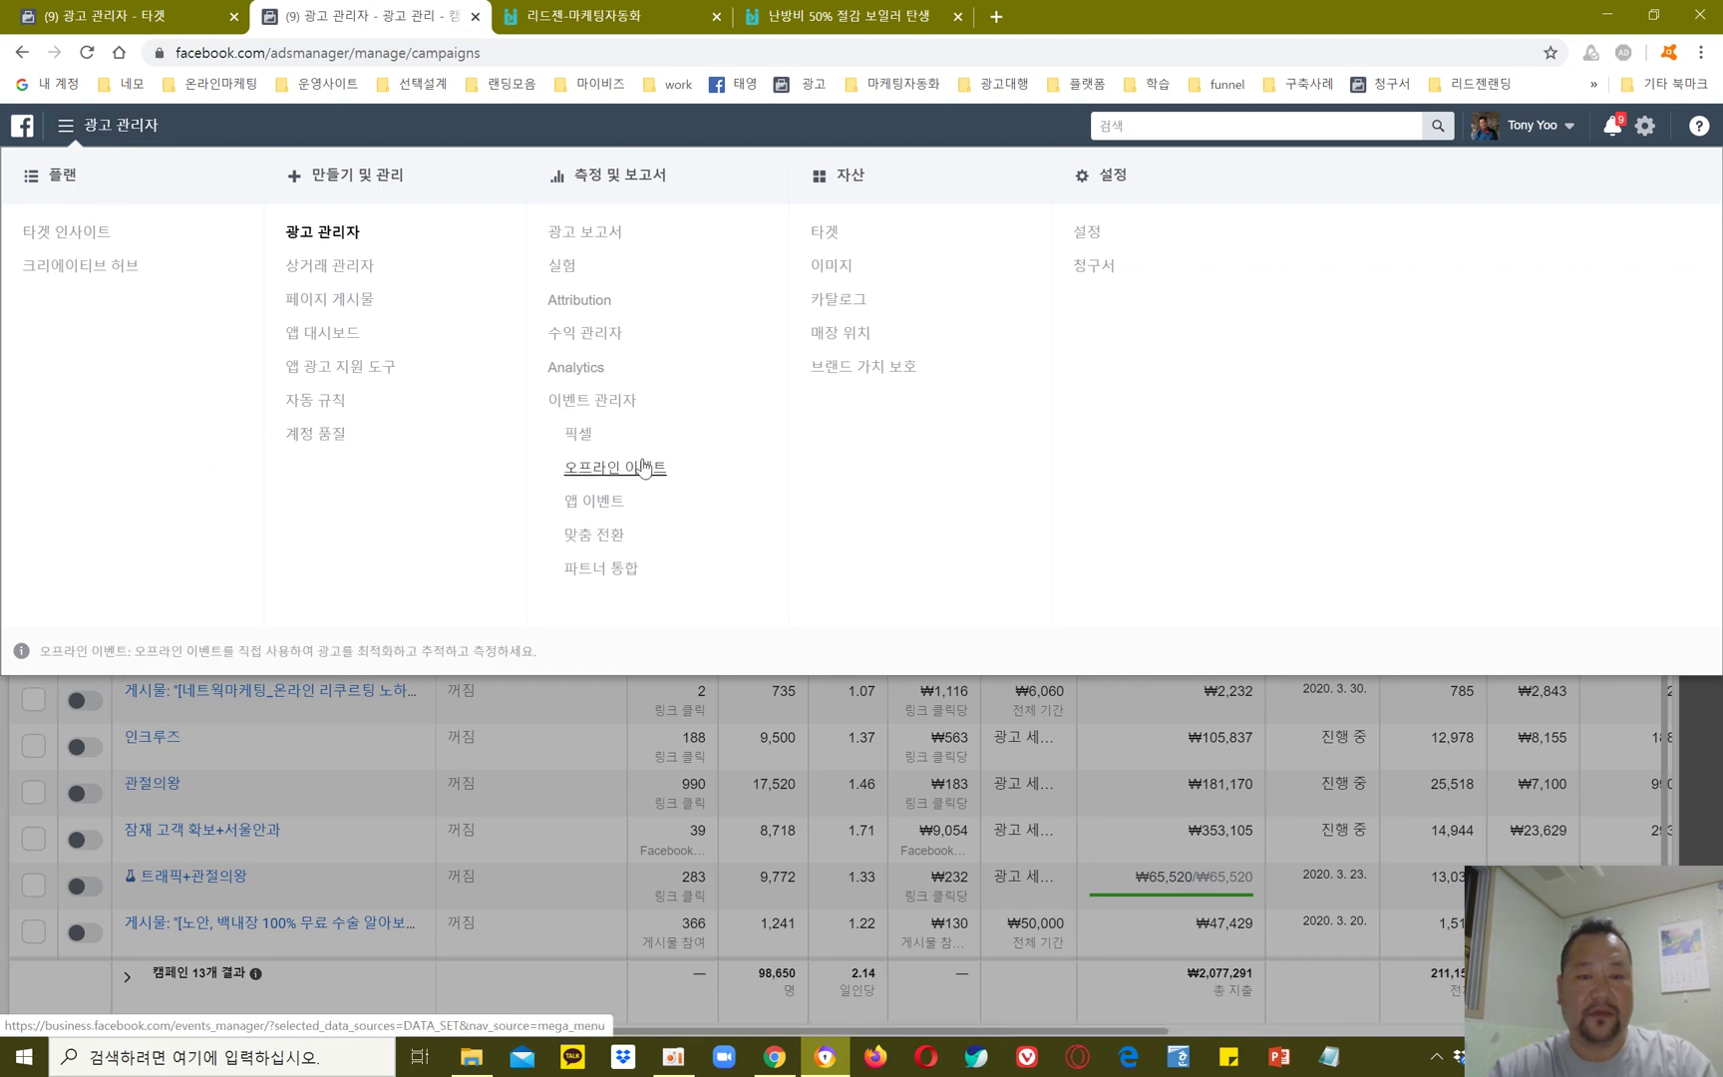
left_click(576, 433)
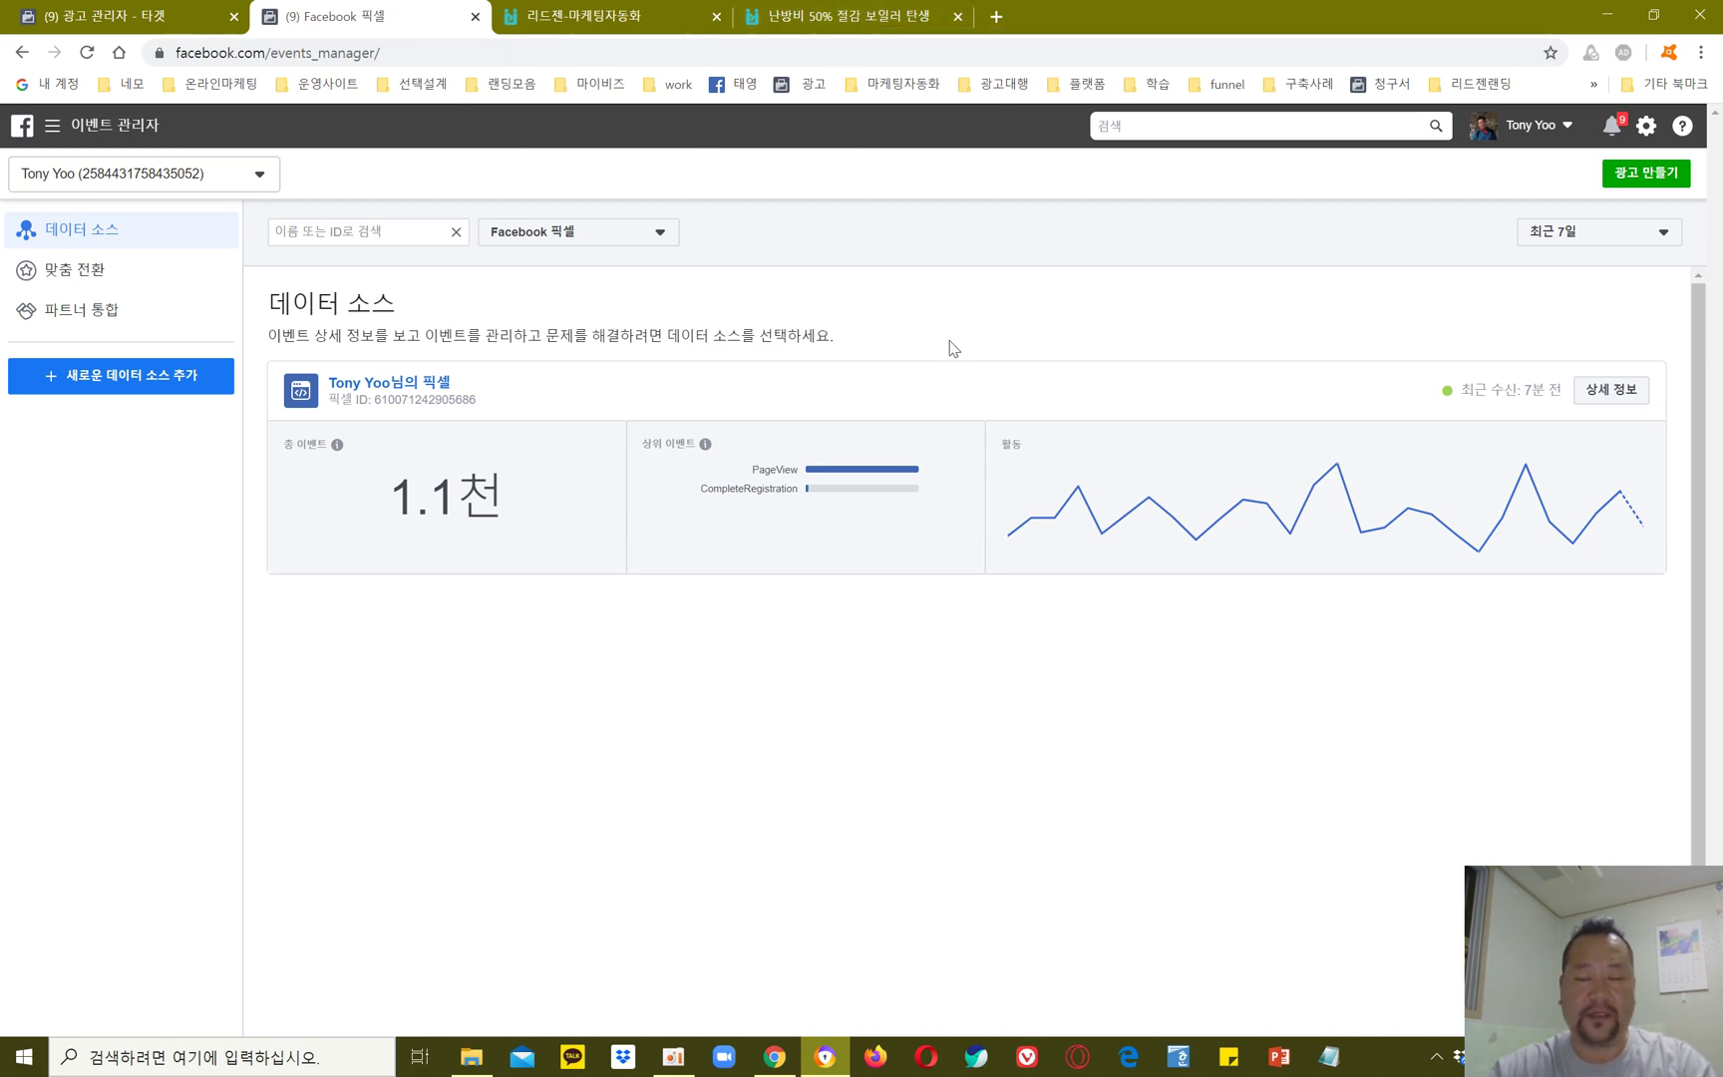
left_click(1617, 390)
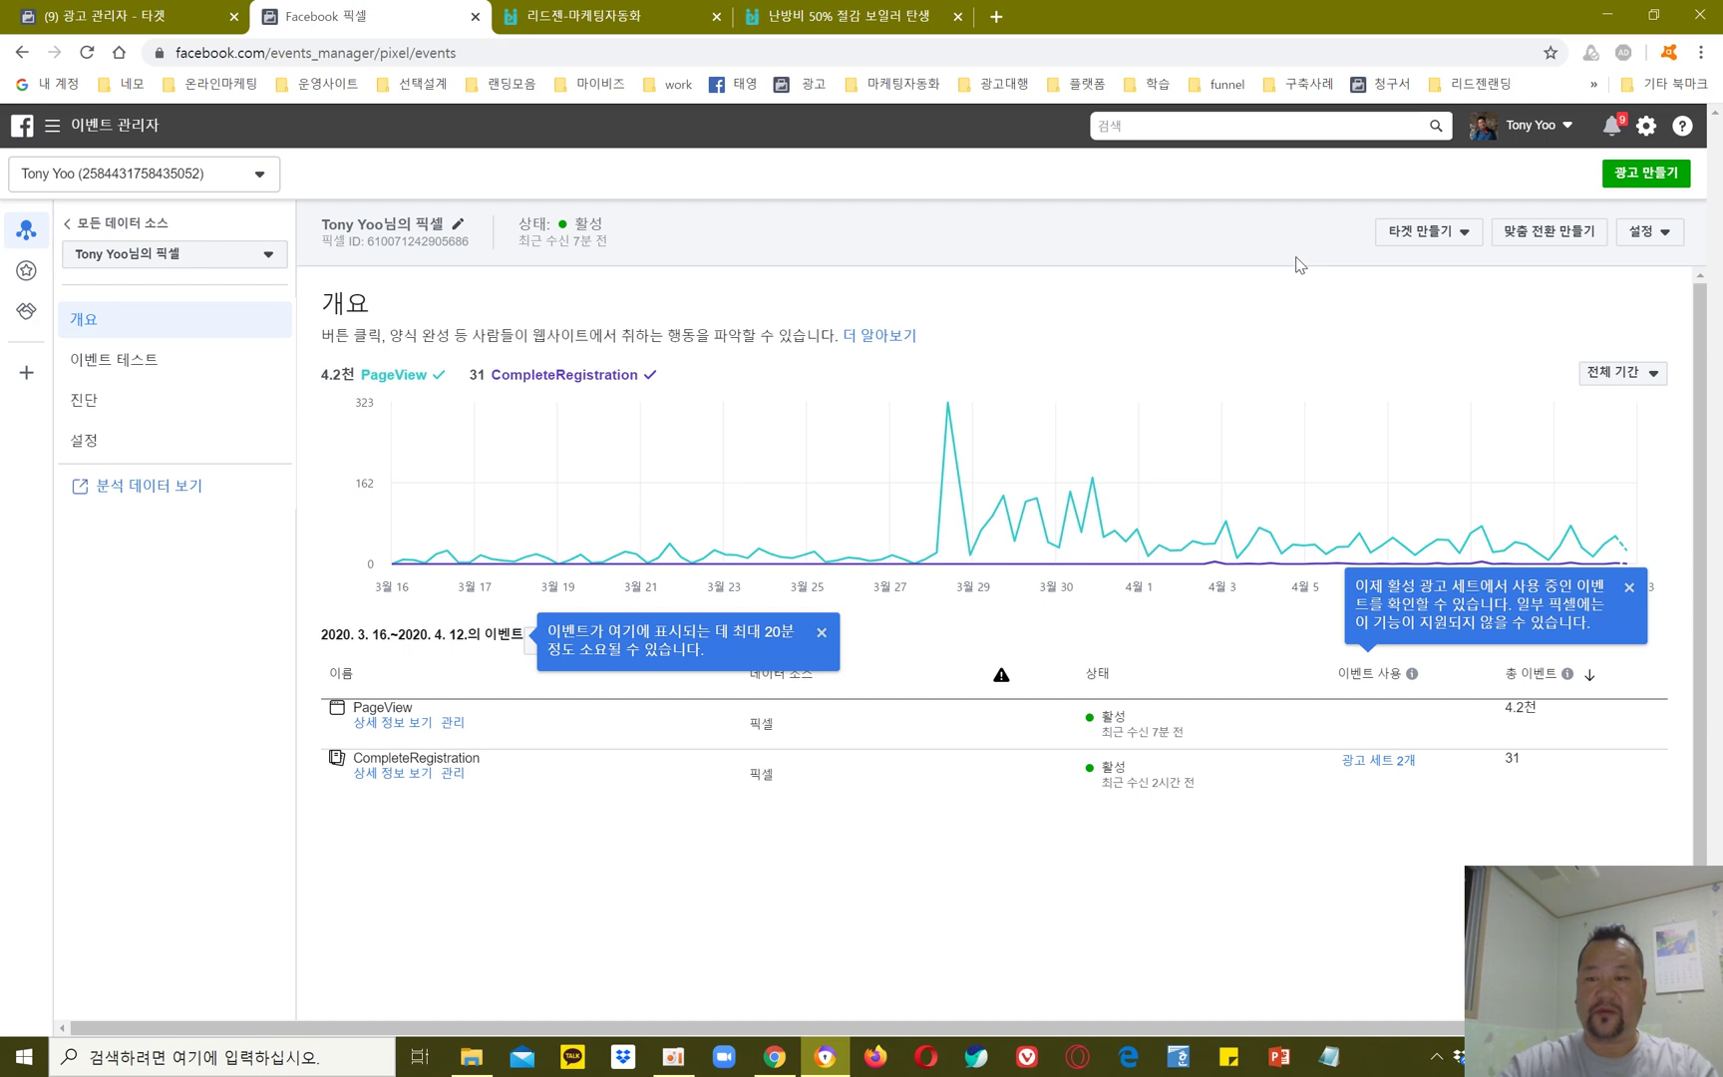
Step: Start the pixel installation with 웹사이트에 픽셀 코드 직접 추가 and copy the pixel base code
left_click(1653, 237)
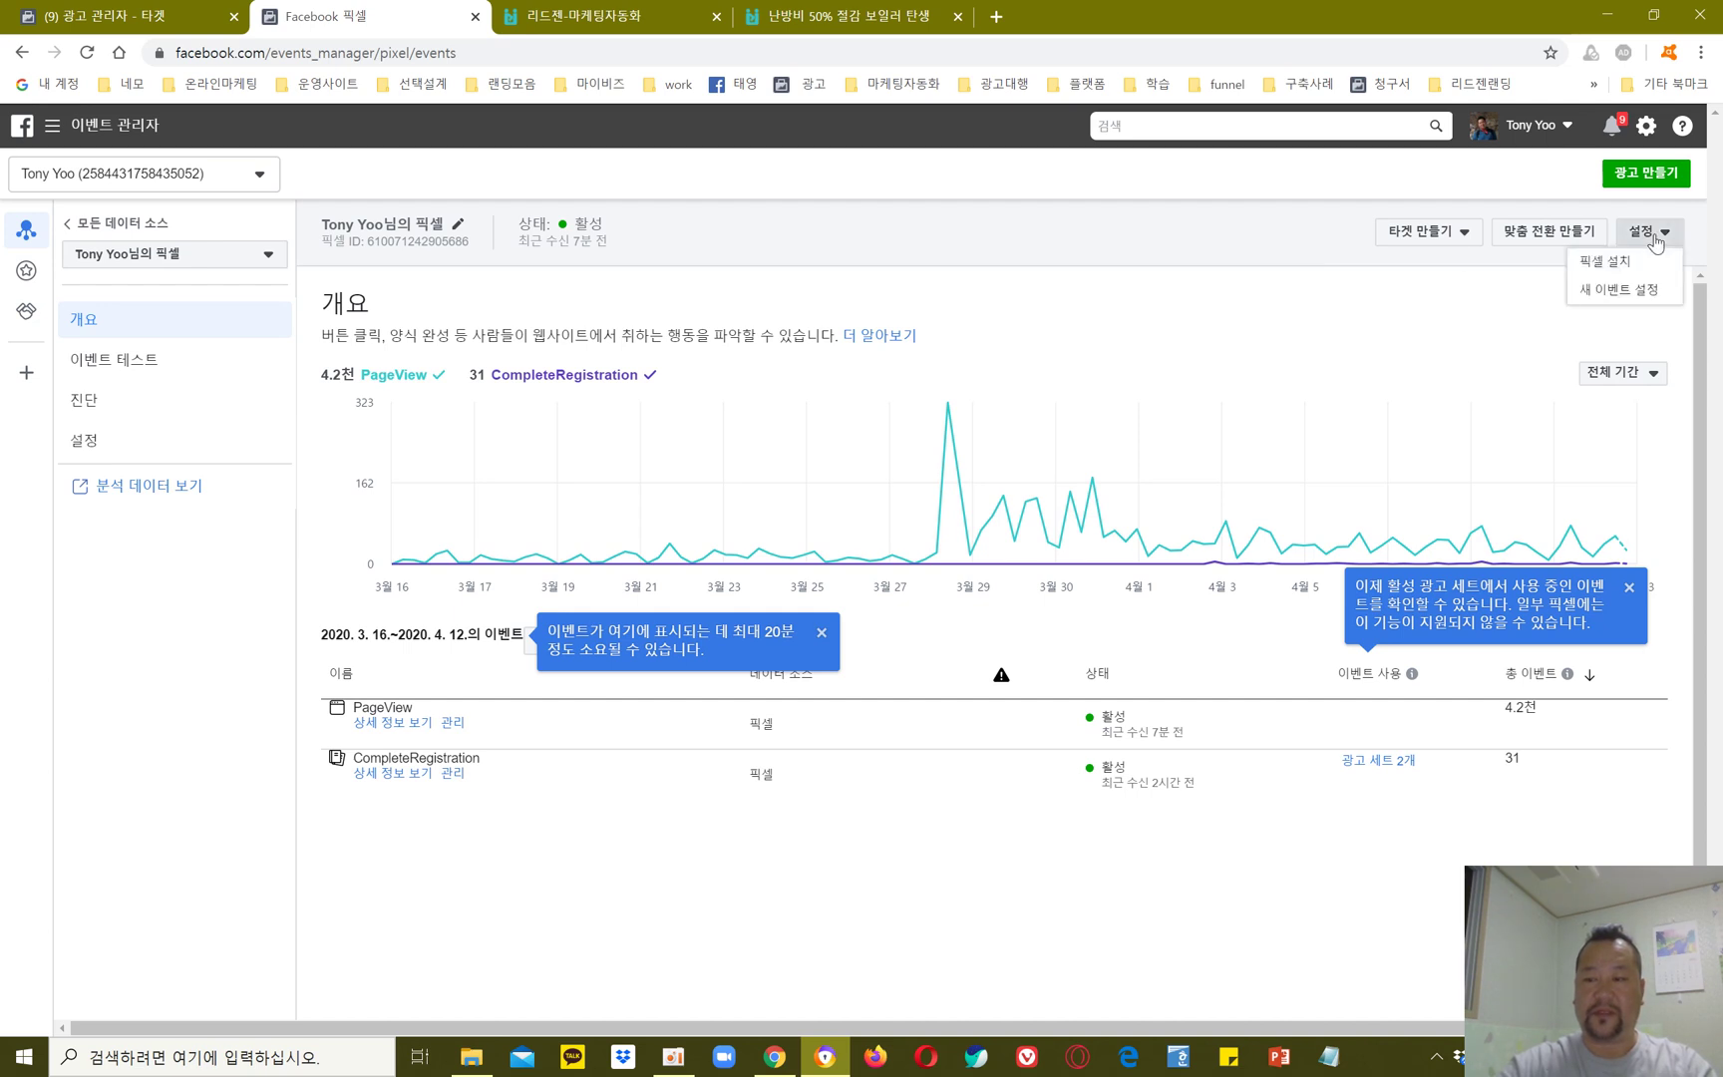
left_click(1607, 261)
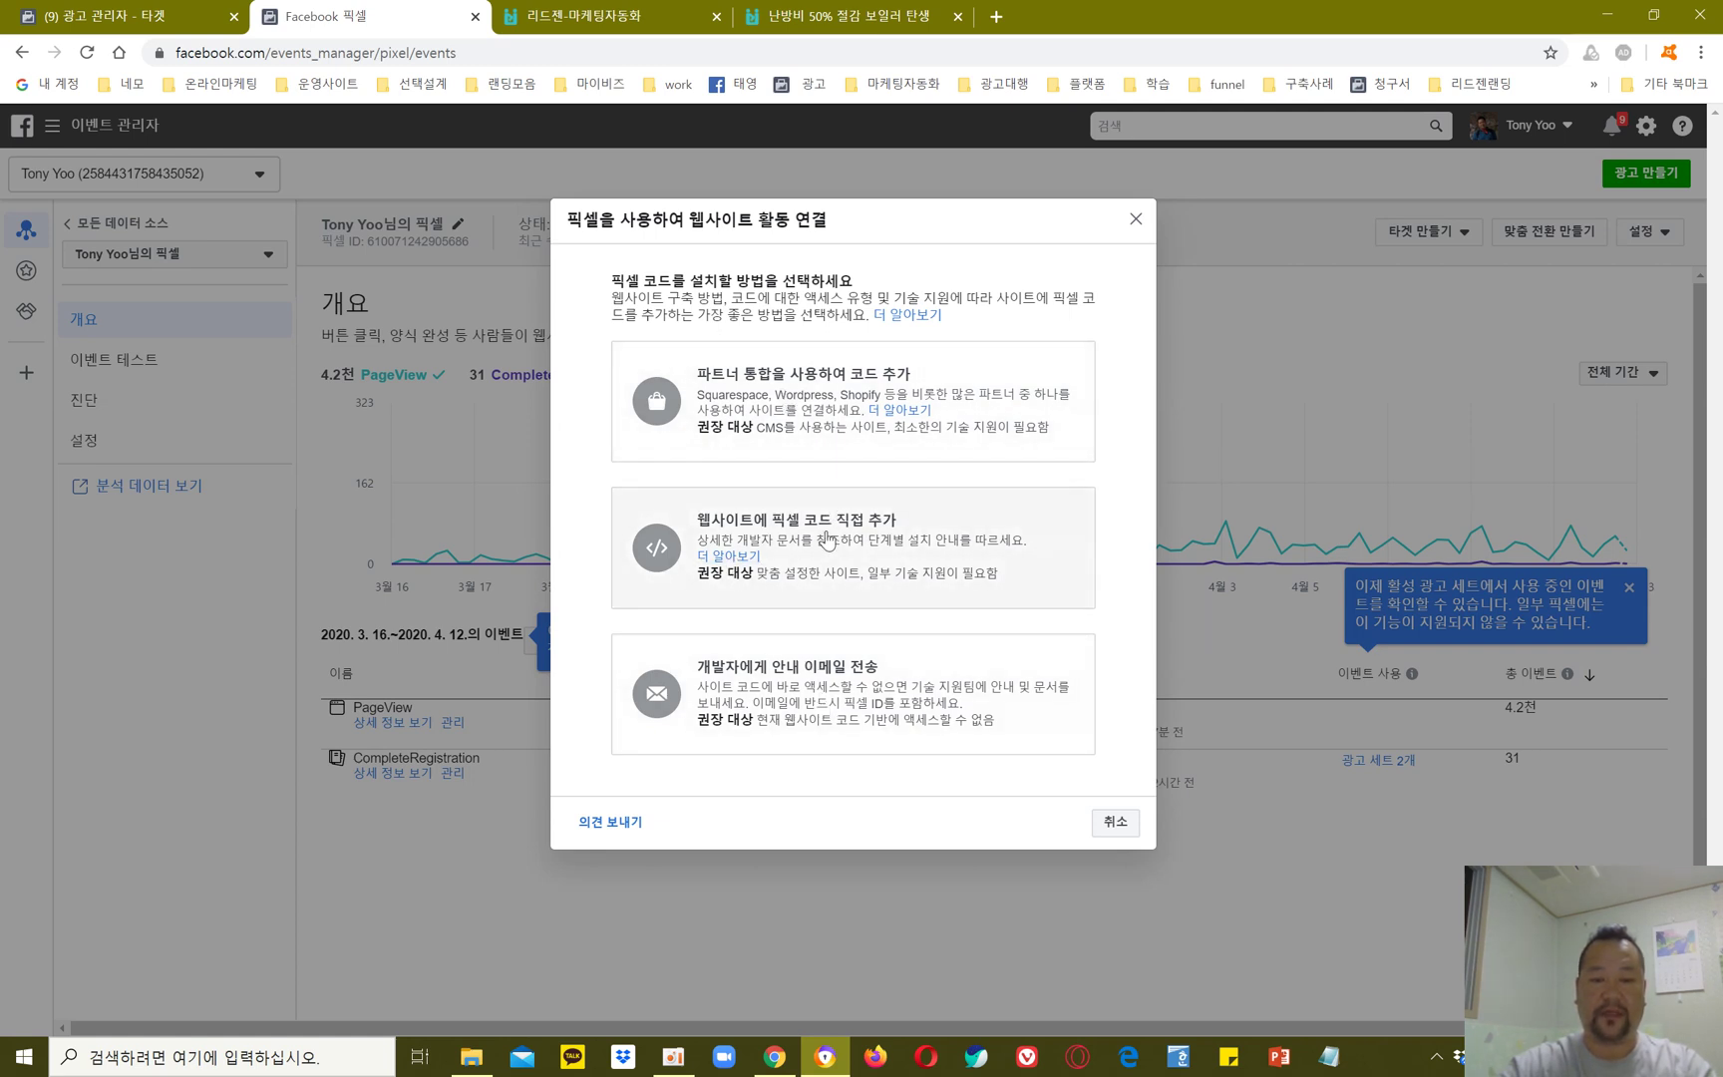
left_click(826, 539)
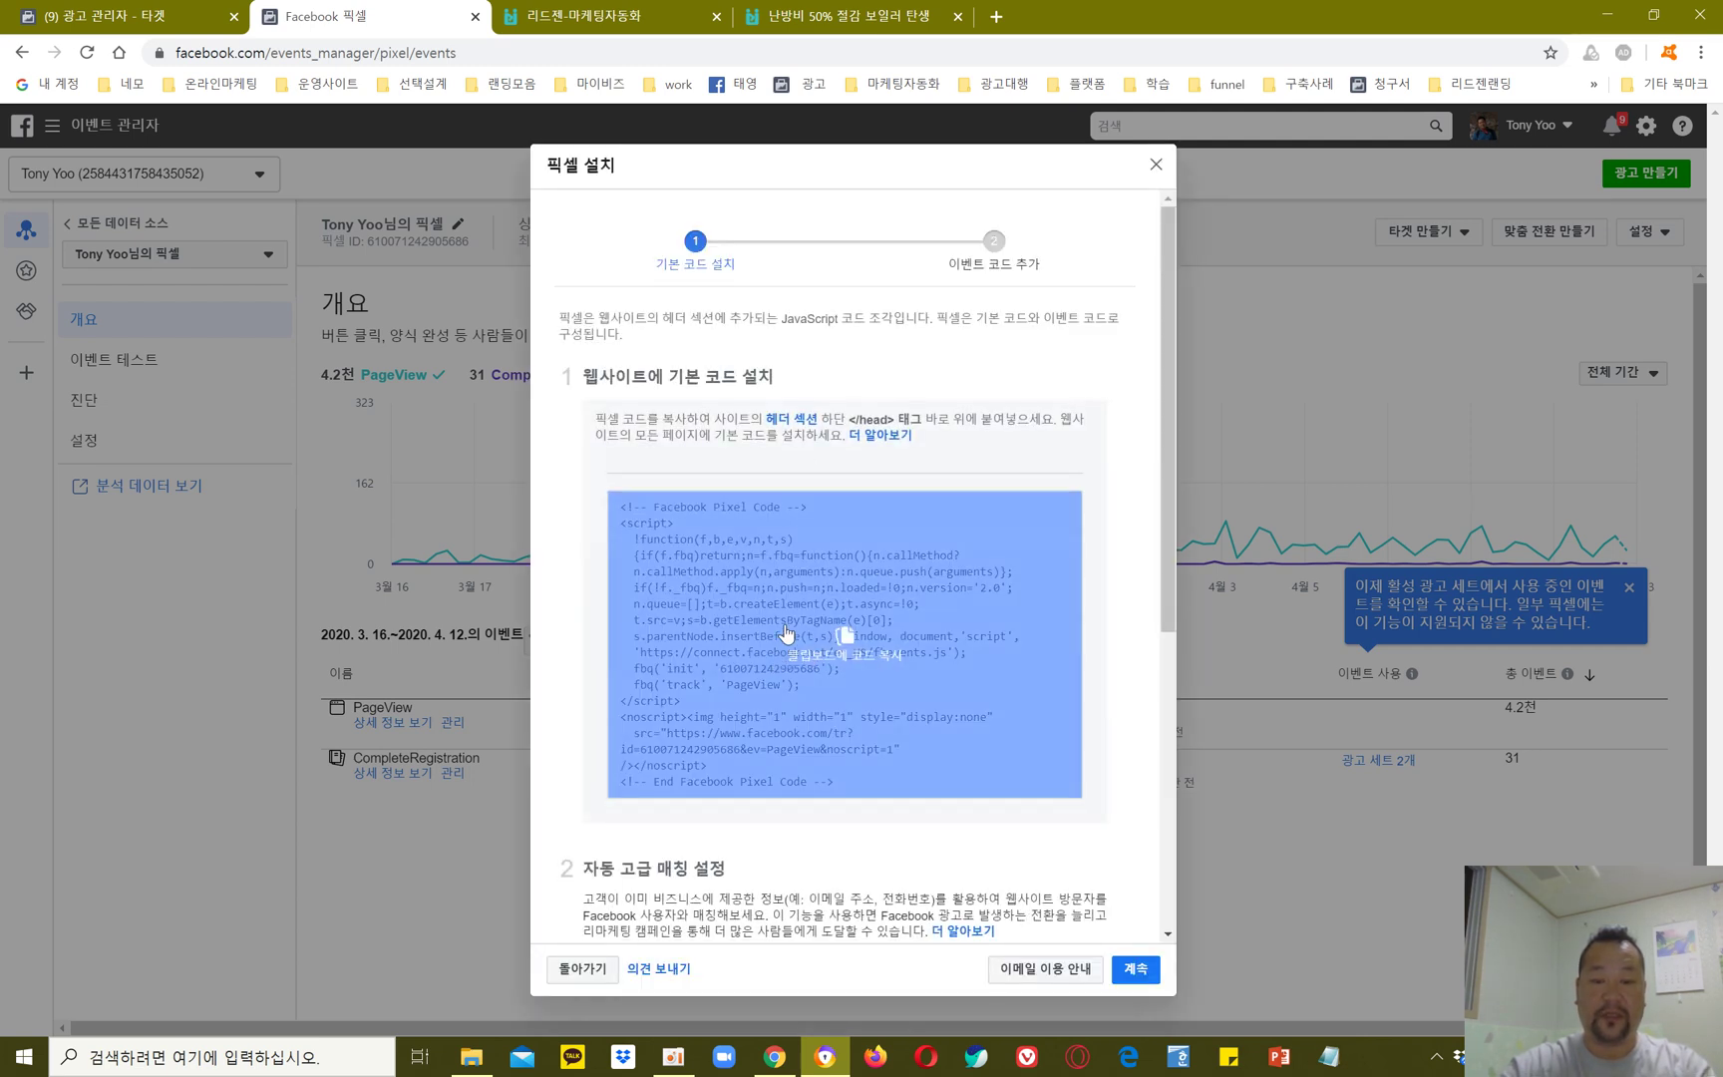
left_click(843, 639)
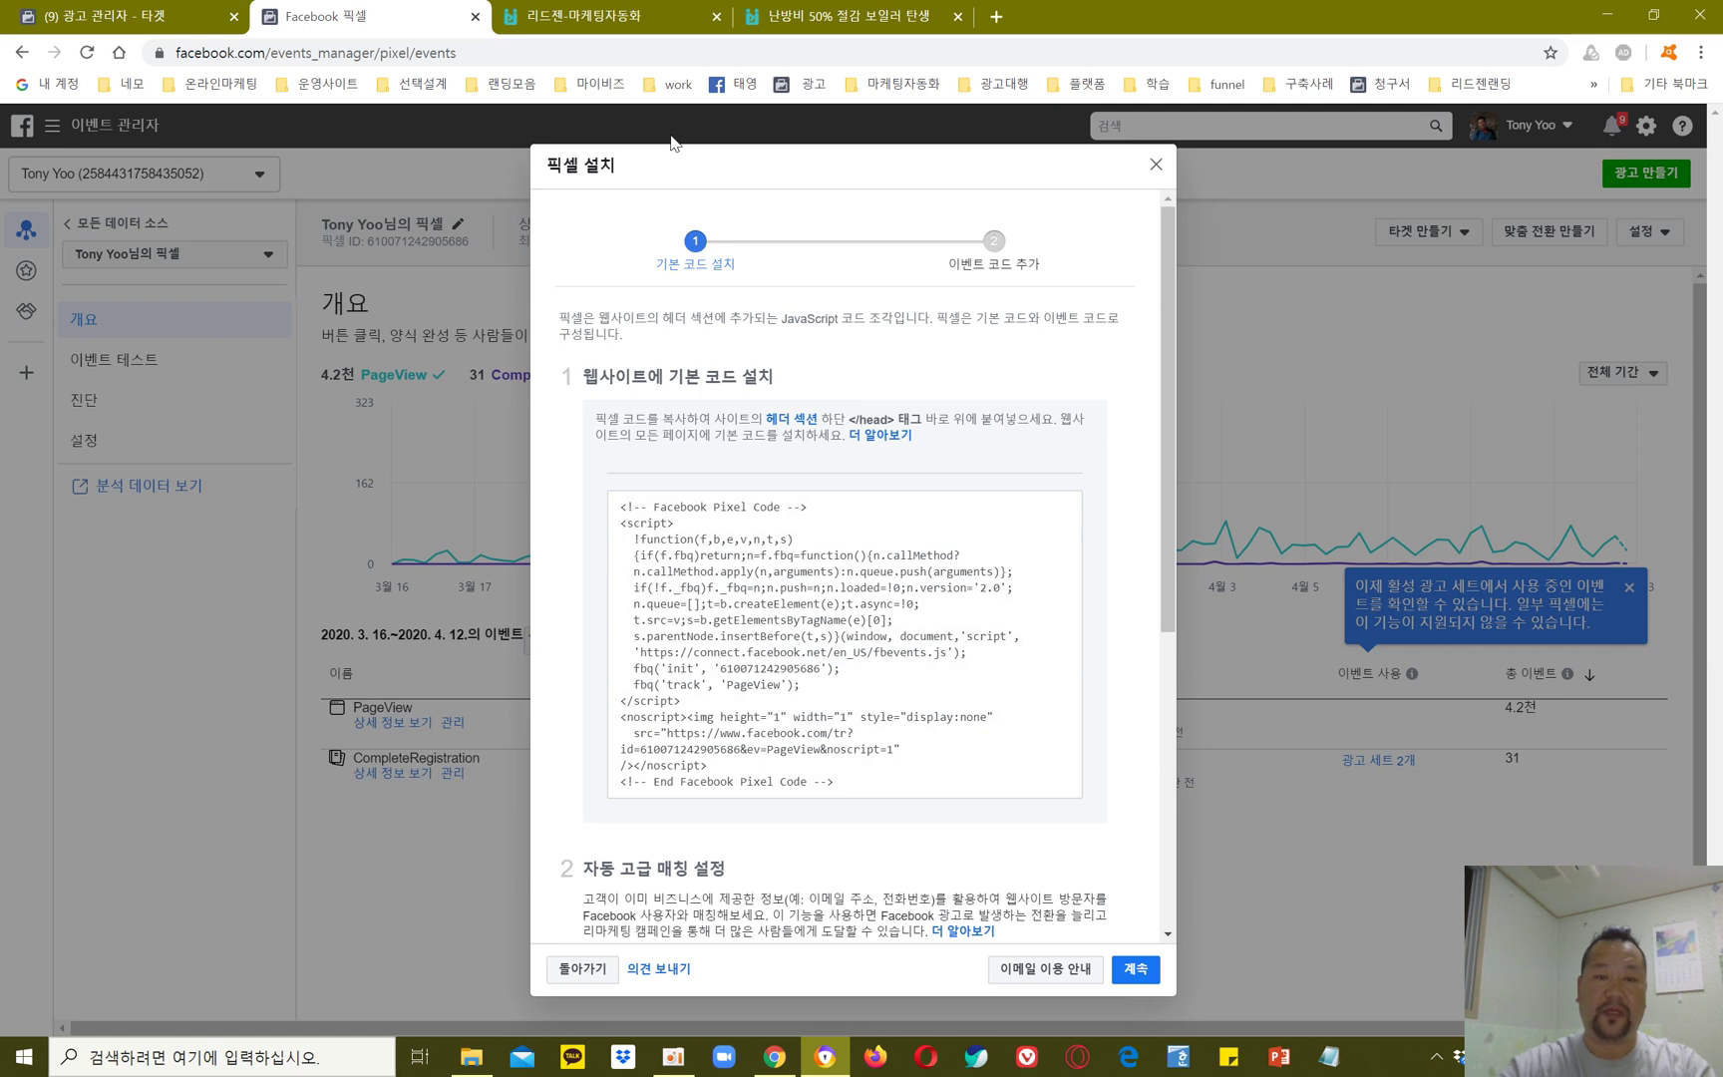
Step: Switch to the other Chrome window and open the 난방비 50% 절감 보일러 탄생 page in the 리드젠 landing page group ENS for editing
left_click(775, 1057)
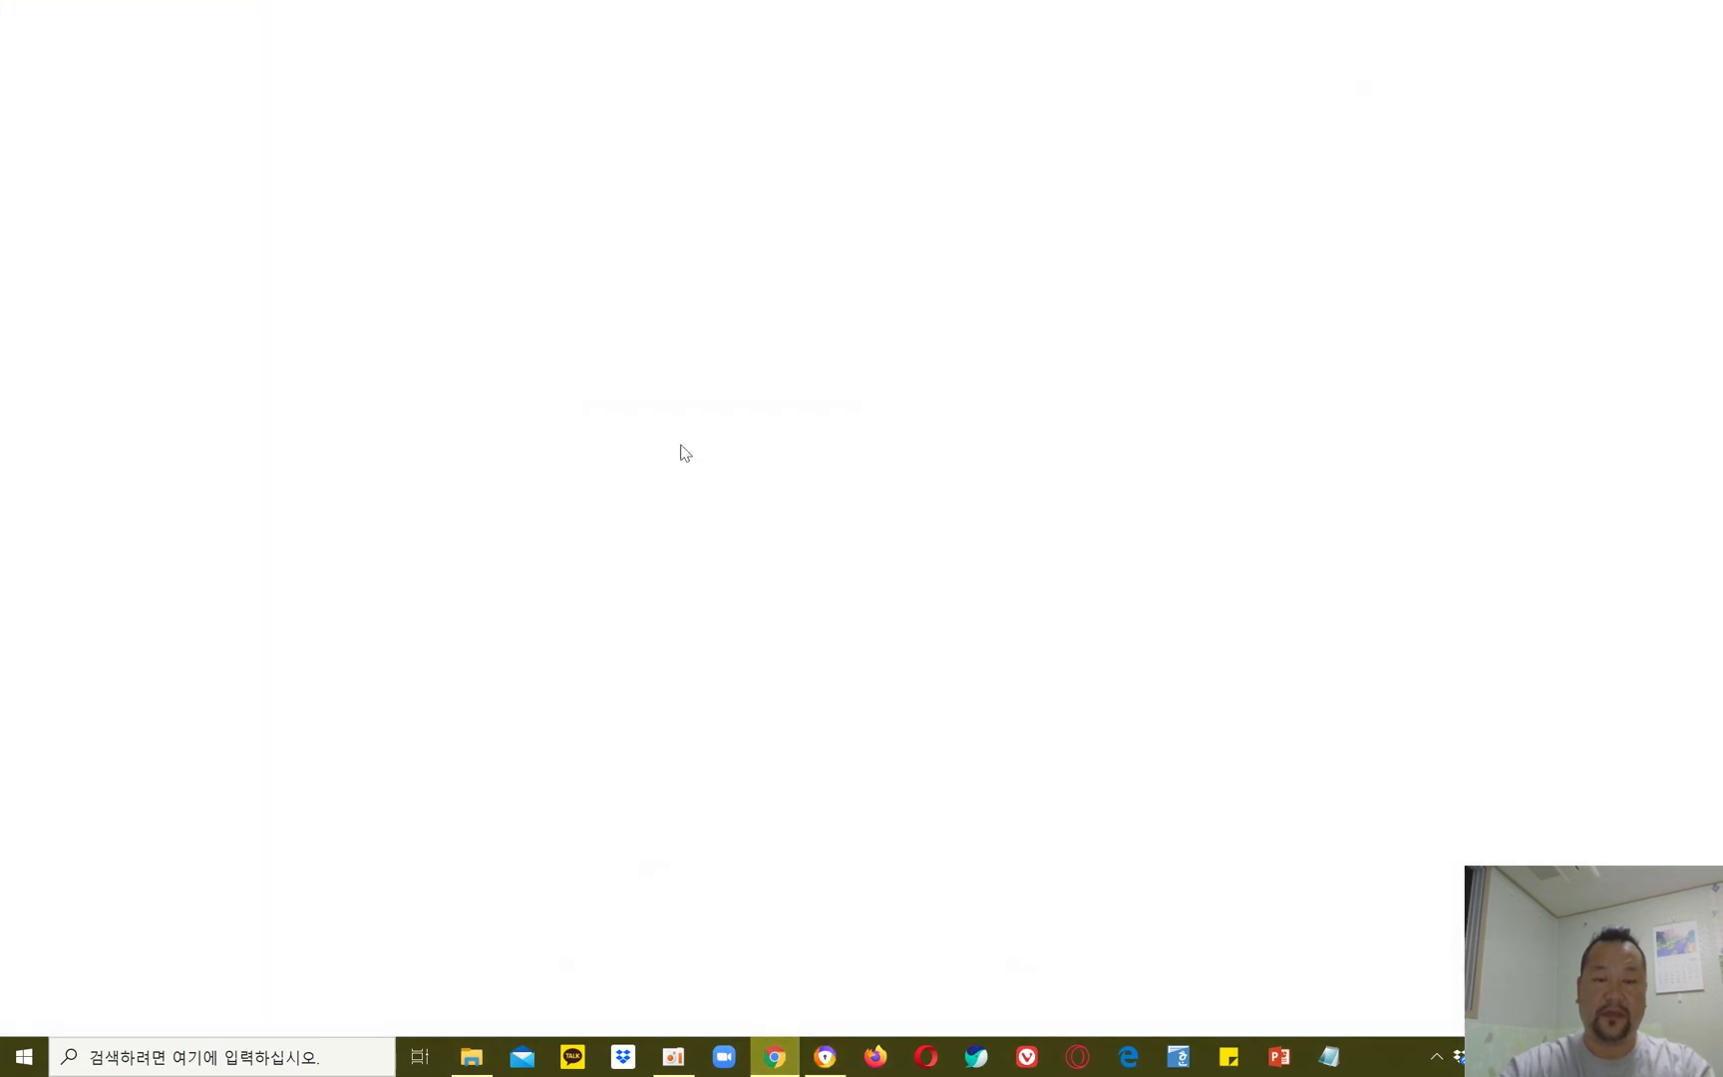
left_click(331, 16)
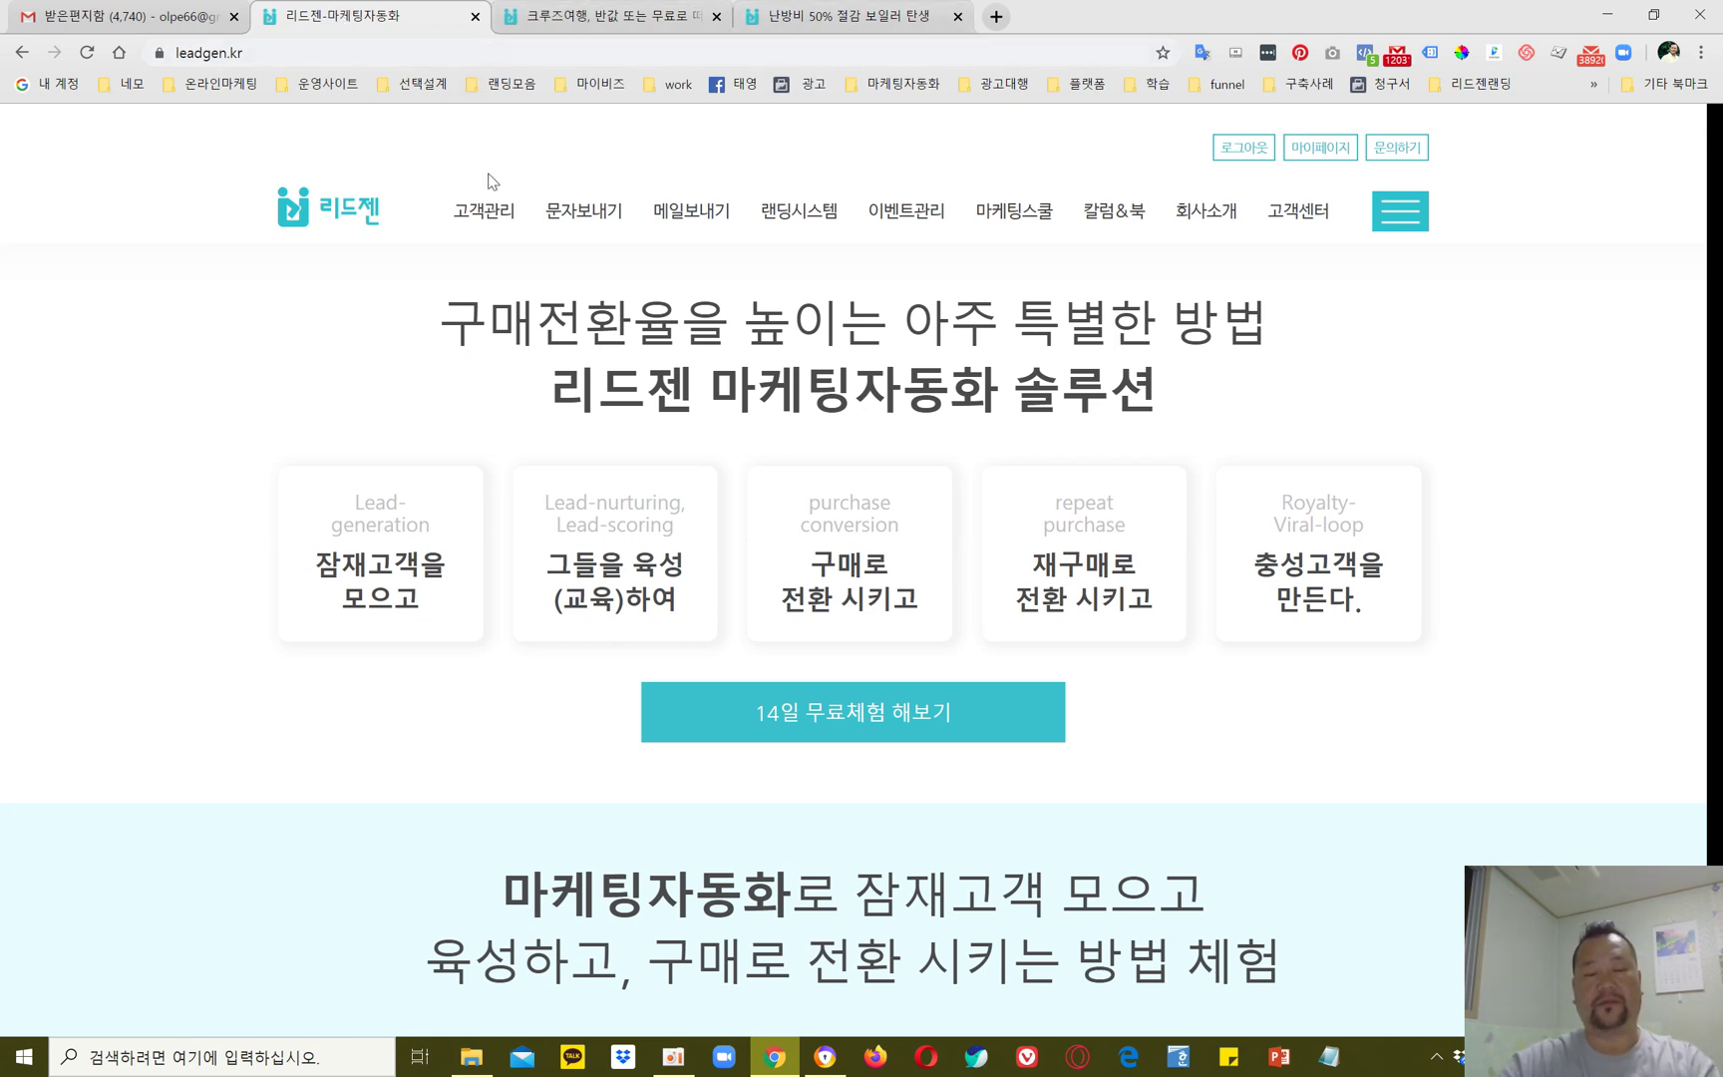
left_click(801, 211)
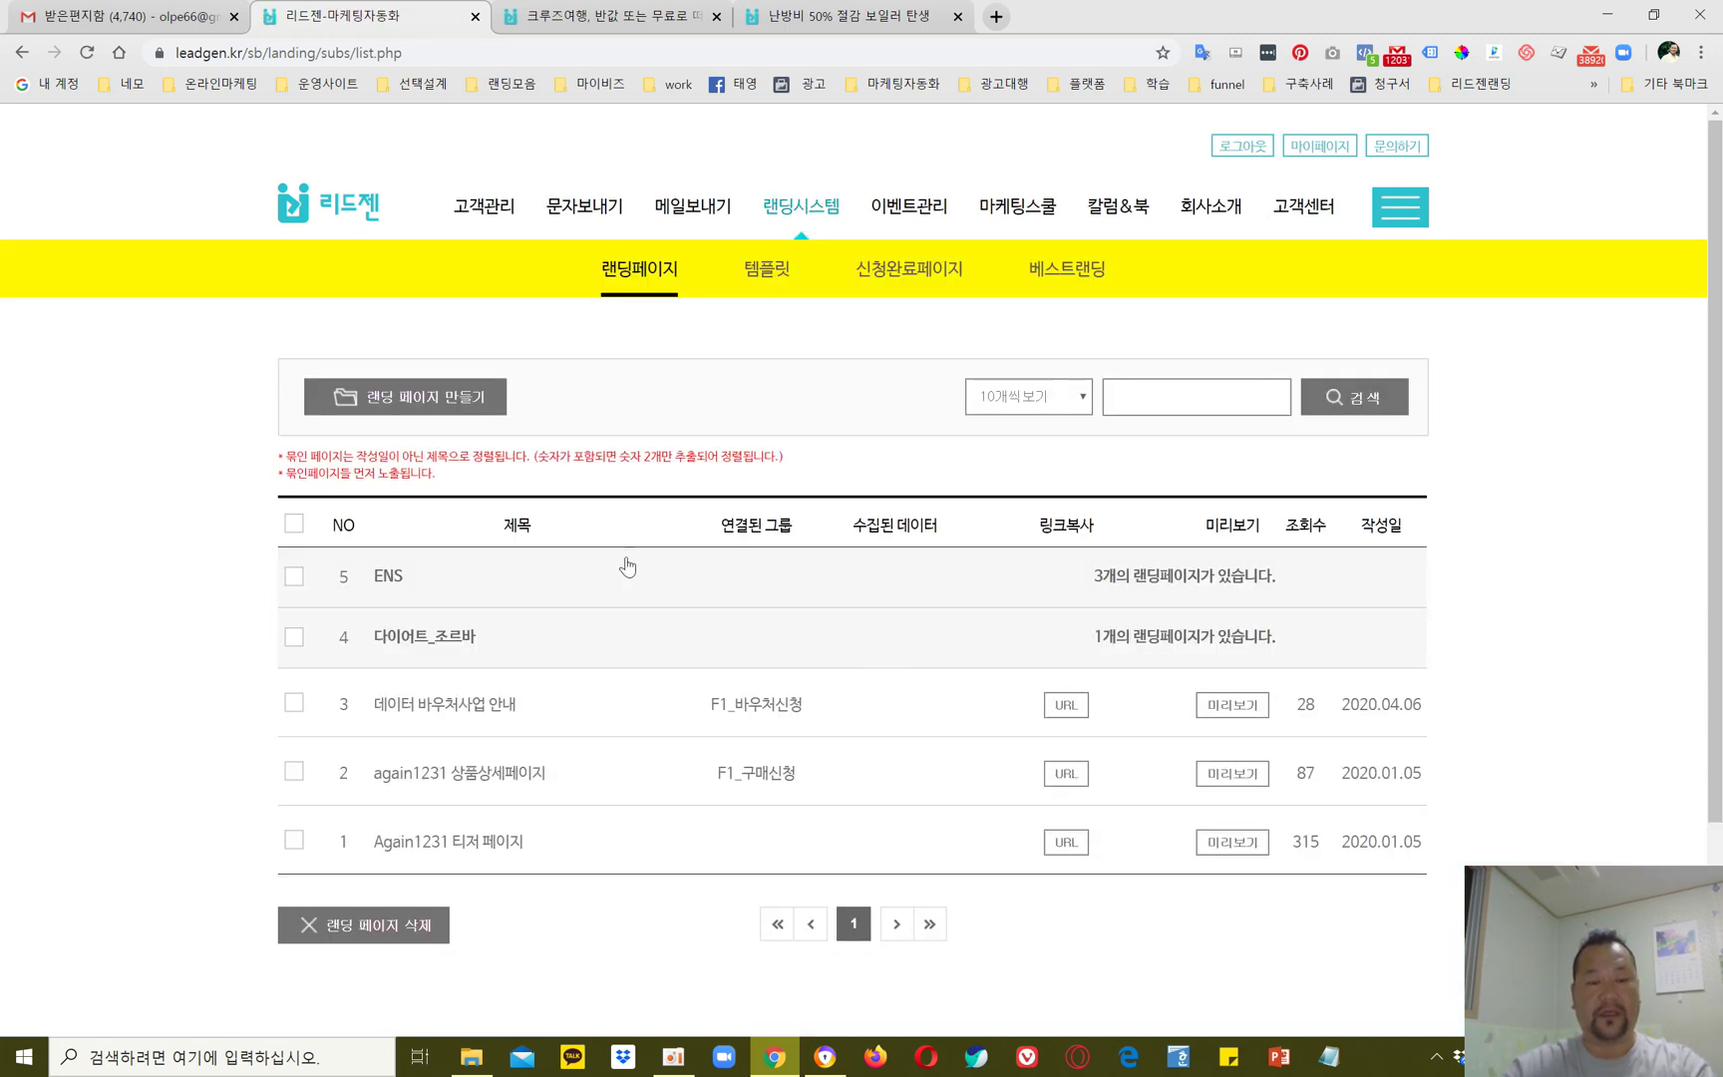
left_click(473, 581)
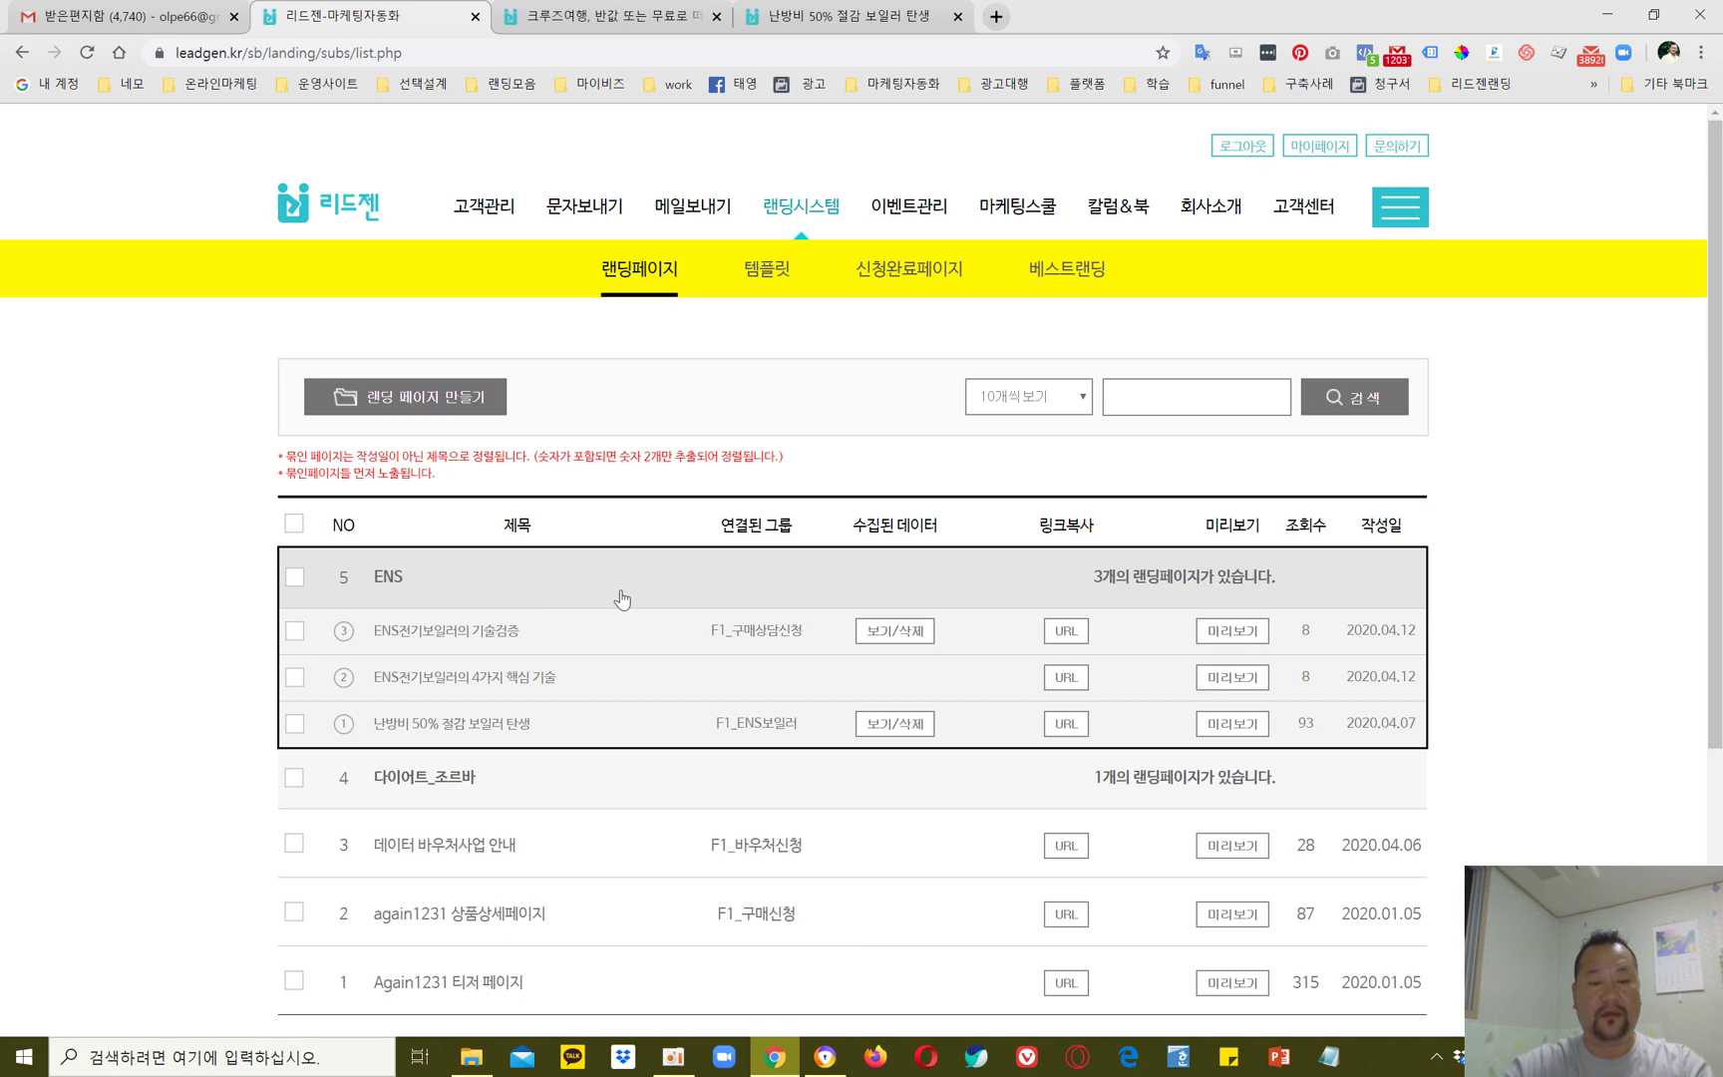
scroll(621, 598, "down", 2)
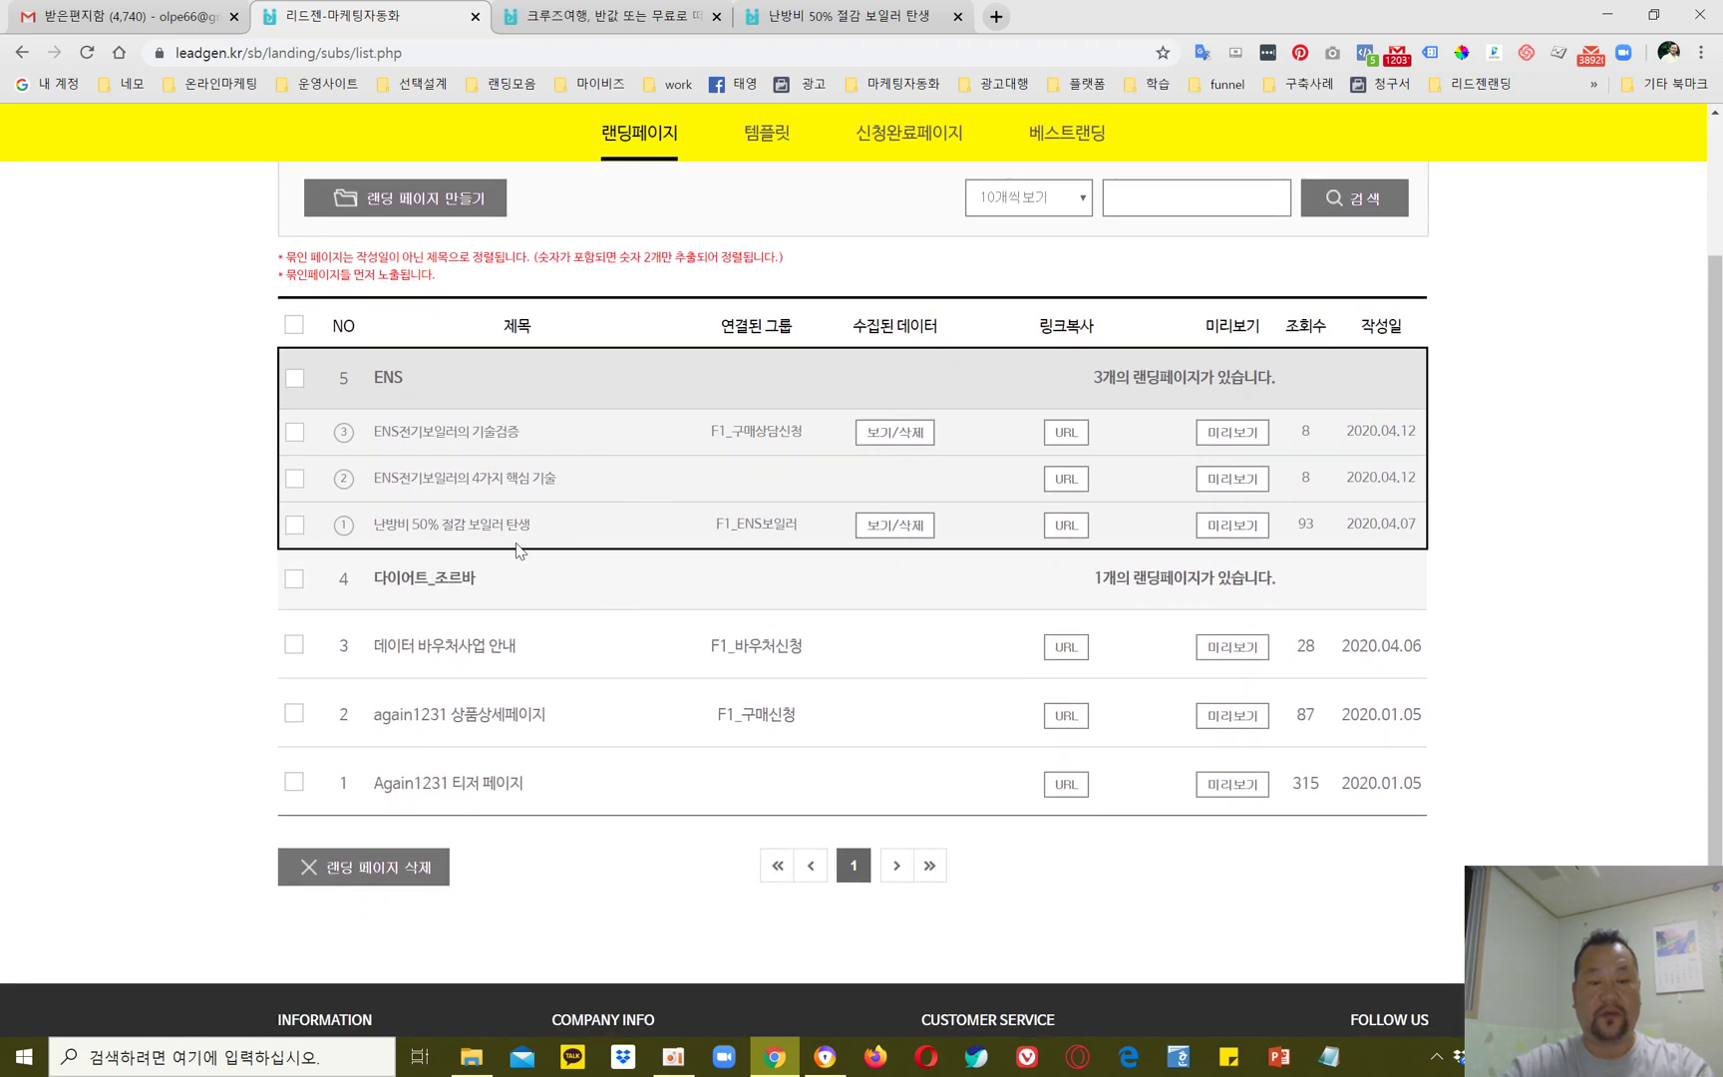
left_click(460, 530)
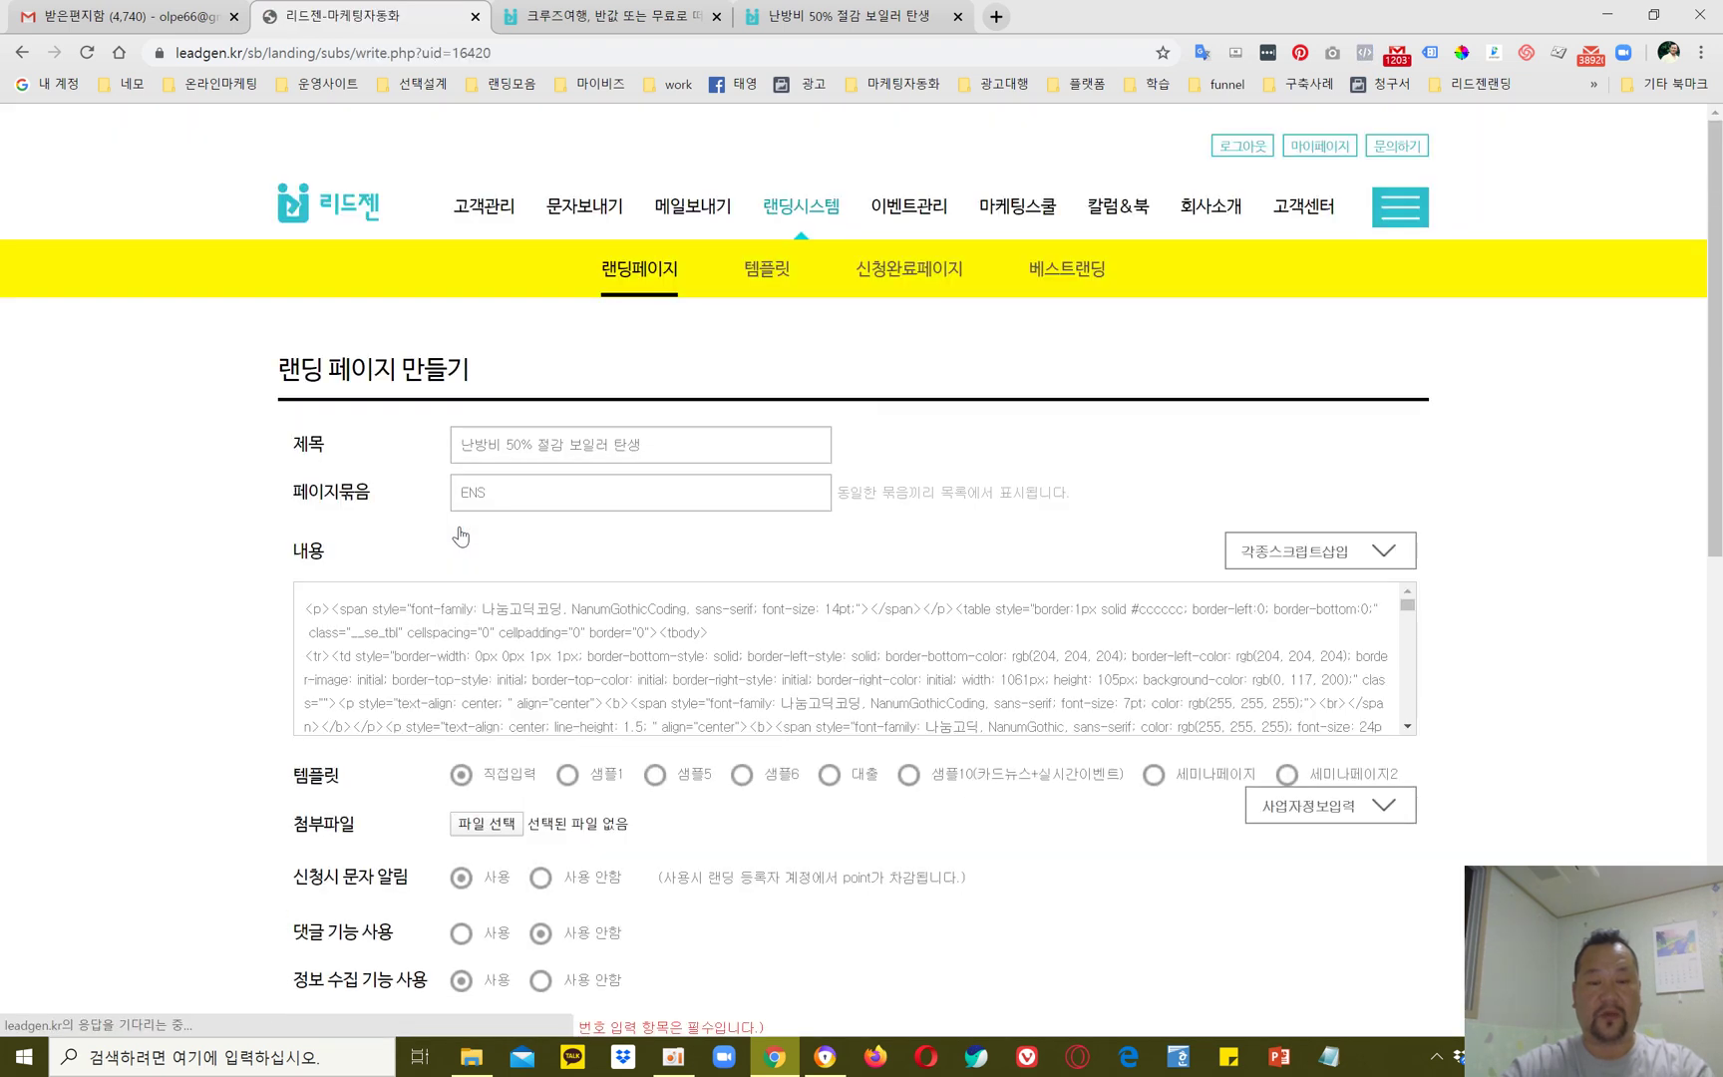
Step: Paste the copied pixel code into the landing page's header script field (각종스크립트삽입) and save the page
scroll(222, 597, "down", 2)
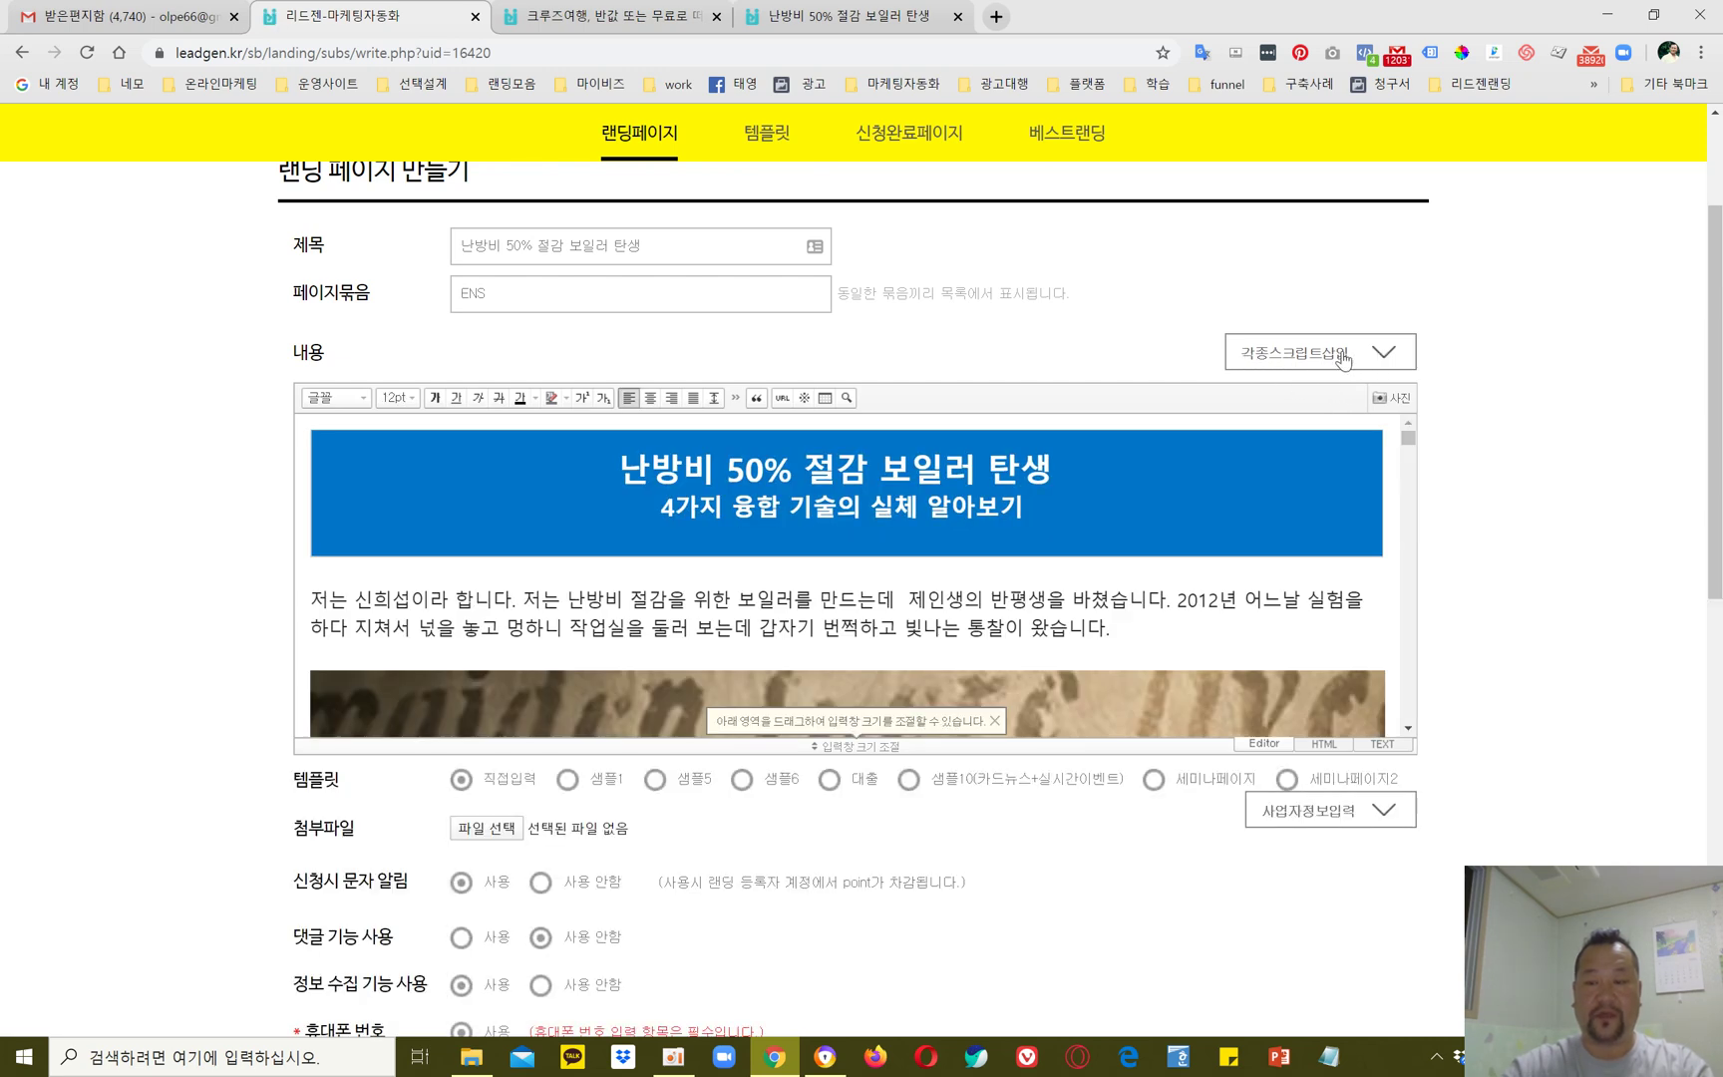
left_click(1343, 357)
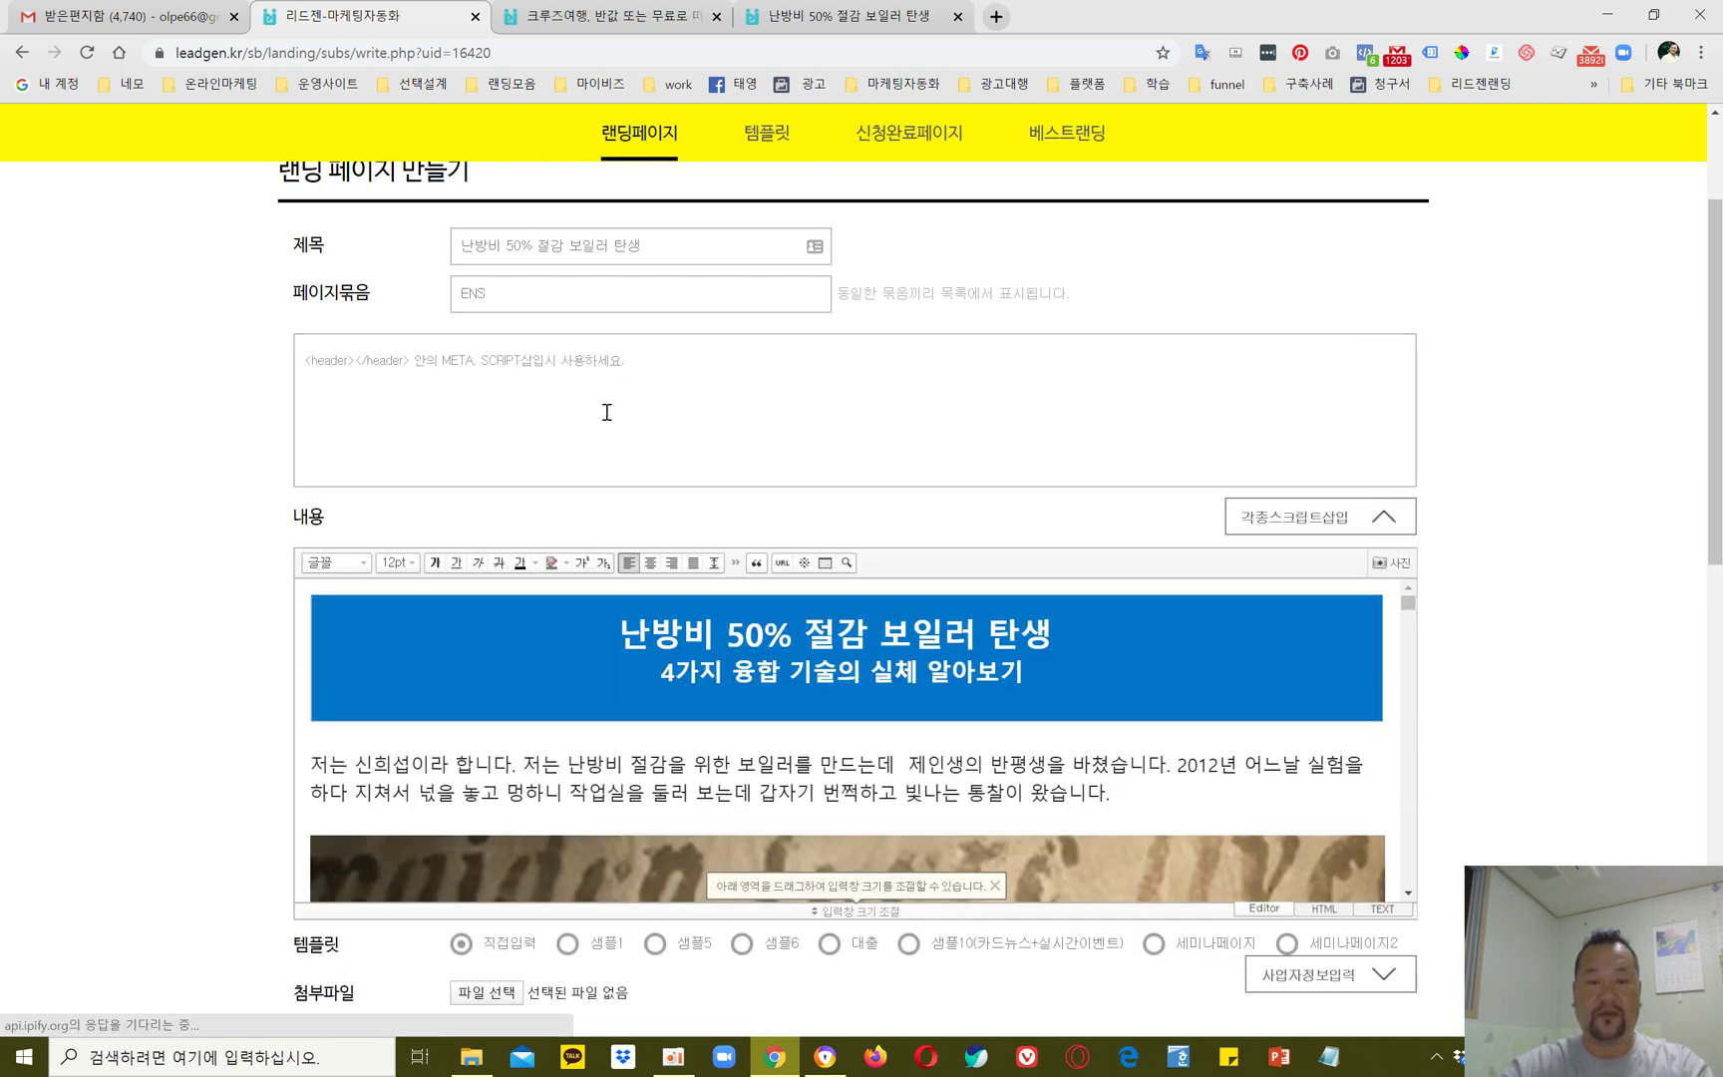
left_click(417, 385)
key("ctrl+v")
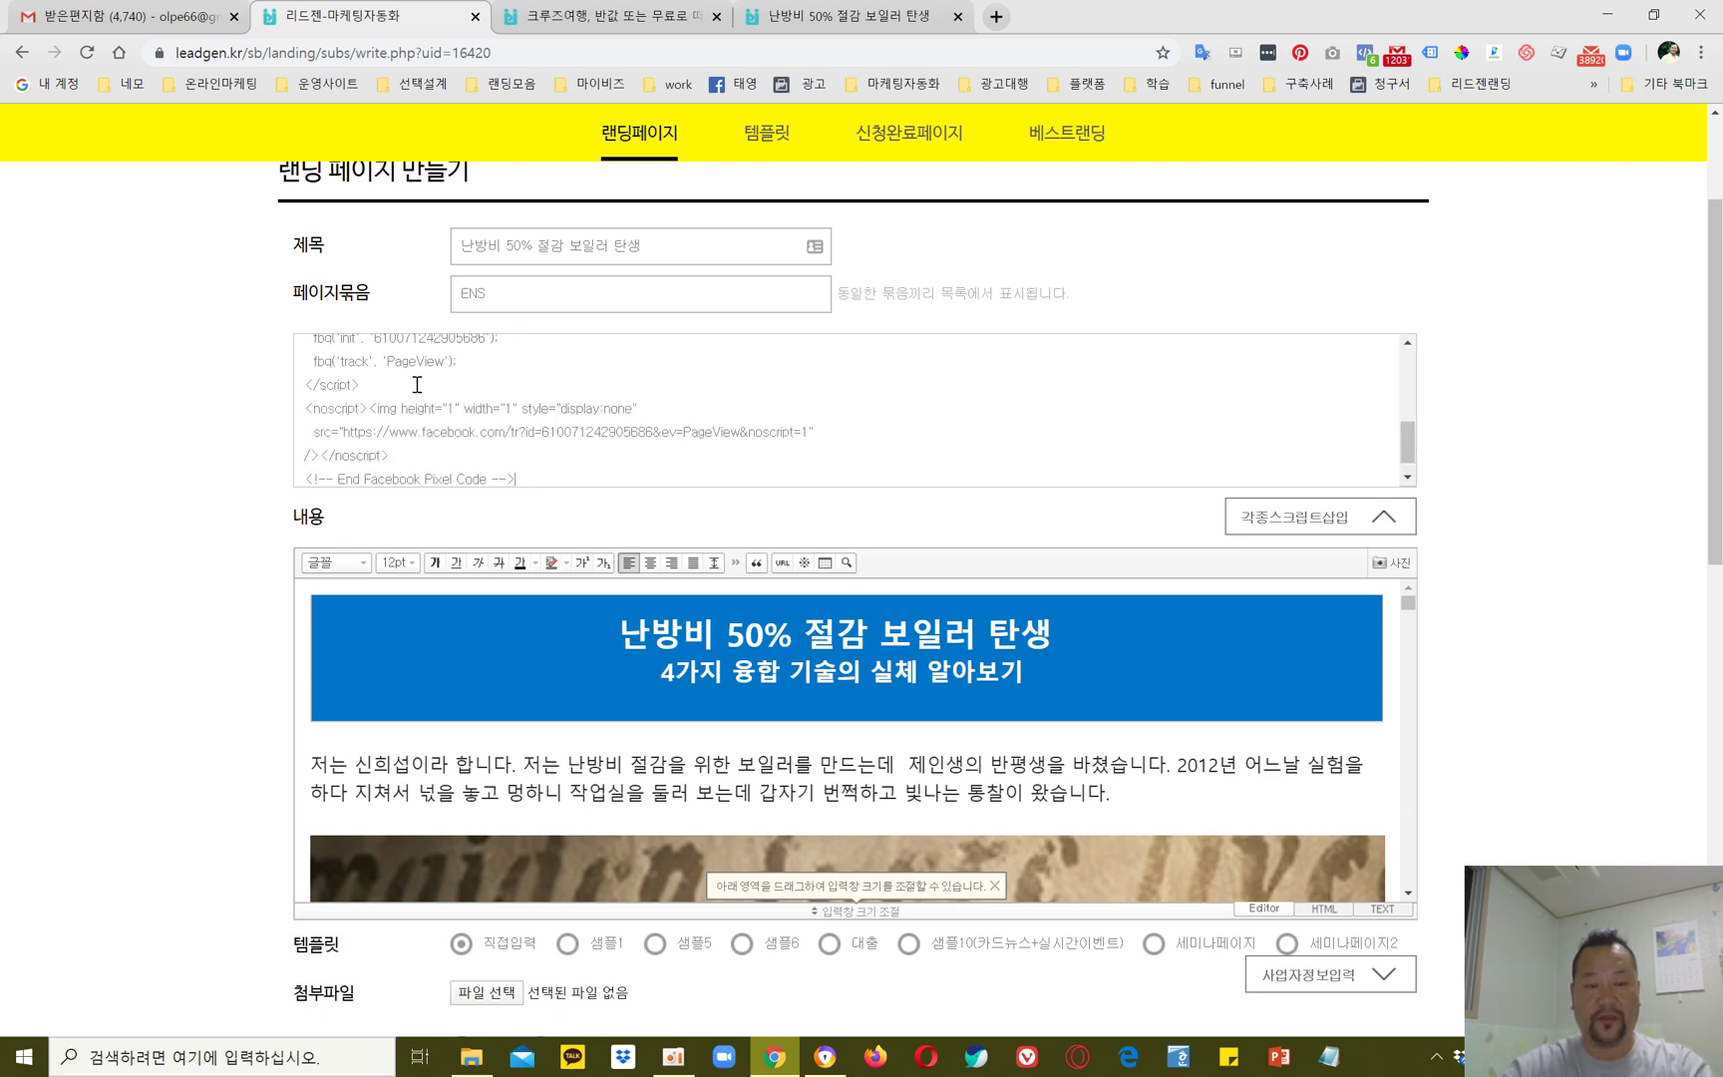
left_click_drag(1405, 442, 1428, 479)
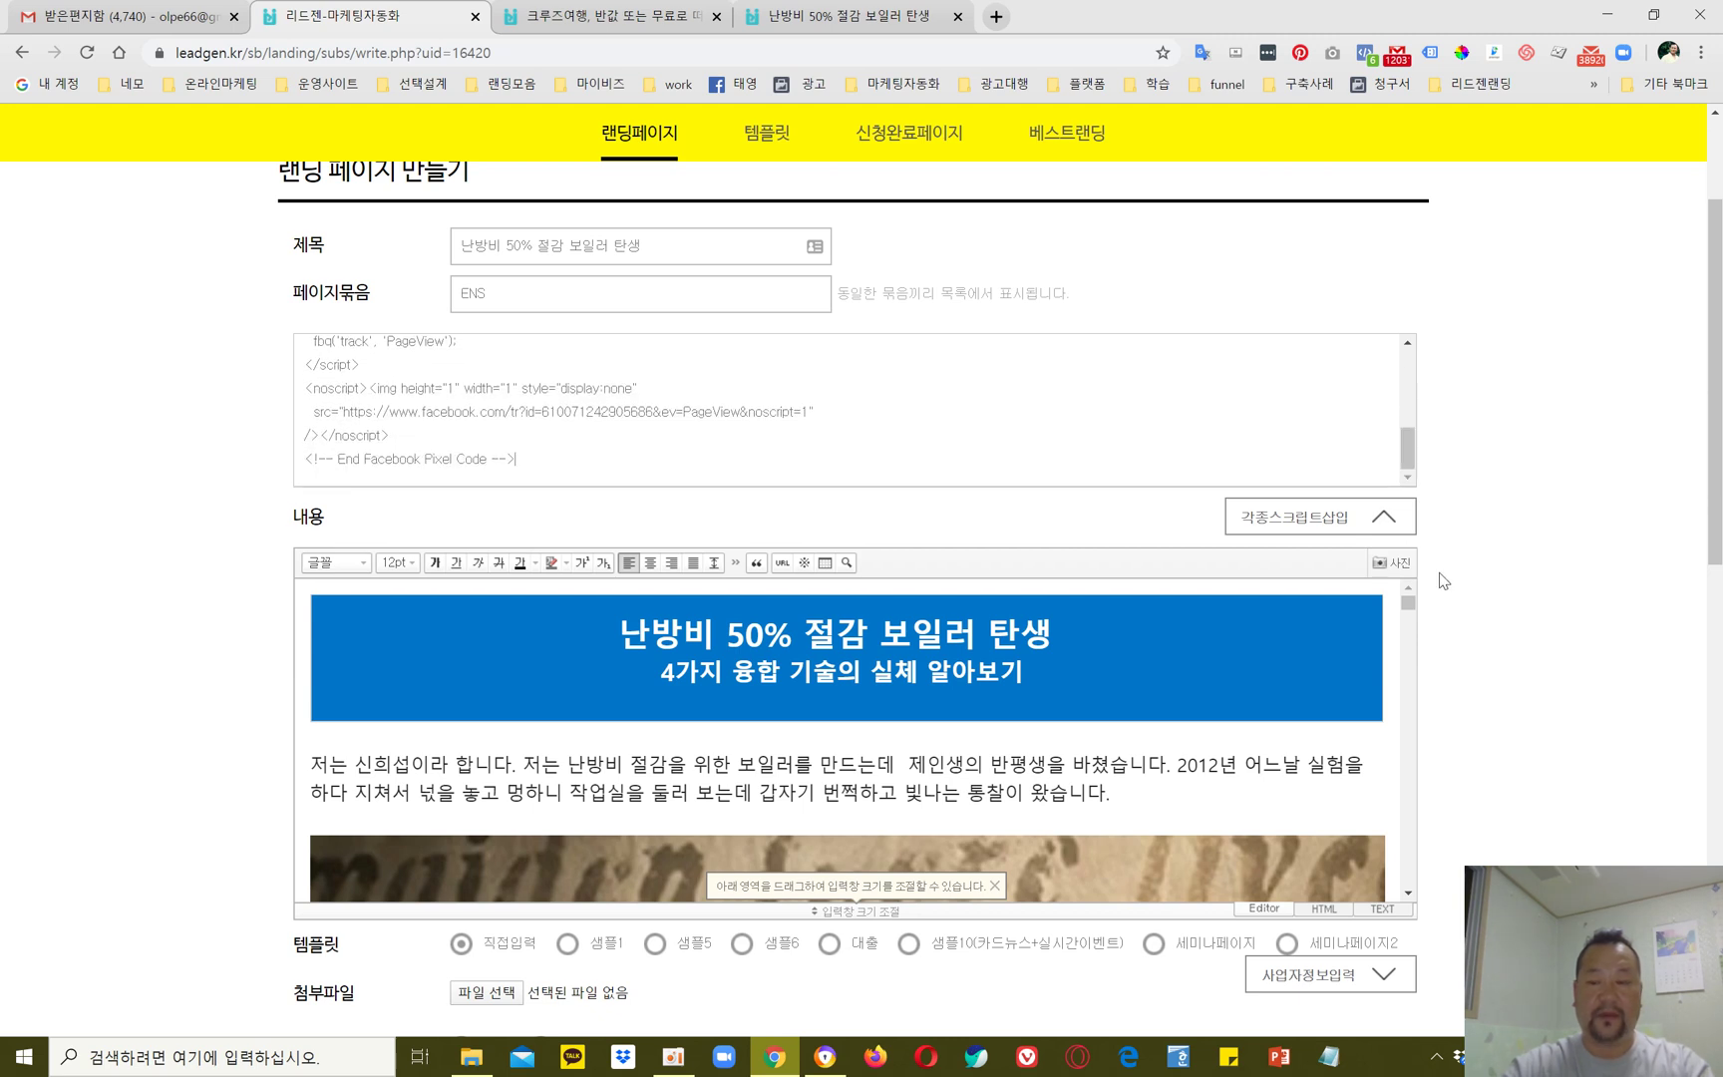
scroll(1443, 580, "down", 10)
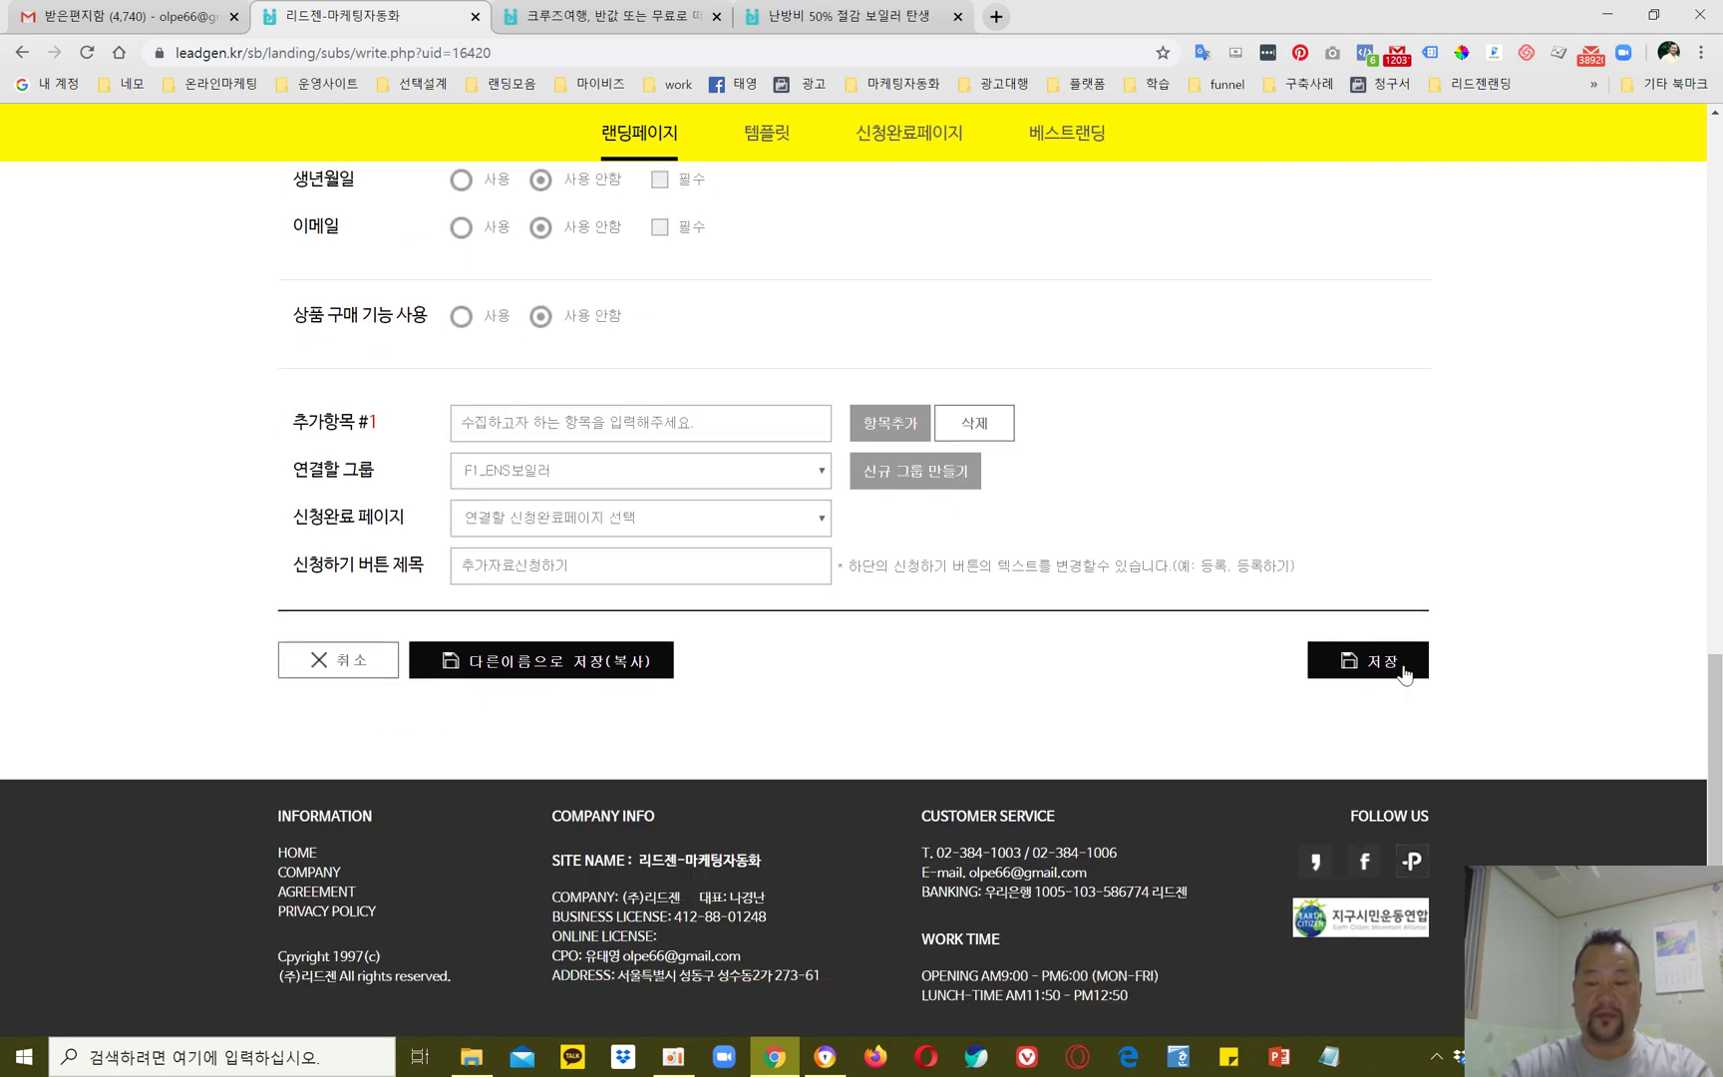
left_click(1387, 666)
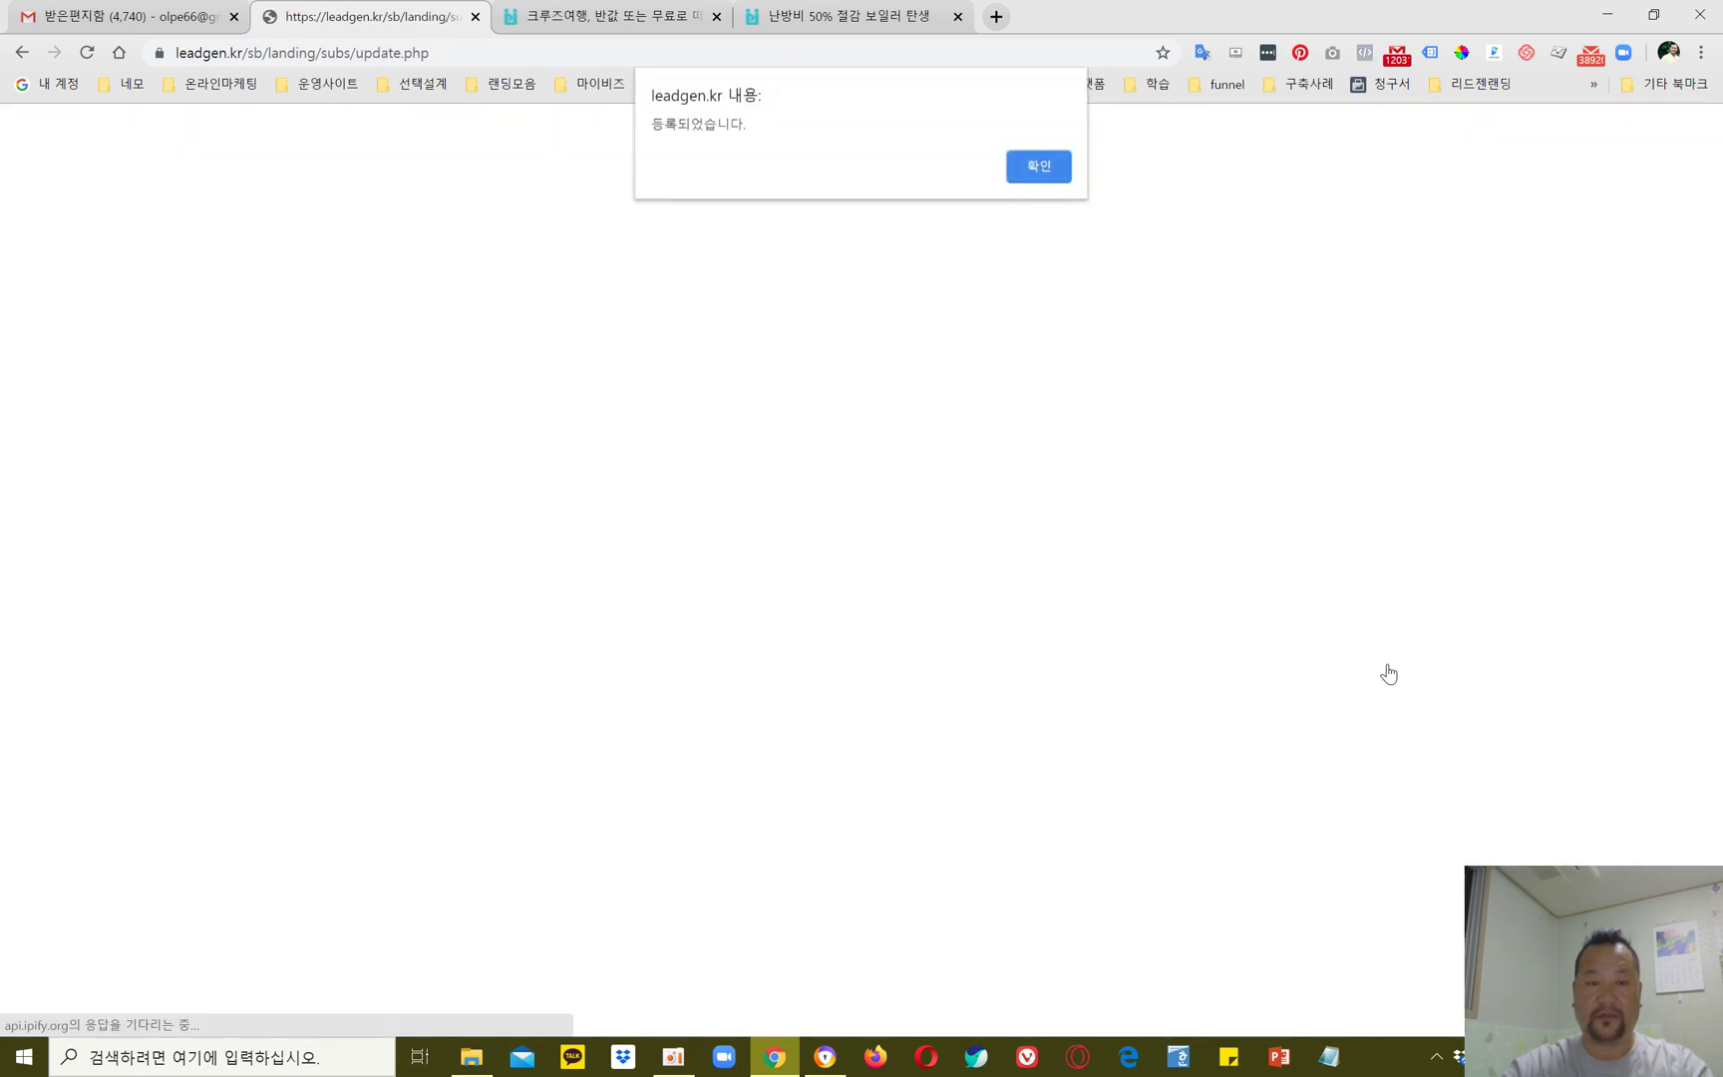
left_click(1038, 167)
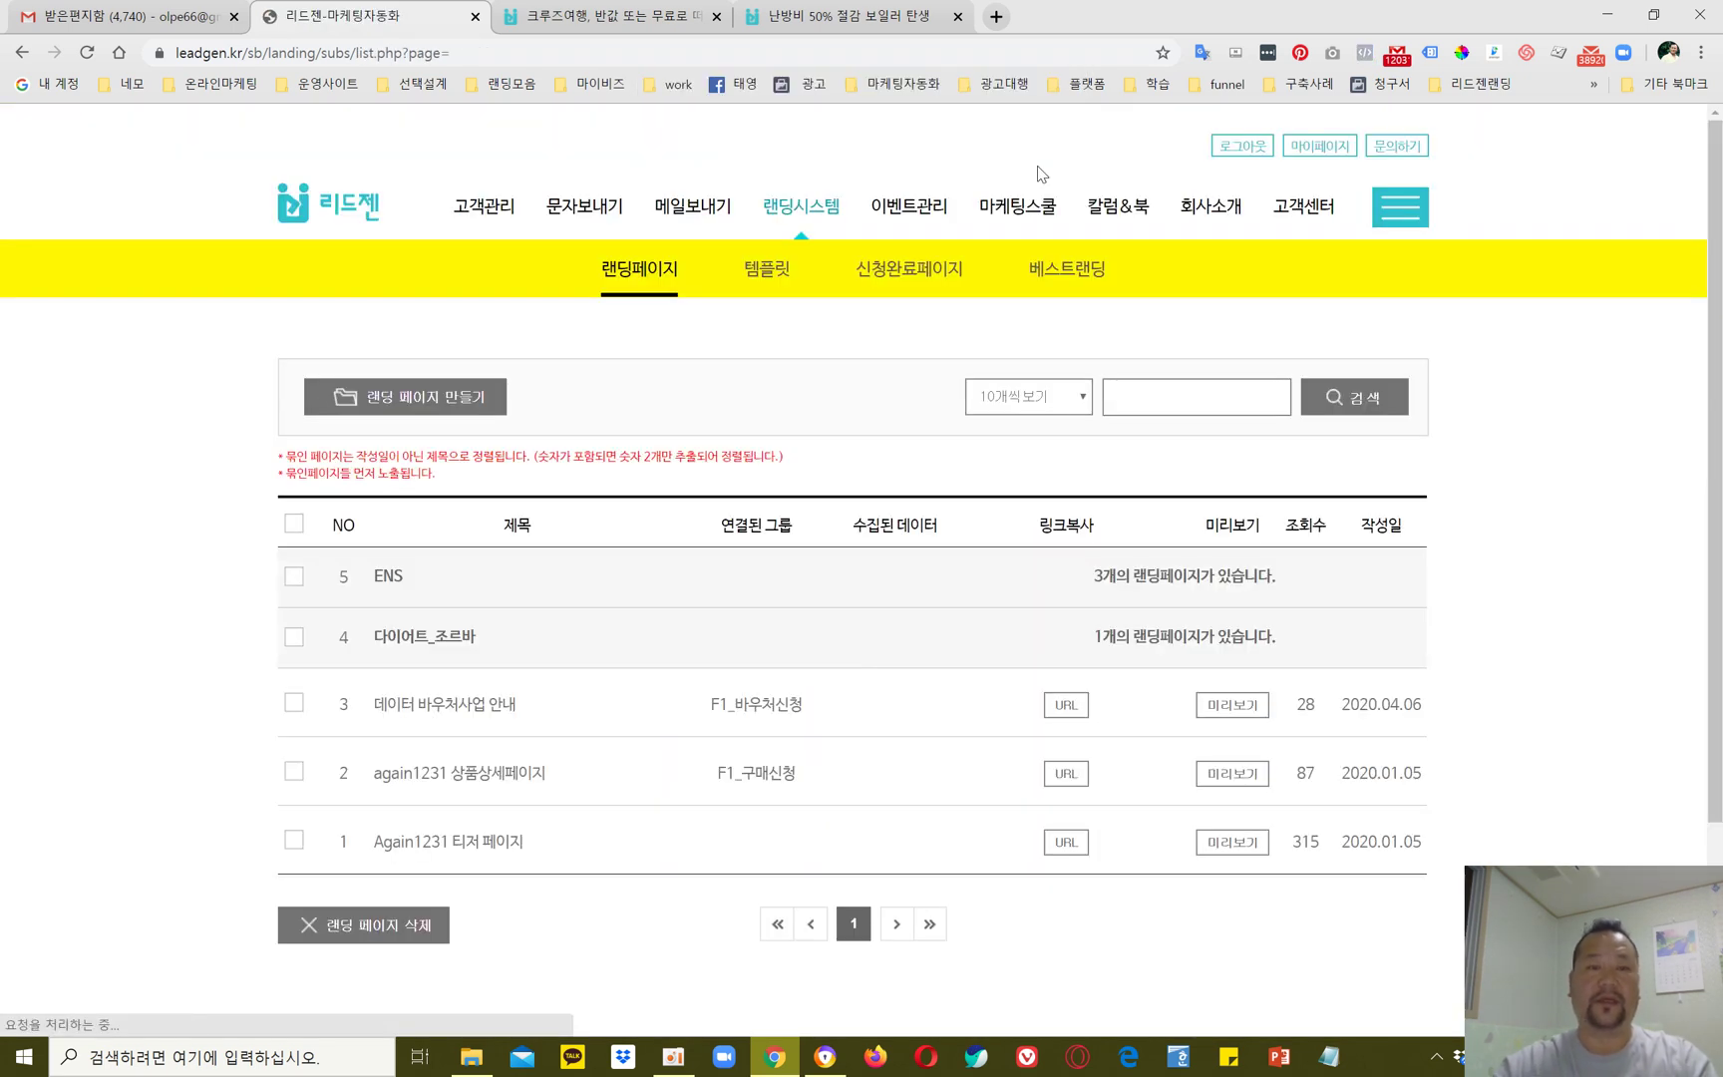
Step: Reload the published boiler landing page and check its pixel with Facebook Pixel Helper
left_click(860, 16)
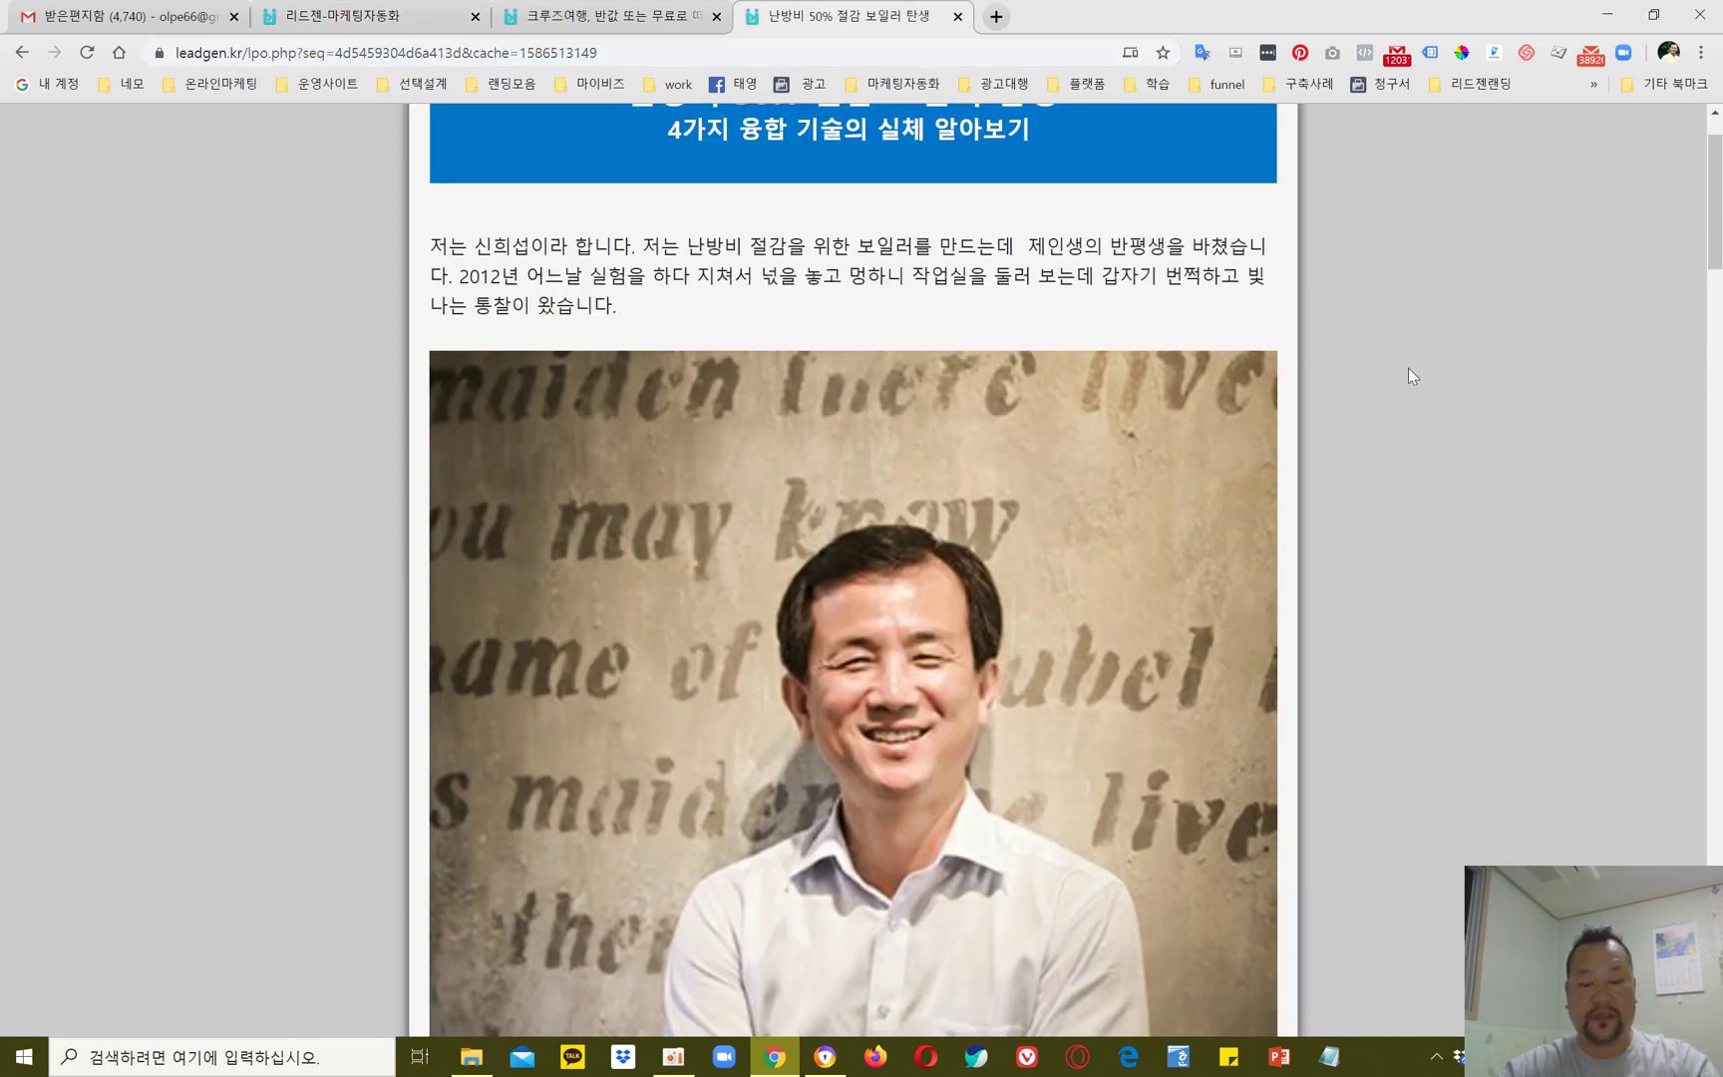
key("F5")
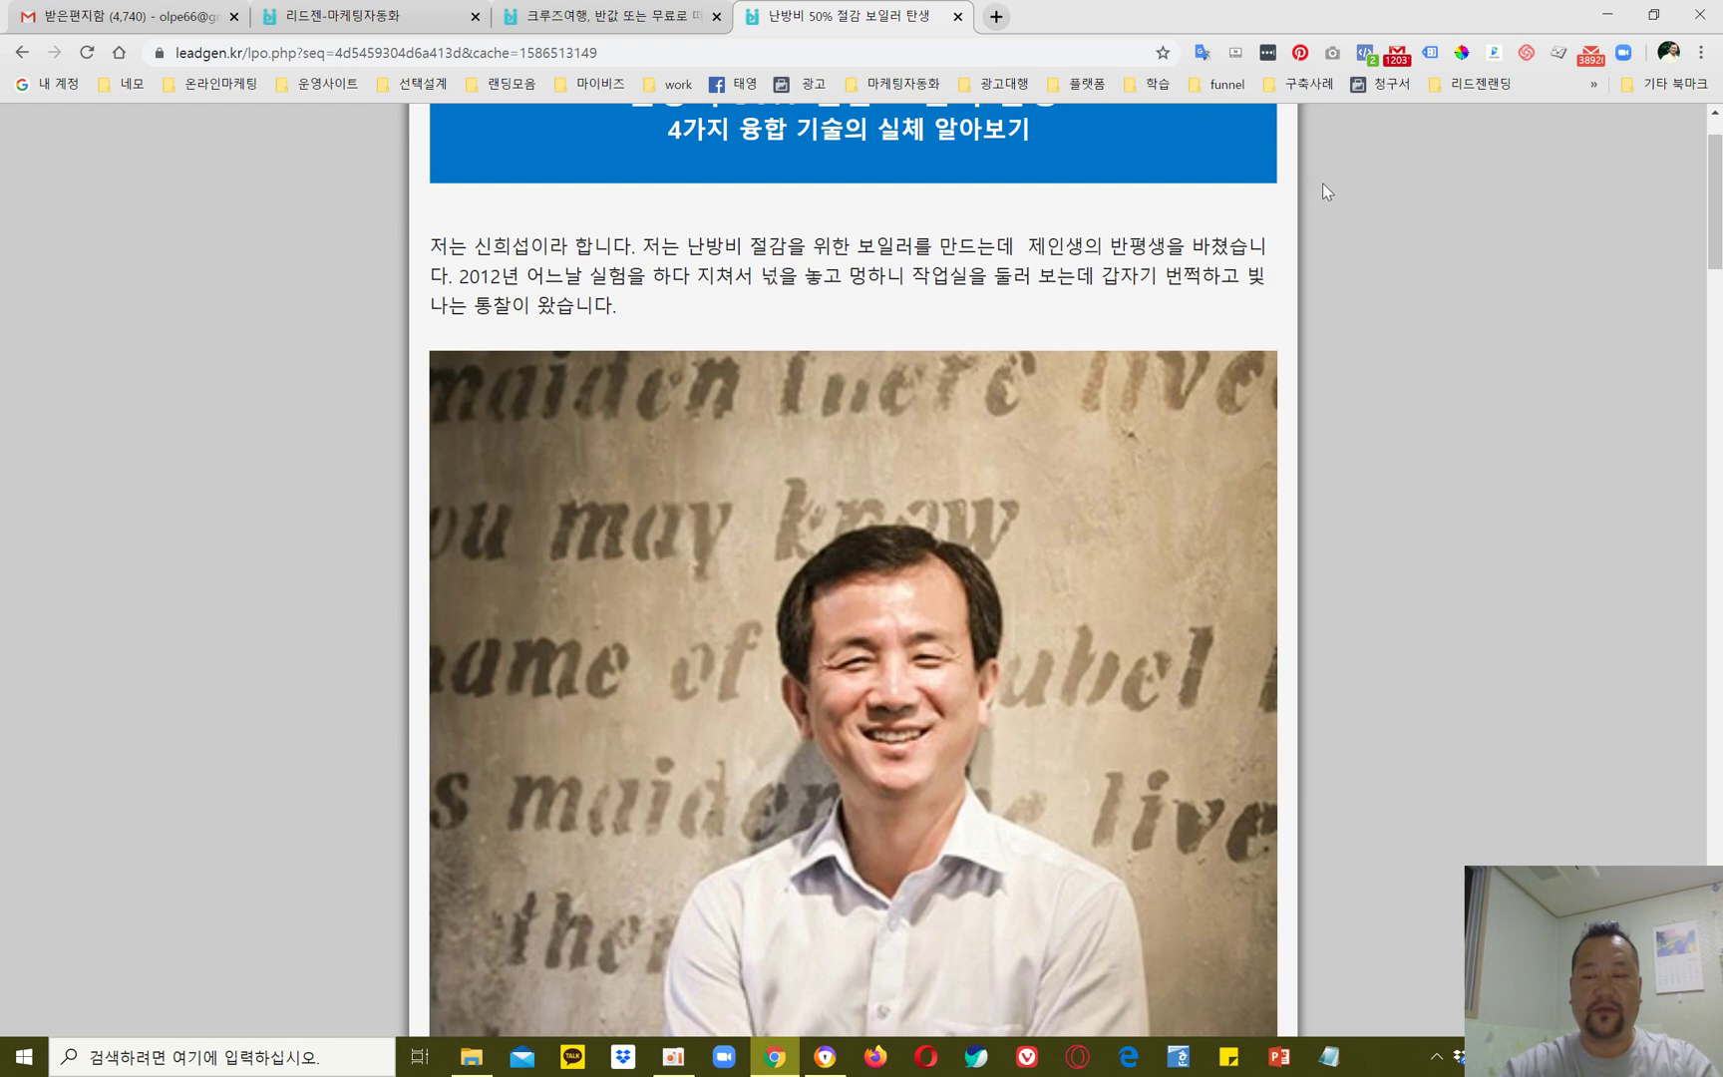
left_click(1367, 53)
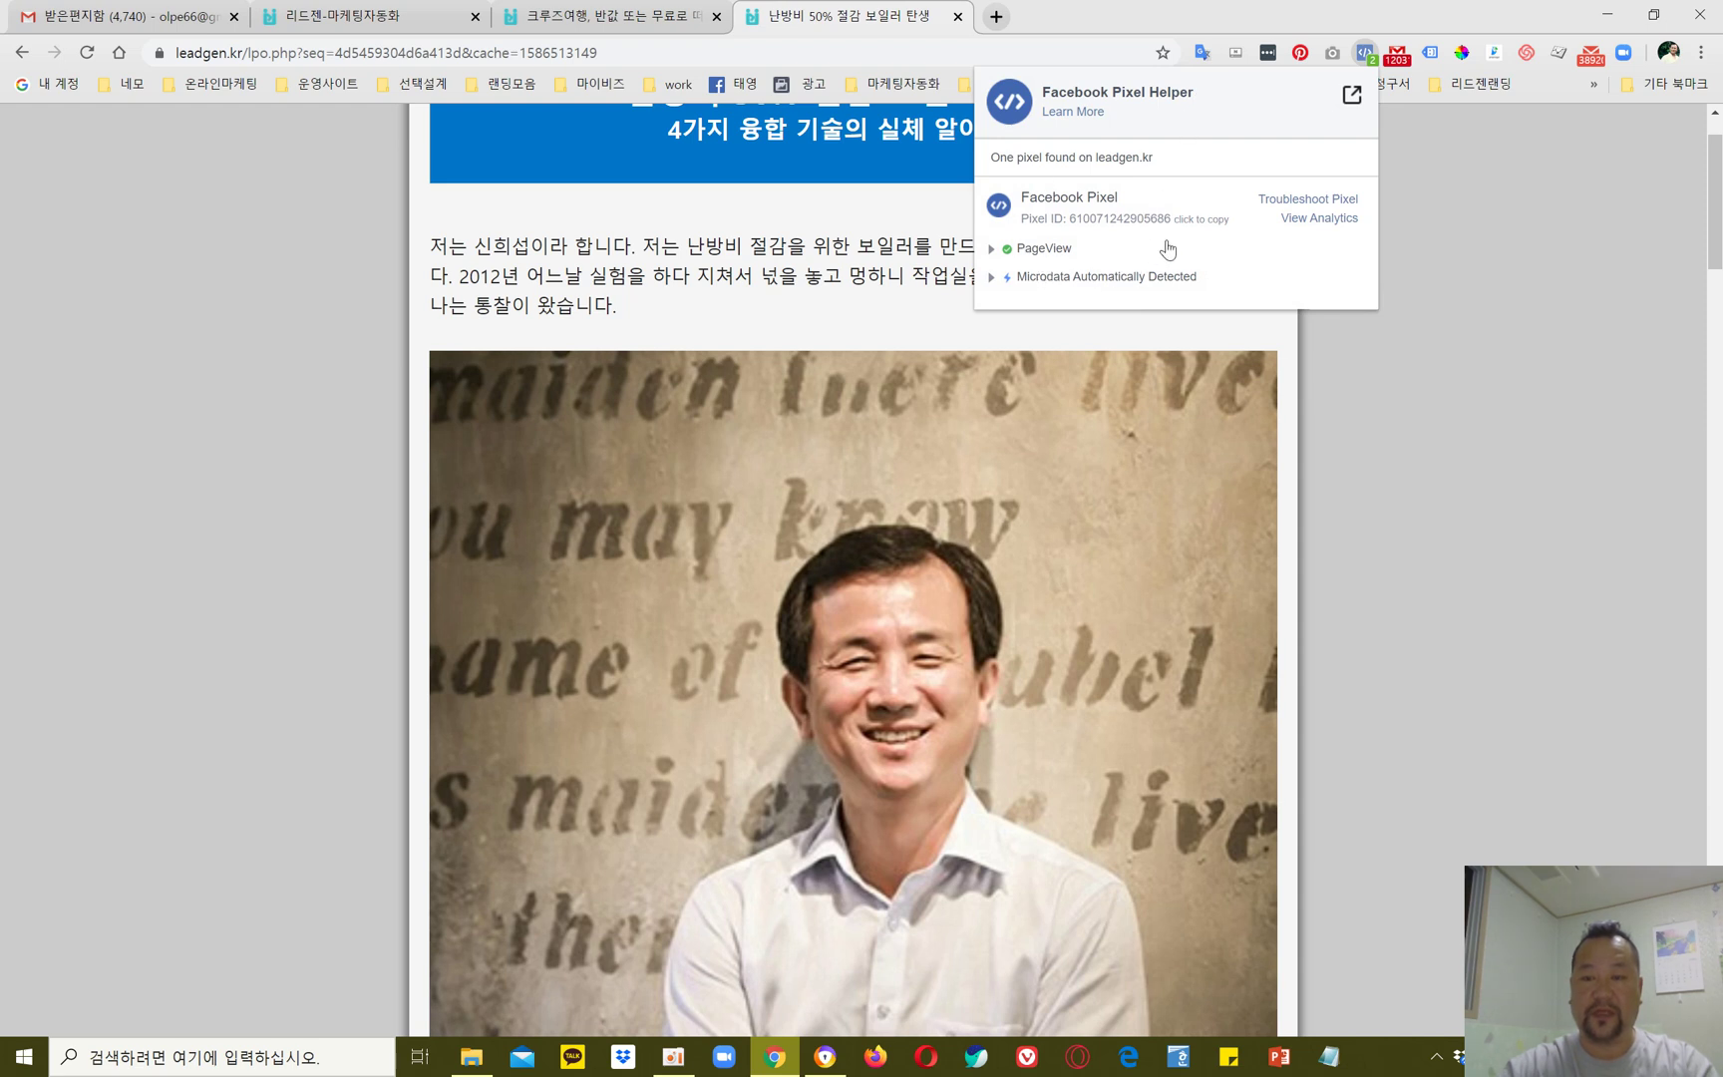
left_click(1439, 225)
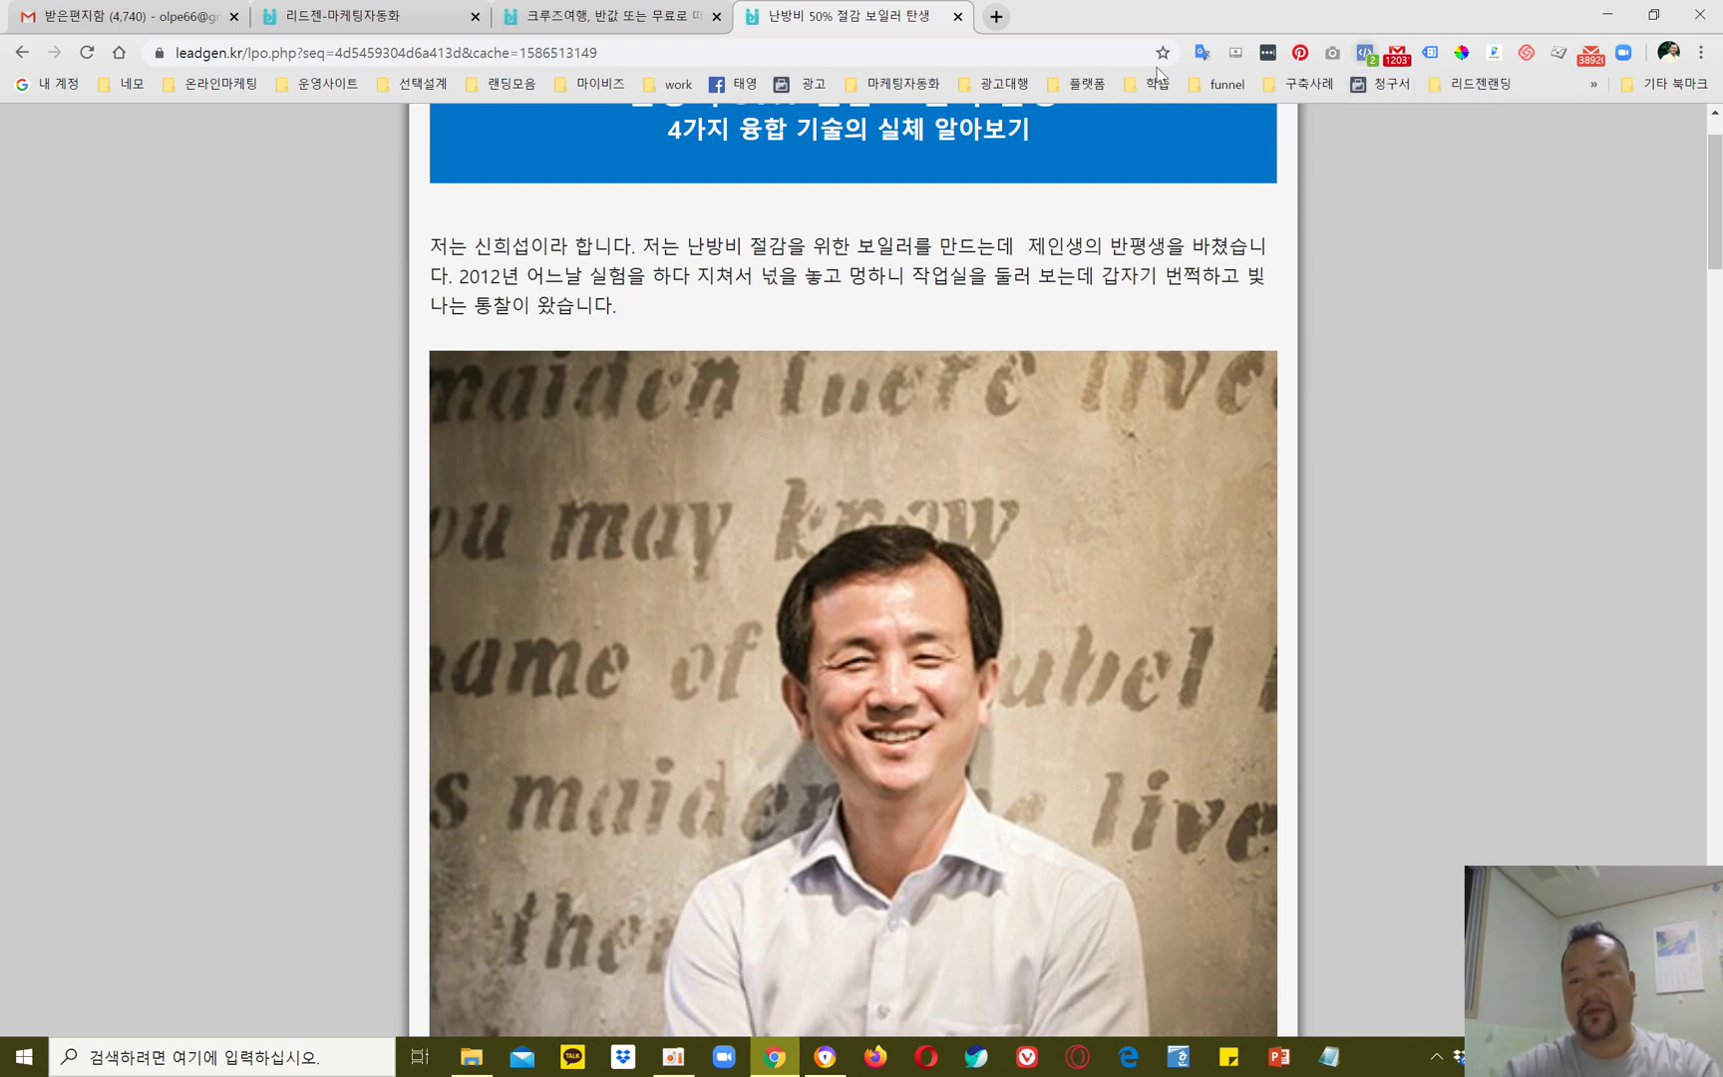
Step: Search Google for 웹스토어 in a new tab and open the Chrome Web Store's extensions page
left_click(996, 17)
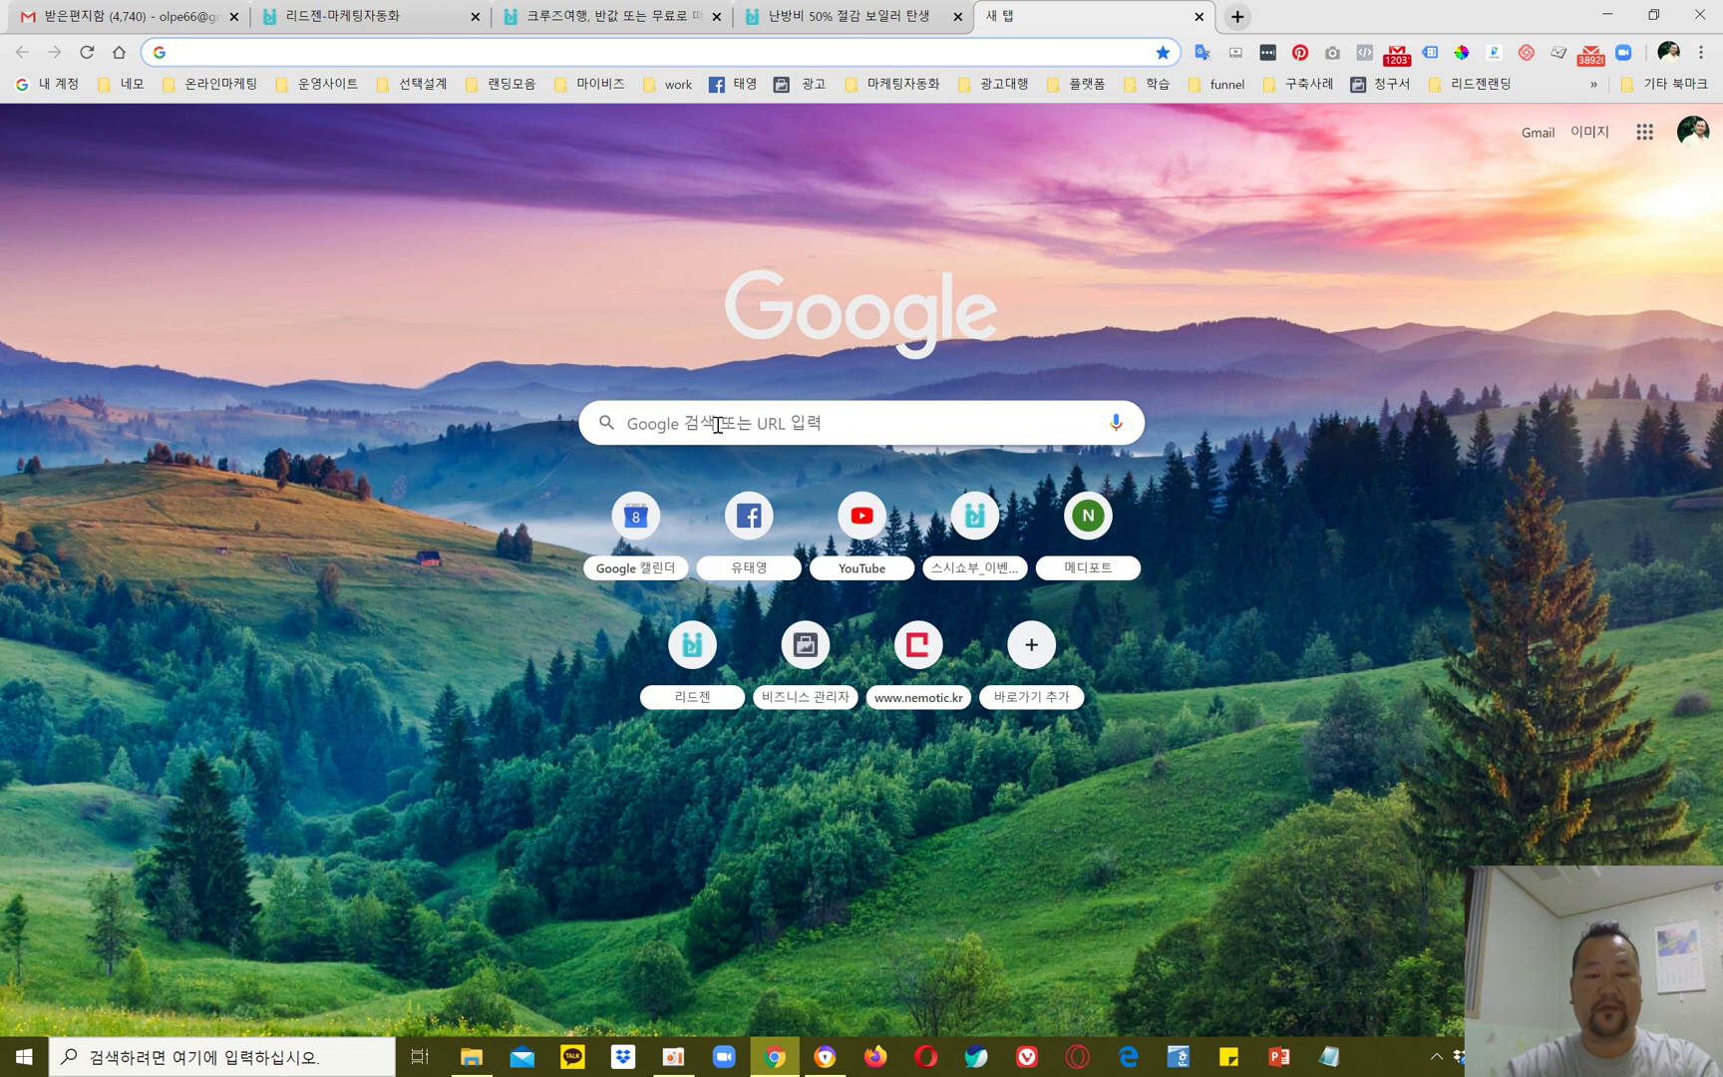
left_click(717, 424)
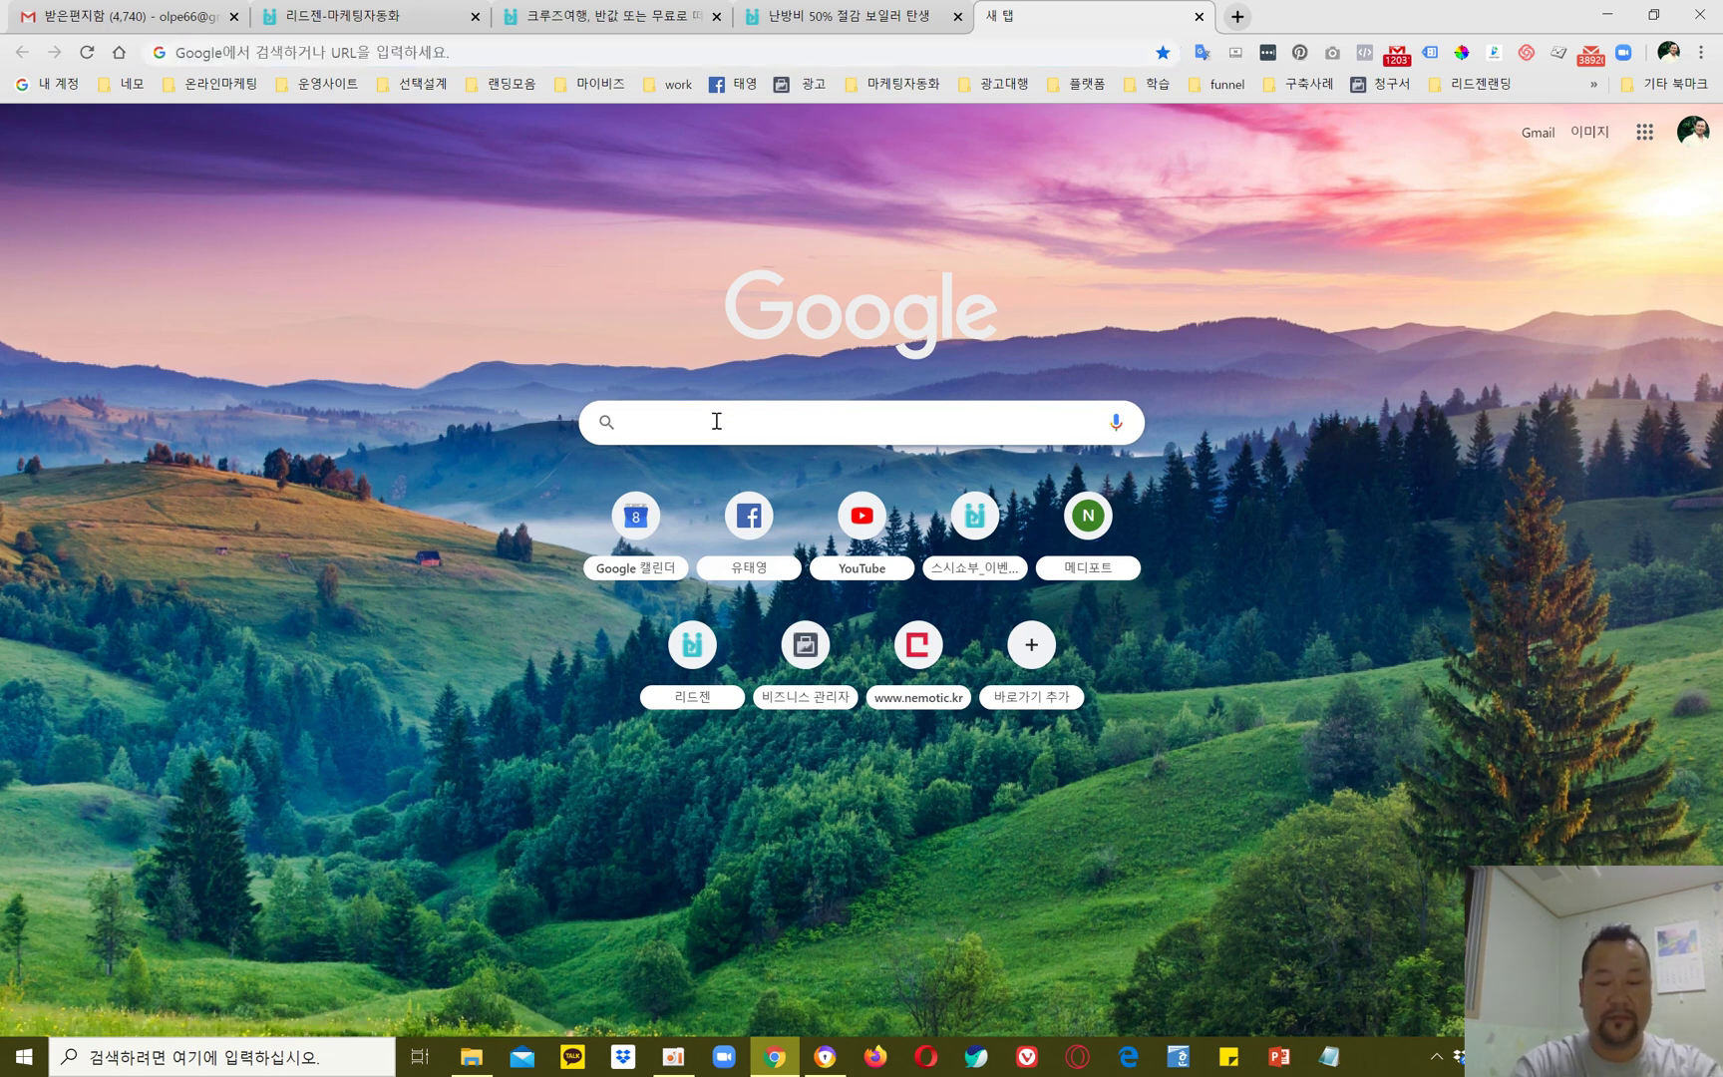
type("d")
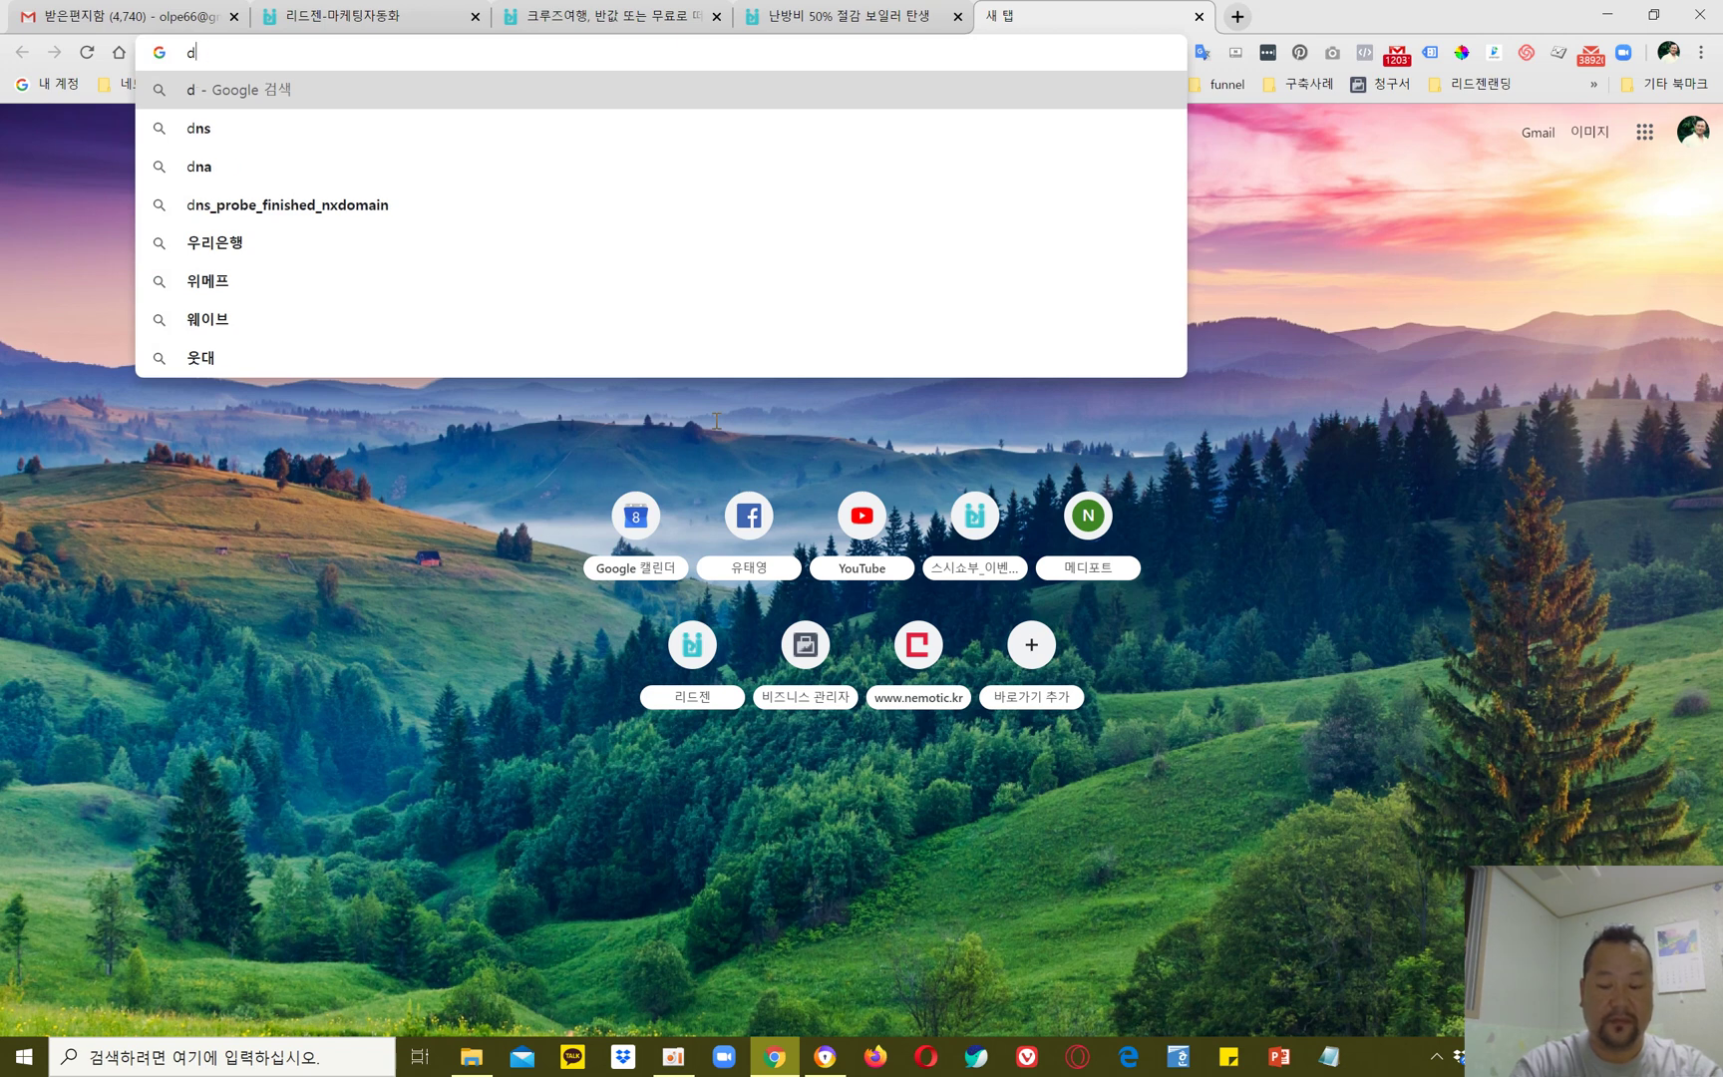
key("BackSpace")
type("웨")
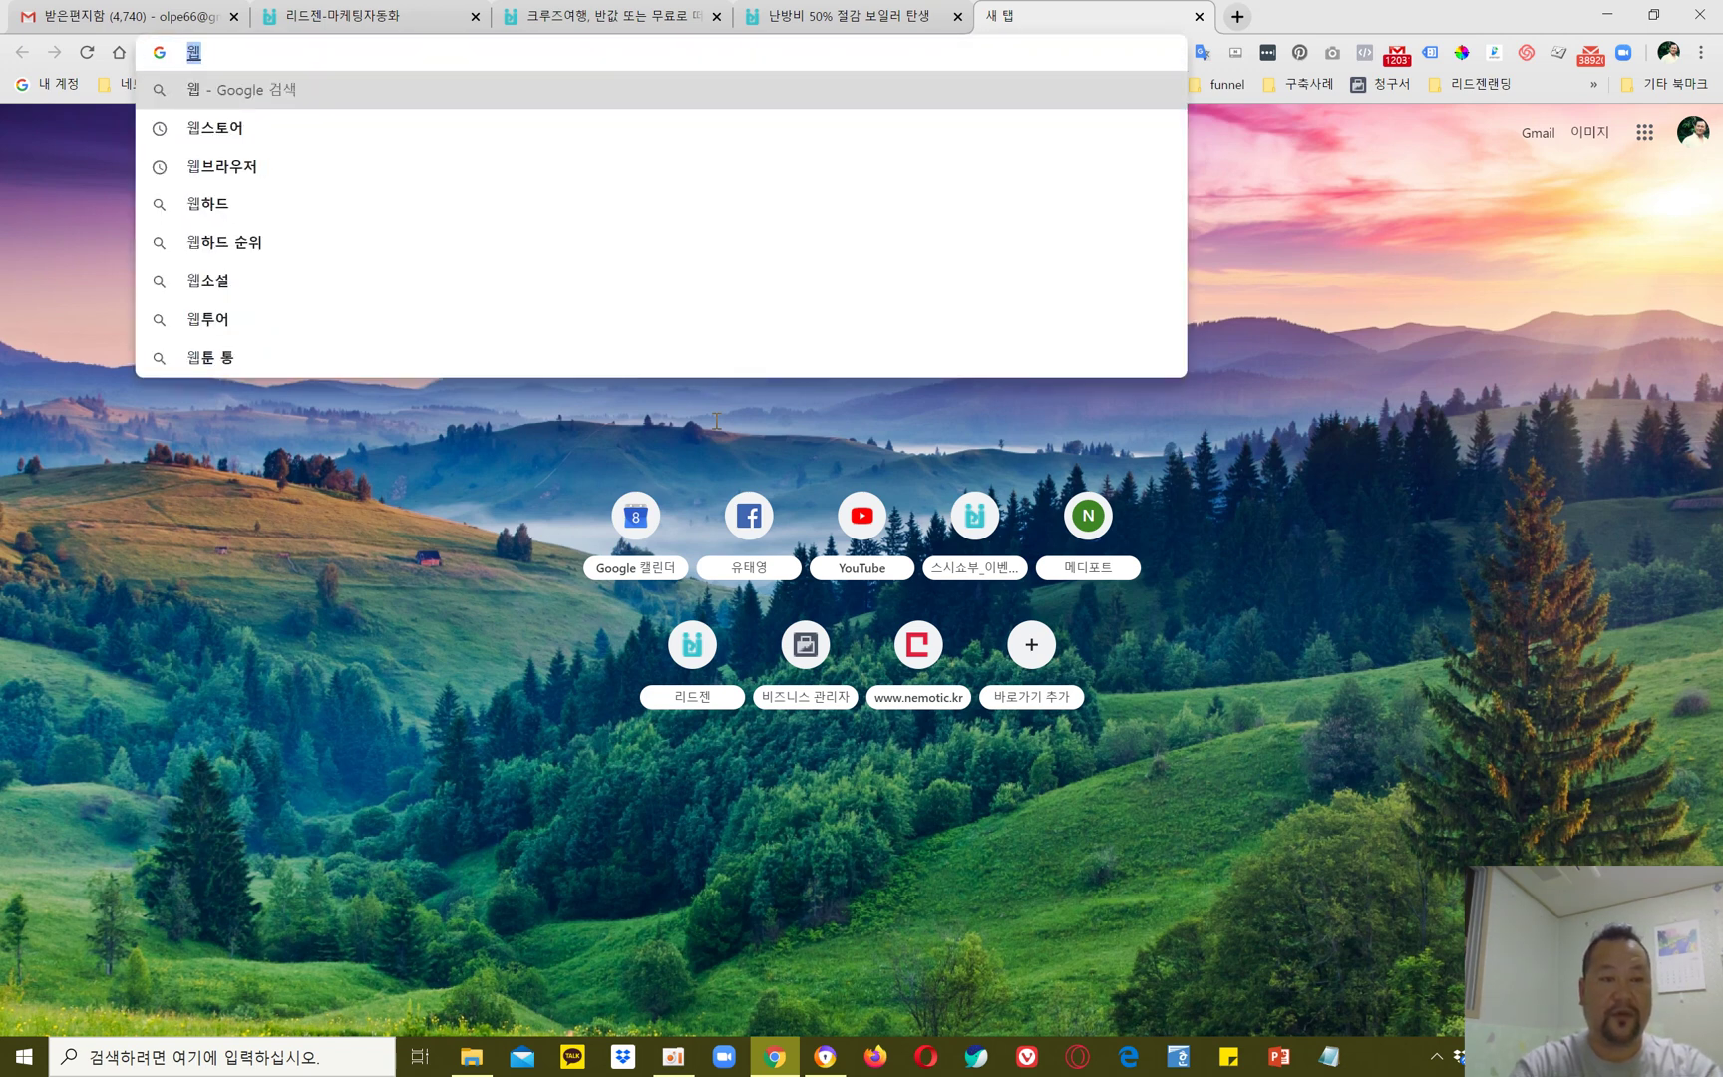
left_click(228, 137)
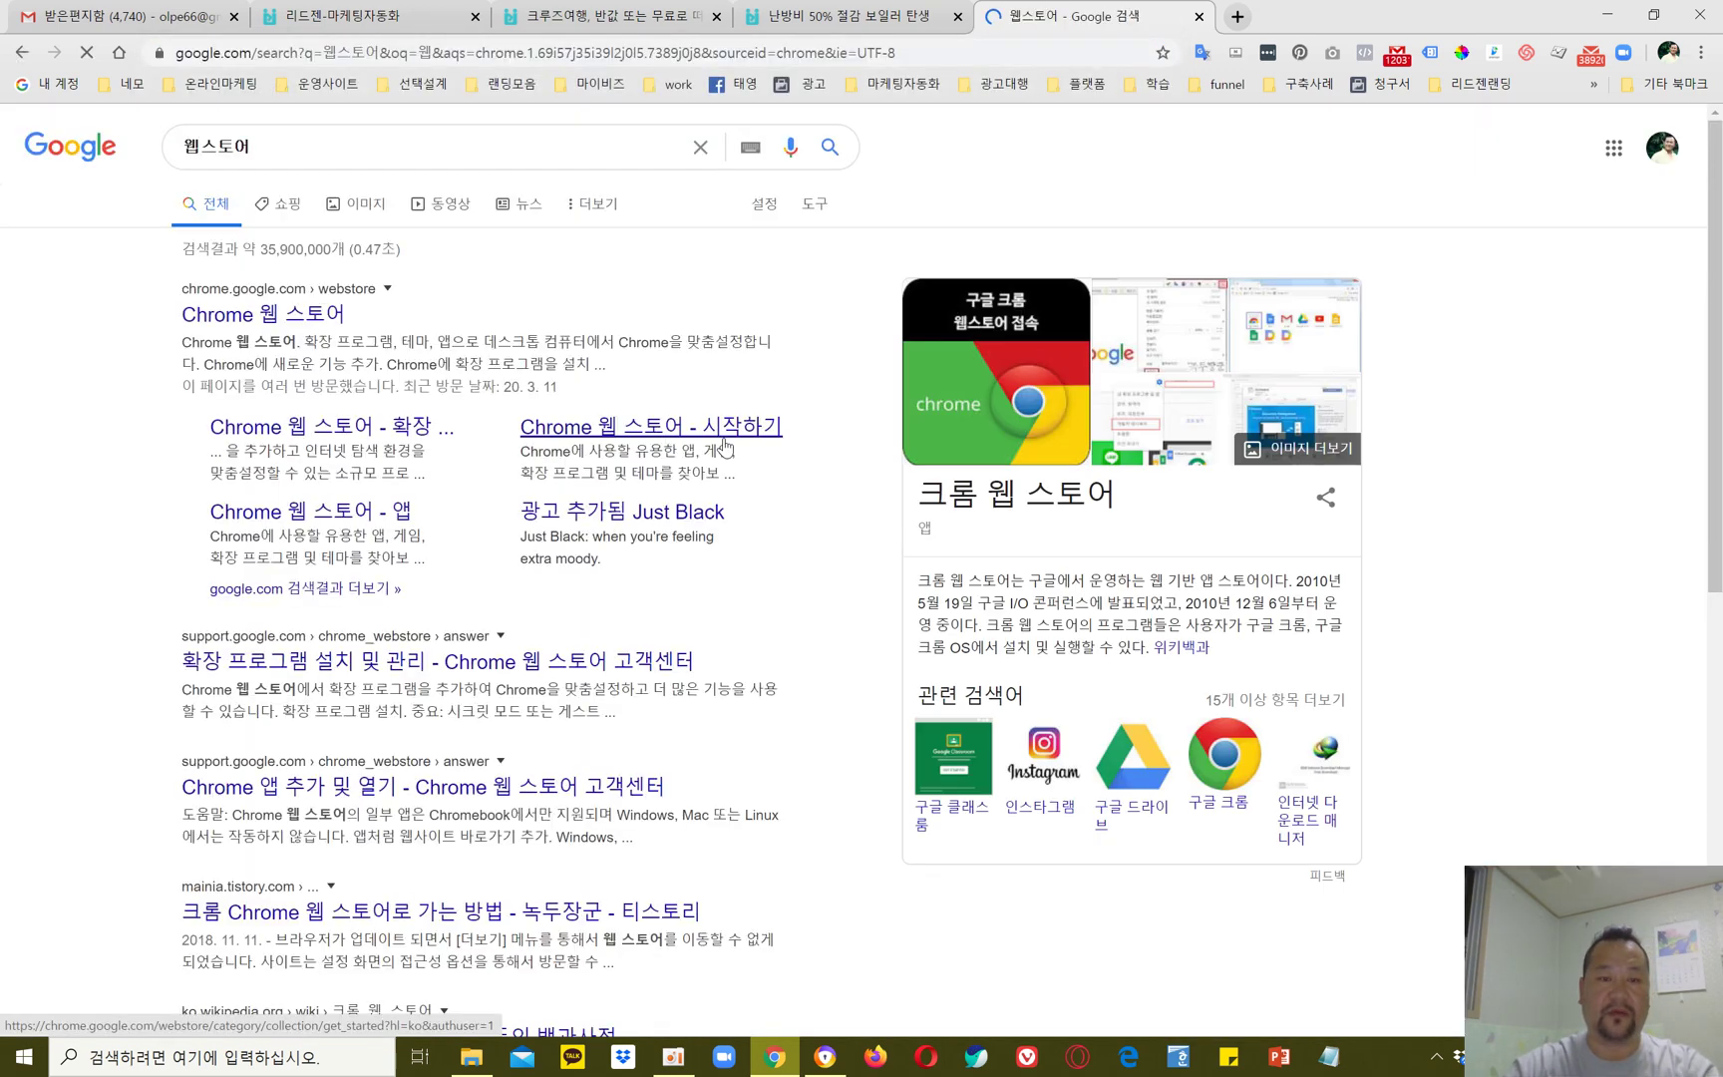
left_click(255, 296)
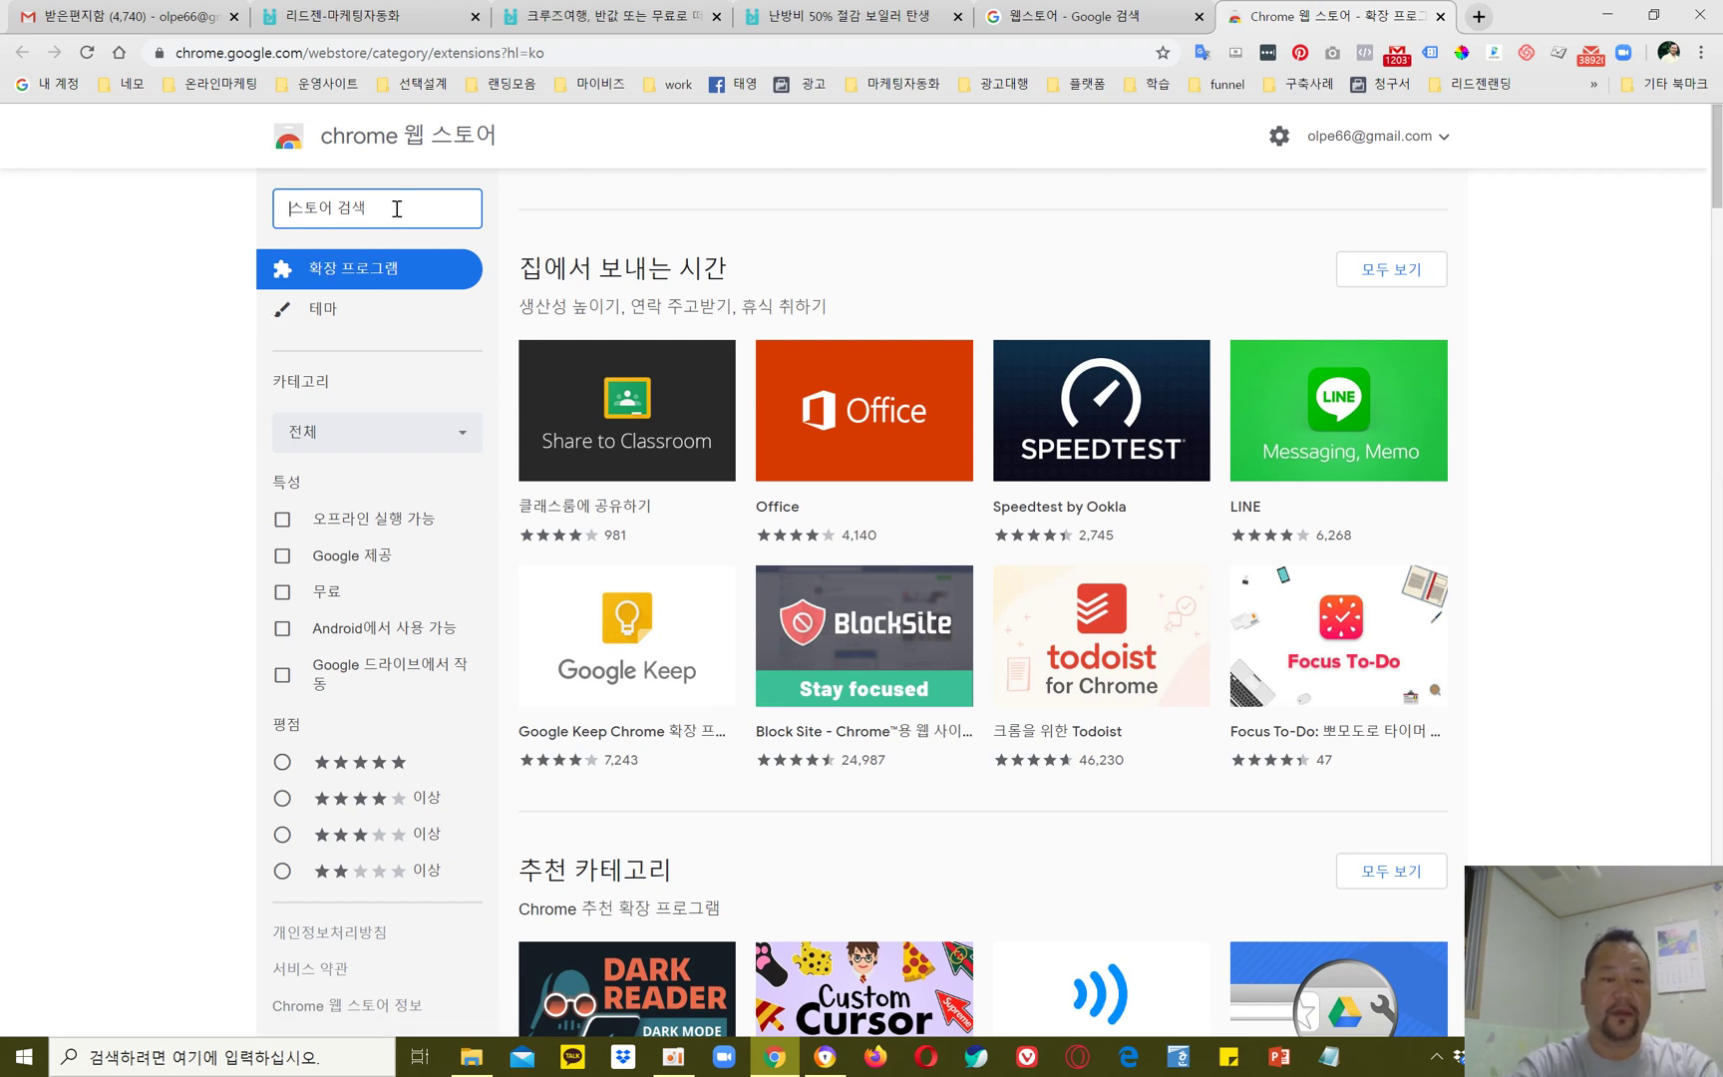
Step: Search the Chrome Web Store for pixel helper
type("ㅔㅑ")
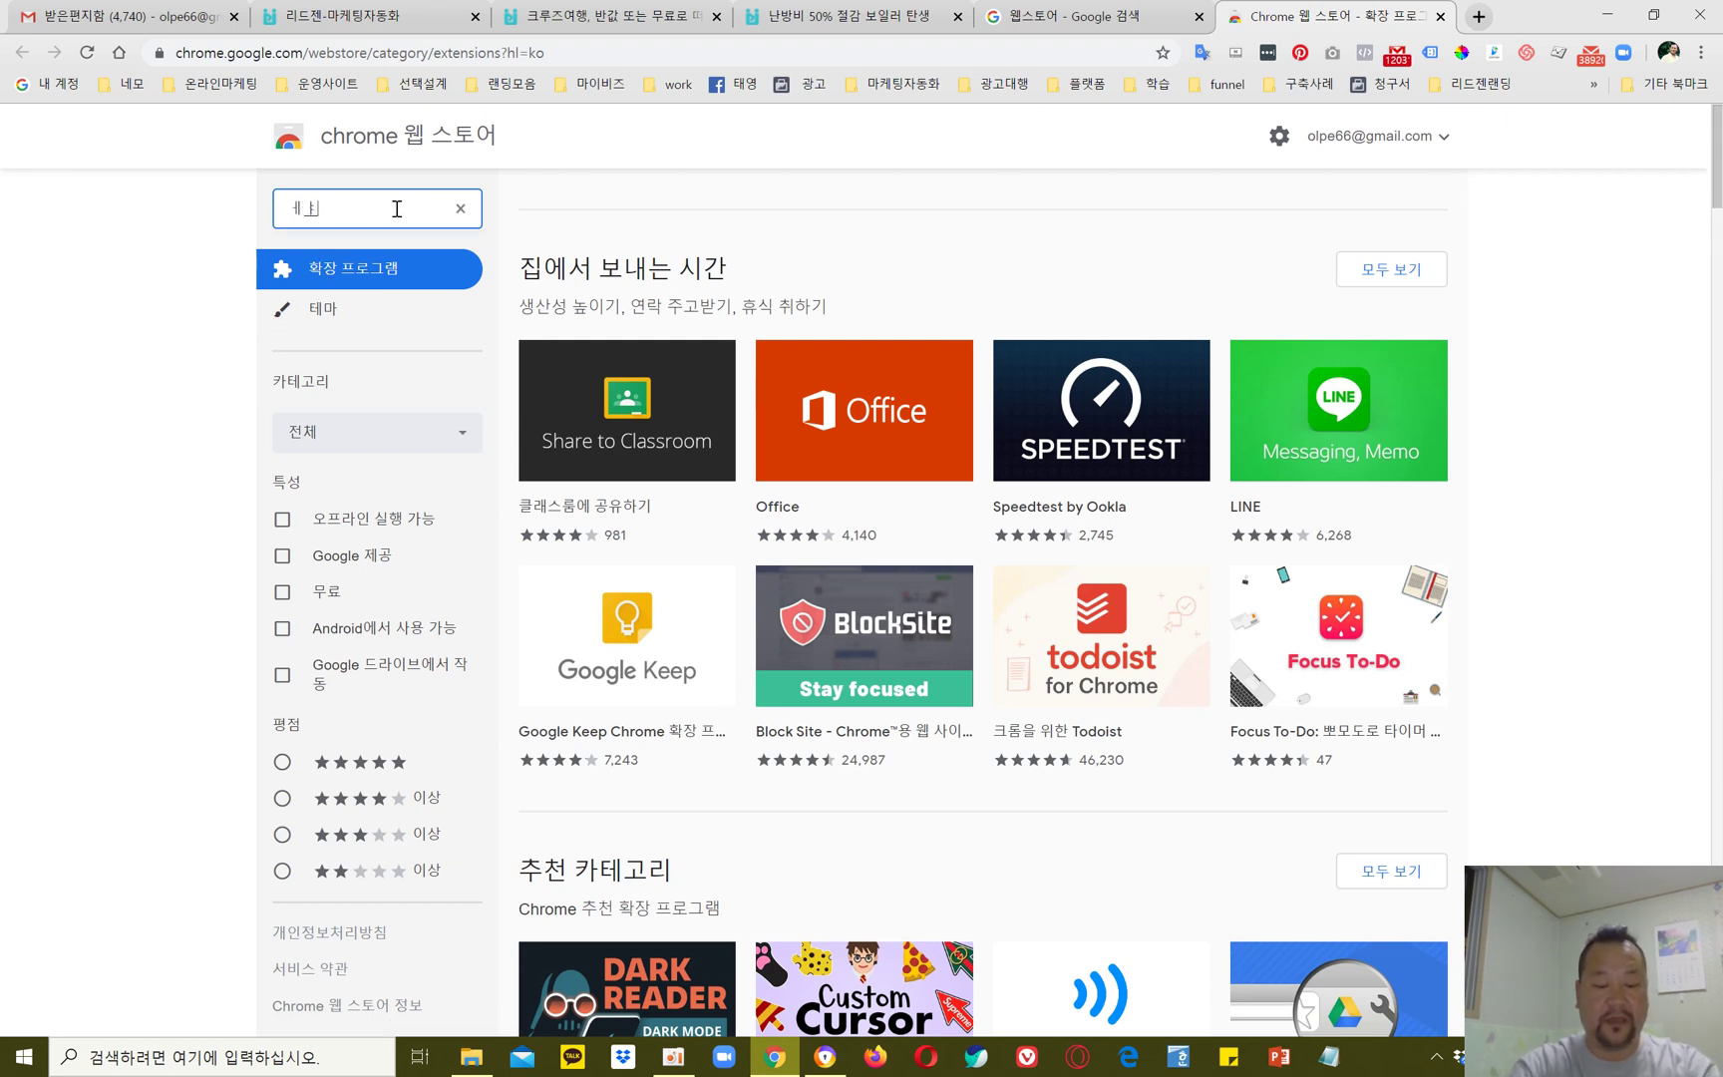
key("BackSpace")
key("BackSpace")
type("pix")
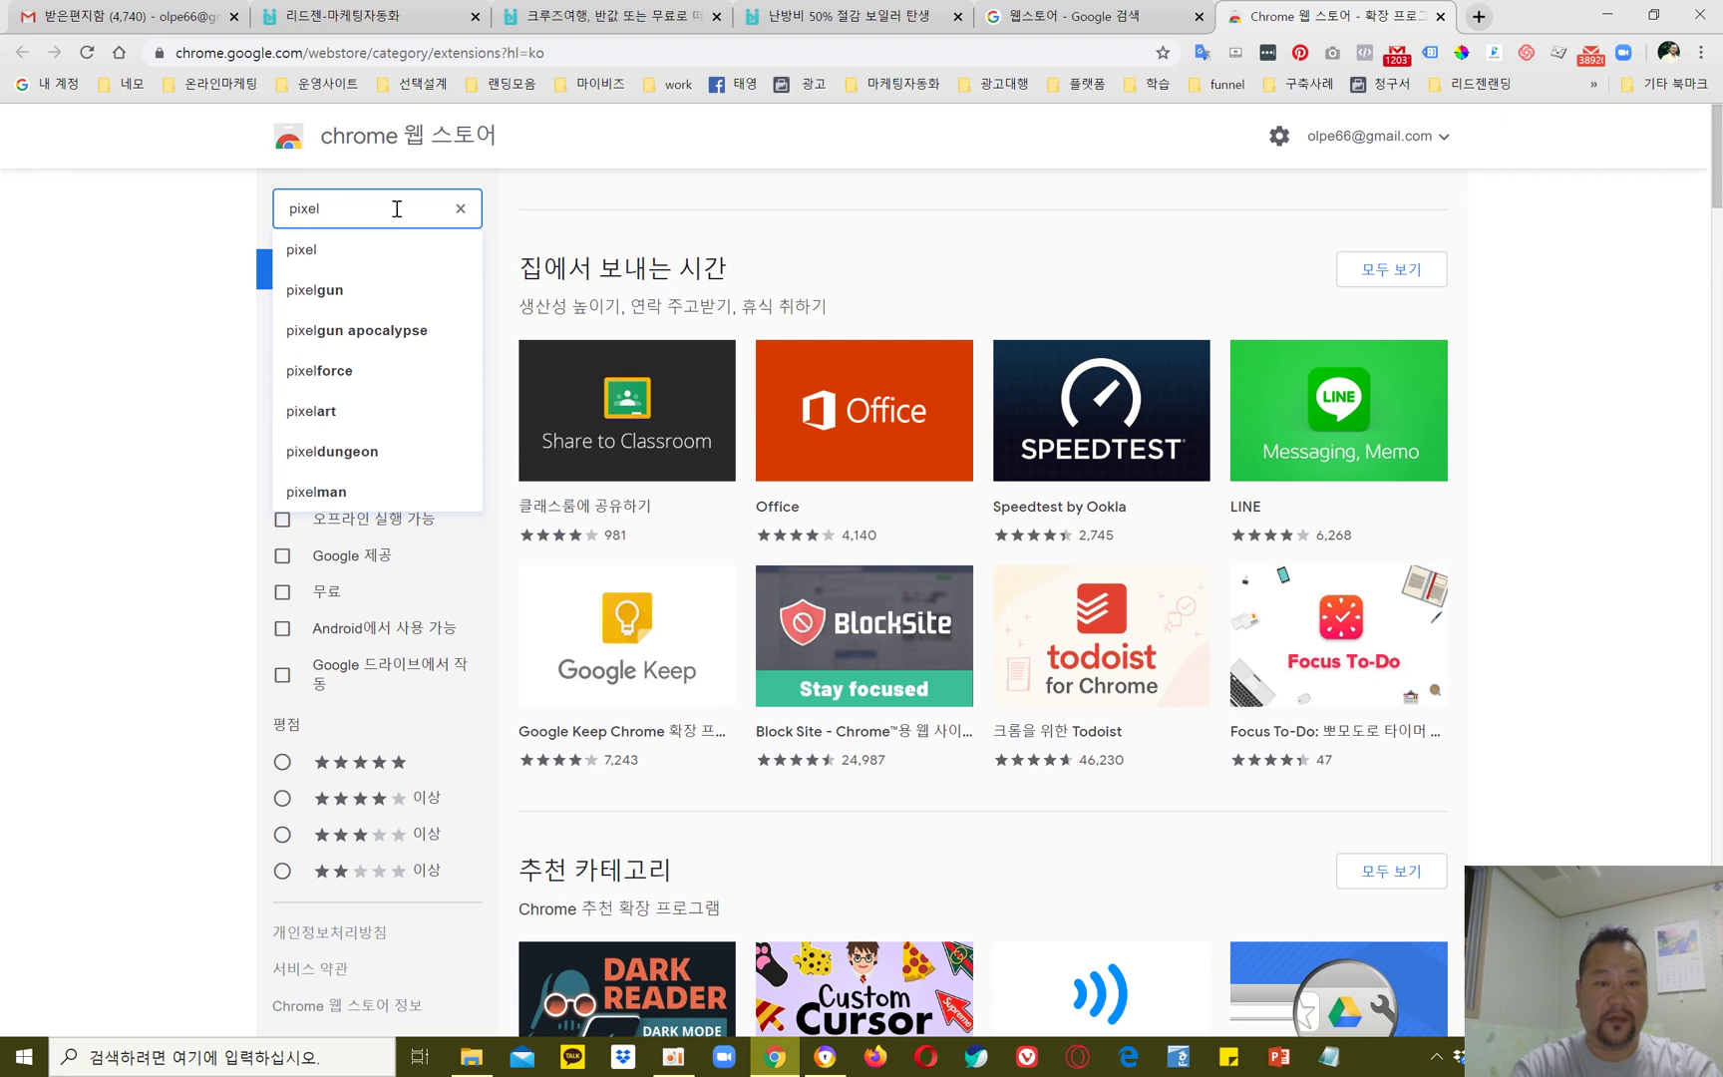
type("el ")
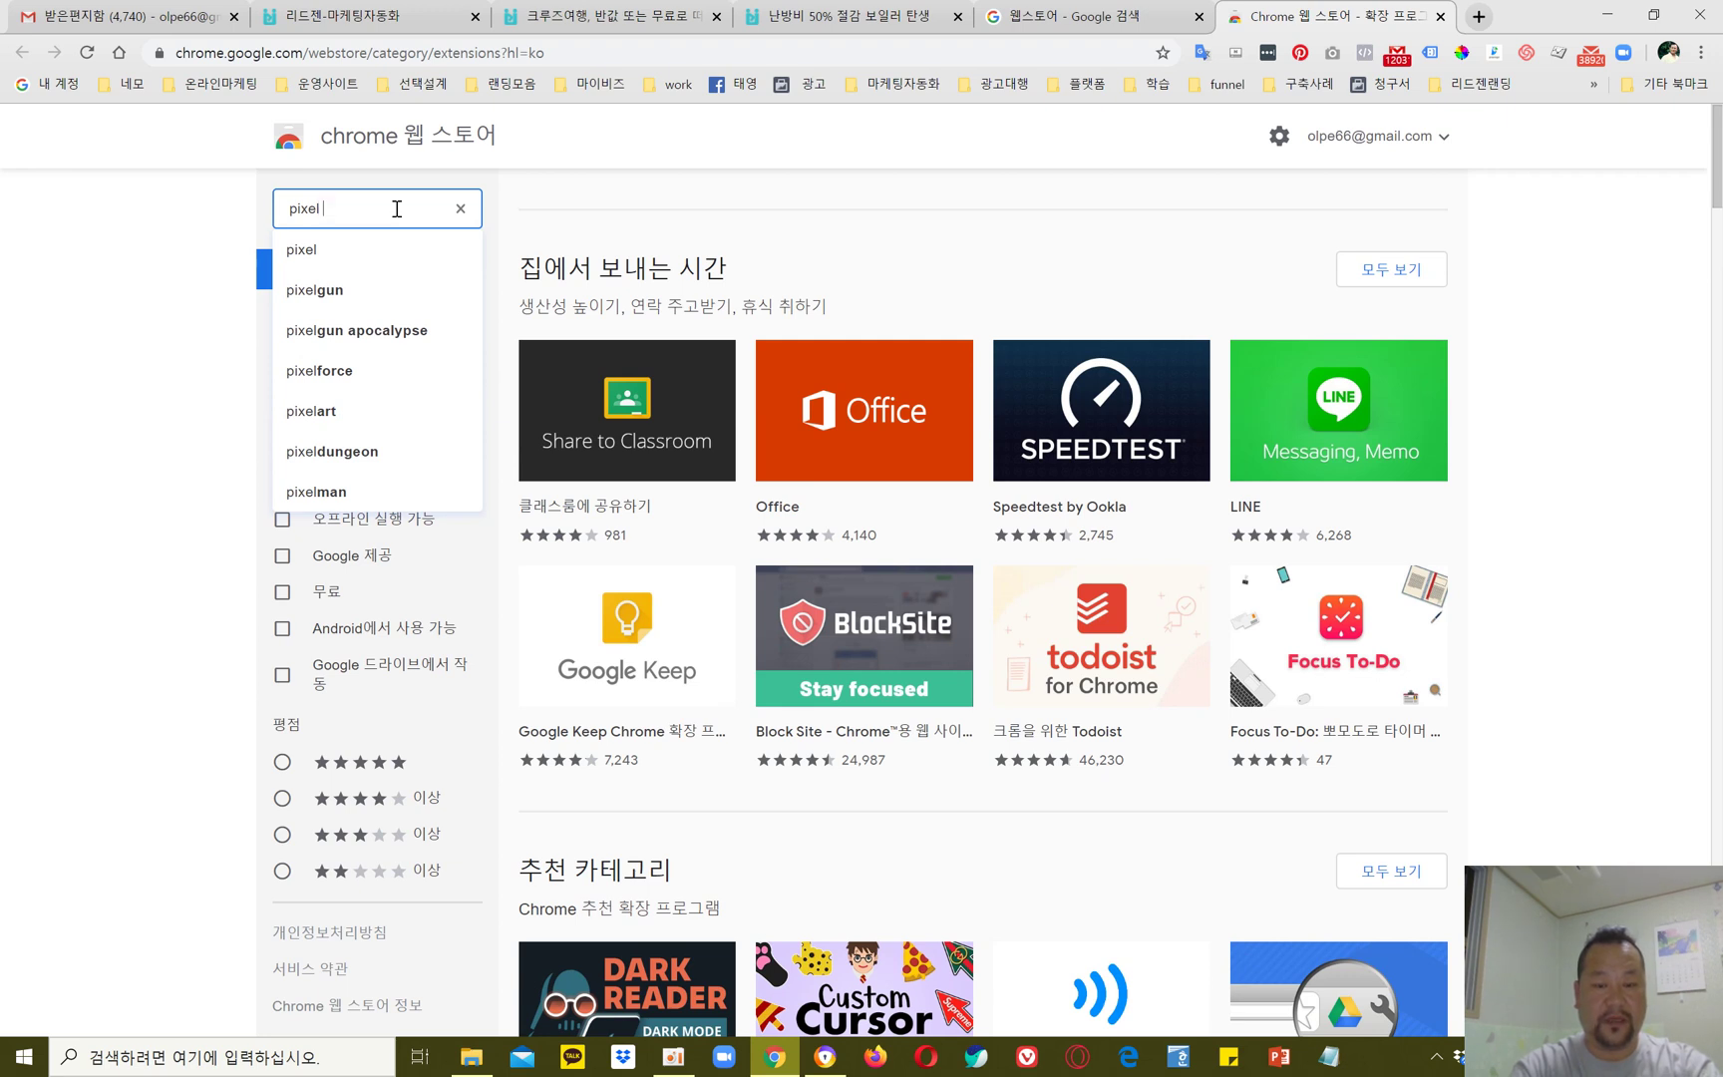
type("hel")
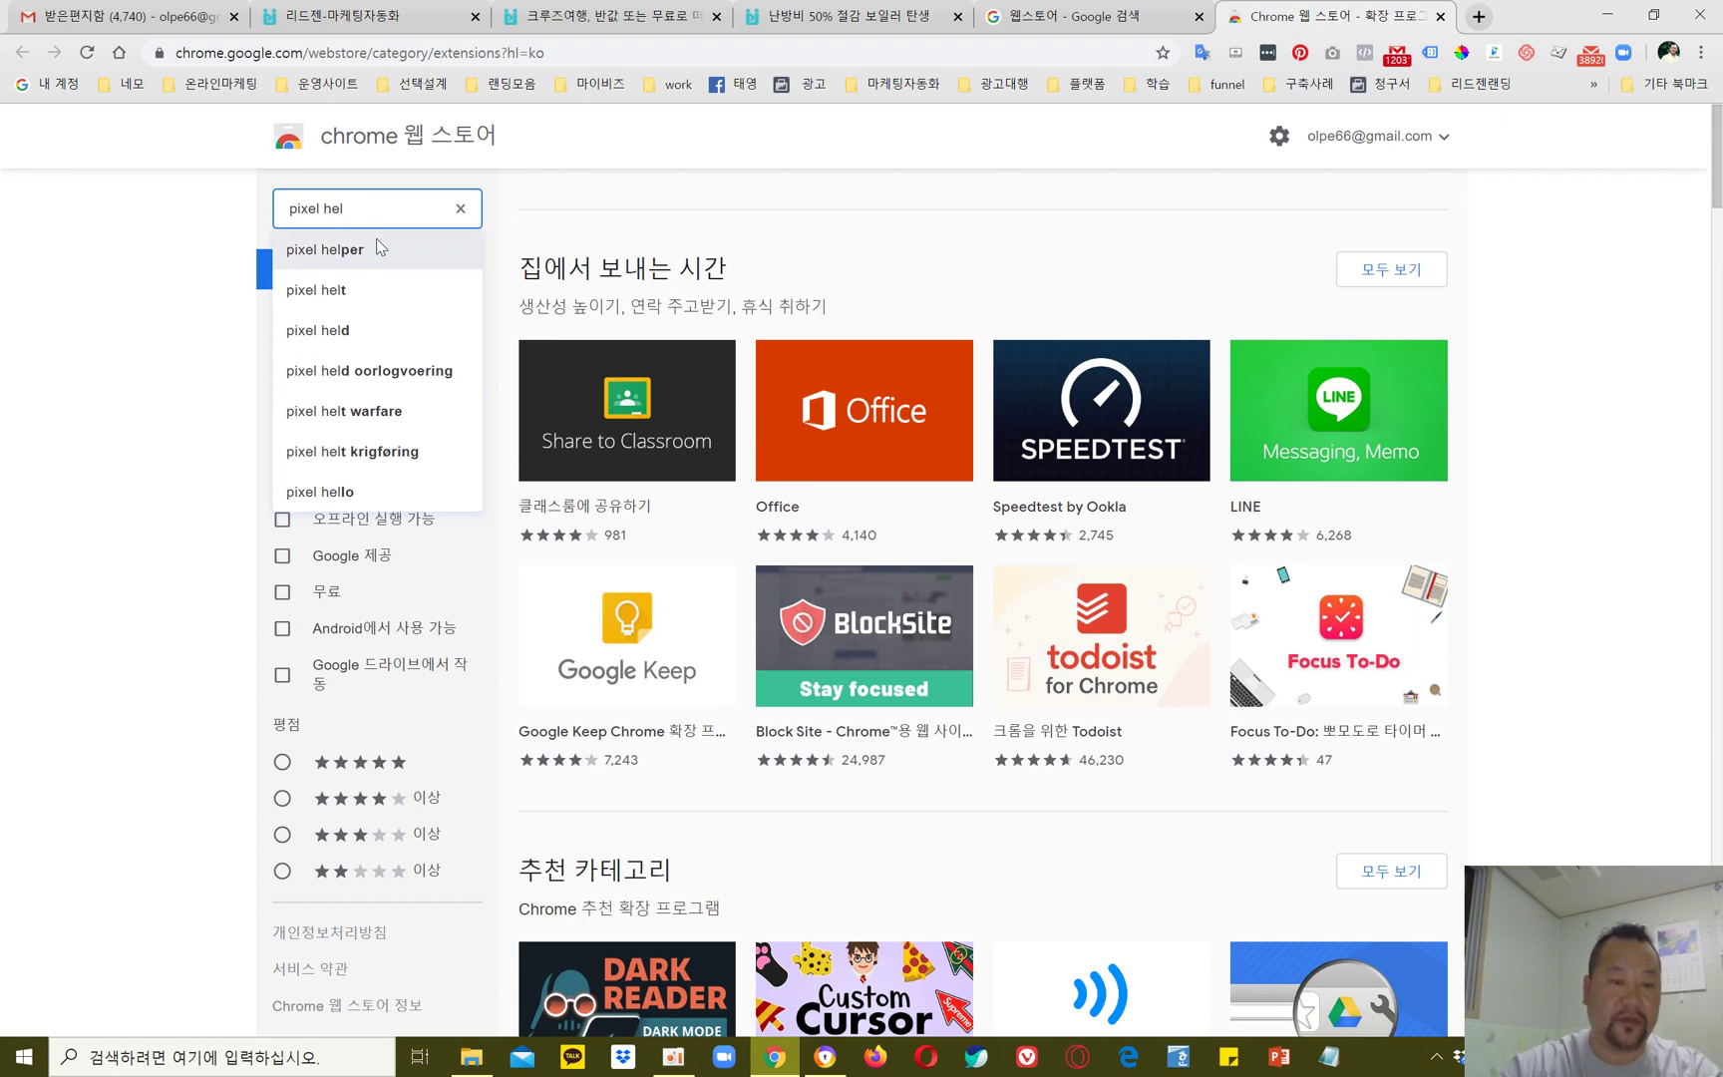
left_click(340, 250)
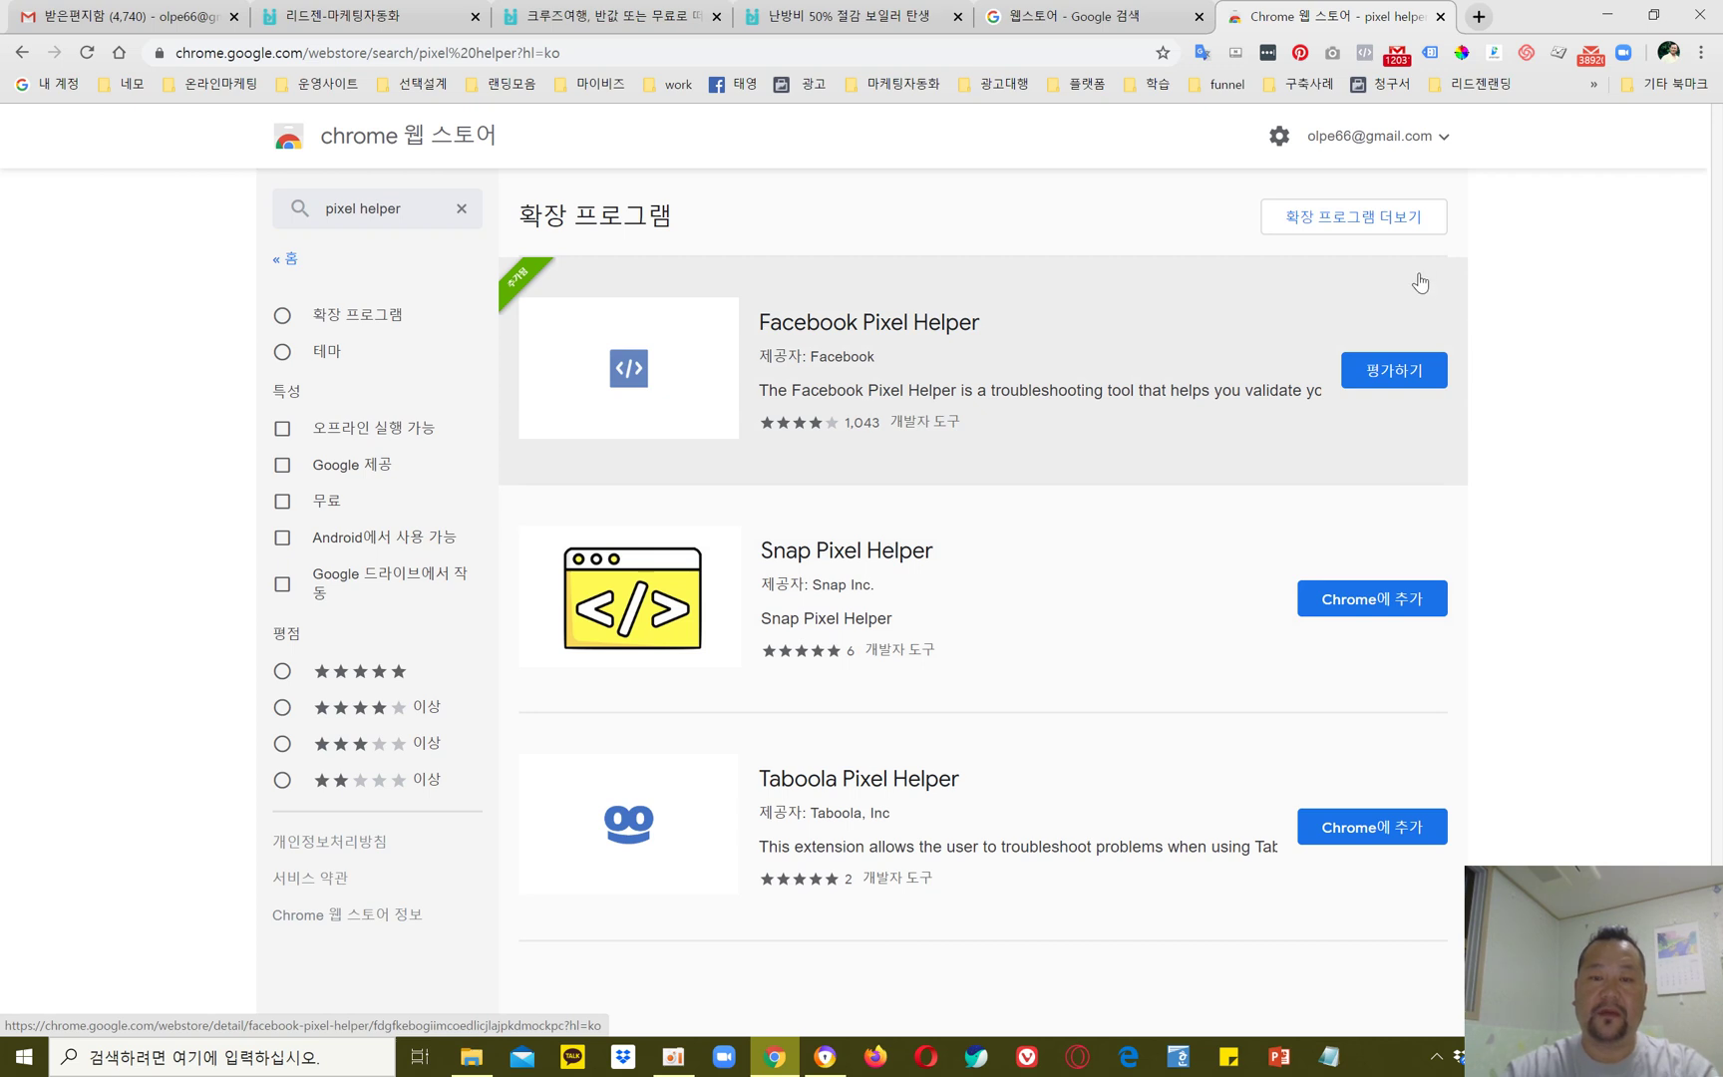
Step: Return to the published boiler landing page, reload it and inspect the detected pixel in Facebook Pixel Helper
left_click(862, 8)
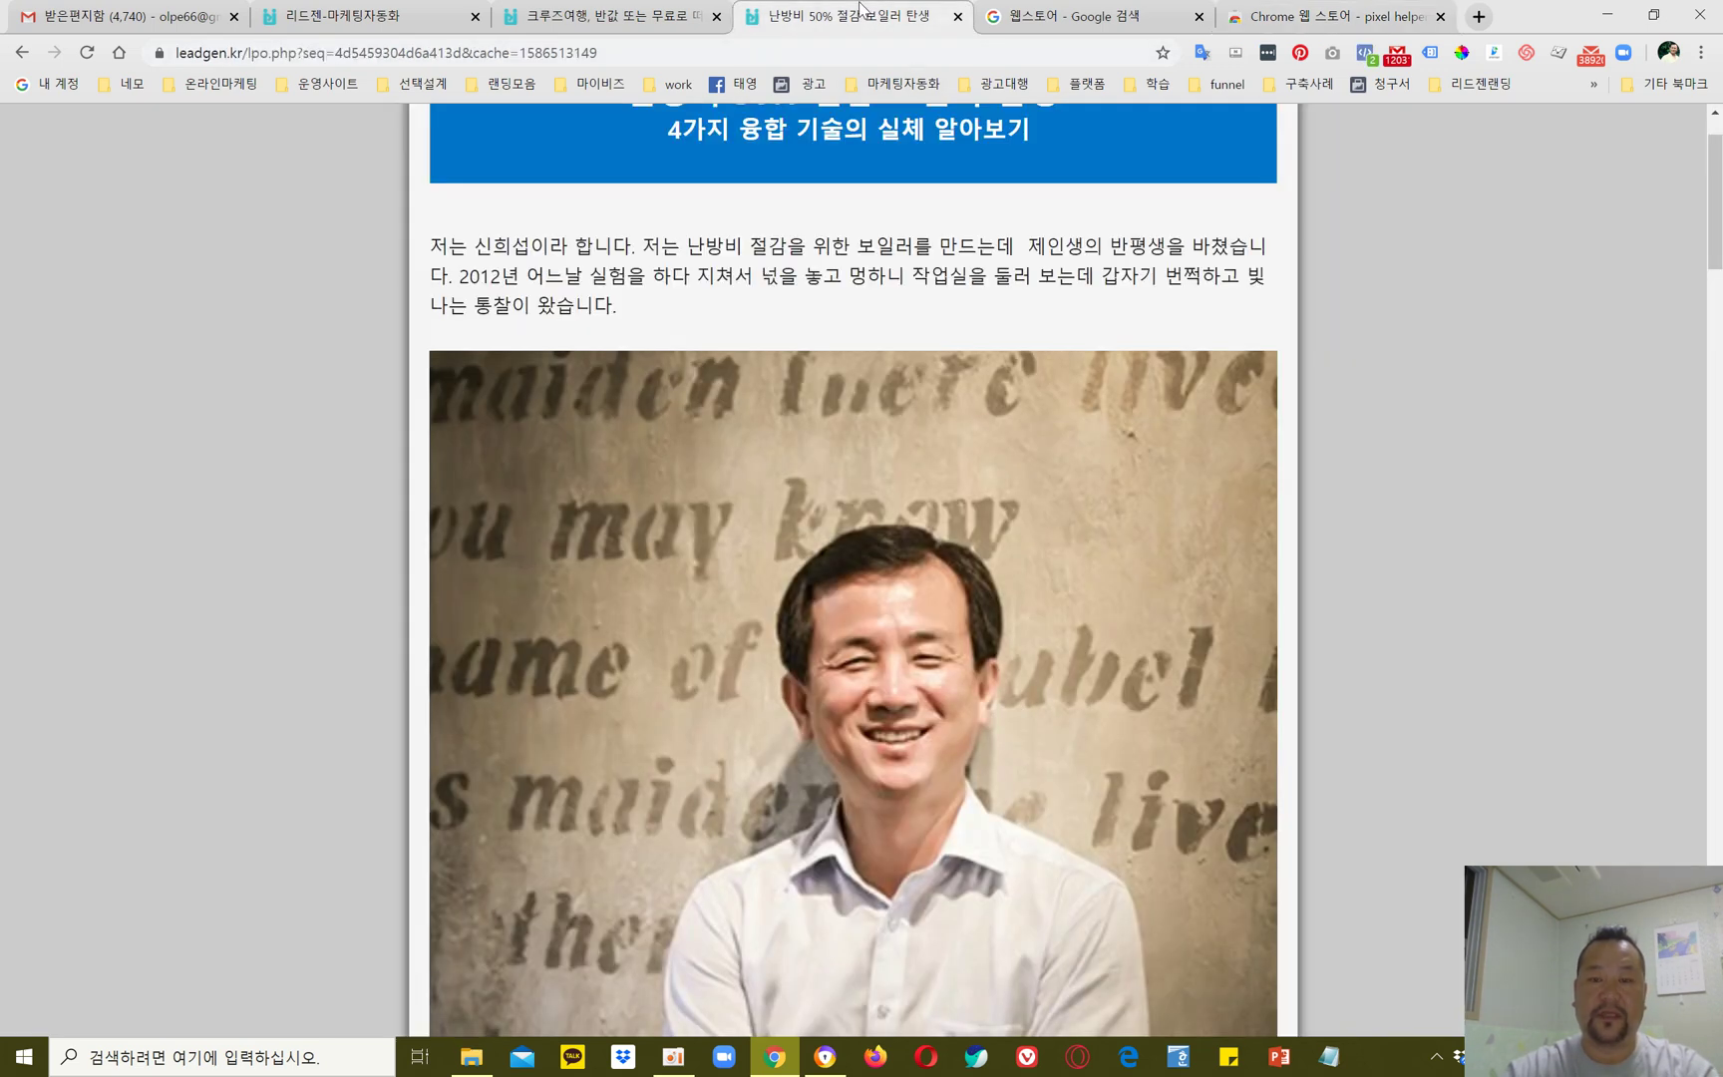
scroll(1406, 400, "up", 1)
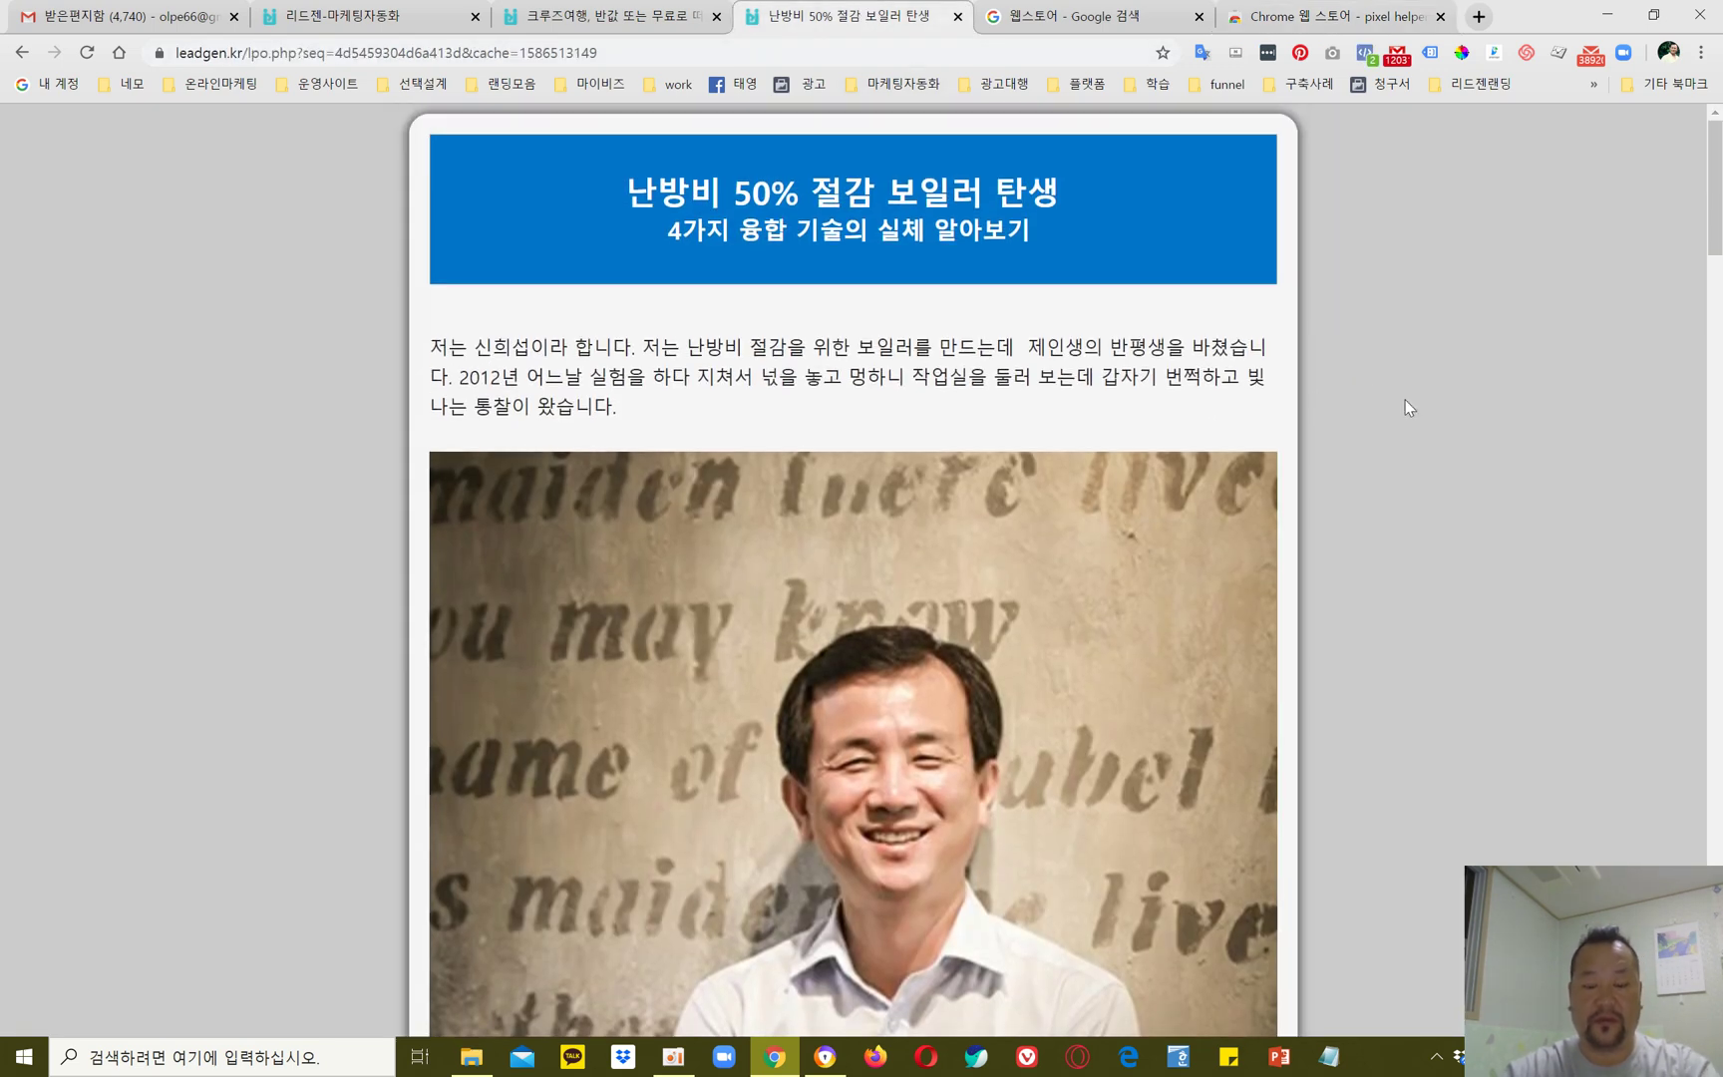
key("F5")
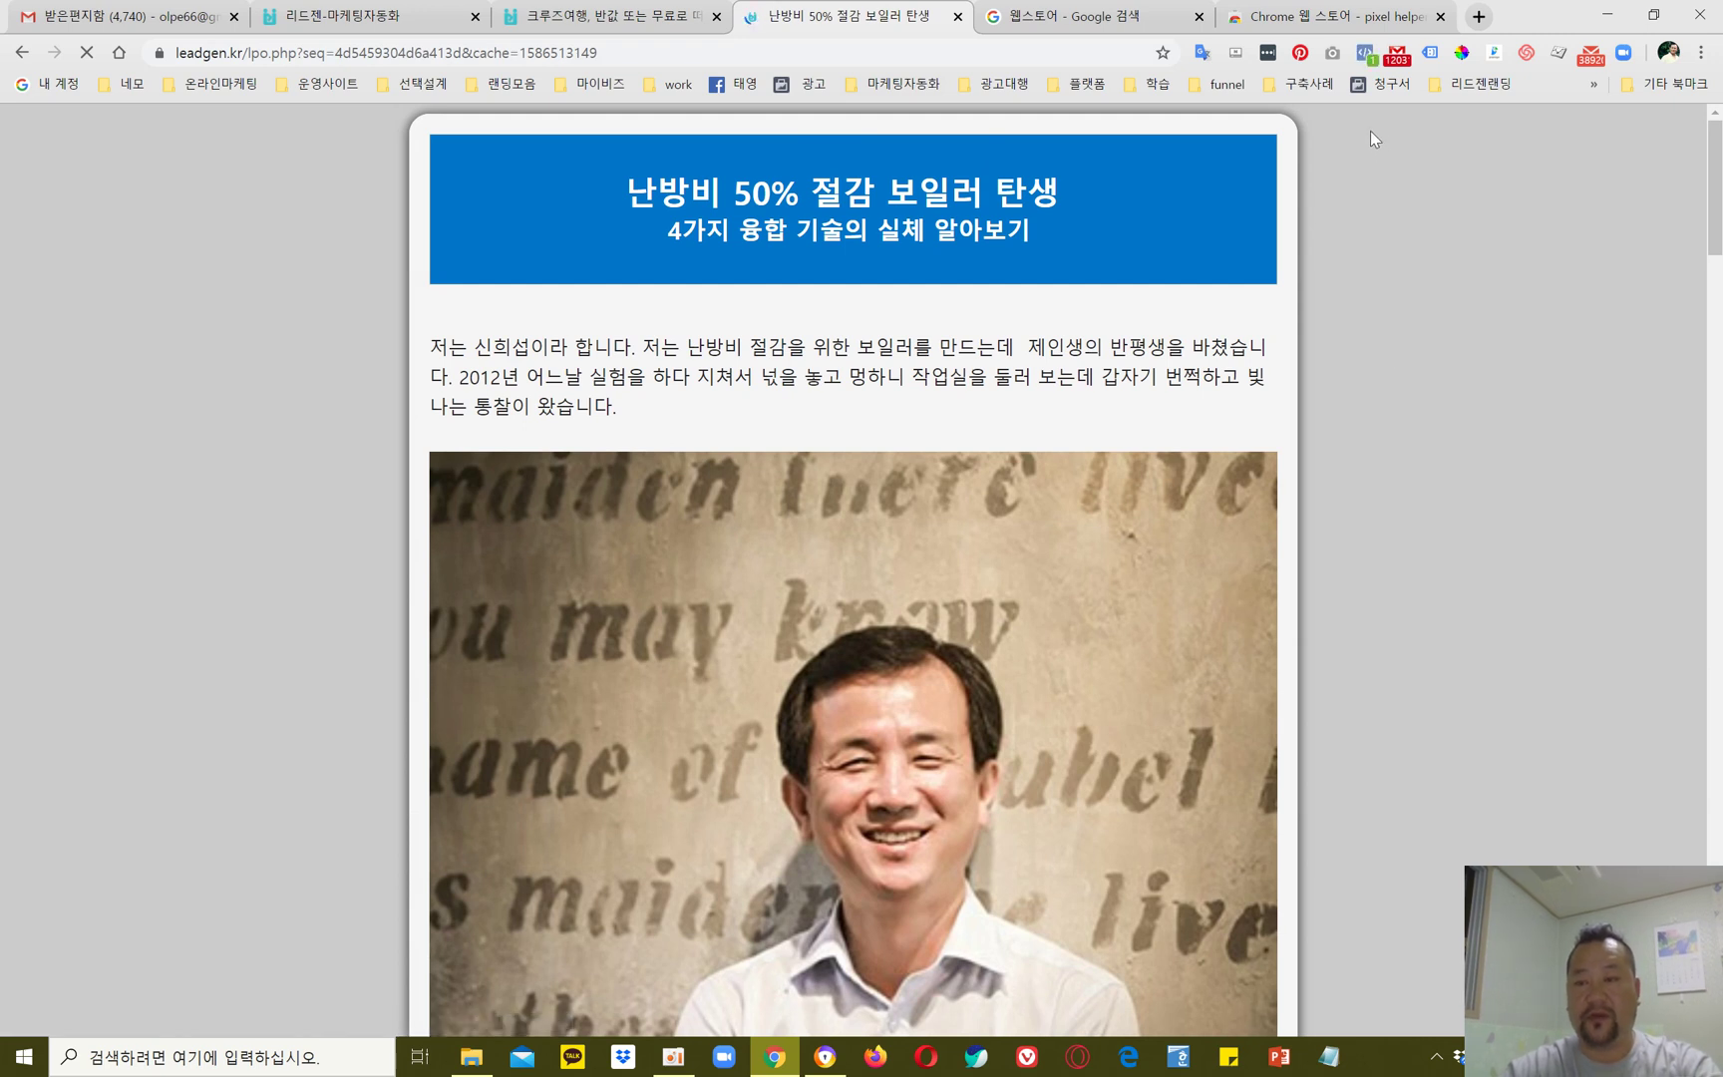
left_click(1367, 57)
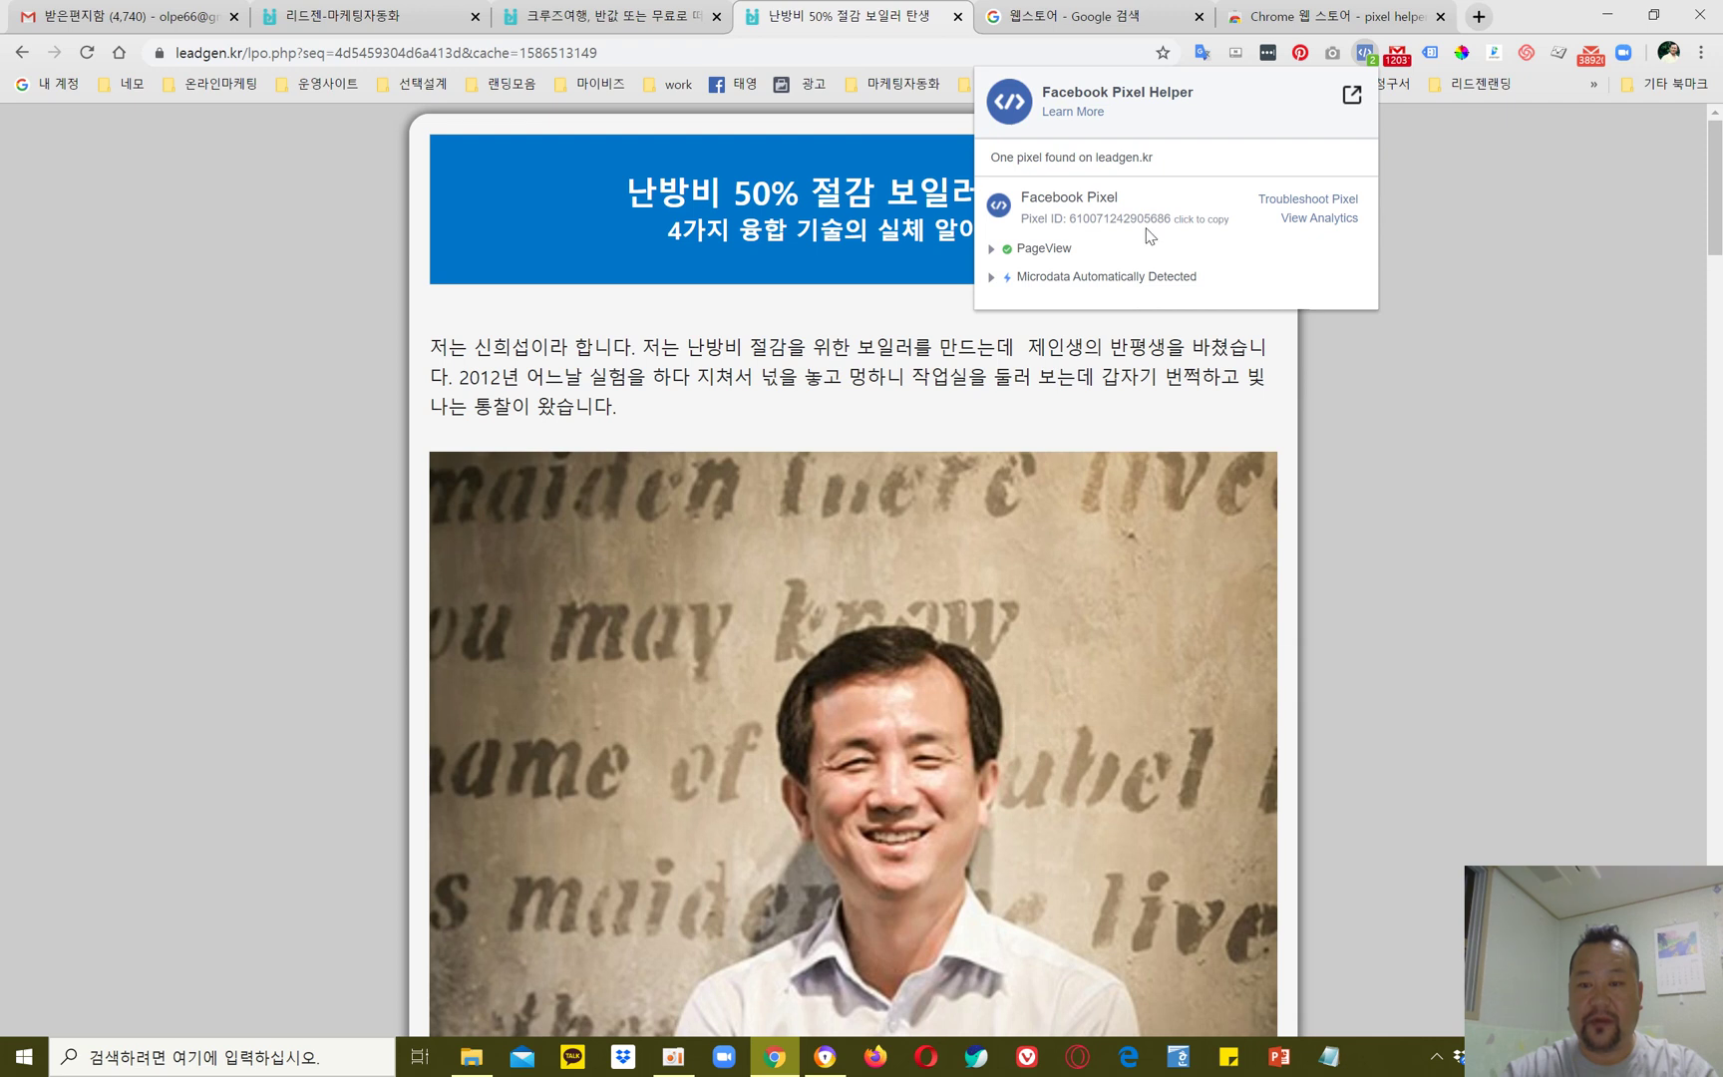
left_click(1507, 372)
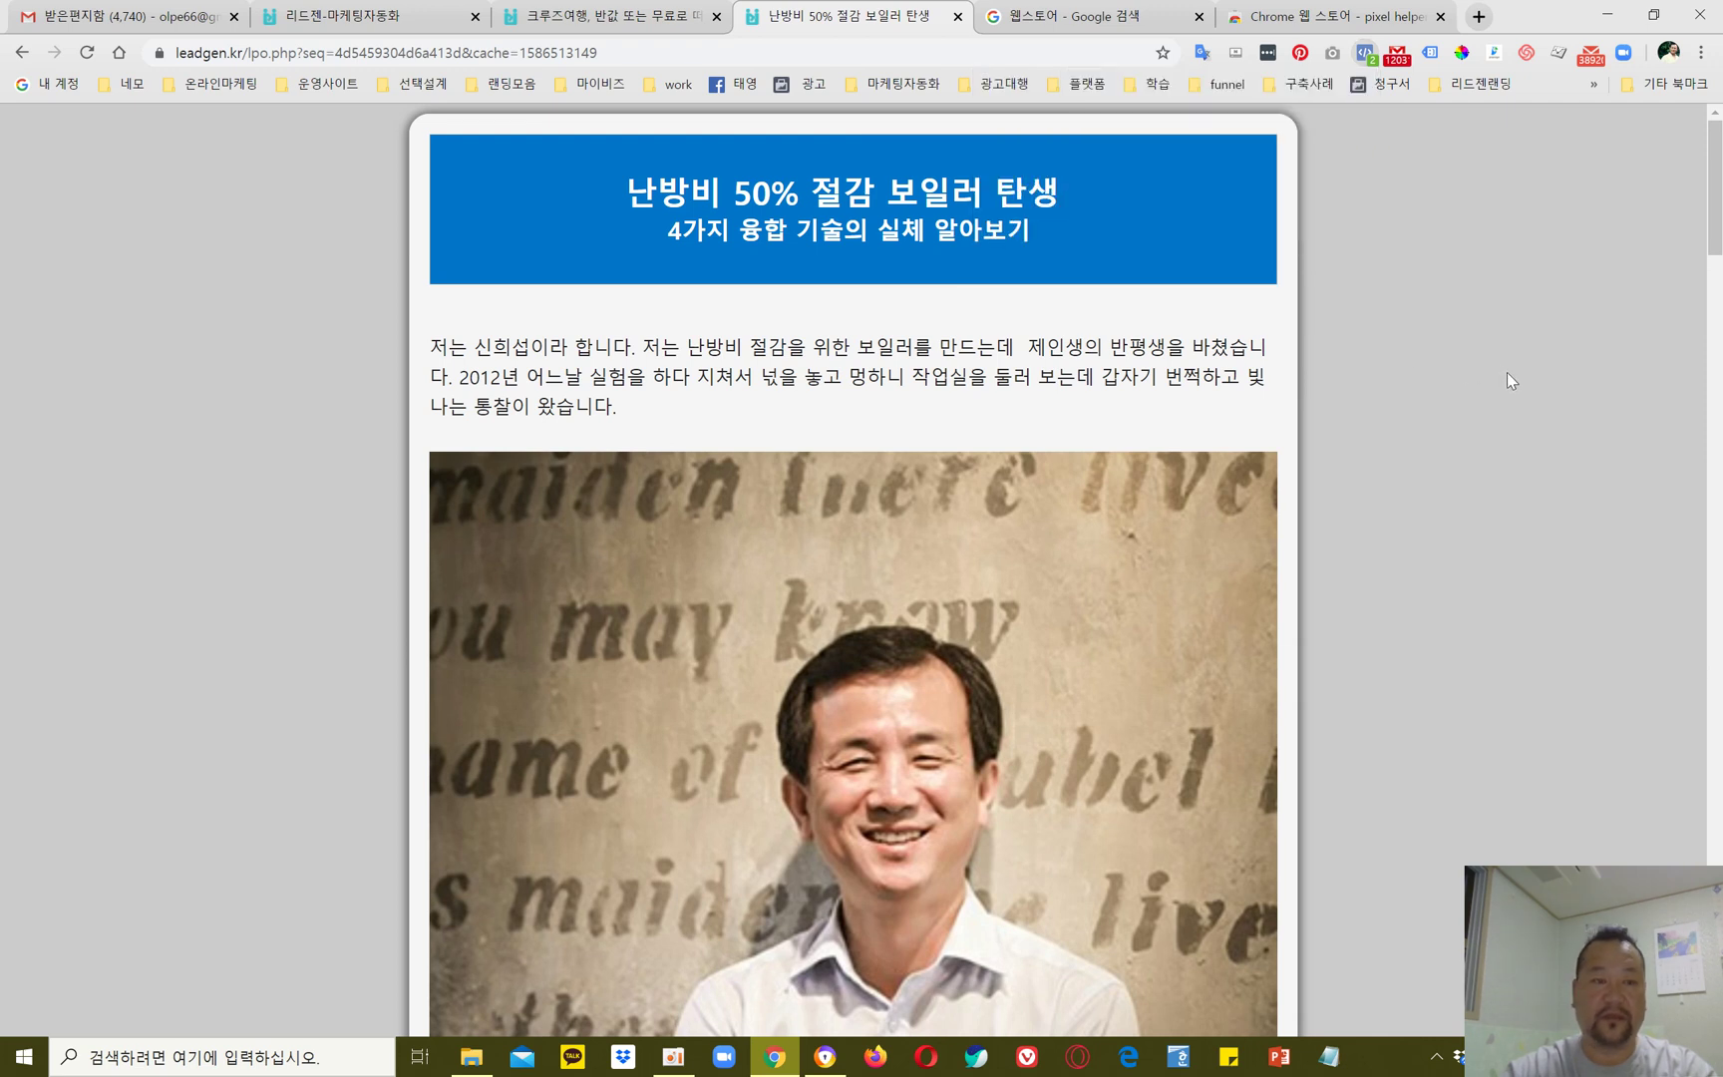
Step: Switch to the Chrome window with Facebook's pixel setup and continue from the base code to the event code stage
left_click(825, 1057)
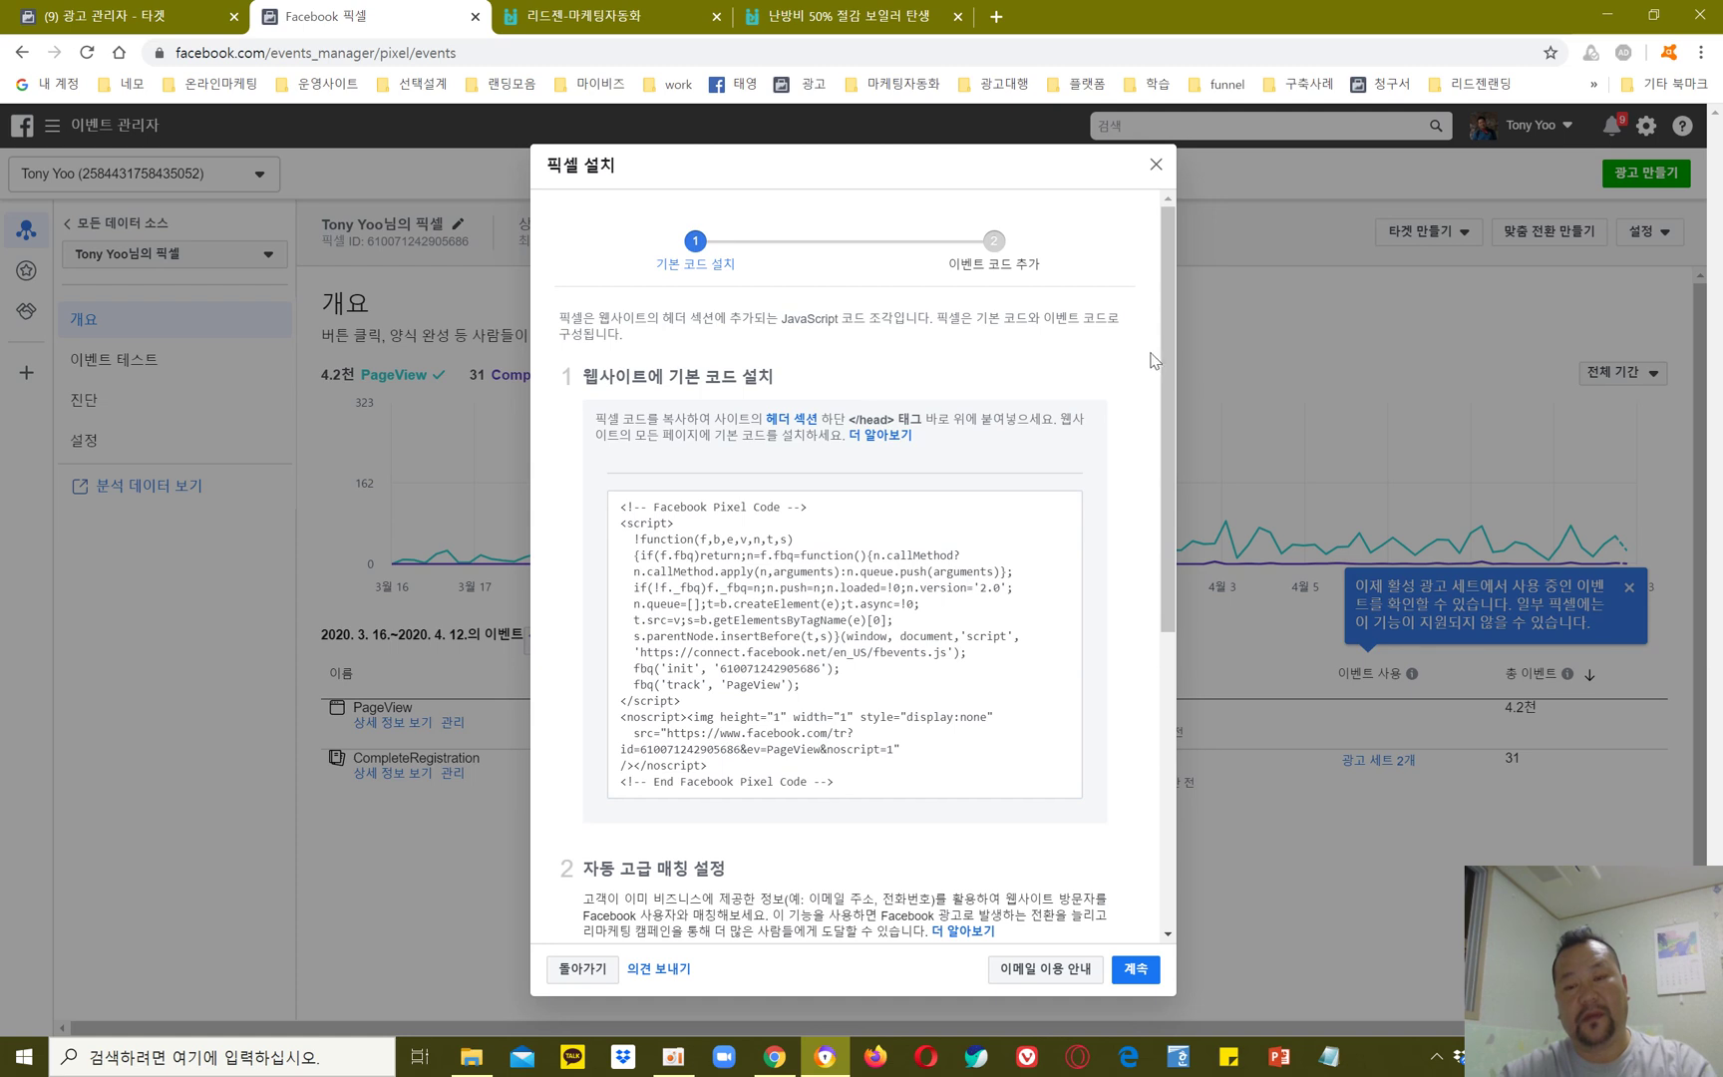
left_click_drag(1167, 332, 1219, 297)
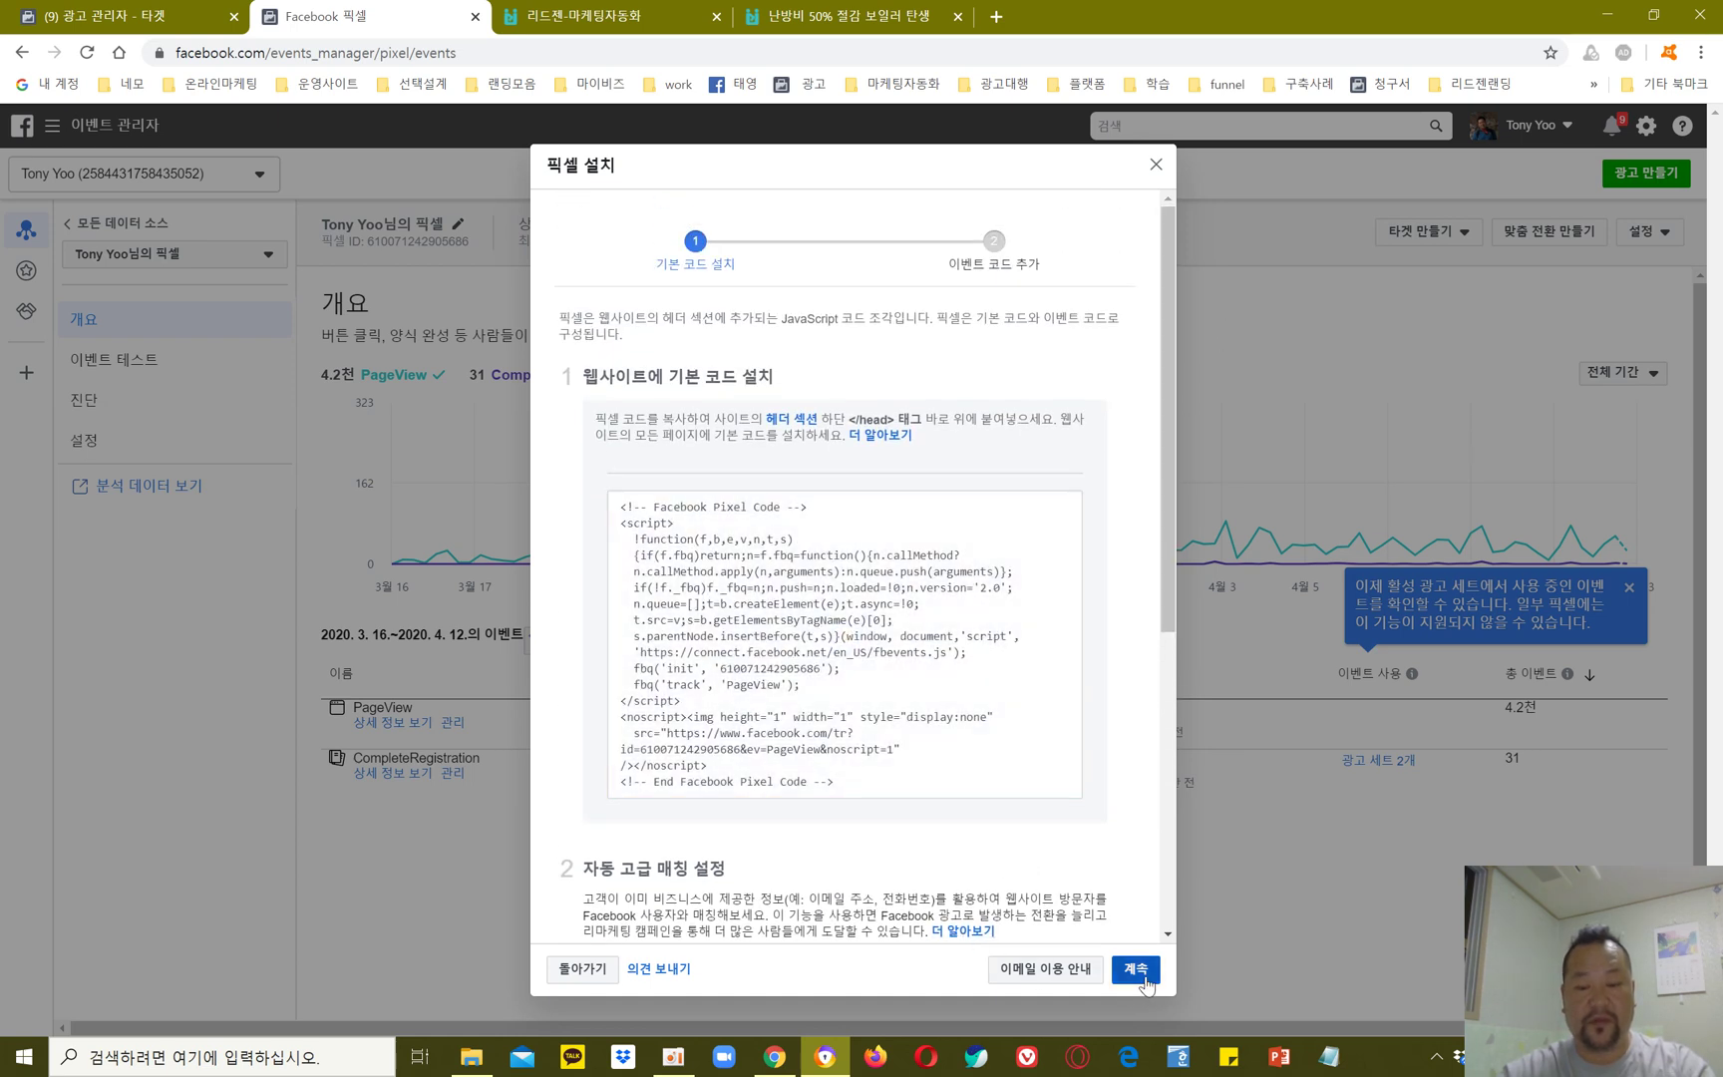
left_click(1136, 970)
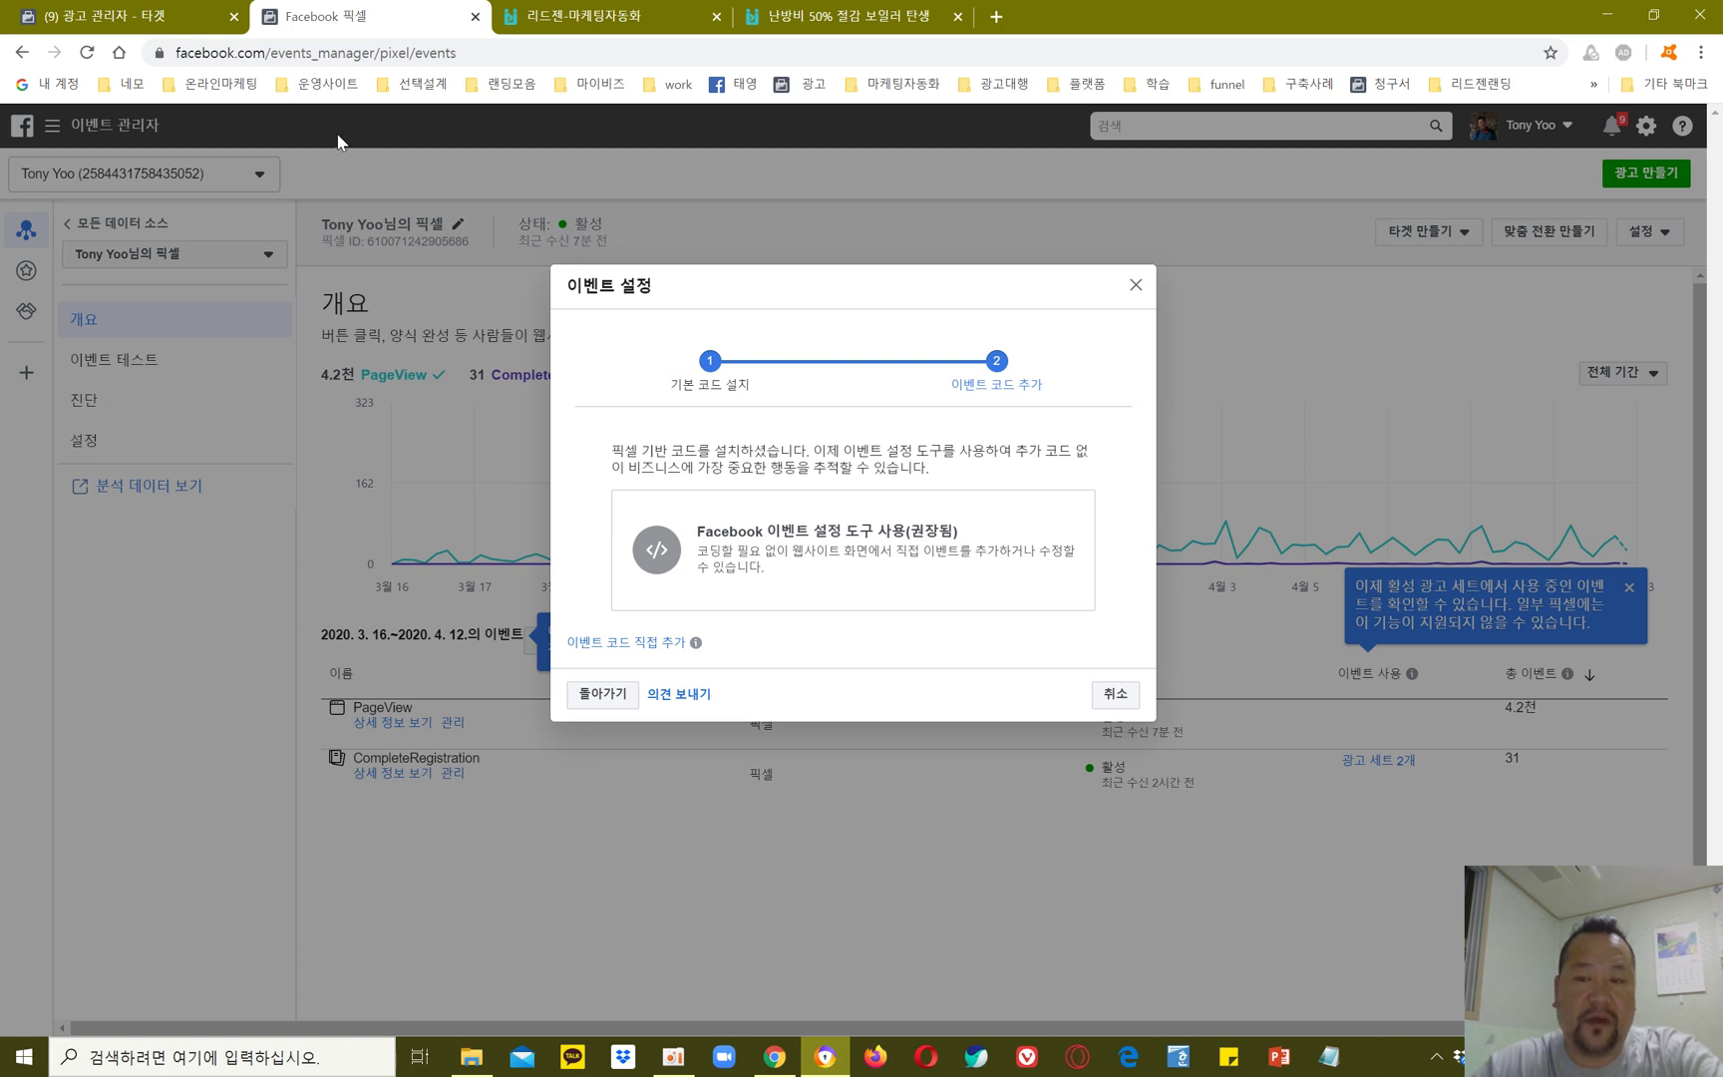
Step: Open the Ads Manager campaign list and look at the 전환 objective for a new campaign without creating one
left_click(175, 22)
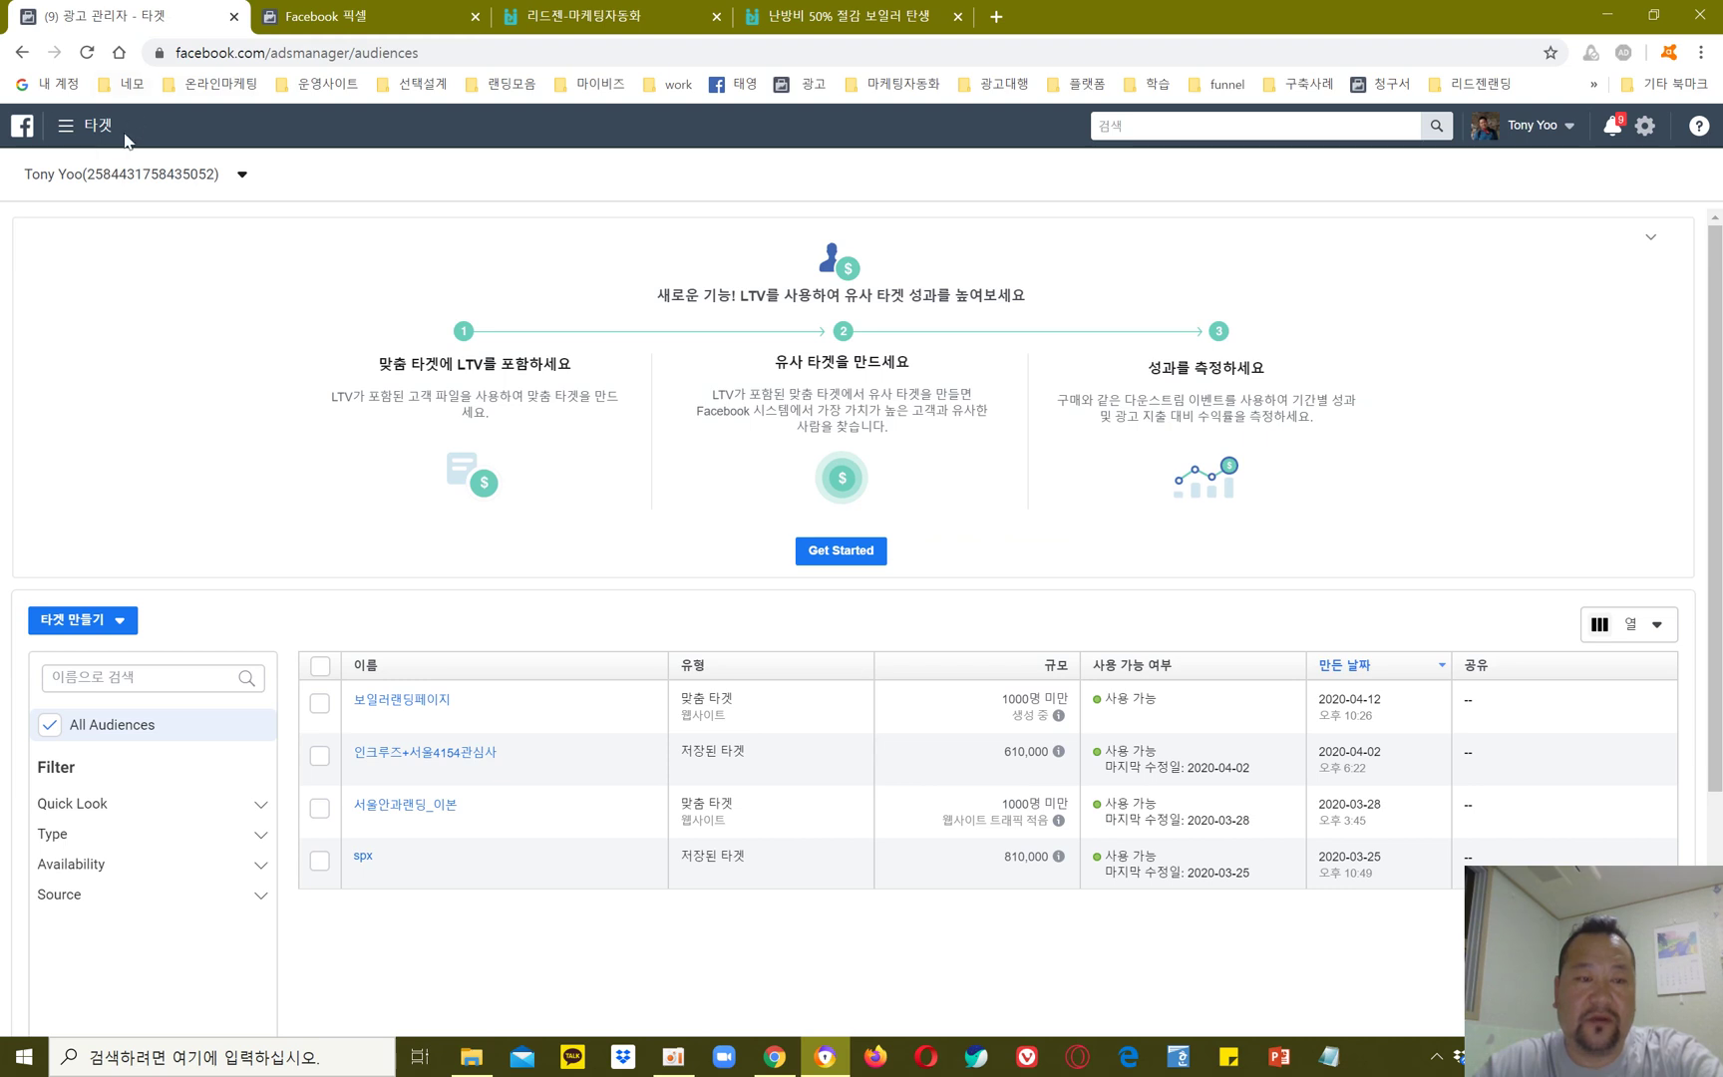
left_click(98, 135)
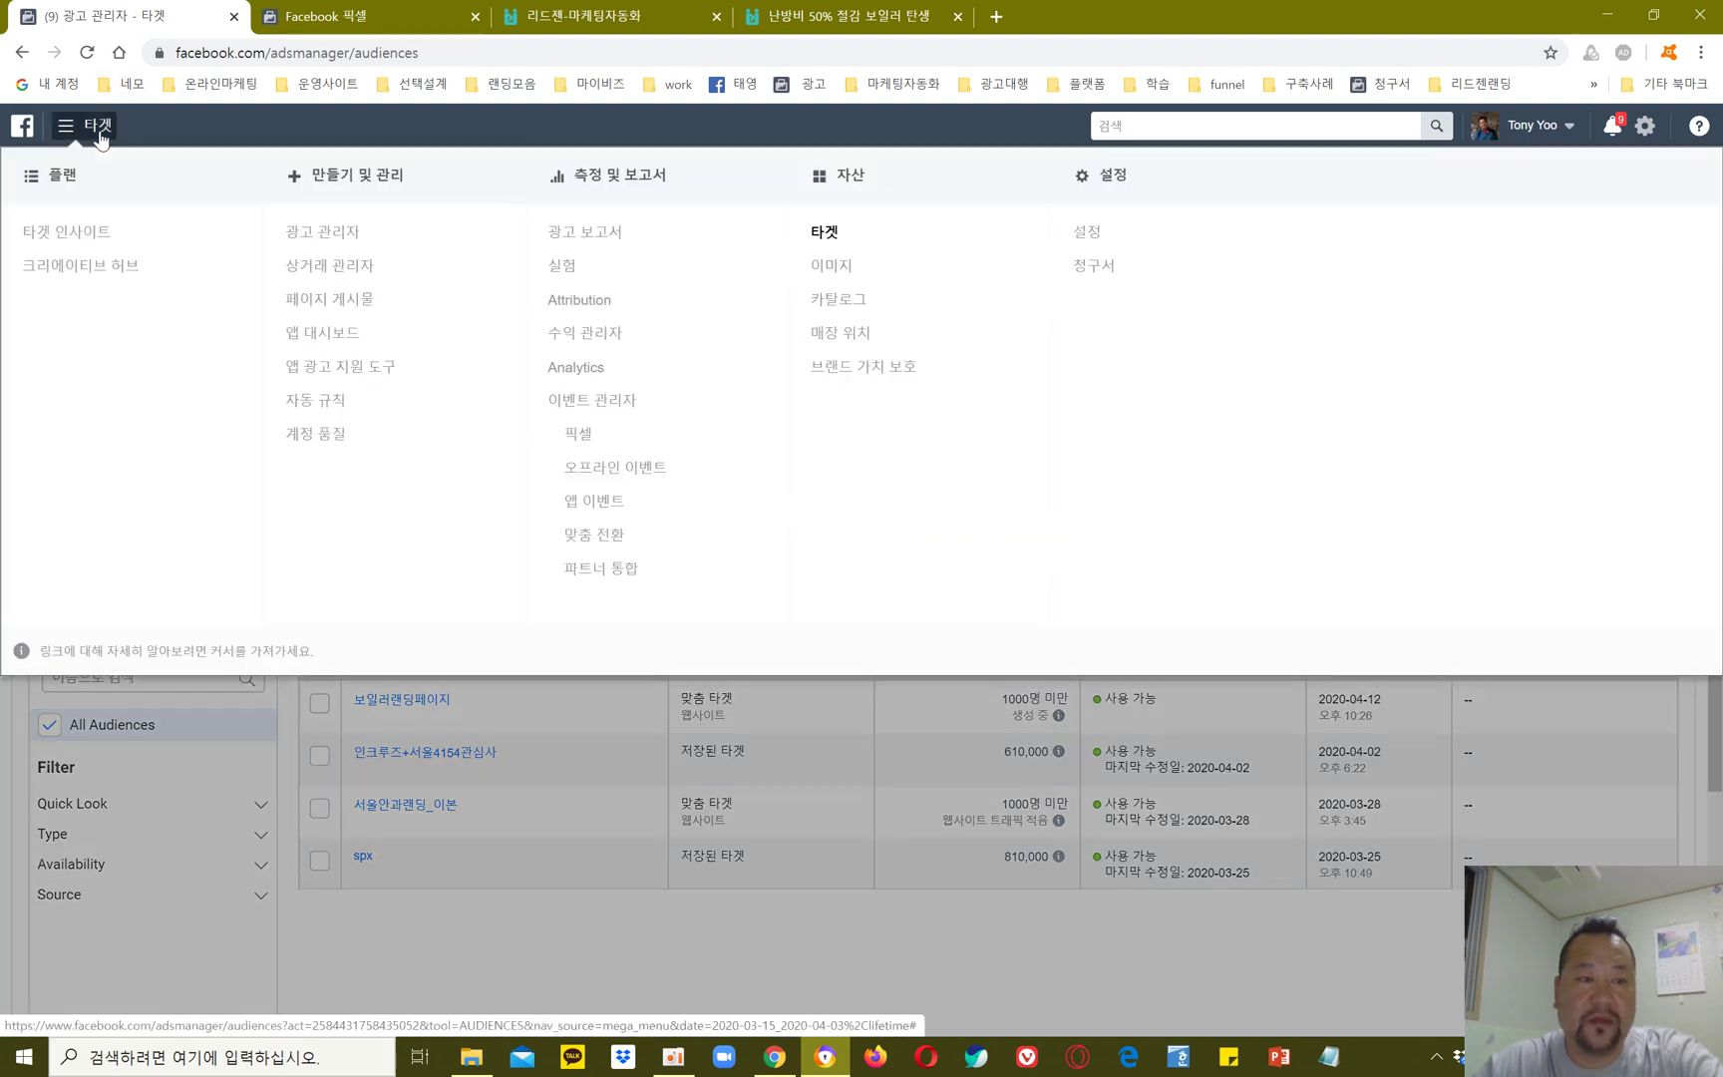
left_click(349, 240)
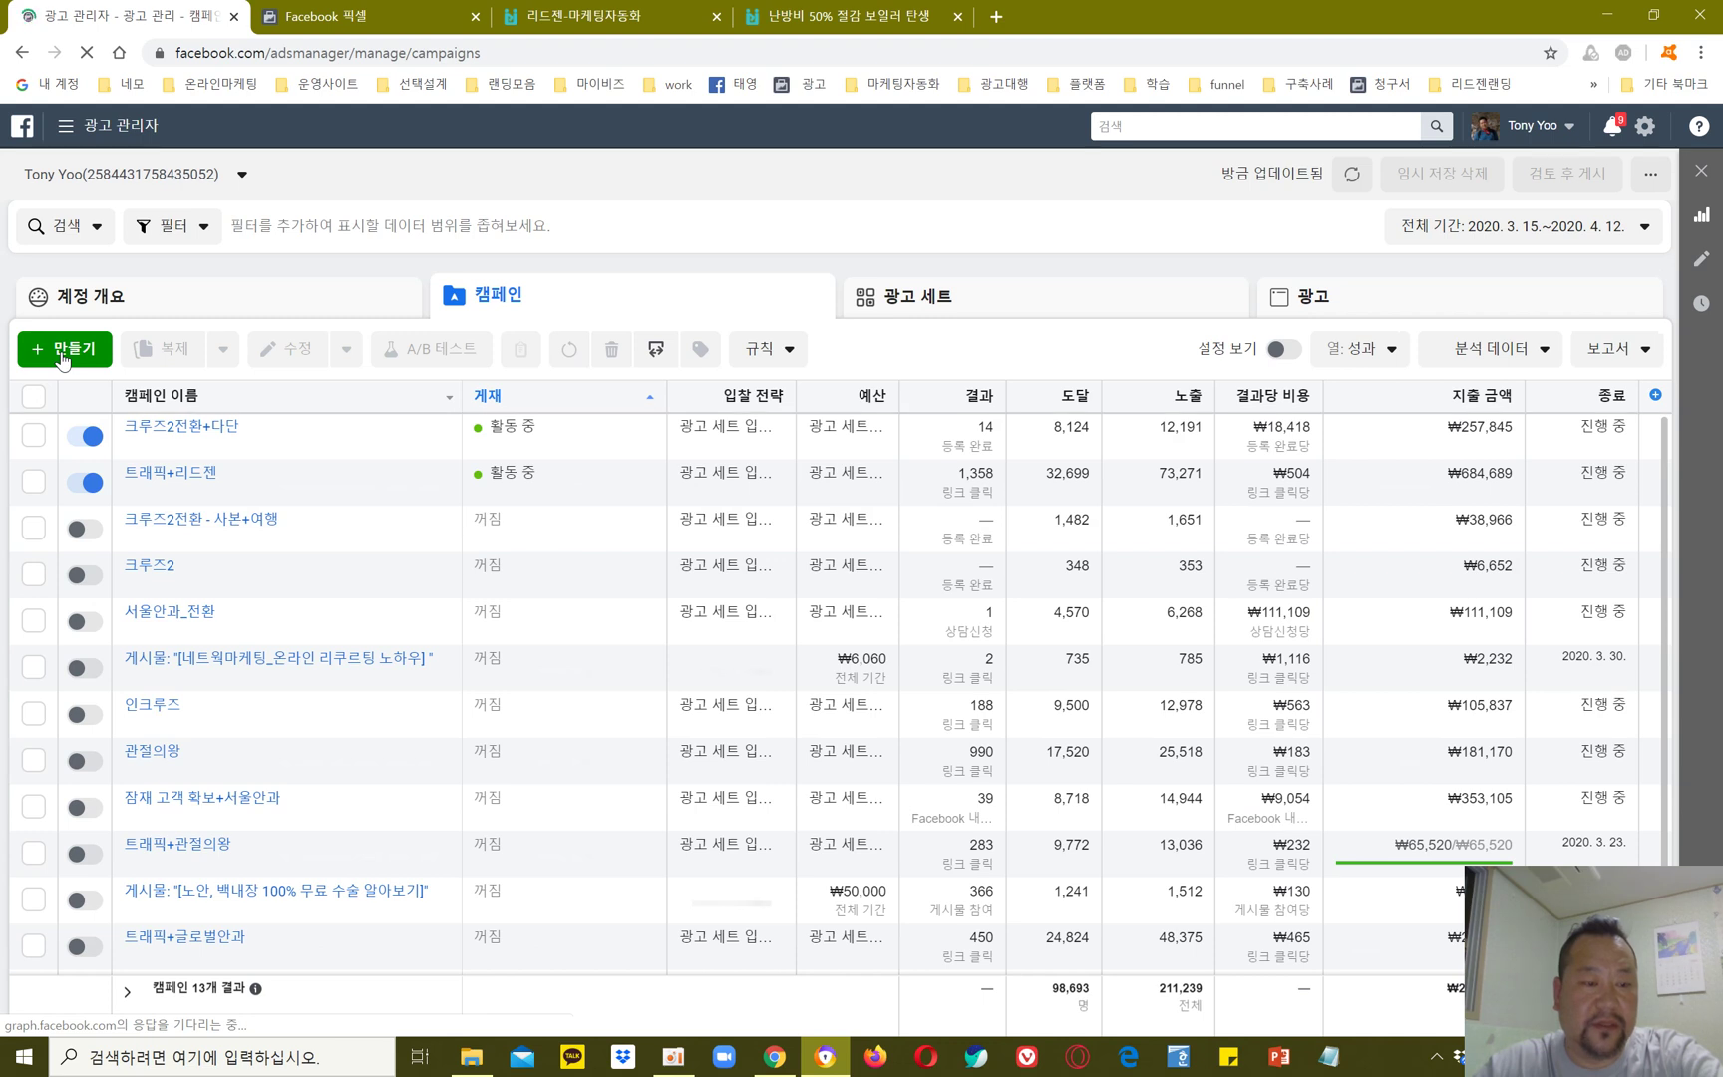
left_click(62, 353)
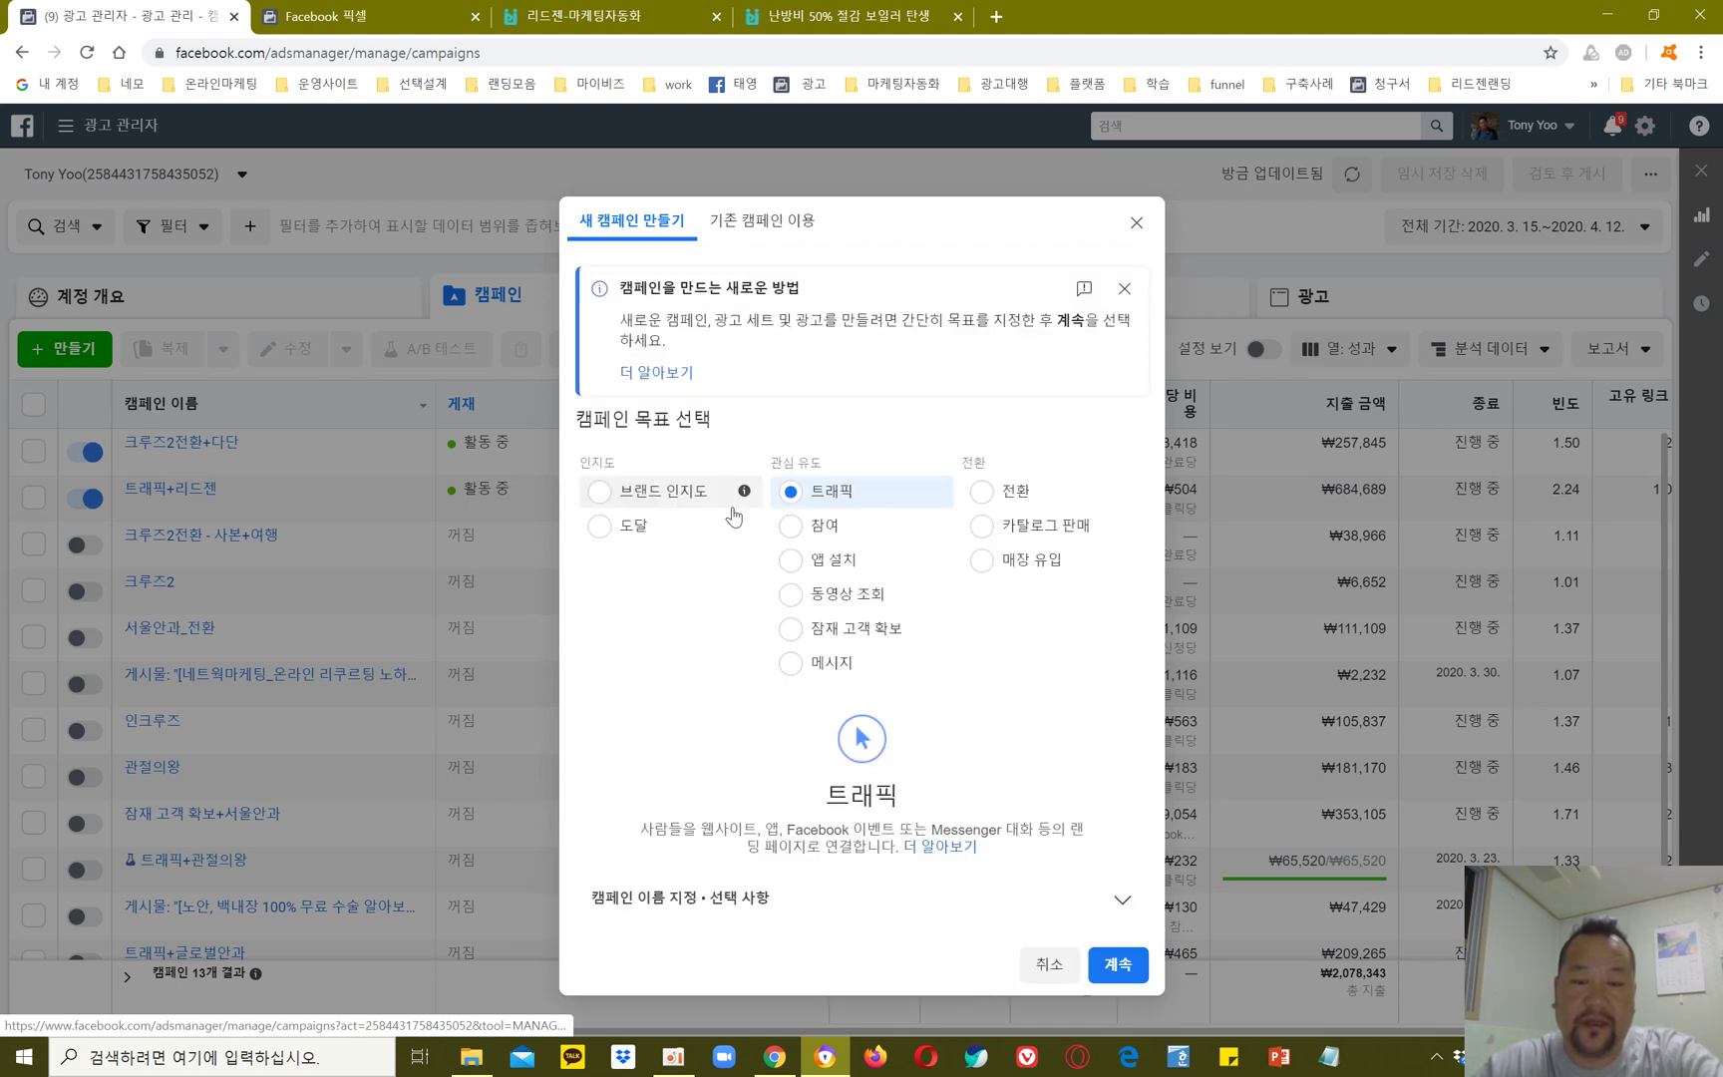
left_click(1018, 494)
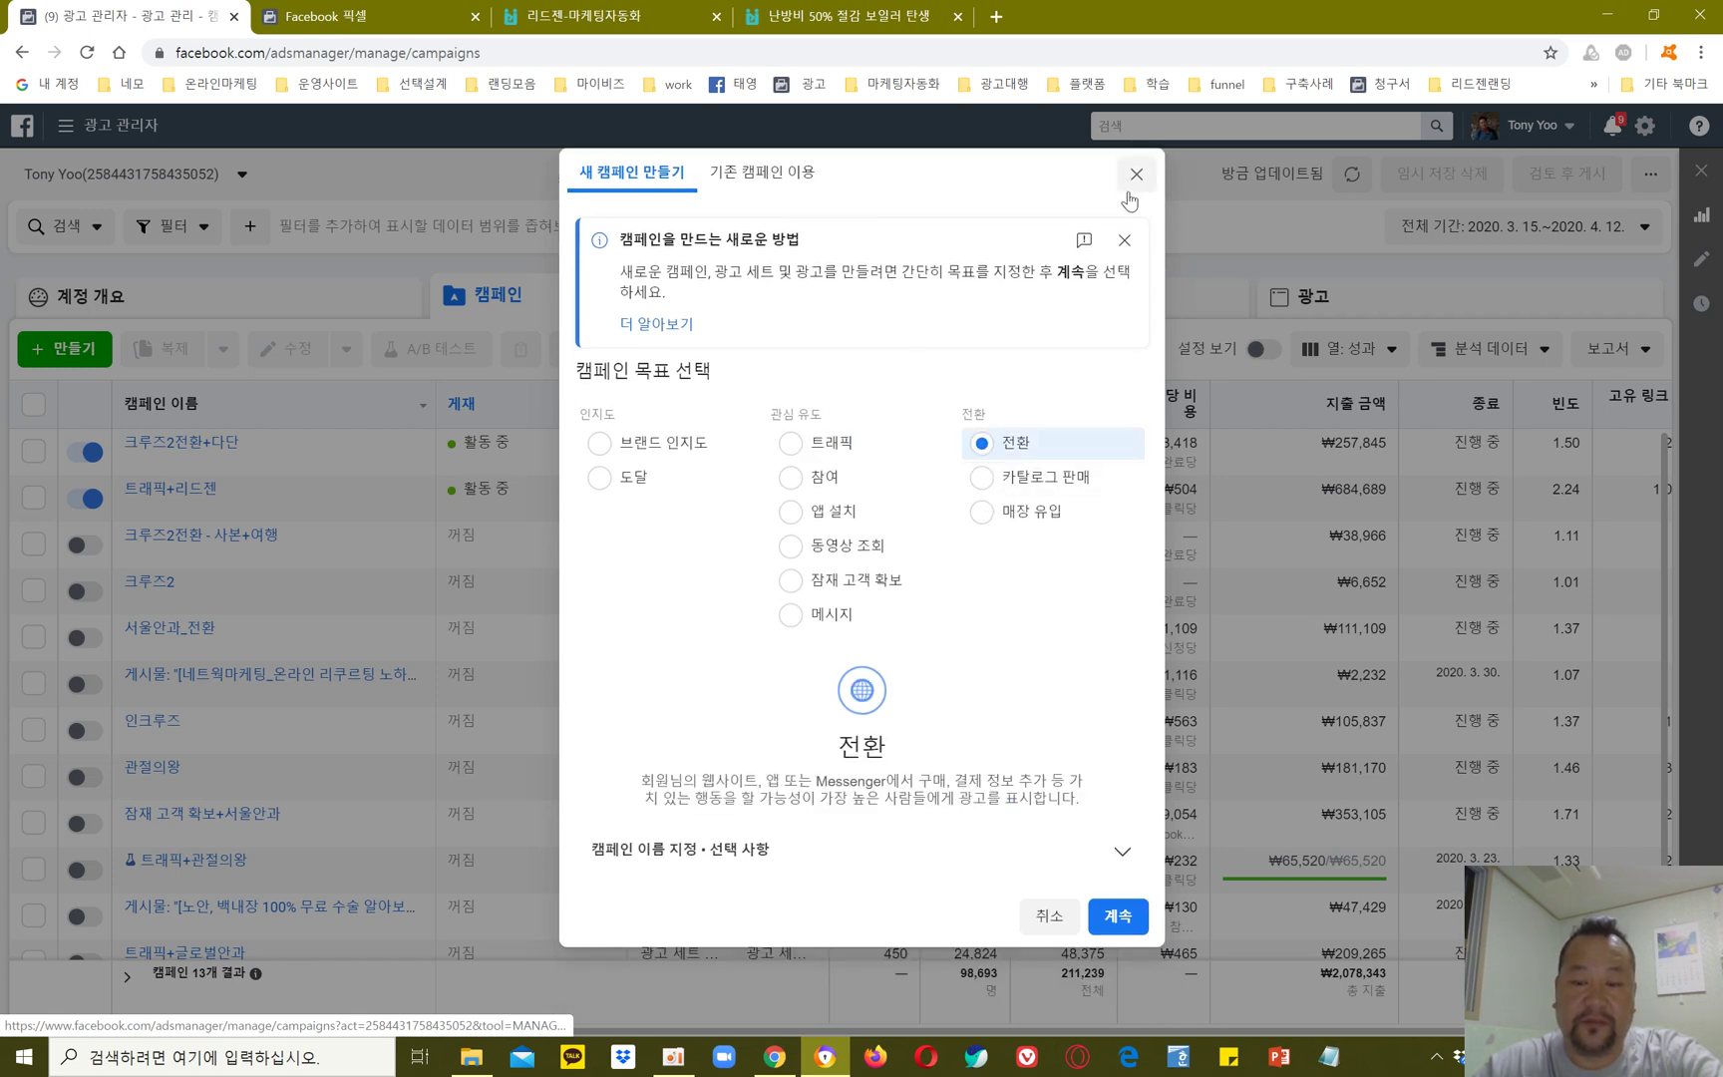
left_click(1136, 175)
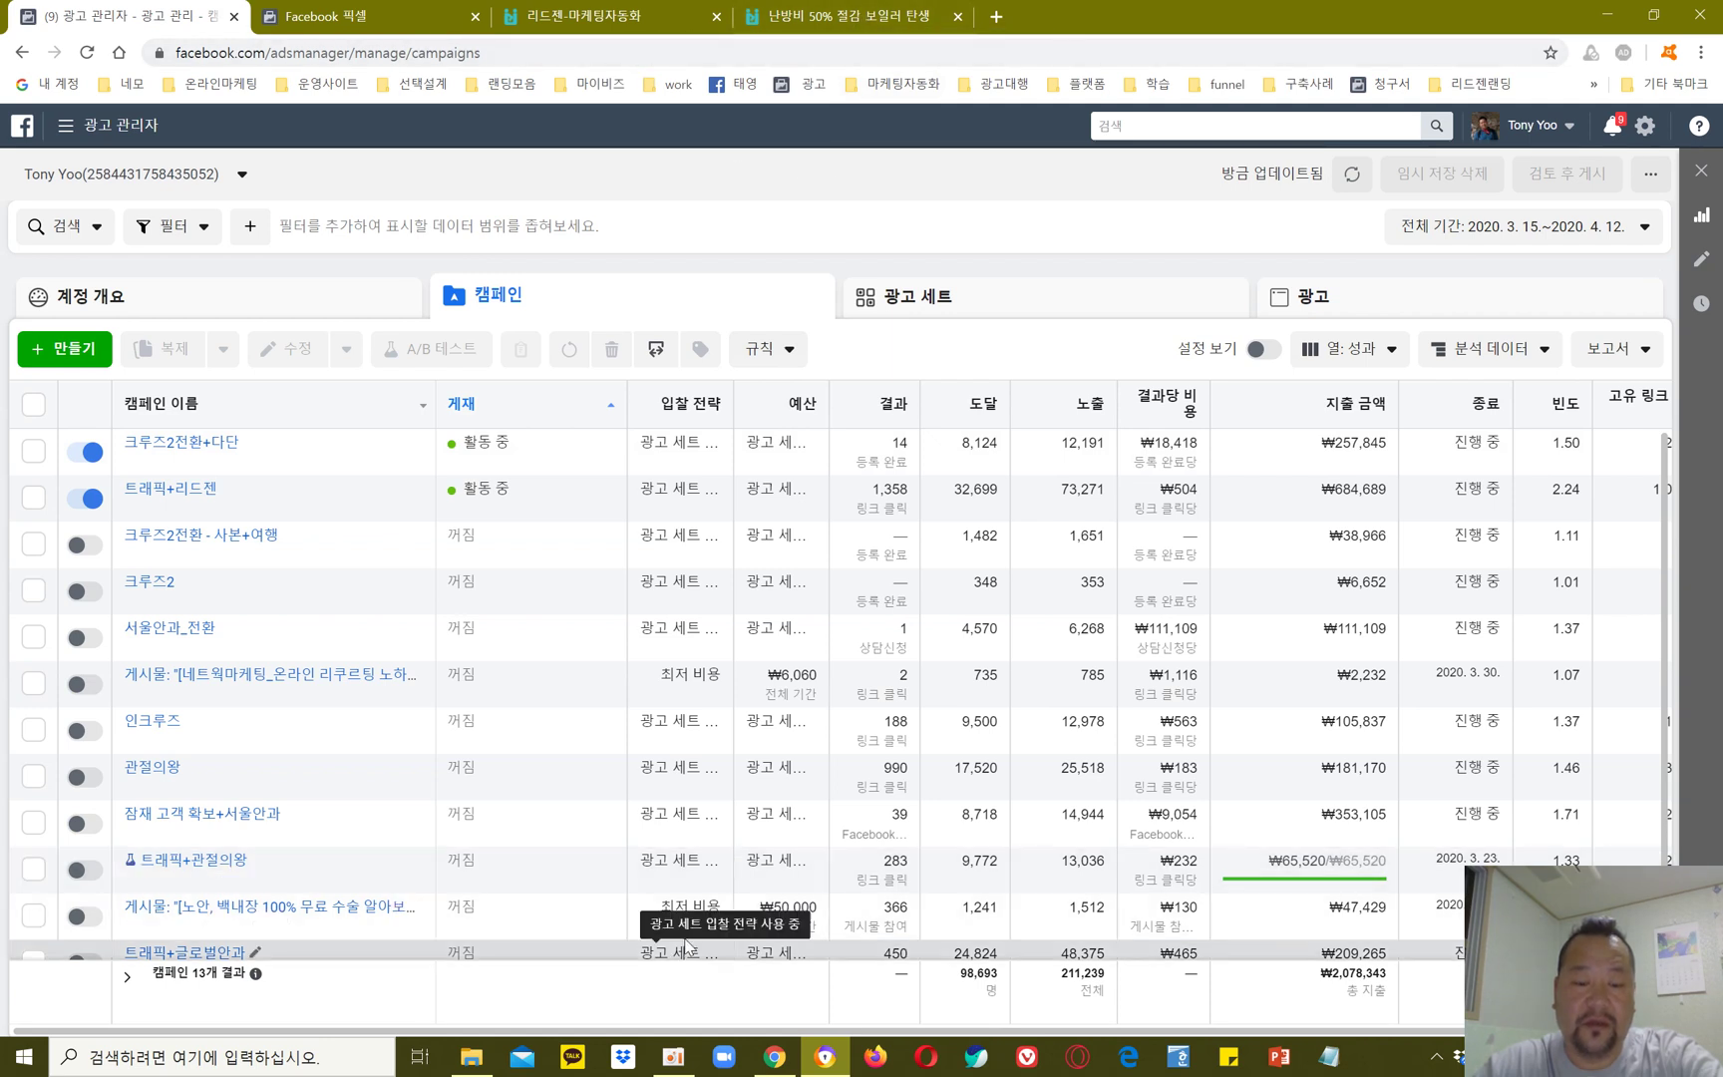
mouse_move(791, 1065)
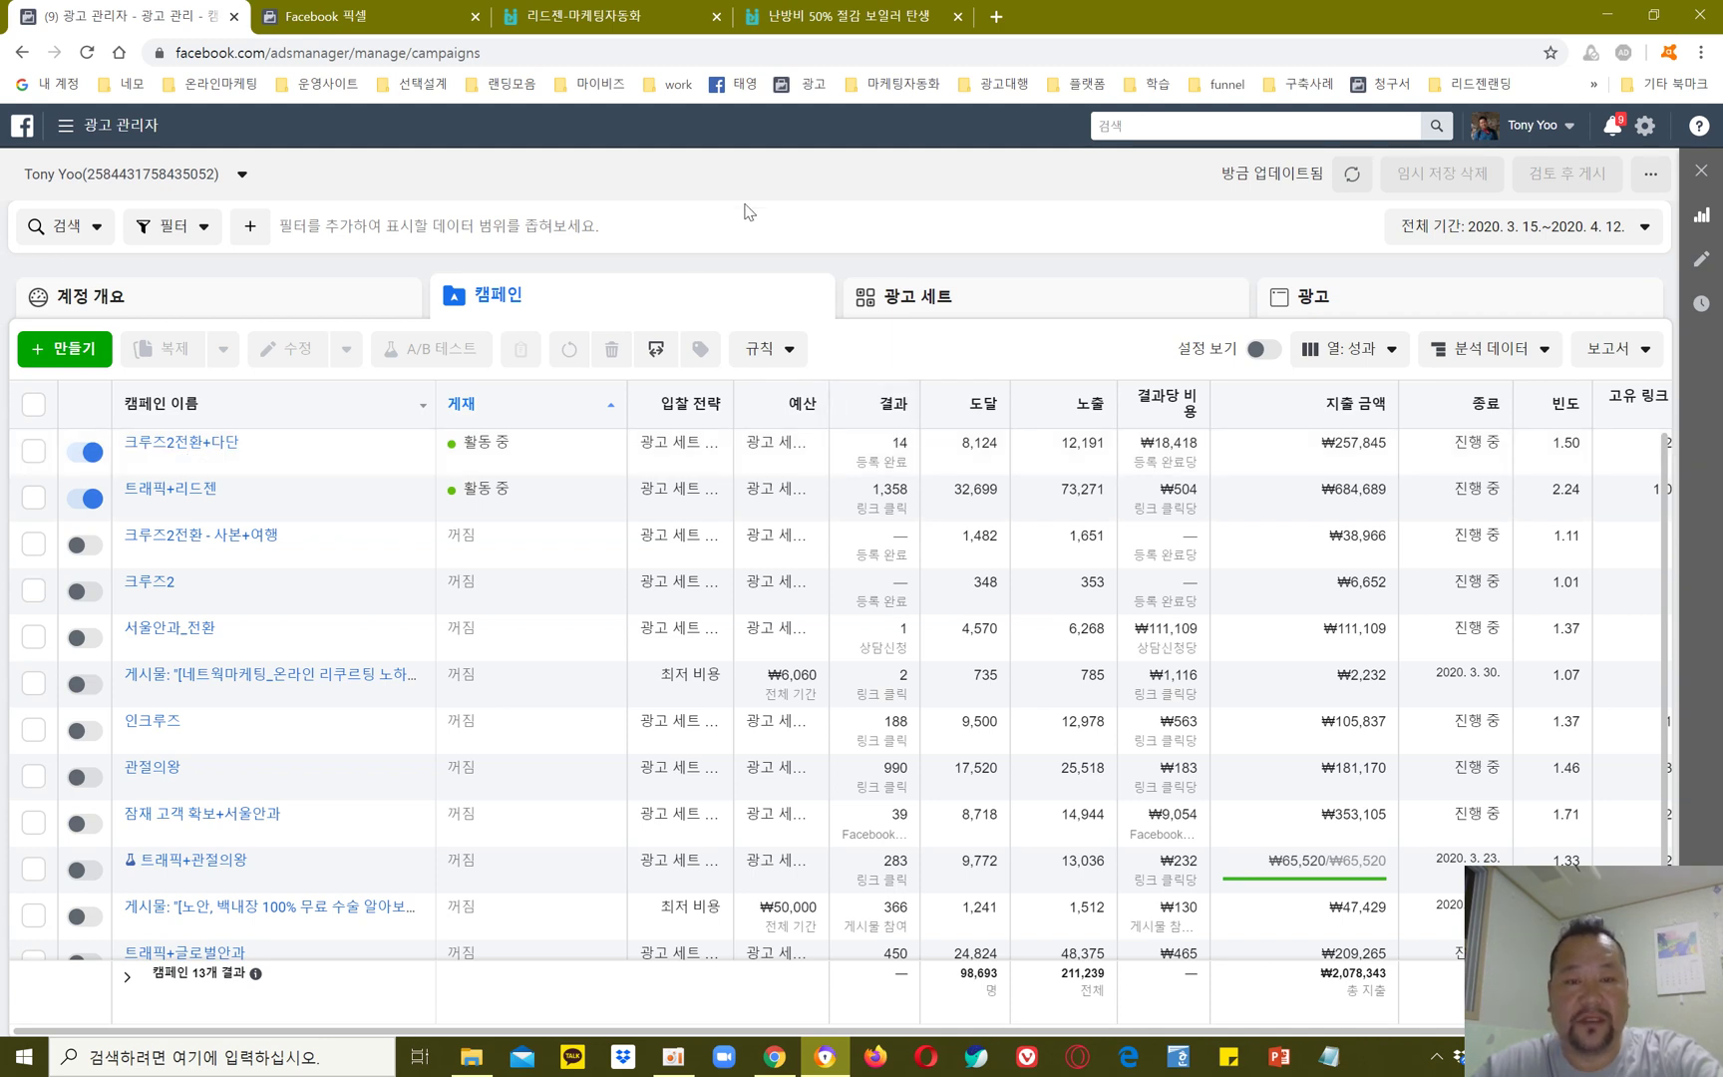
Step: Return to the Facebook pixel event setup, choose to add event code manually and expand the 등록 완료 event's code
left_click(380, 15)
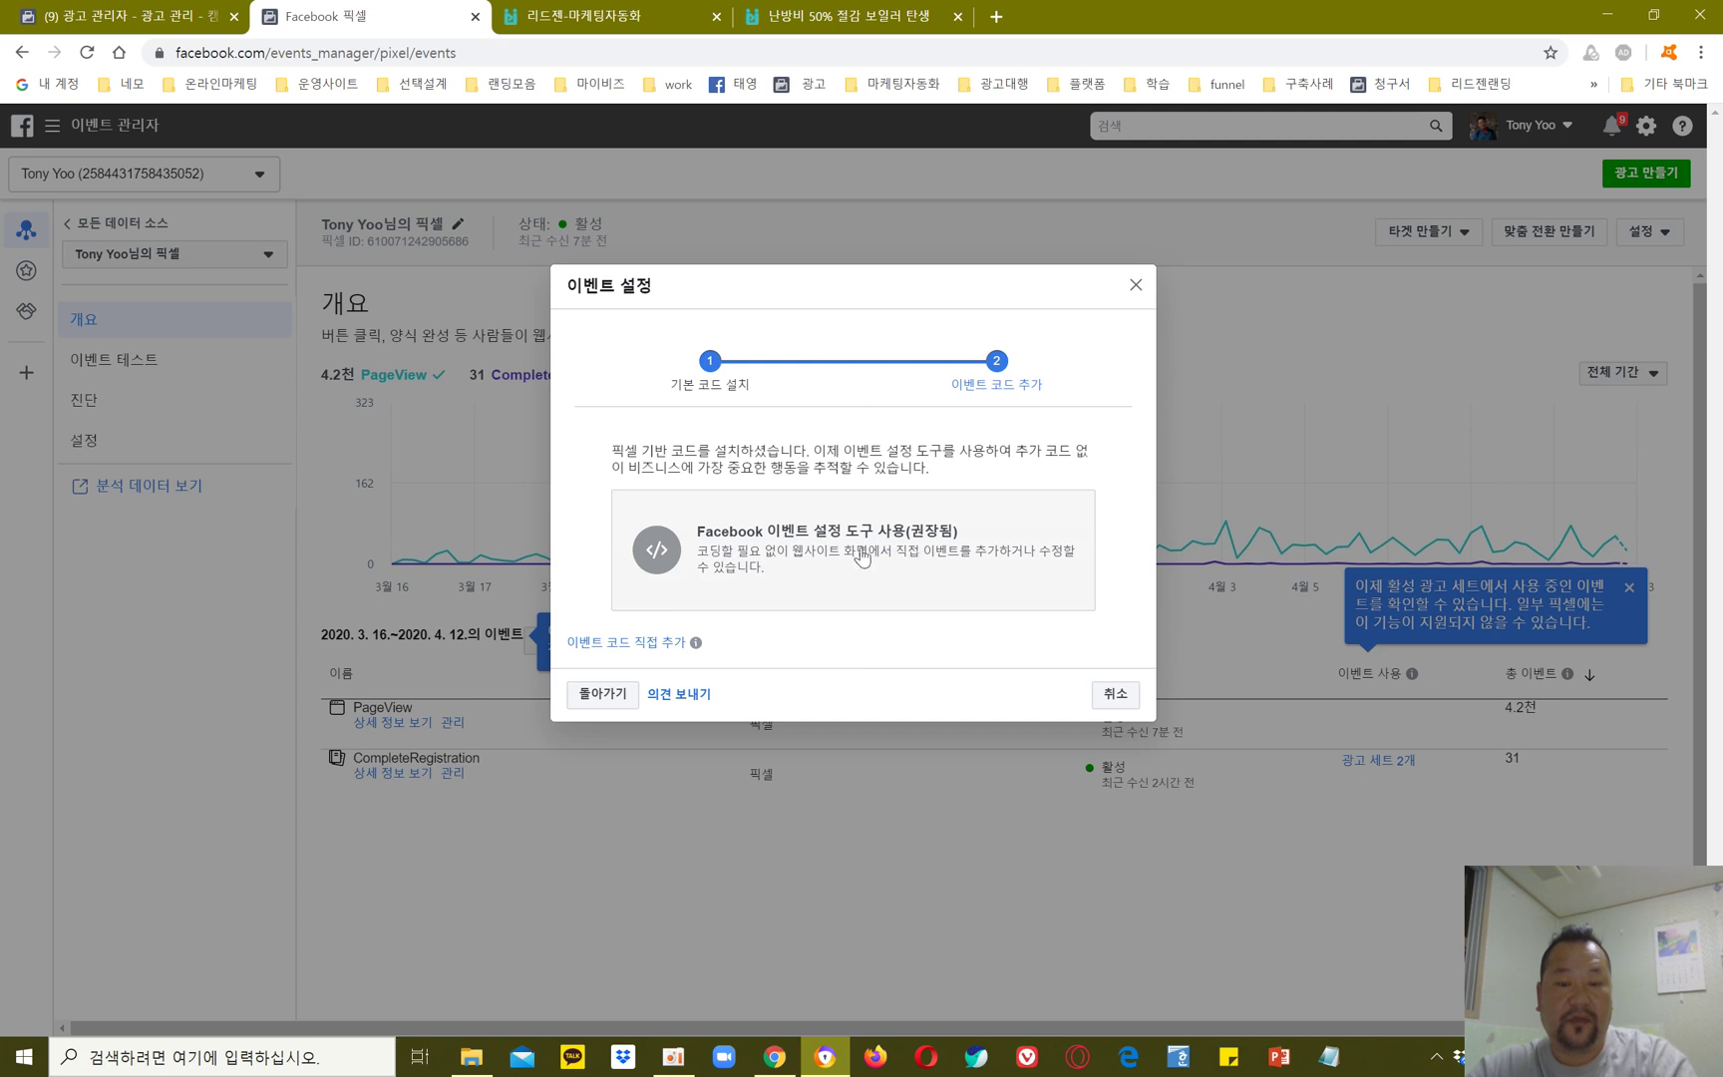
left_click(635, 644)
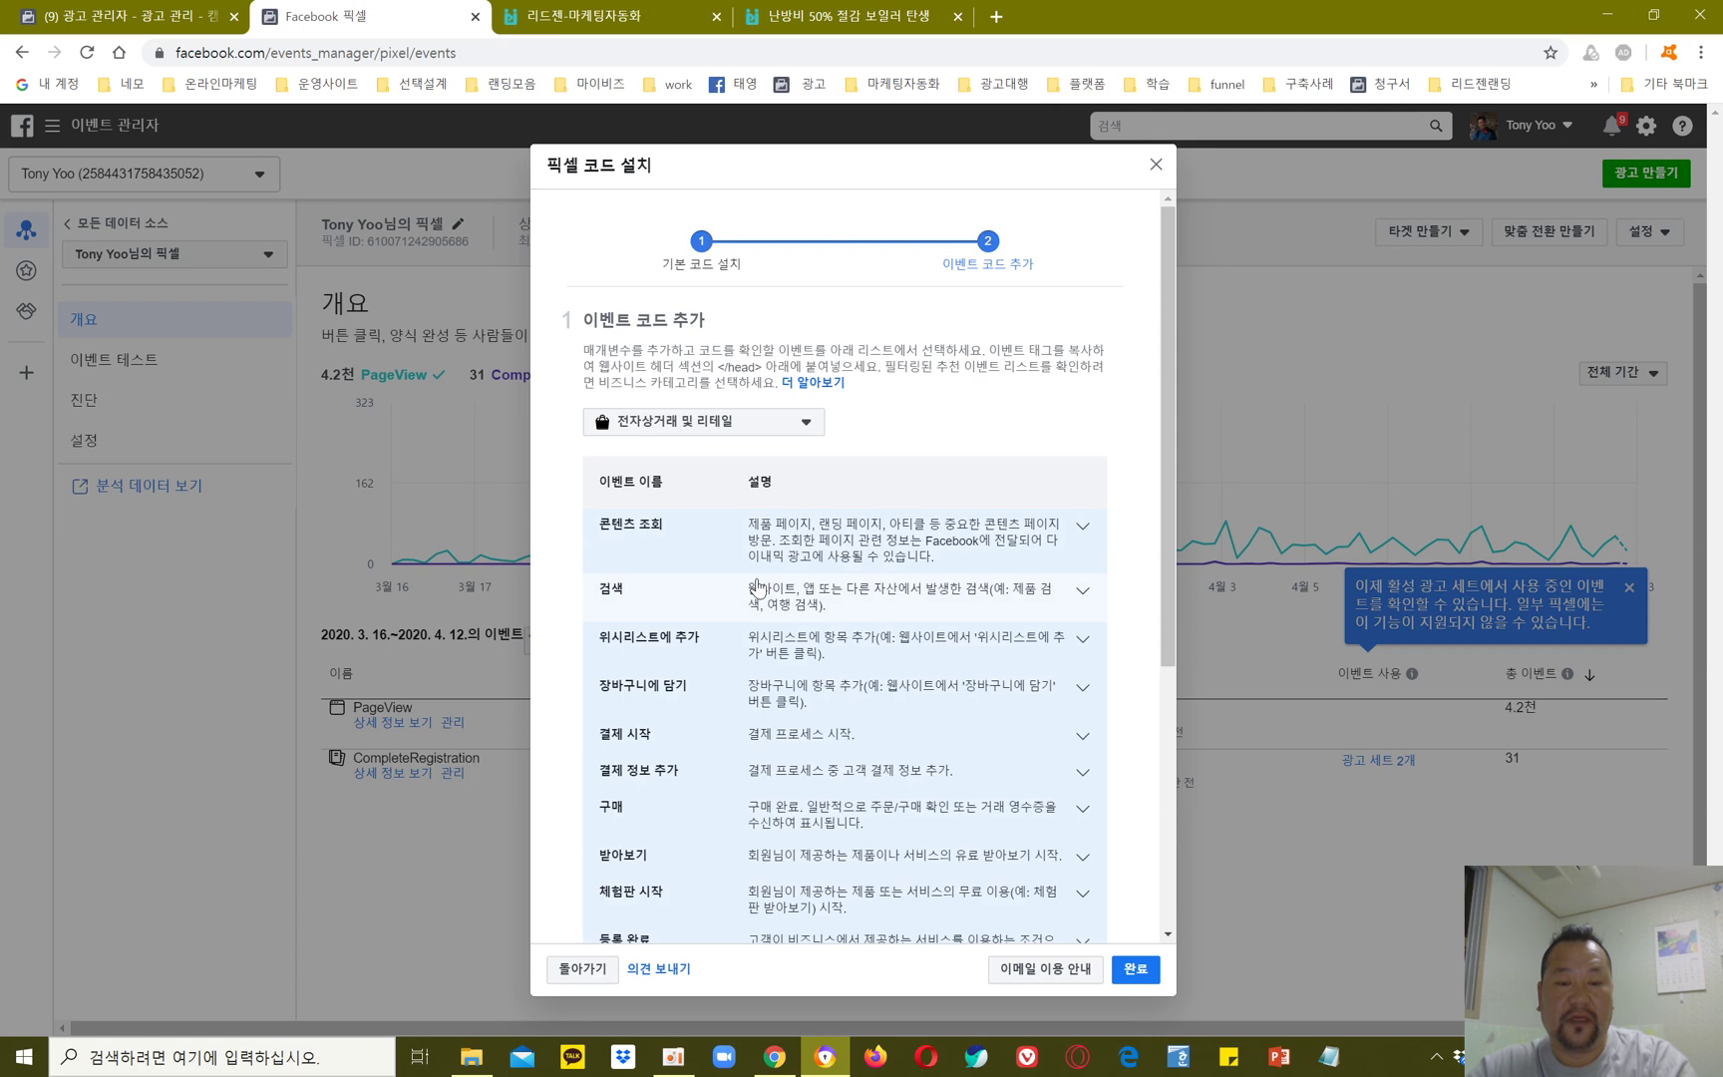
scroll(758, 587, "down", 1)
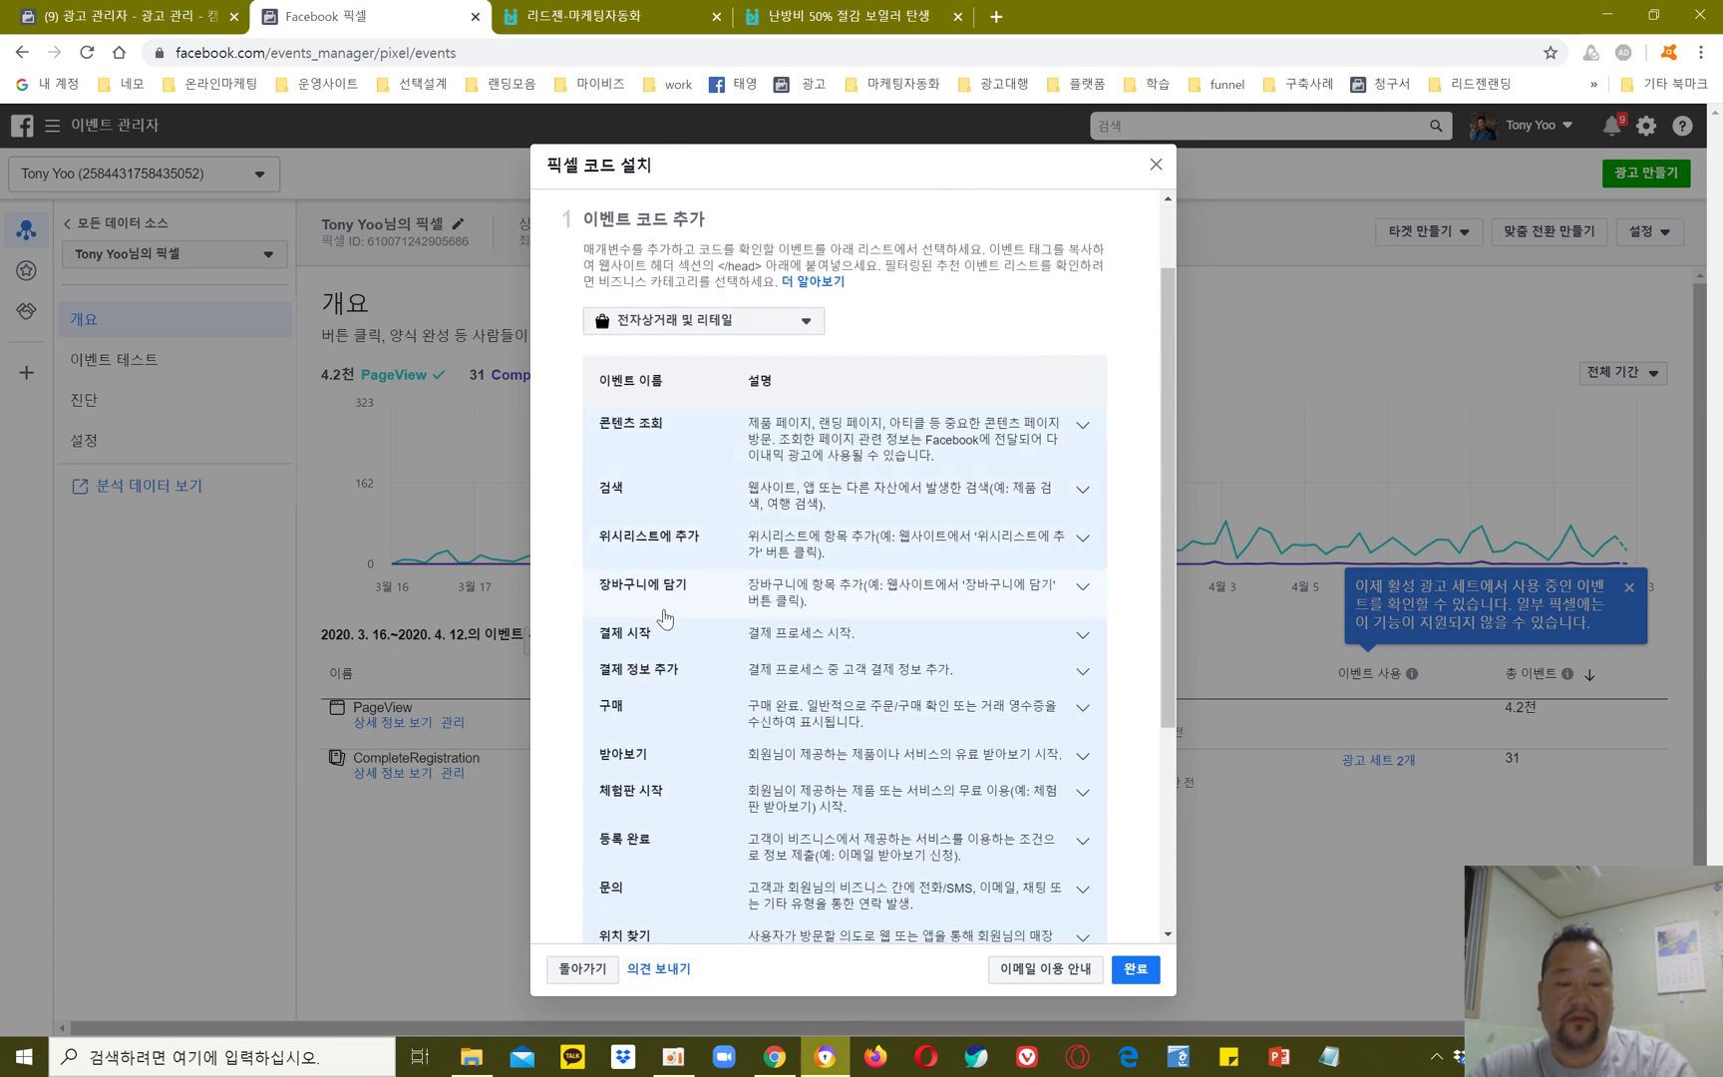
scroll(665, 619, "down", 3)
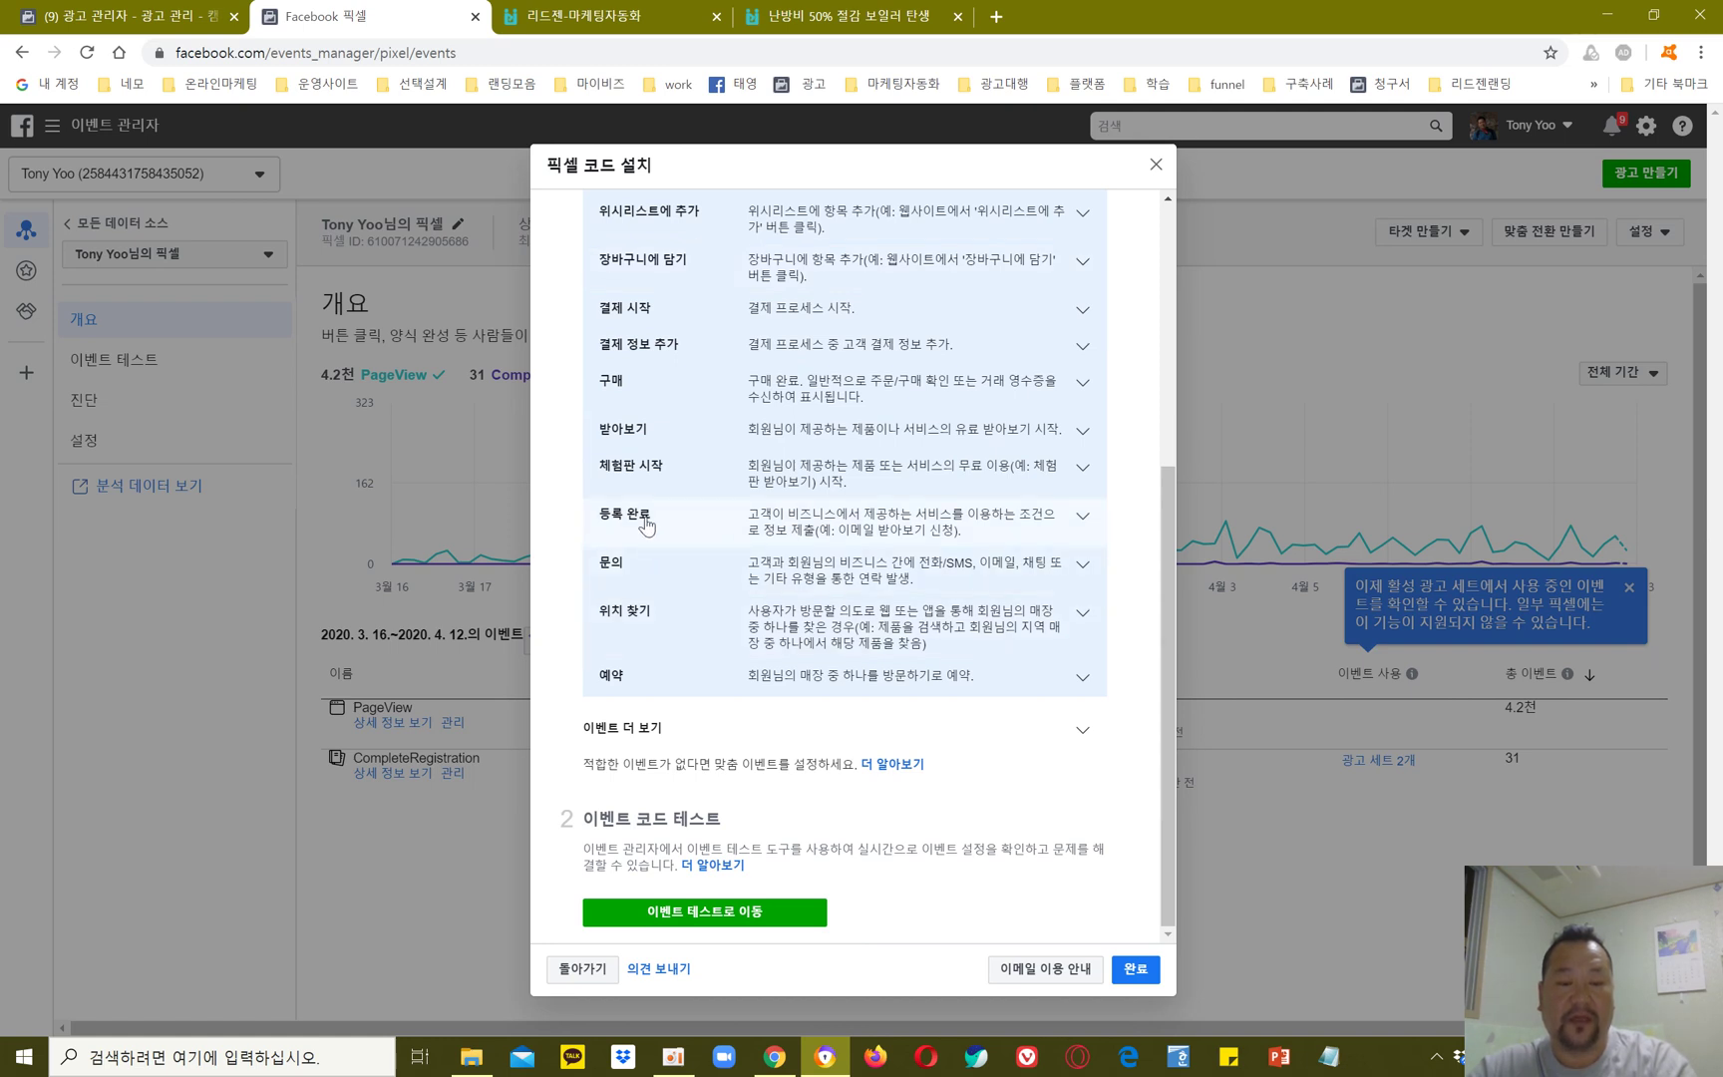
left_click(850, 521)
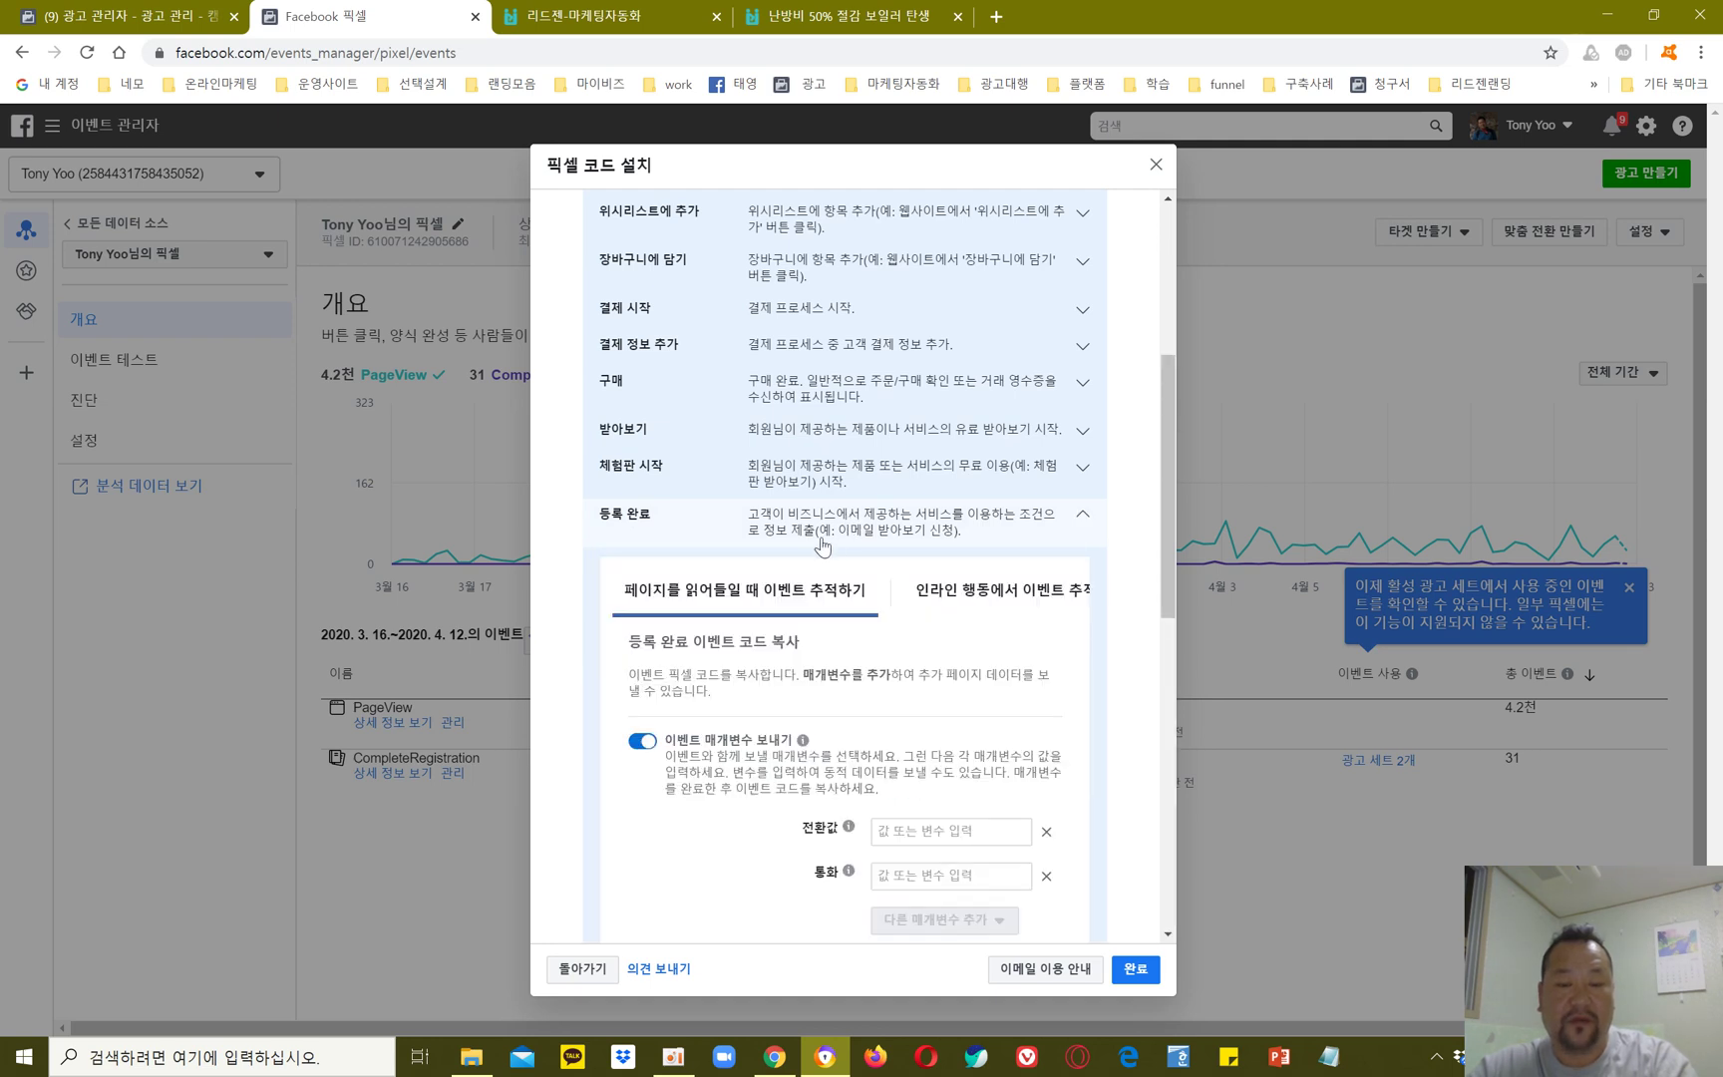
scroll(822, 544, "down", 2)
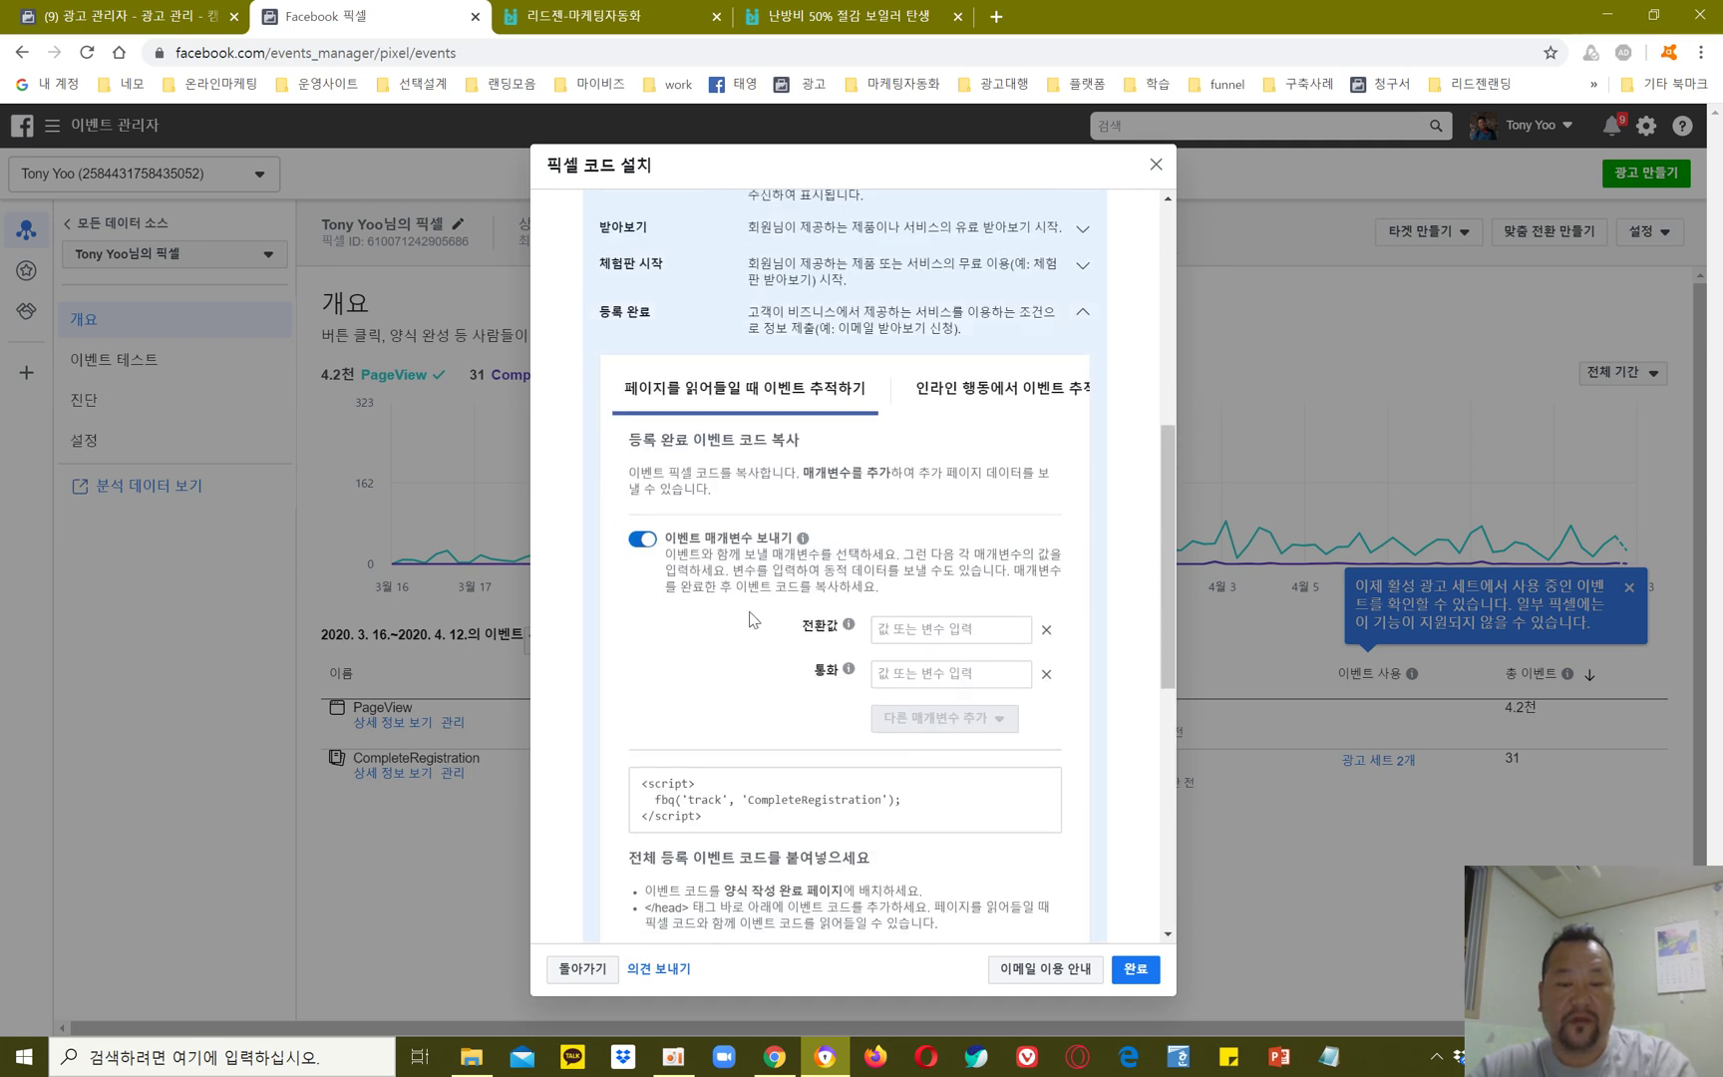
Step: Set the 등록 완료 event's conversion value (전환값) to 50000 and its currency (통화) to krw
left_click(930, 629)
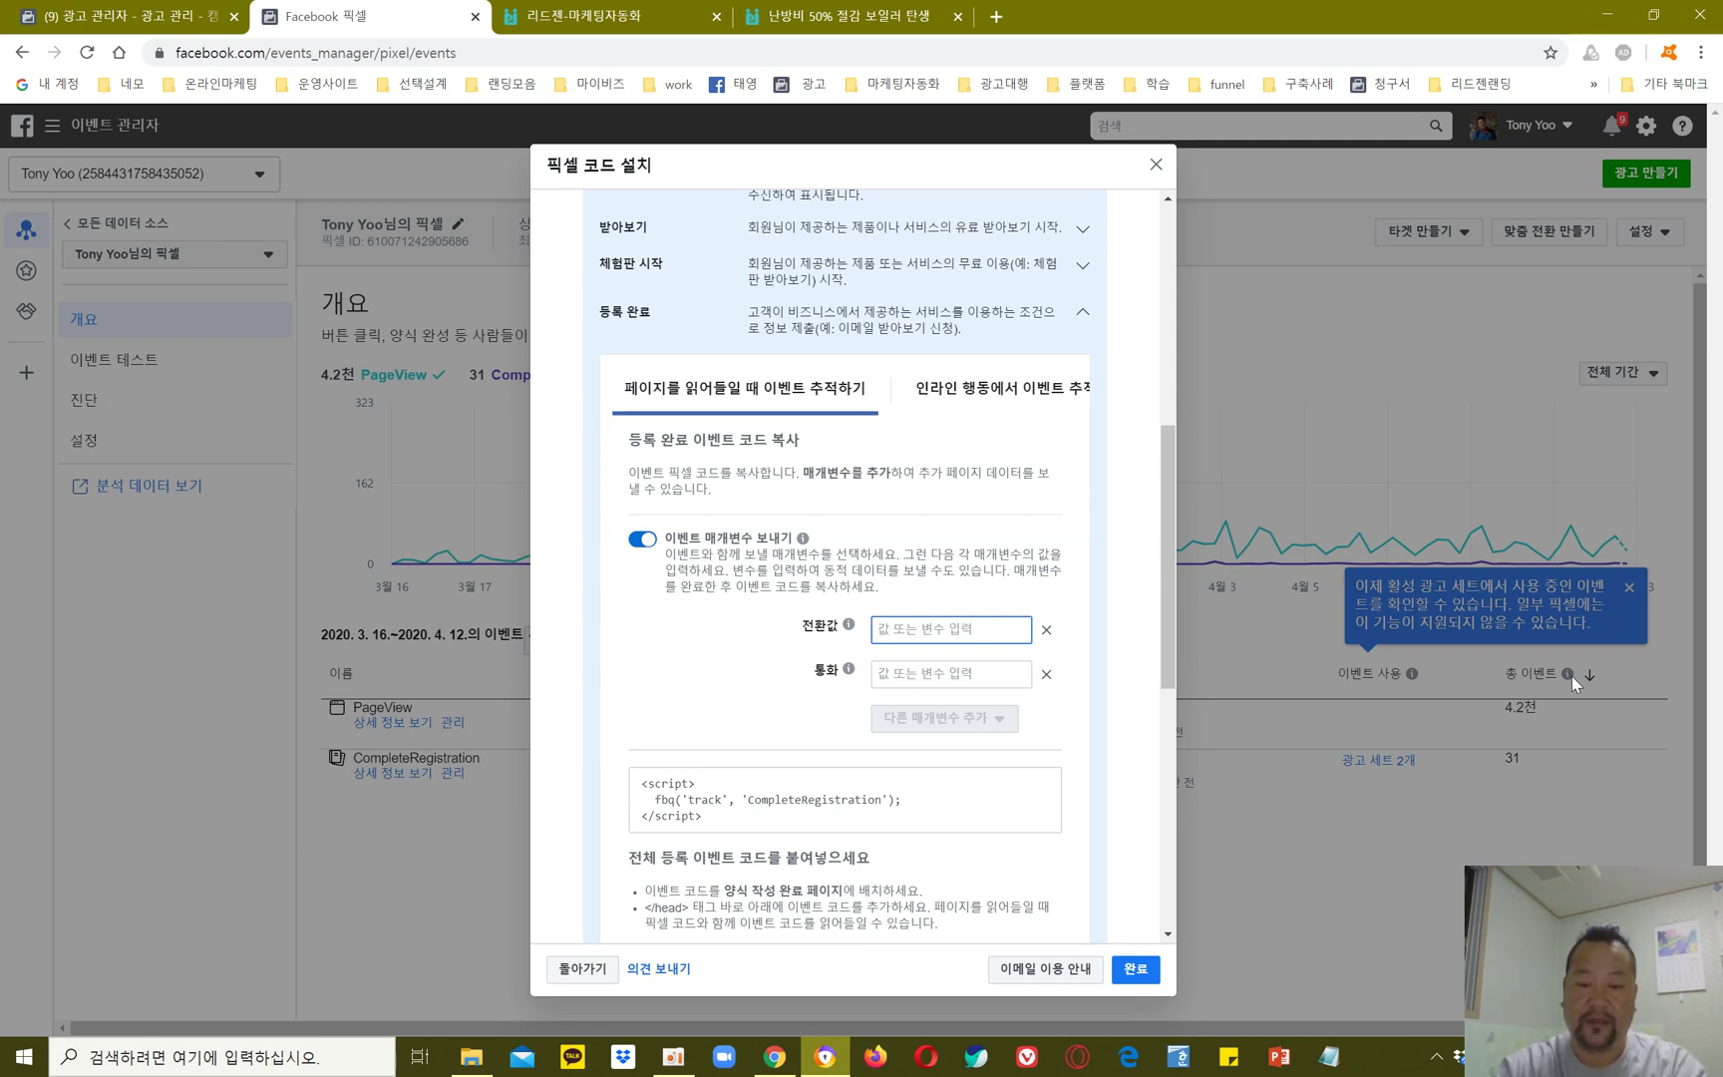
type("50")
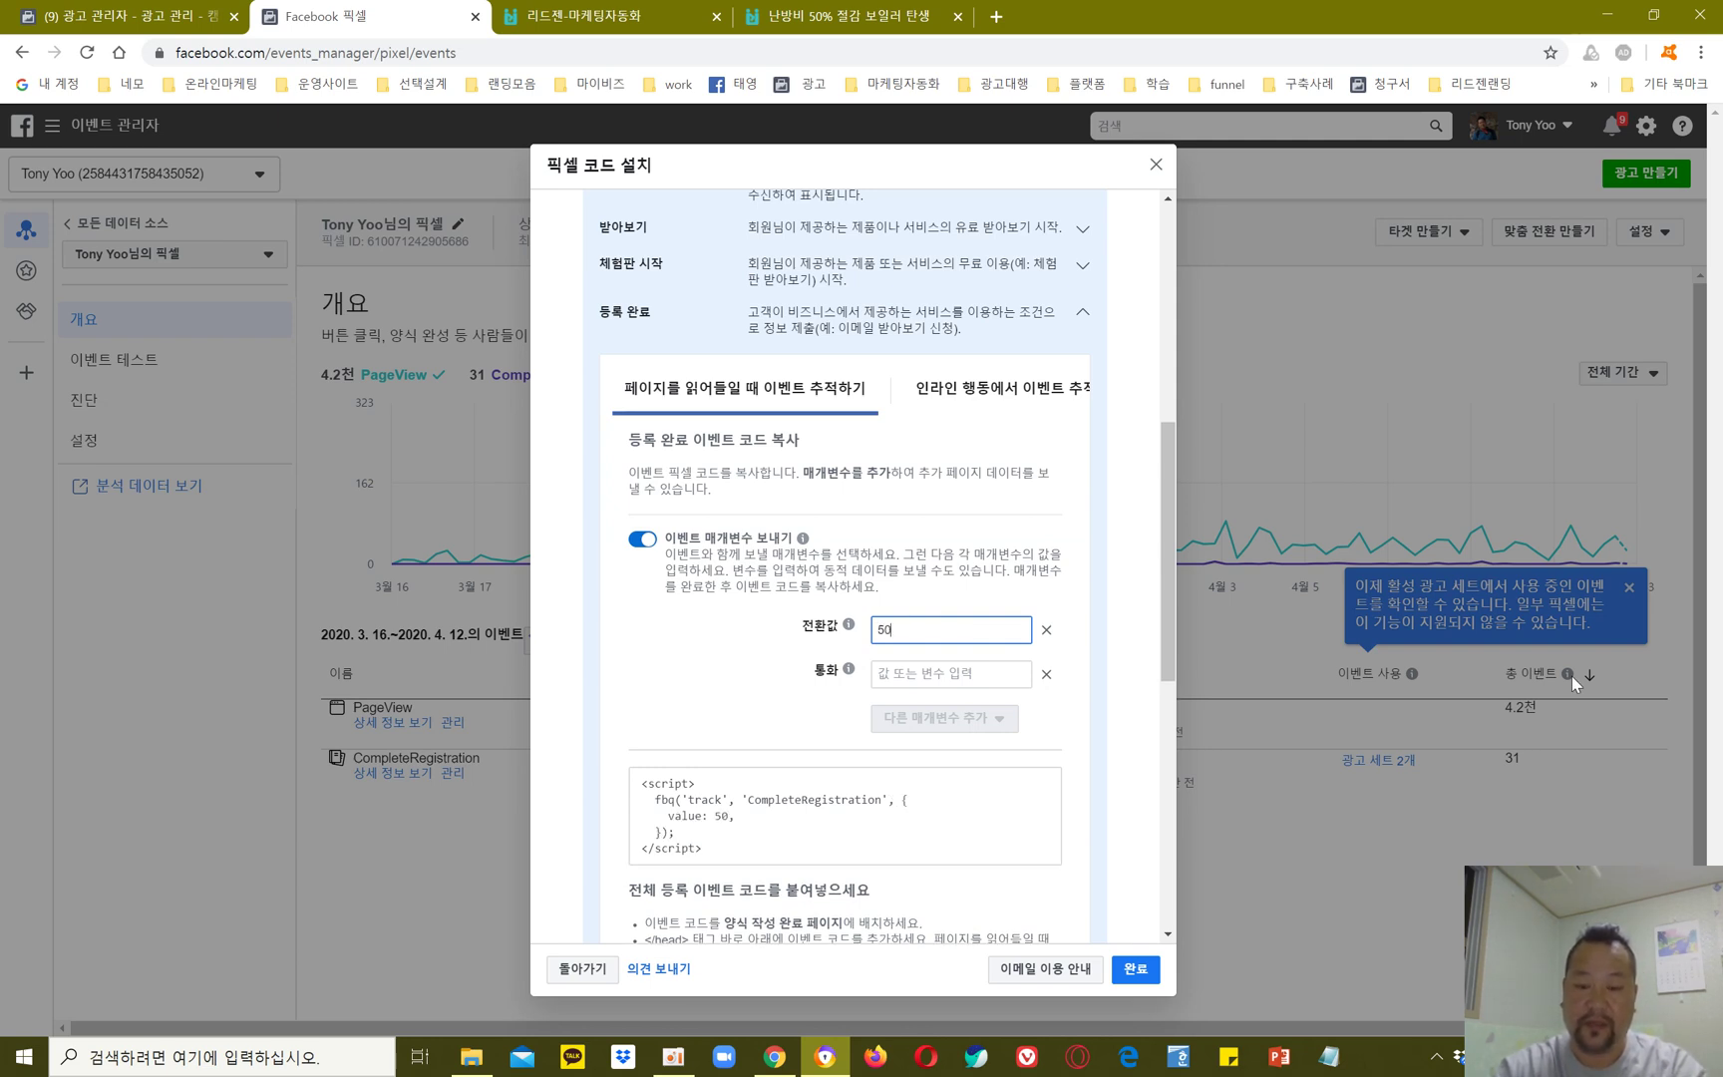
type("000")
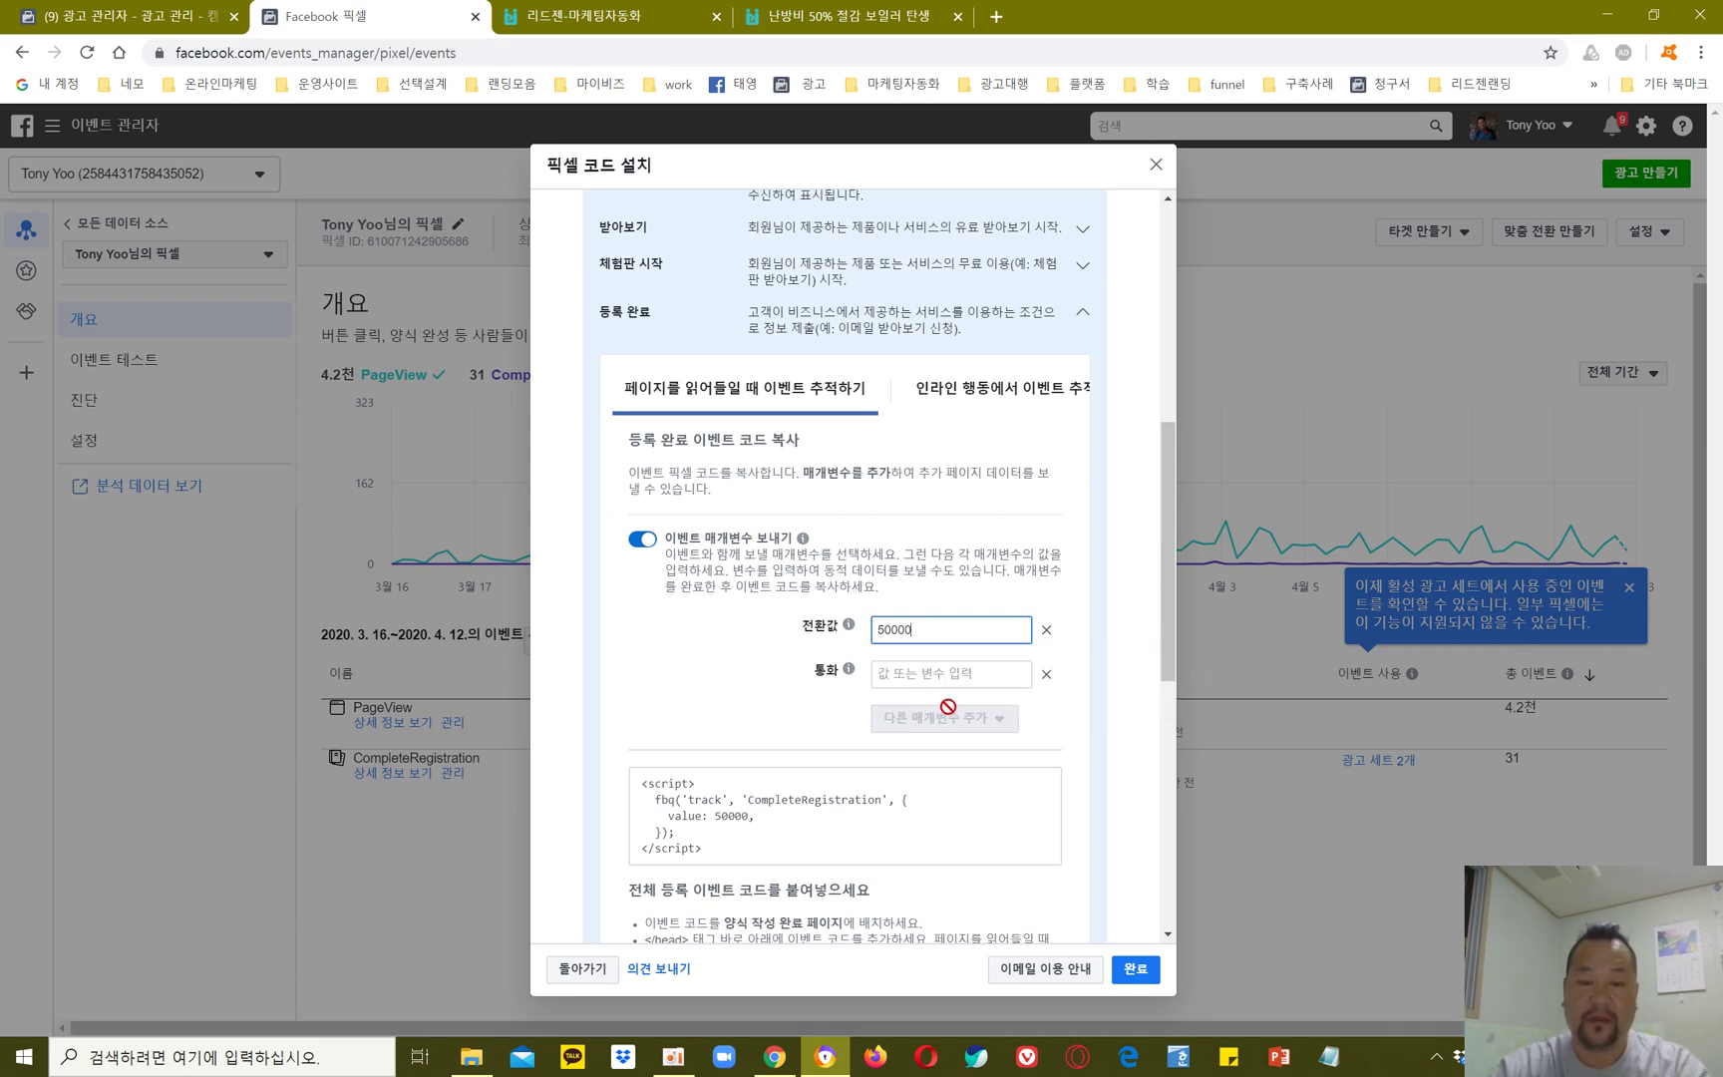
left_click(926, 676)
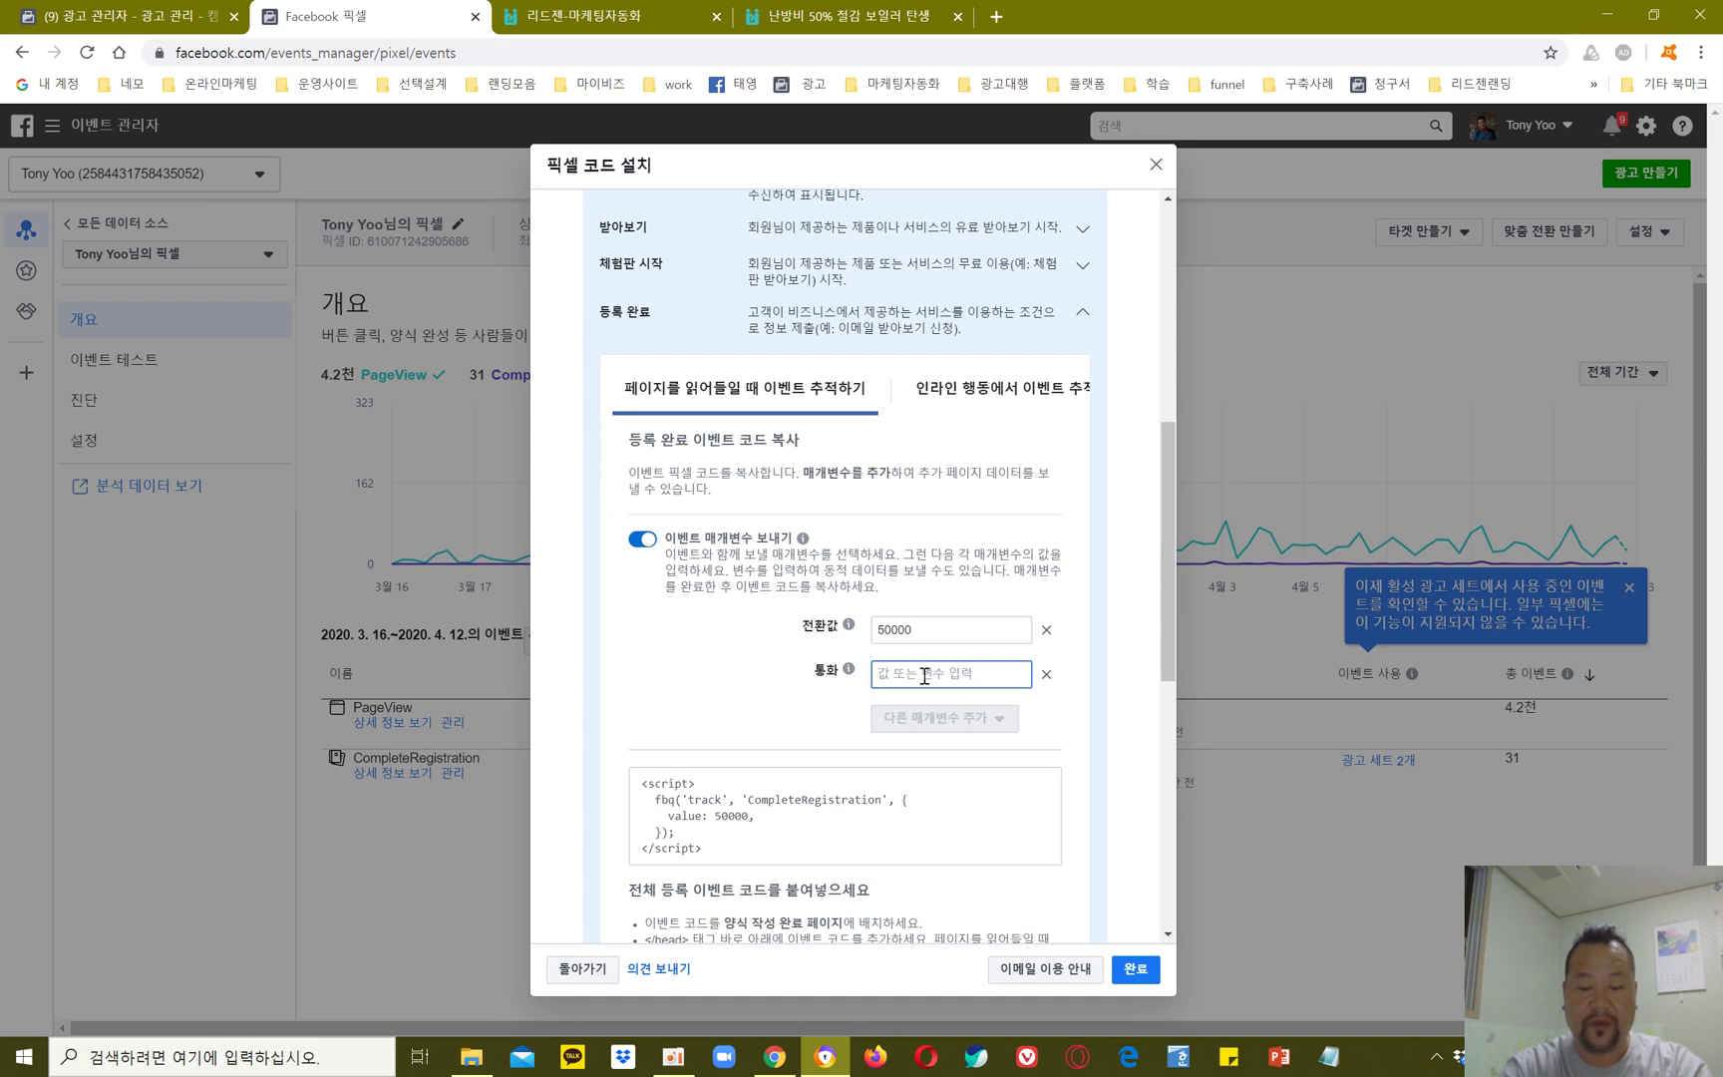
type("ㅏ")
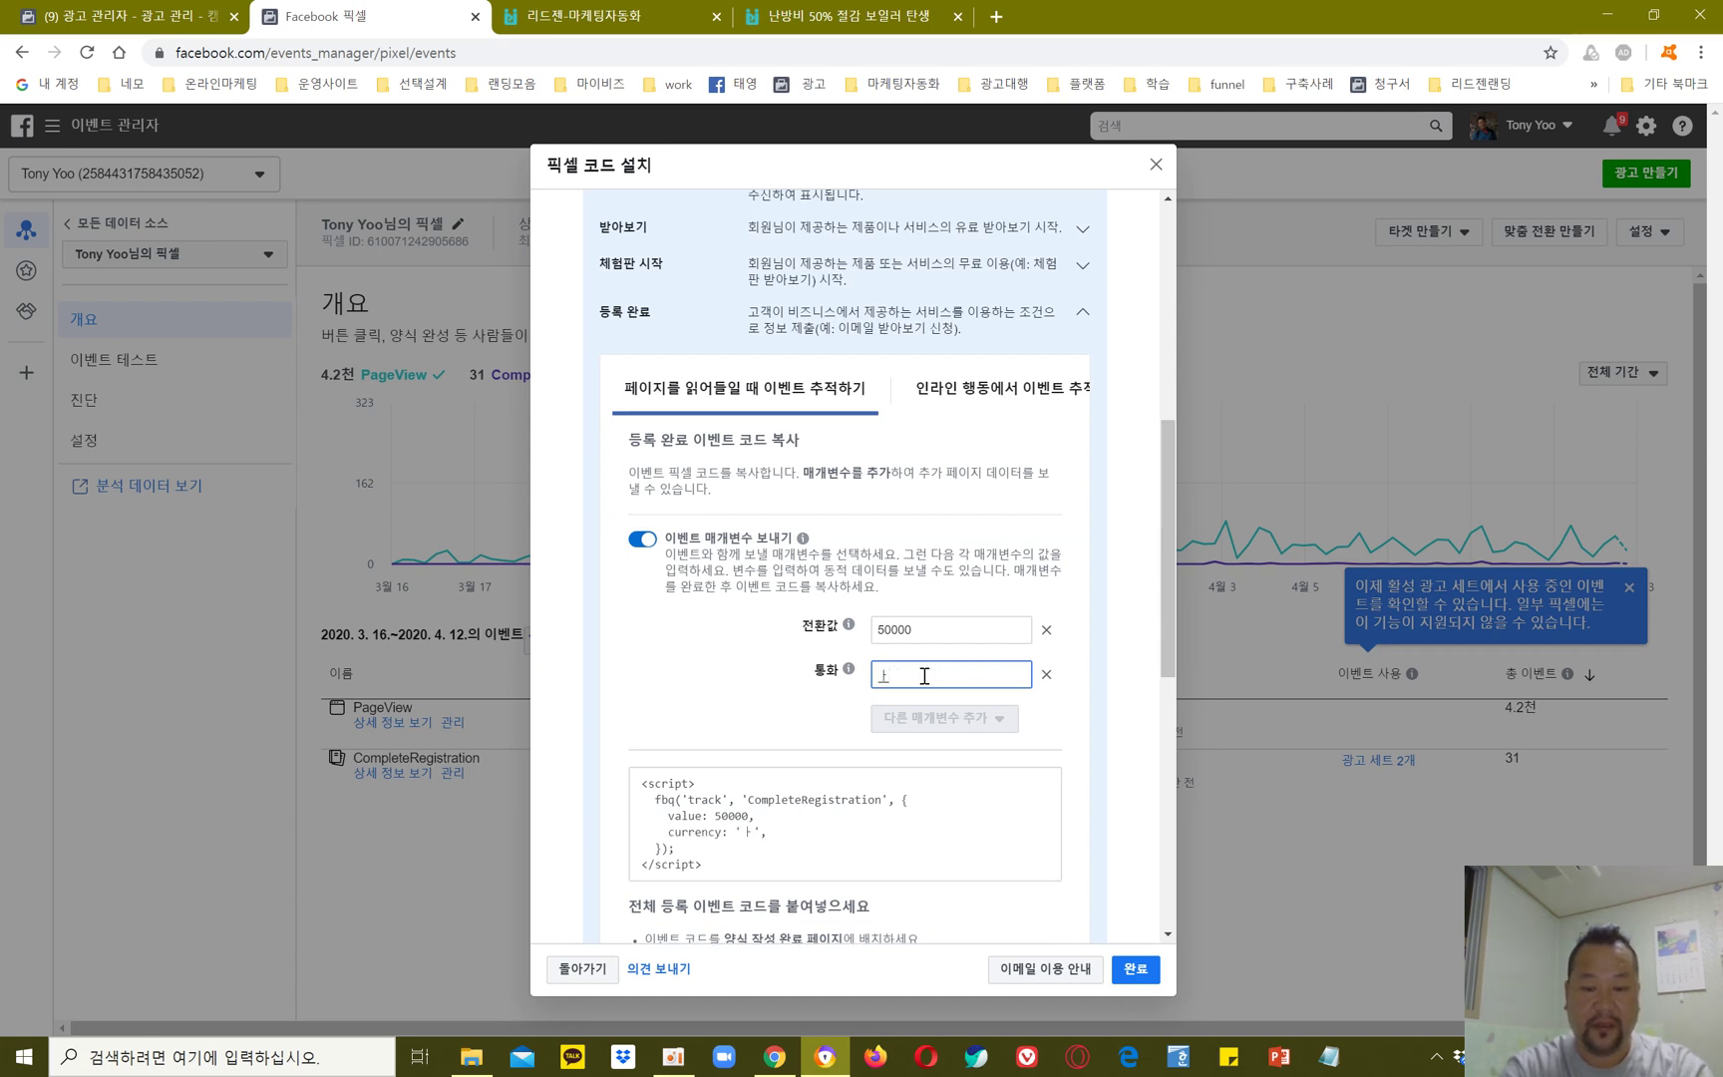
key("BackSpace")
type("krw")
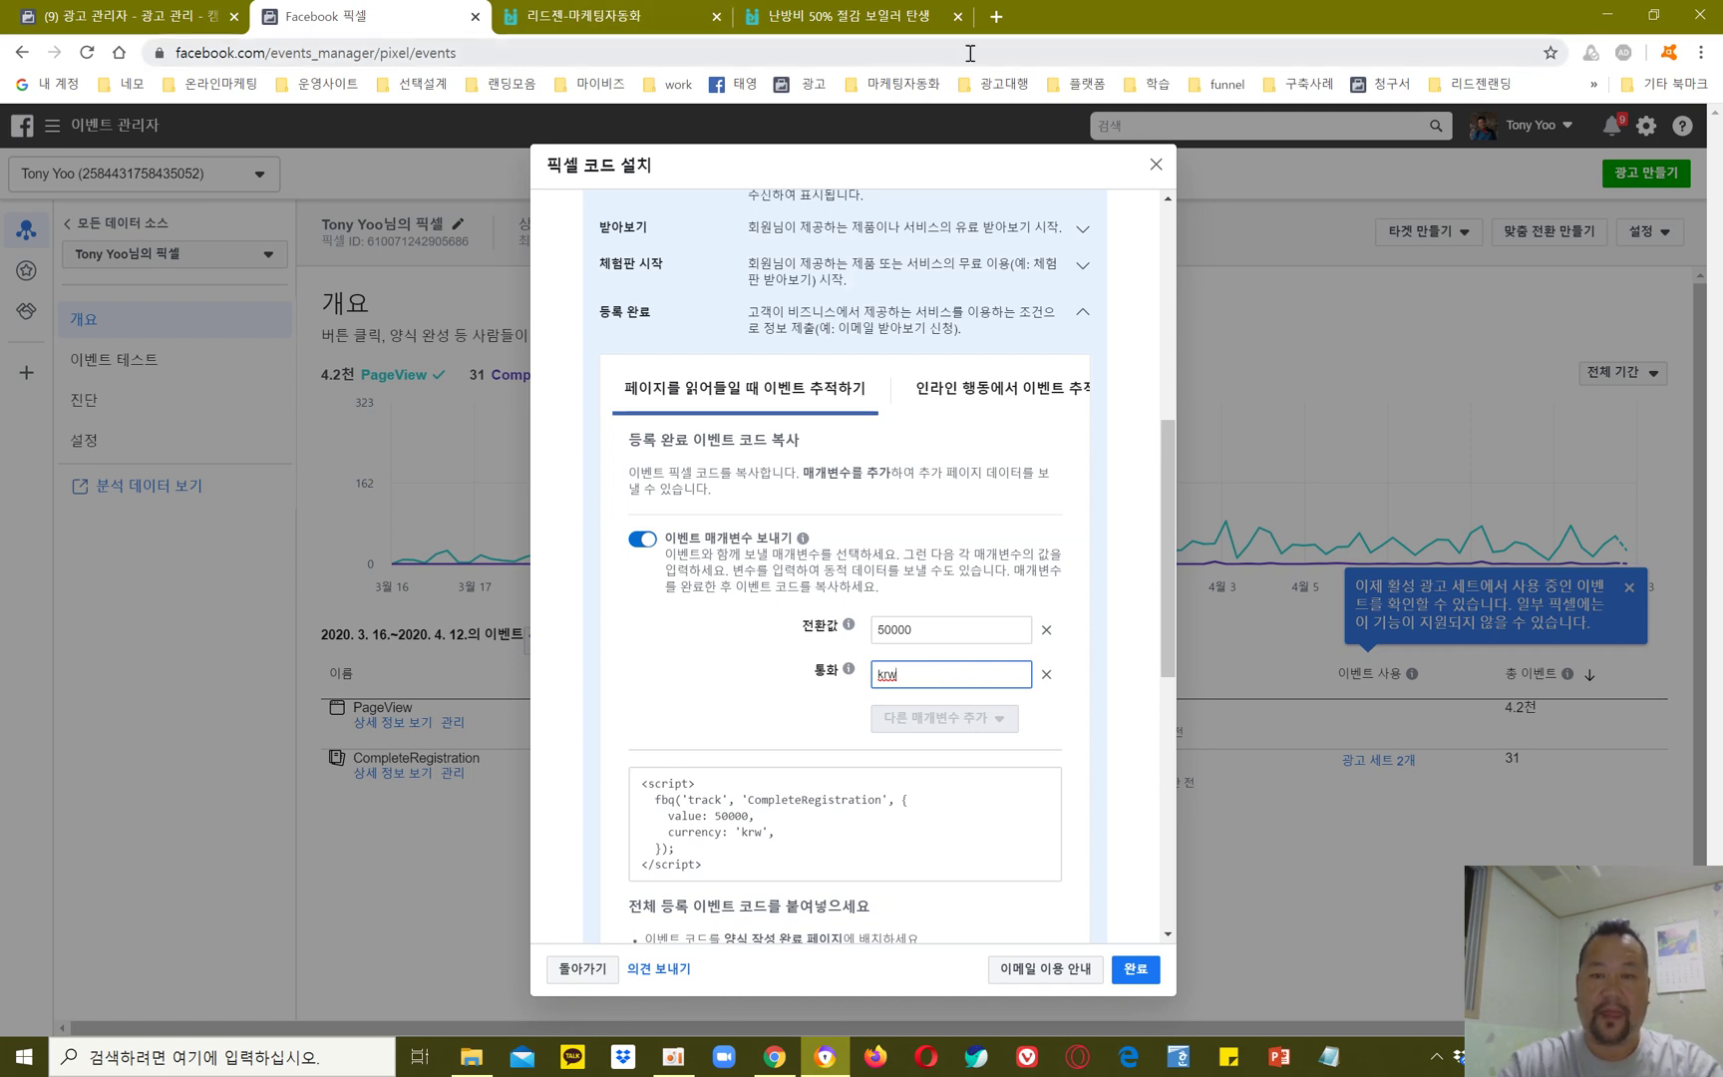
Step: Search Google for 한국통화 in a new browser tab
left_click(993, 17)
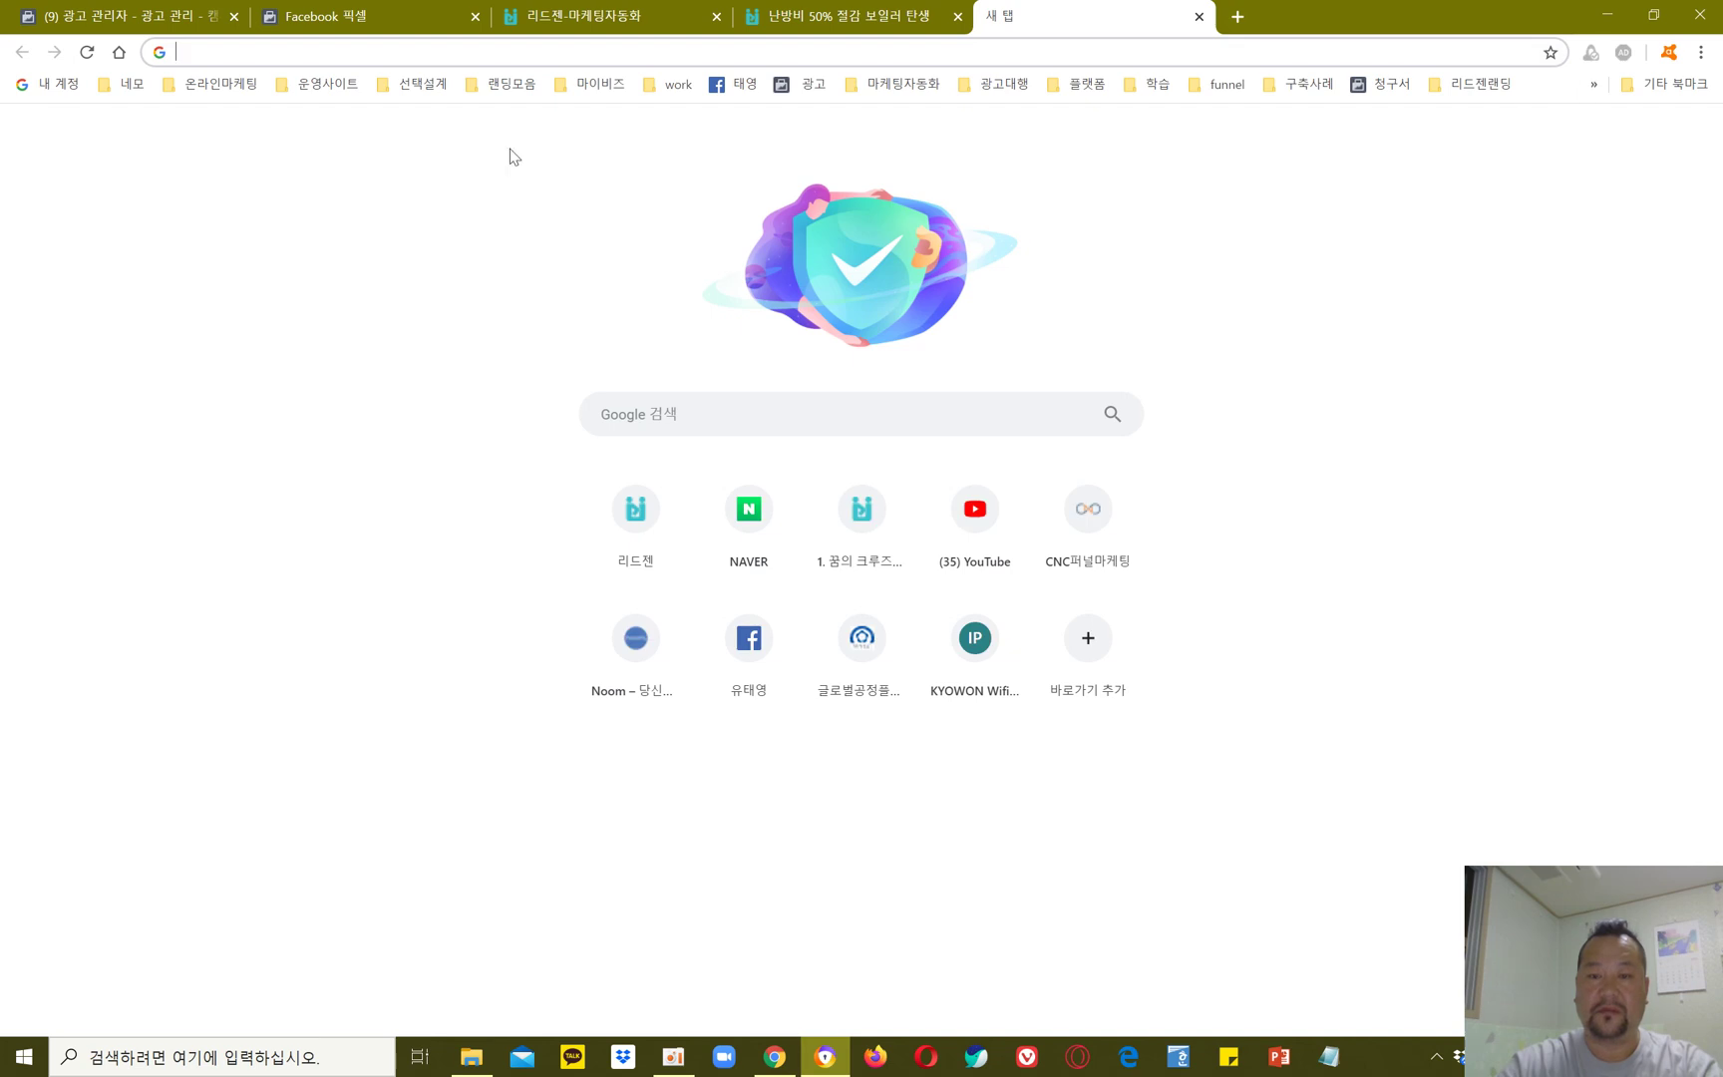
type("gks")
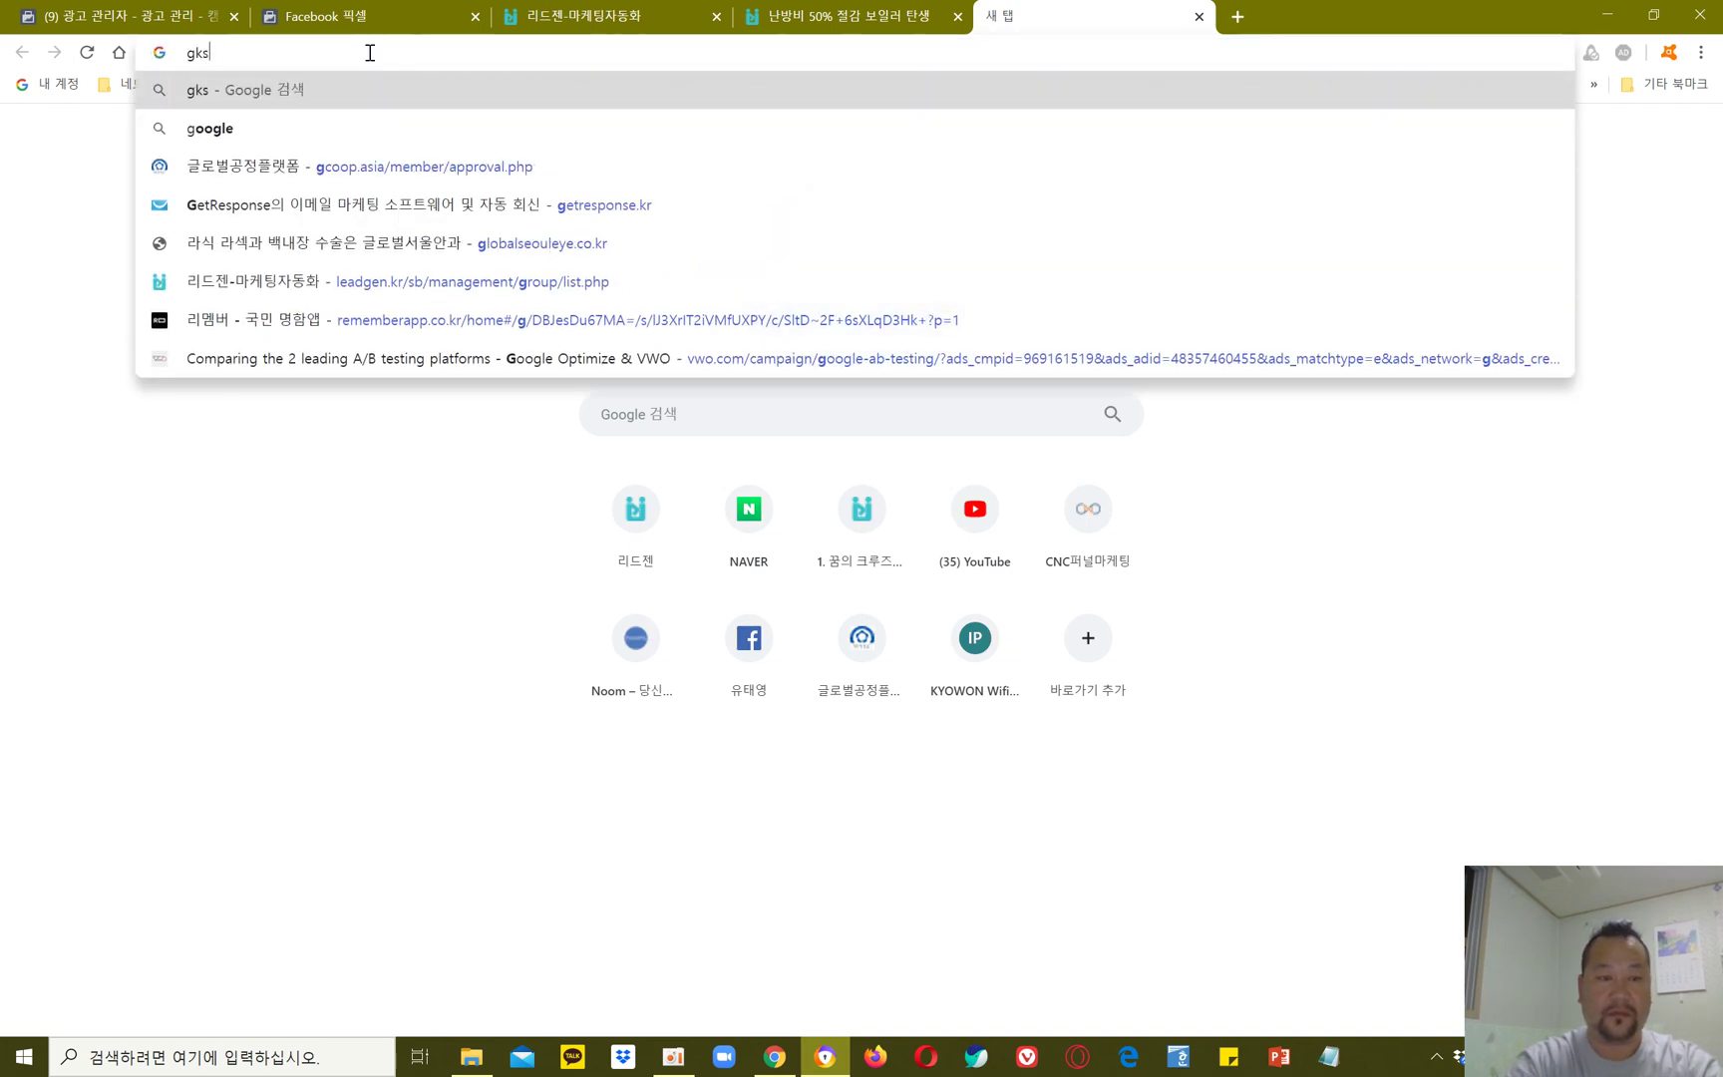
key("BackSpace")
key("BackSpace")
key("BackSpace")
type("한")
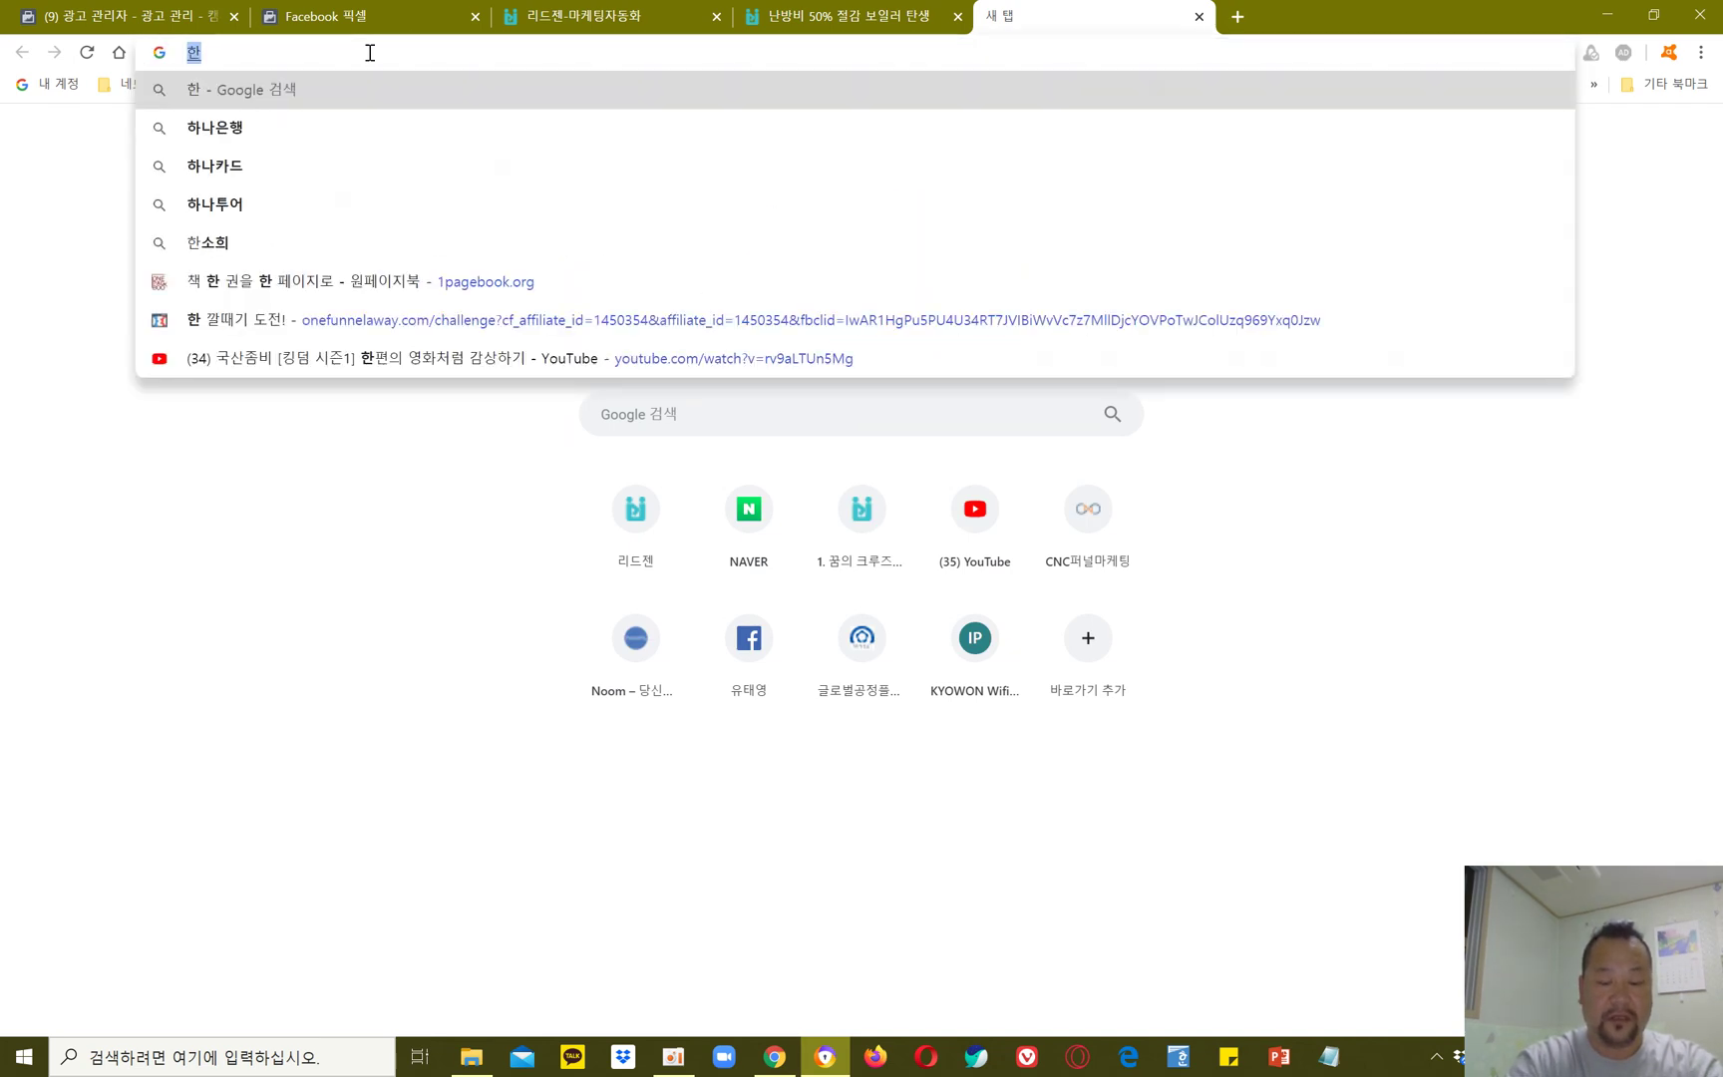
type("국통화")
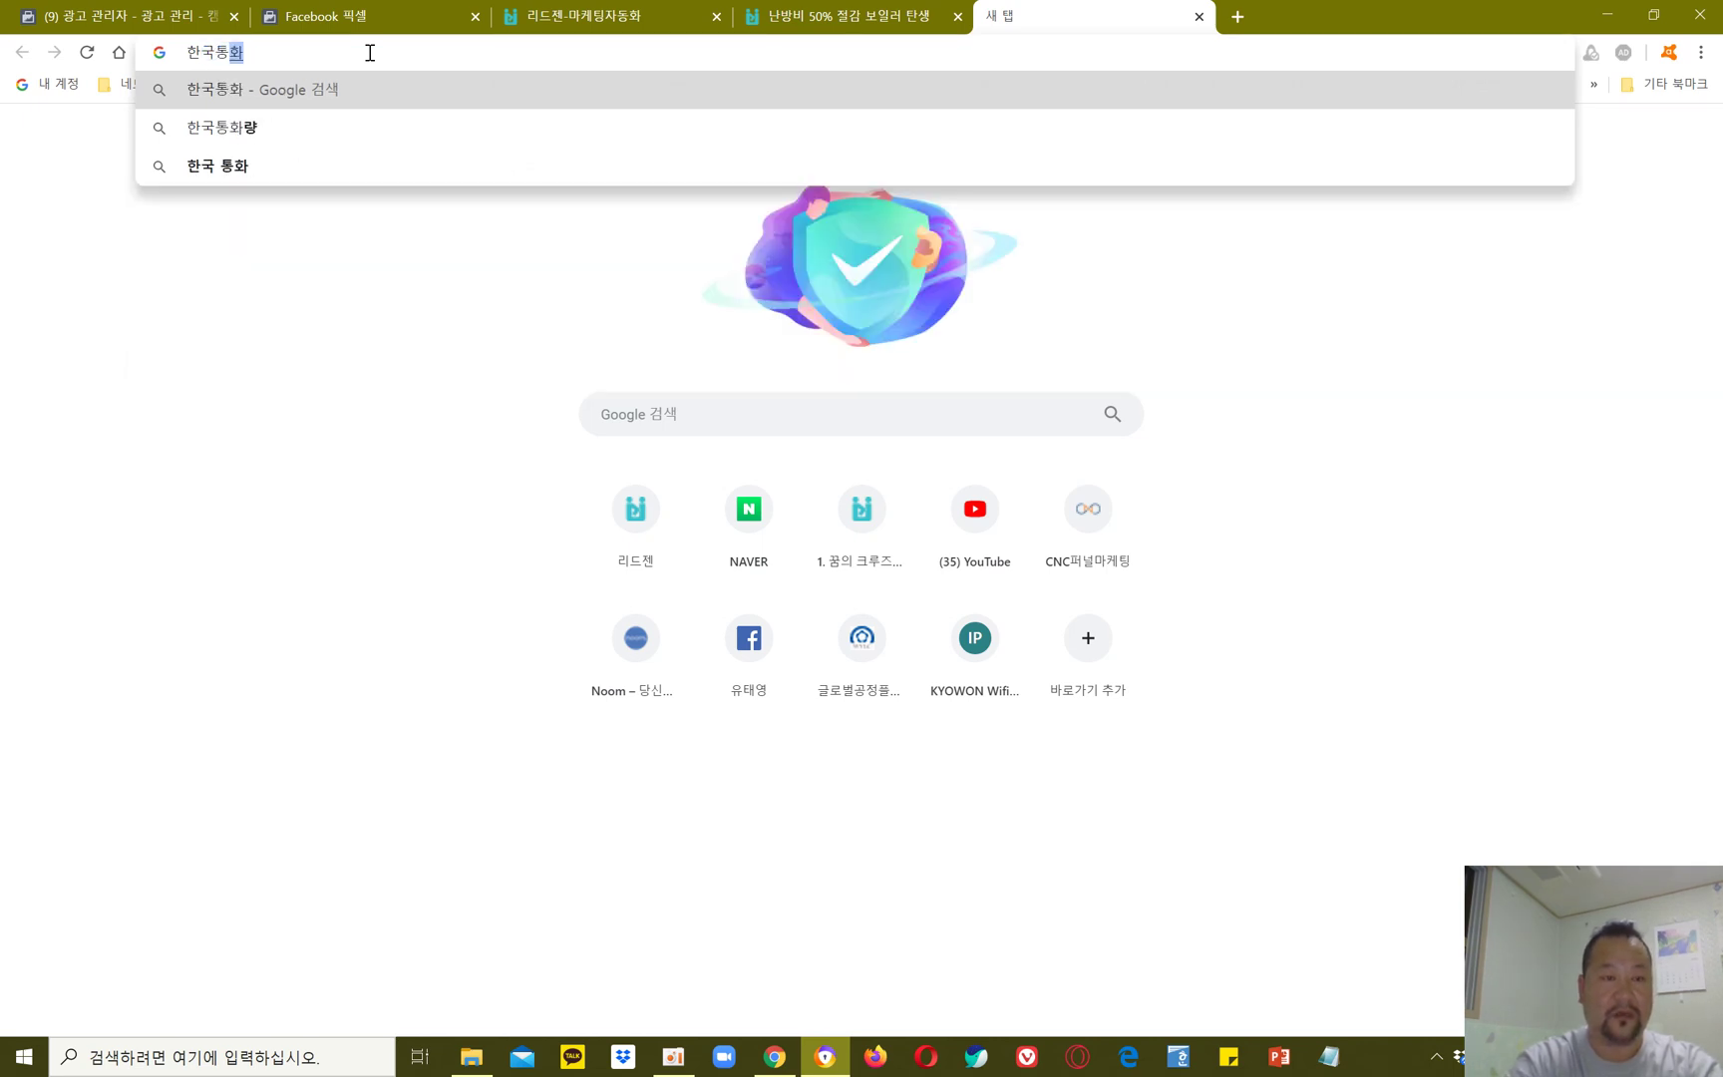
key("Return")
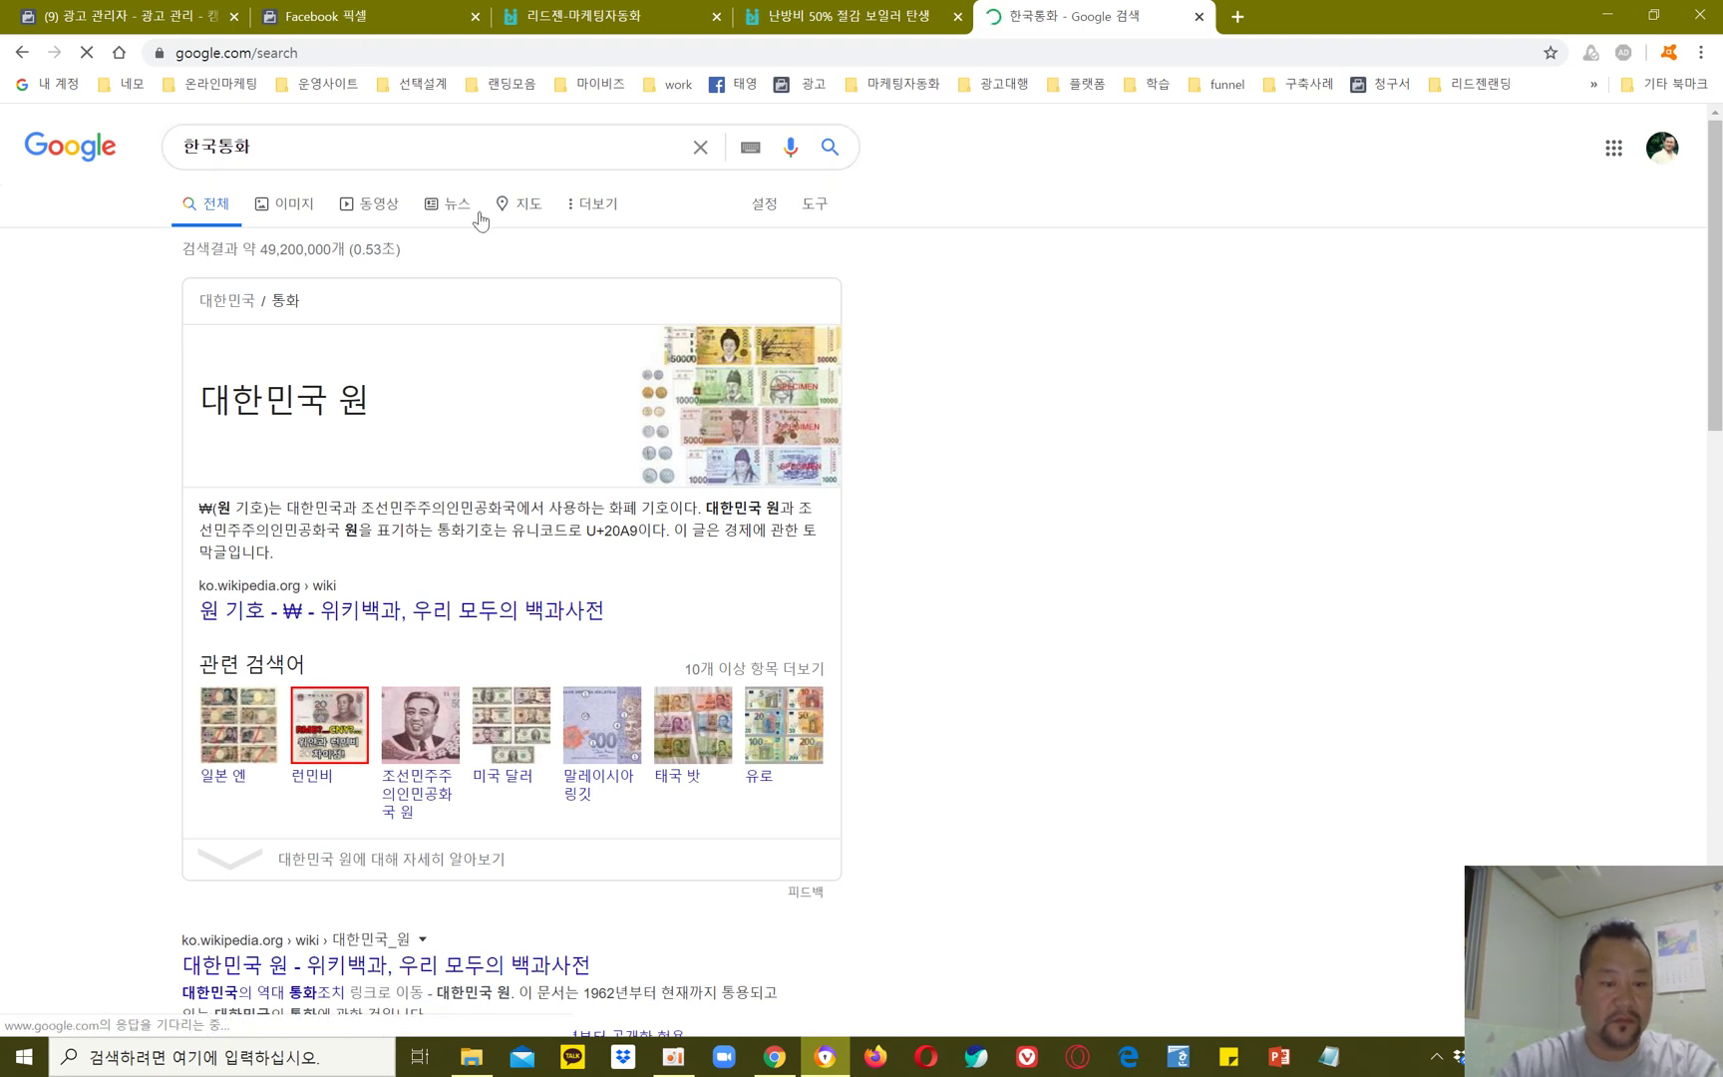
Step: Look through the Google results for 한국통화 to find the official currency code of the Korean won
scroll(1033, 575, "down", 3)
scroll(1033, 575, "down", 1)
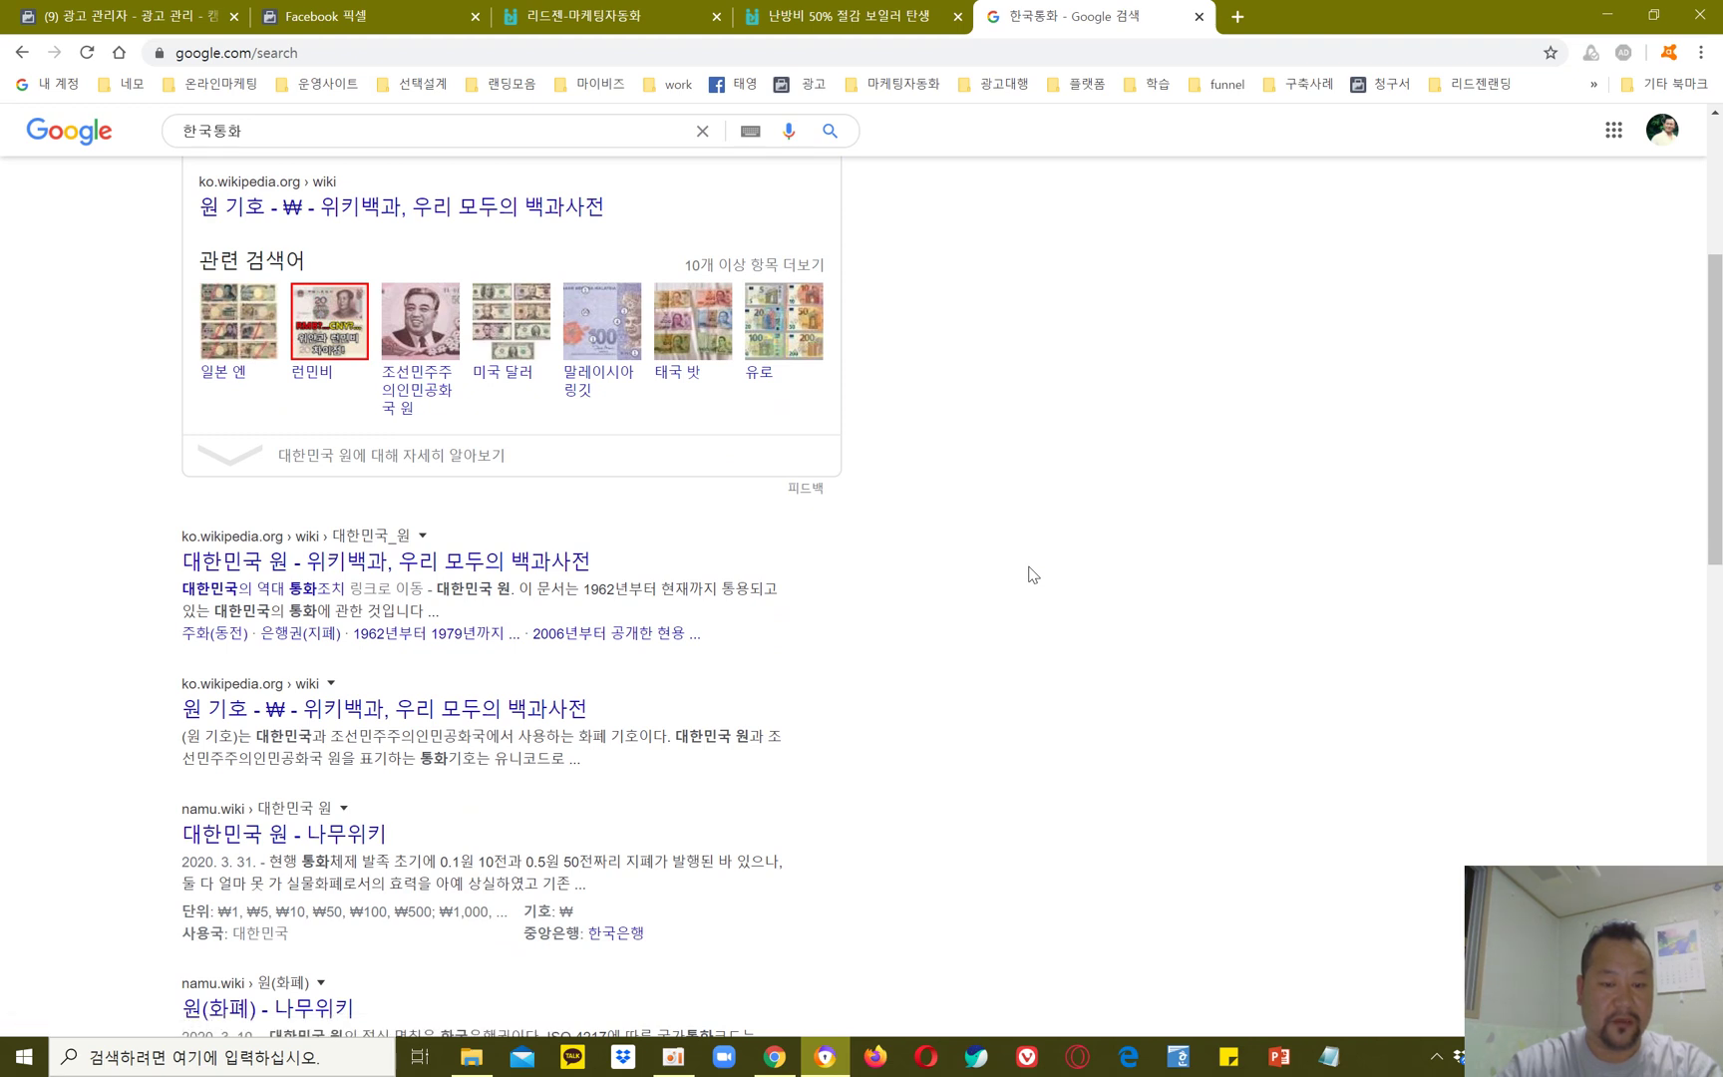
scroll(1034, 574, "down", 4)
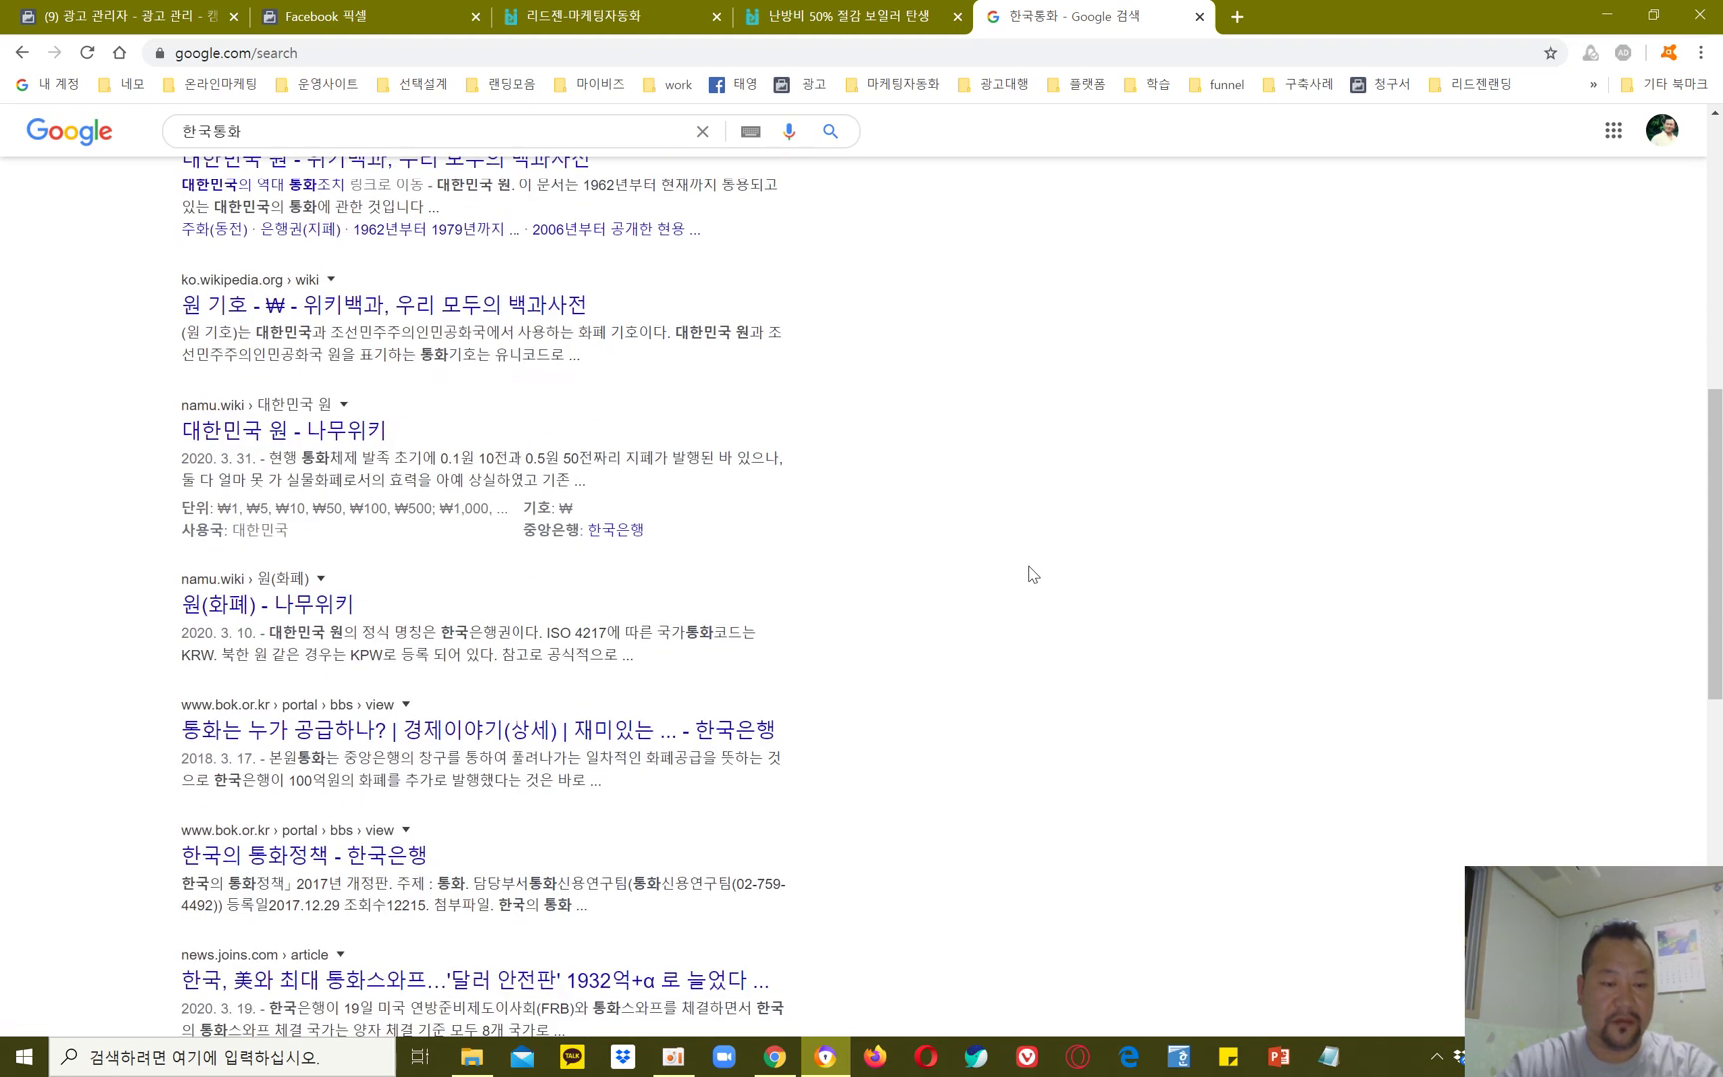
scroll(1033, 574, "up", 1)
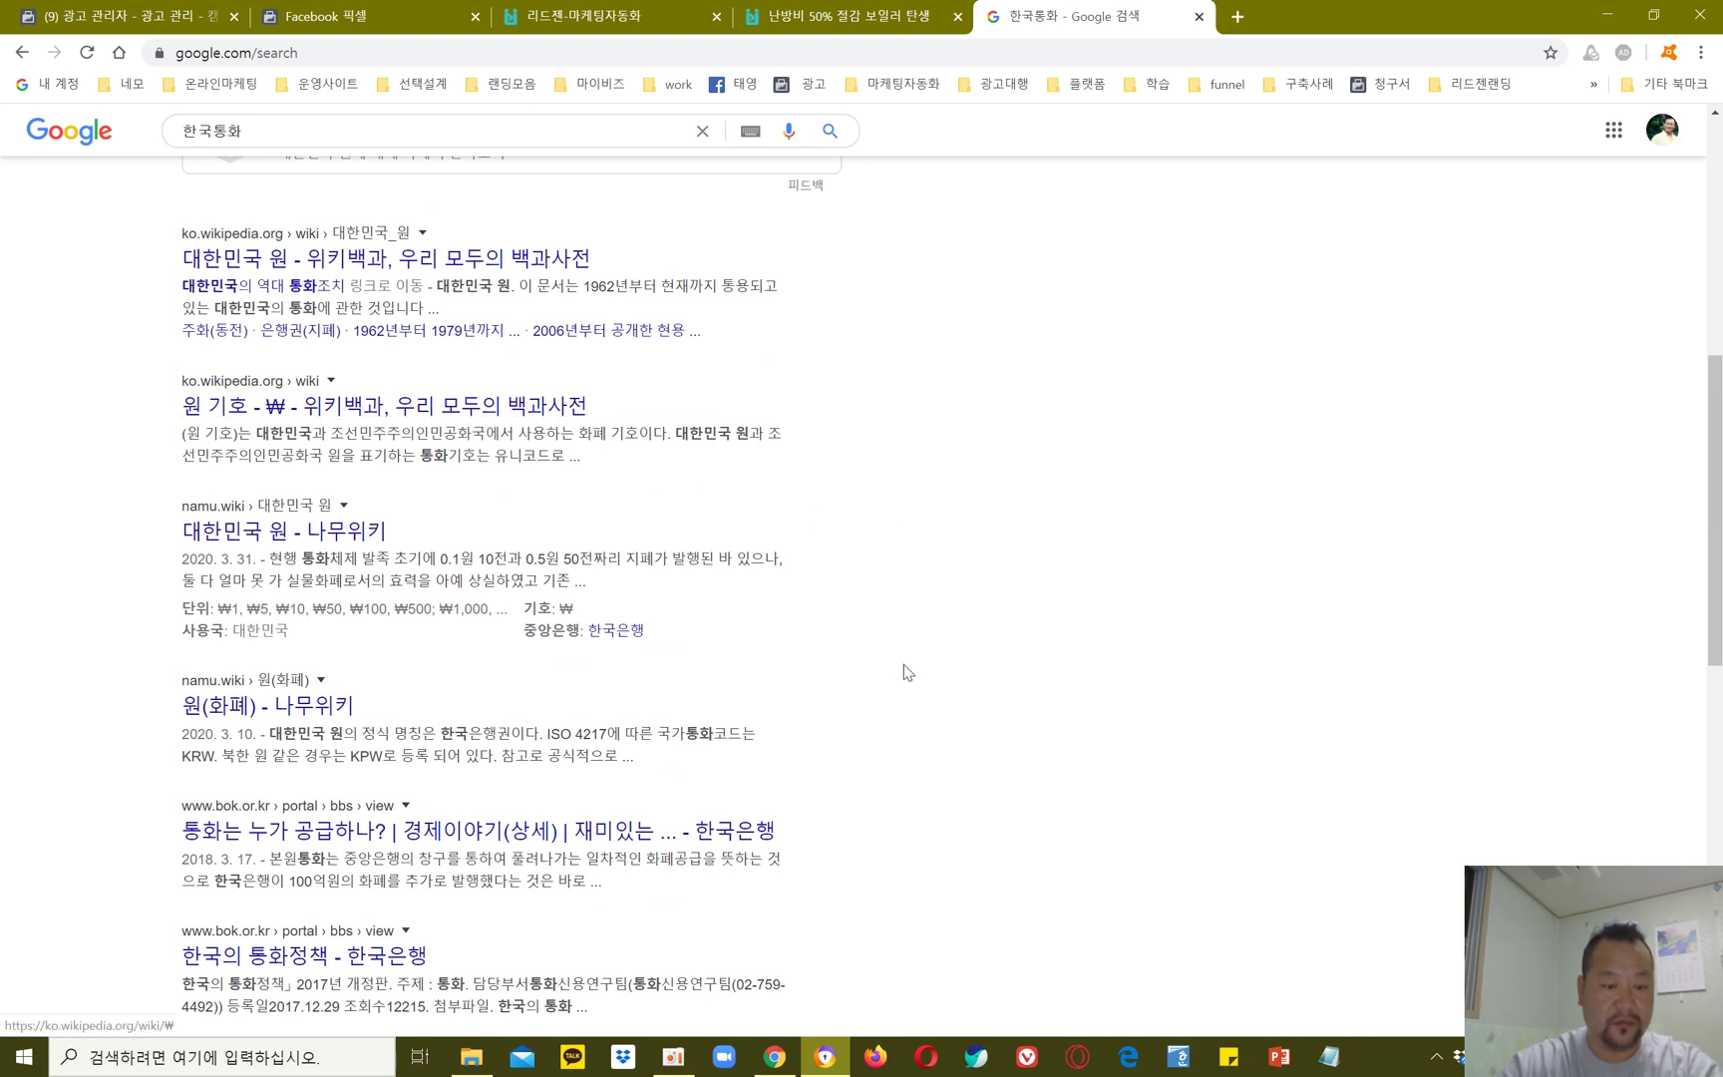
scroll(910, 674, "down", 3)
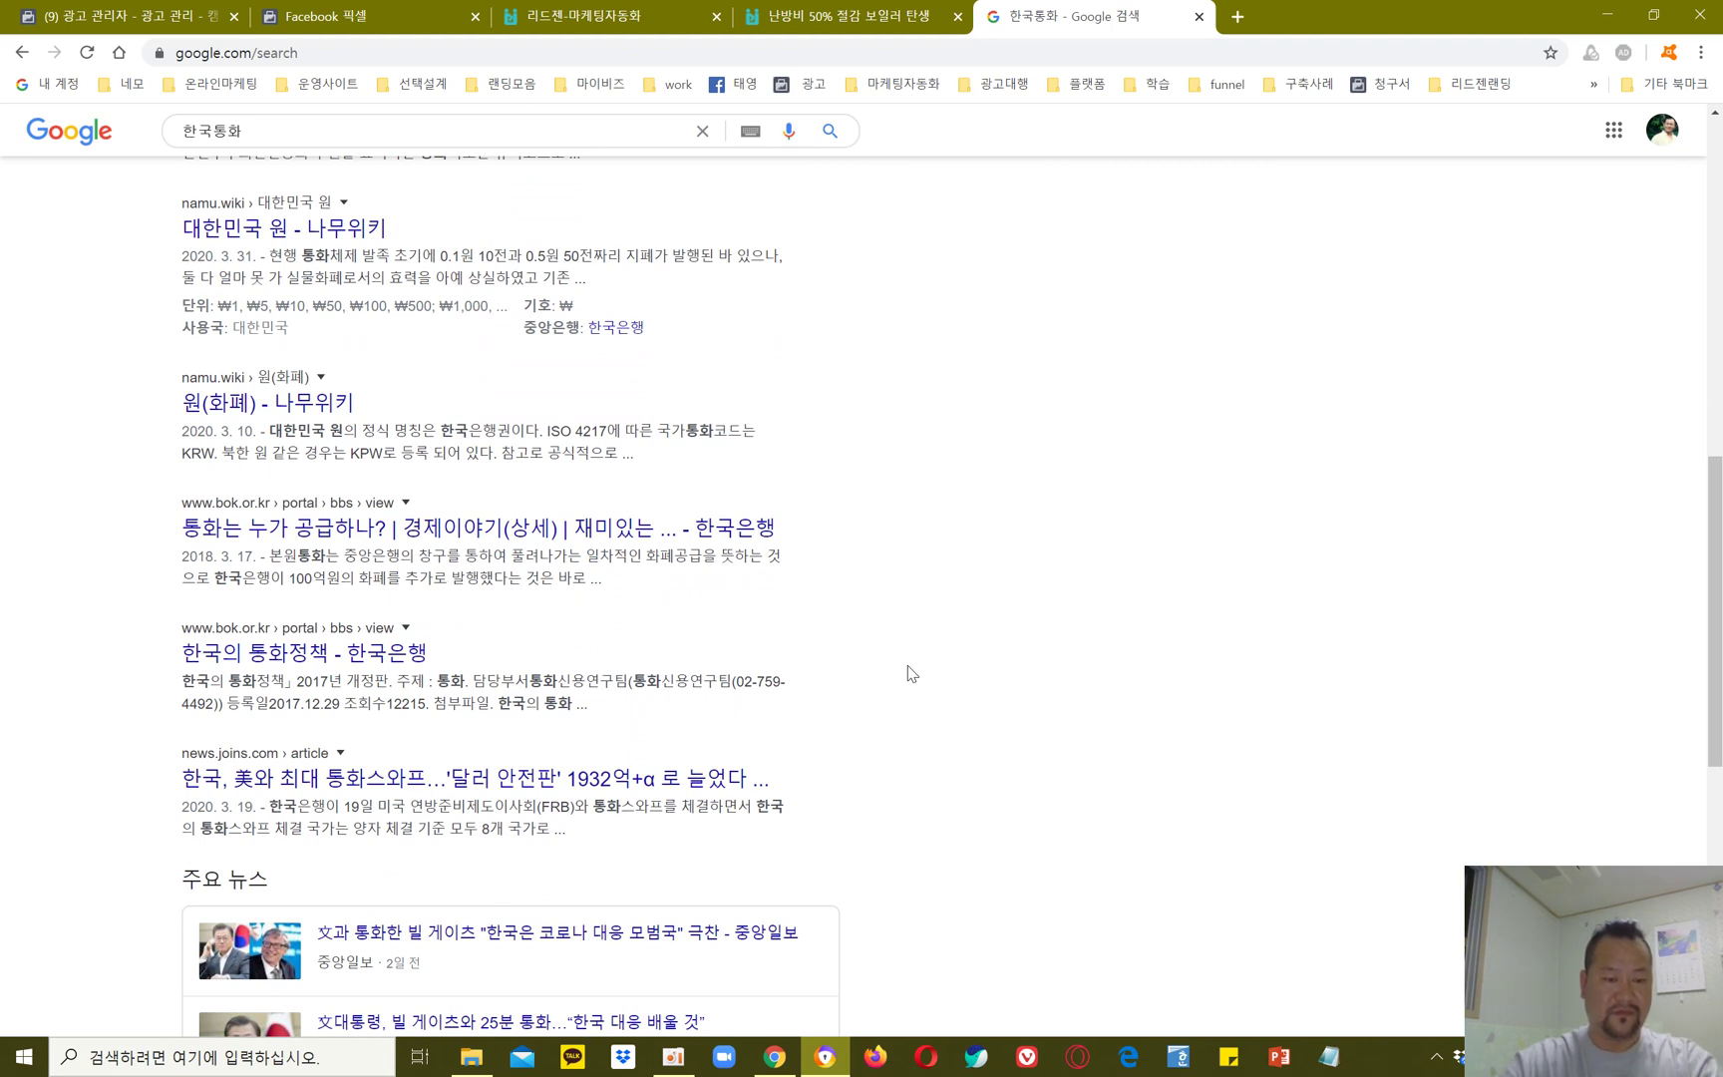
scroll(909, 674, "up", 3)
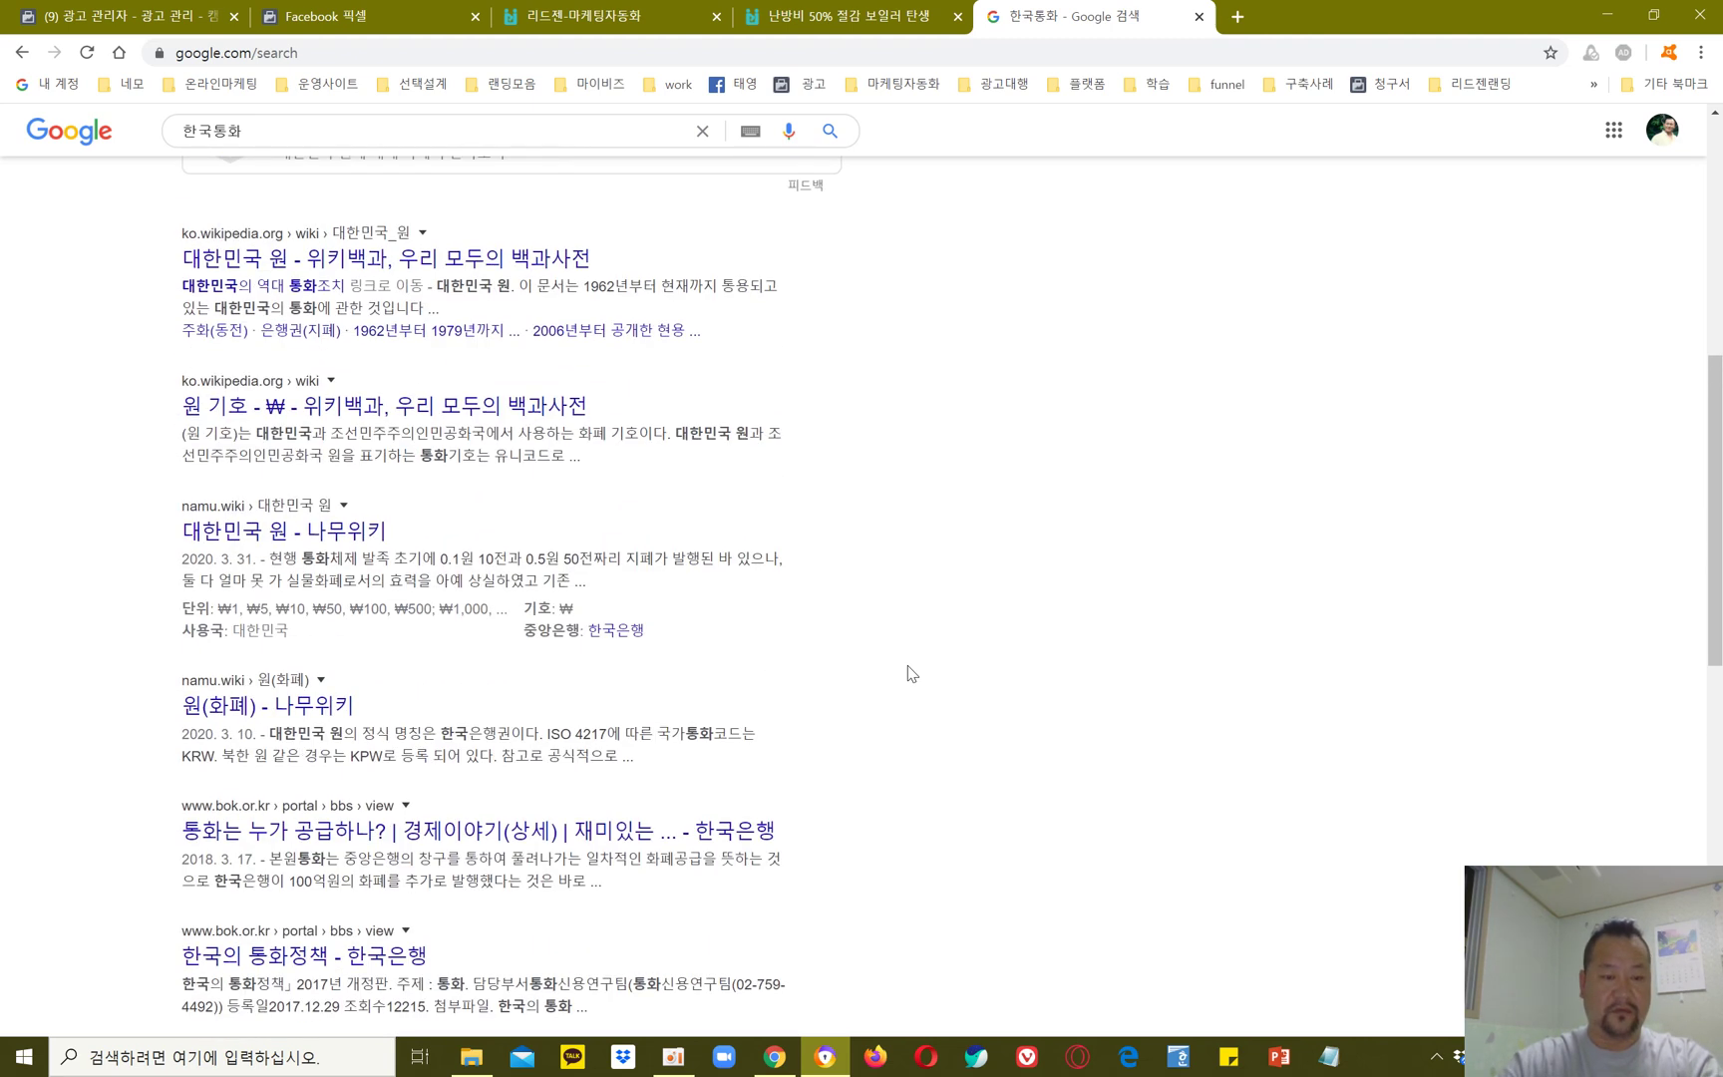
scroll(563, 660, "up", 2)
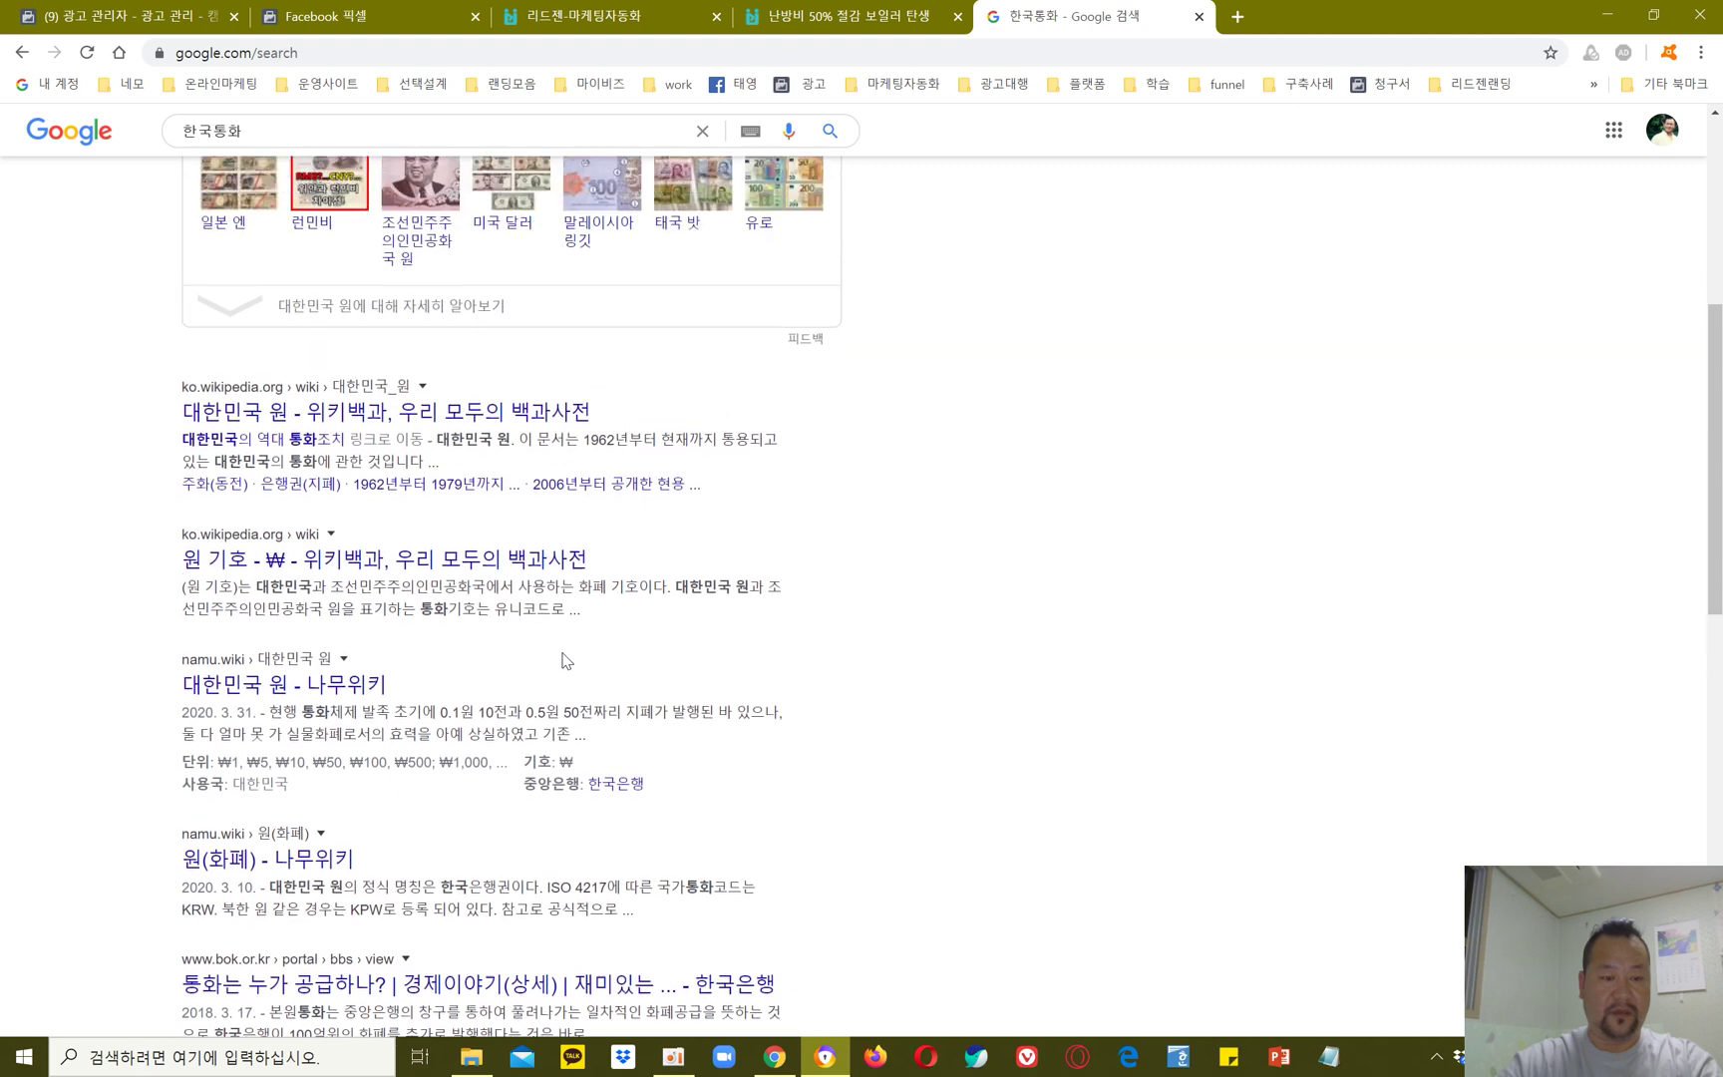
scroll(563, 655, "down", 2)
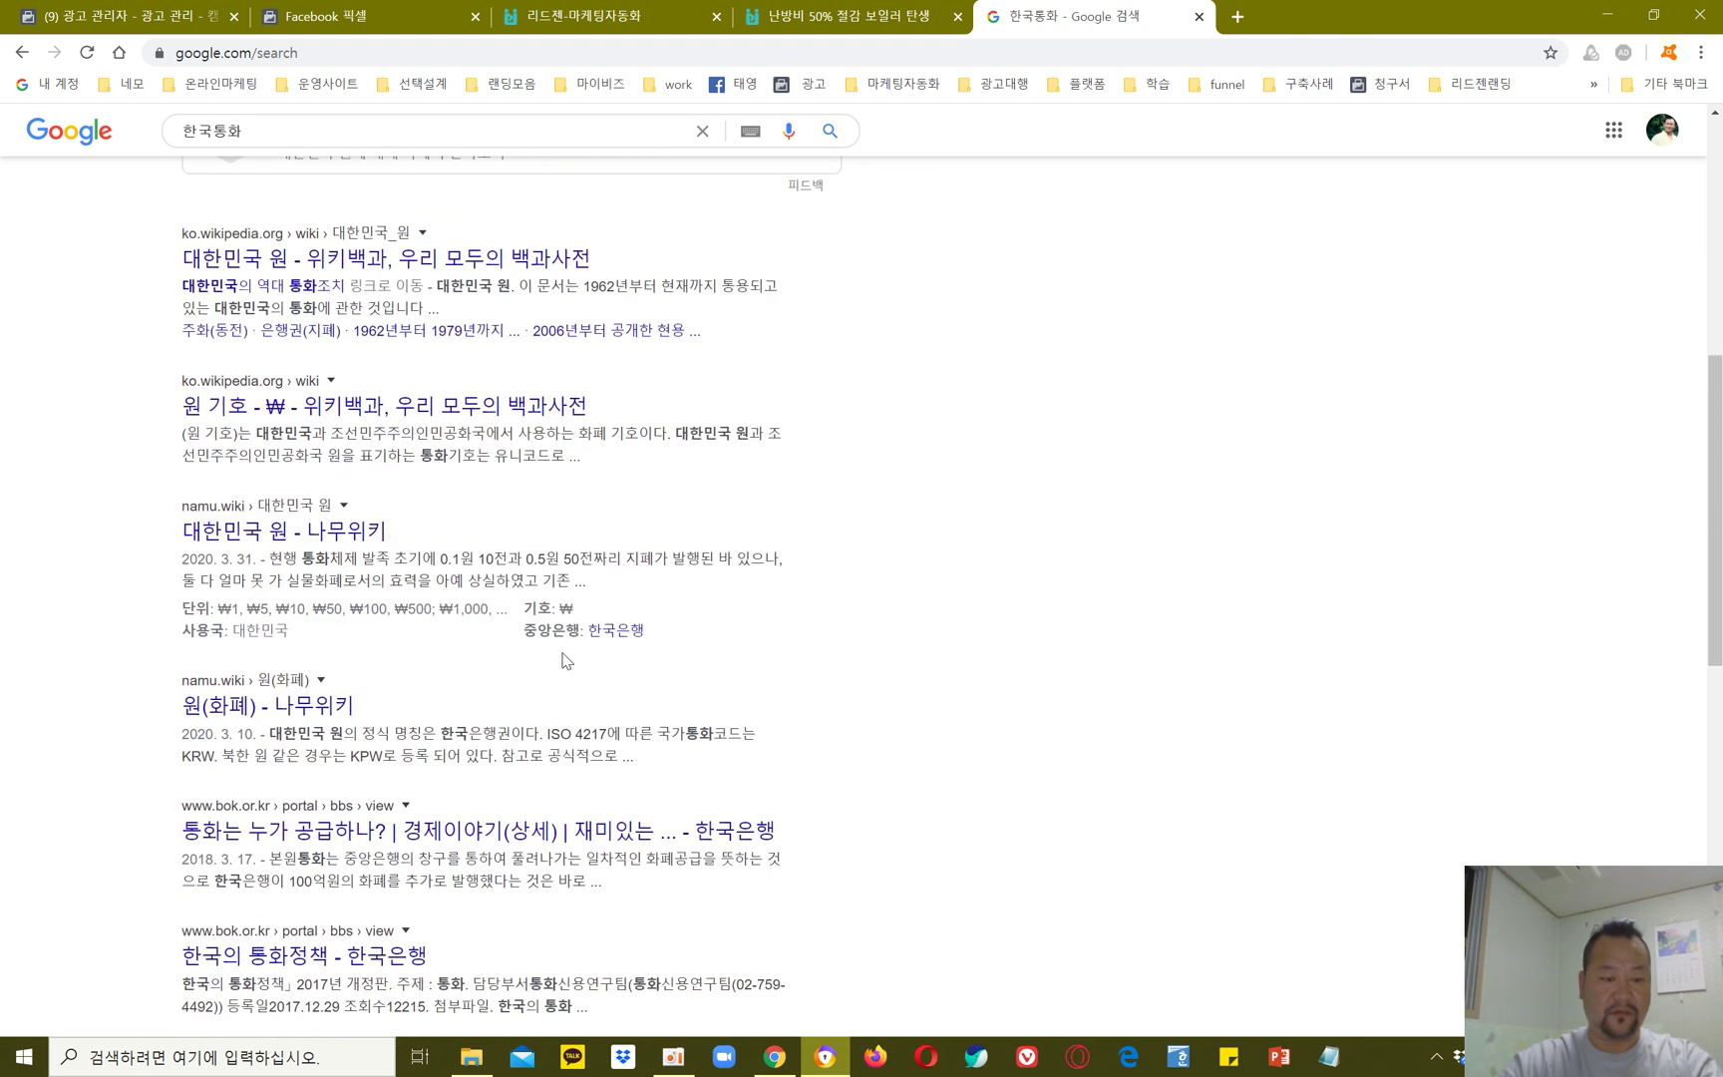
scroll(565, 661, "up", 2)
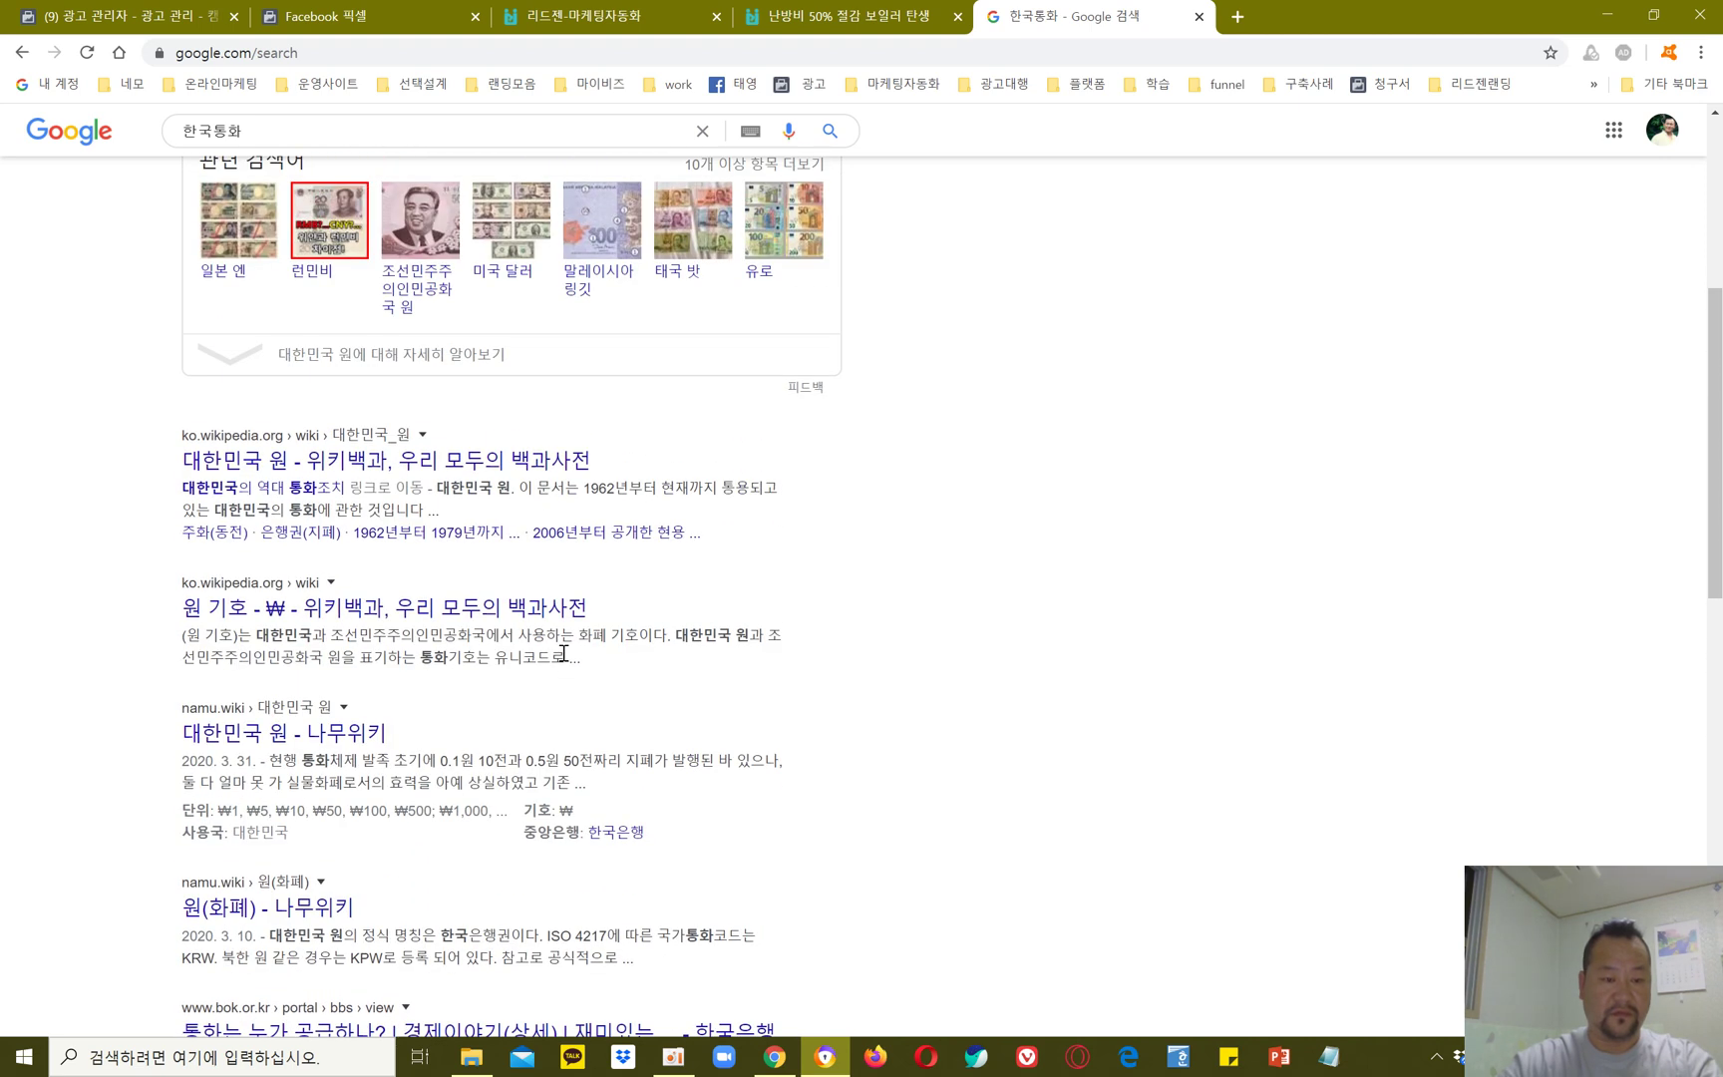
Step: Read the Wikipedia article on the won sign (원 기호 - ₩) and return to the Google results to check the remaining entries
left_click(449, 608)
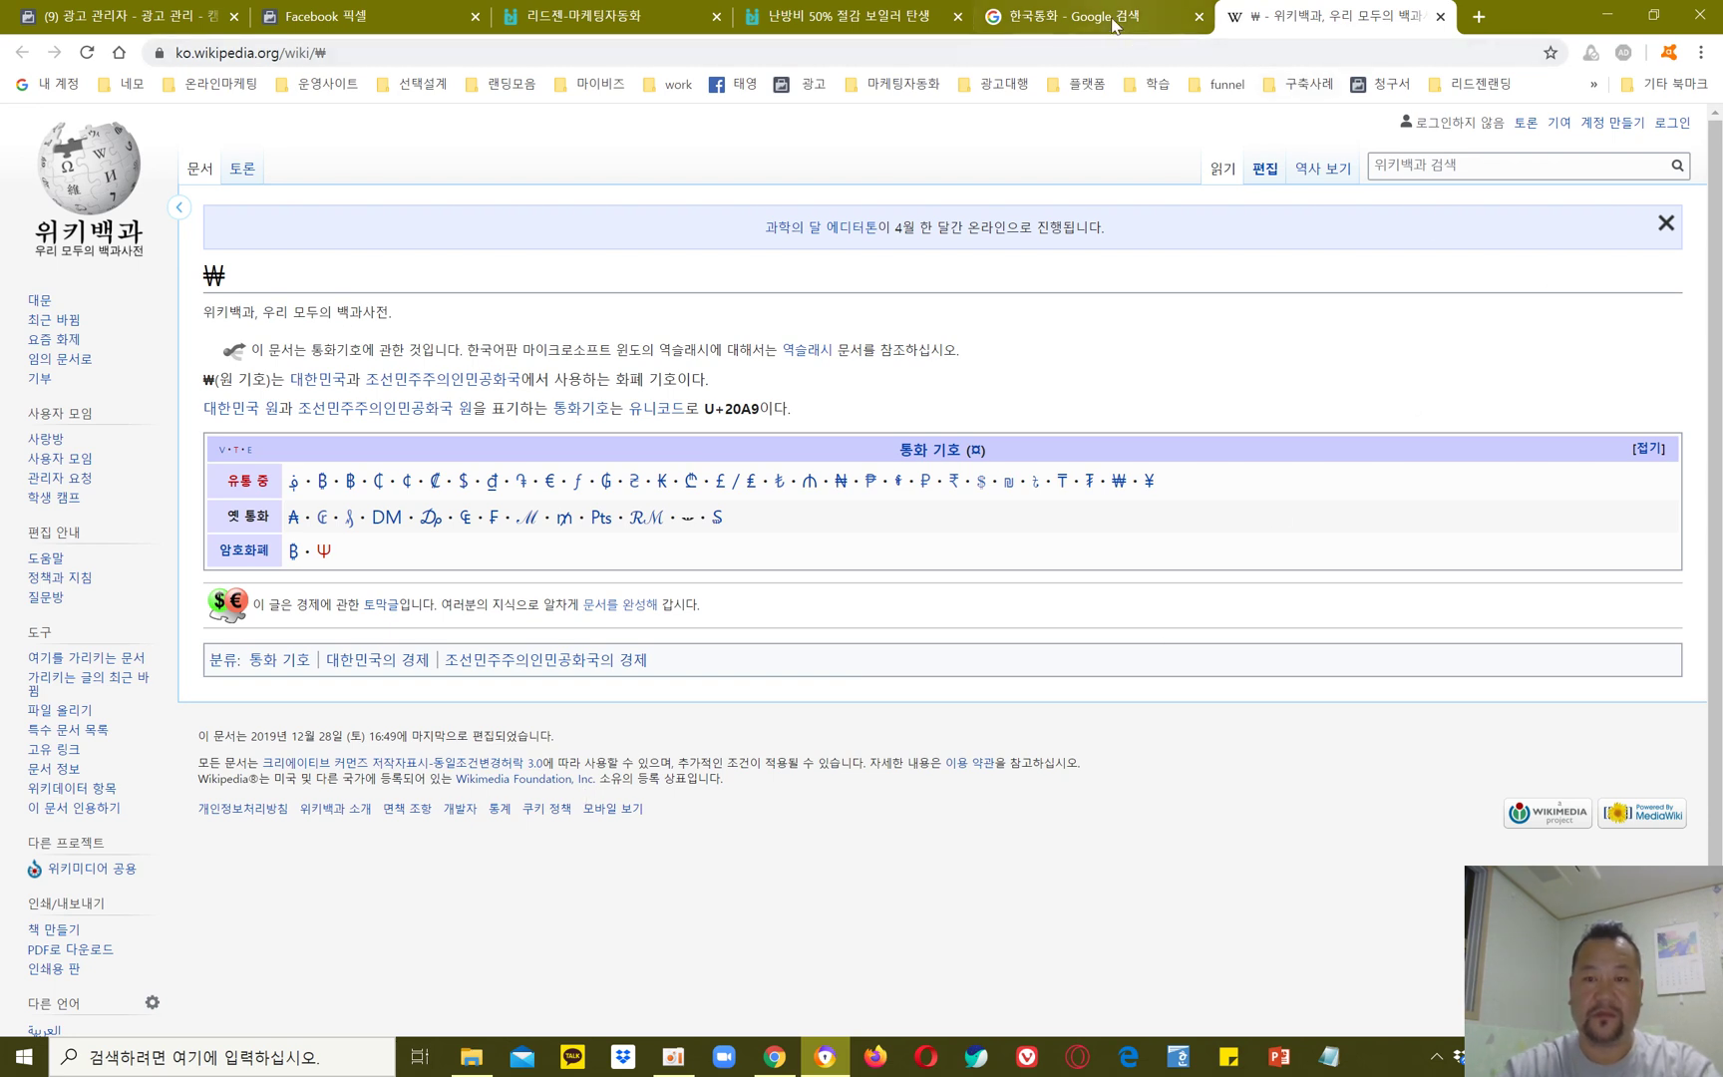
left_click(1072, 16)
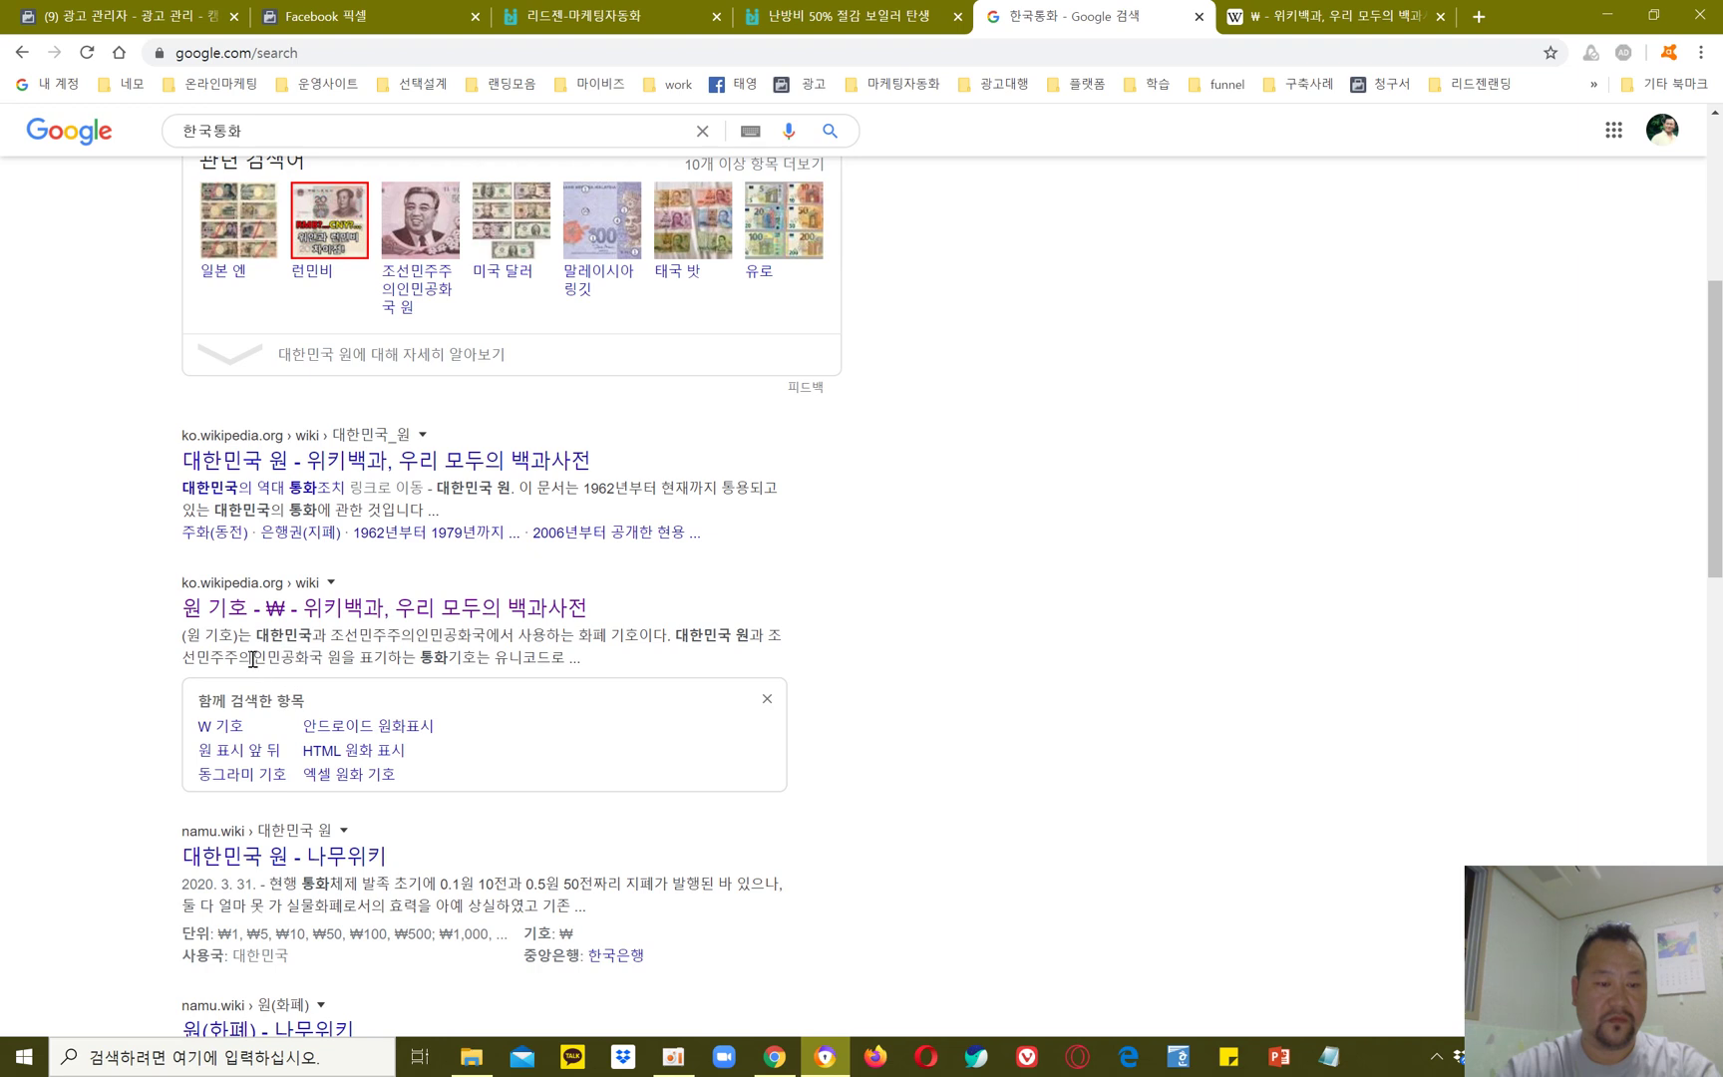
scroll(916, 654, "down", 2)
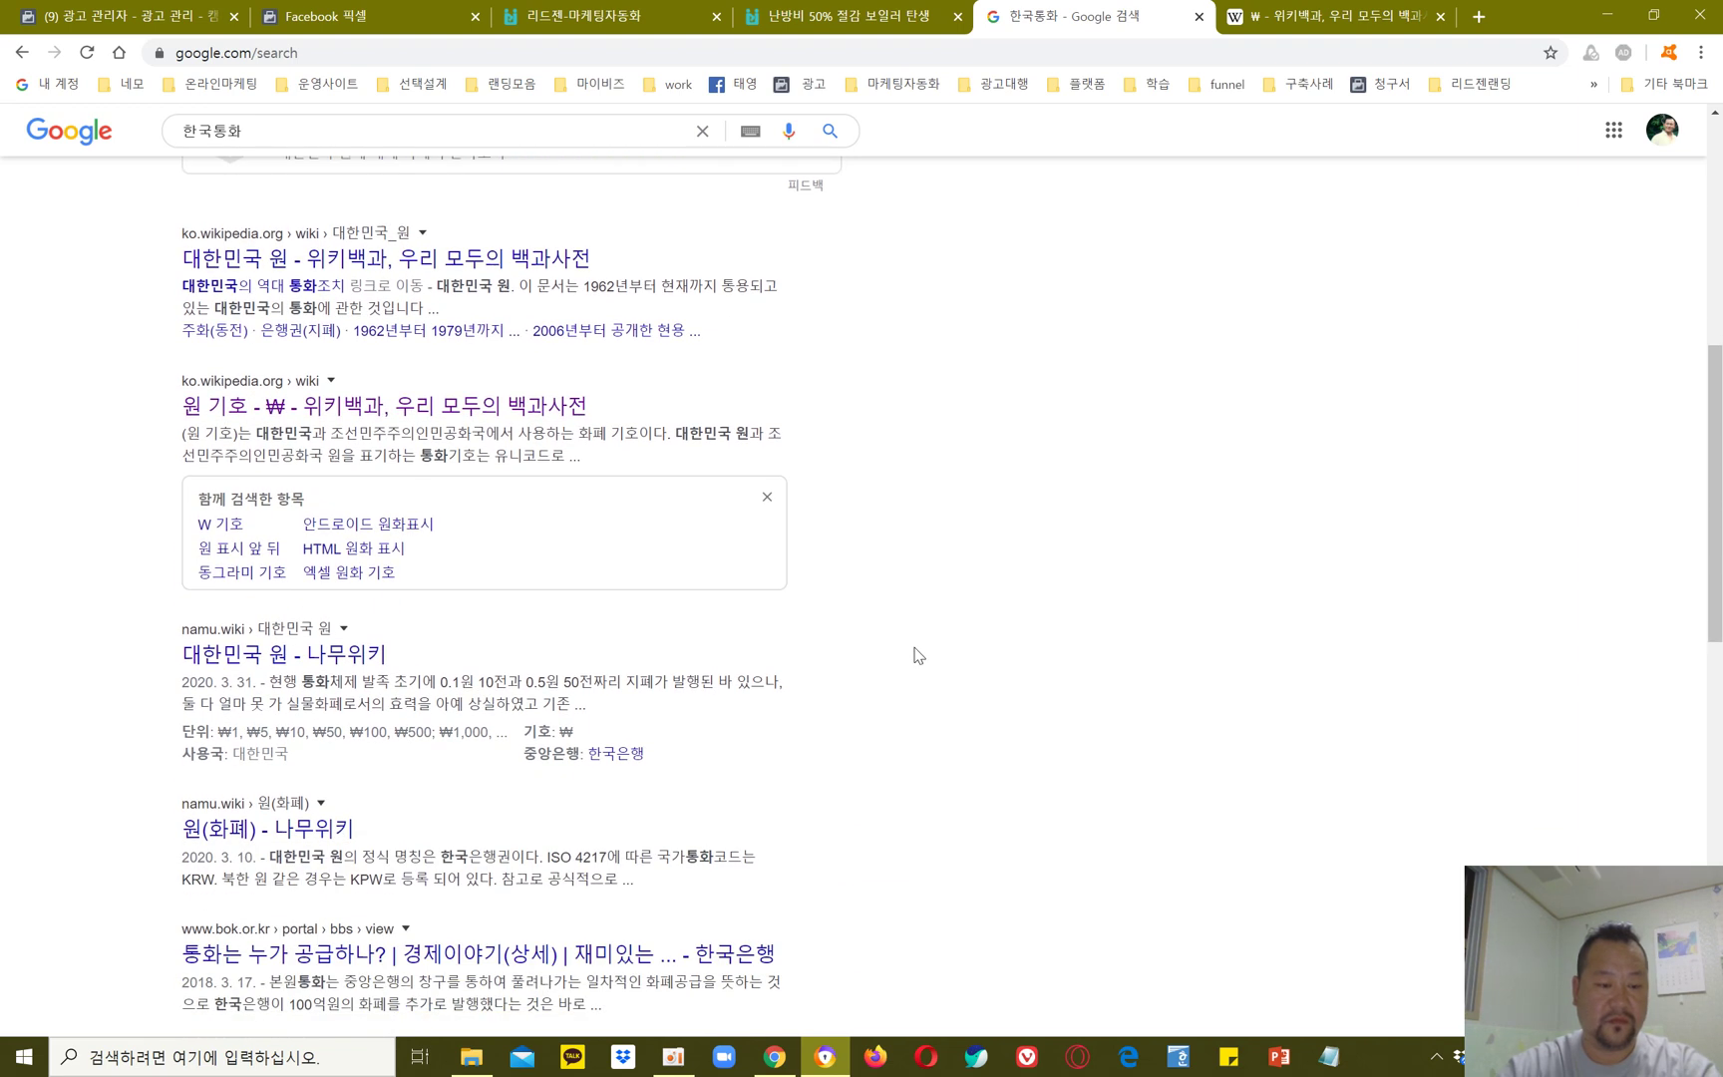
scroll(919, 655, "down", 2)
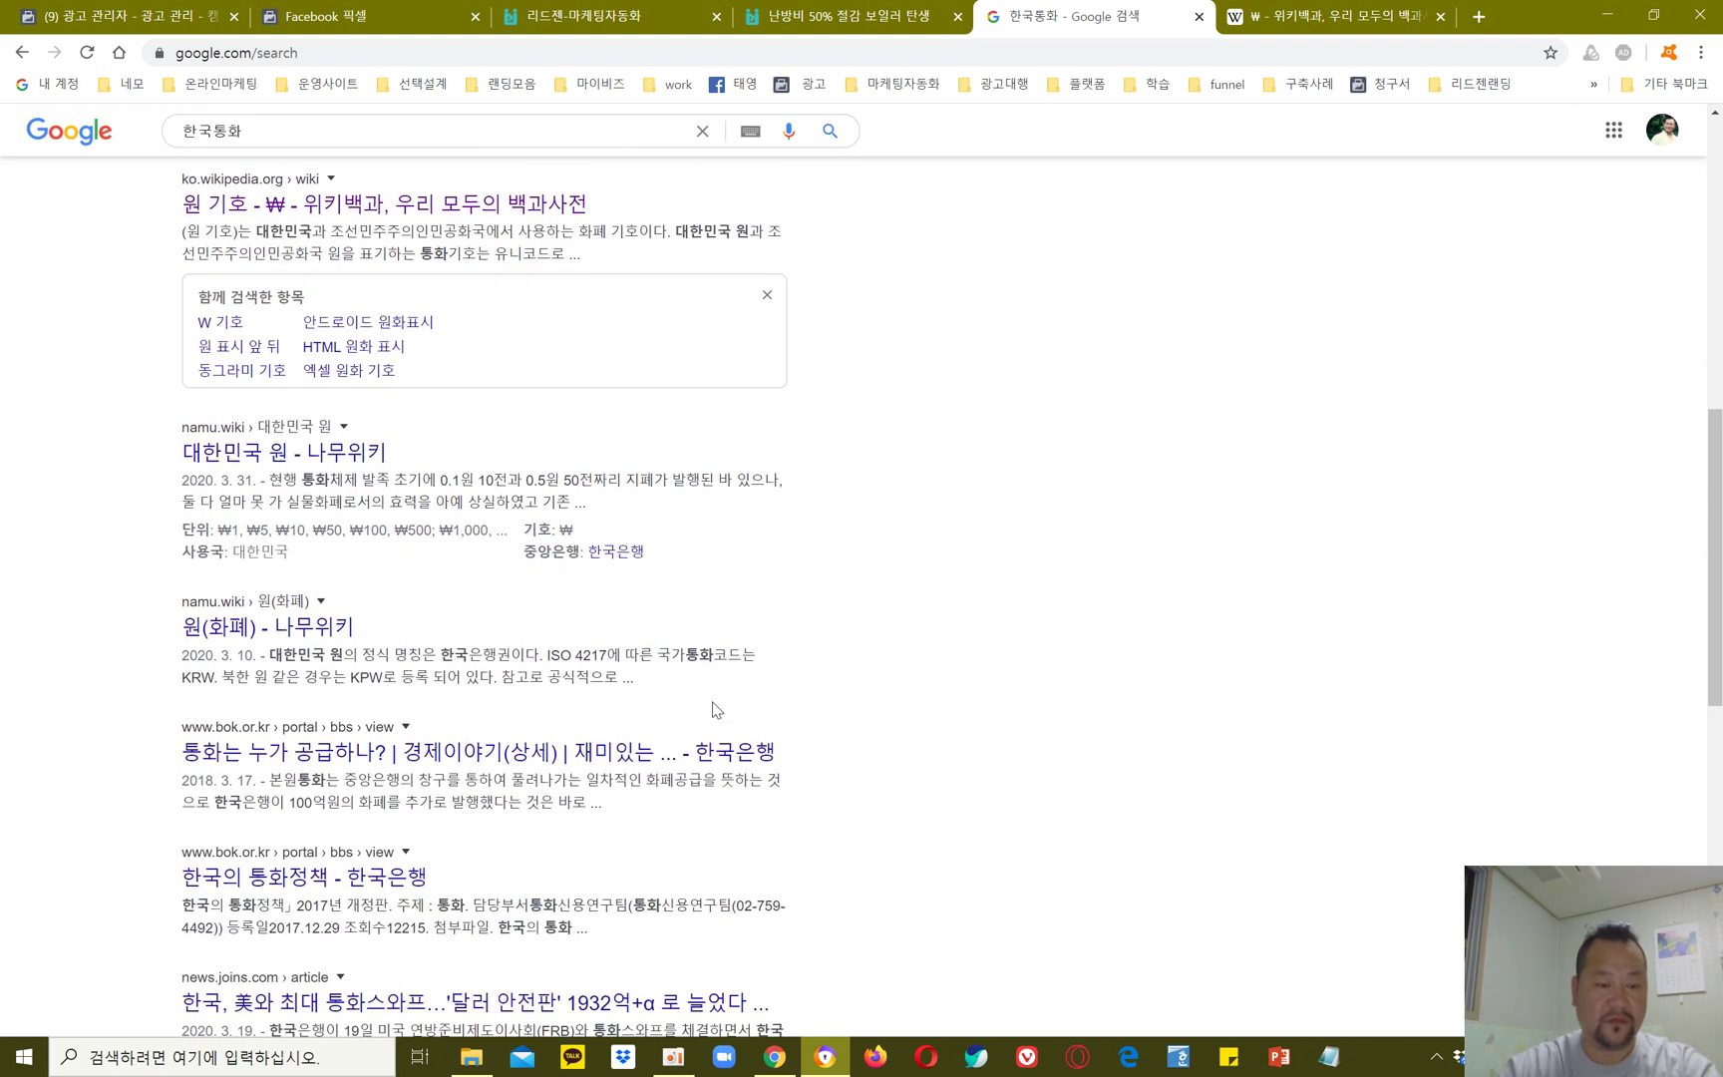
scroll(614, 720, "down", 2)
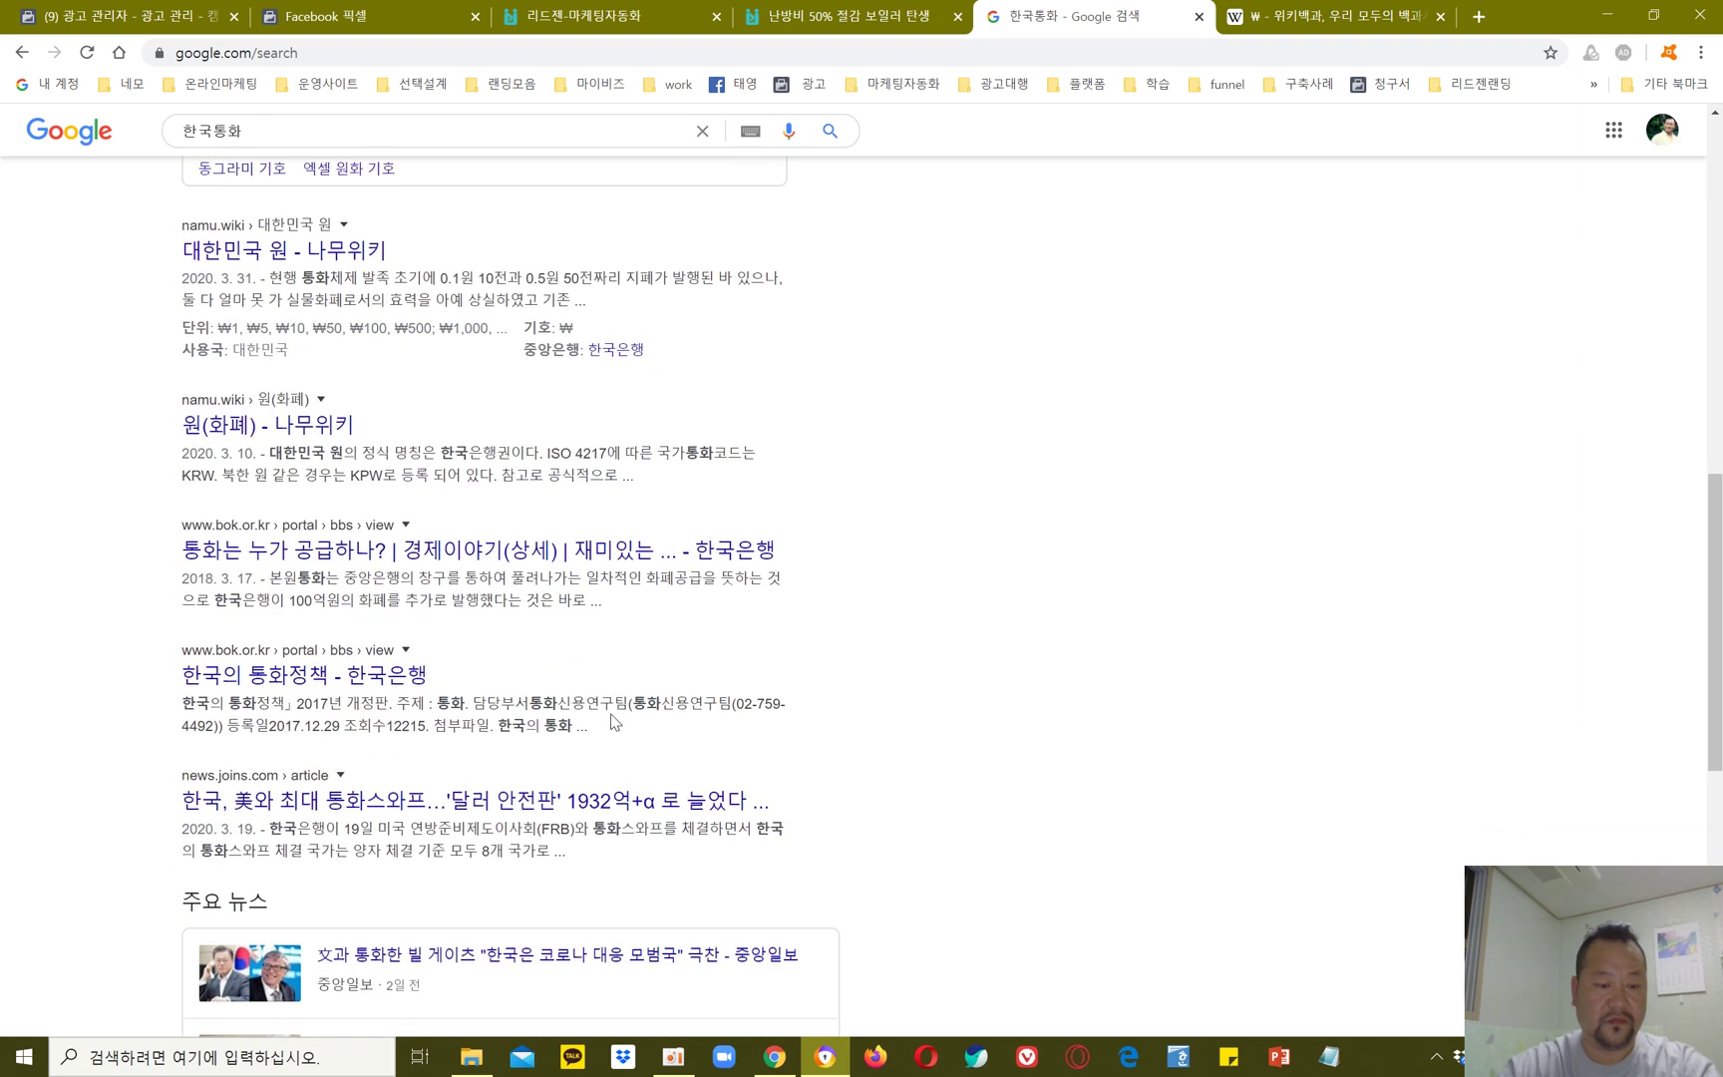
scroll(806, 698, "up", 5)
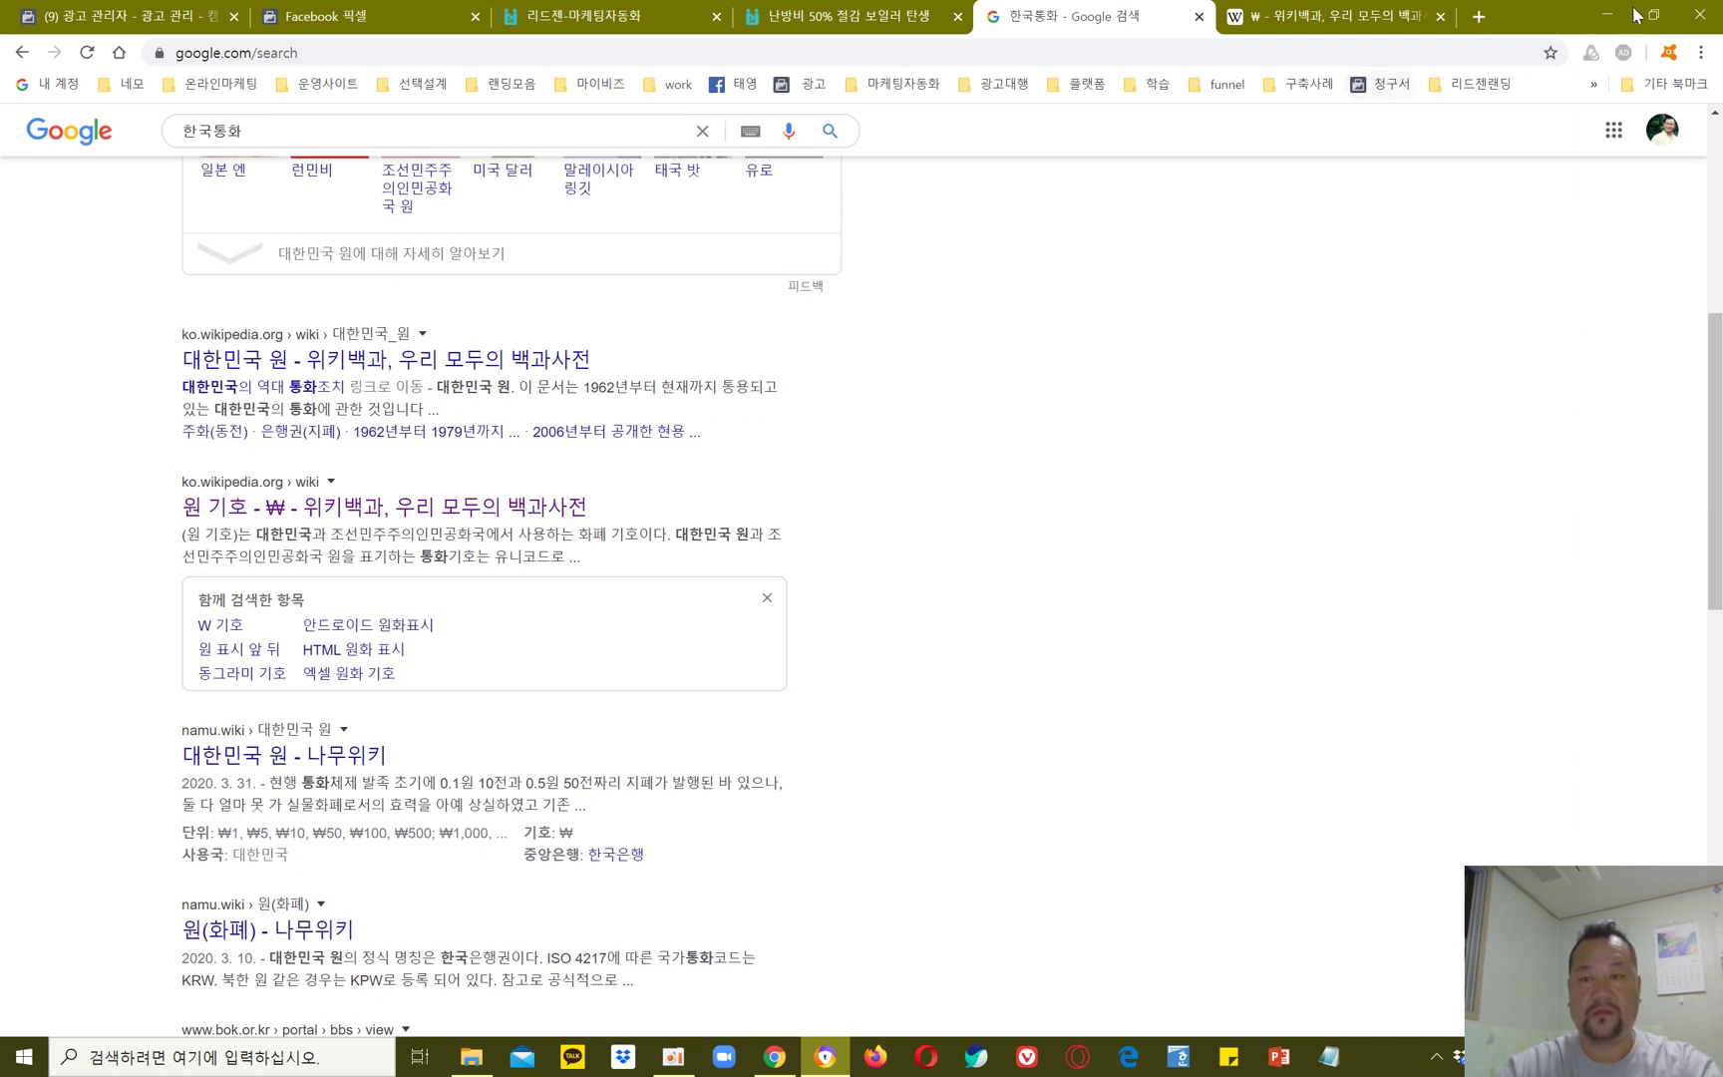
Step: Open Naver in a new tab and search for 한국통화기호
left_click(1480, 17)
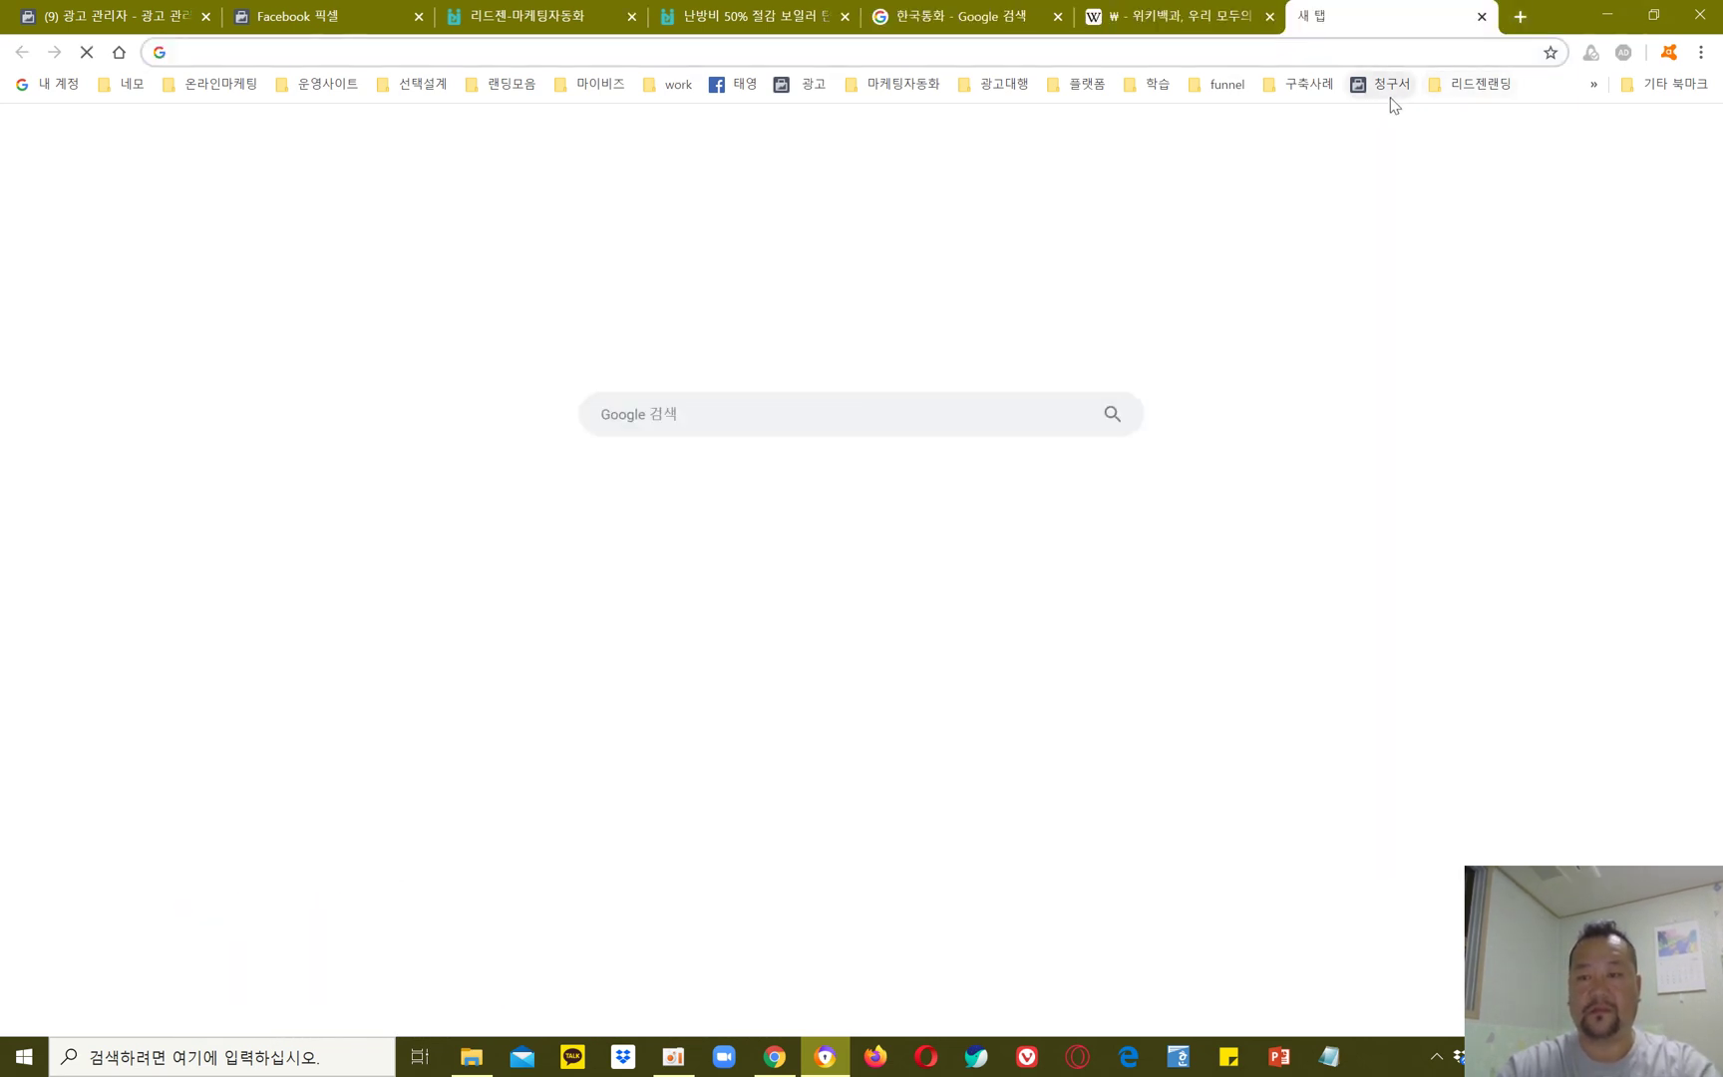
left_click(1592, 86)
left_click(1416, 116)
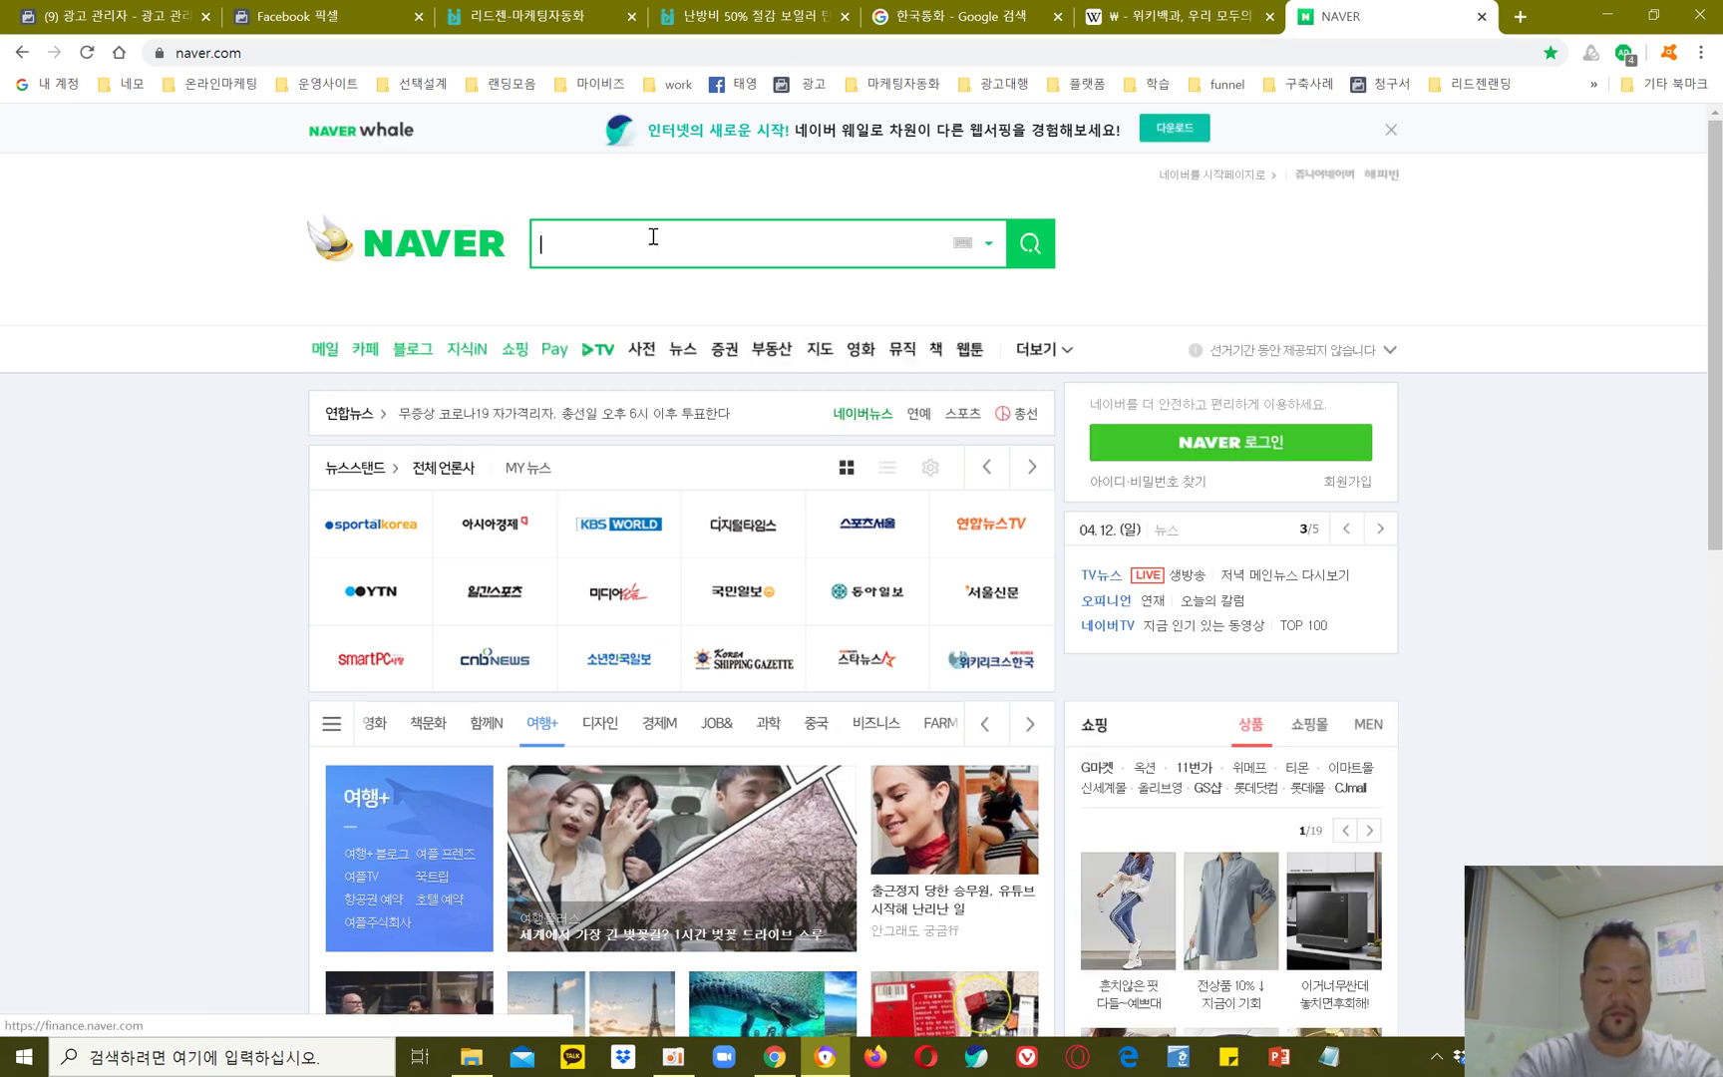
type("한국통화기호")
key("Return")
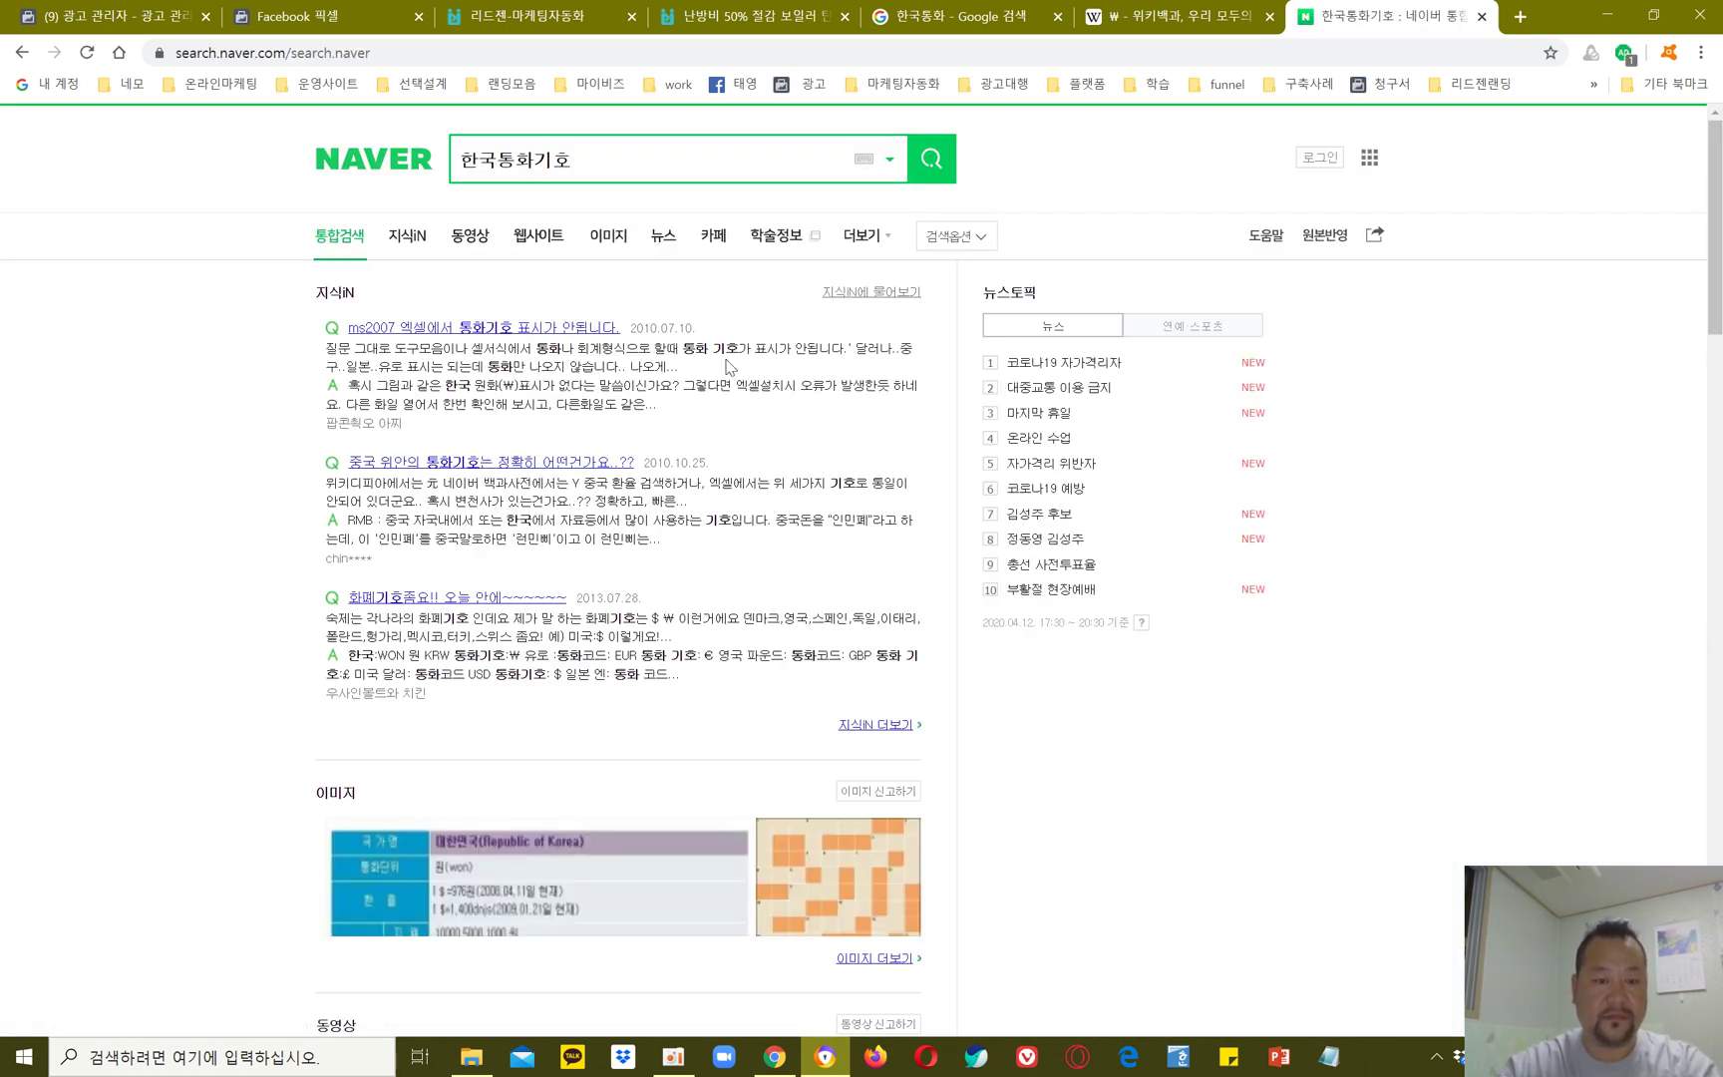
Step: Scan the Naver results and read the 지식iN question about the currency symbol not showing in ms2007 엑셀
scroll(730, 367, "down", 4)
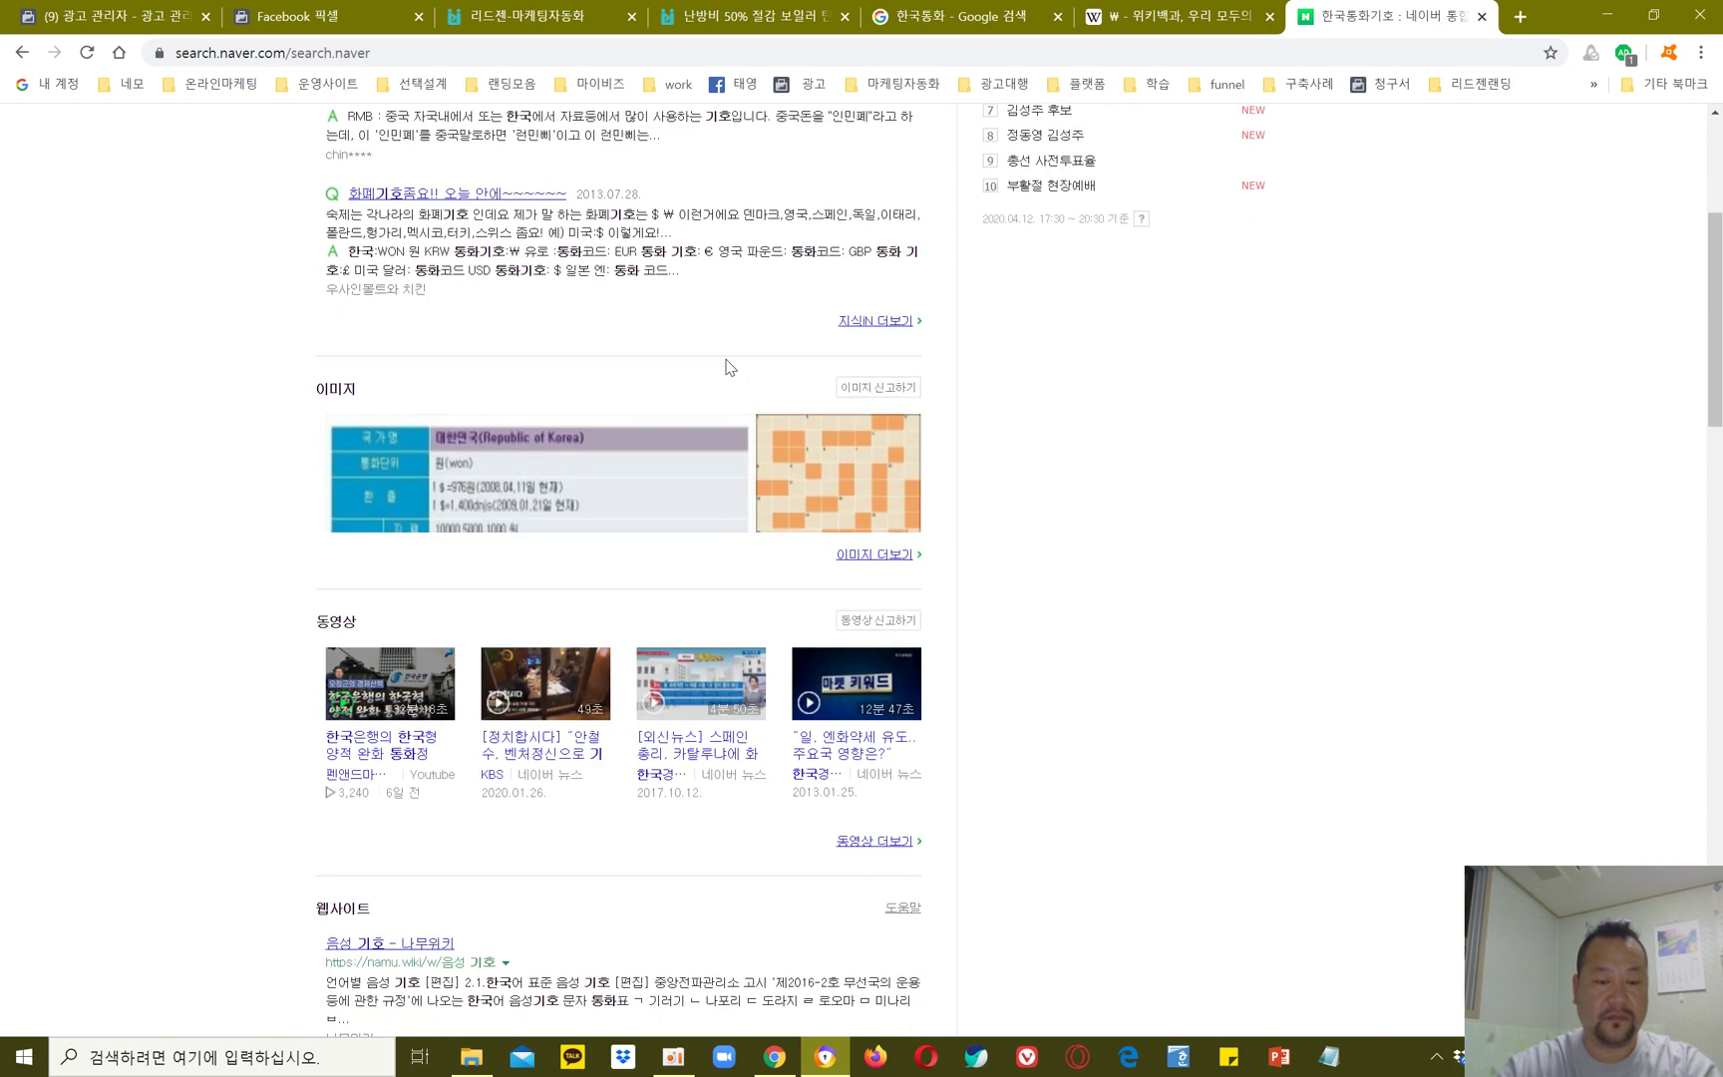
scroll(729, 367, "down", 4)
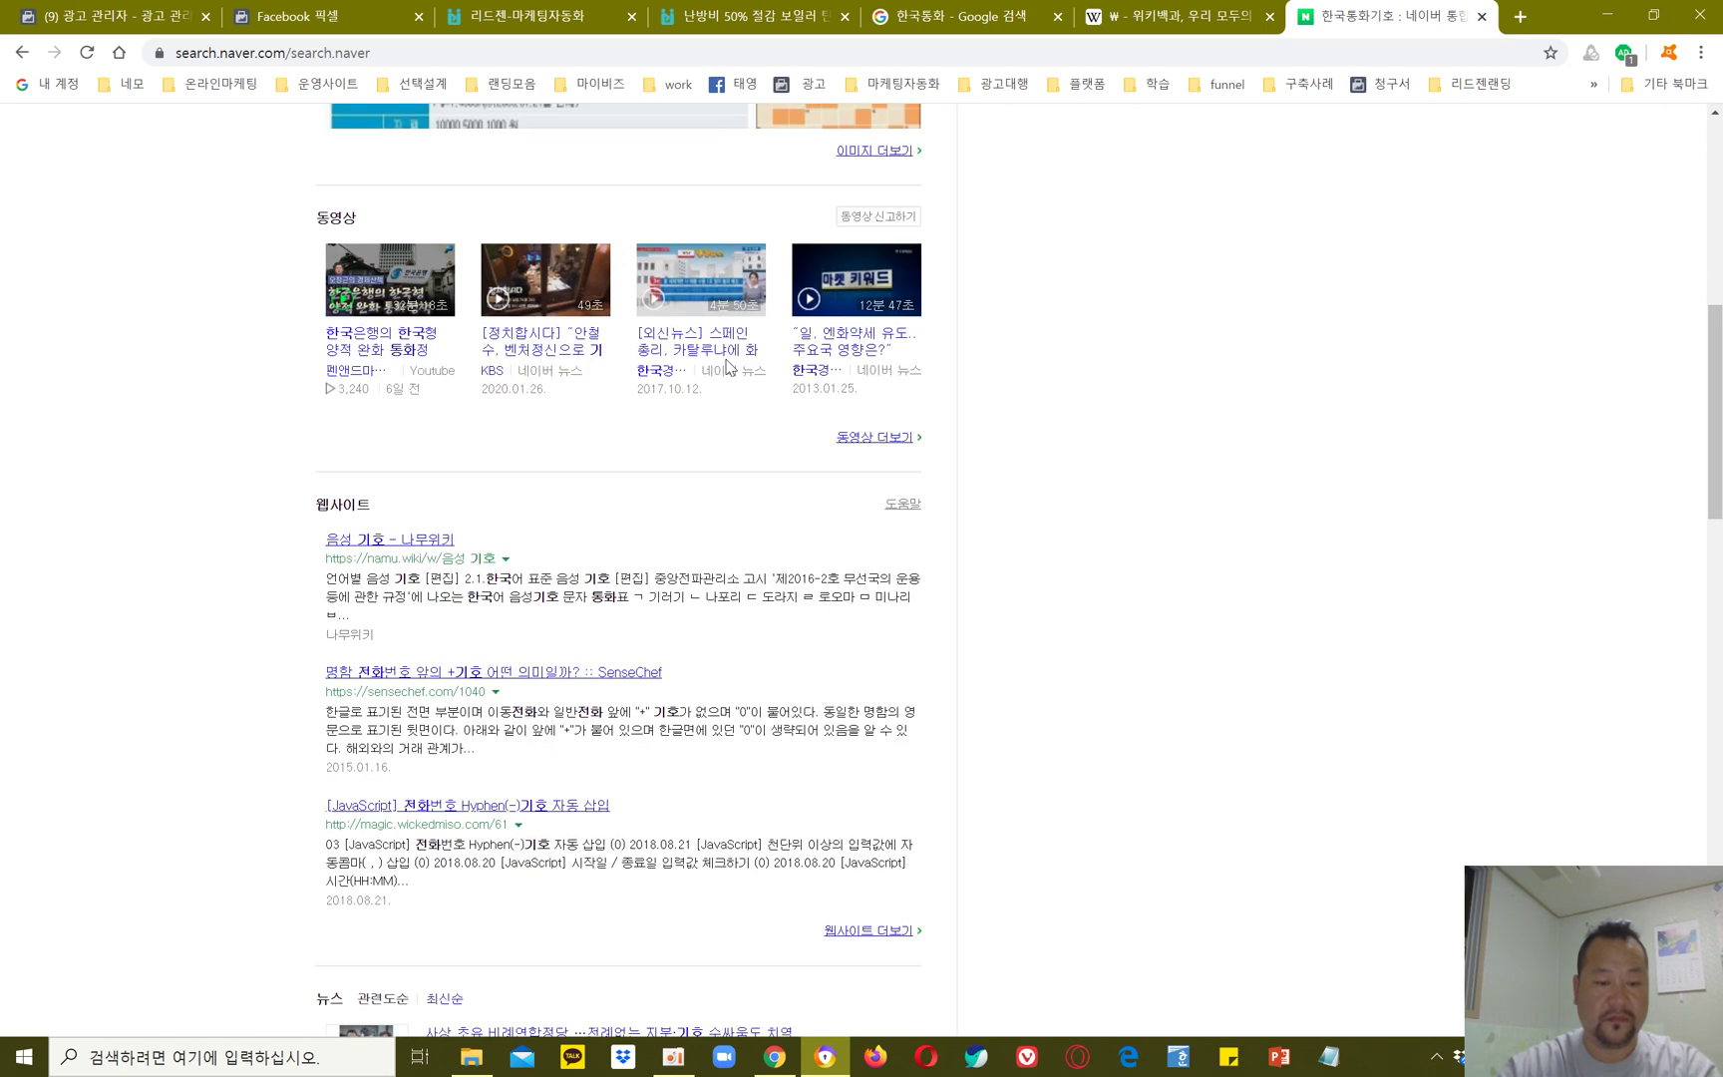
scroll(729, 367, "up", 6)
scroll(727, 366, "up", 2)
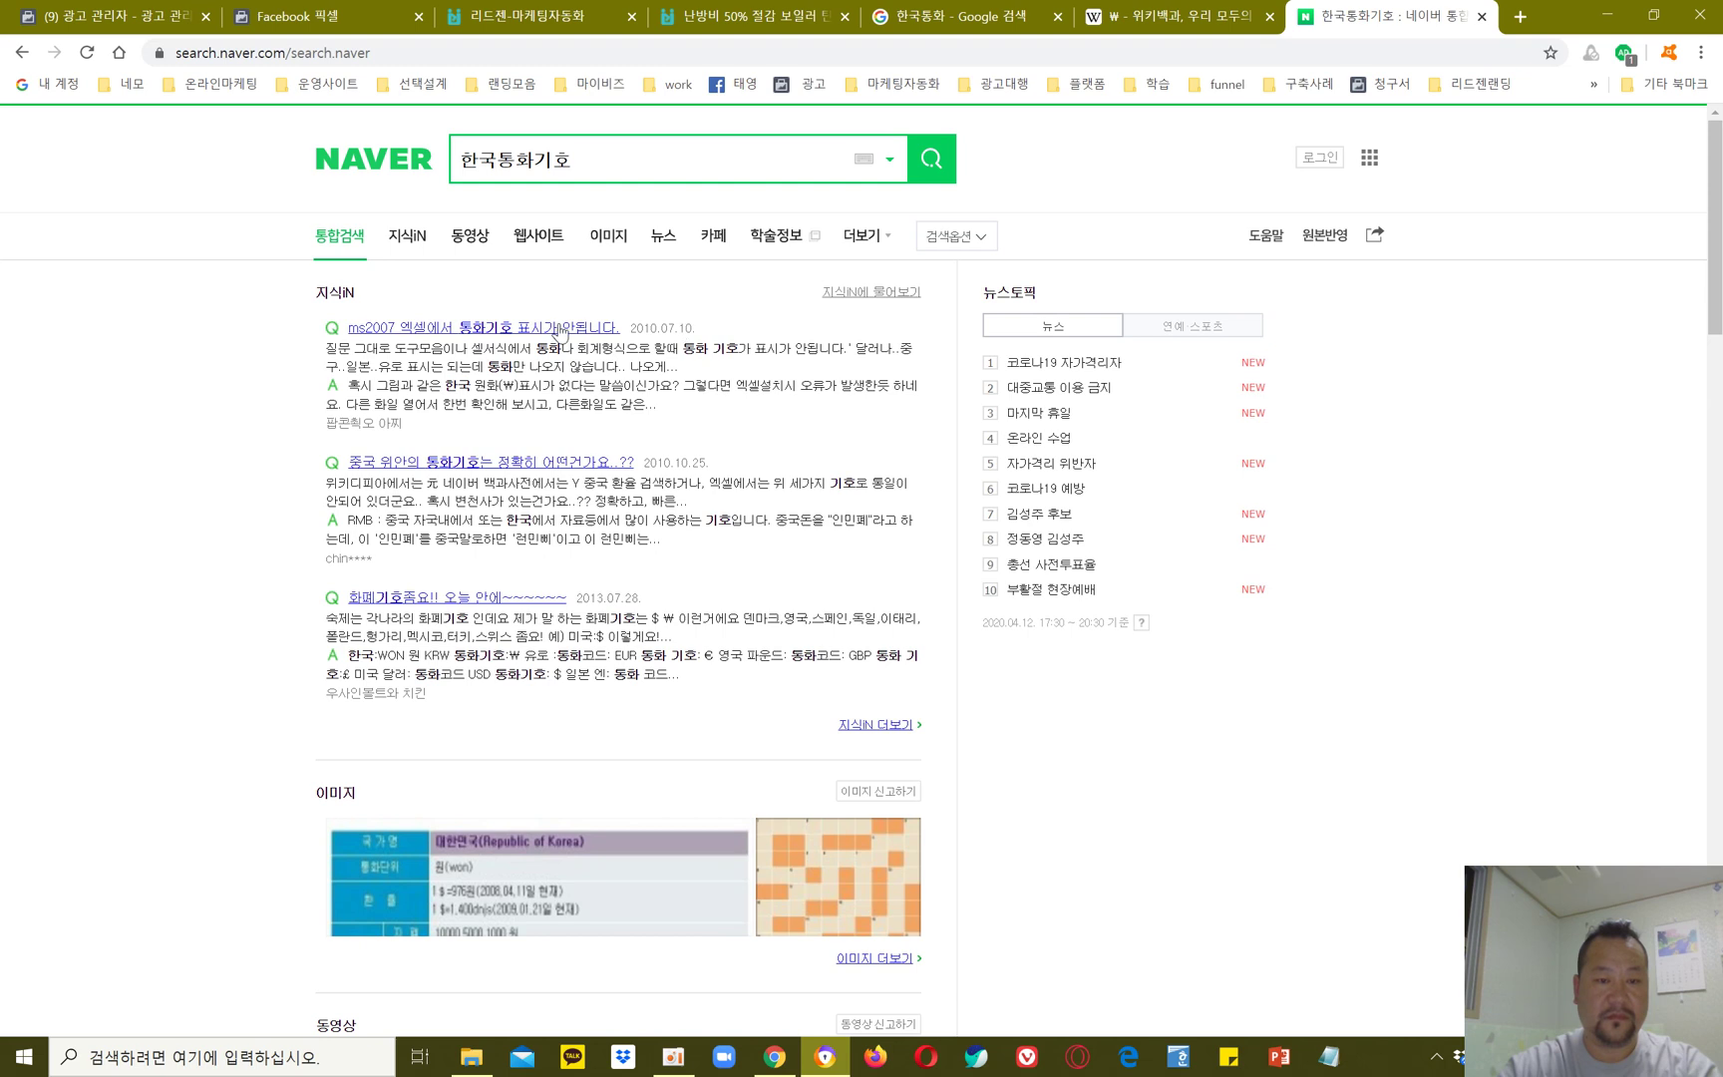
left_click(558, 325)
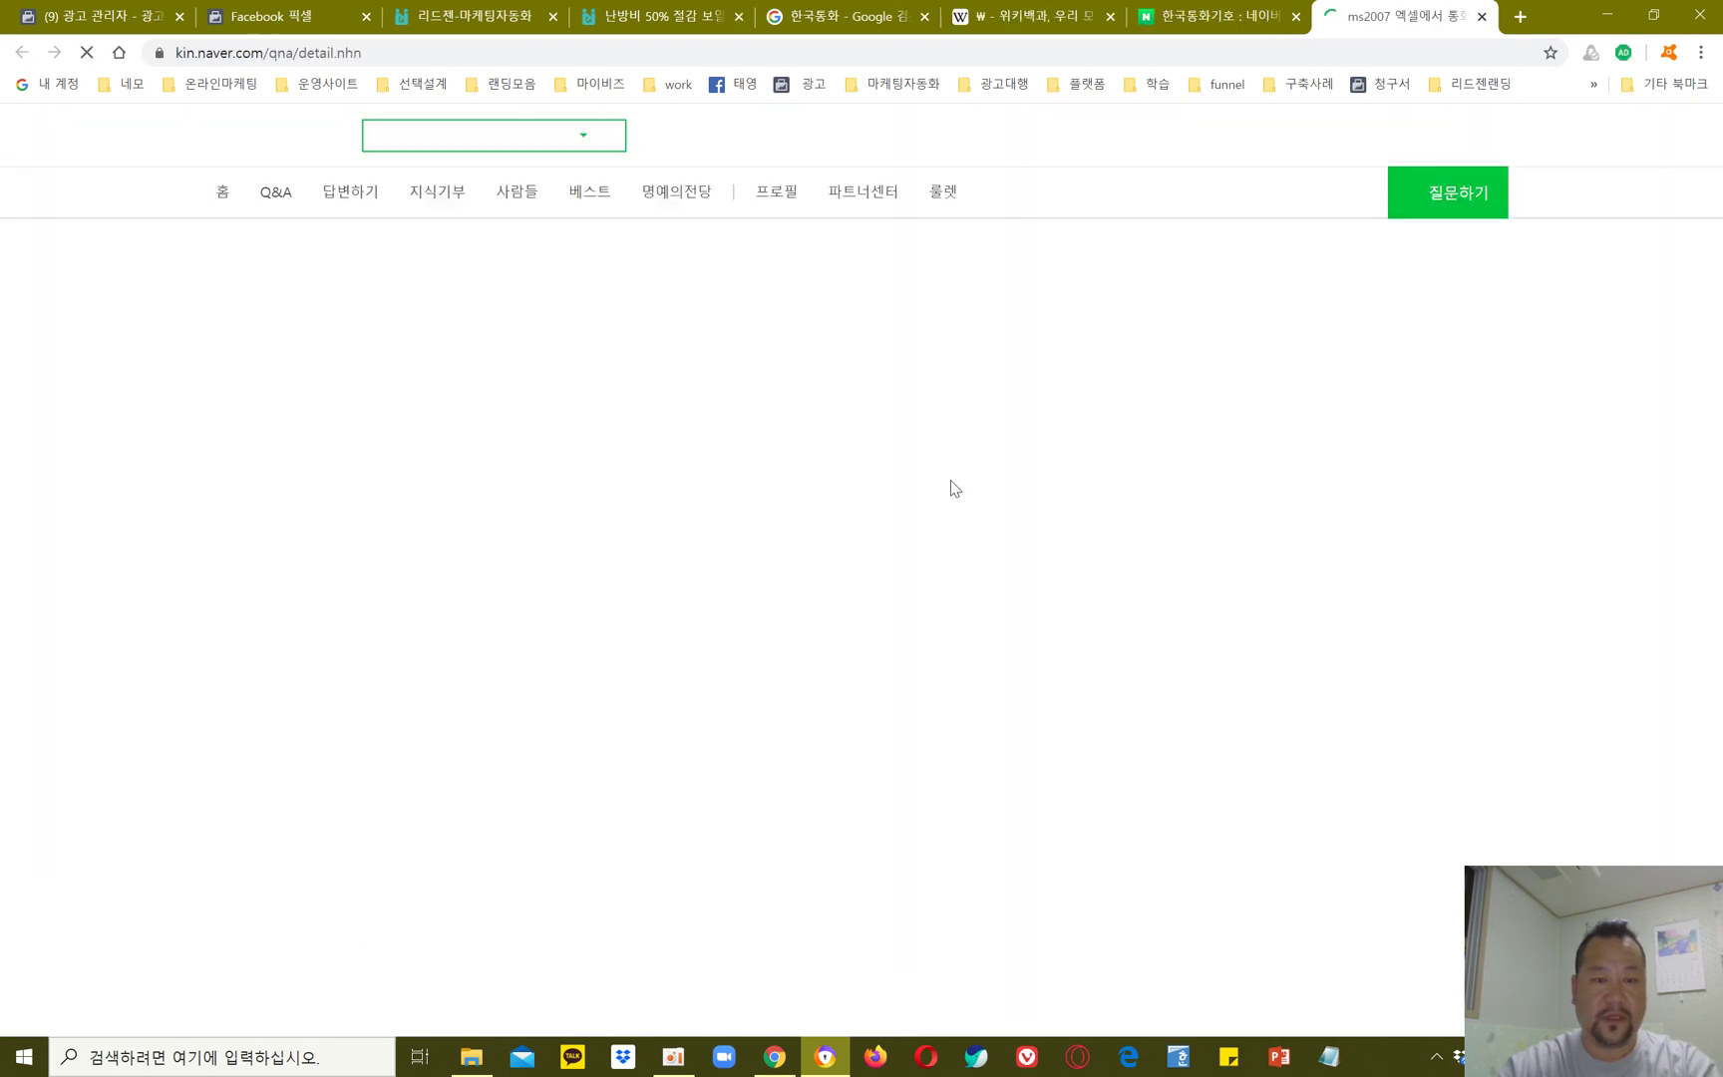
scroll(955, 488, "down", 5)
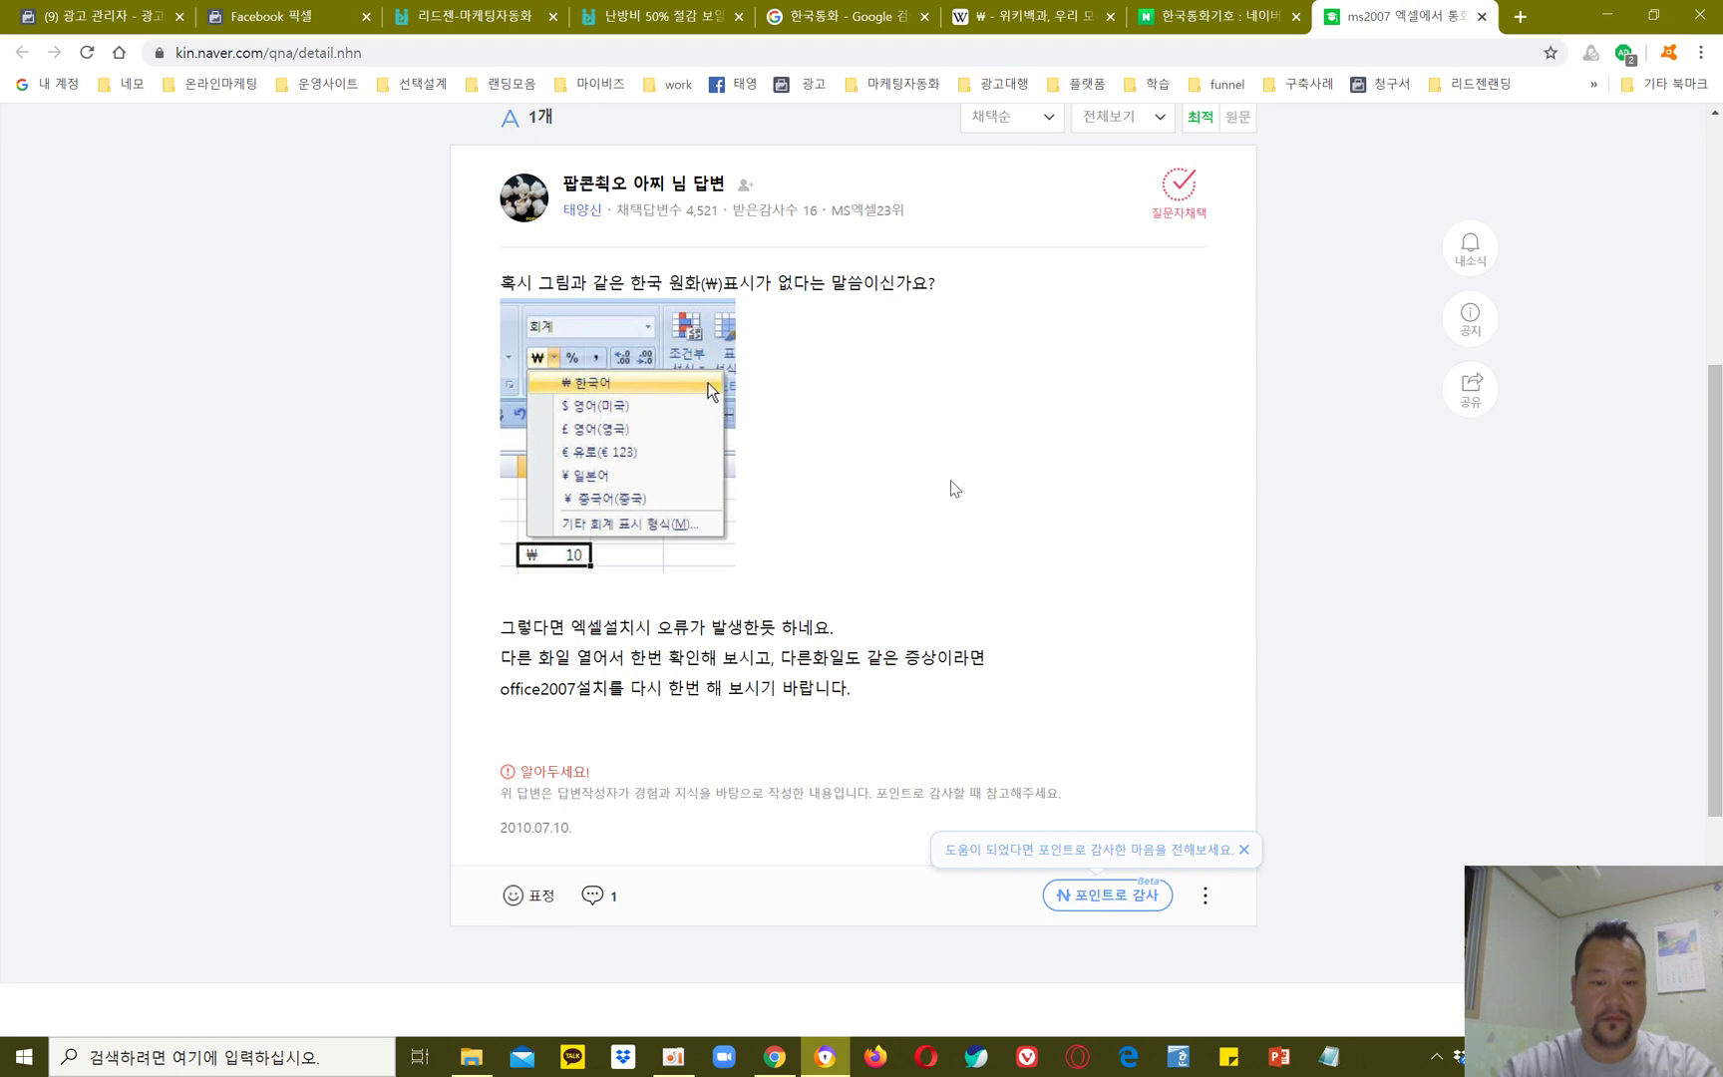
scroll(954, 488, "up", 4)
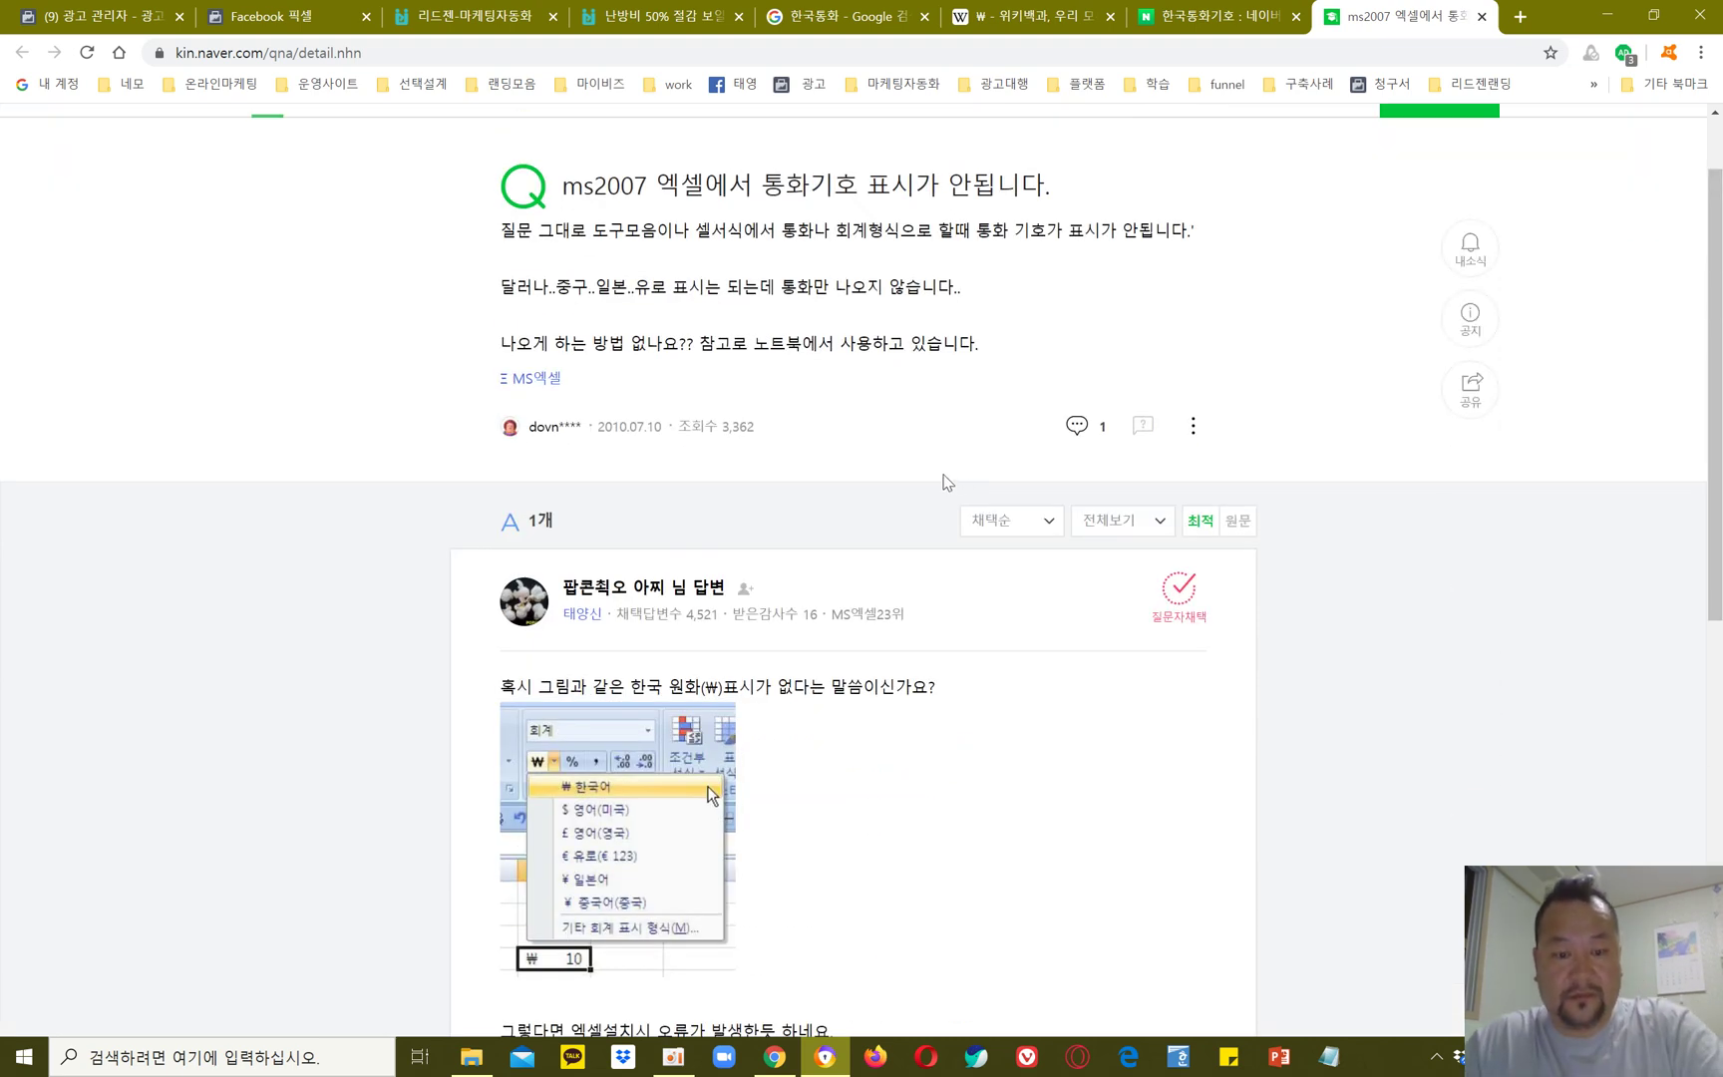
Step: Open the 지식iN question about the Chinese yuan's currency symbol, highlight KRW in its answer, and return to the Facebook pixel setup
left_click(1177, 16)
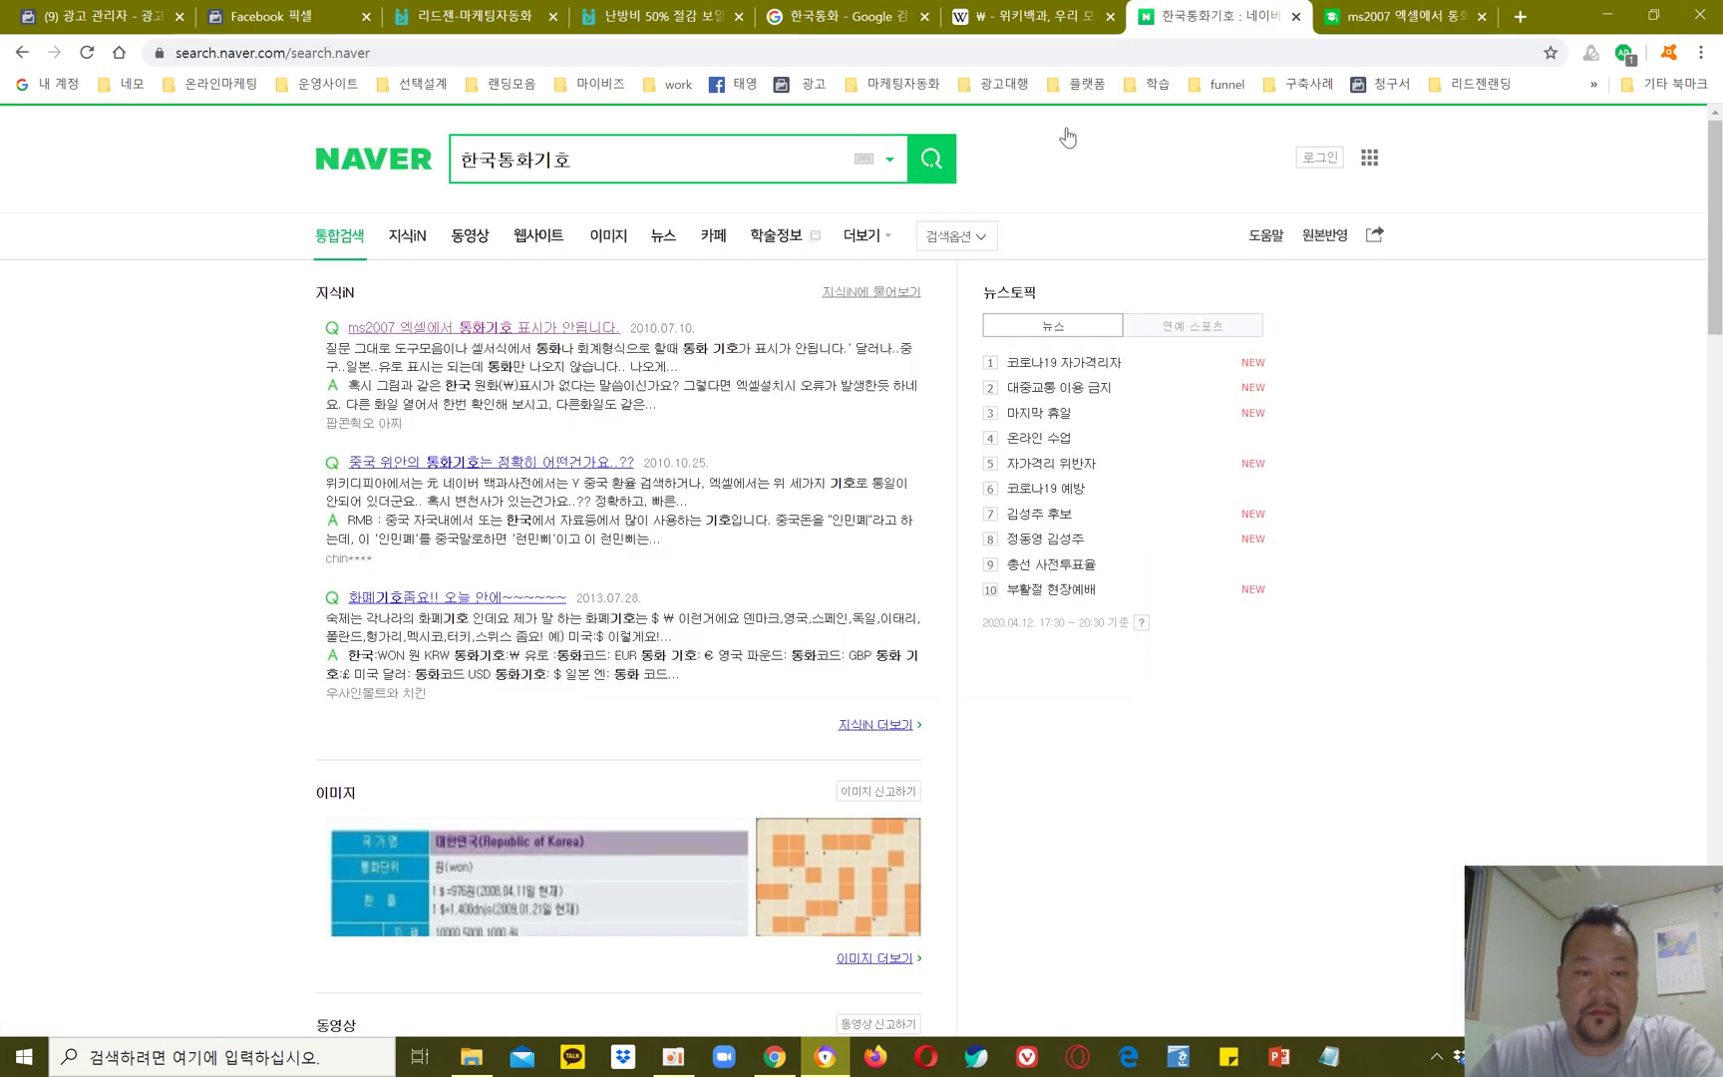
left_click(560, 468)
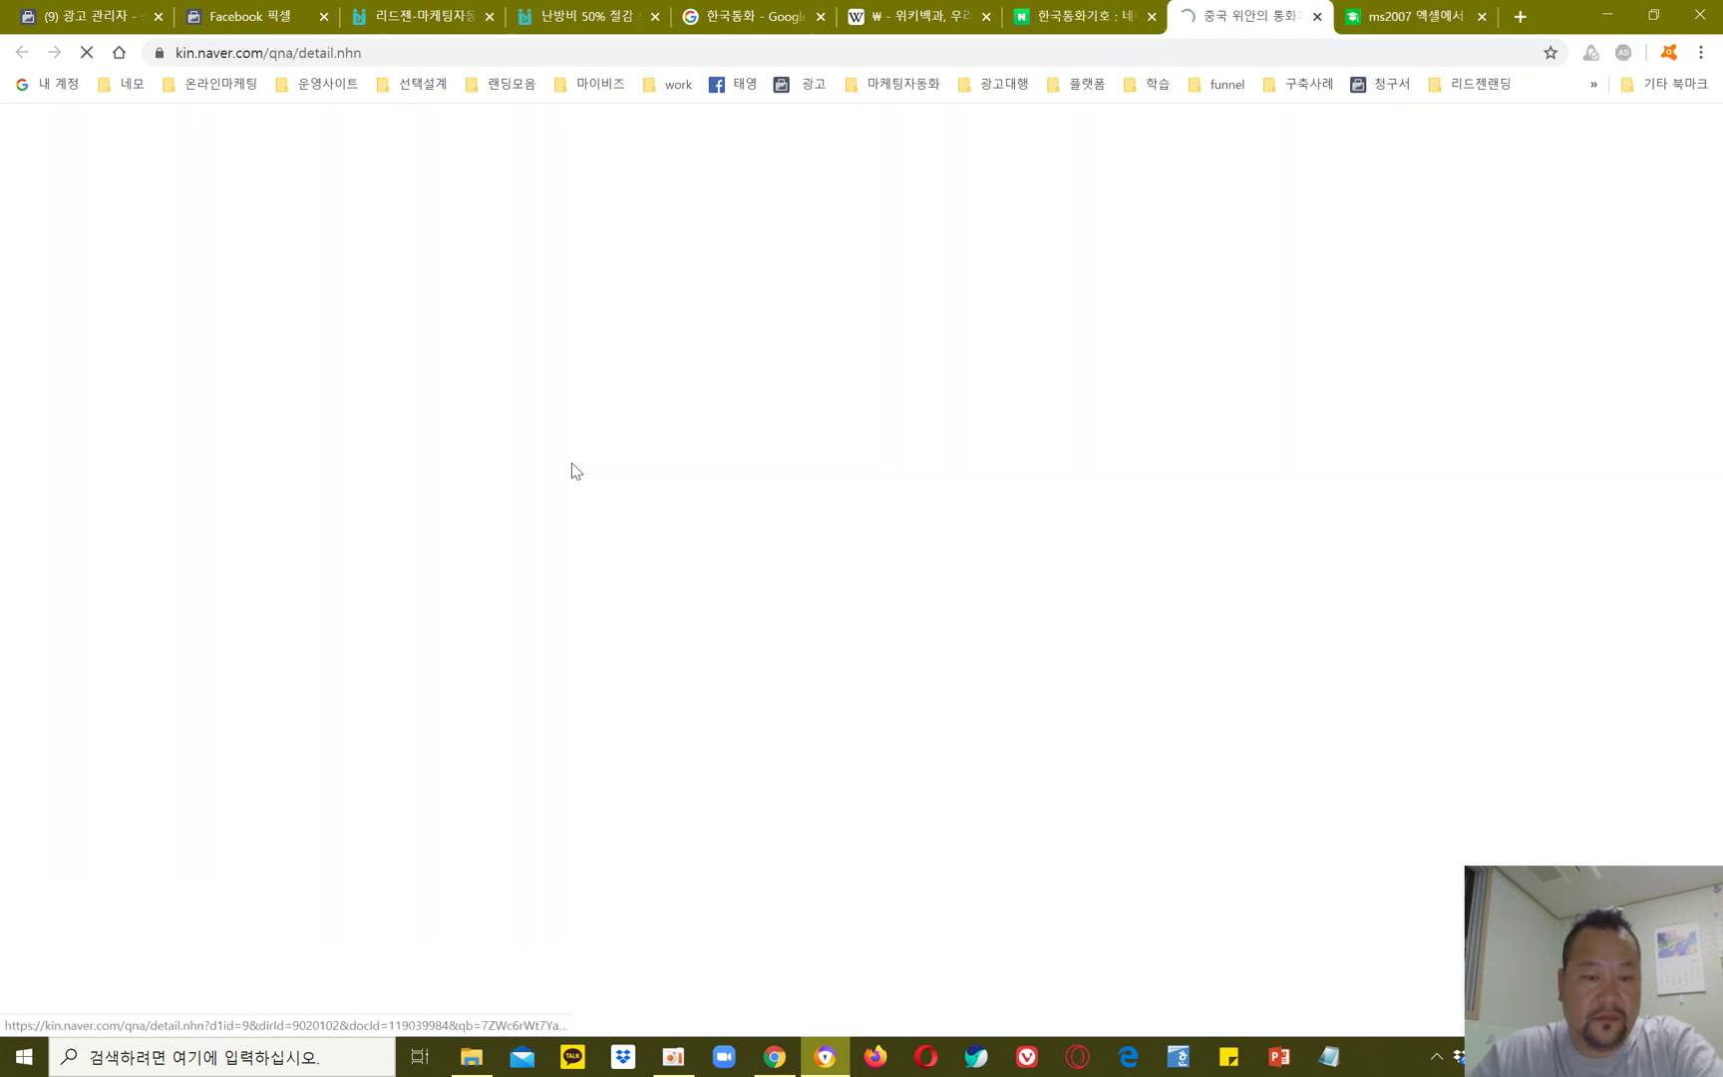
scroll(928, 579, "down", 4)
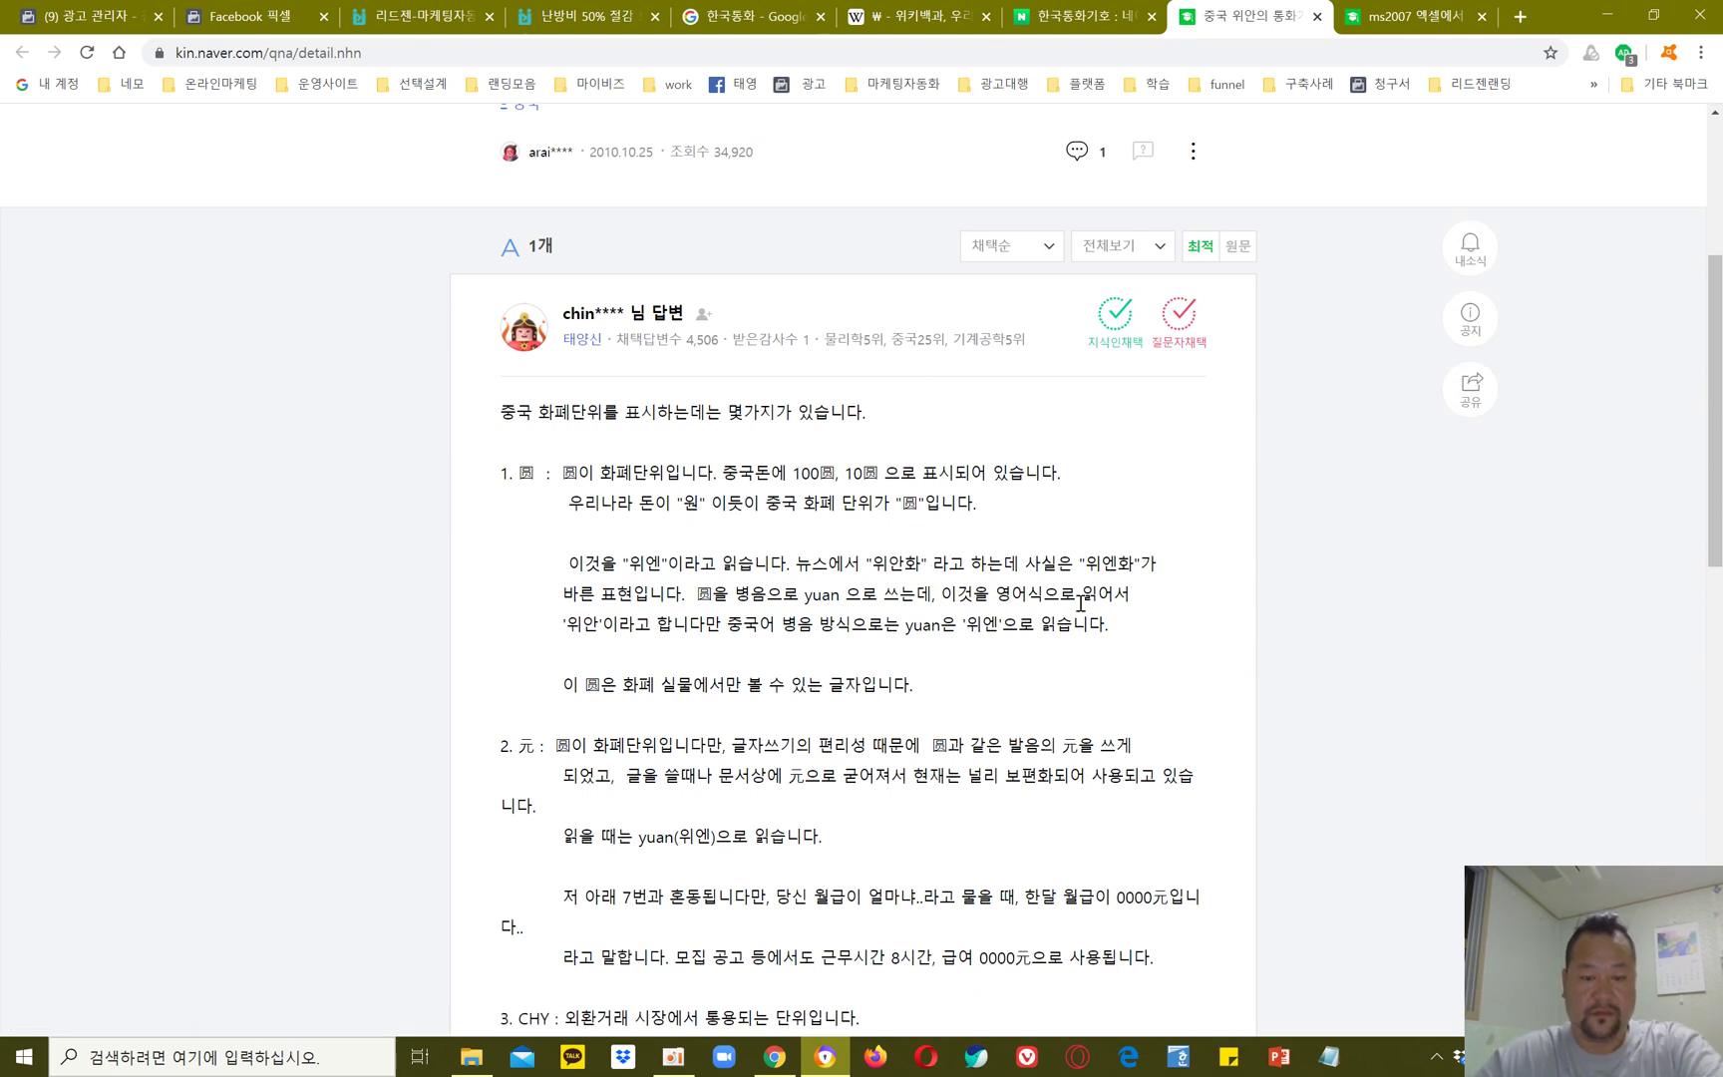
scroll(1080, 603, "down", 2)
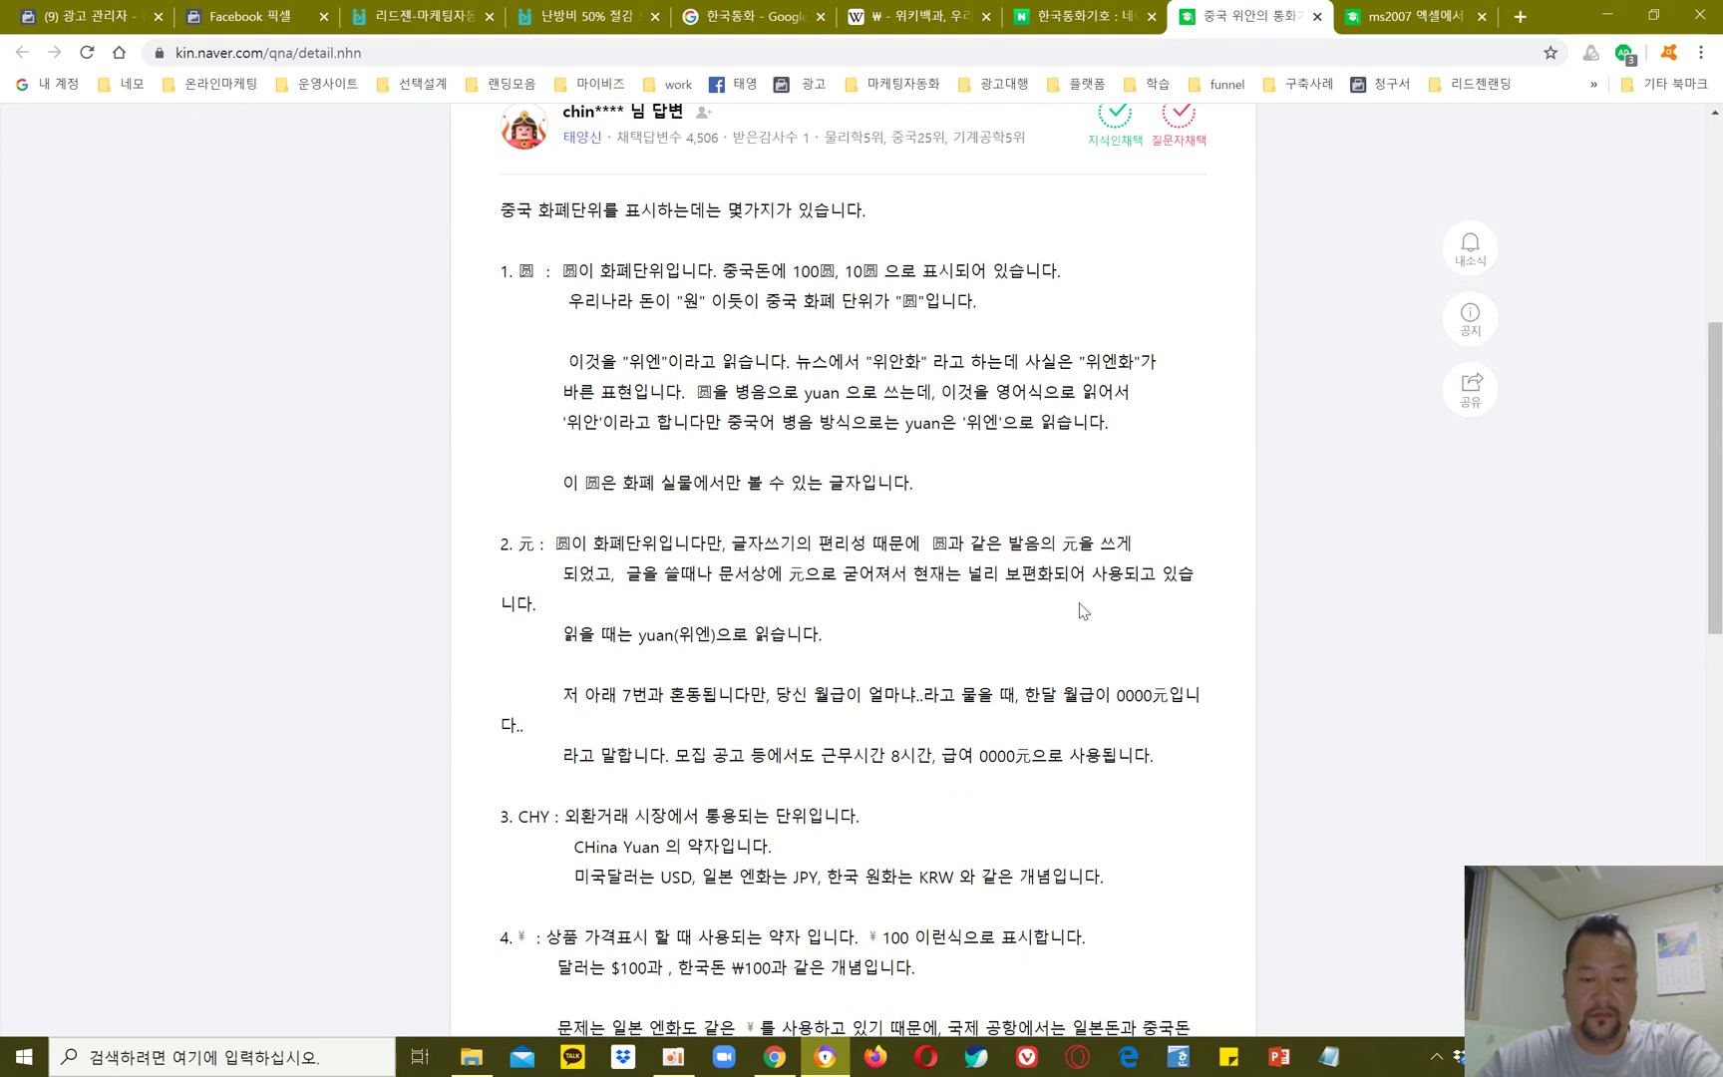
scroll(1083, 610, "down", 3)
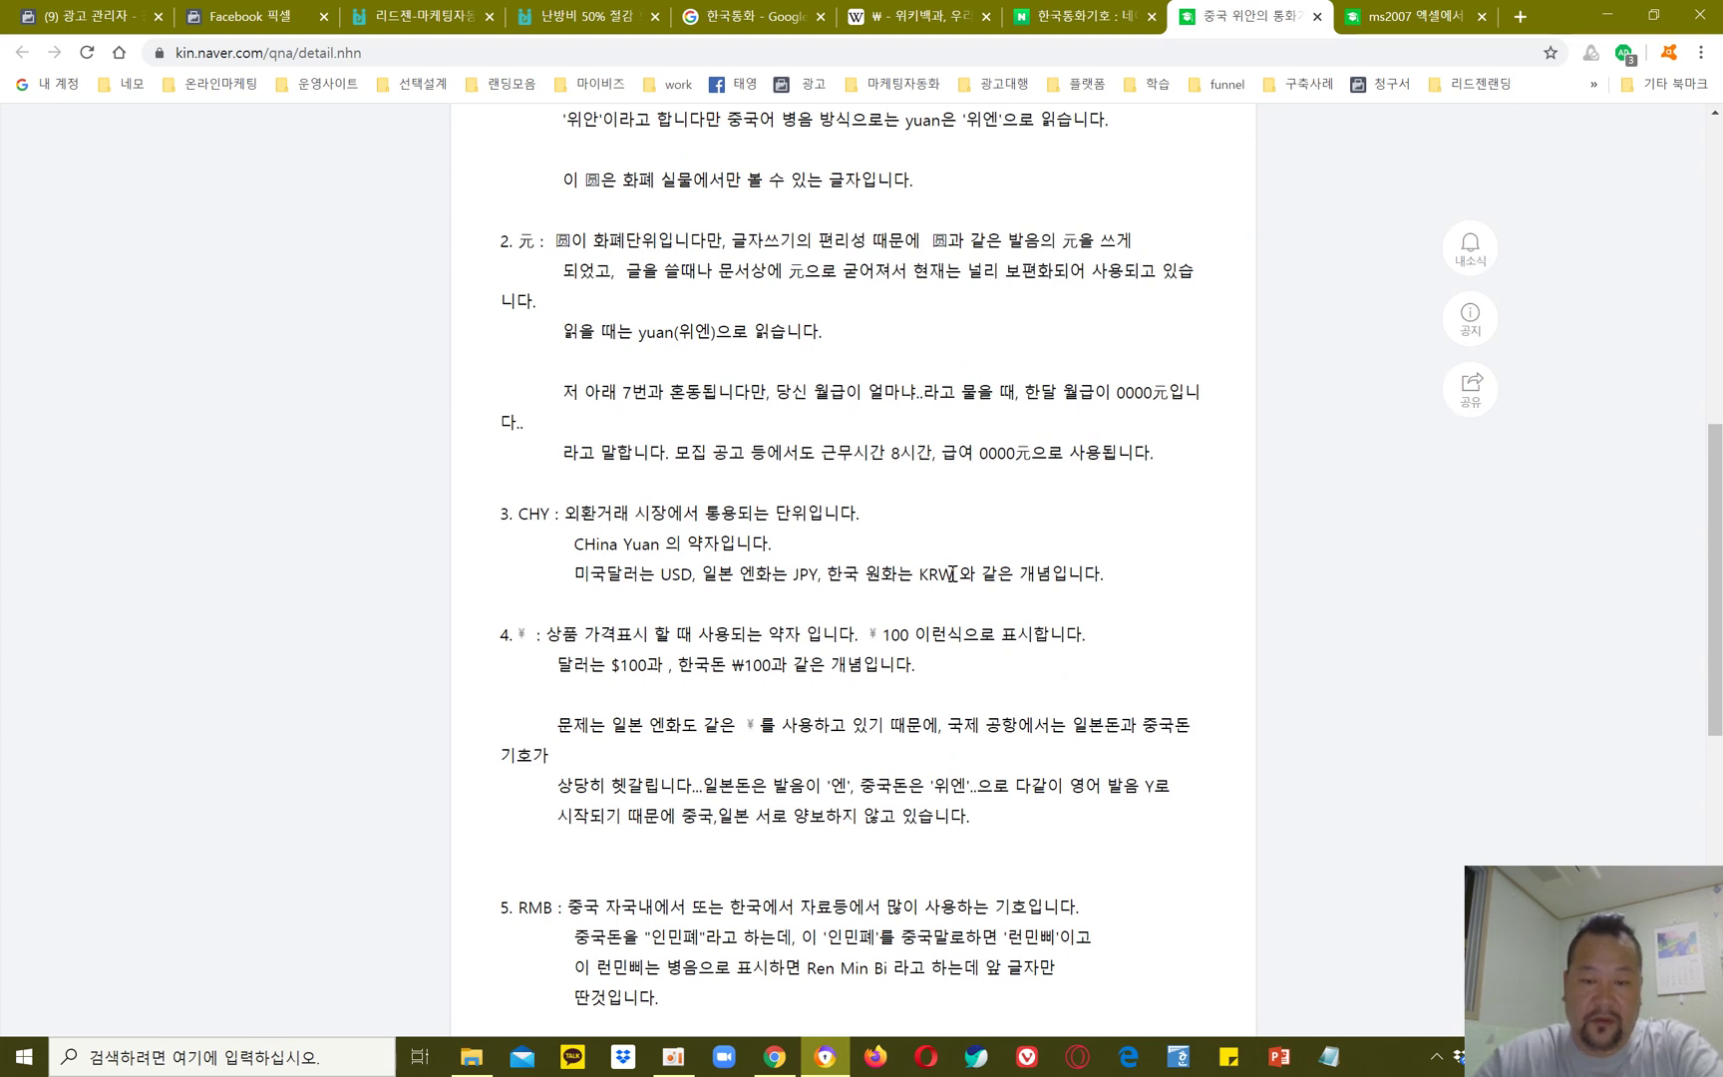
left_click_drag(952, 574, 913, 574)
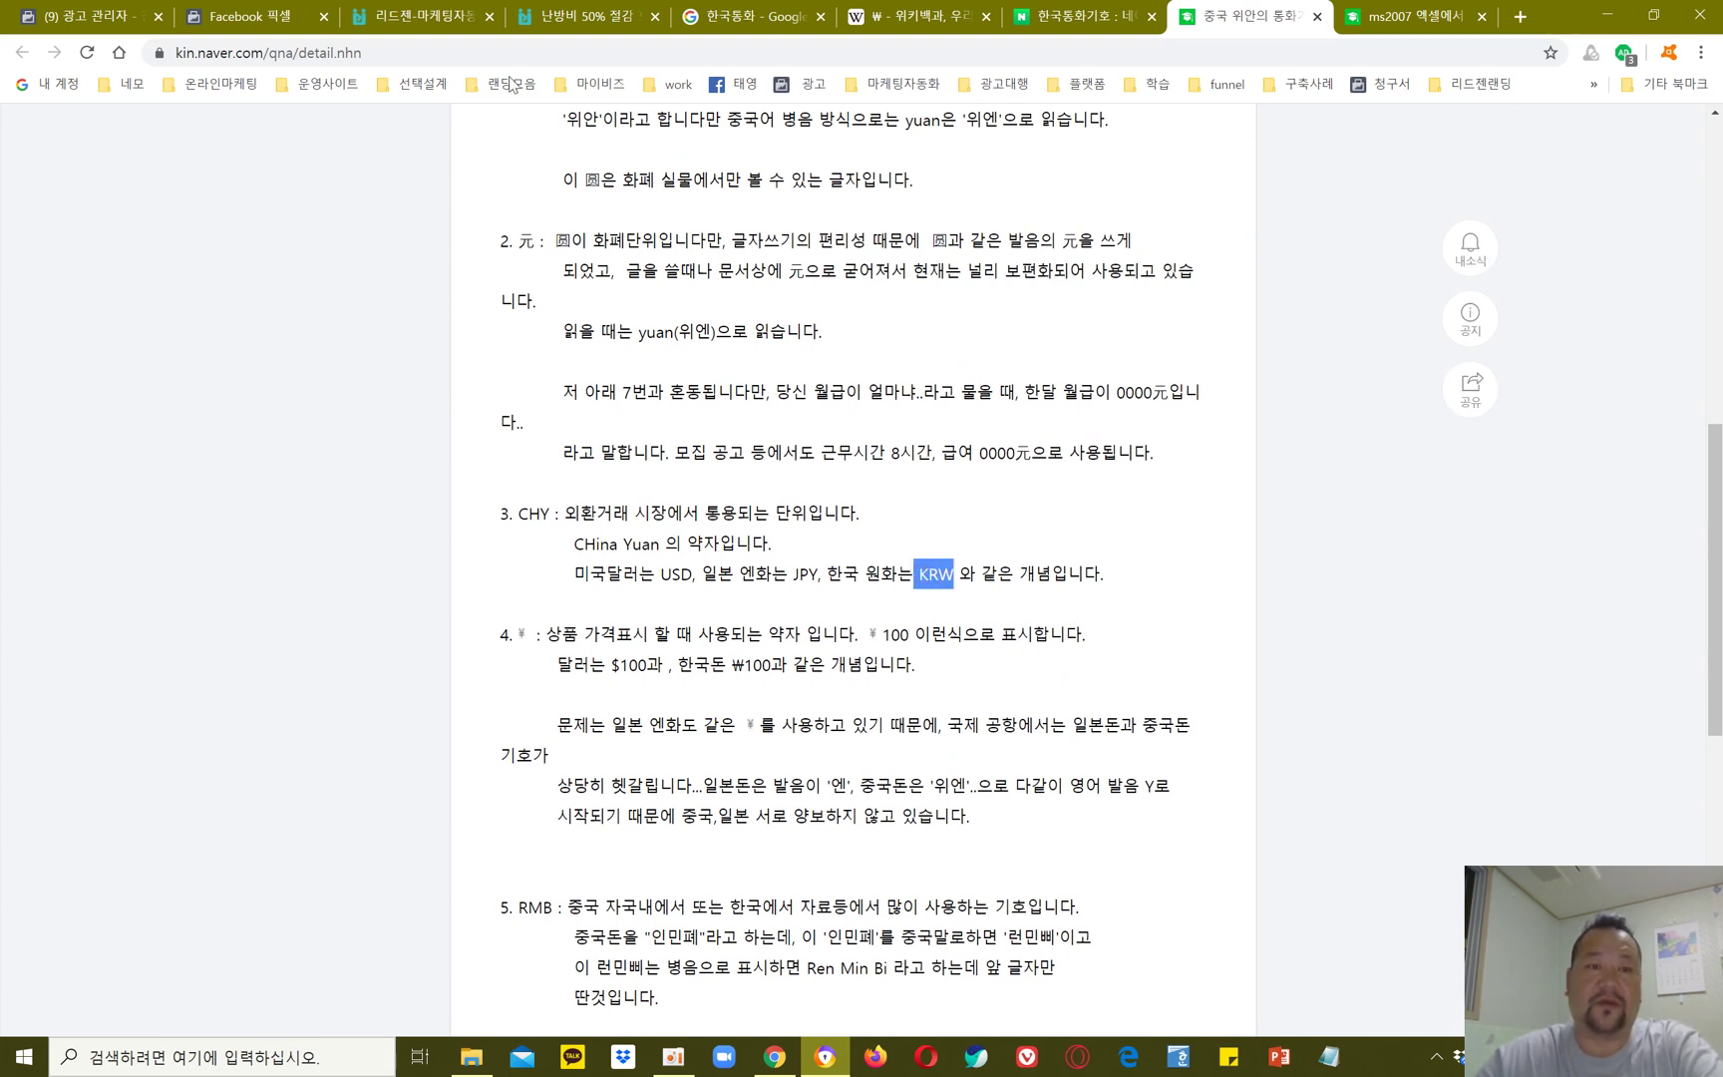
left_click(253, 16)
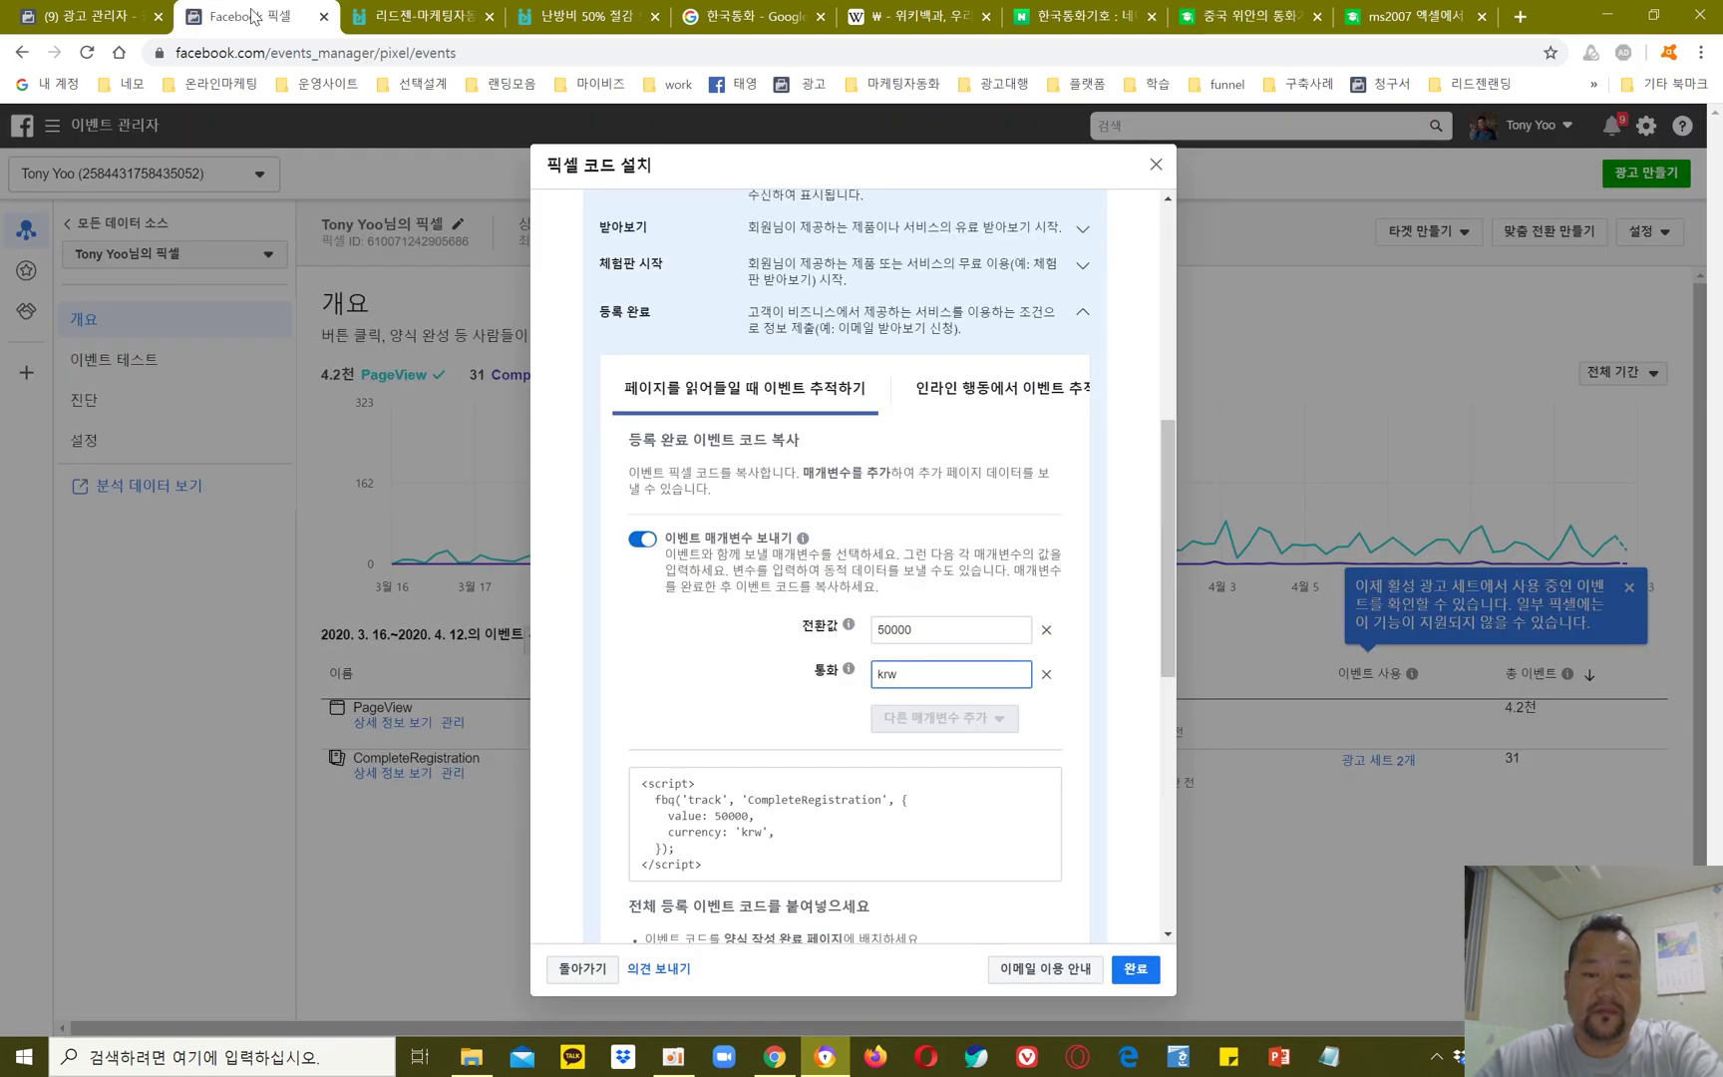
Step: Check the currency parameter hint and copy the CompleteRegistration event code with value 50000 and currency krw to the clipboard
mouse_move(888, 695)
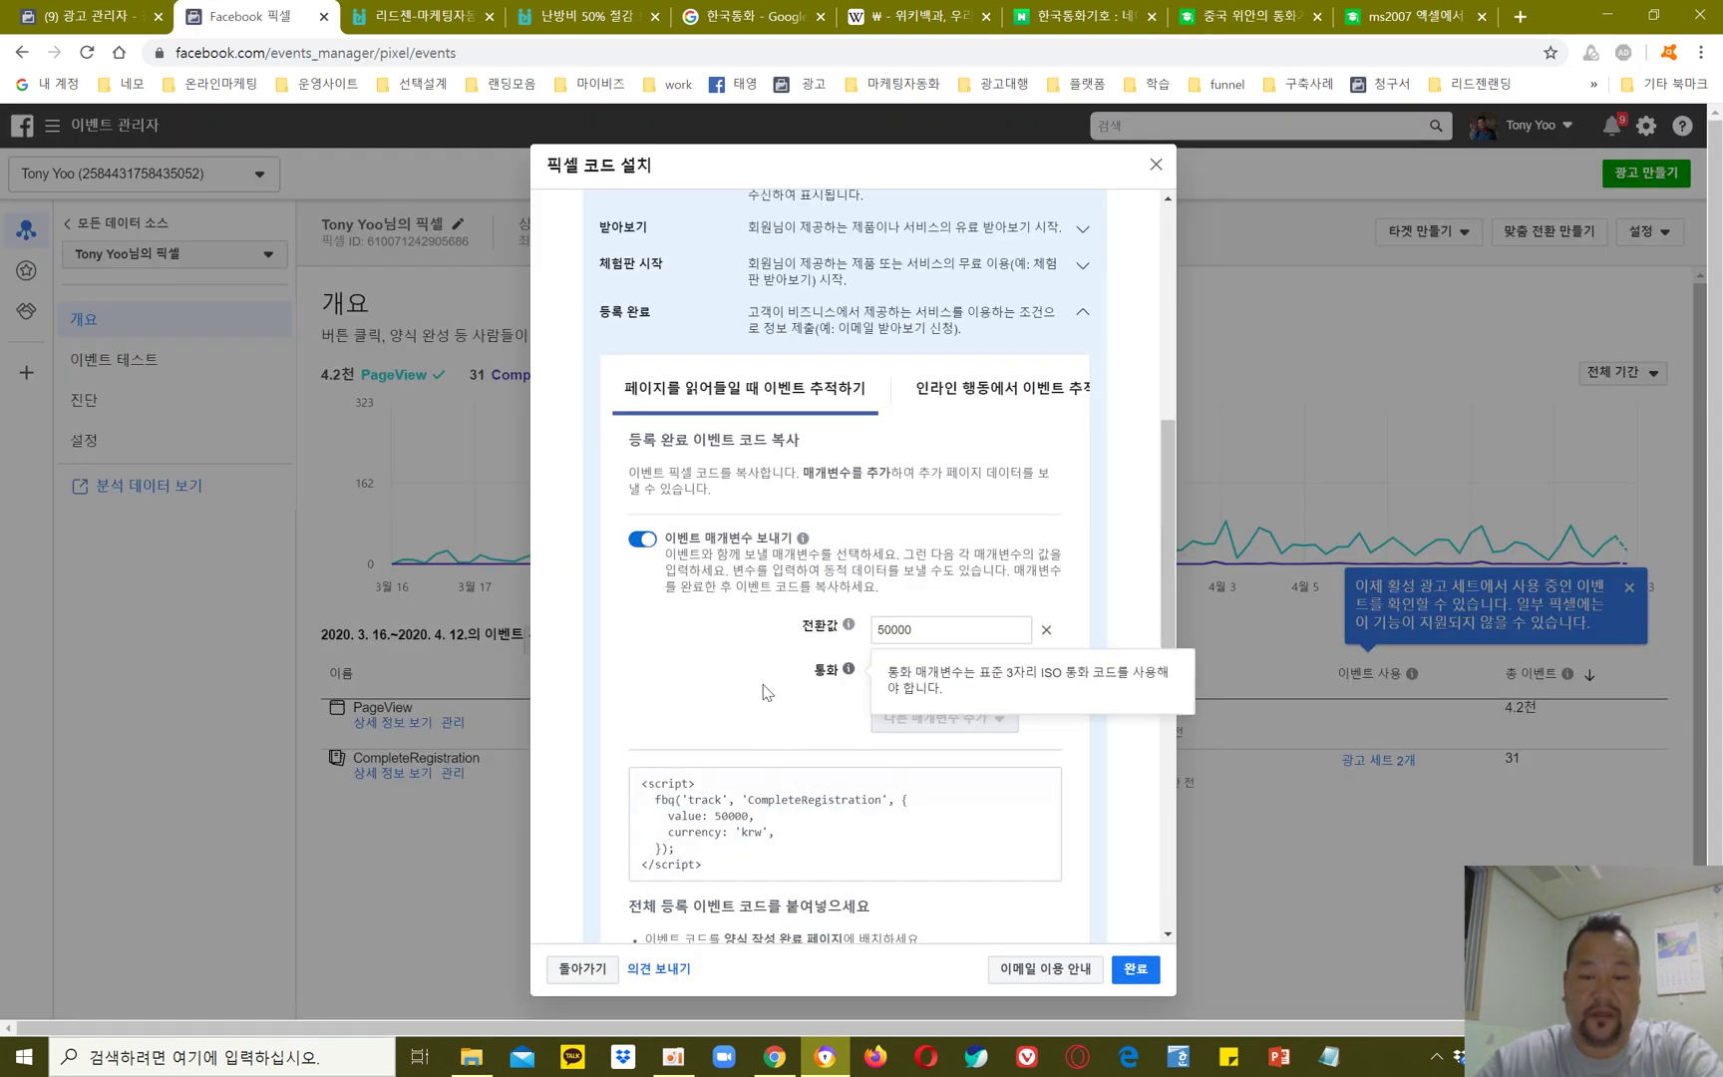
scroll(691, 703, "down", 1)
scroll(694, 703, "down", 2)
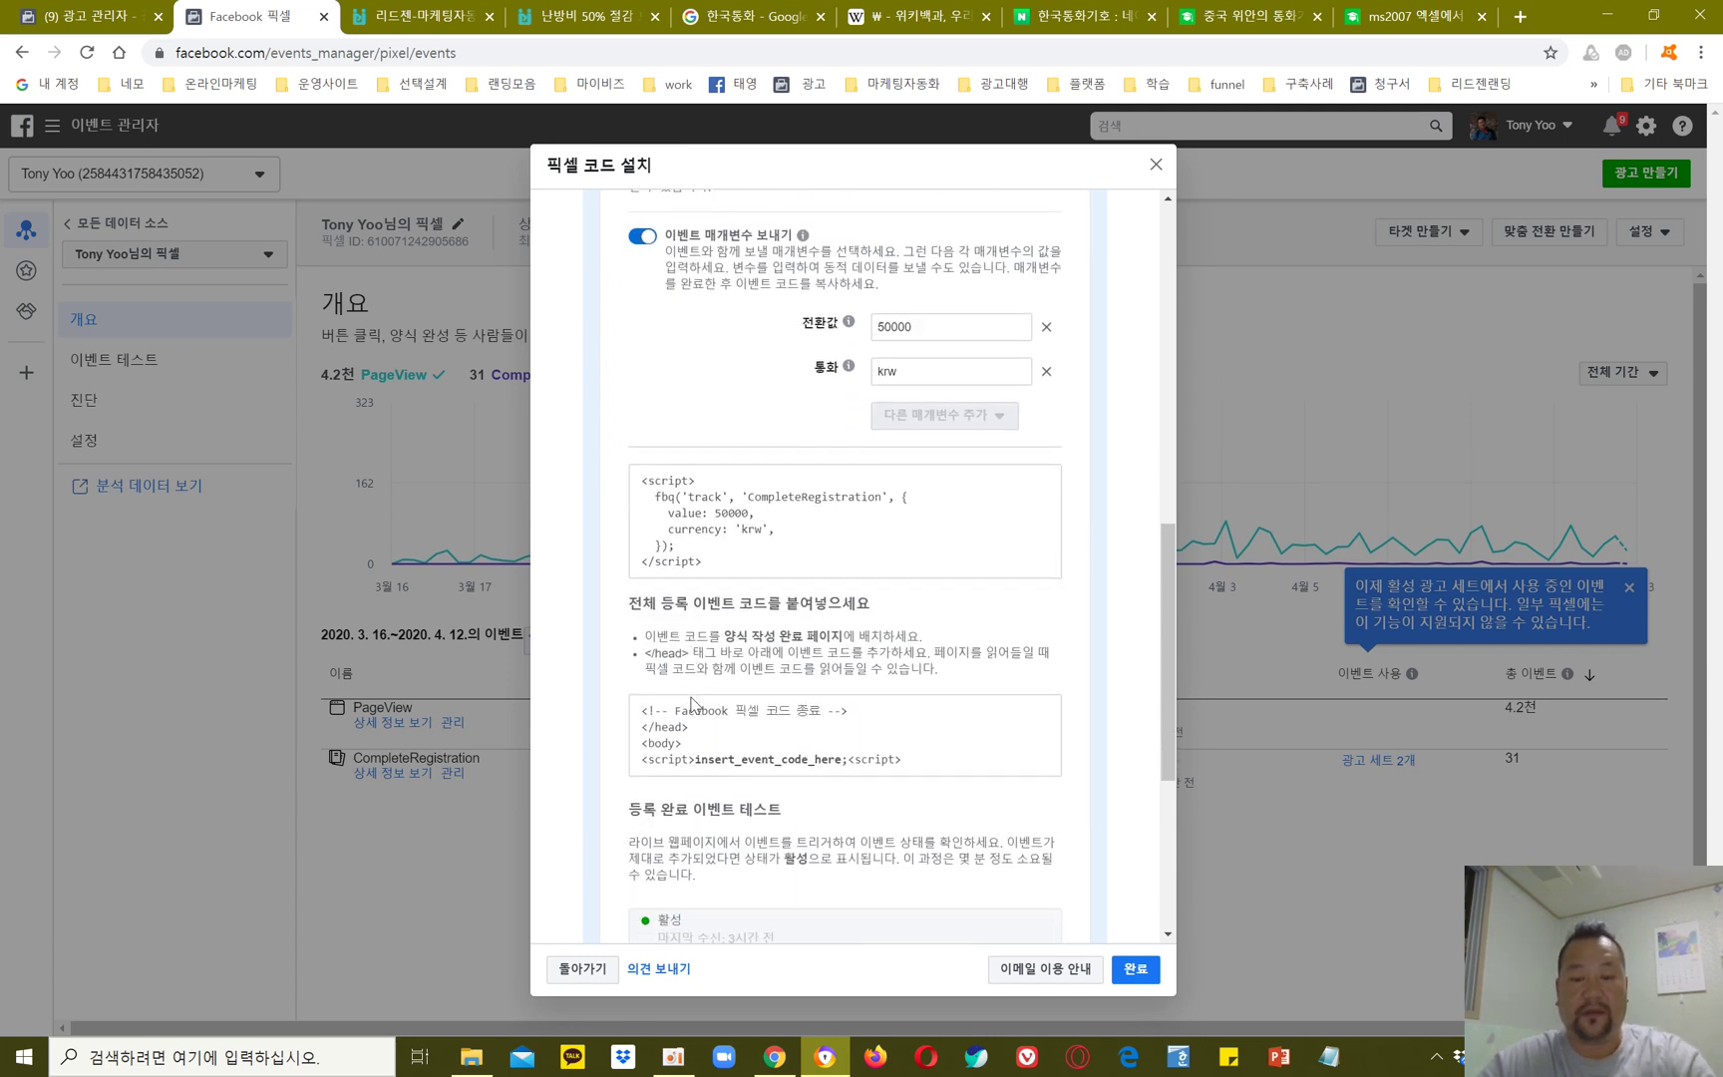
mouse_move(839, 542)
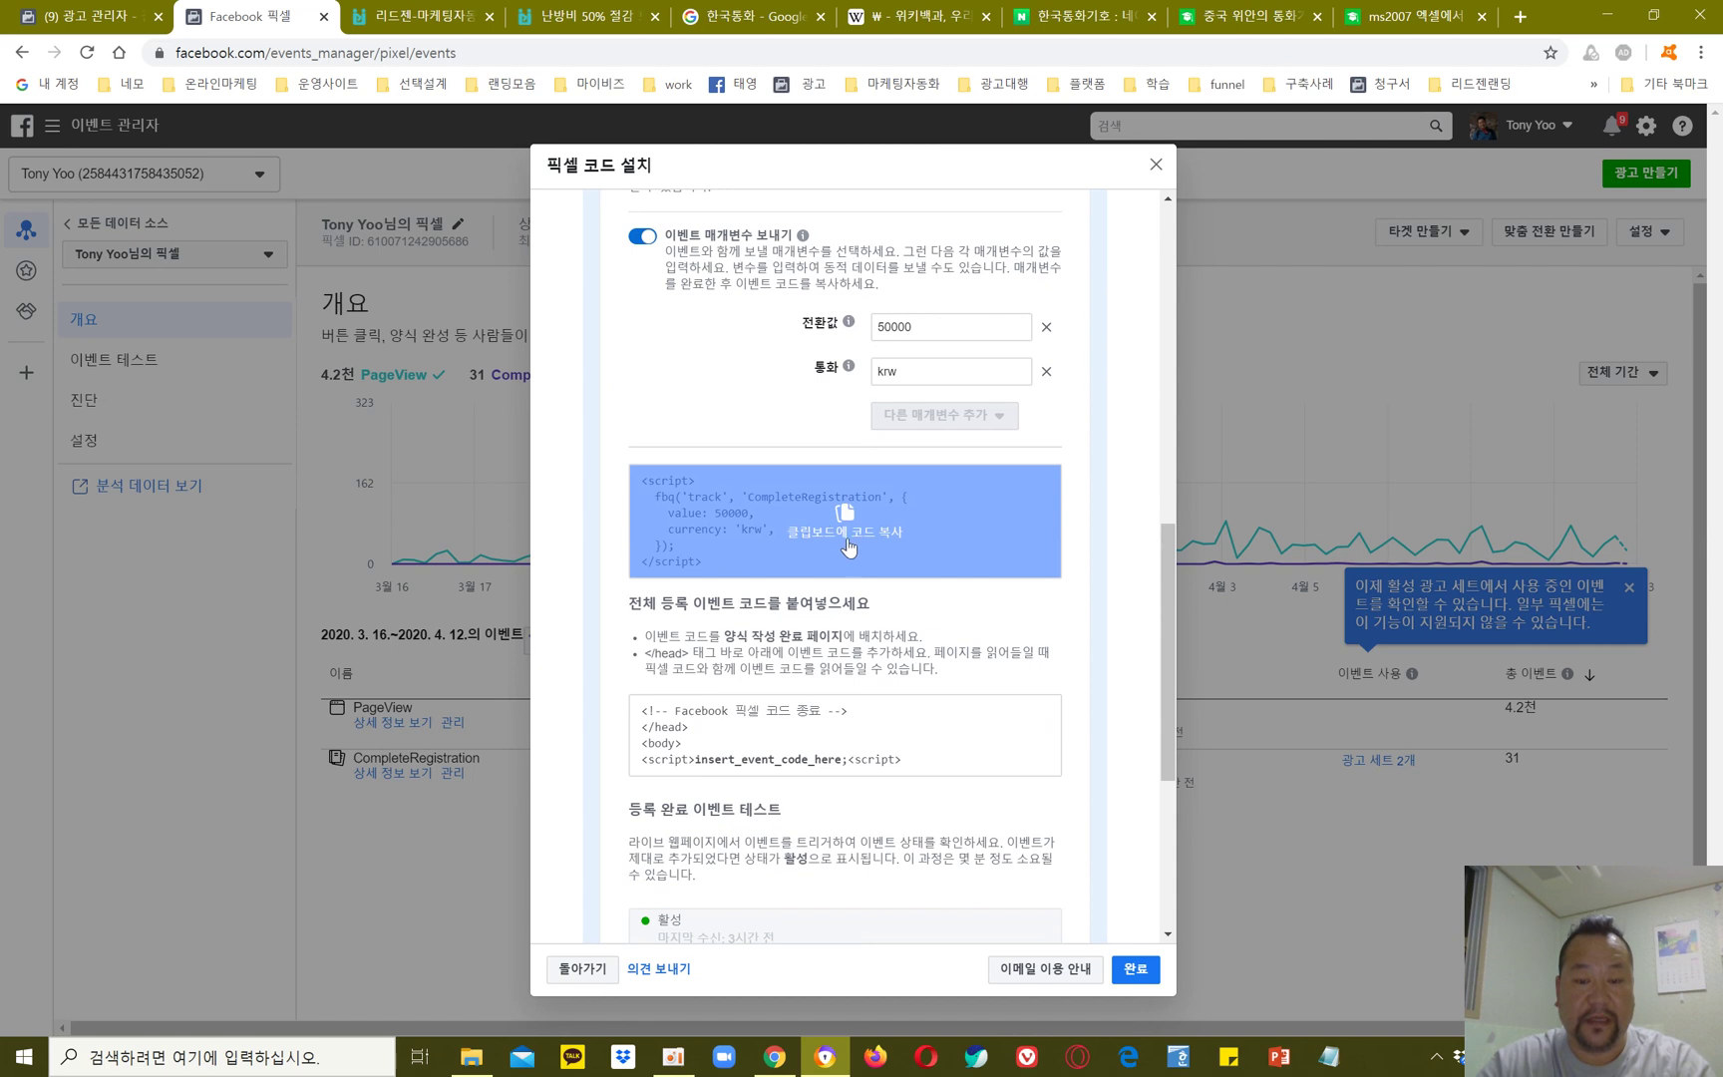
left_click(846, 535)
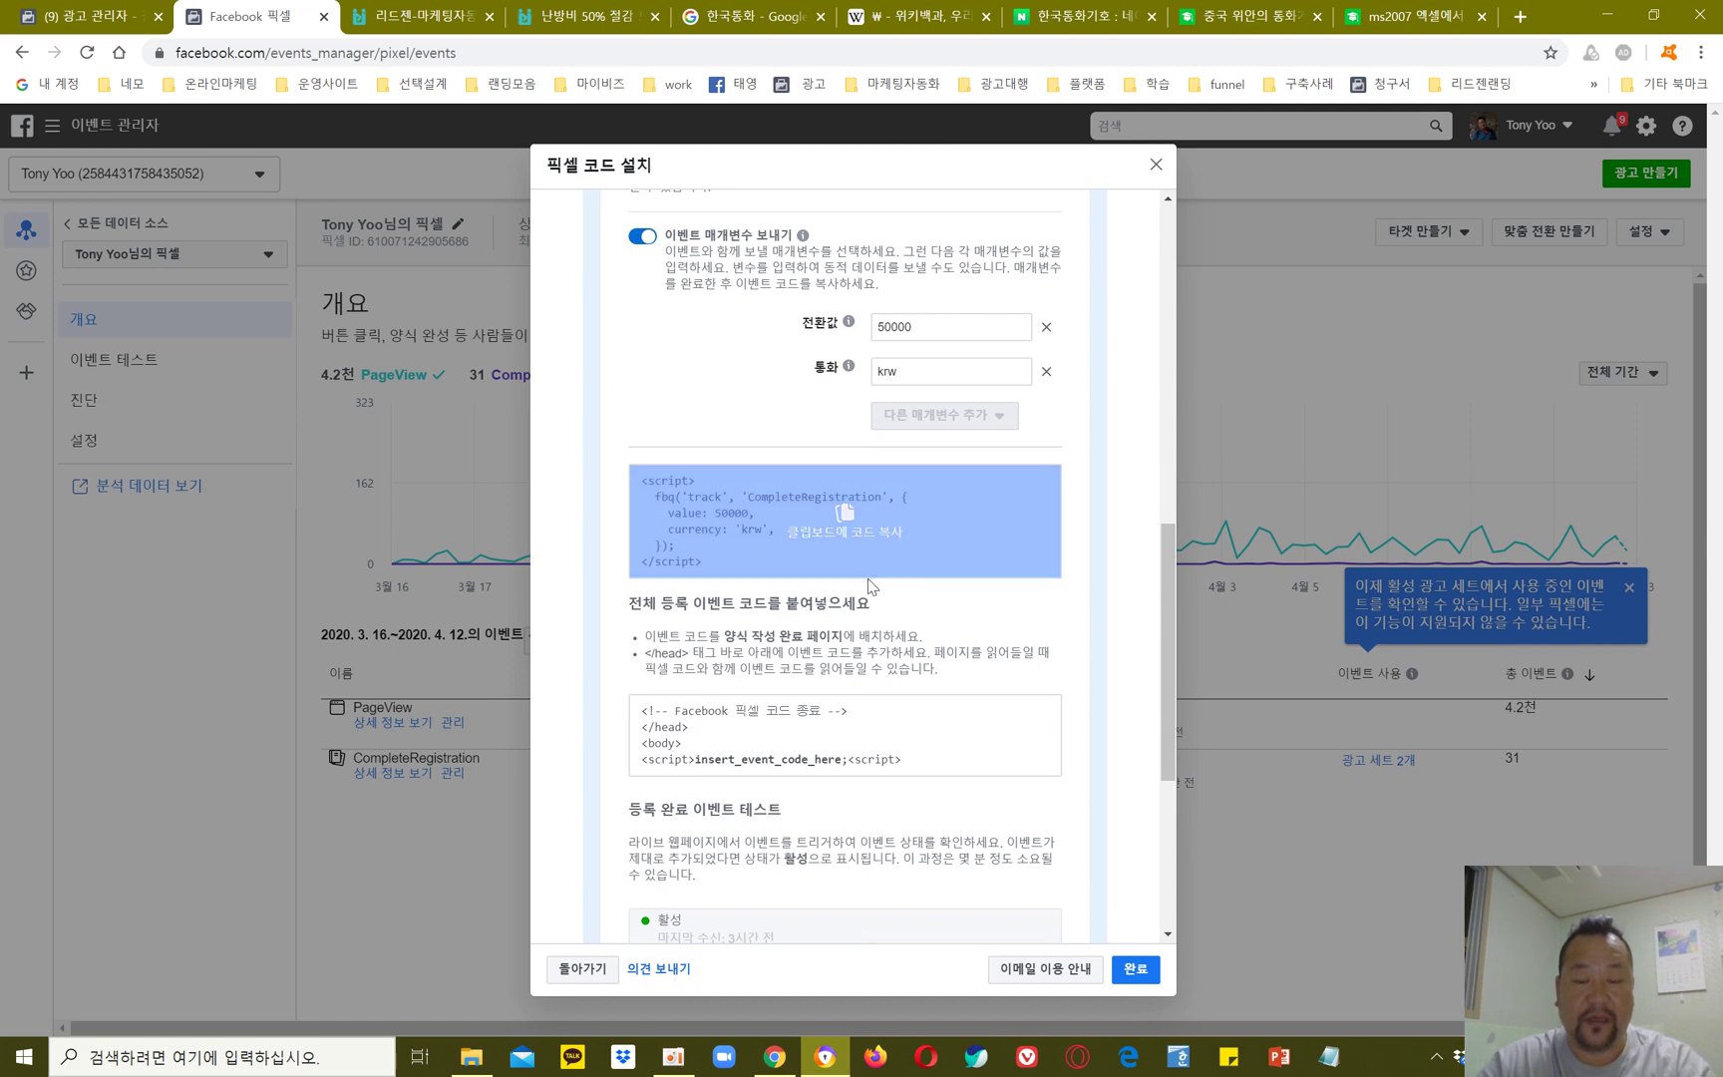
left_click(847, 521)
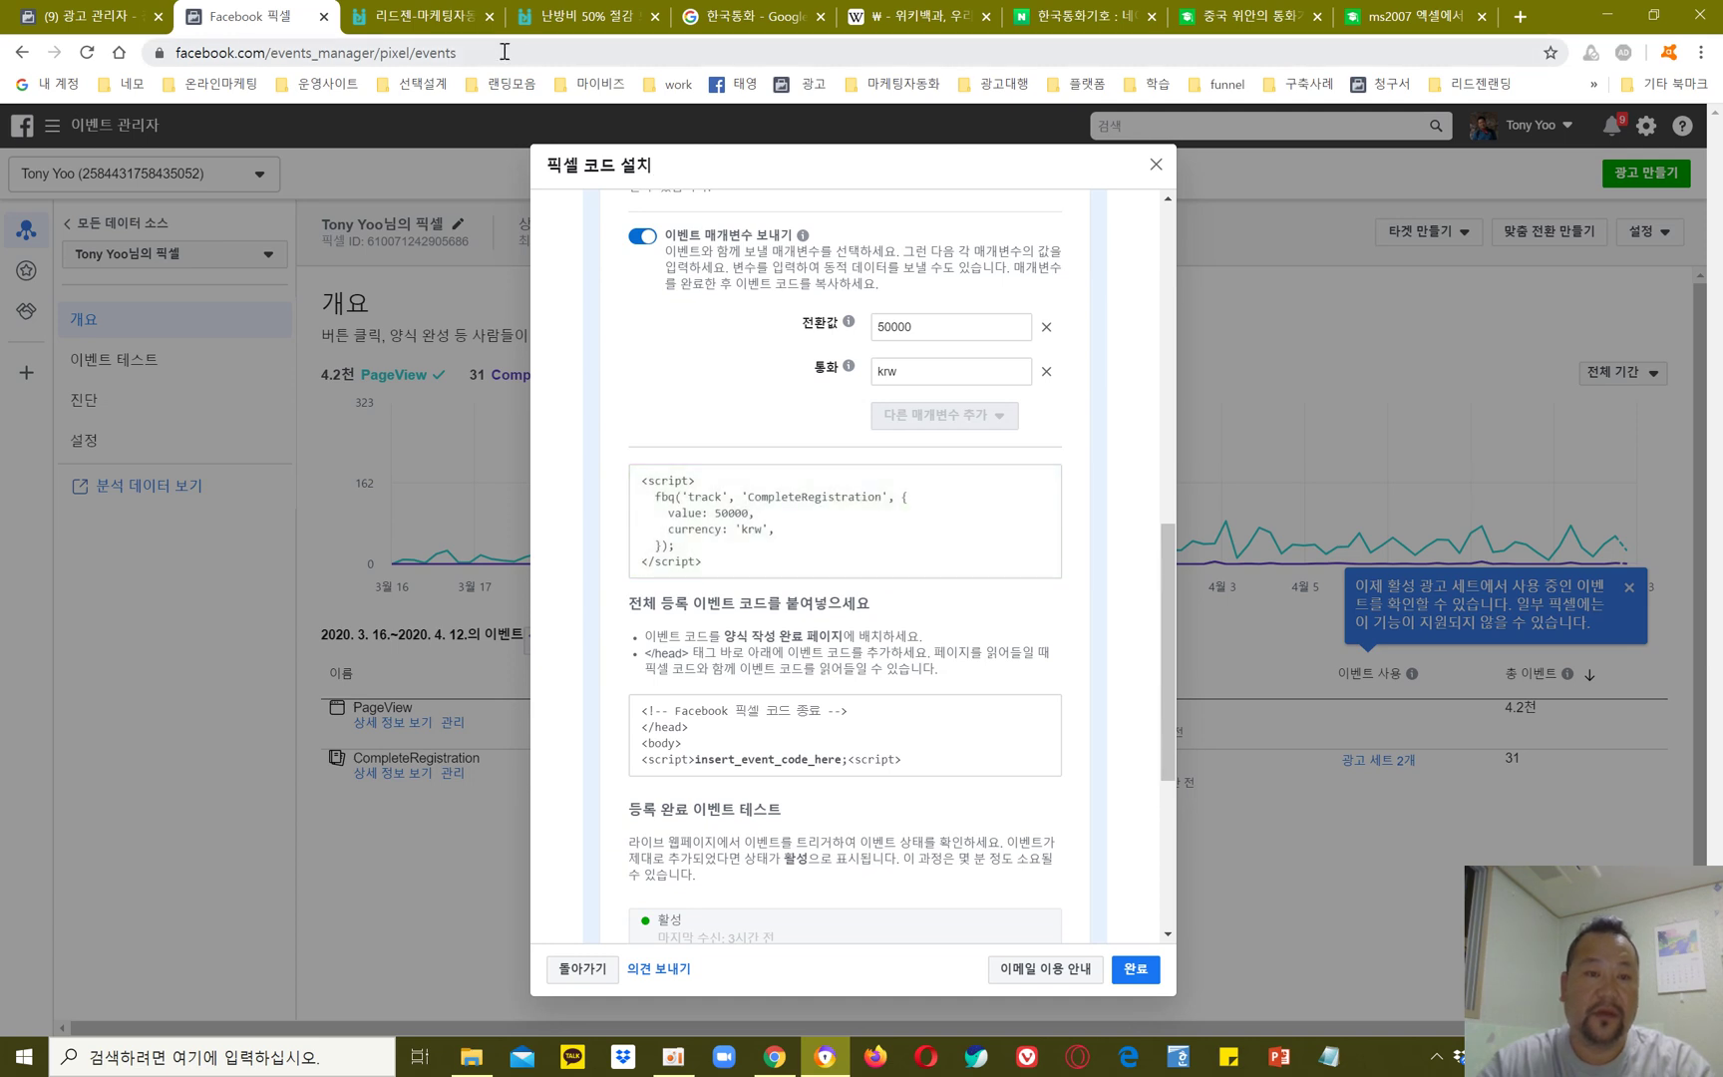
Step: Switch to LeadGen, inspect the header script field of the ENS전기보일러의 4가지 핵심 기술 landing page, and return to the landing page list
left_click(775, 1055)
left_click(354, 15)
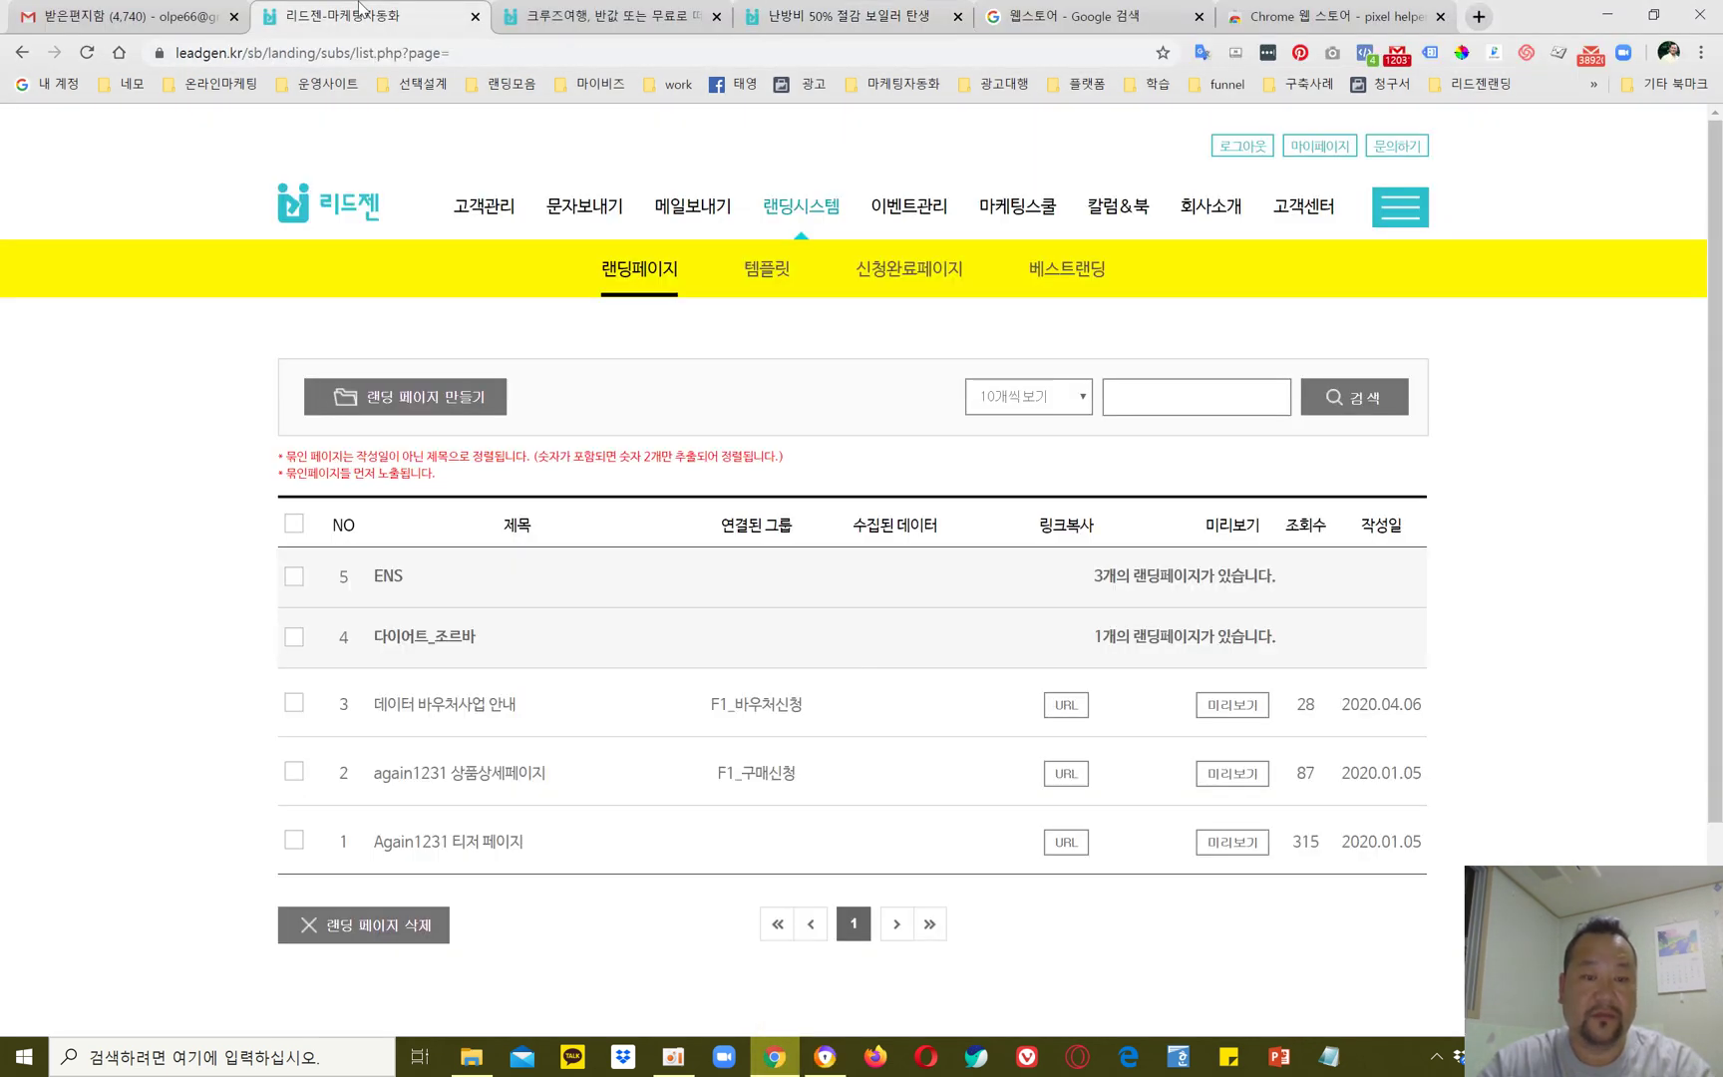
left_click(401, 578)
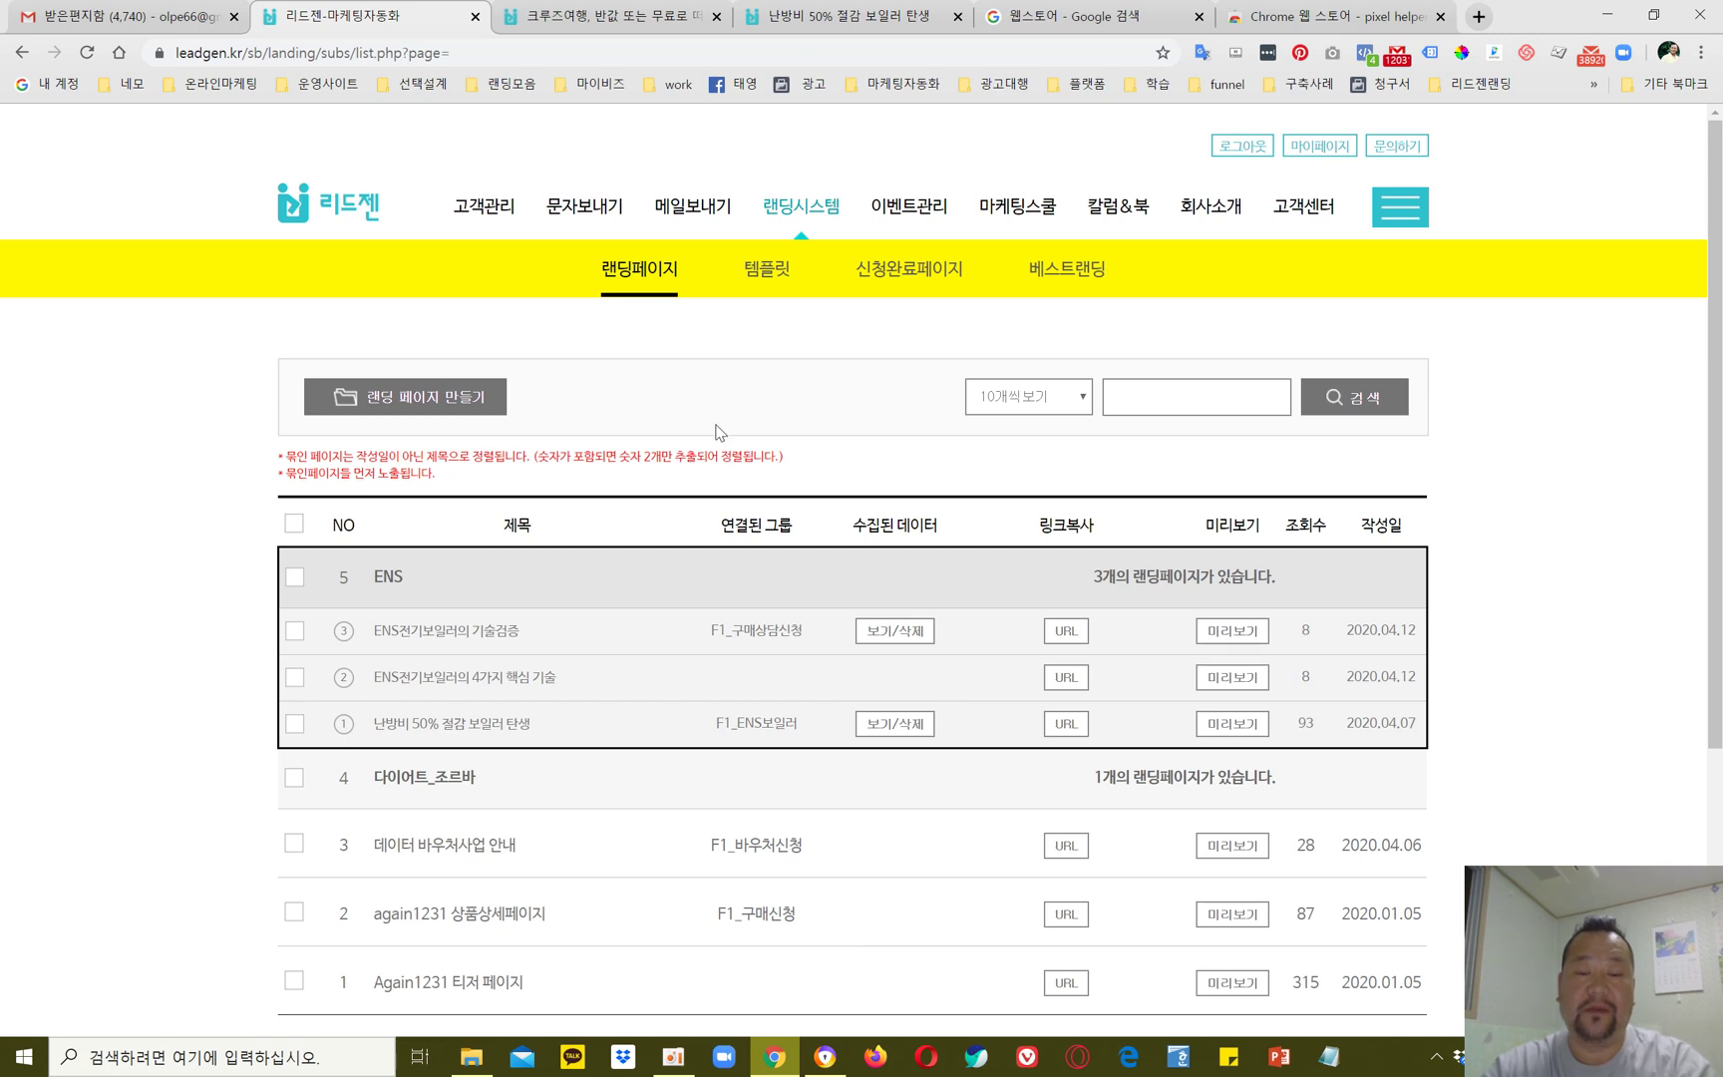
left_click(531, 685)
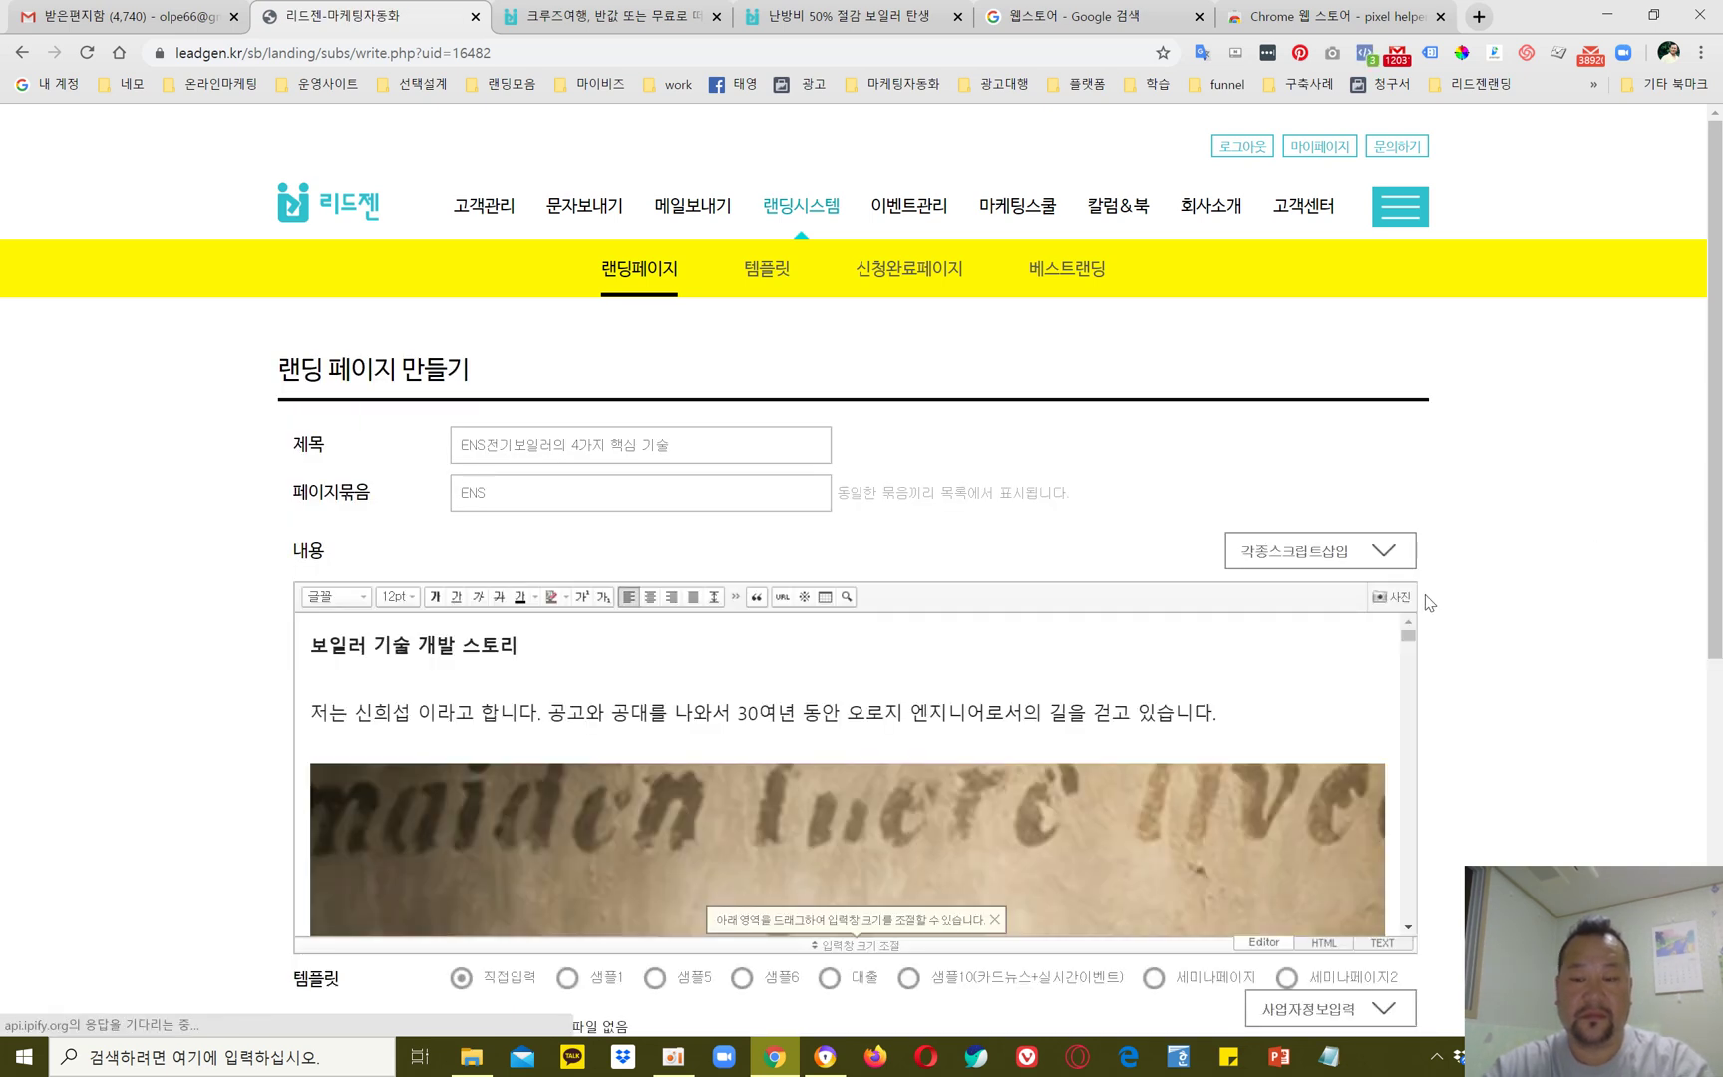
scroll(1429, 603, "down", 2)
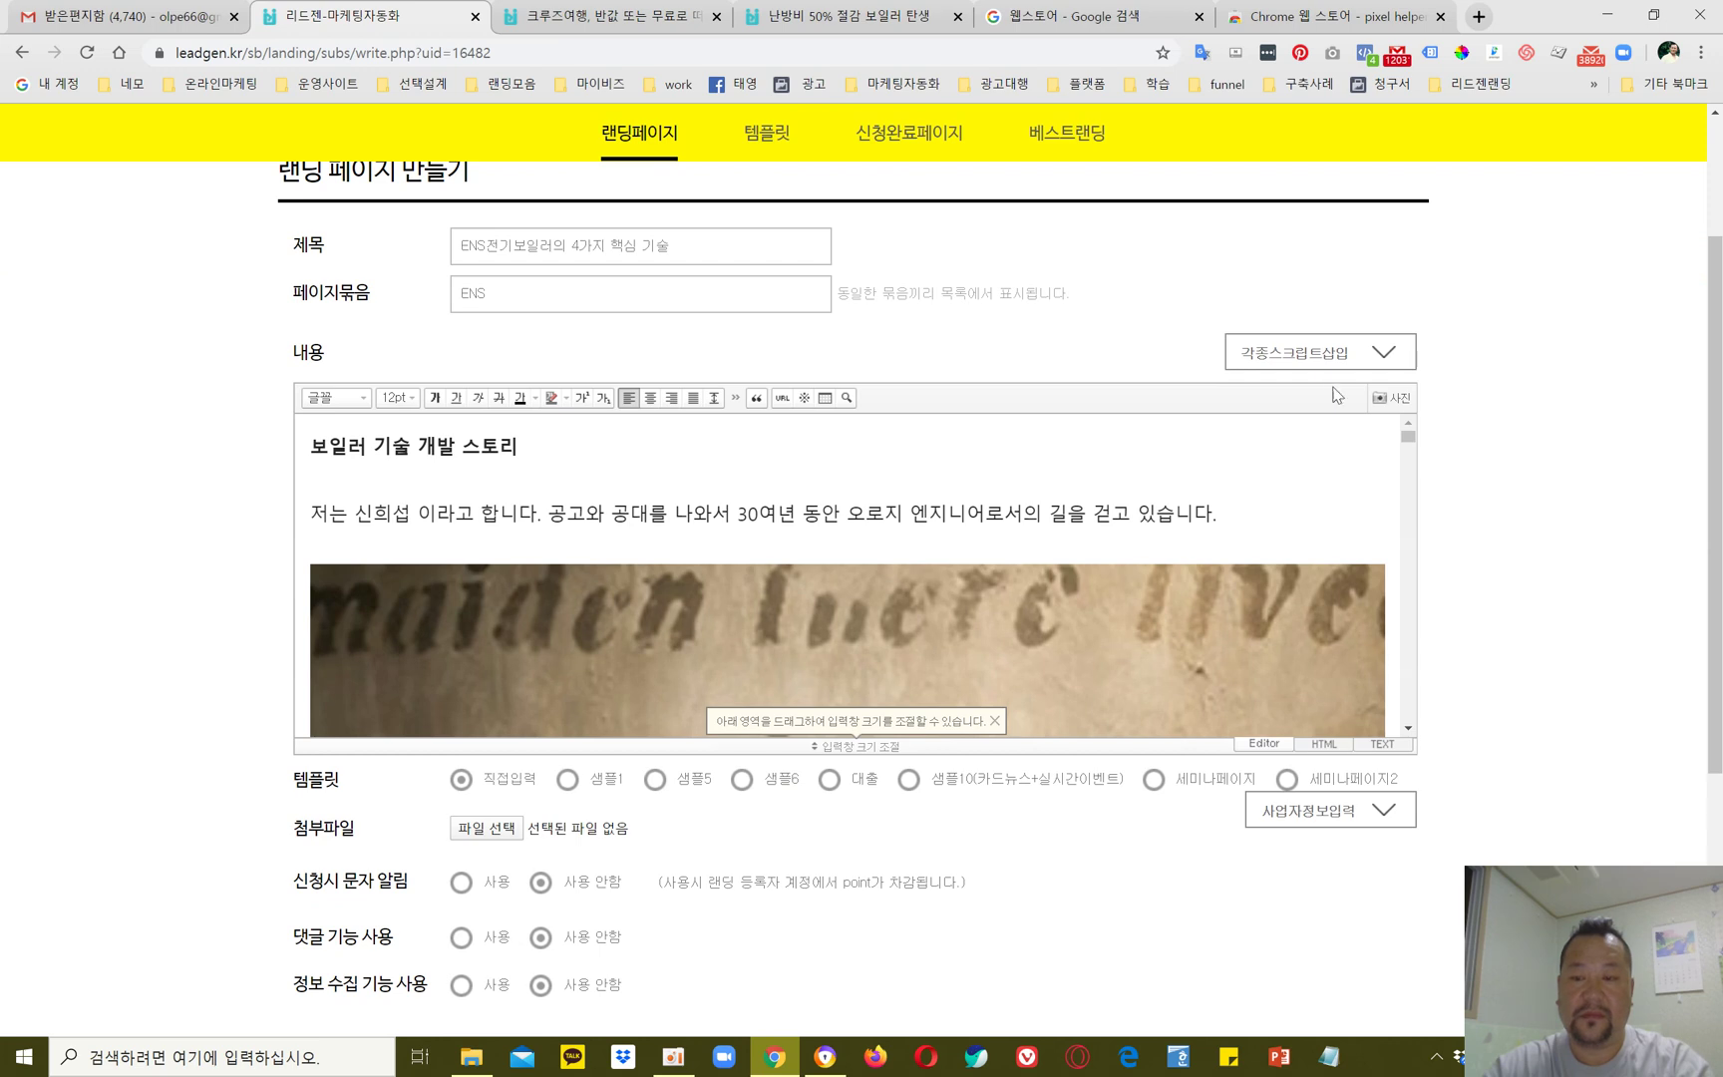
left_click(1321, 351)
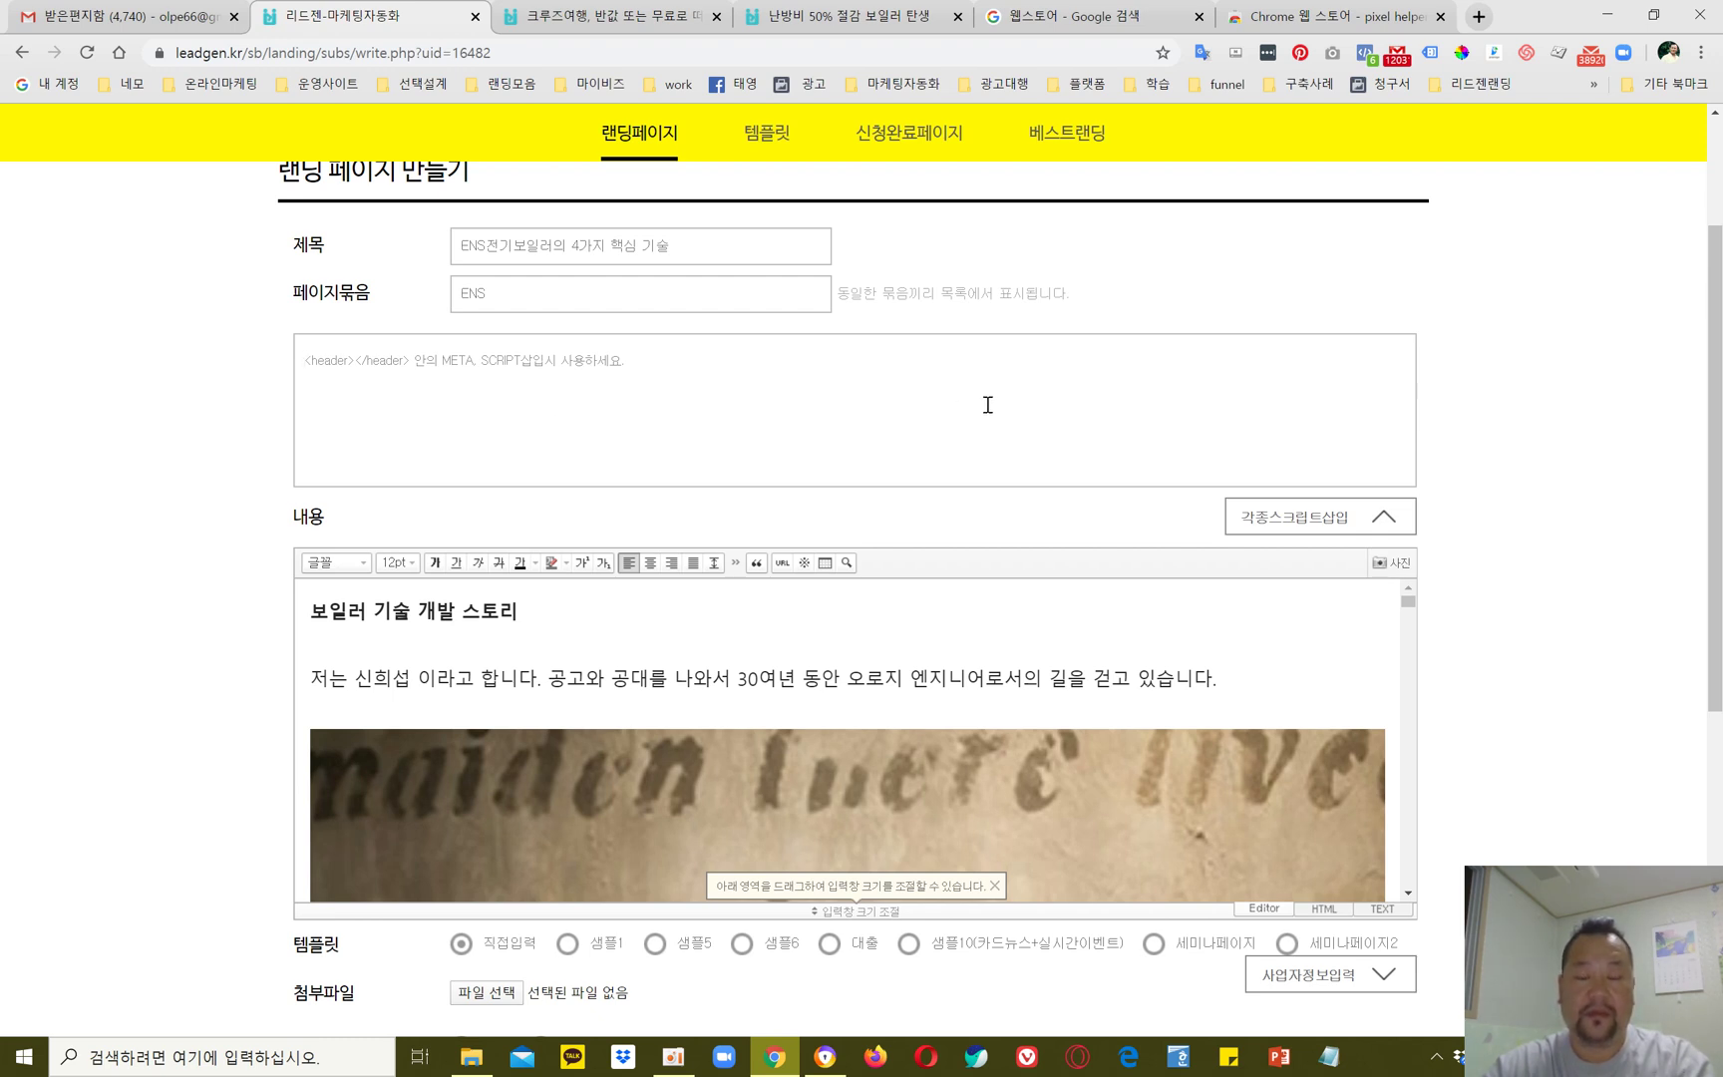
key("alt+Left")
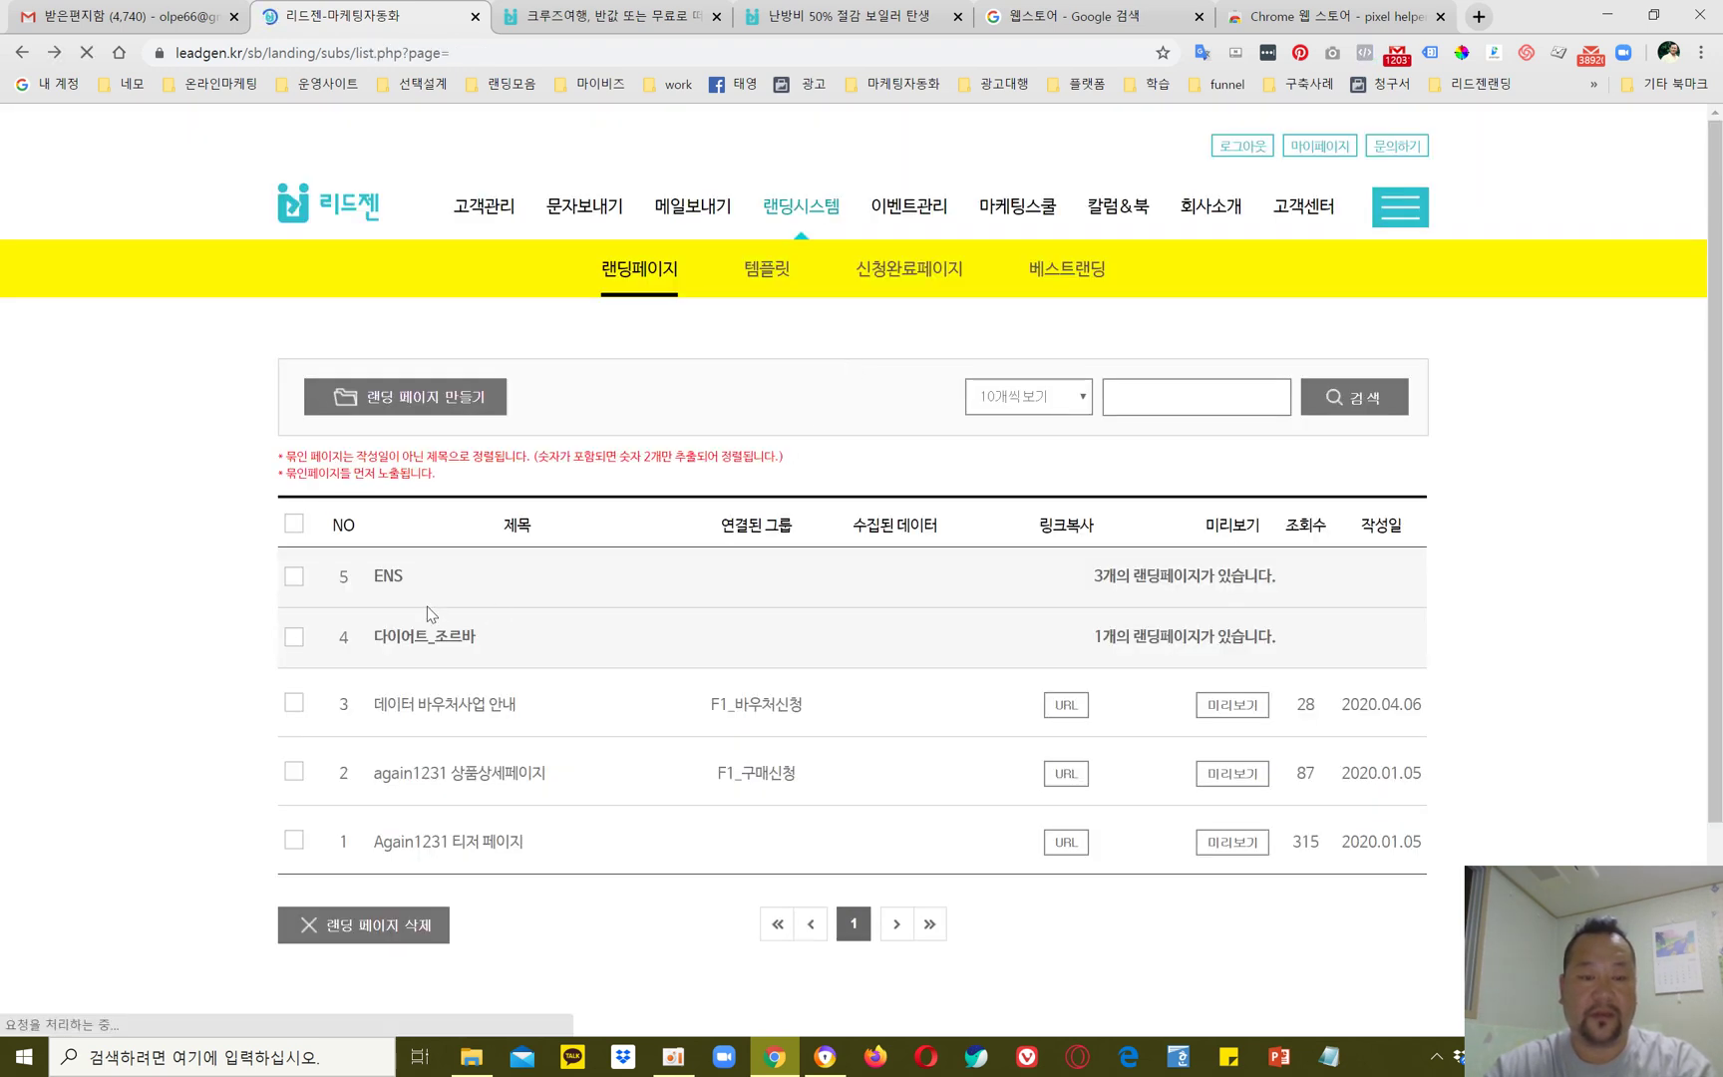
Step: Copy the whole Facebook pixel code from the scripts of the 난방비 50% 절감 보일러 탄생 page and return to the landing page list
left_click(390, 582)
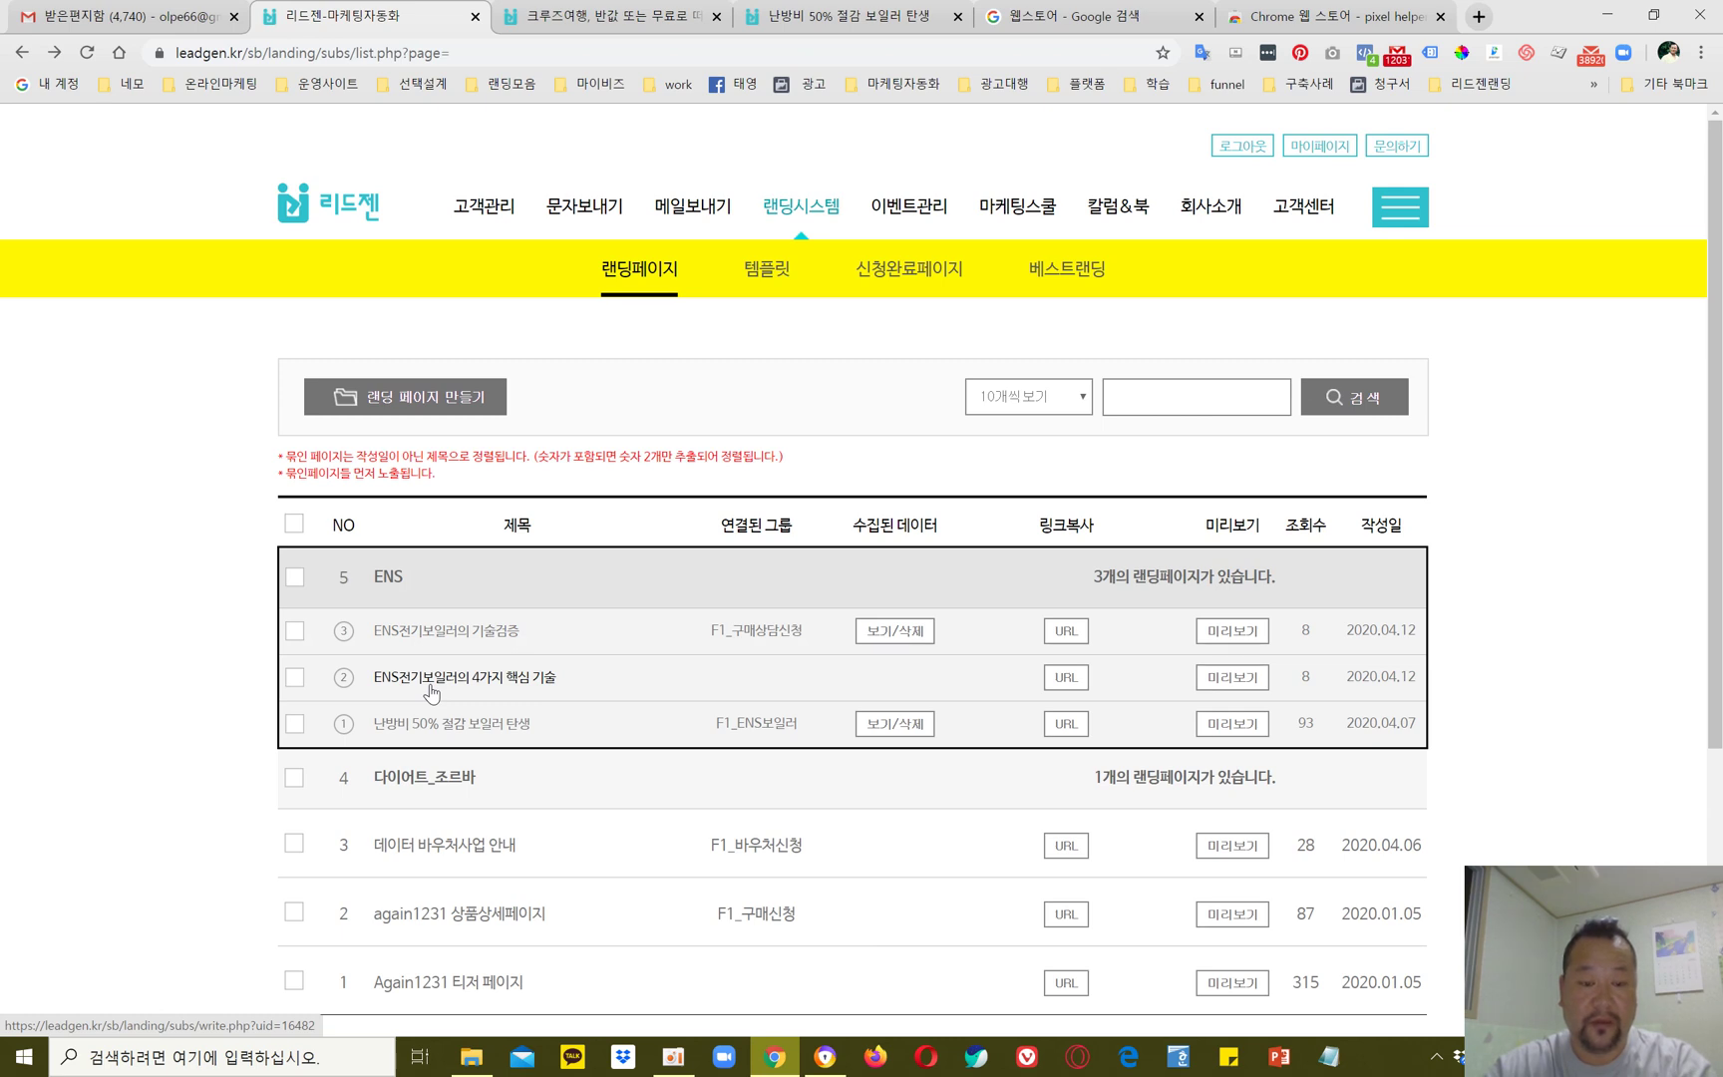
left_click(454, 724)
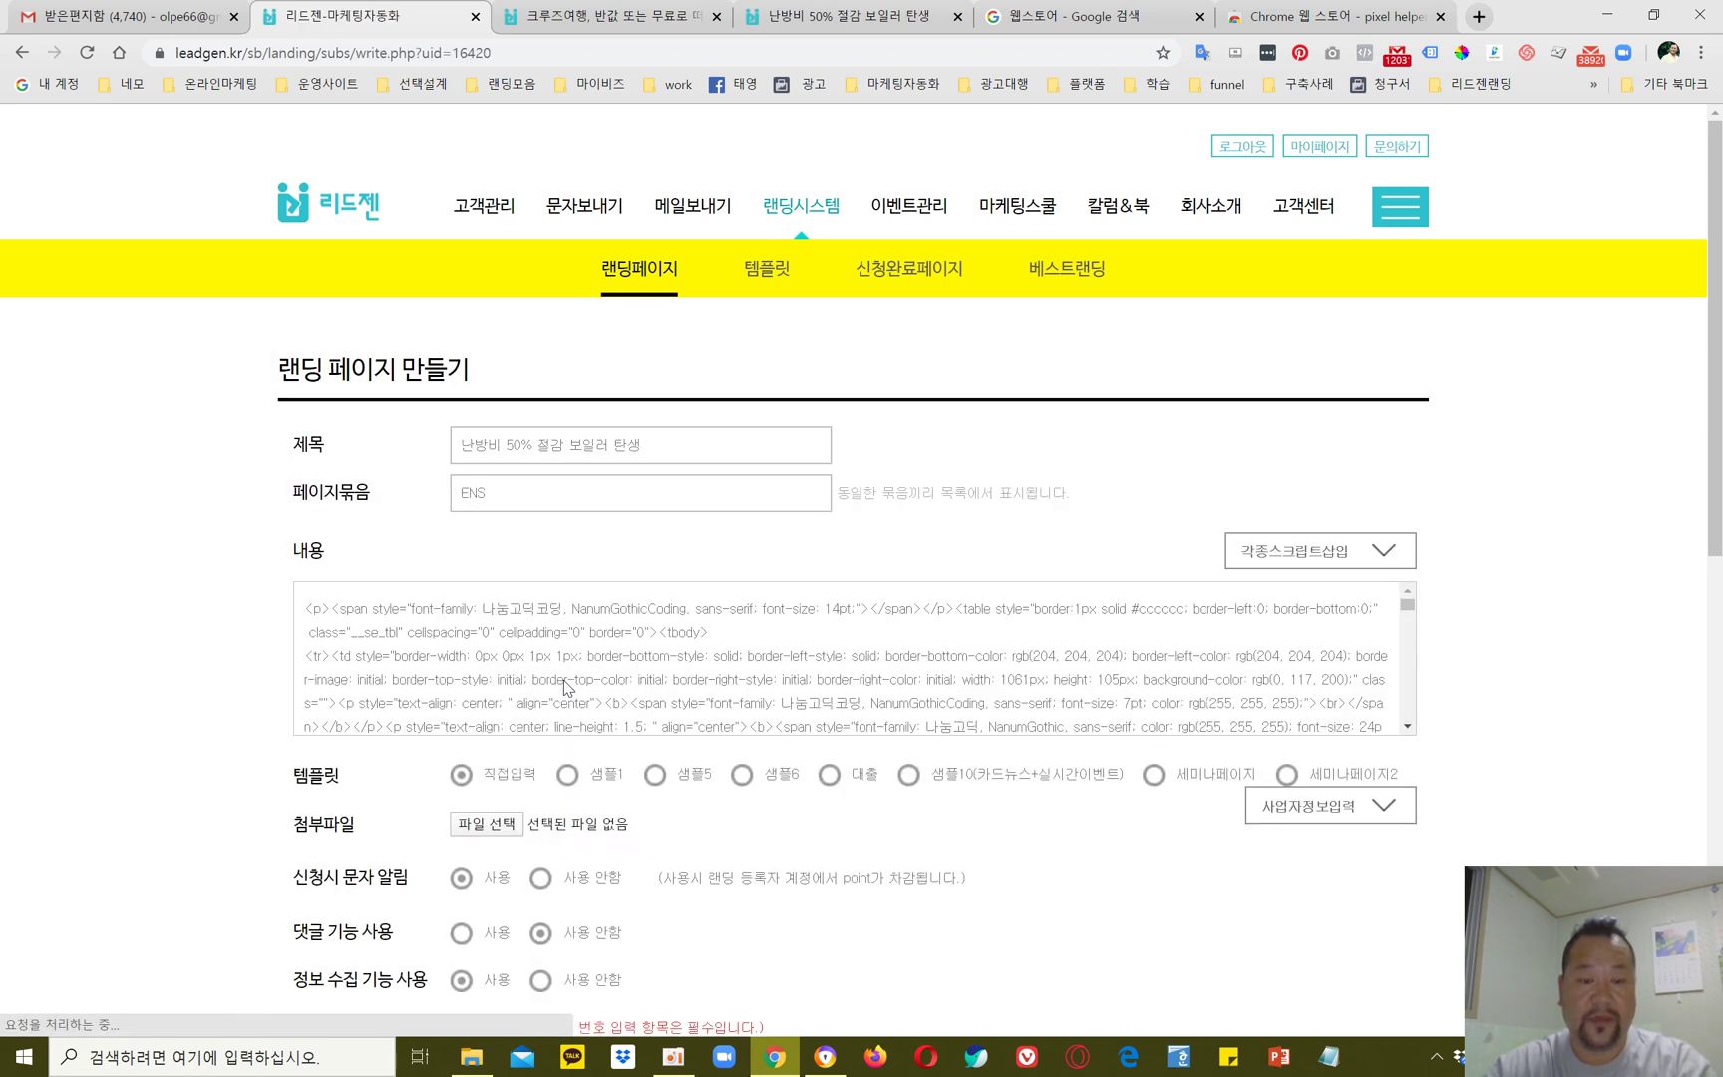
left_click(1294, 553)
left_click(452, 610)
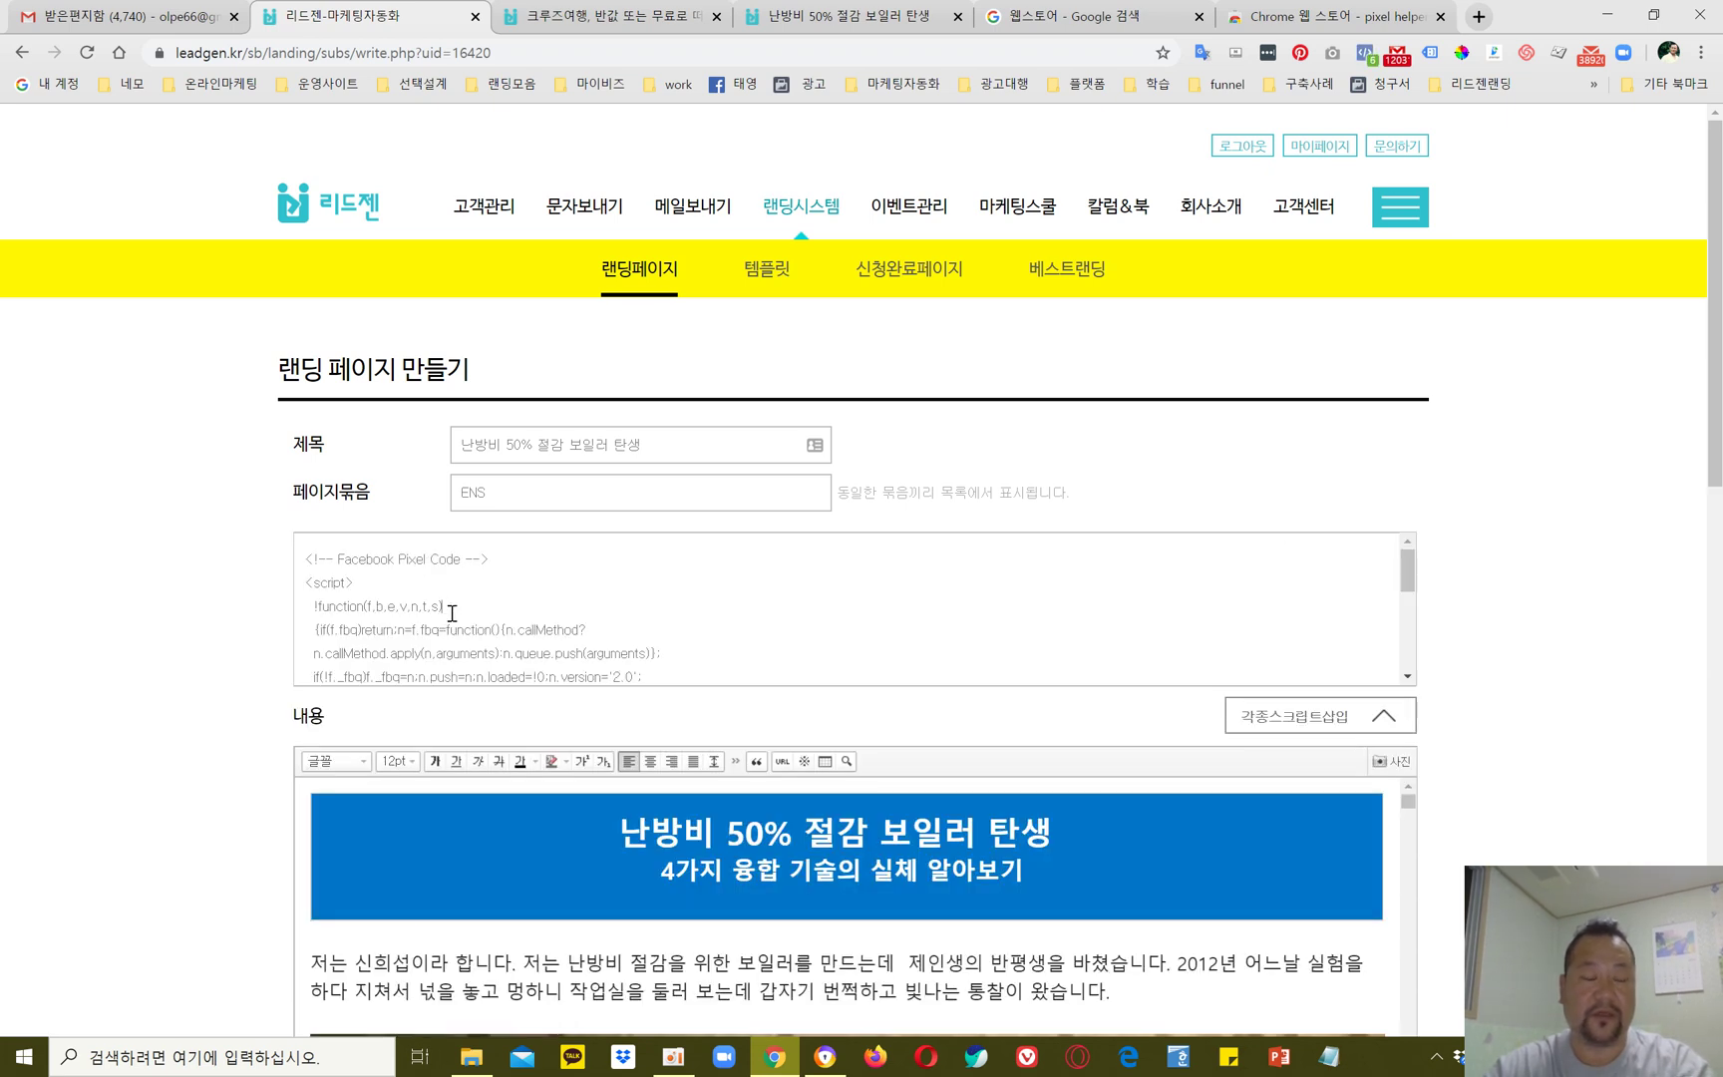
key("ctrl+a")
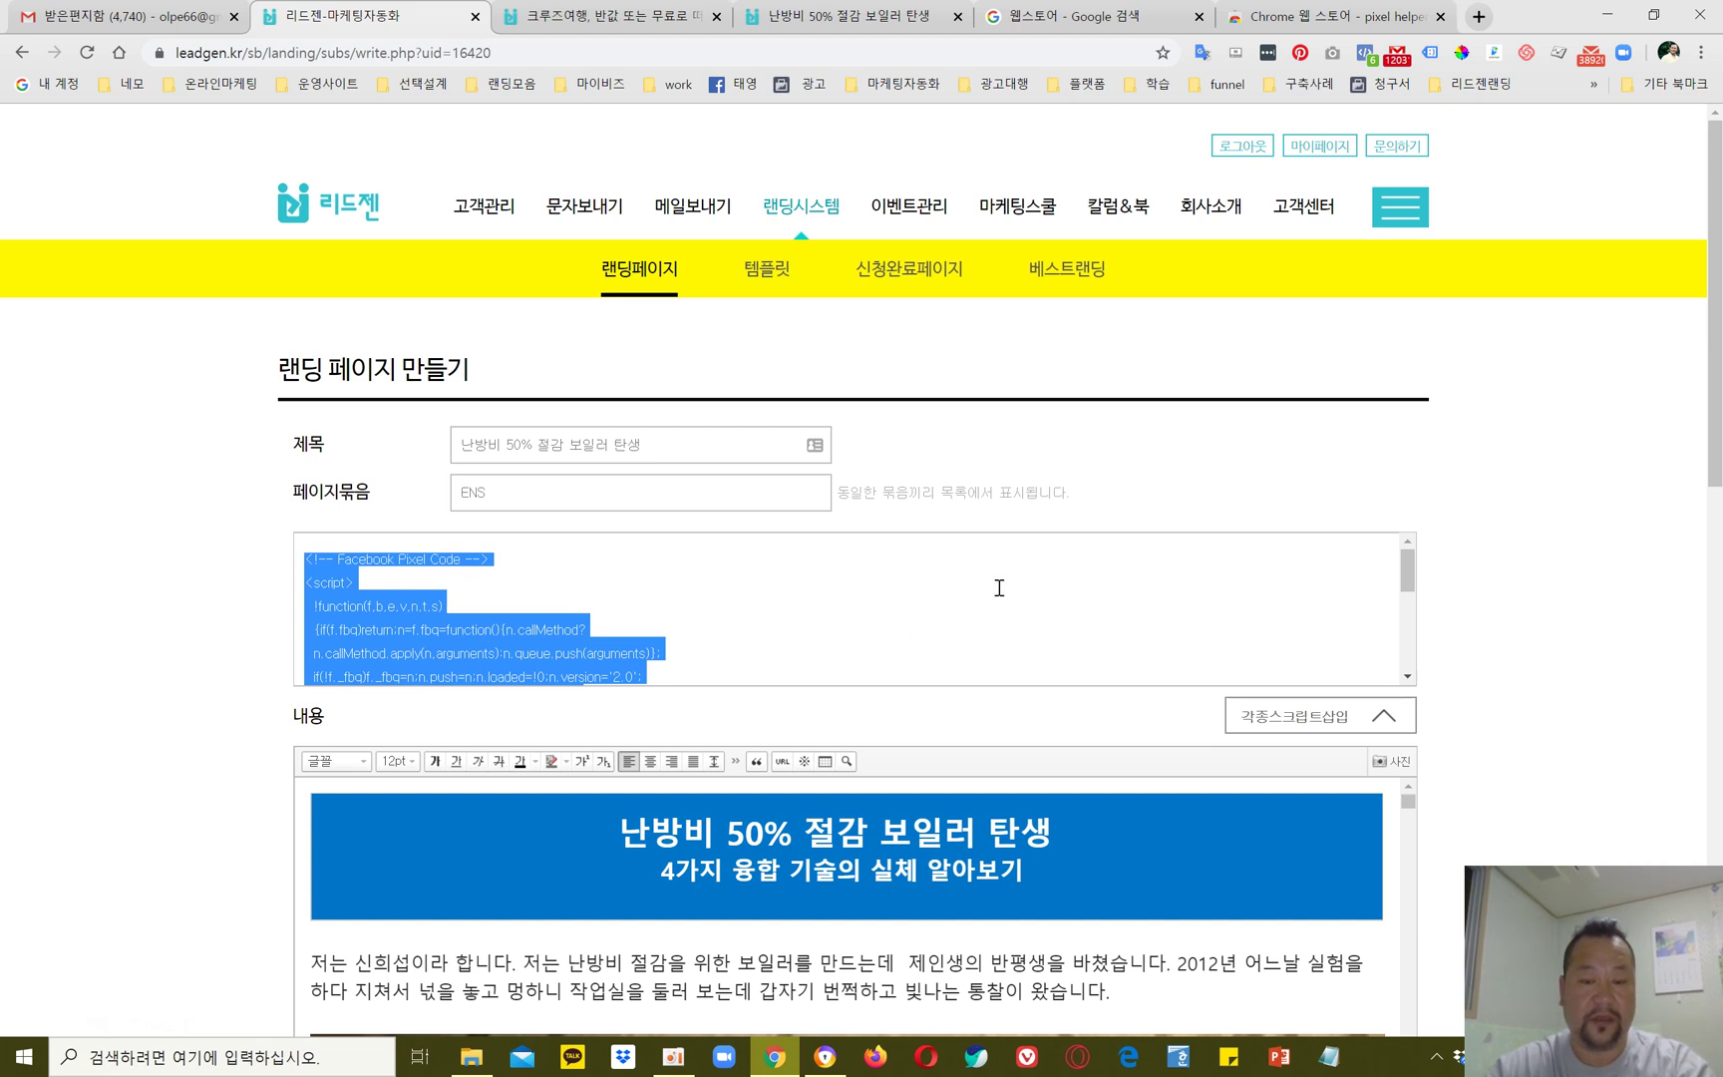
left_click(599, 548)
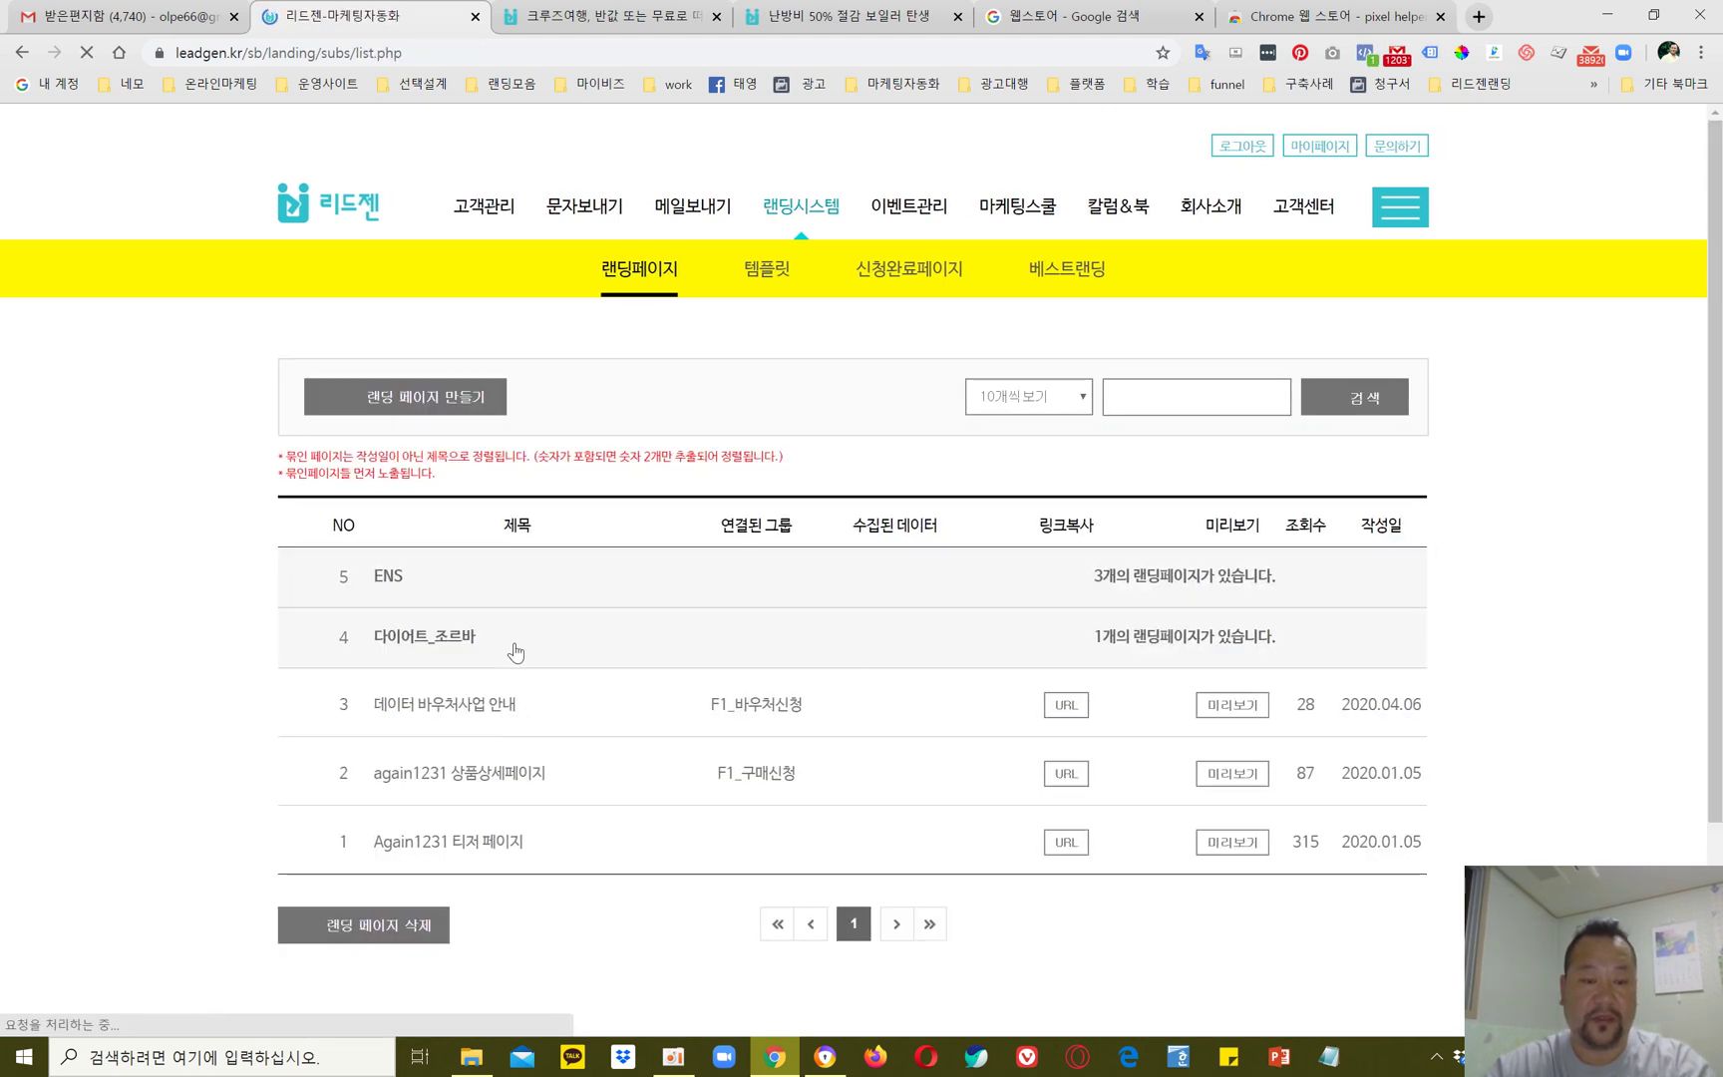
Step: Paste the Facebook pixel code into the header scripts of the ENS전기보일러의 4가지 핵심 기술 page and save the page
left_click(414, 578)
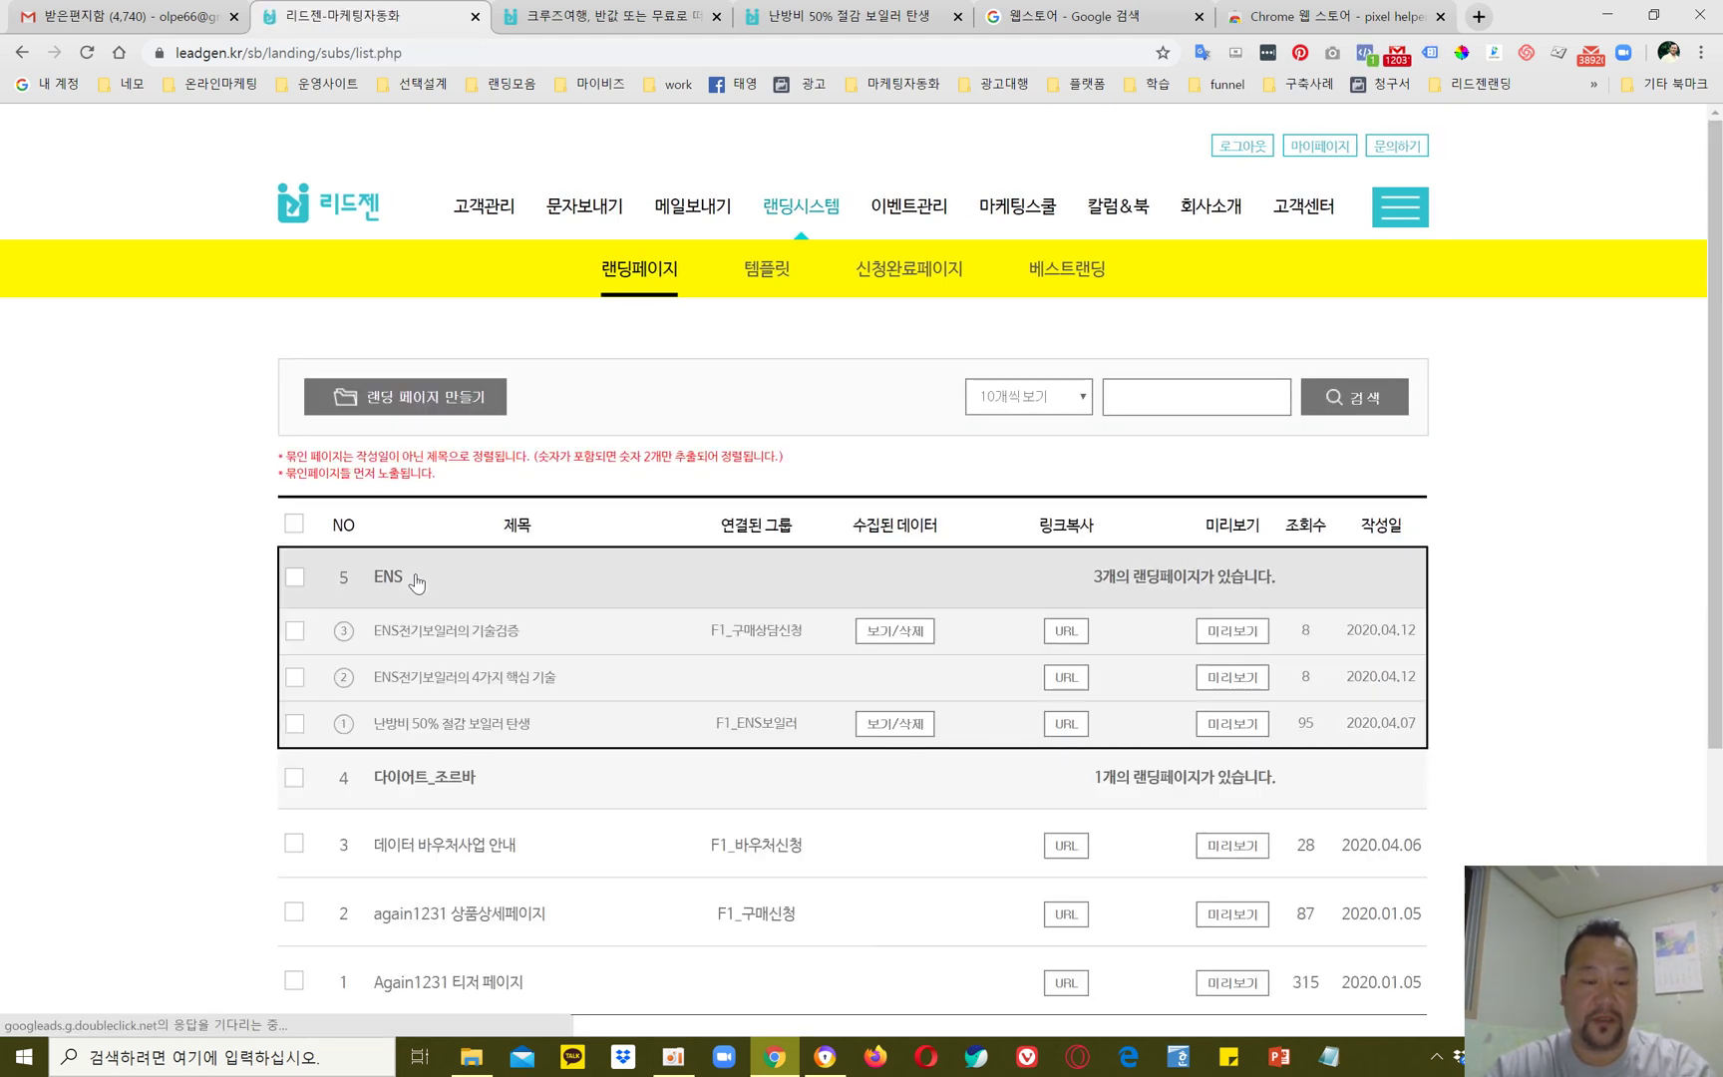
left_click(458, 681)
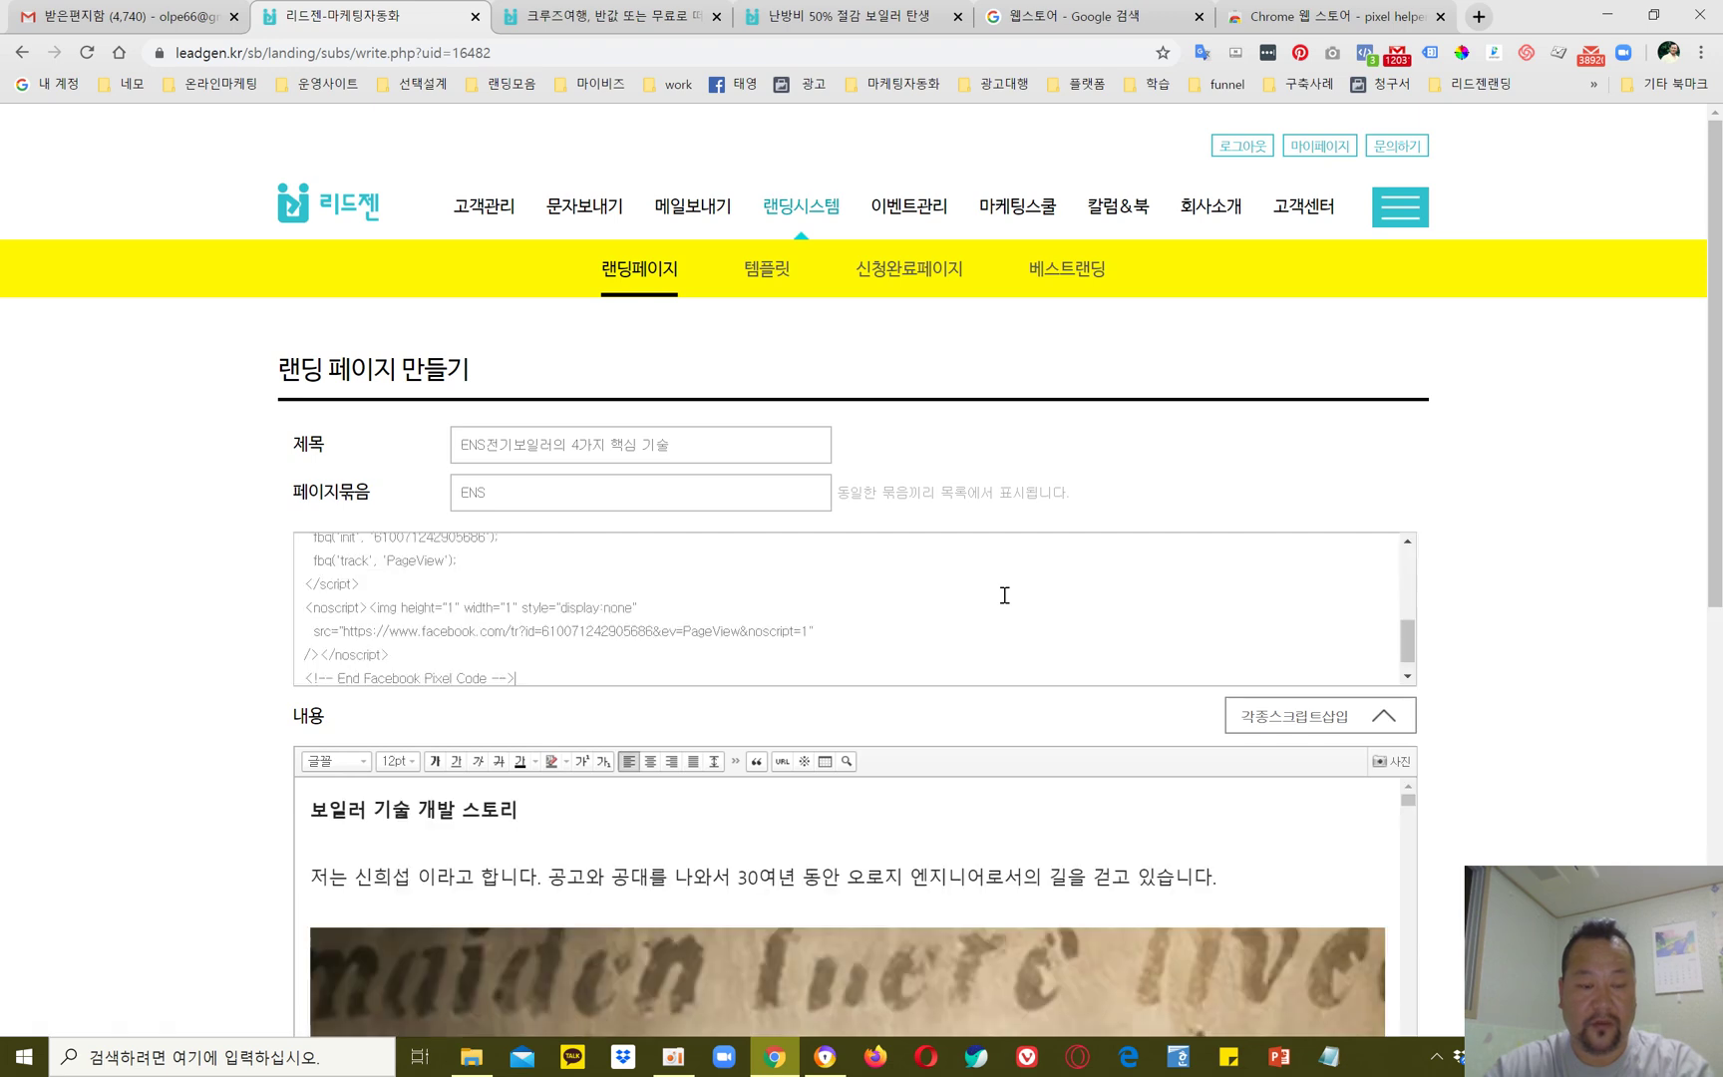
scroll(1506, 703, "down", 6)
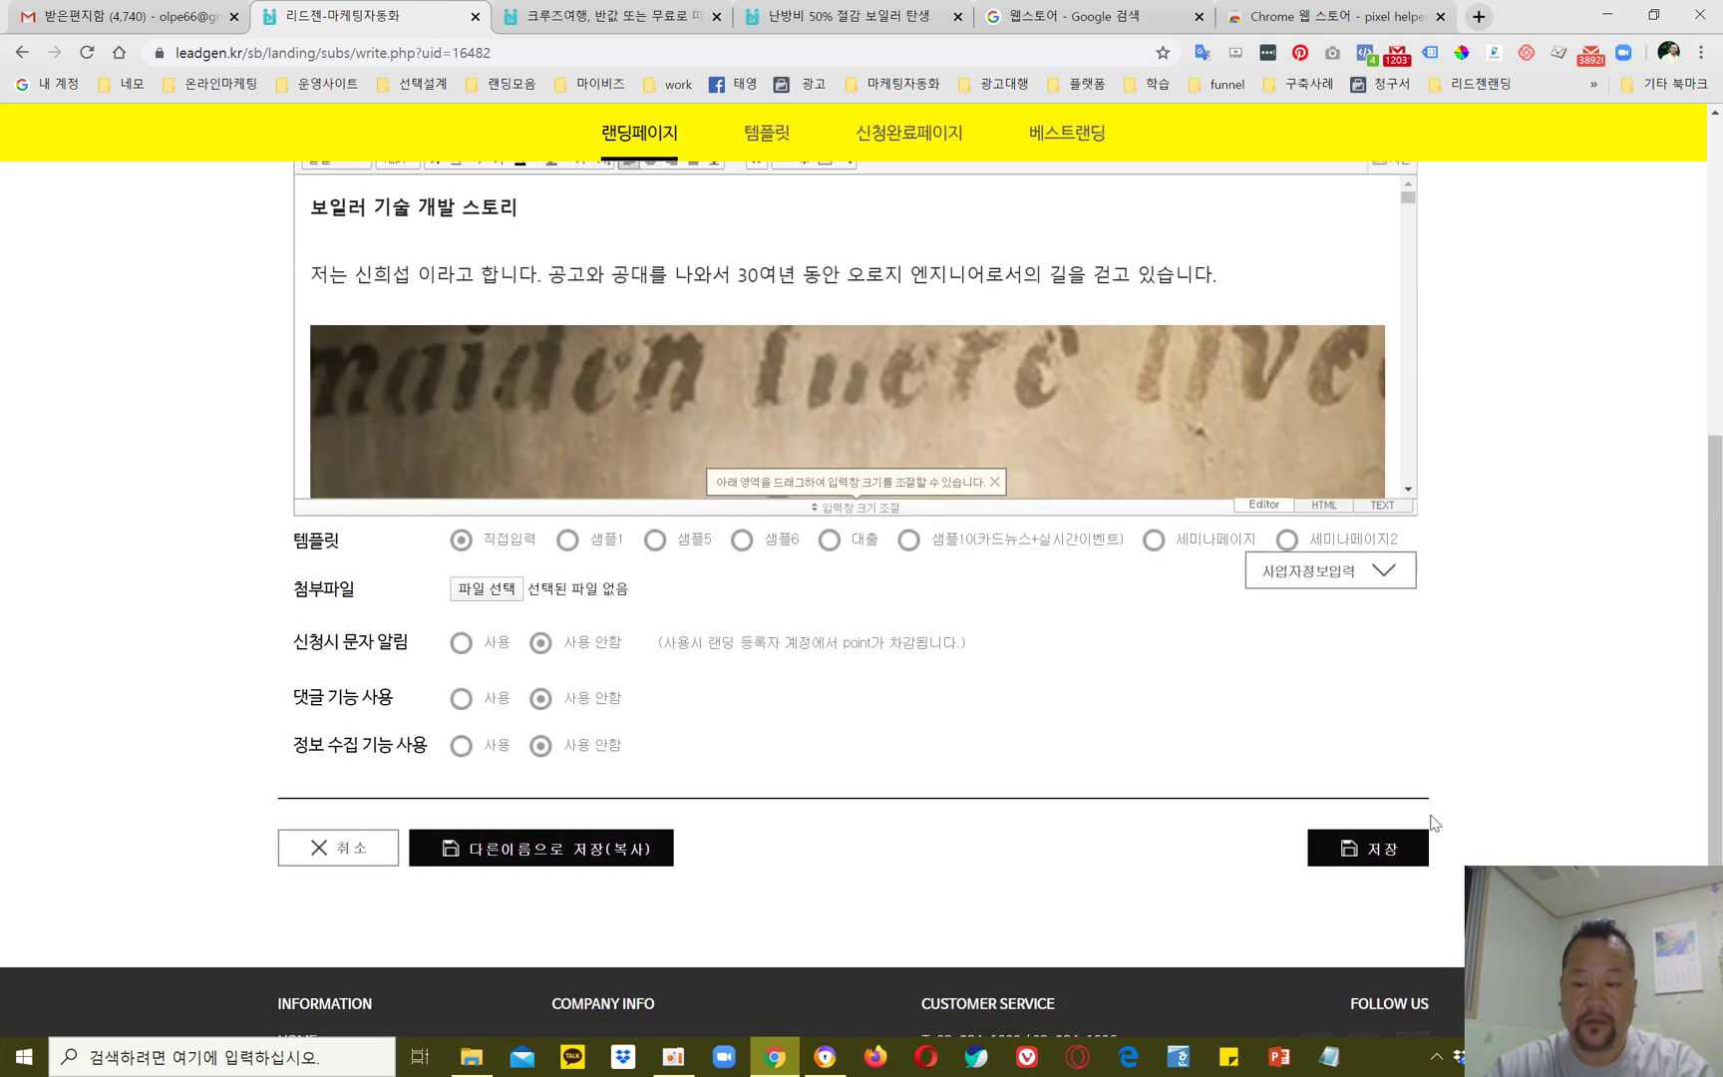
left_click(1400, 846)
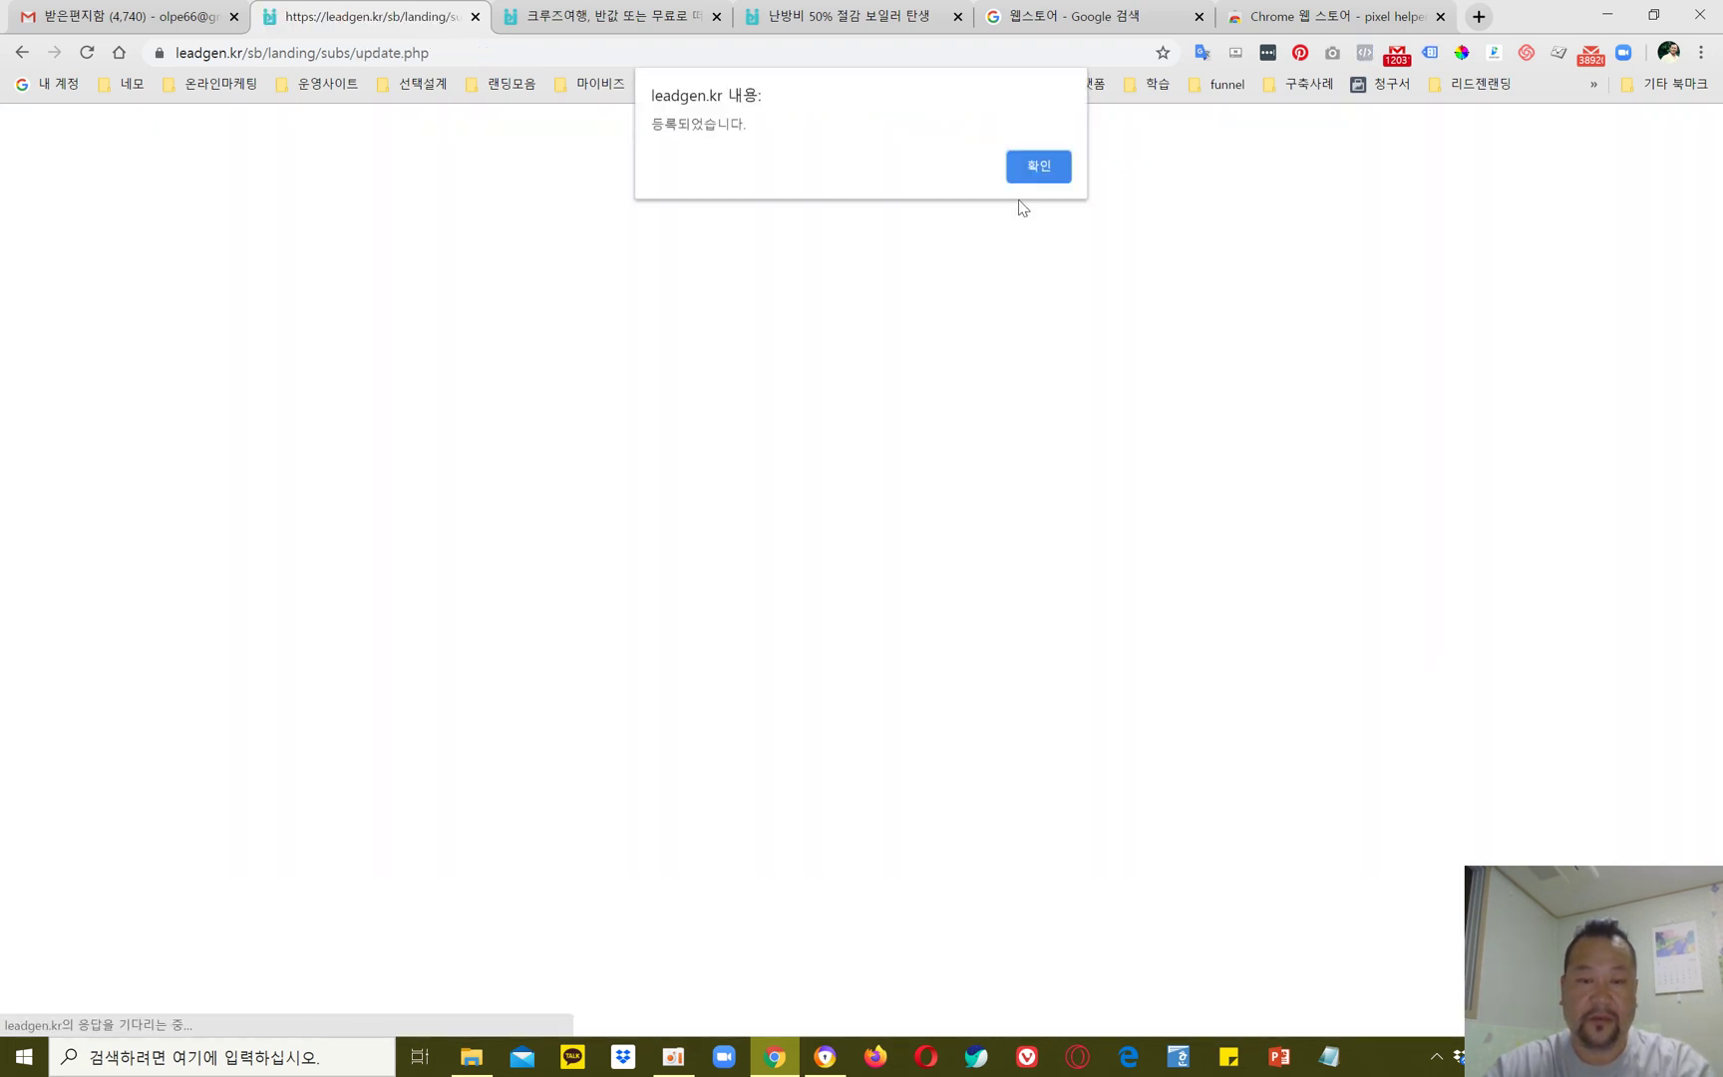
left_click(1033, 166)
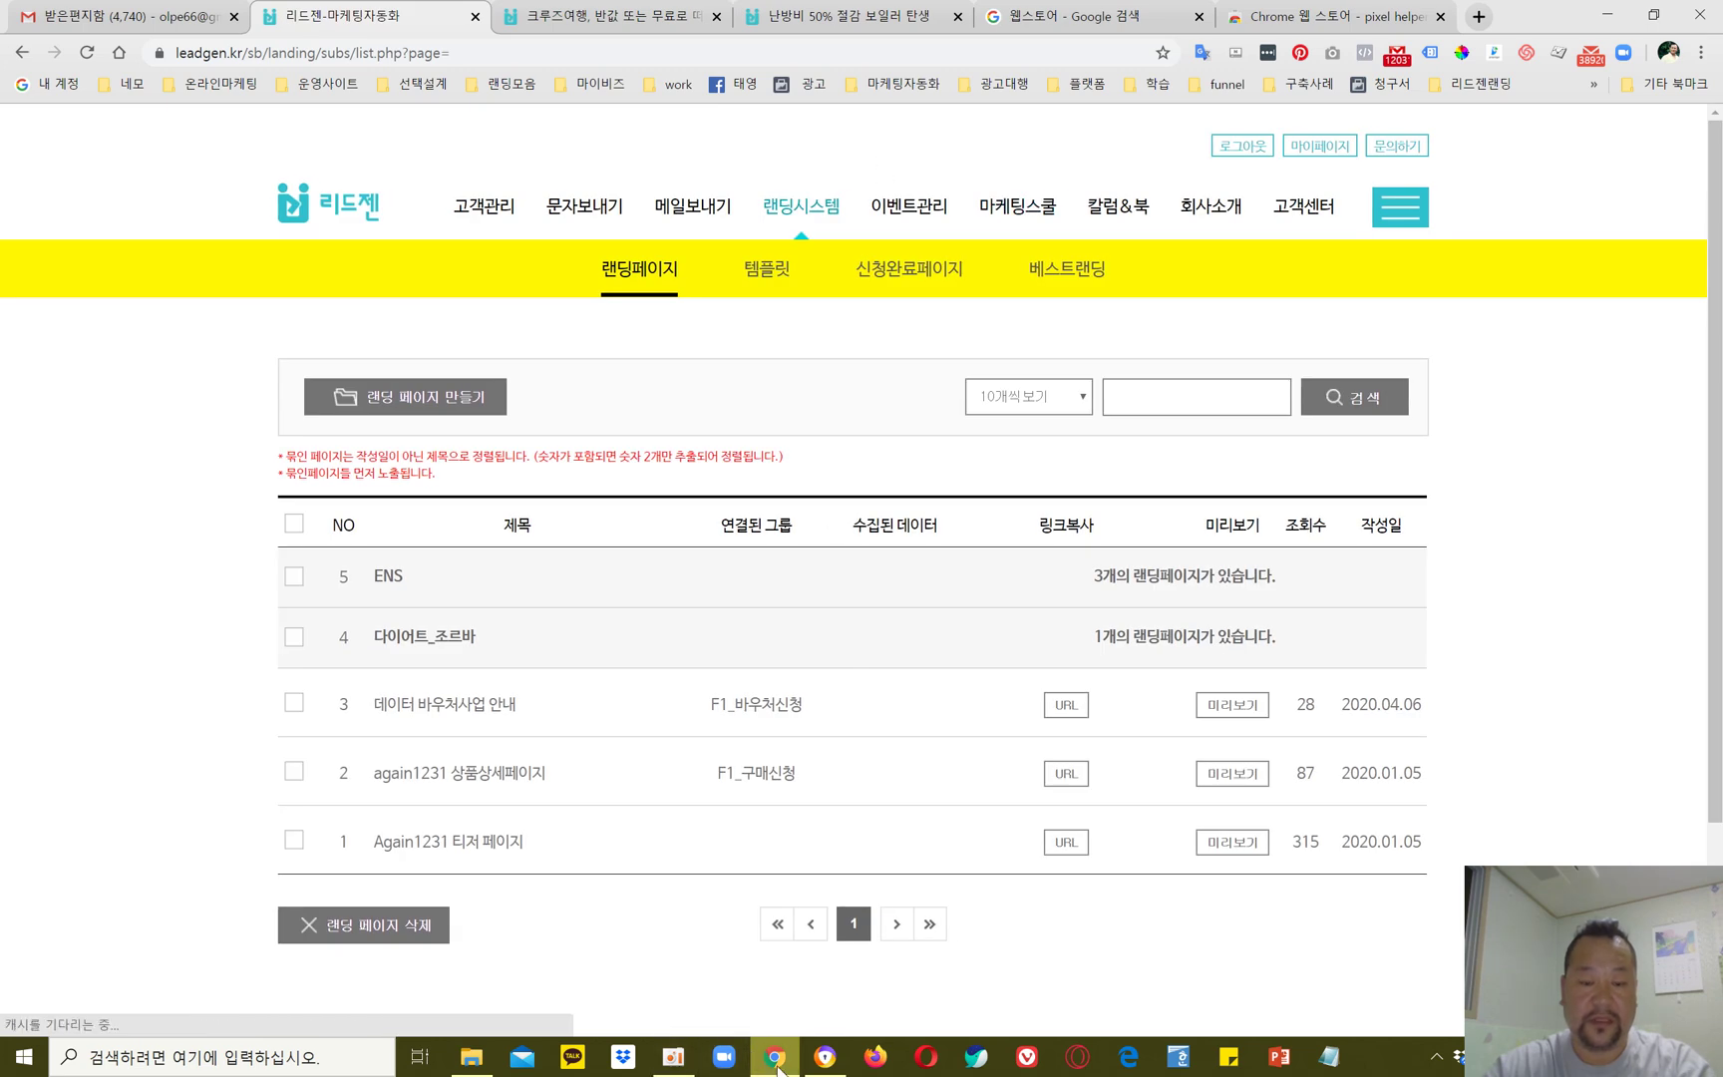
Step: Copy the CompleteRegistration event code from the Facebook pixel setup and return to the LeadGen landing page list
left_click(825, 1057)
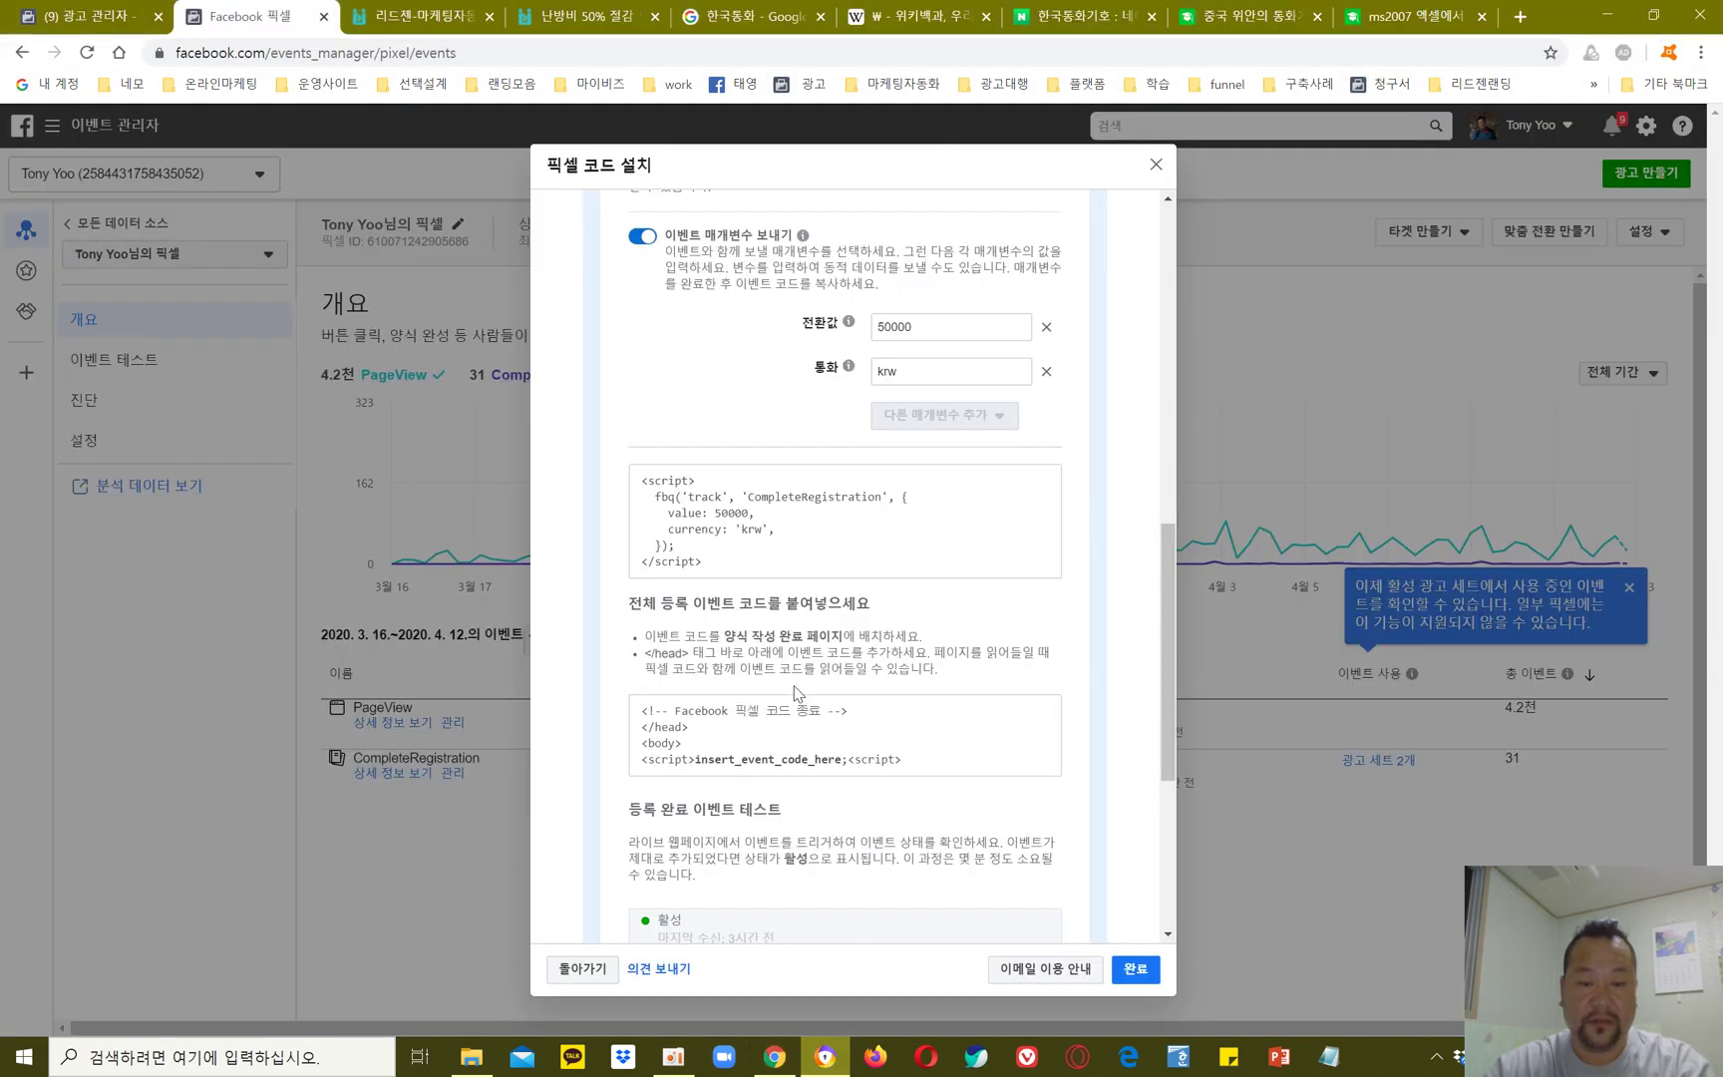
left_click(842, 521)
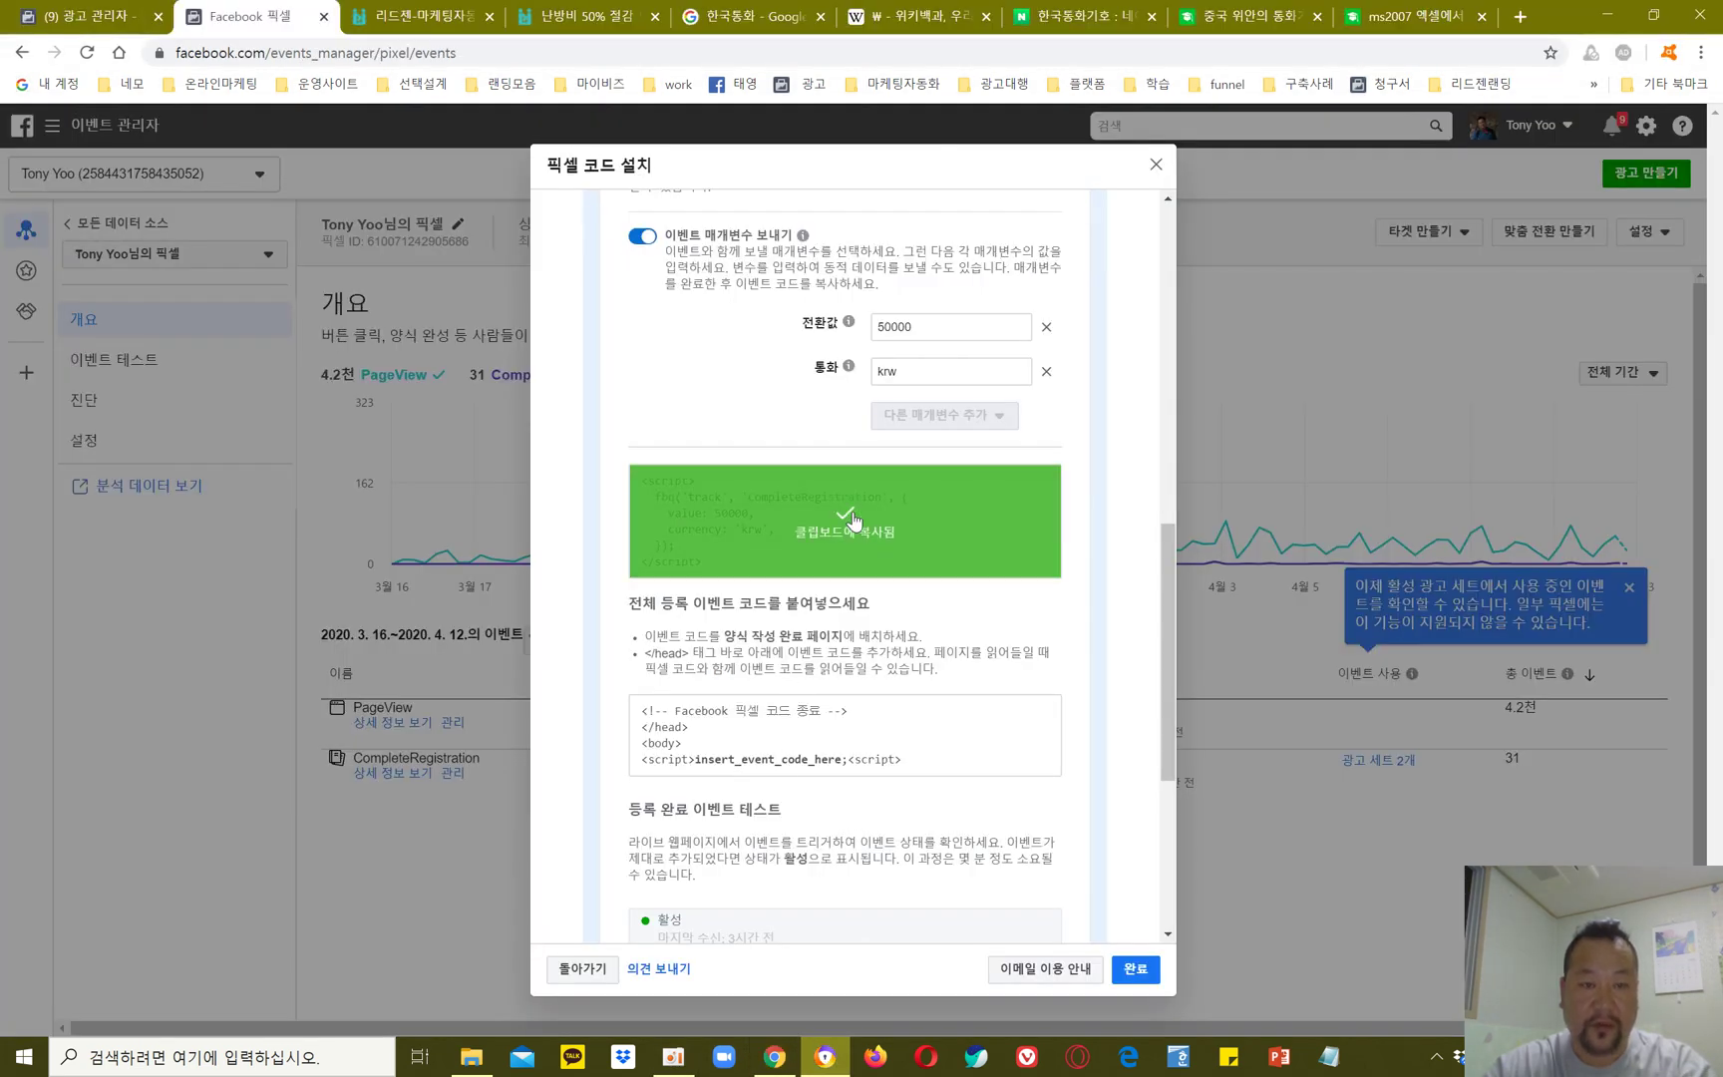
left_click(775, 1057)
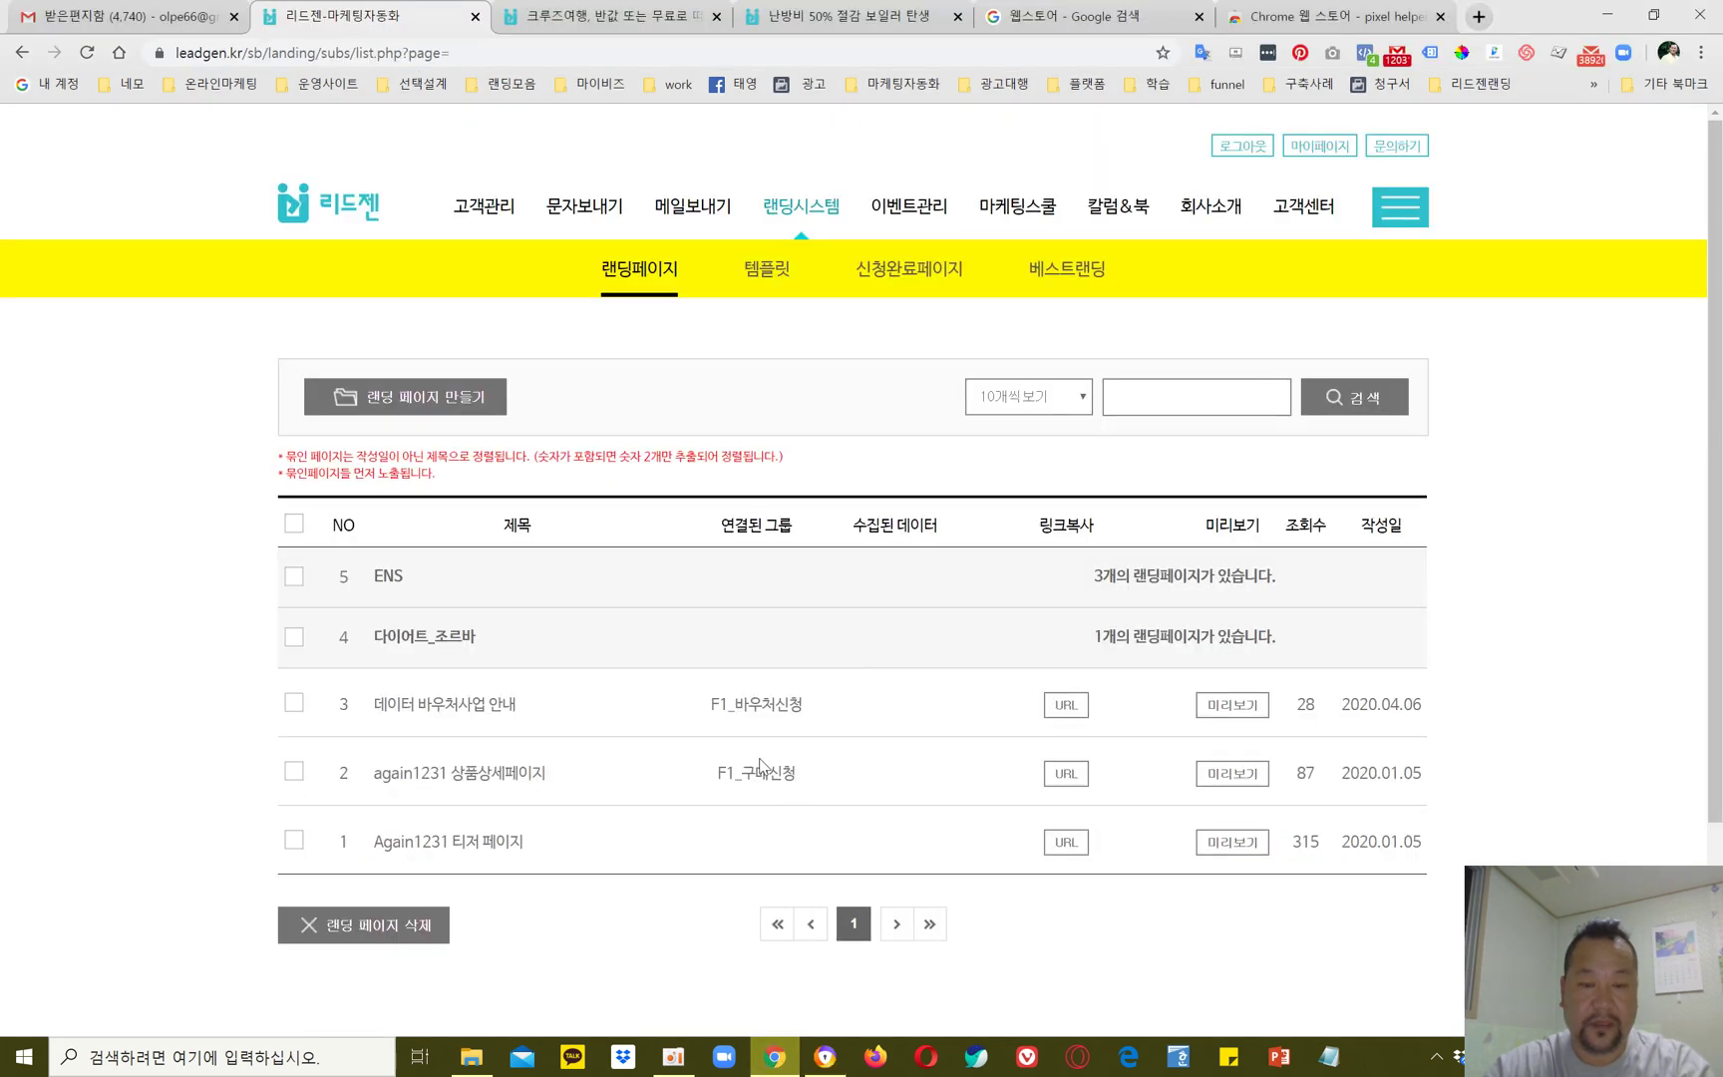
Step: Reopen the ENS전기보일러의 4가지 핵심 기술 page and paste the event code on a new line below the PageView track call
left_click(398, 583)
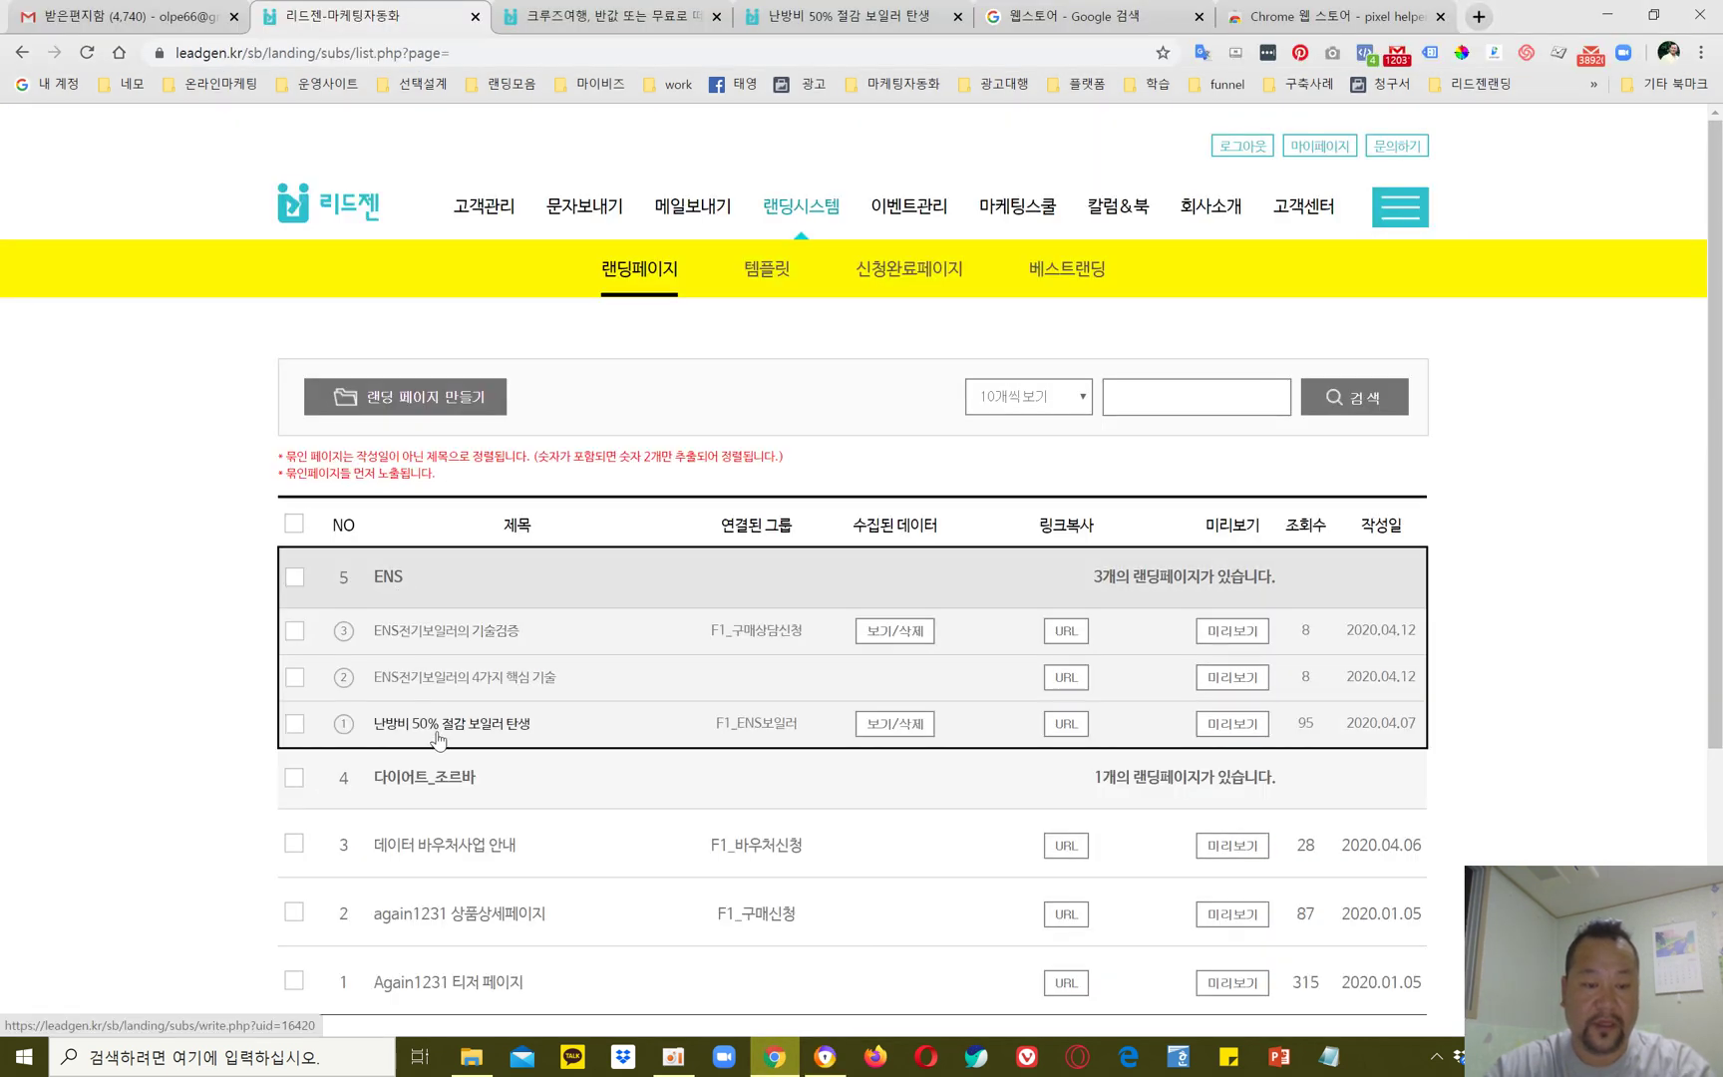
left_click(461, 683)
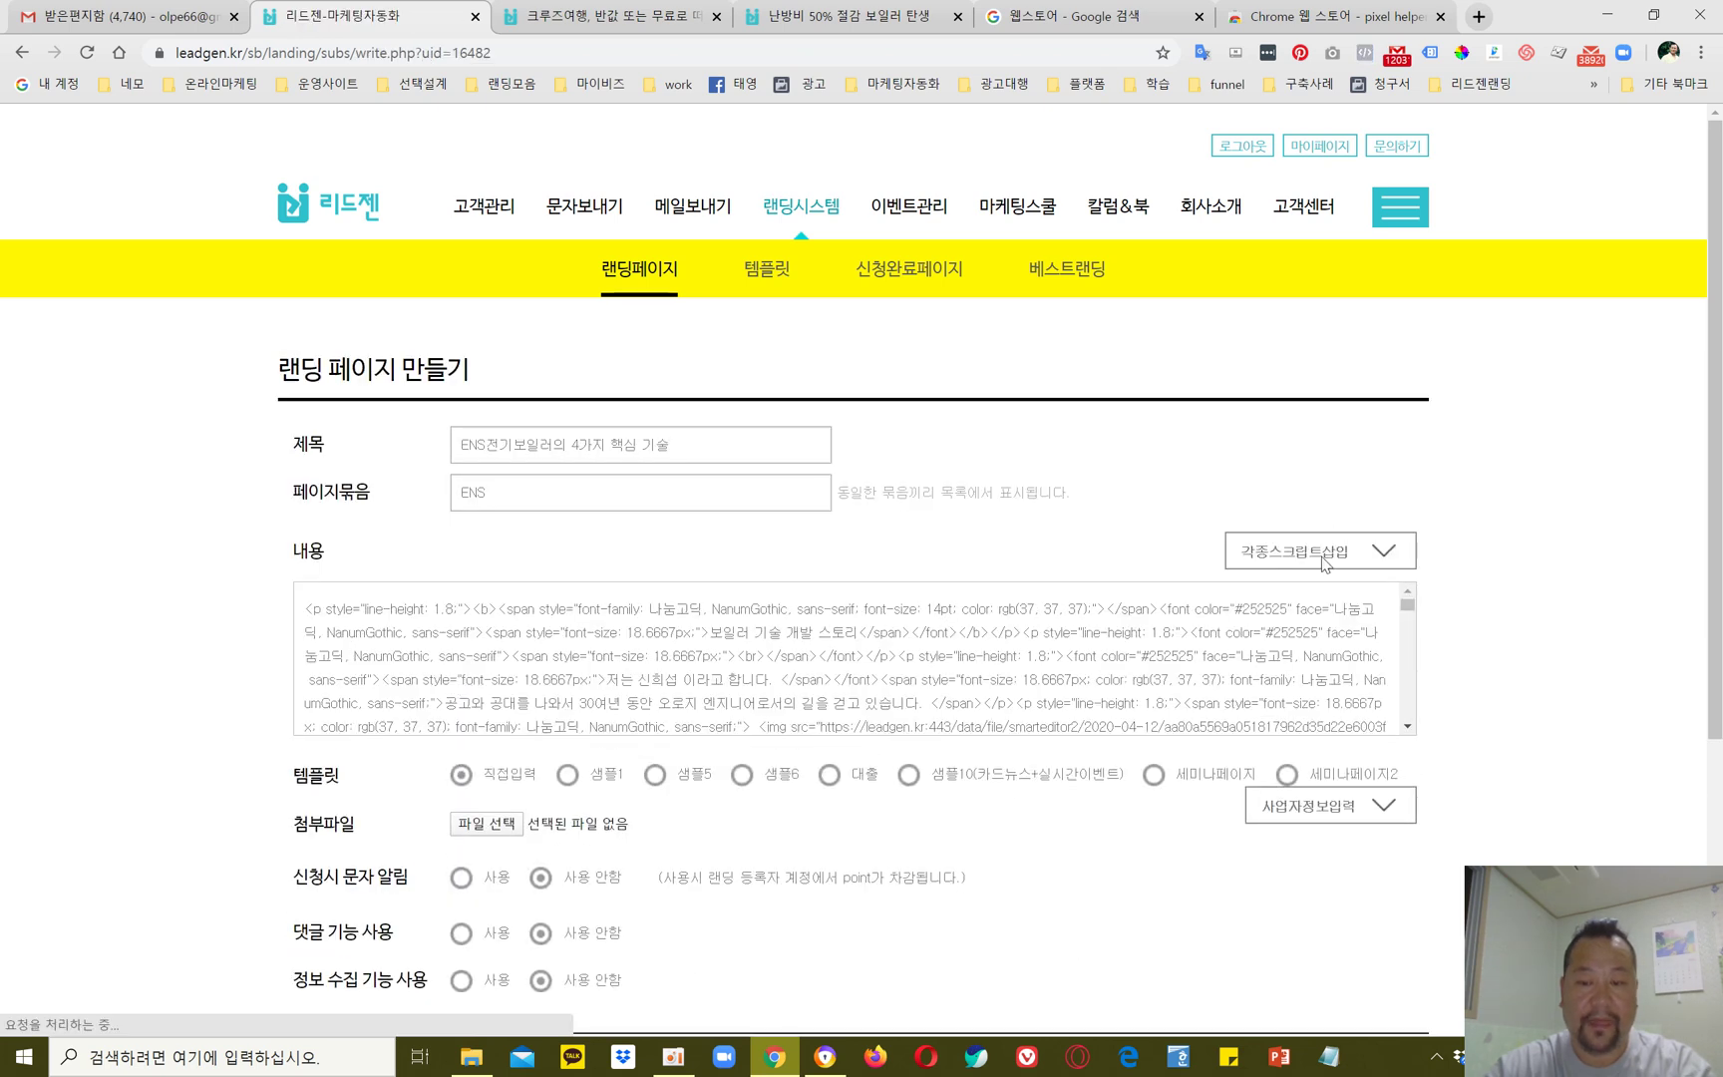
left_click(1326, 564)
scroll(629, 603, "down", 5)
scroll(629, 602, "up", 3)
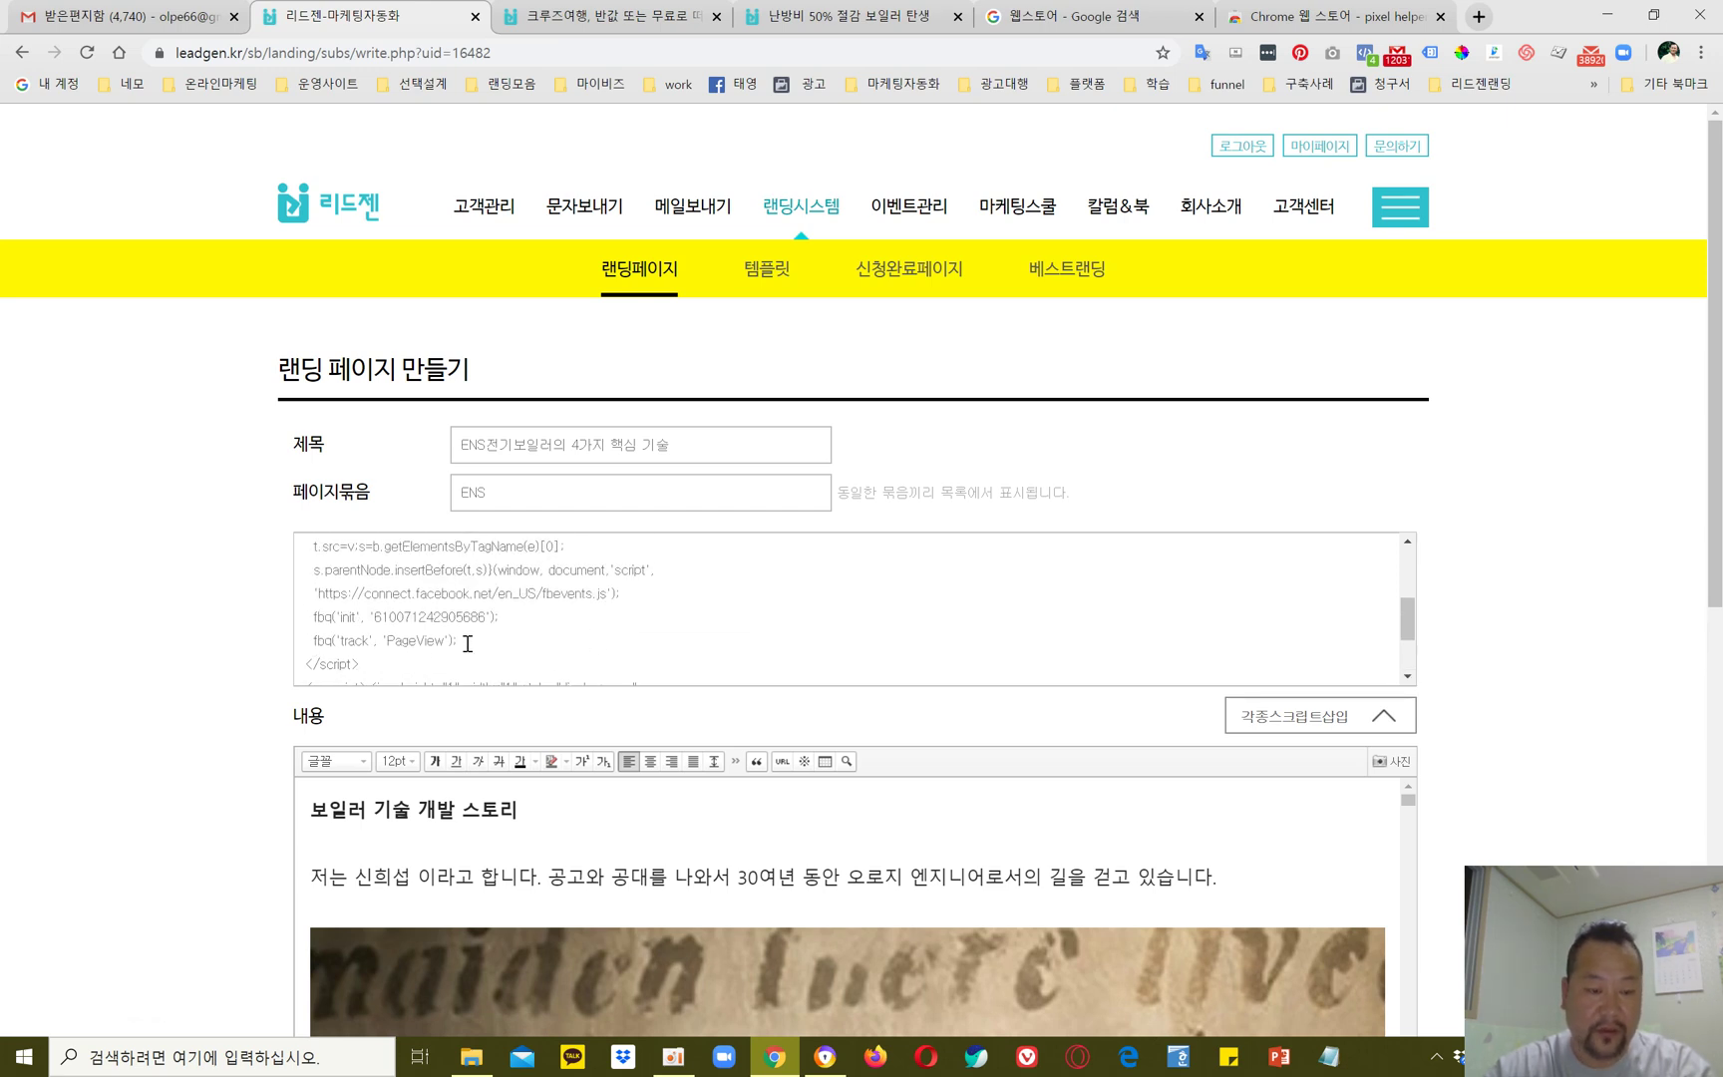
scroll(468, 644, "down", 3)
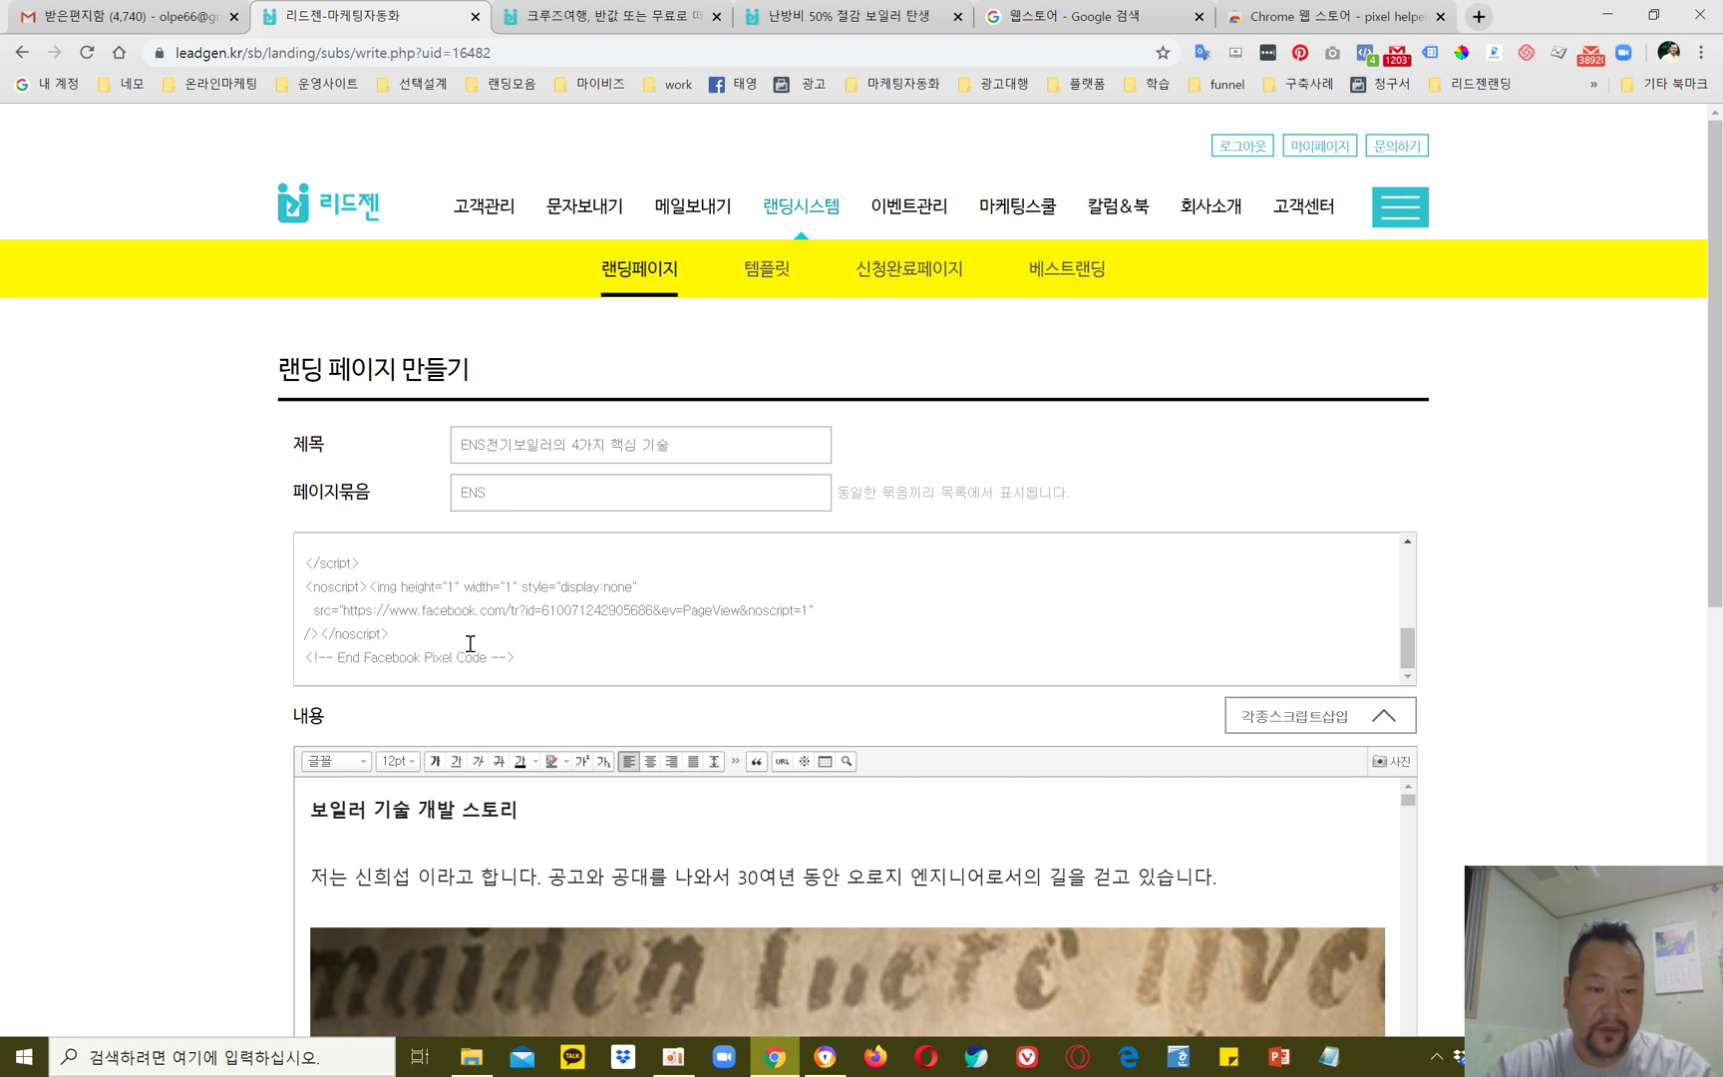
scroll(607, 632, "up", 1)
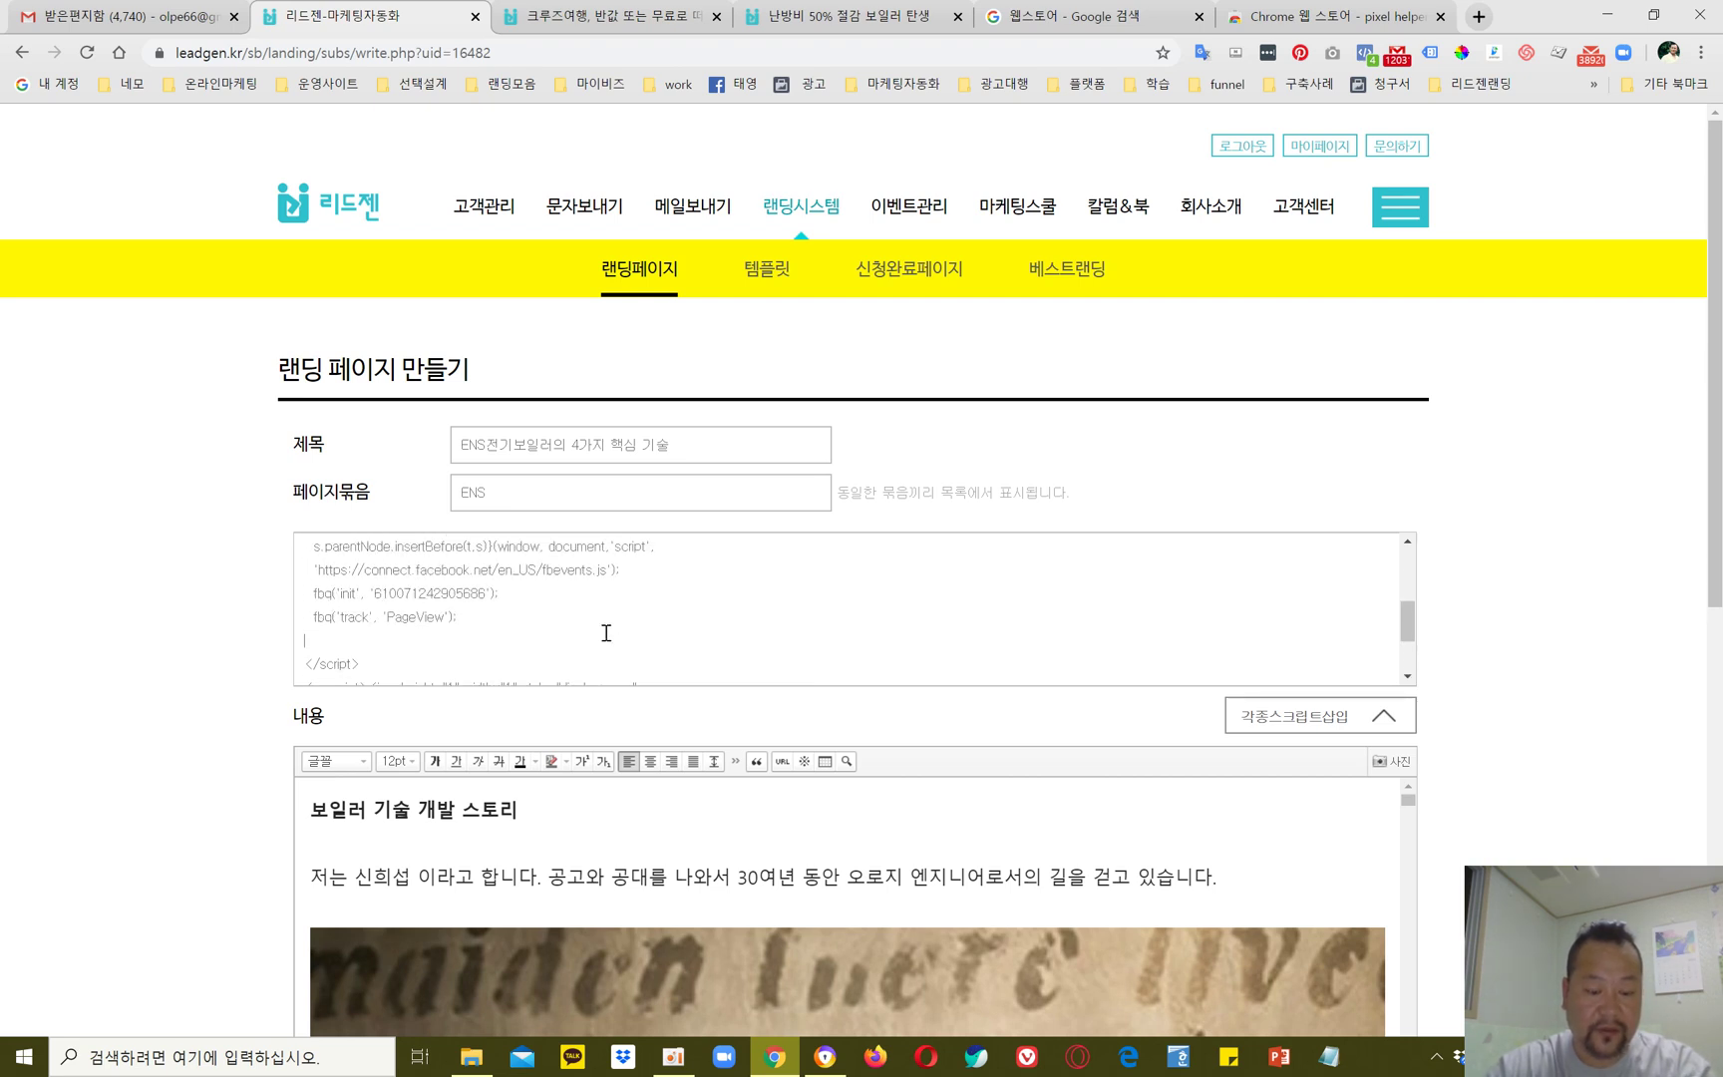
key("ctrl+v")
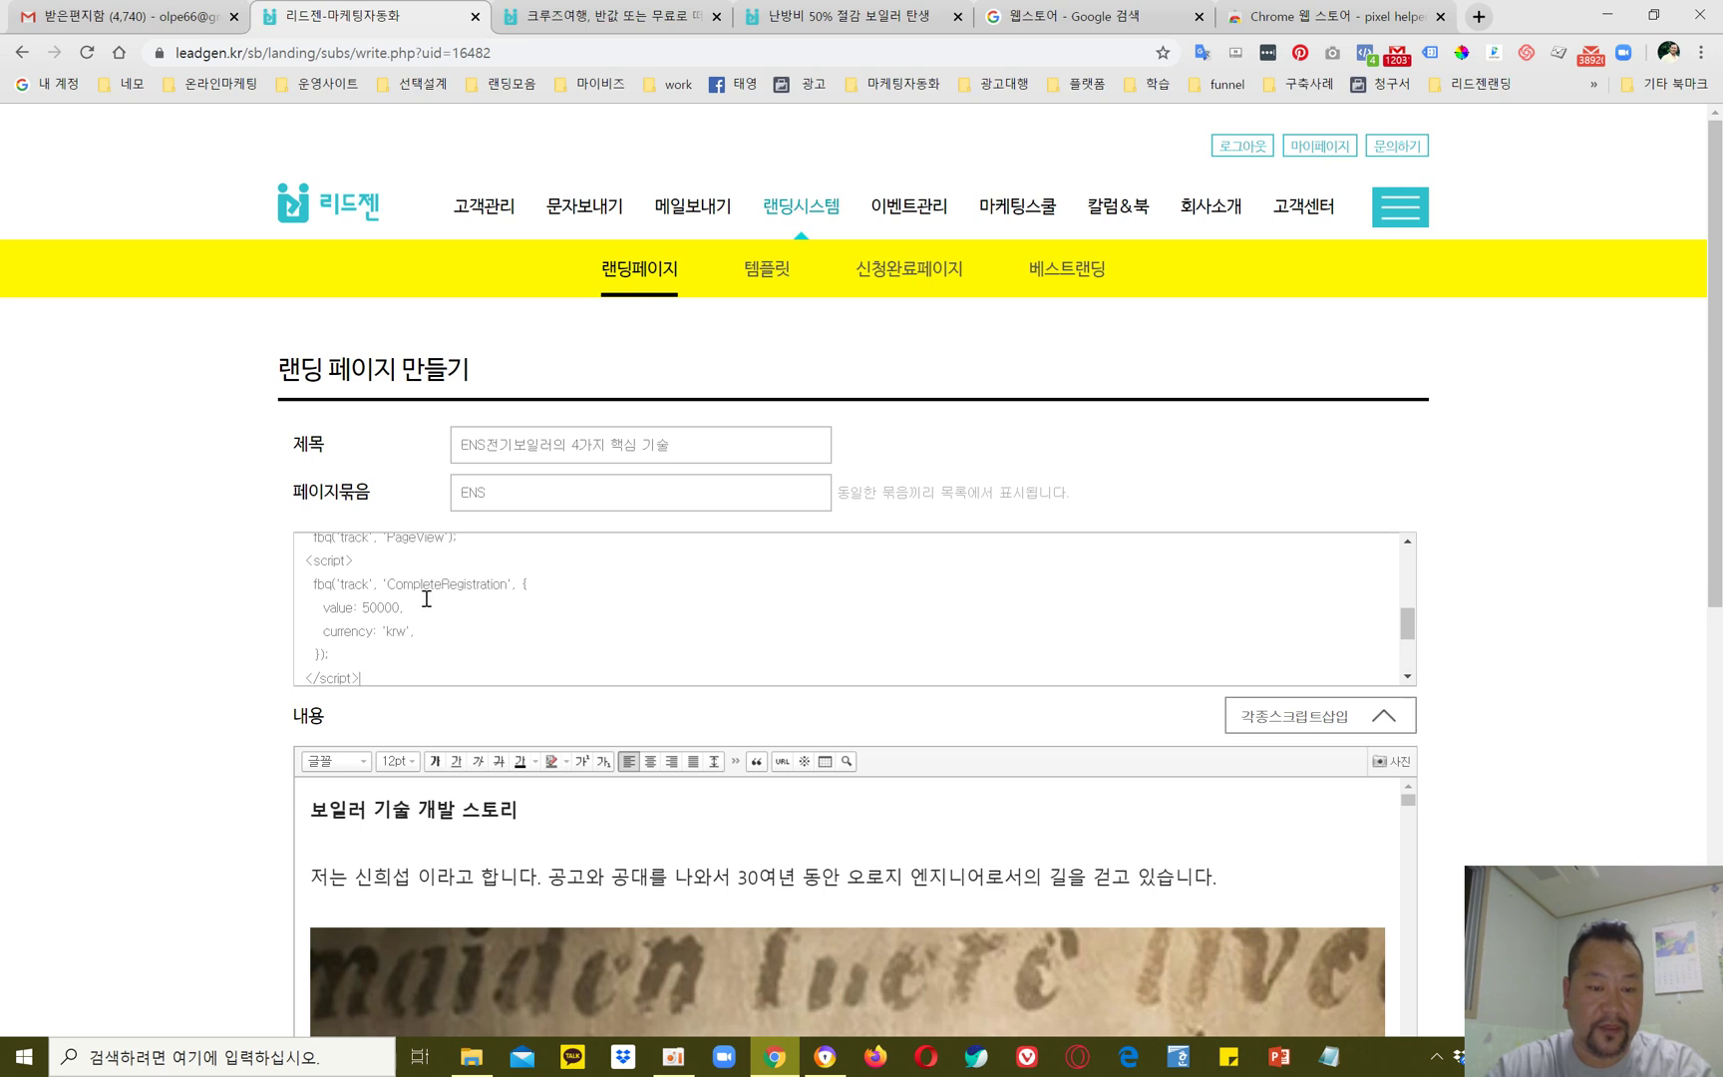
Step: Delete the extra opening and closing script tags around the pasted CompleteRegistration call, then highlight the remaining event code
scroll(473, 613, "up", 2)
scroll(474, 613, "down", 2)
key("BackSpace")
key("BackSpace")
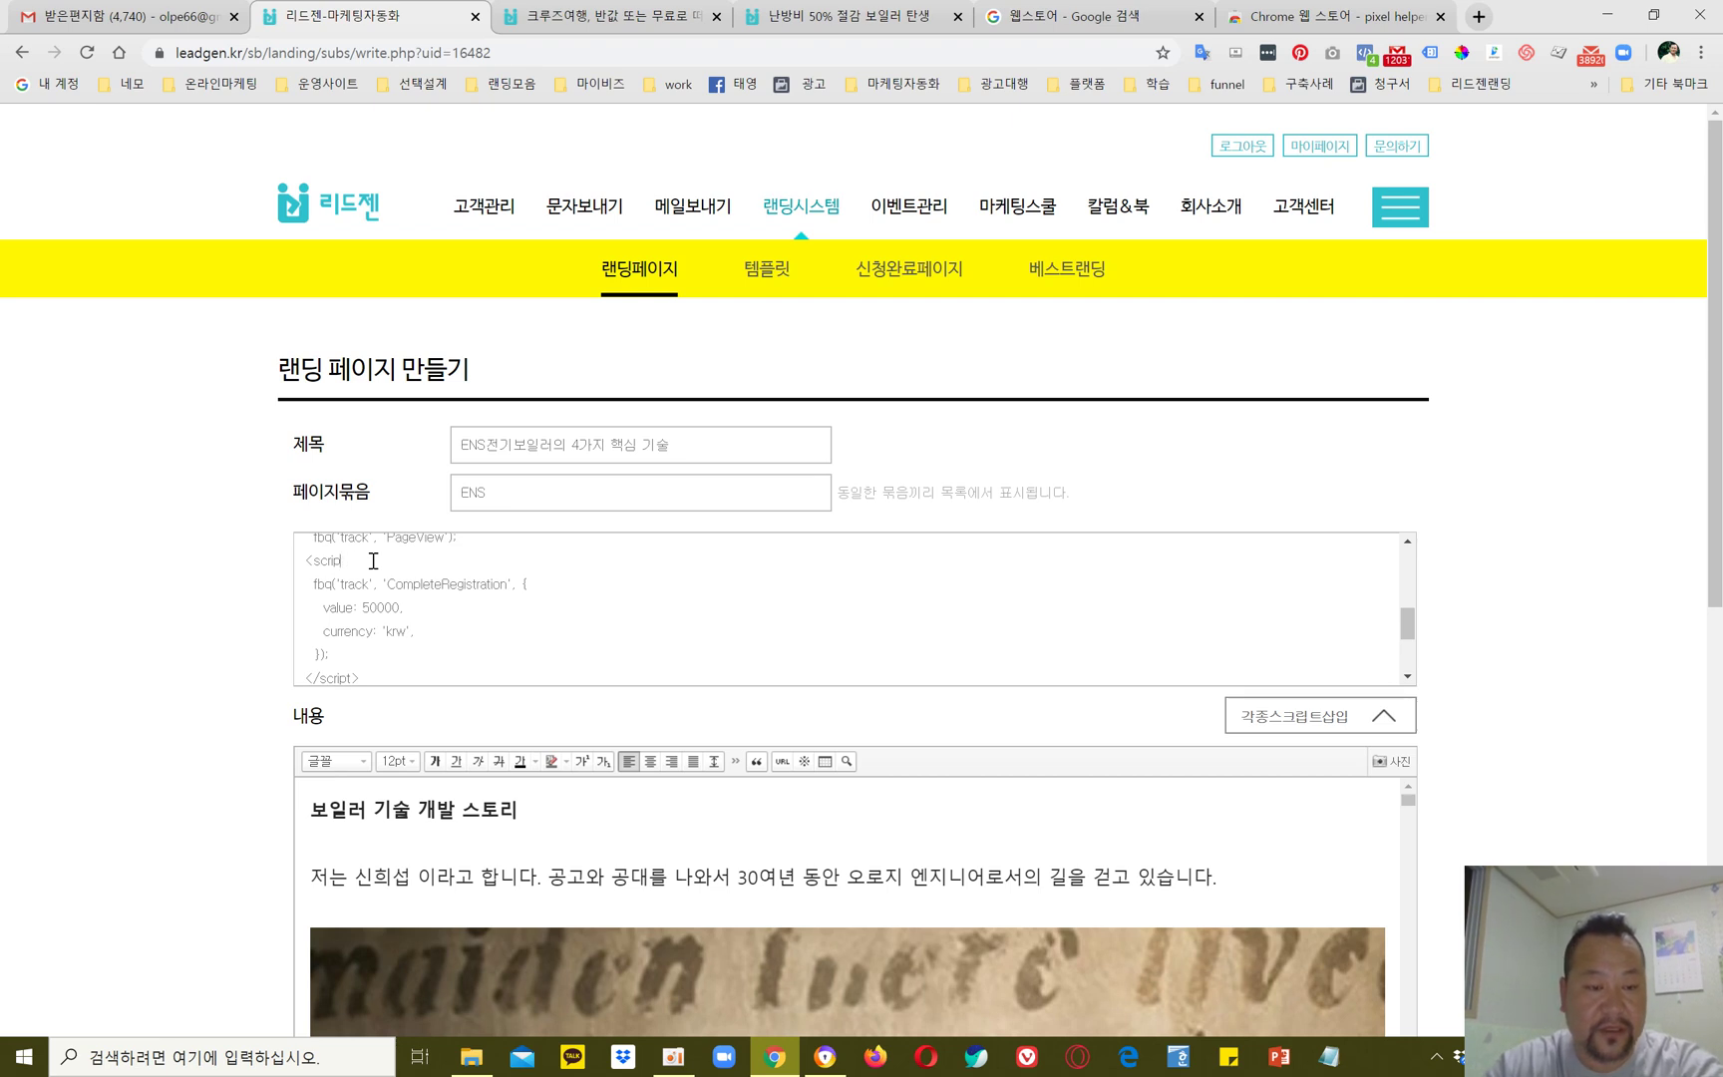
left_click(373, 560)
key("BackSpace")
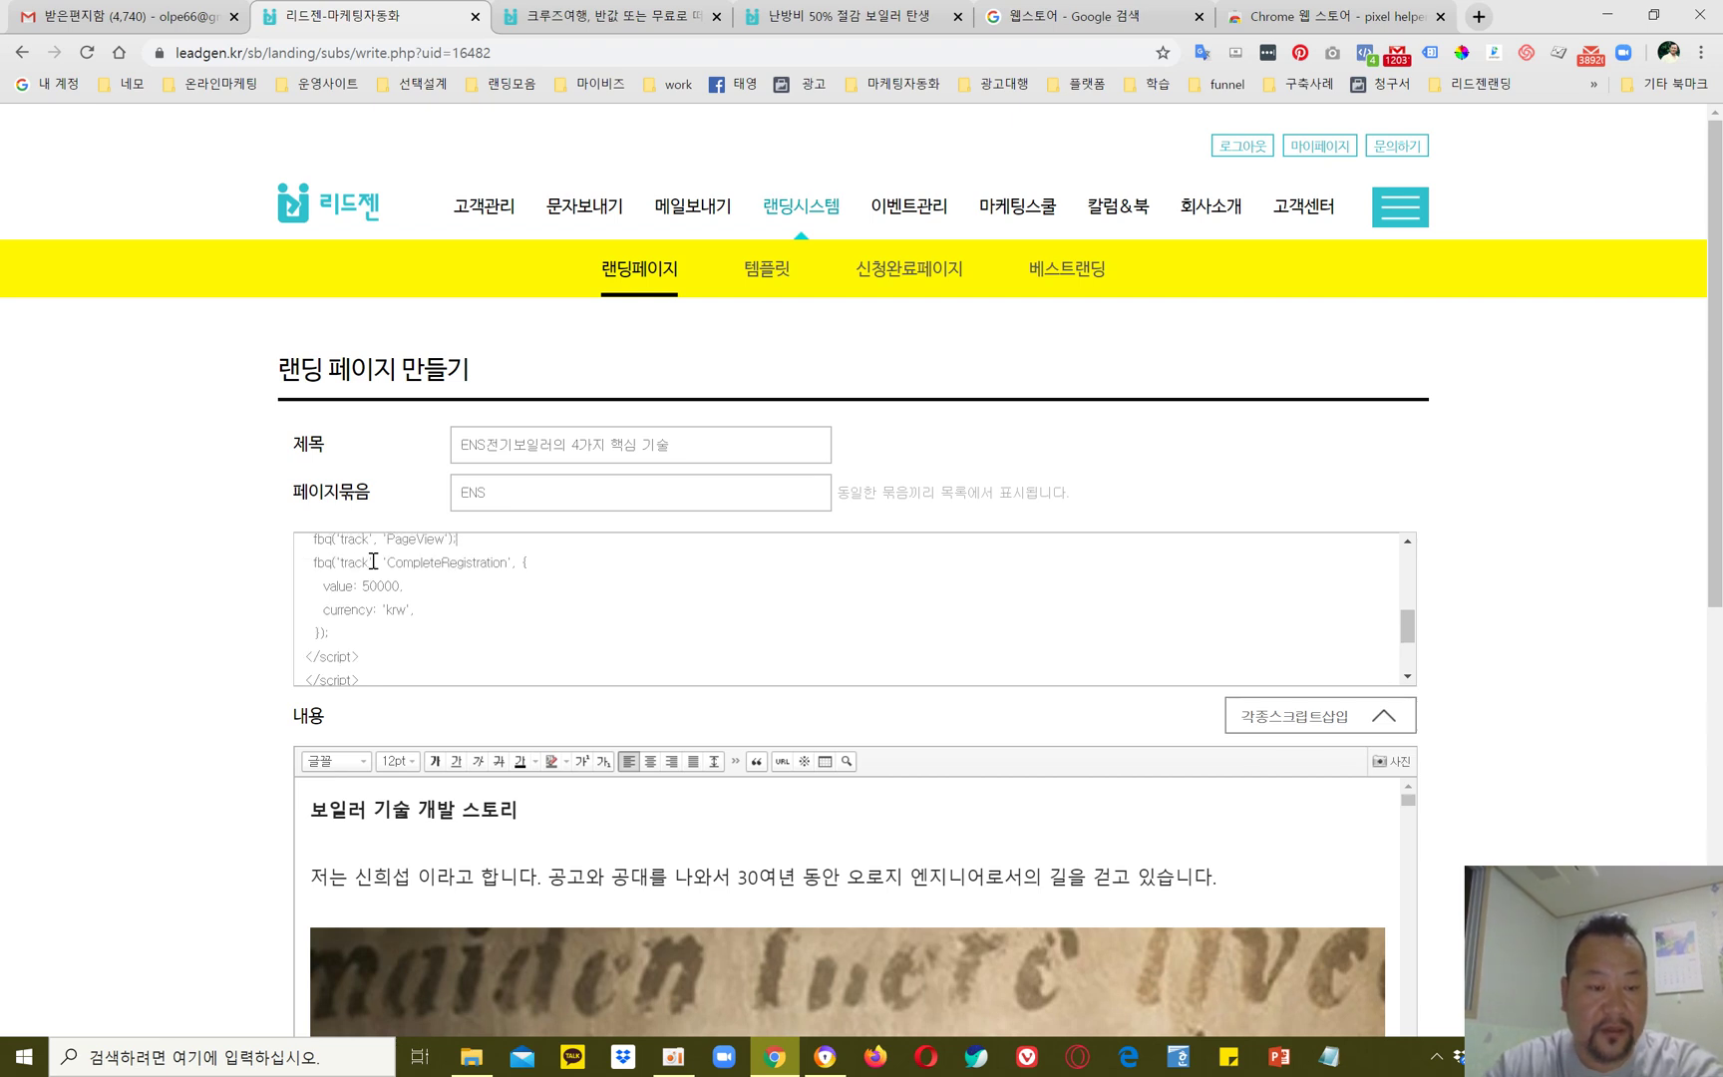
left_click(392, 661)
key("BackSpace")
key("BackSpace")
key("BackSpace")
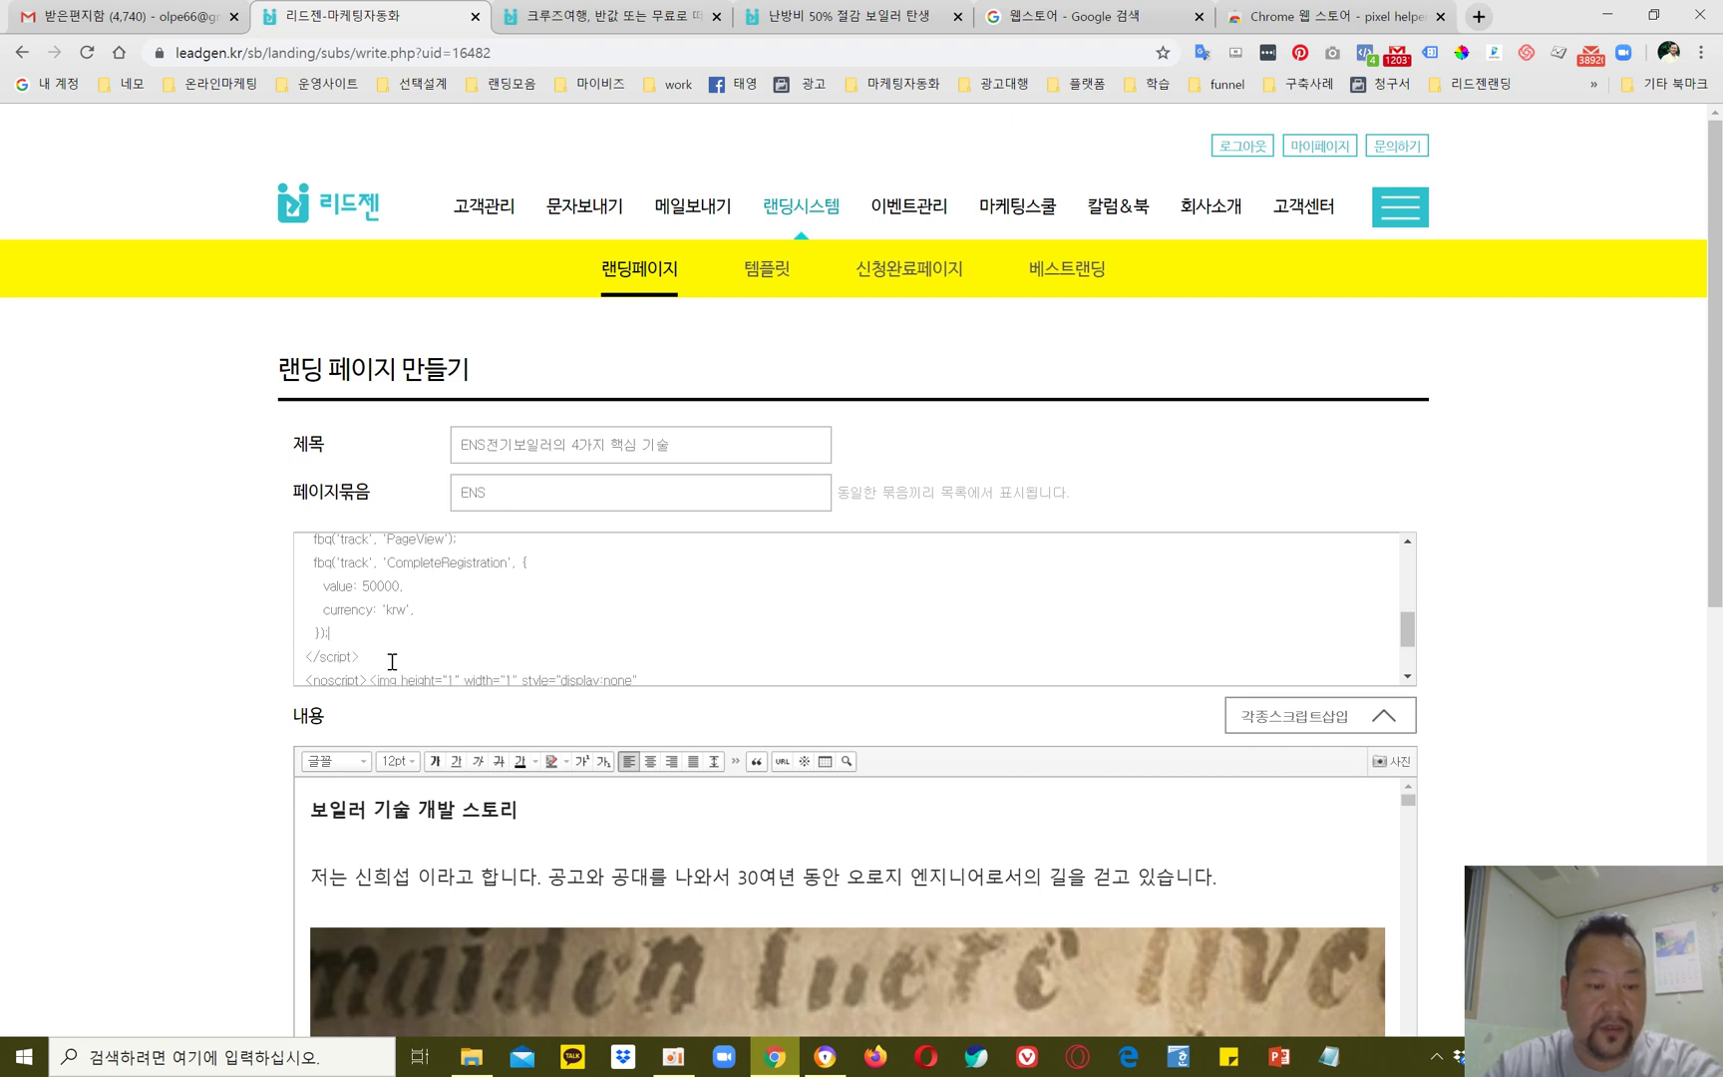
left_click_drag(330, 632, 308, 560)
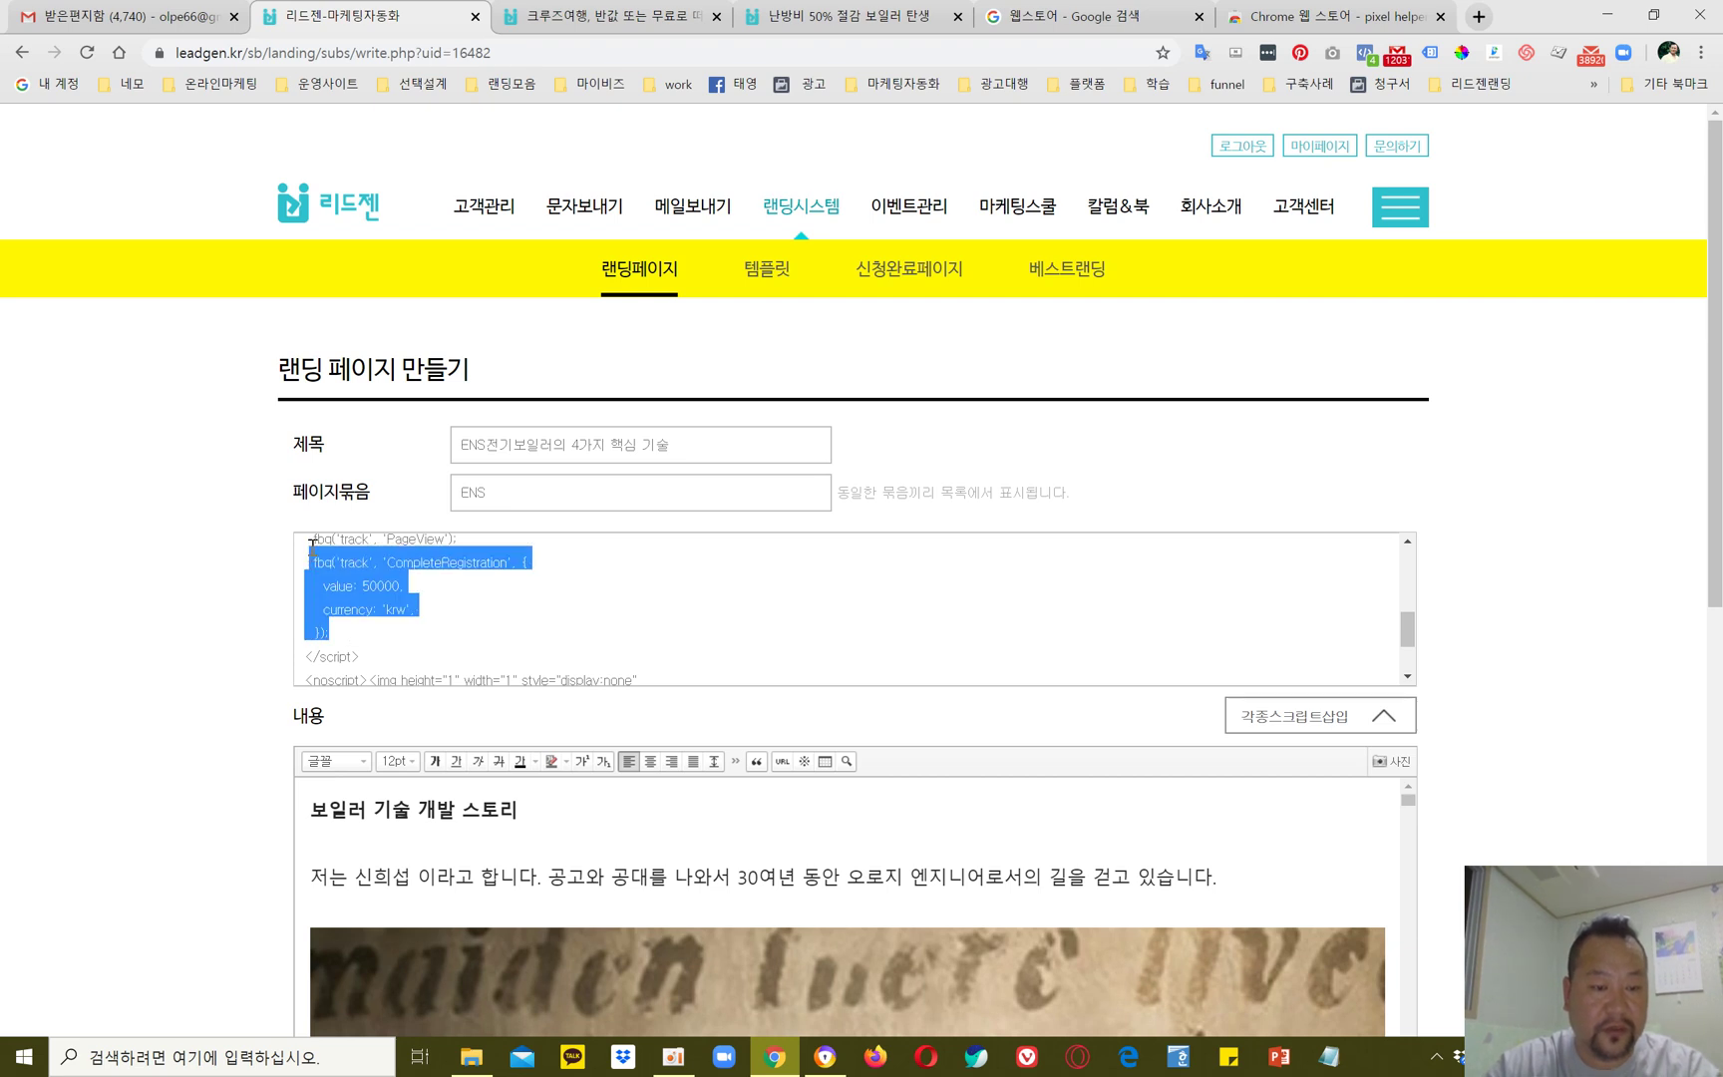
left_click_drag(312, 547, 308, 564)
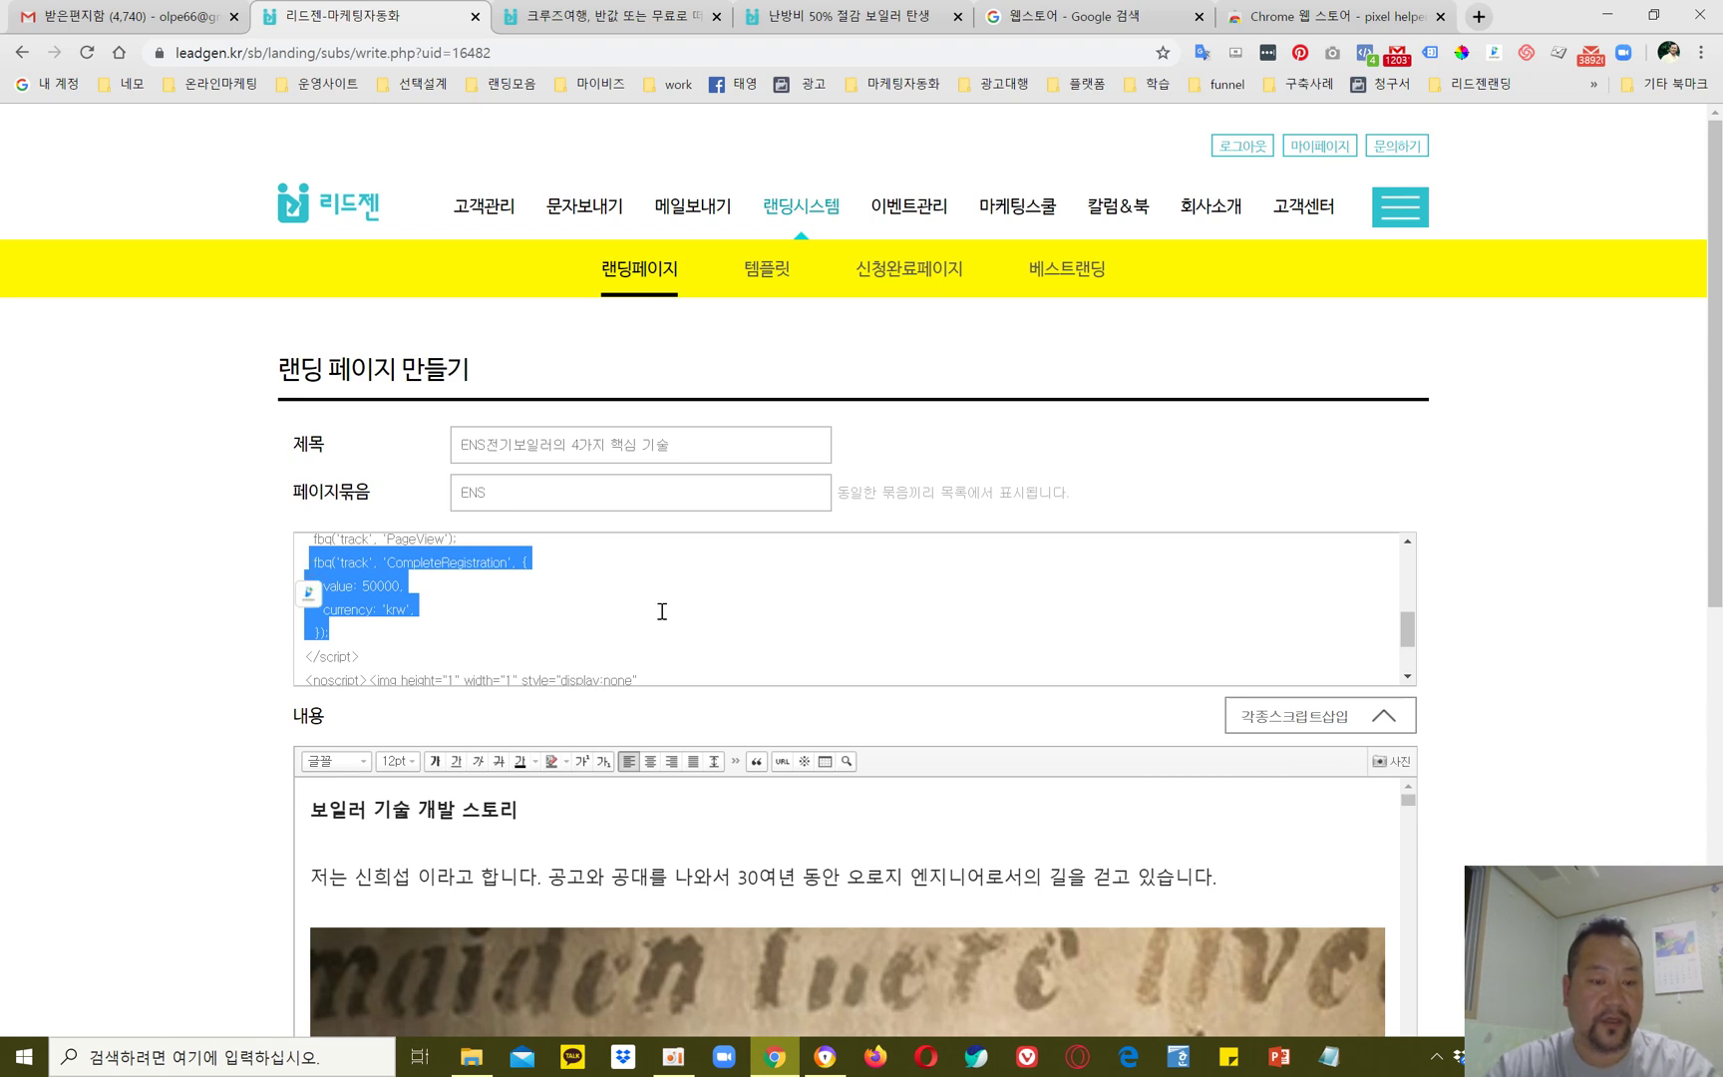
Step: Save the landing page with the added CompleteRegistration event code and acknowledge the confirmation
left_click(1526, 603)
scroll(1523, 606, "down", 8)
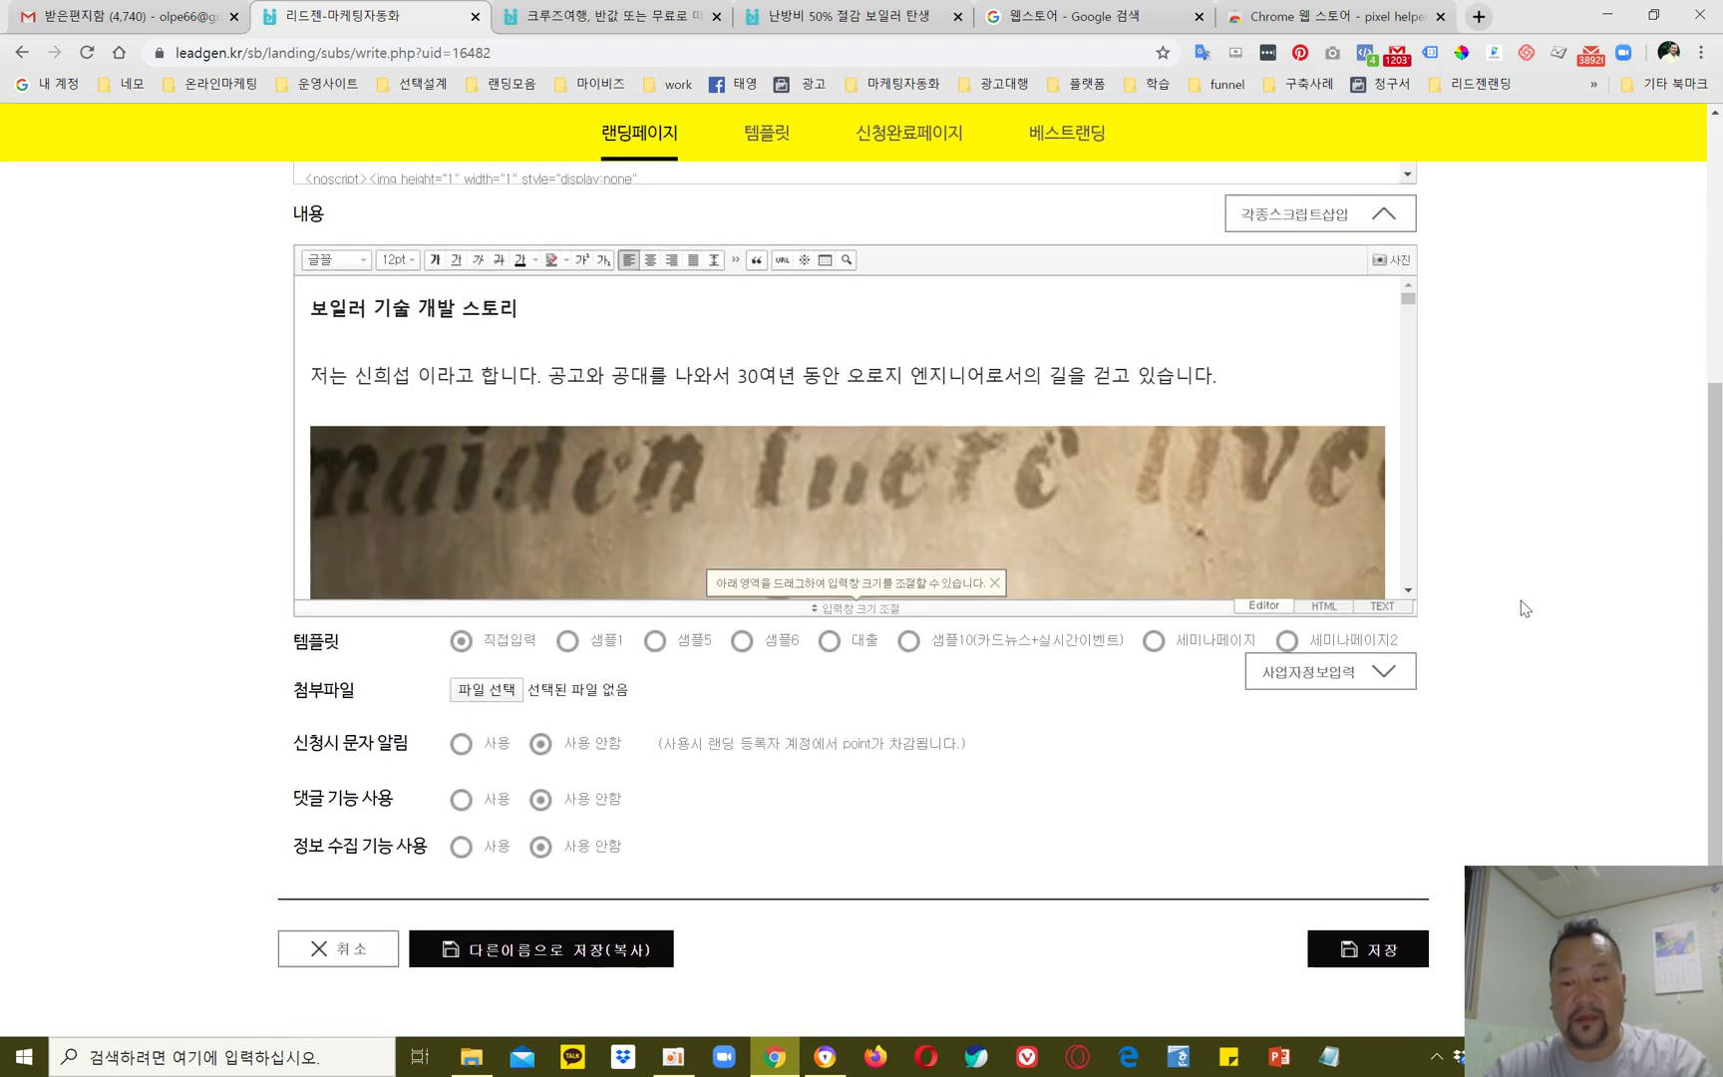
left_click(1362, 666)
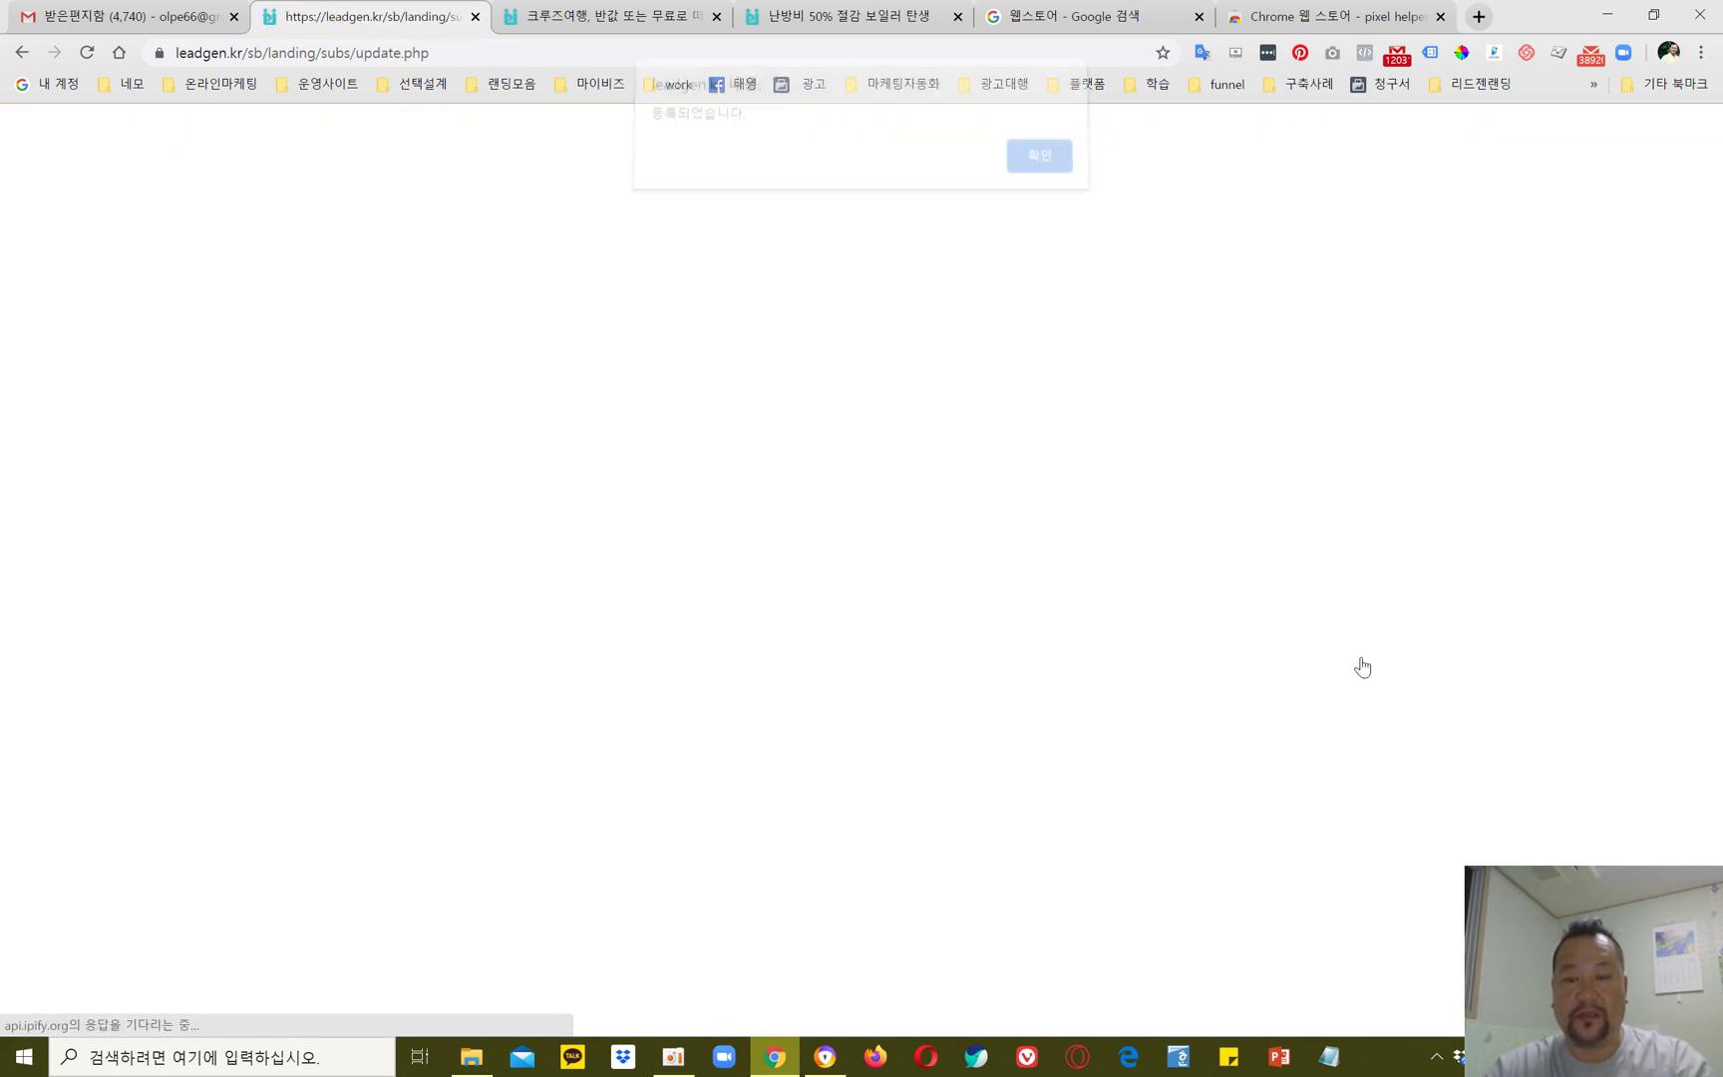
left_click(1042, 169)
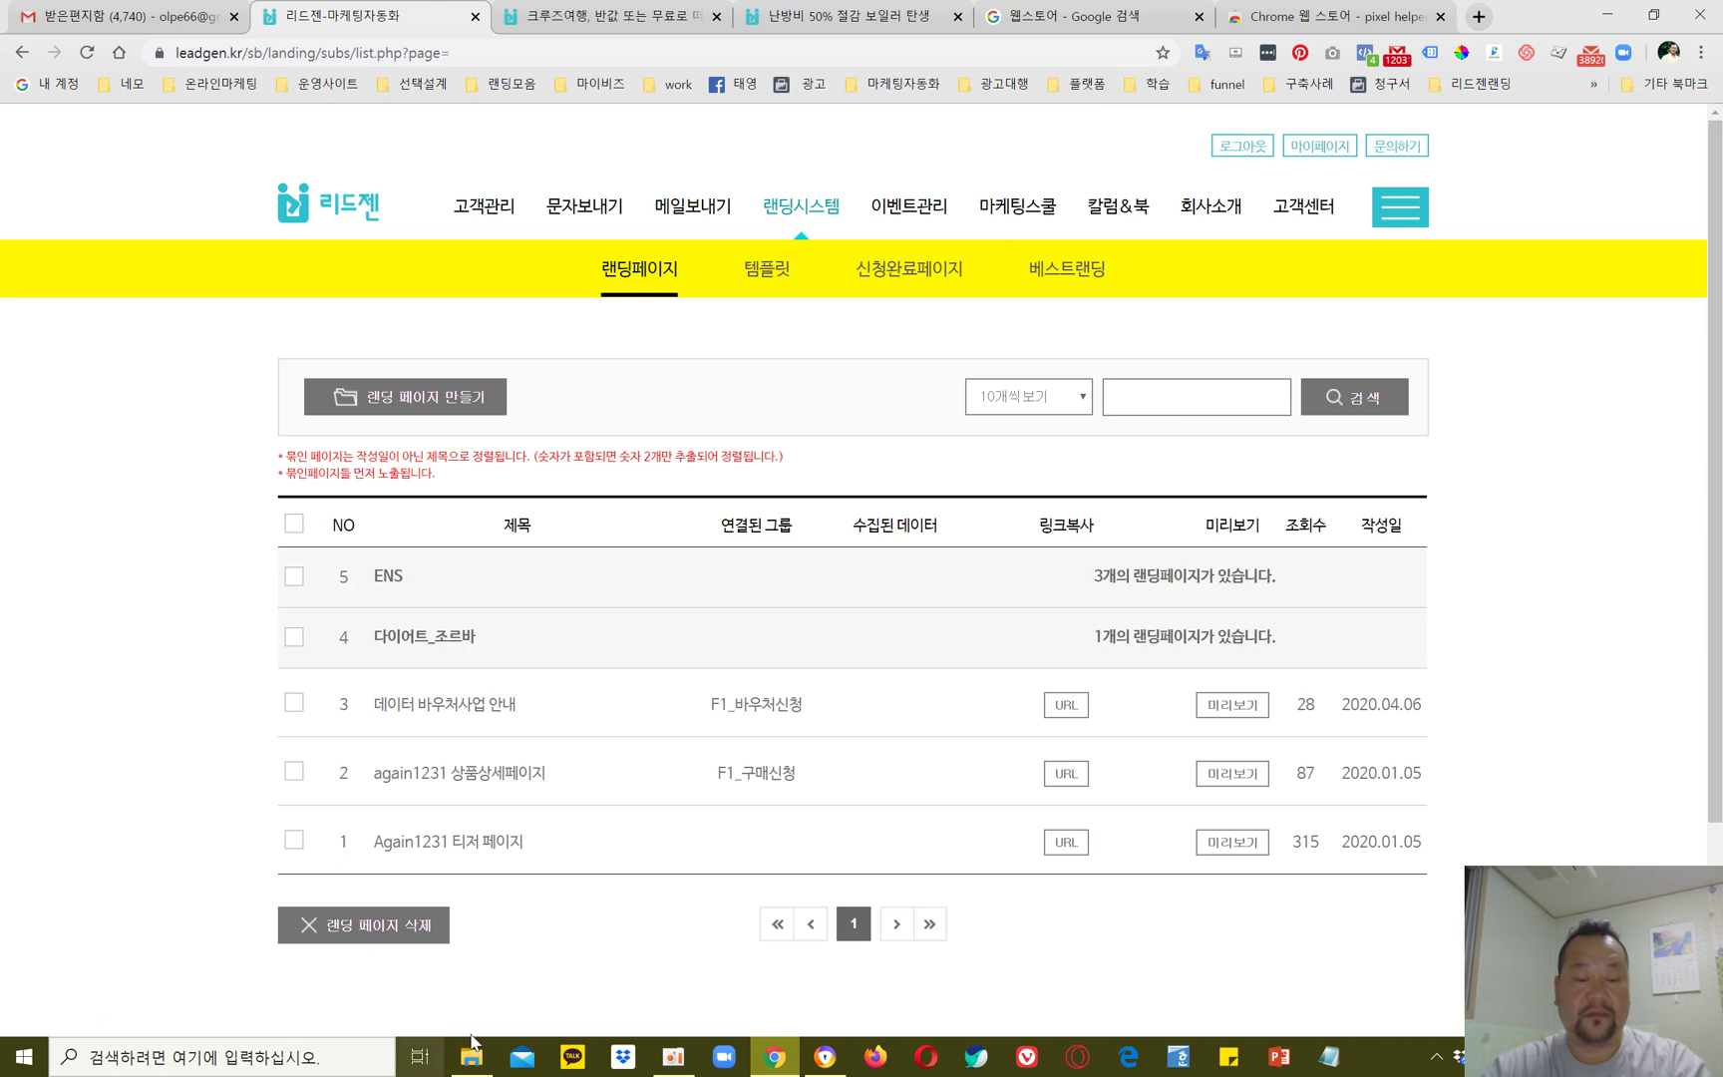
Step: Switch to Facebook, finish the pixel code installation, and create a new Ads Manager campaign with the 전환 objective
left_click(782, 1055)
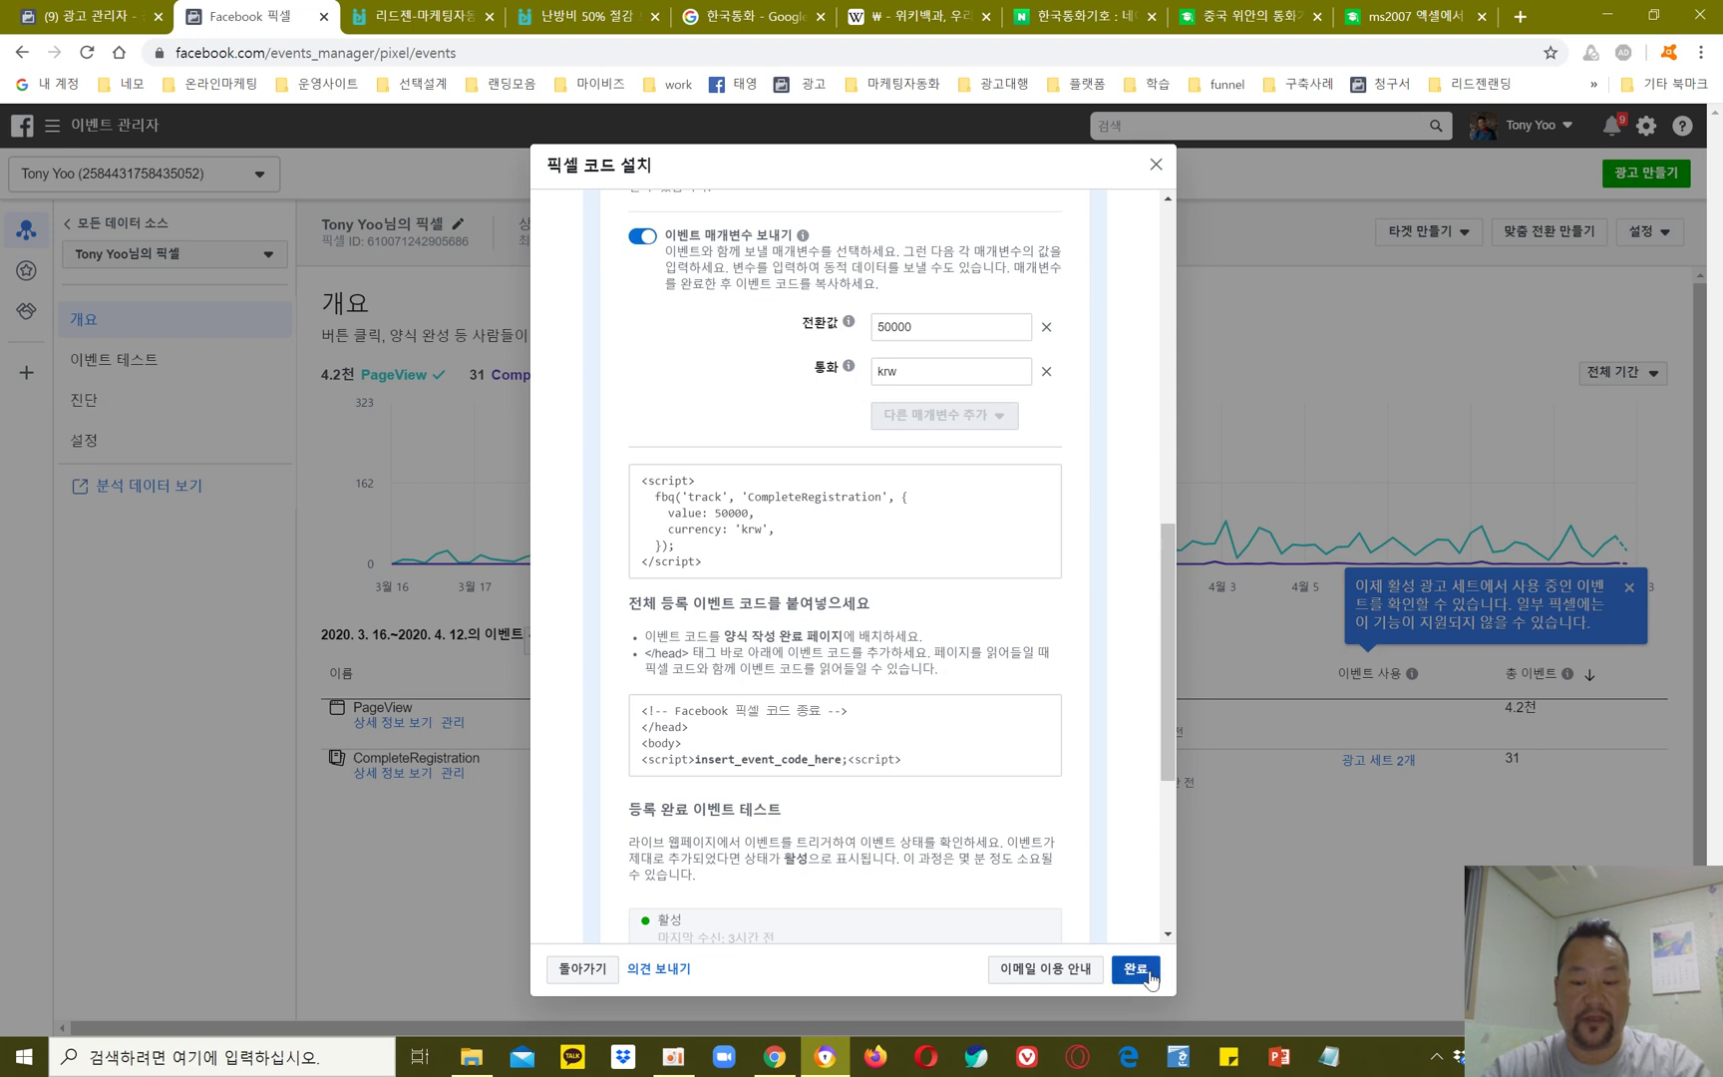
left_click(1136, 970)
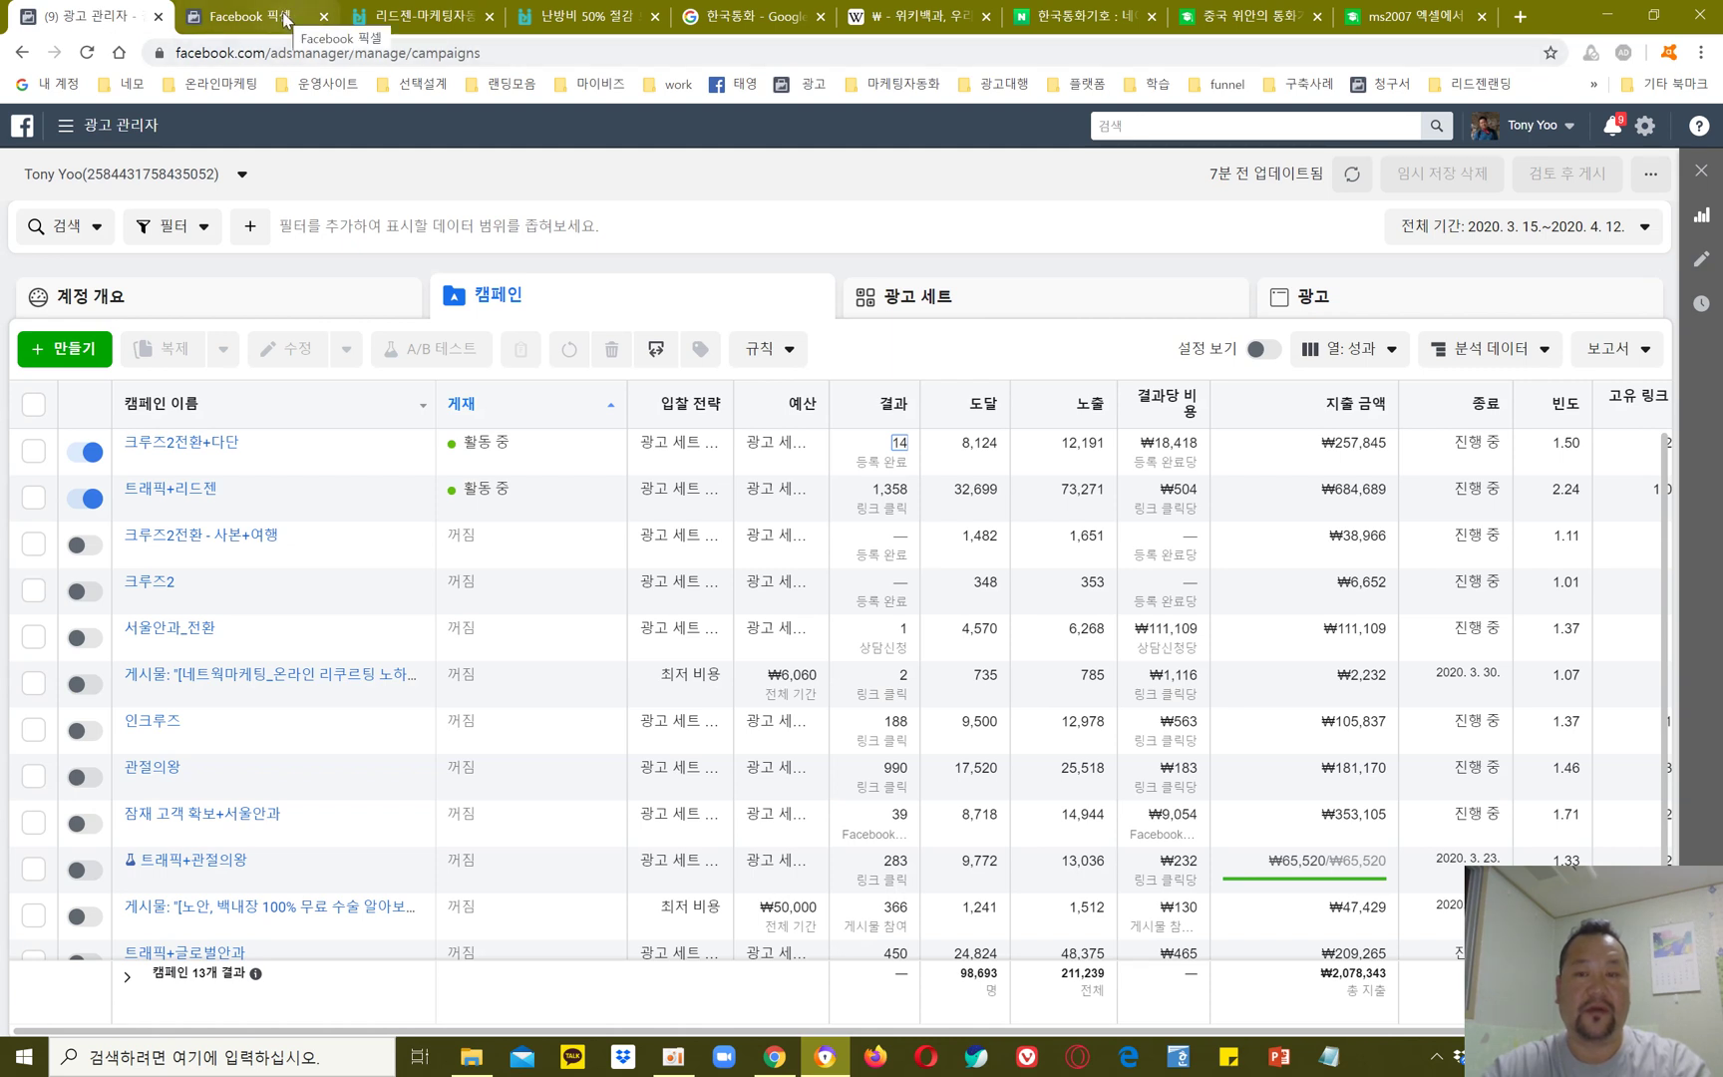
left_click(61, 351)
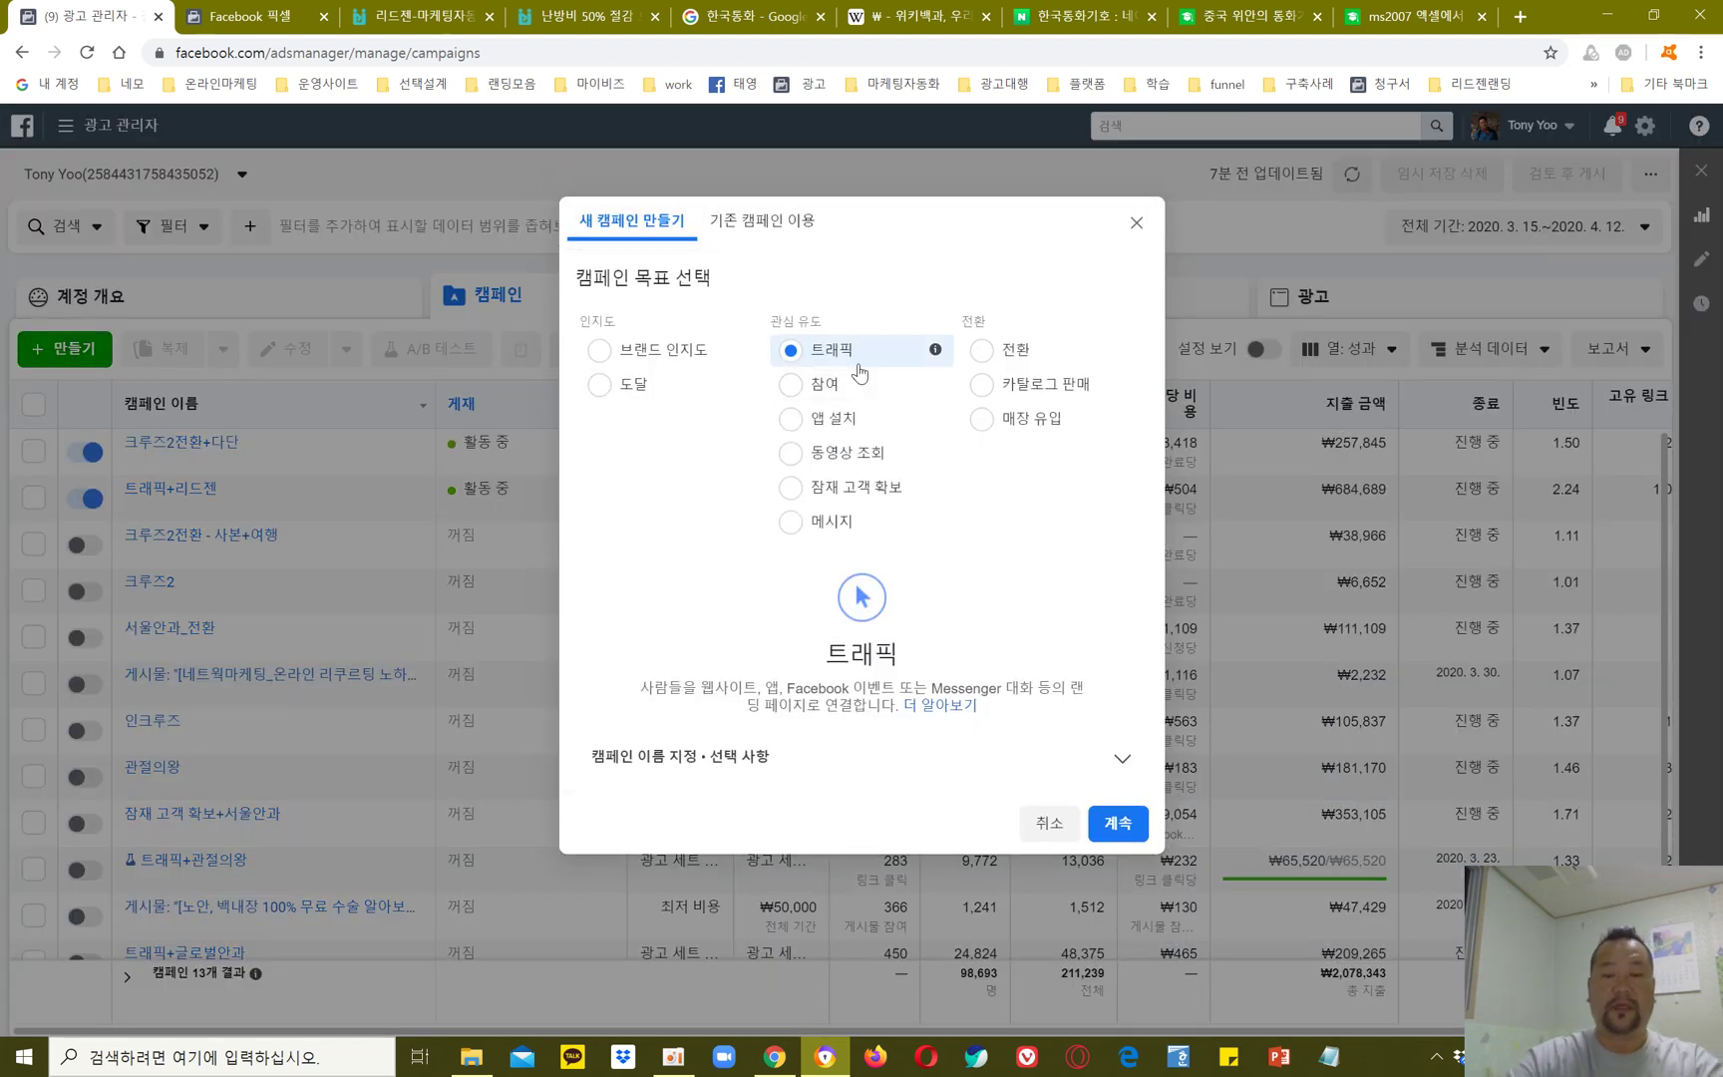
left_click(982, 351)
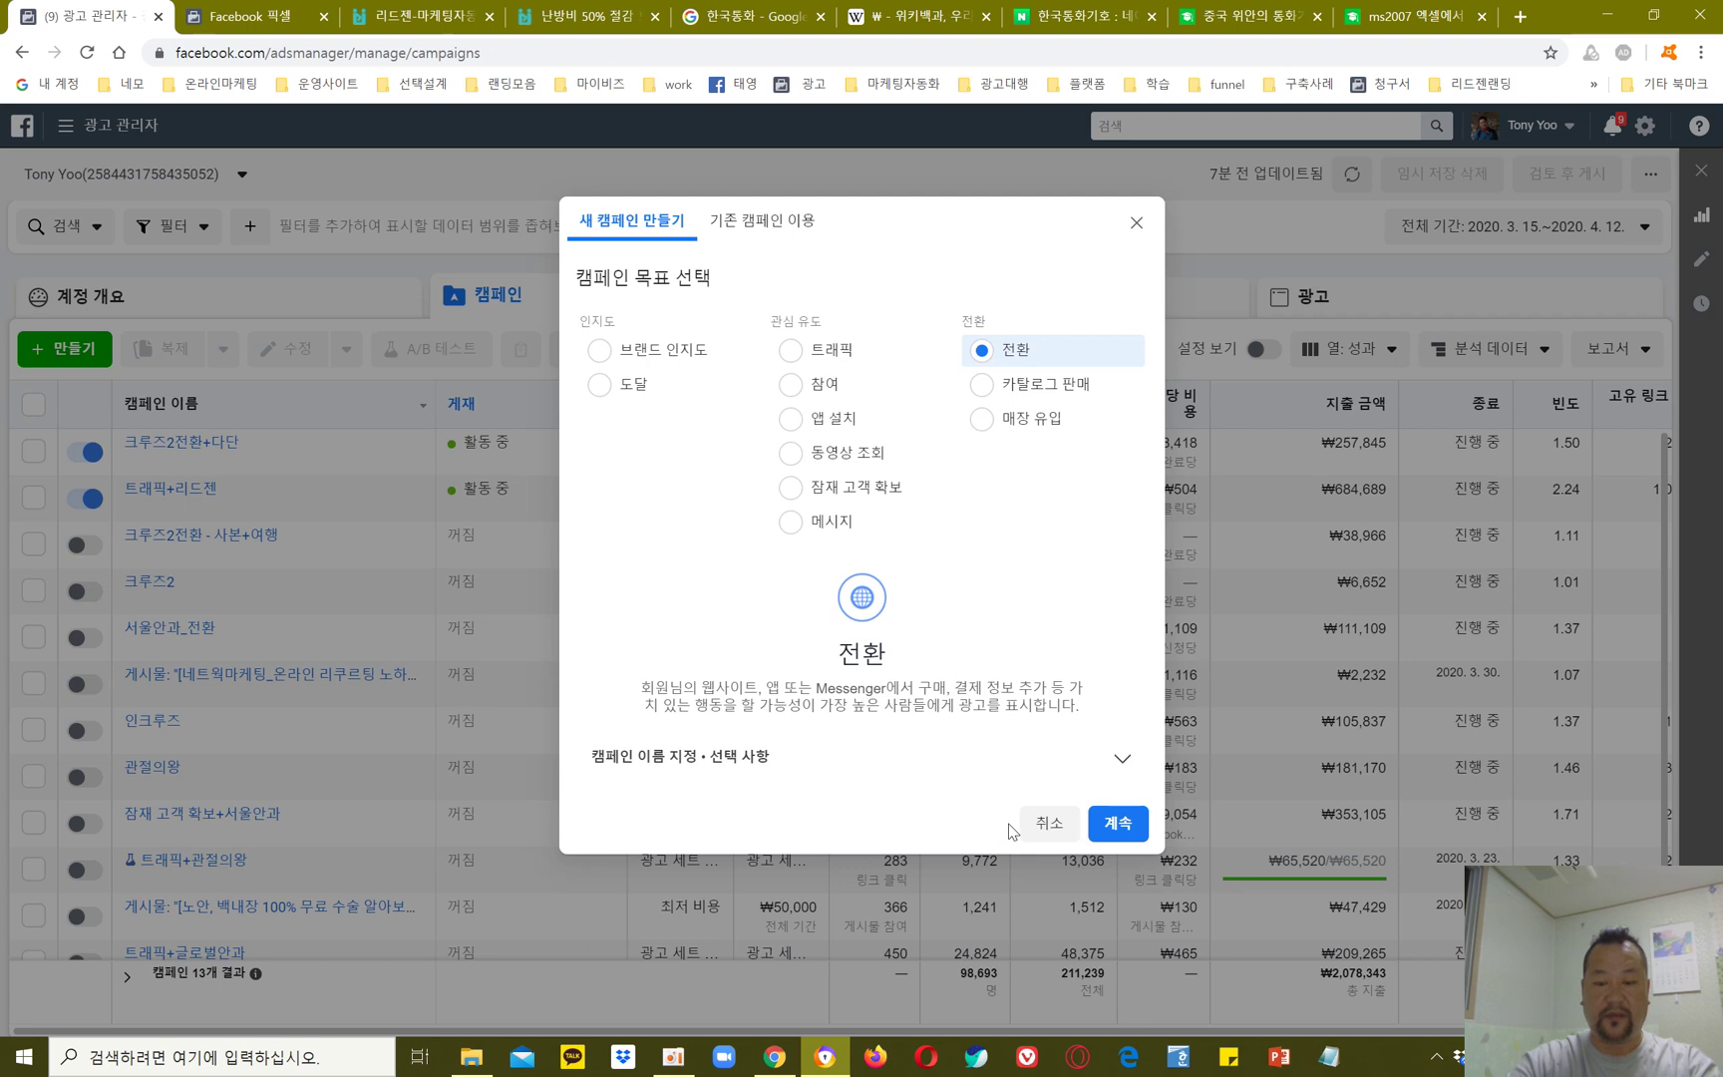
left_click(1118, 825)
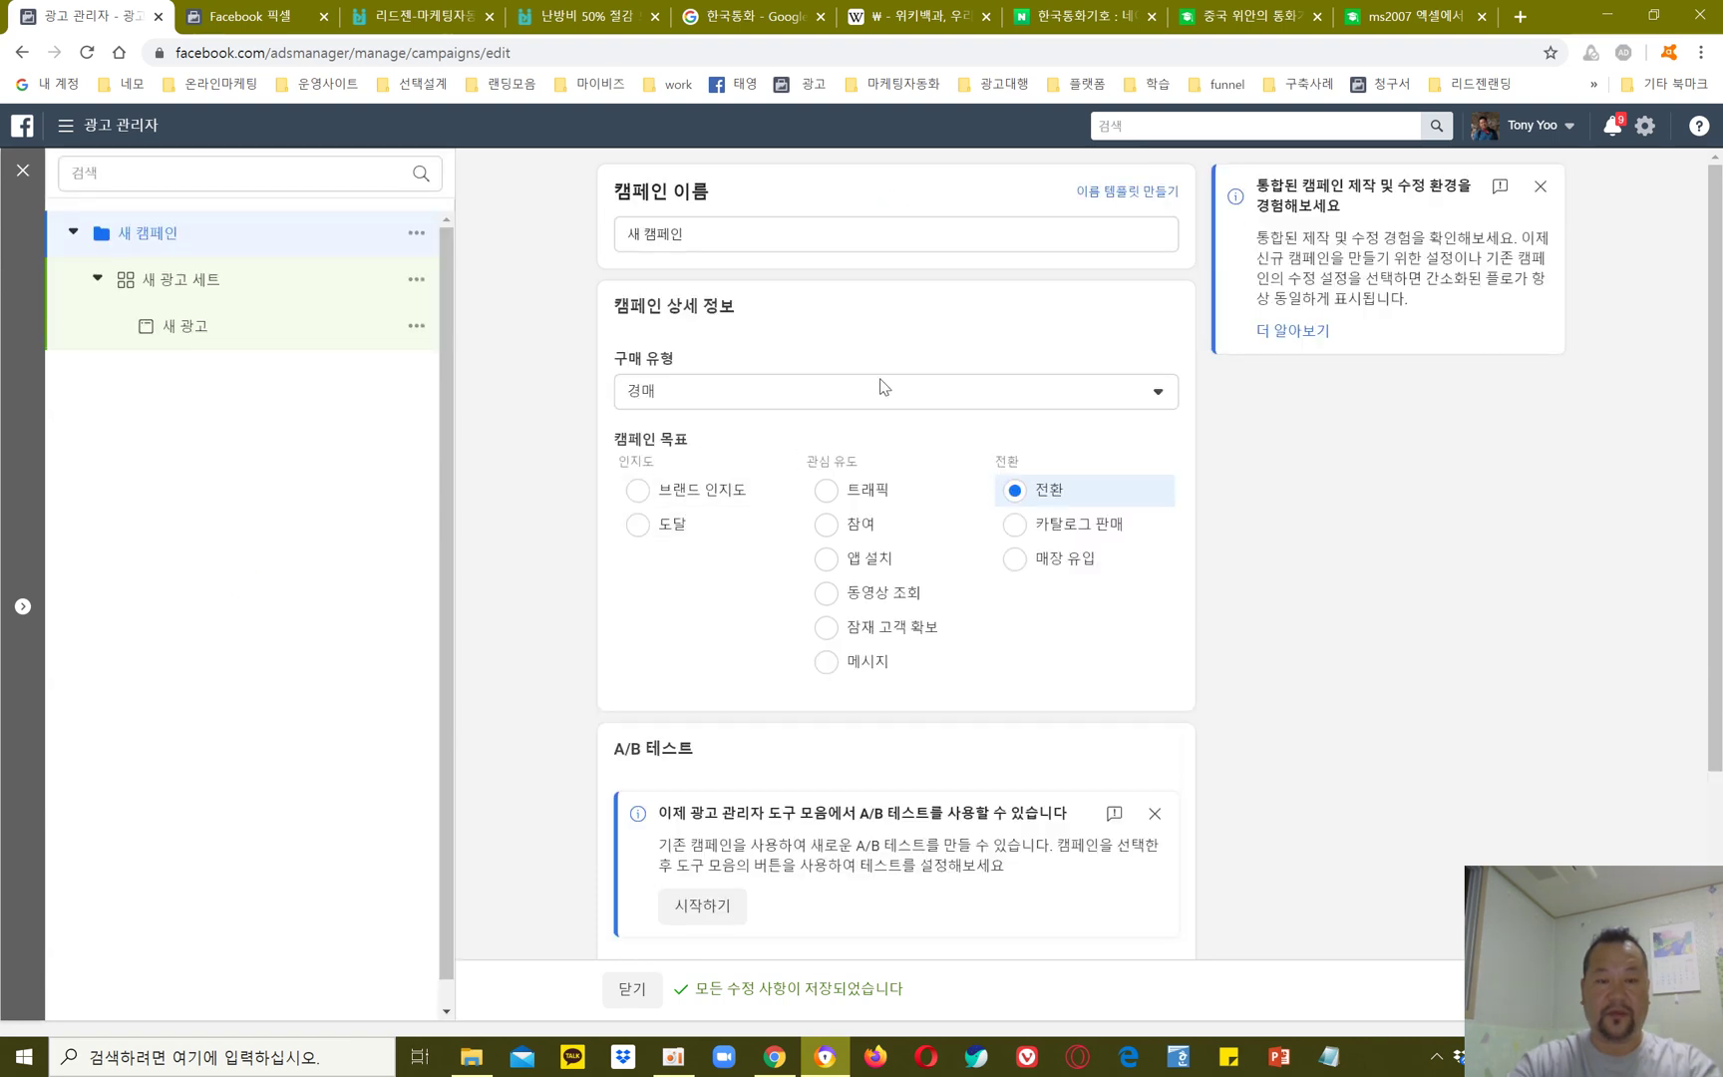
Step: Rename the new campaign as 보일러랜딩 and continue to its ad set settings
left_click(739, 238)
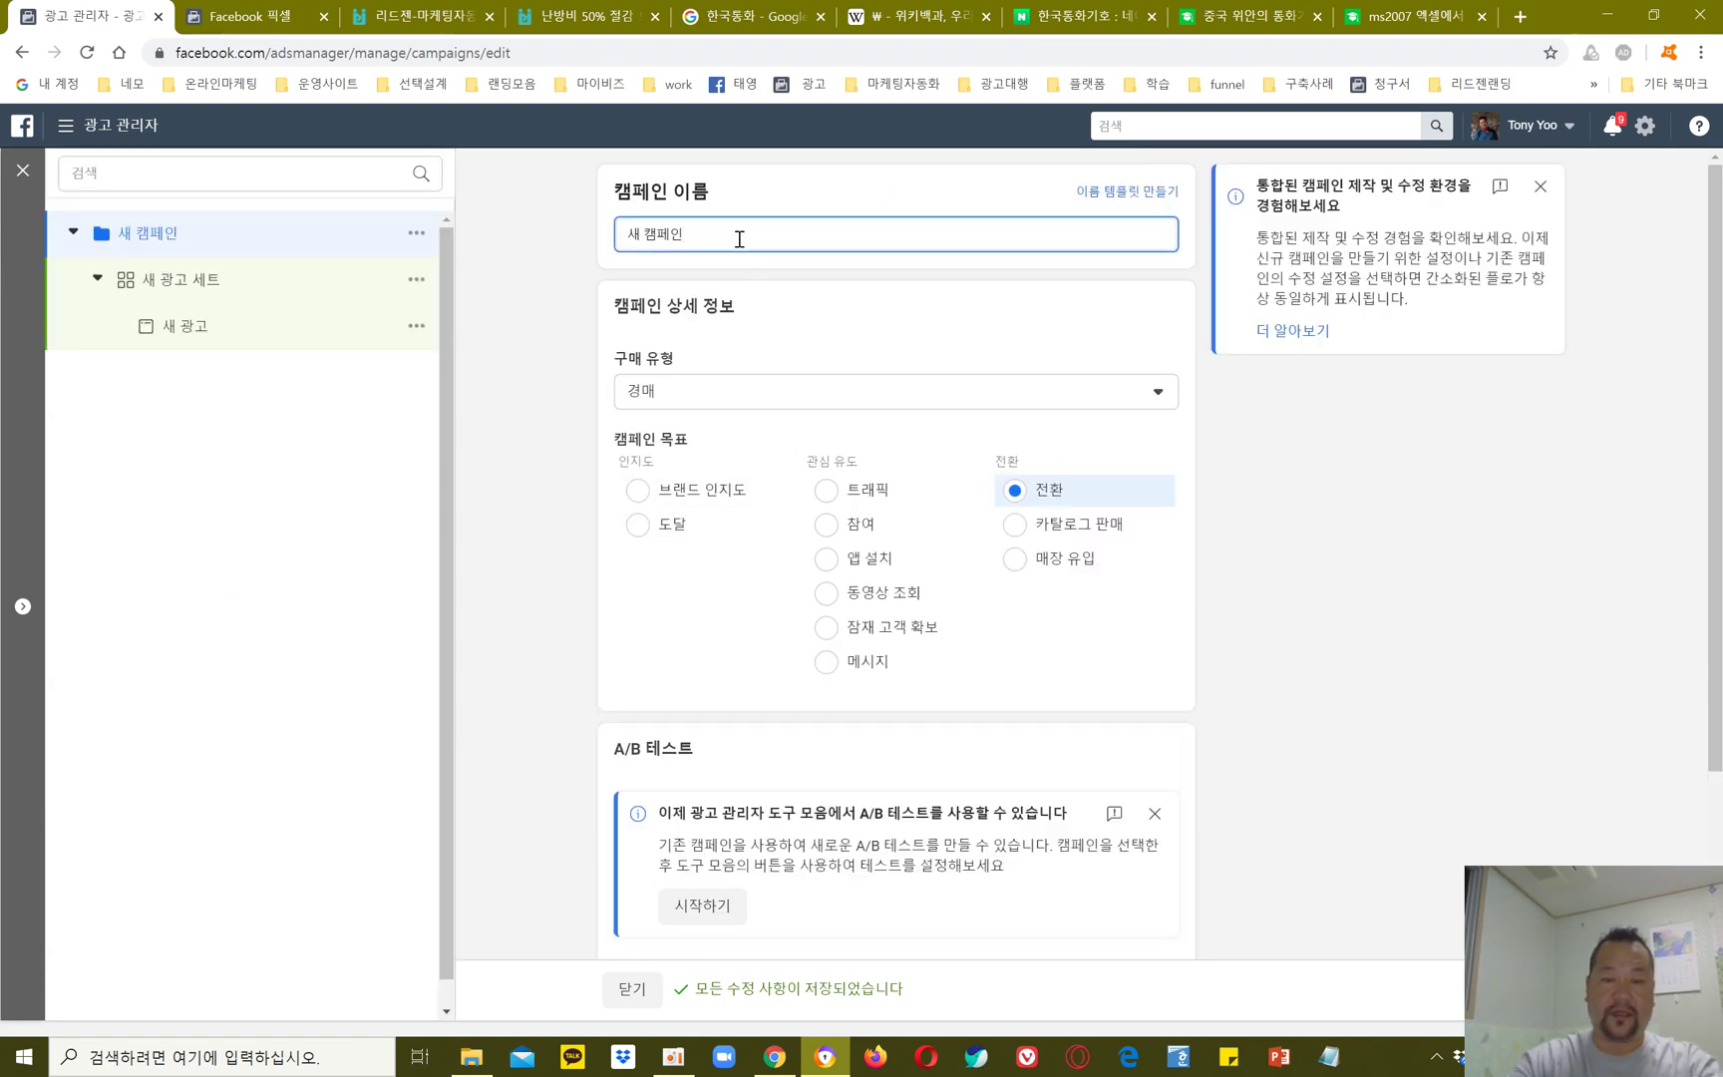
key("BackSpace")
key("BackSpace")
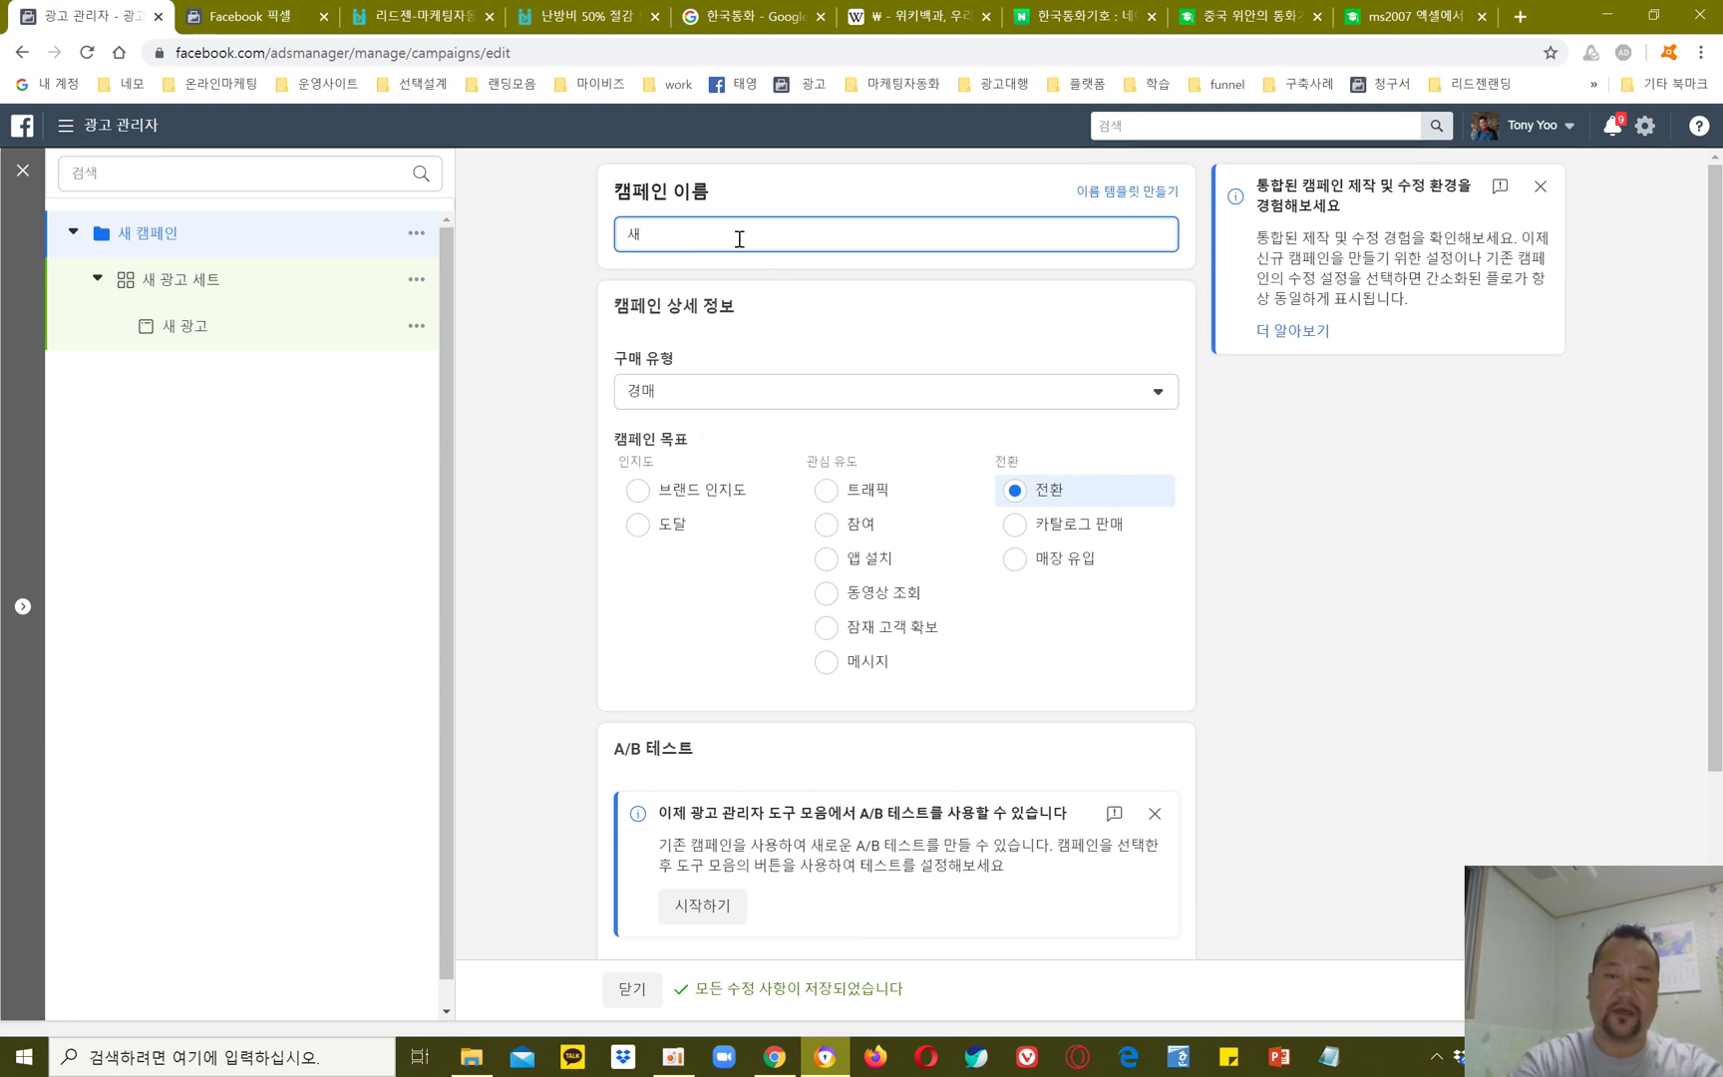
key("BackSpace")
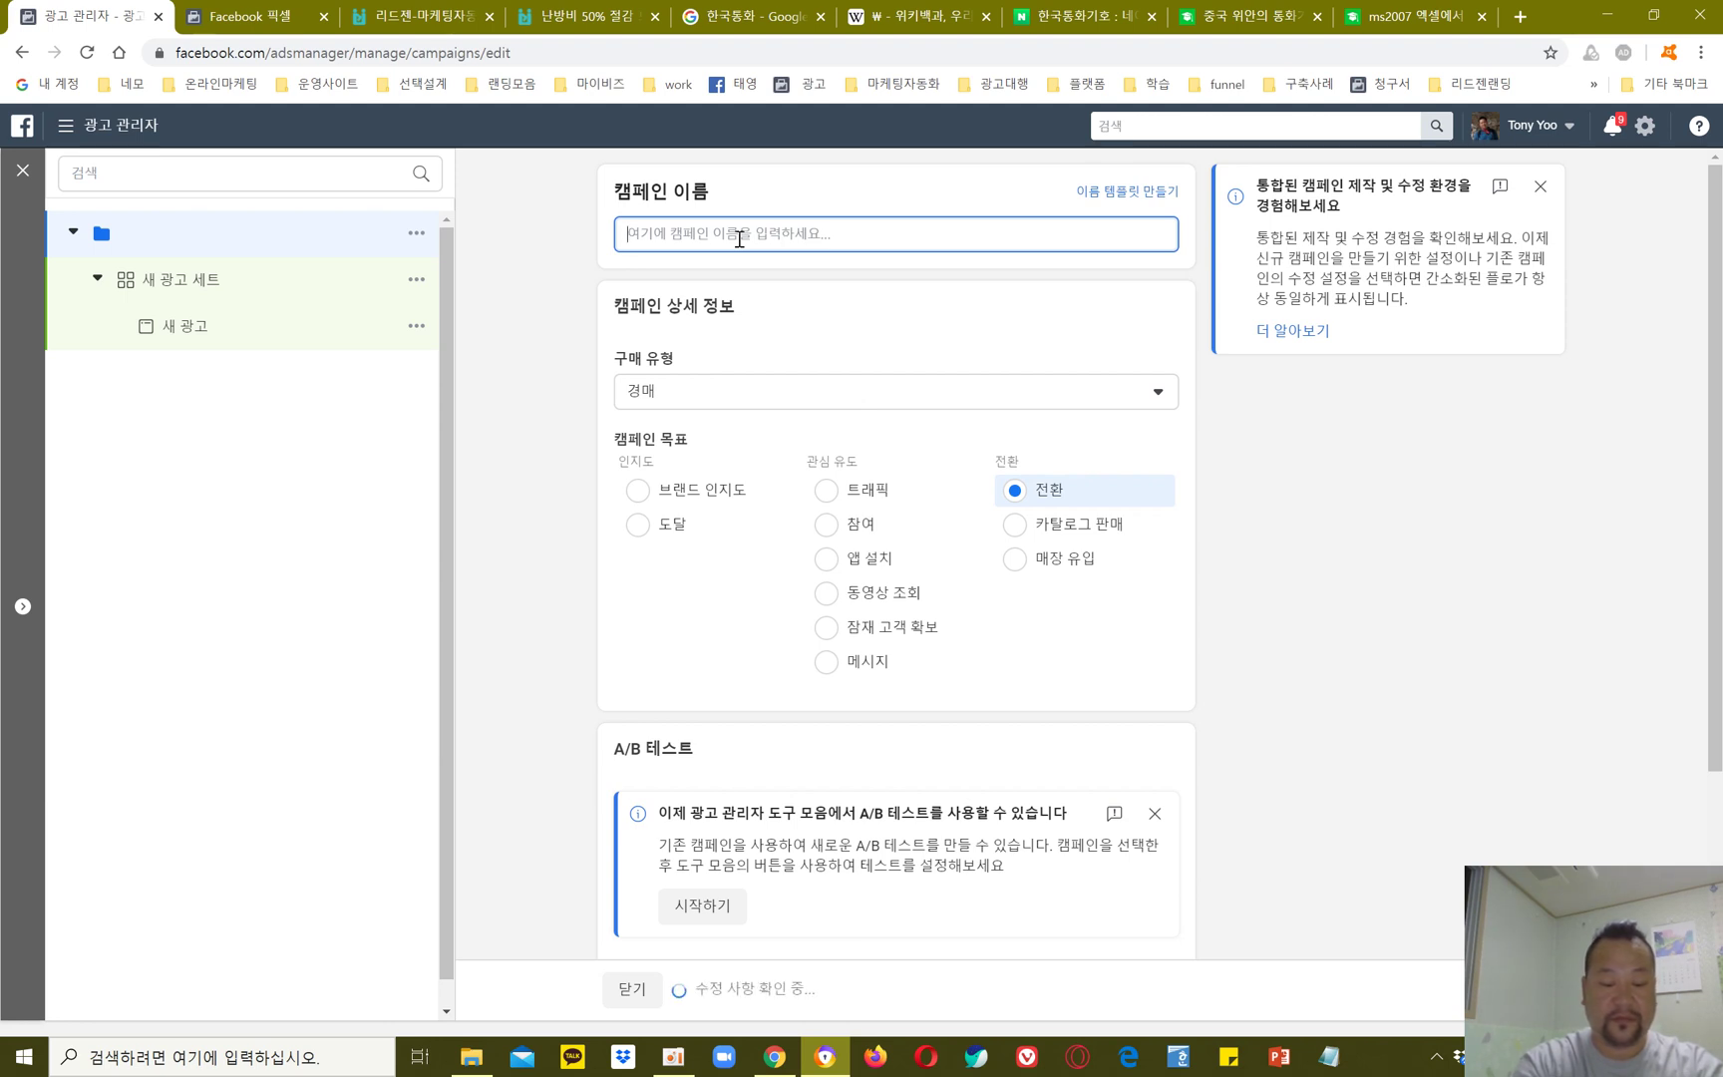
type("보이")
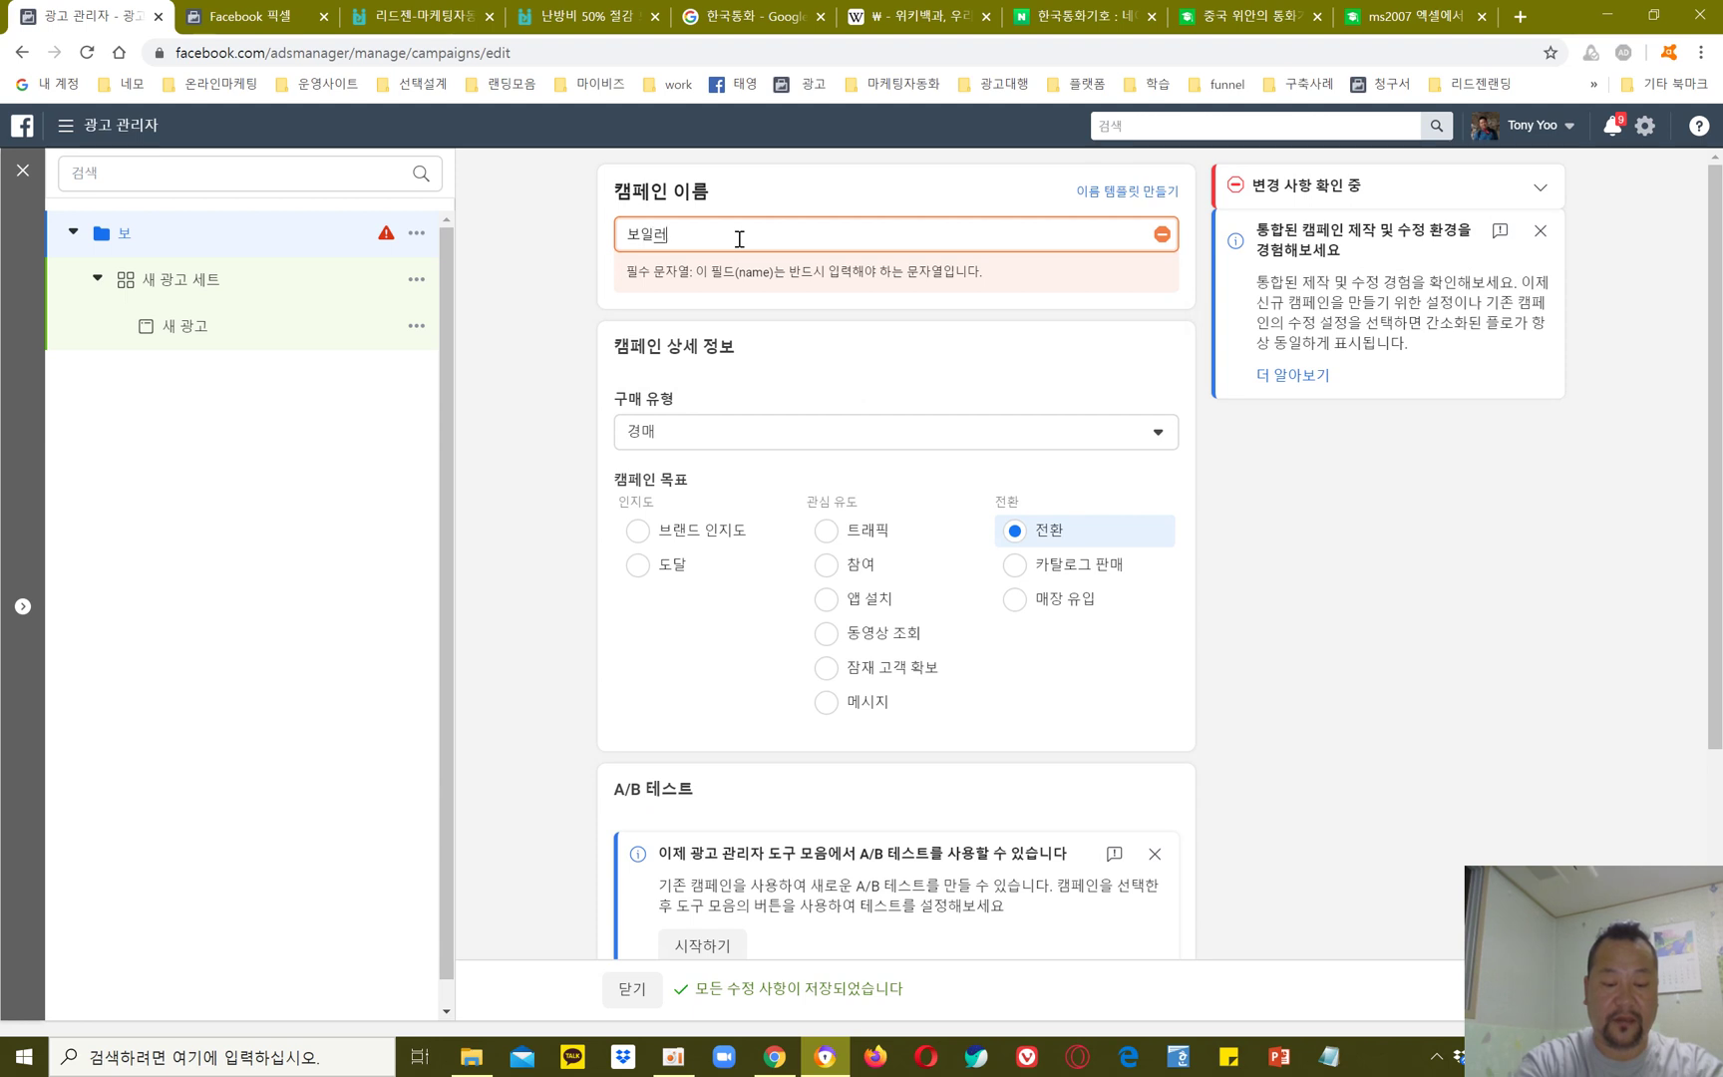
type("ㄹ러랜ㄷㅣㅇ")
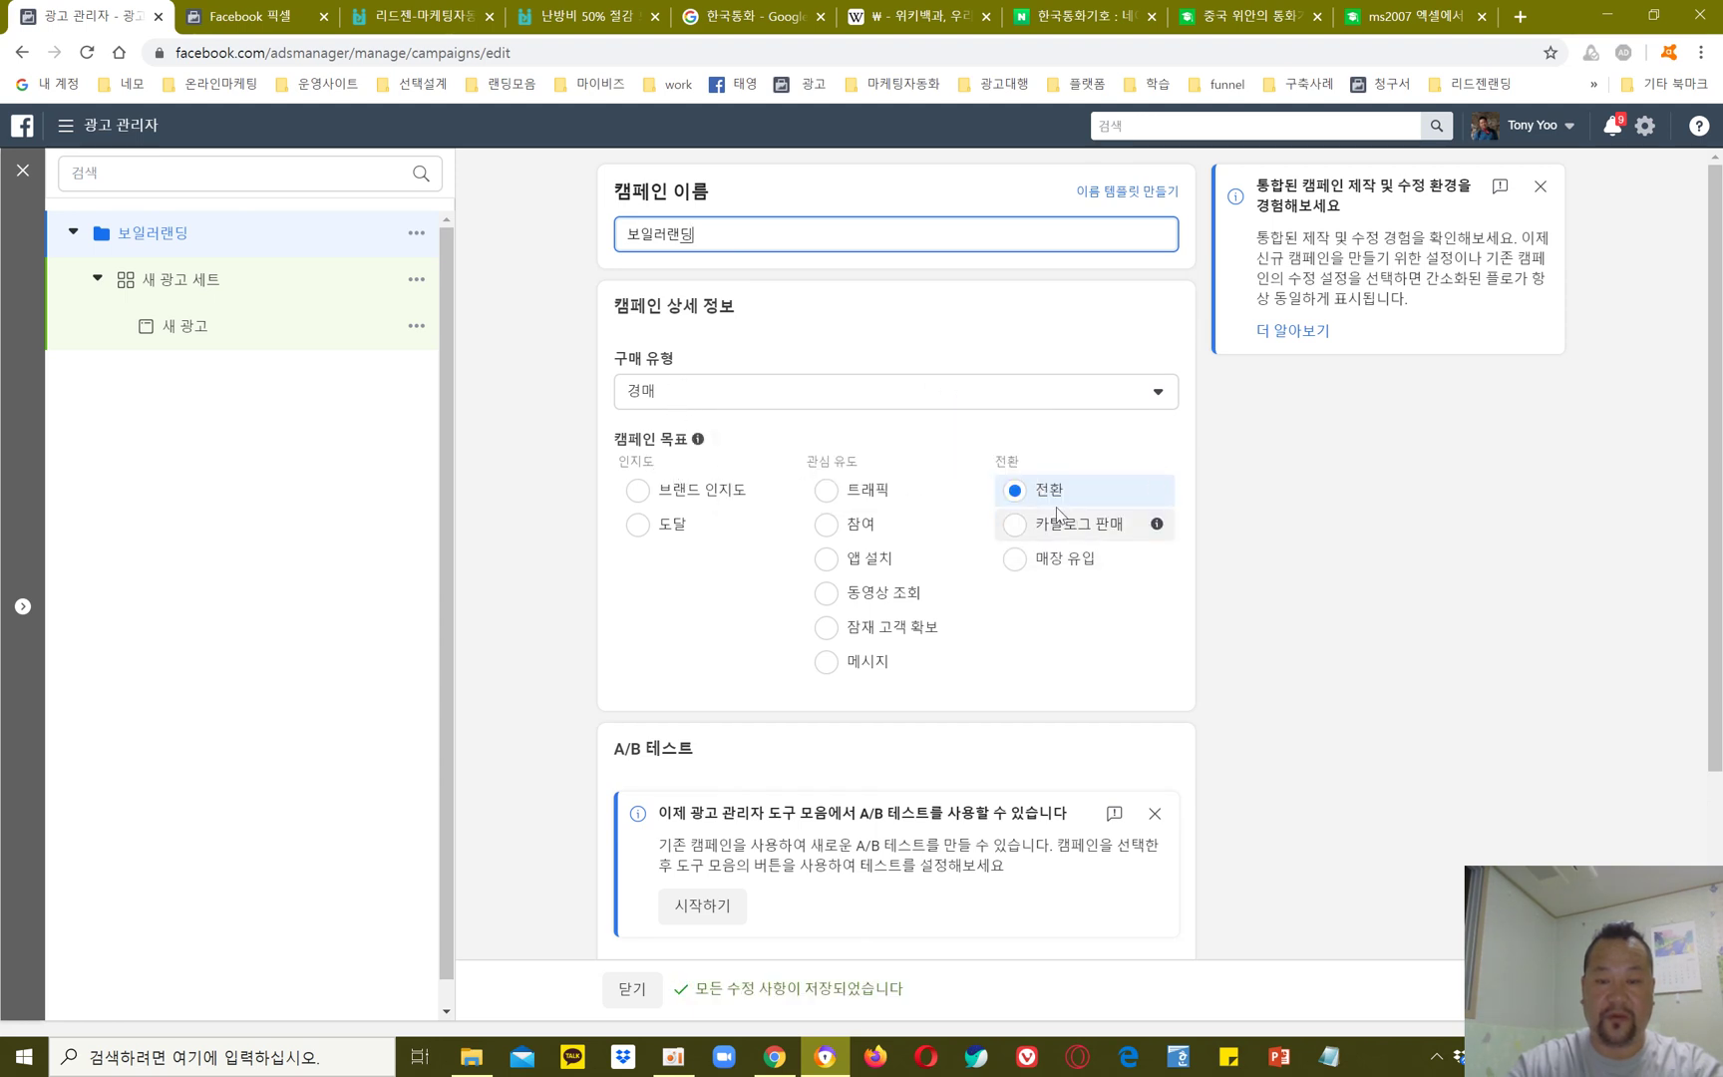
scroll(838, 654, "down", 2)
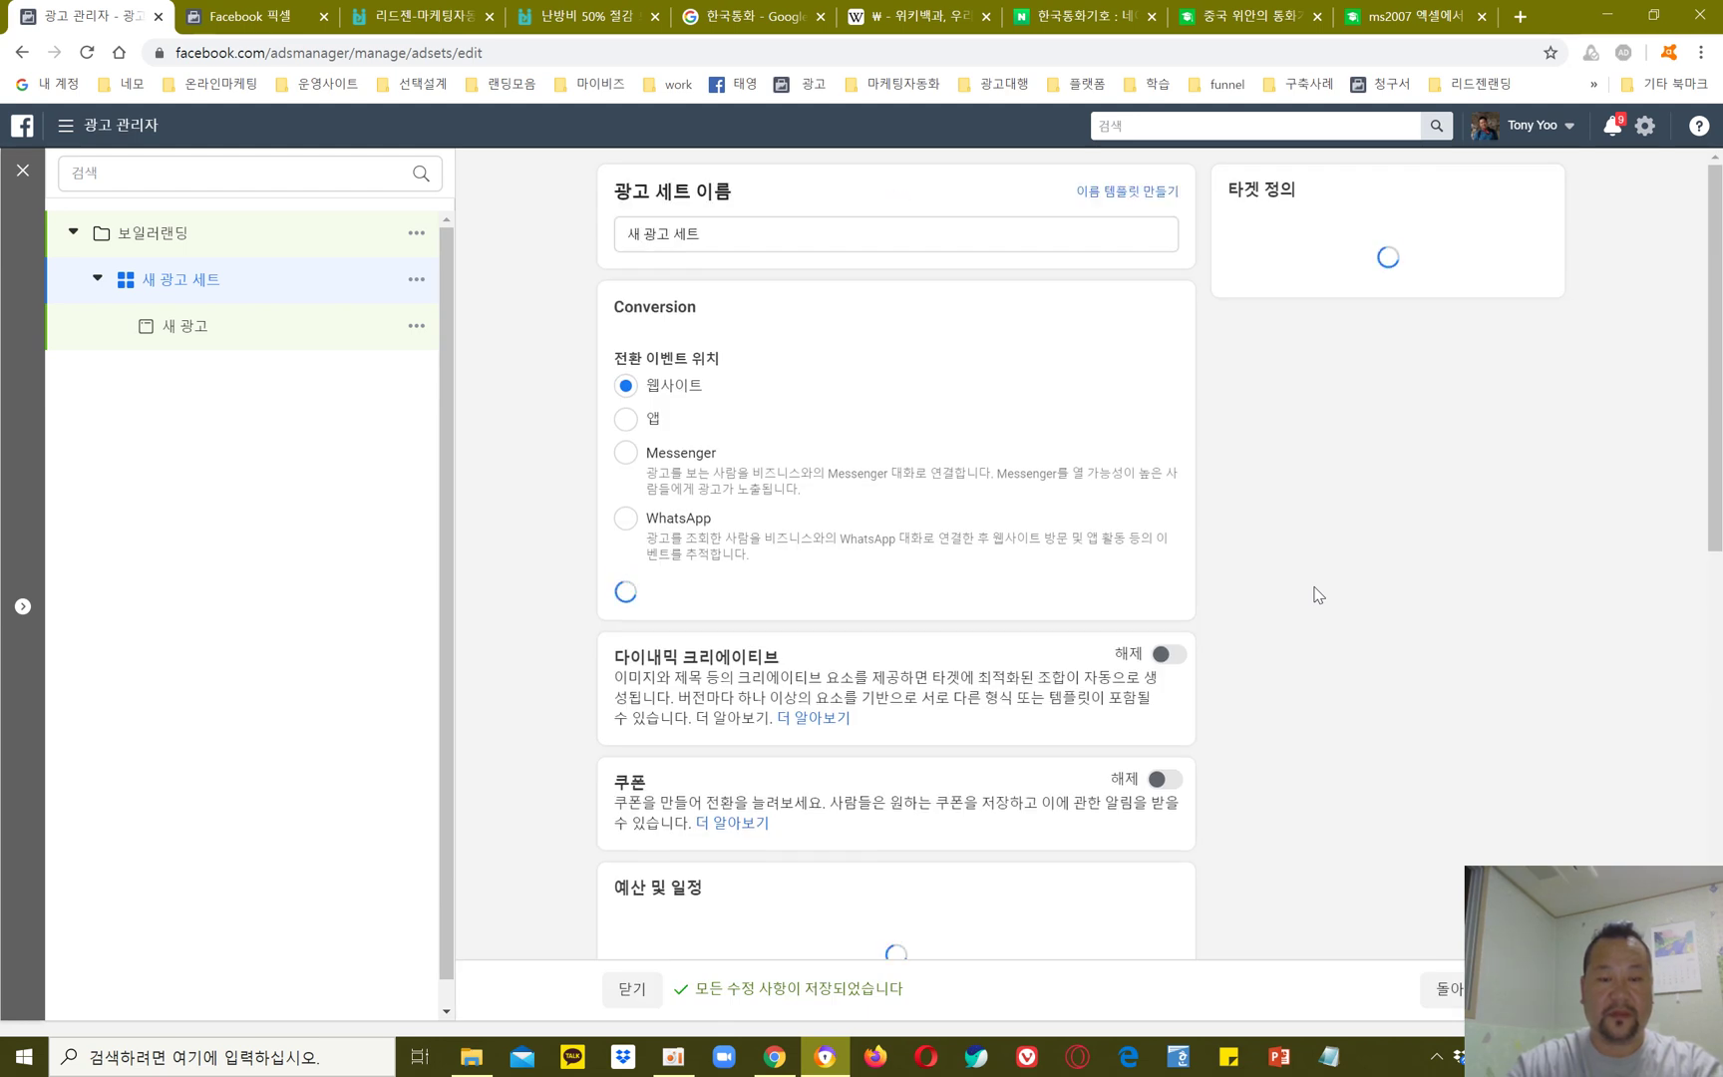
Step: Rename the new ad set as 보일러랜딩
left_click(744, 233)
key("ctrl+a")
key("BackSpace")
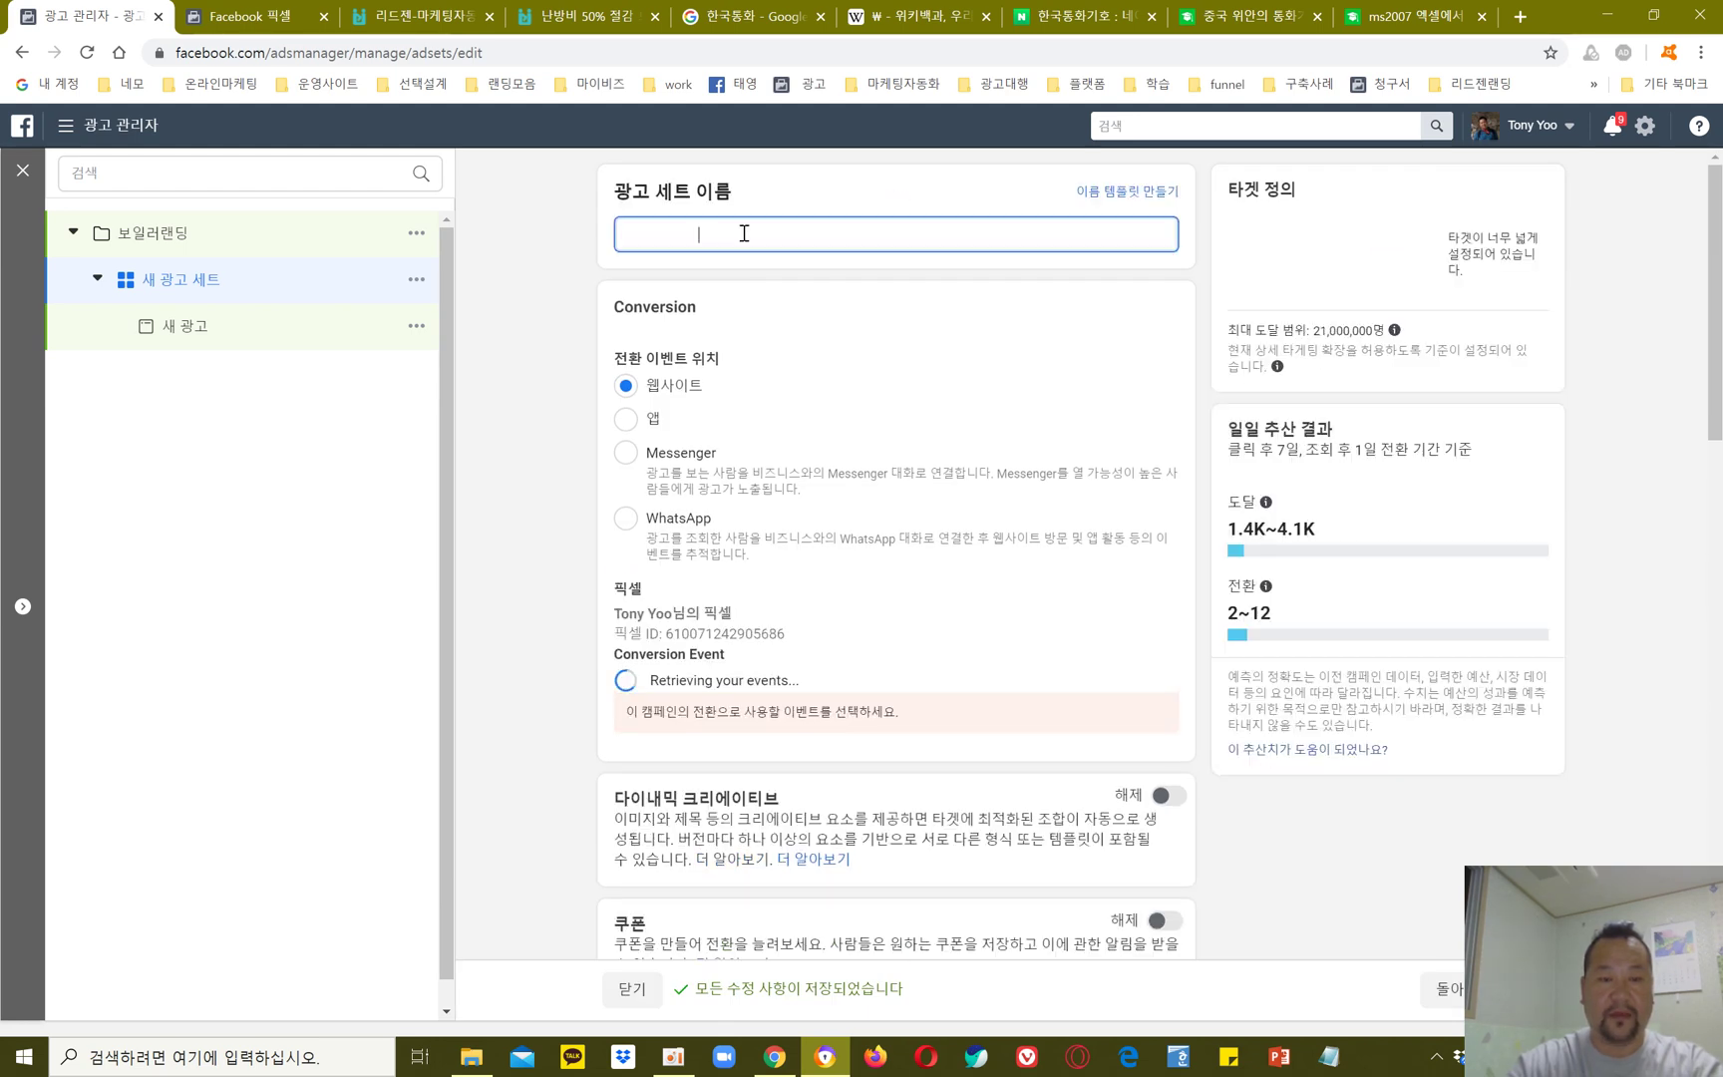
type("보일")
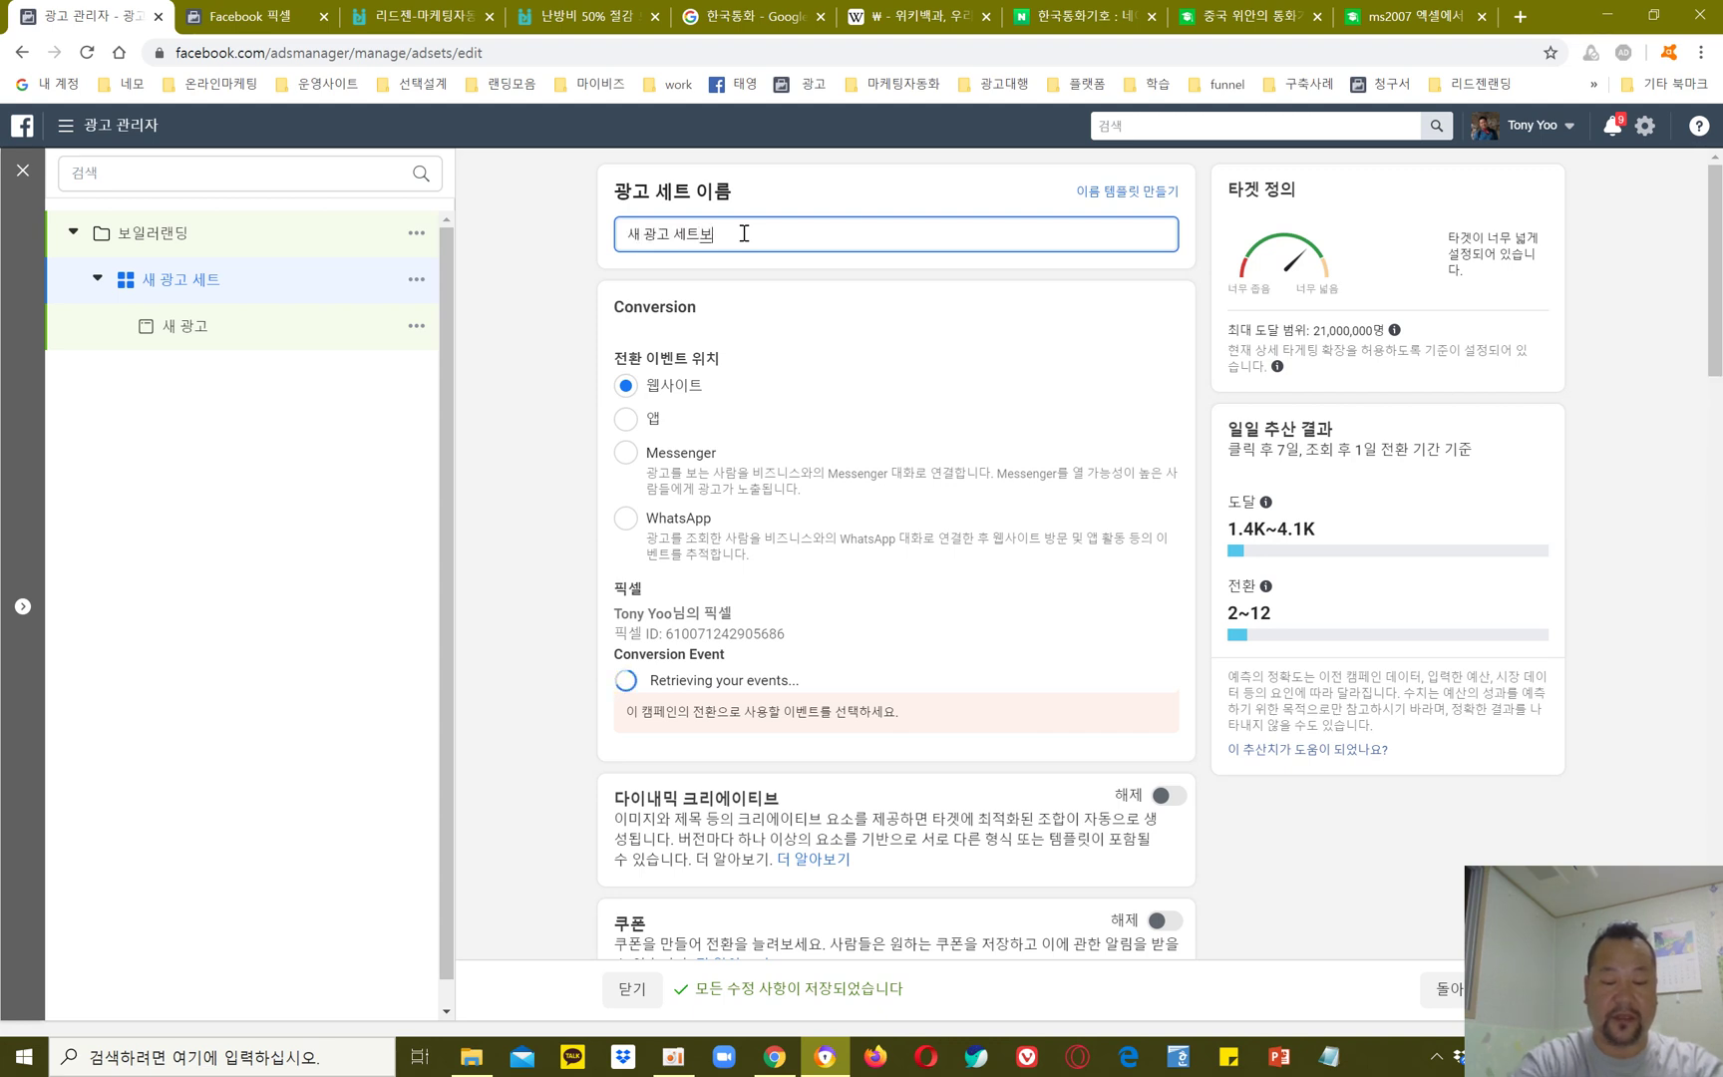
key("ctrl+a")
key("BackSpace")
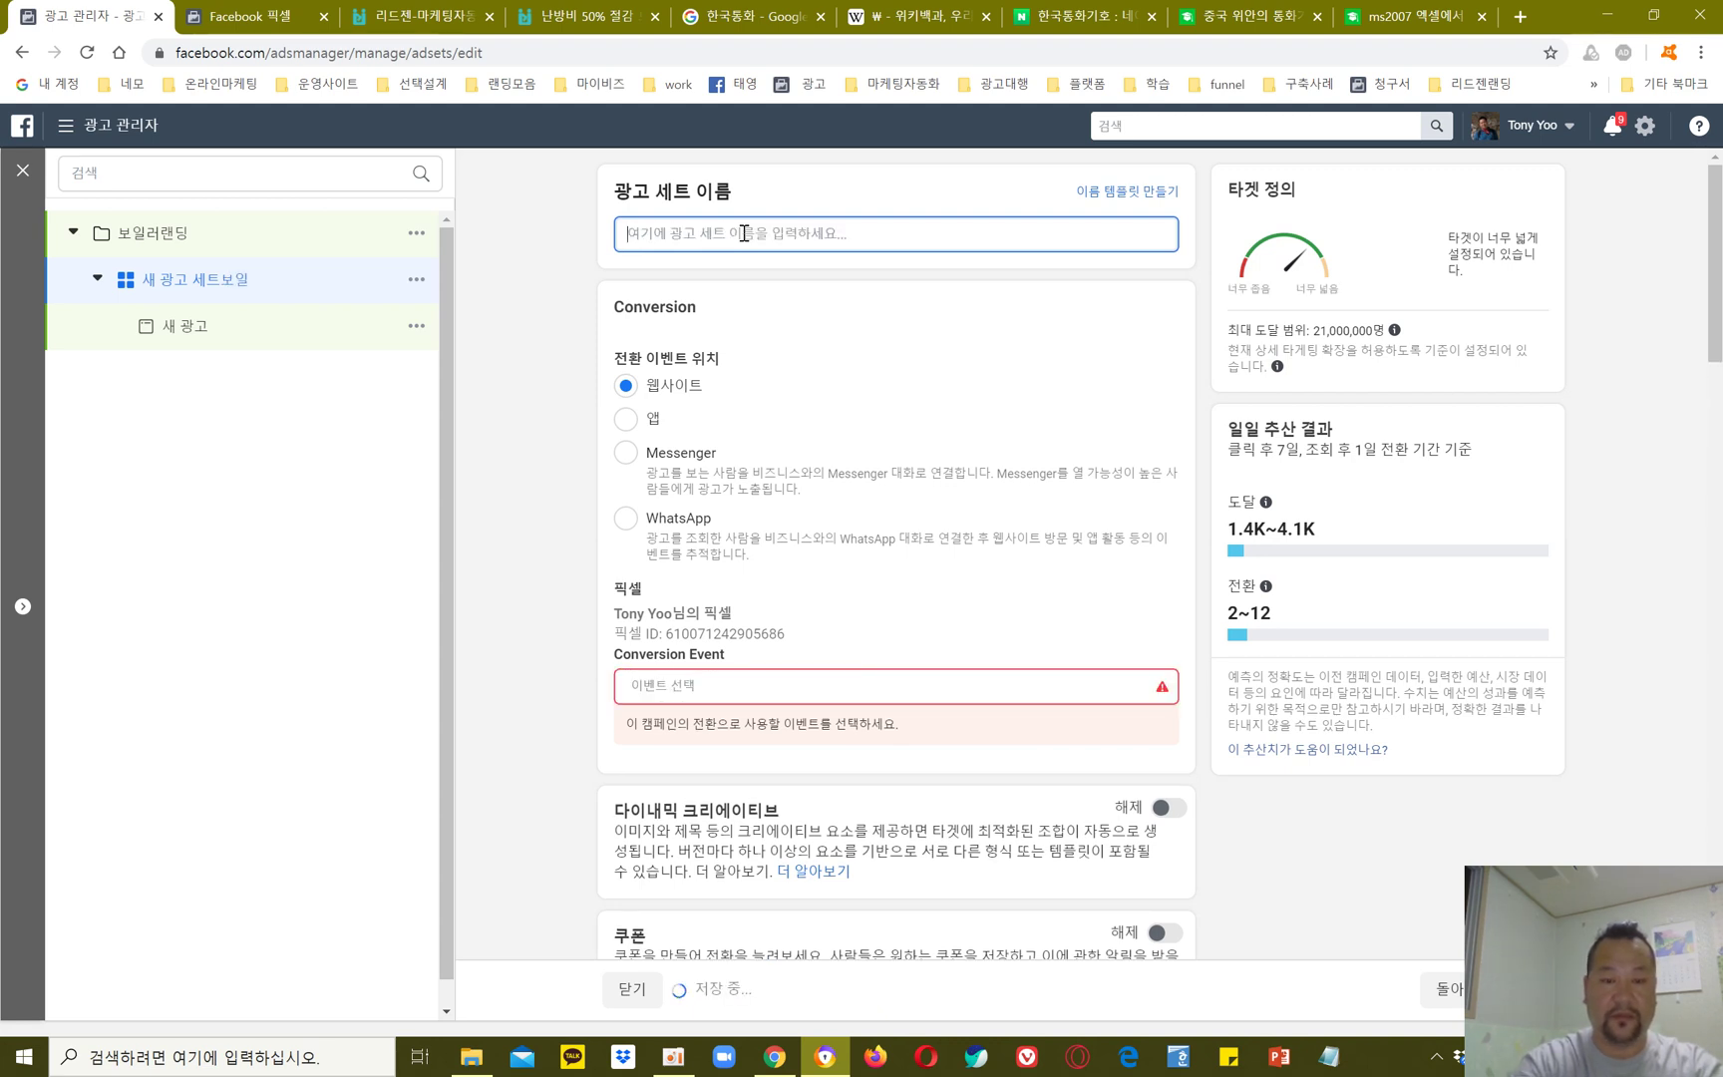
type("보일러랜딩")
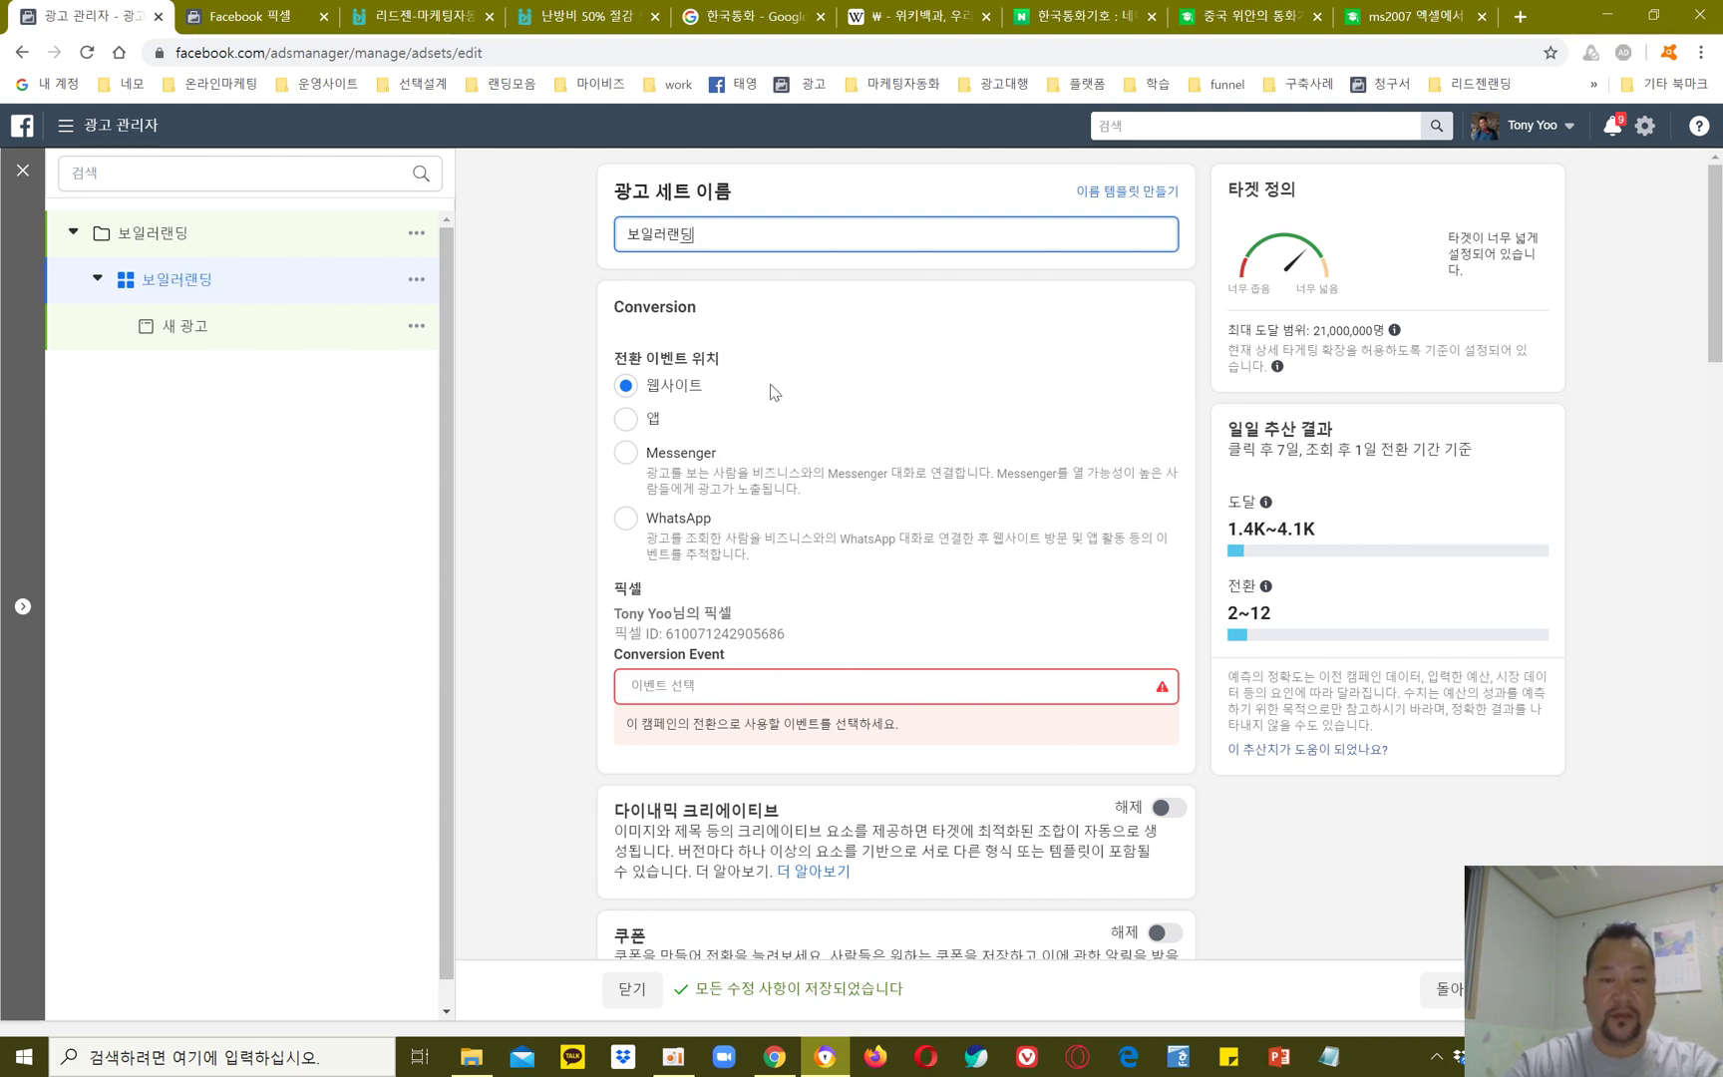
Step: Choose 등록 완료 as the ad set's conversion event for the website pixel
scroll(616, 561, "down", 1)
scroll(610, 509, "down", 1)
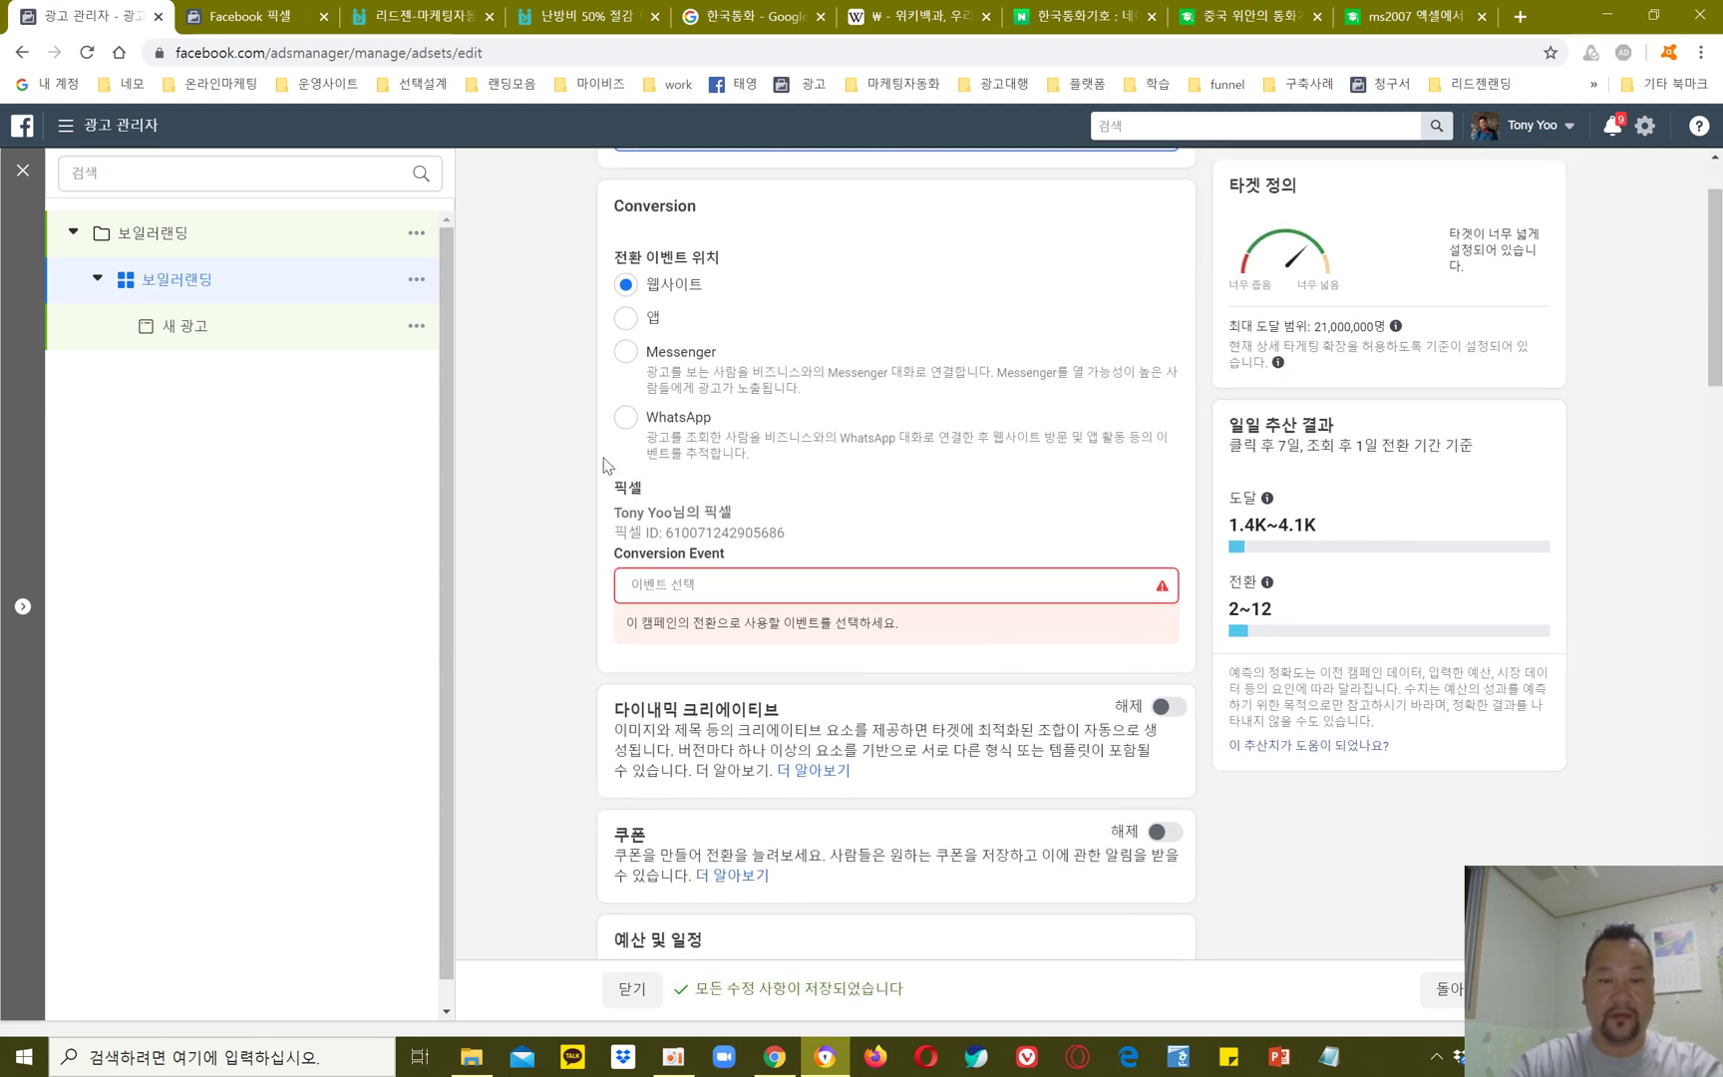
left_click(837, 588)
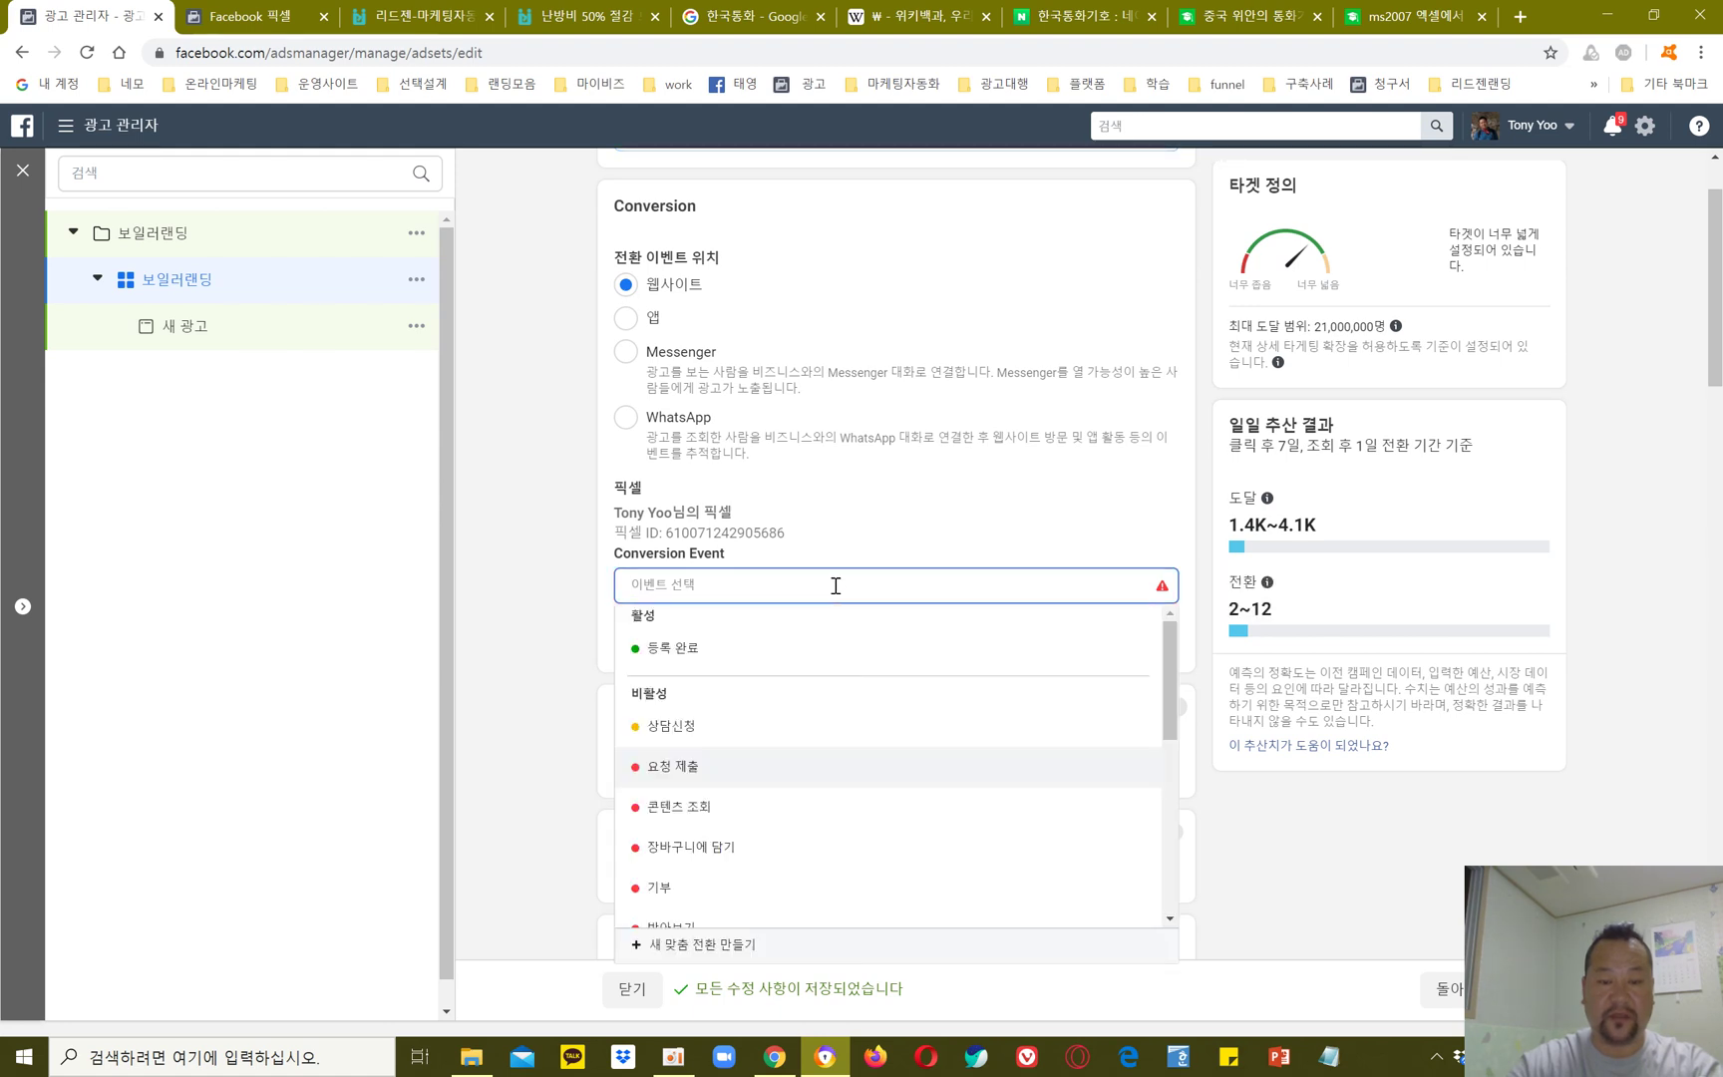
left_click(683, 653)
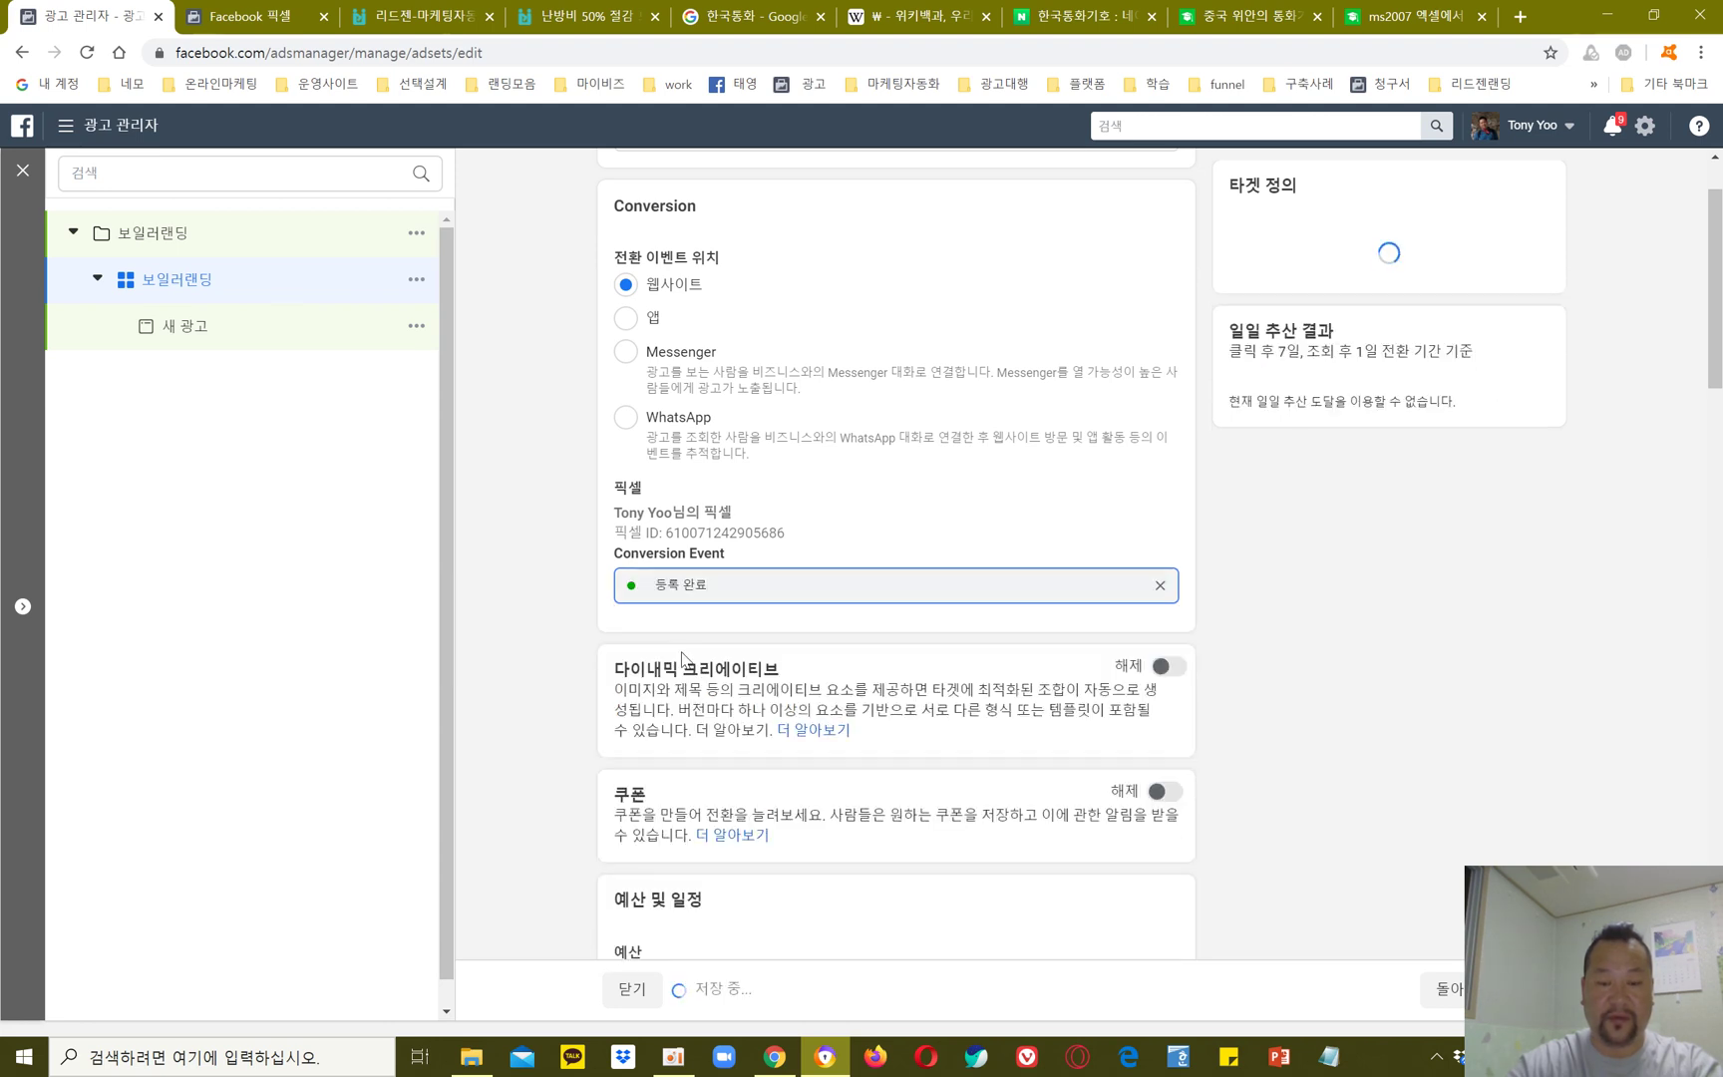
Step: Add the website audience 보일러랜딩페이지 as the ad set's custom audience
scroll(526, 629, "down", 3)
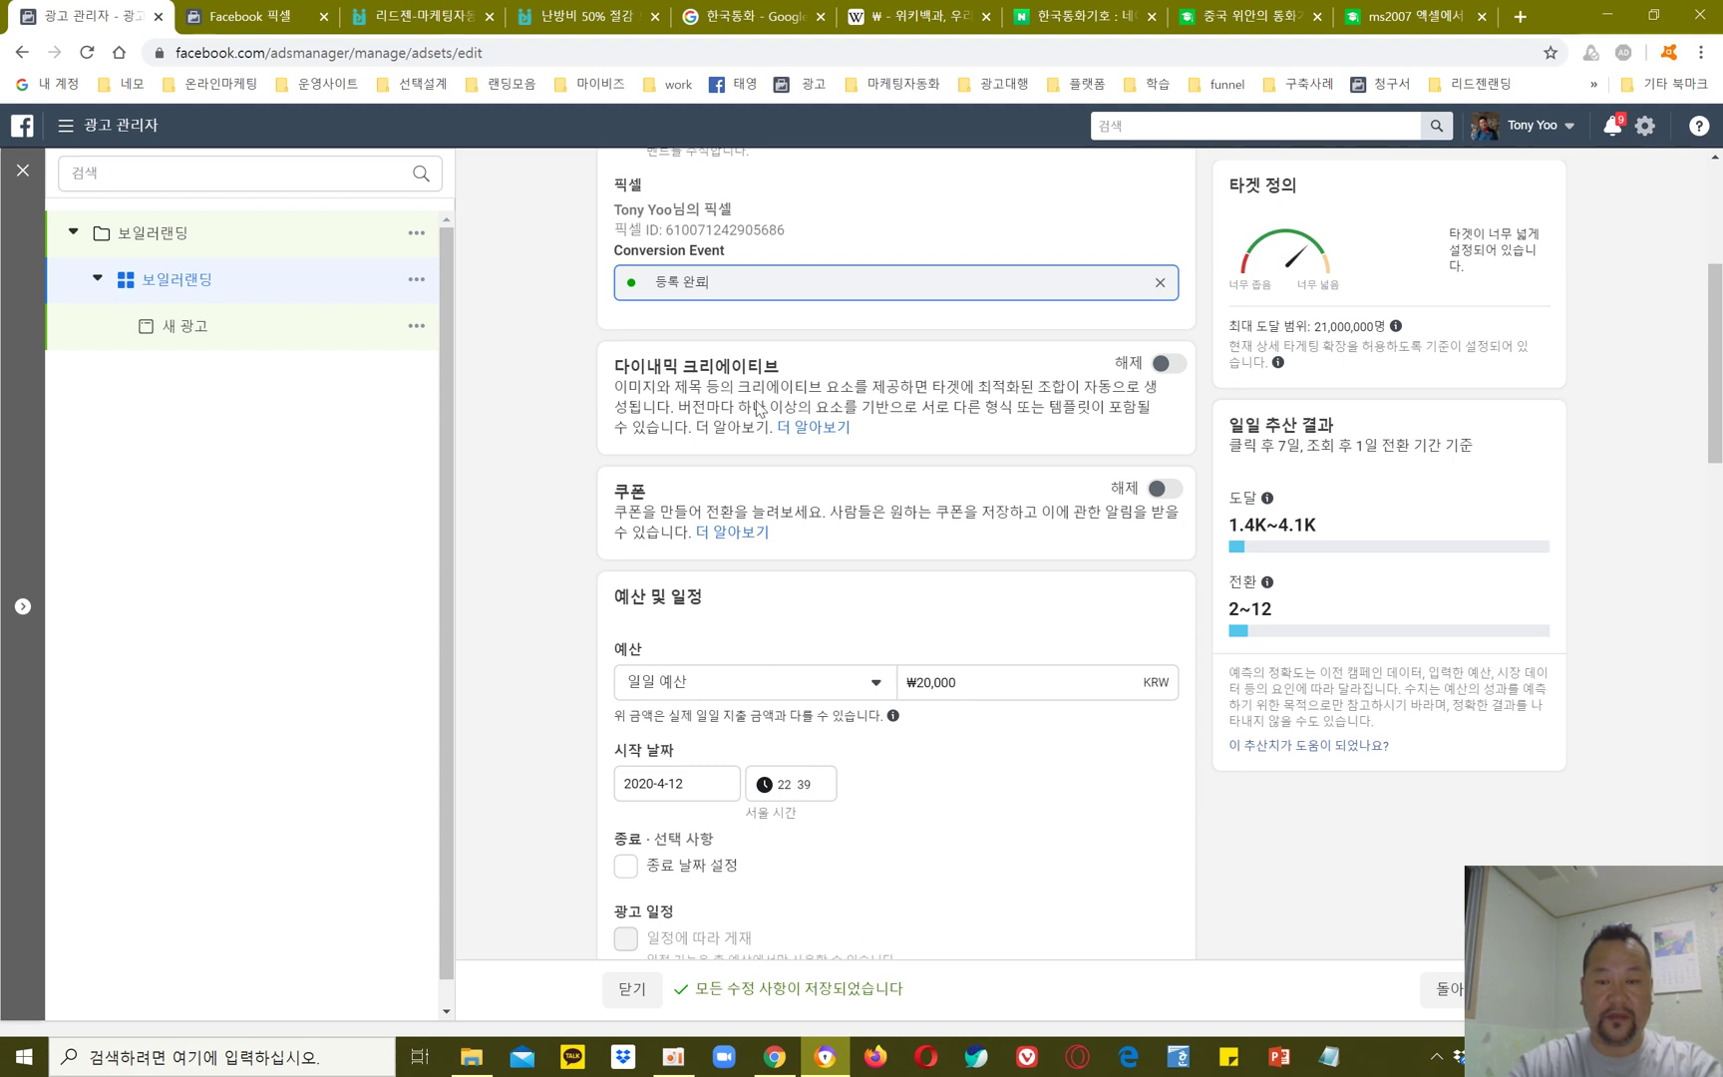
scroll(642, 578, "down", 3)
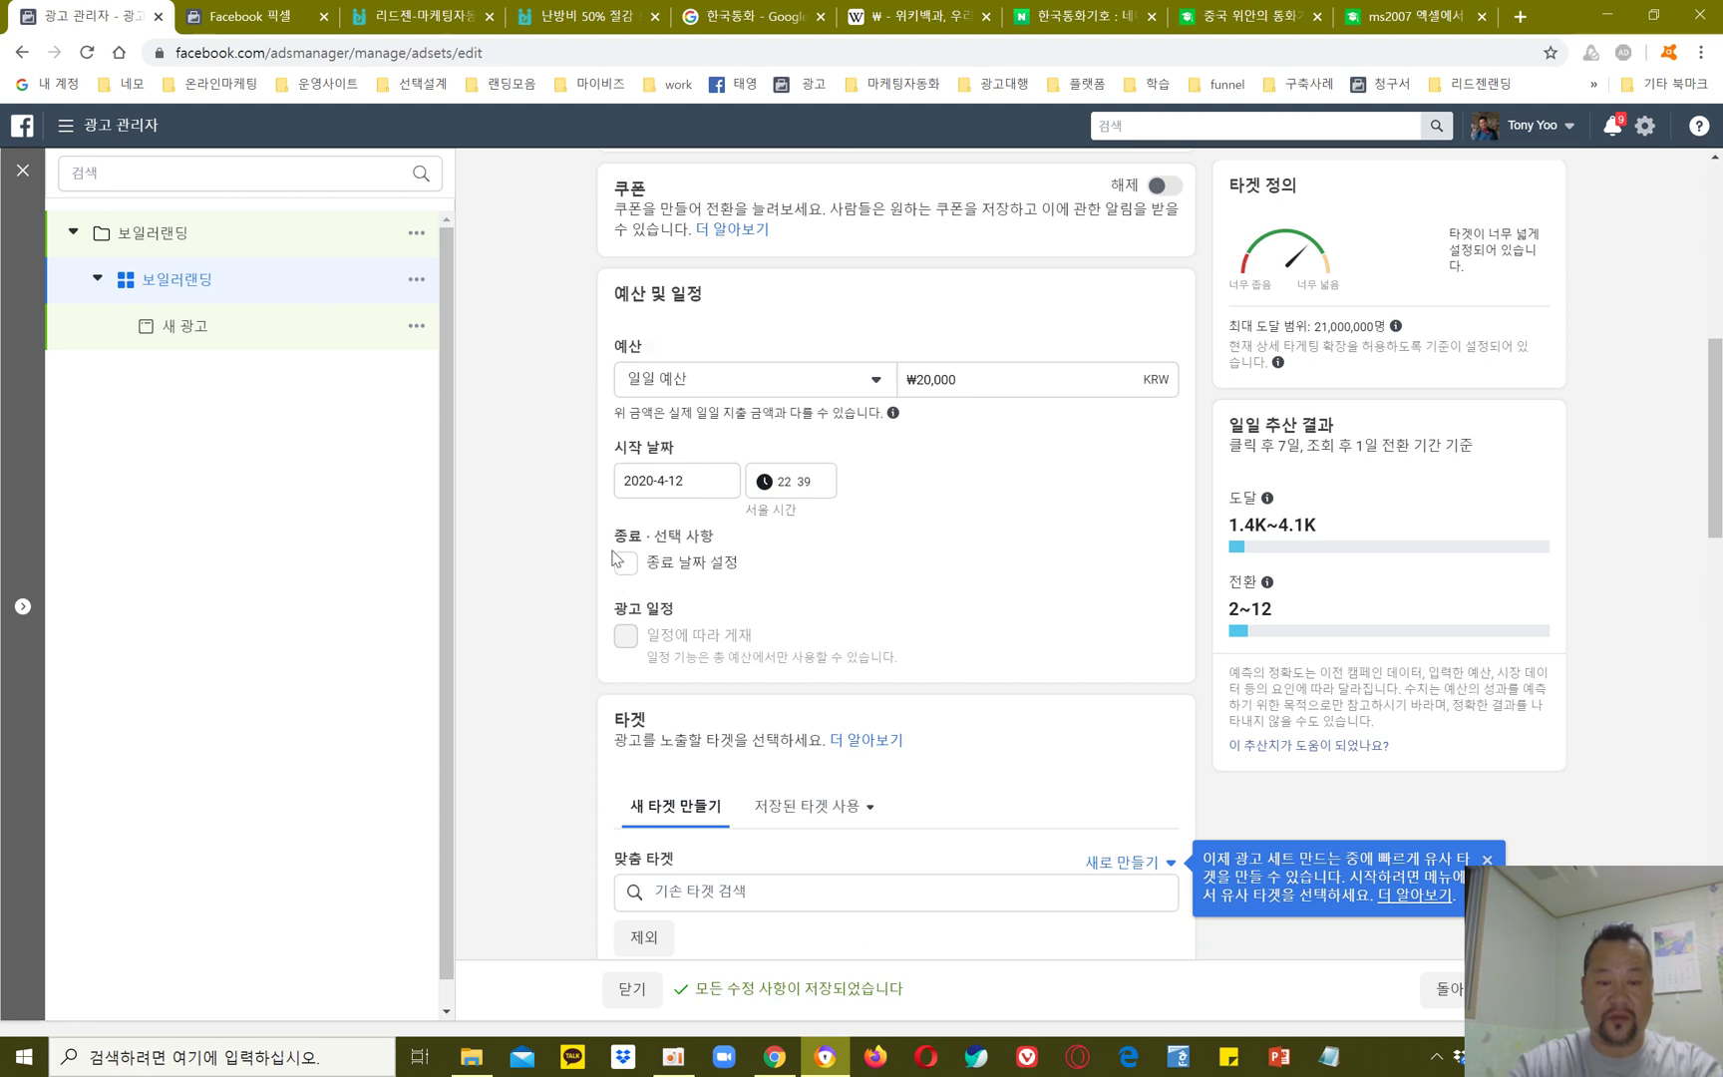
scroll(555, 620, "down", 4)
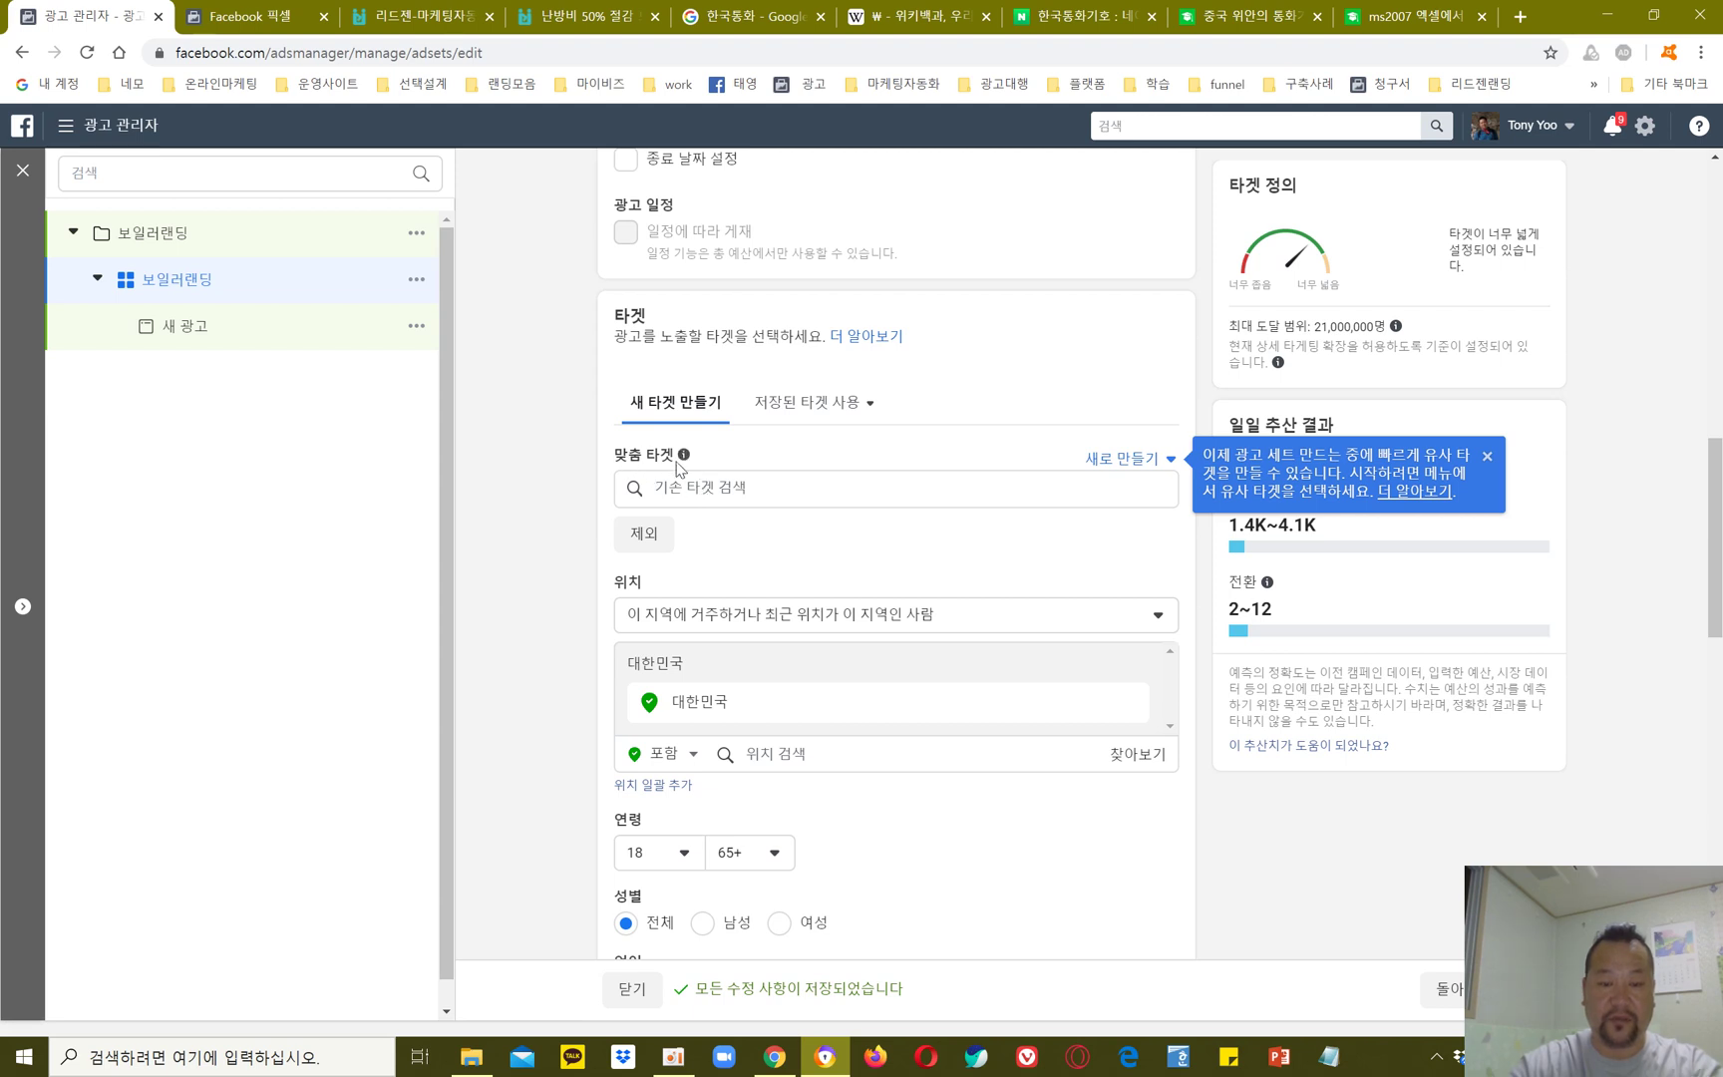
left_click(693, 486)
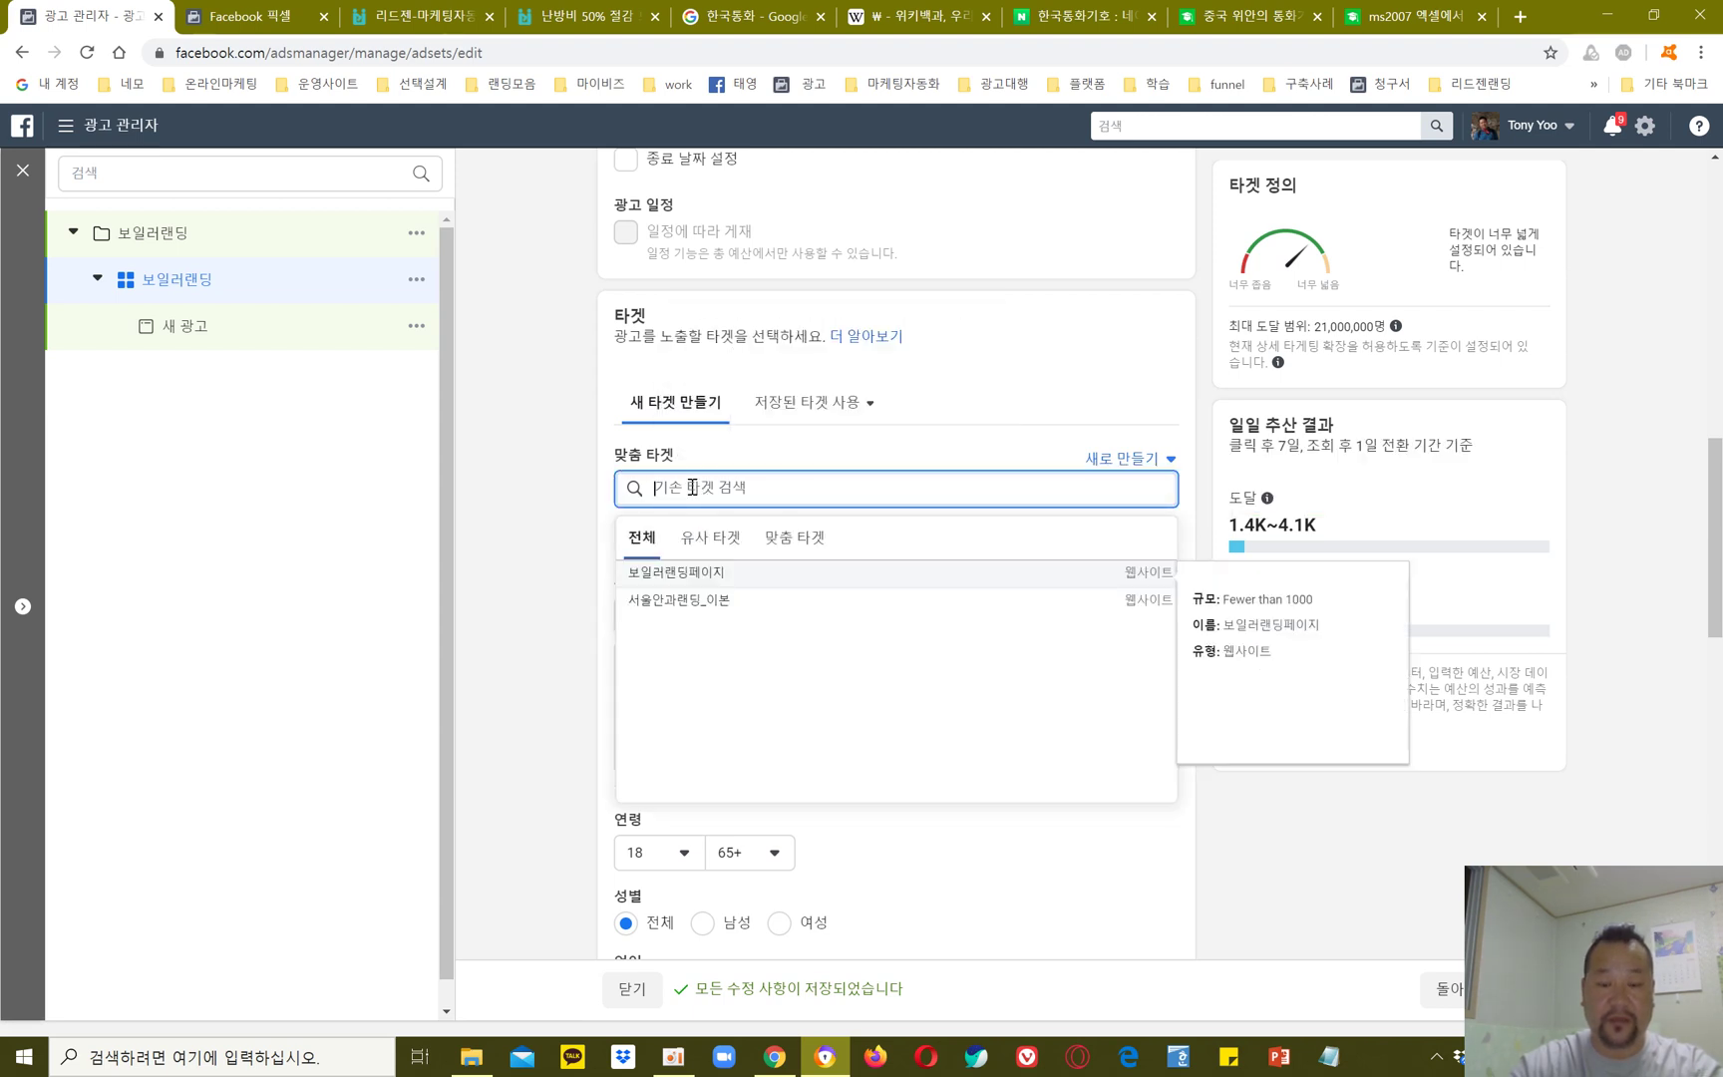
left_click(701, 584)
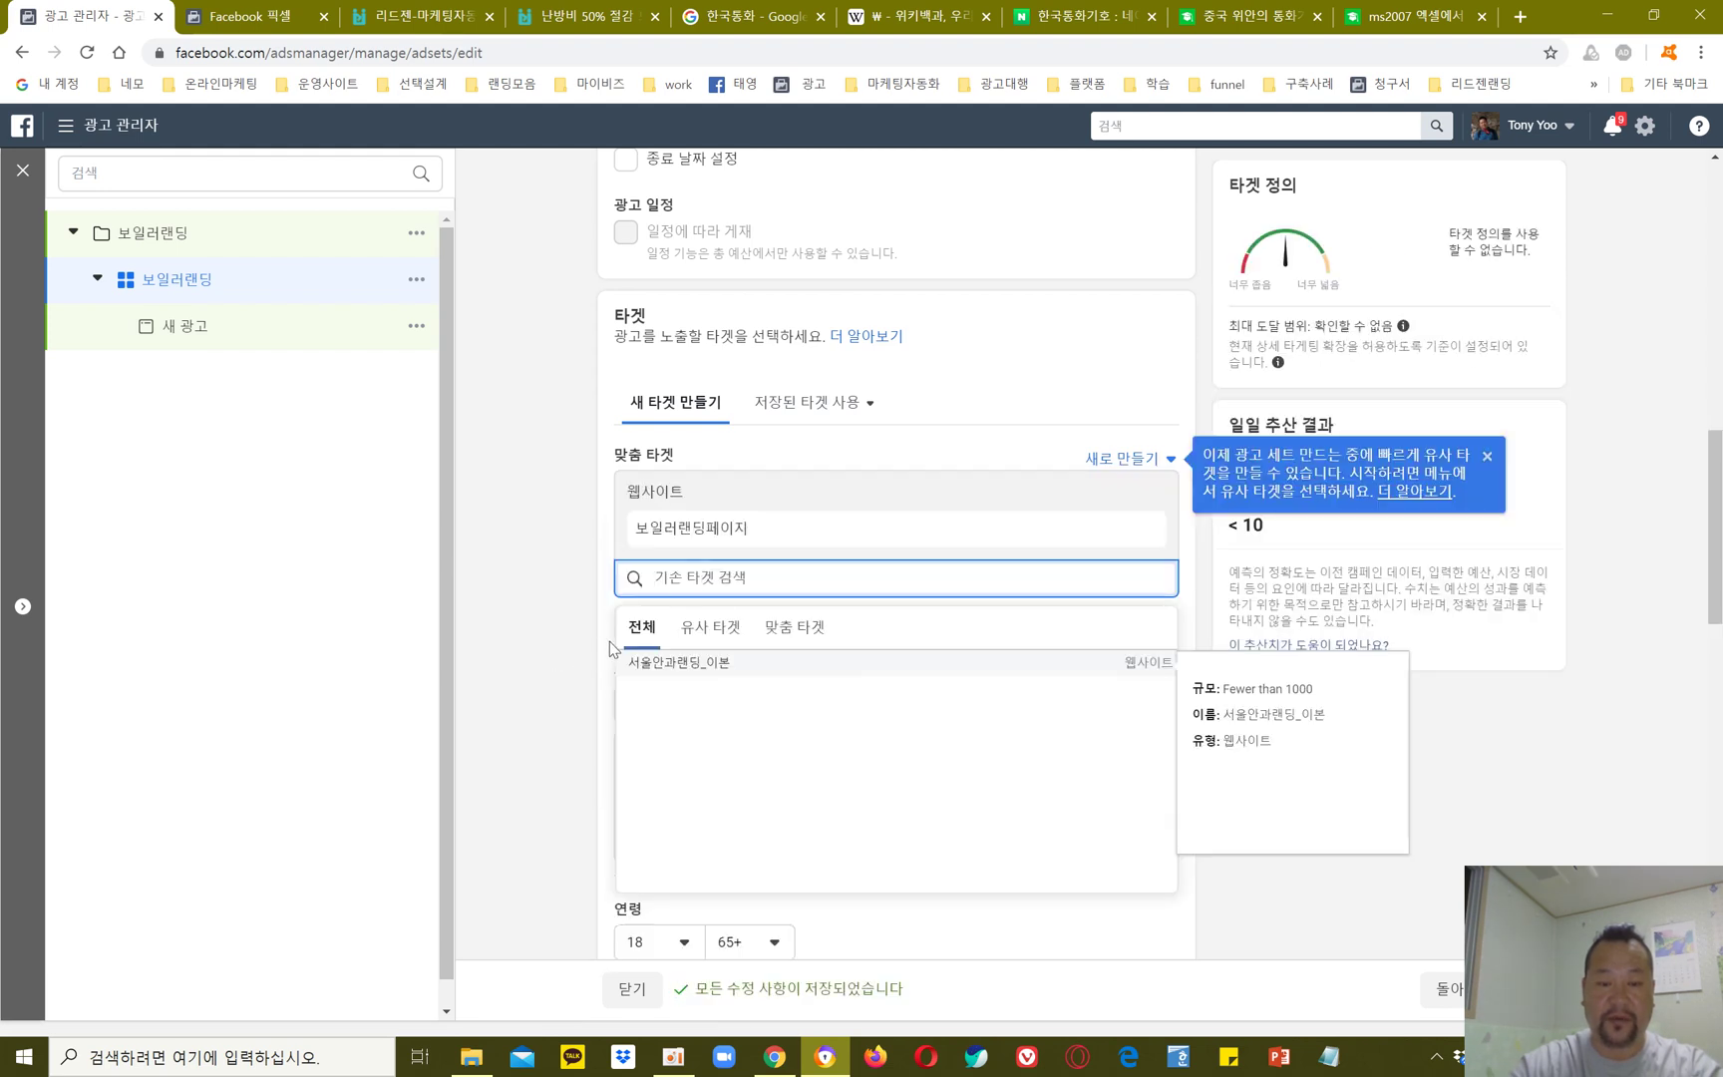
left_click(550, 596)
Step: Change the ad set's target location to 서울, Seoul
scroll(551, 594, "down", 3)
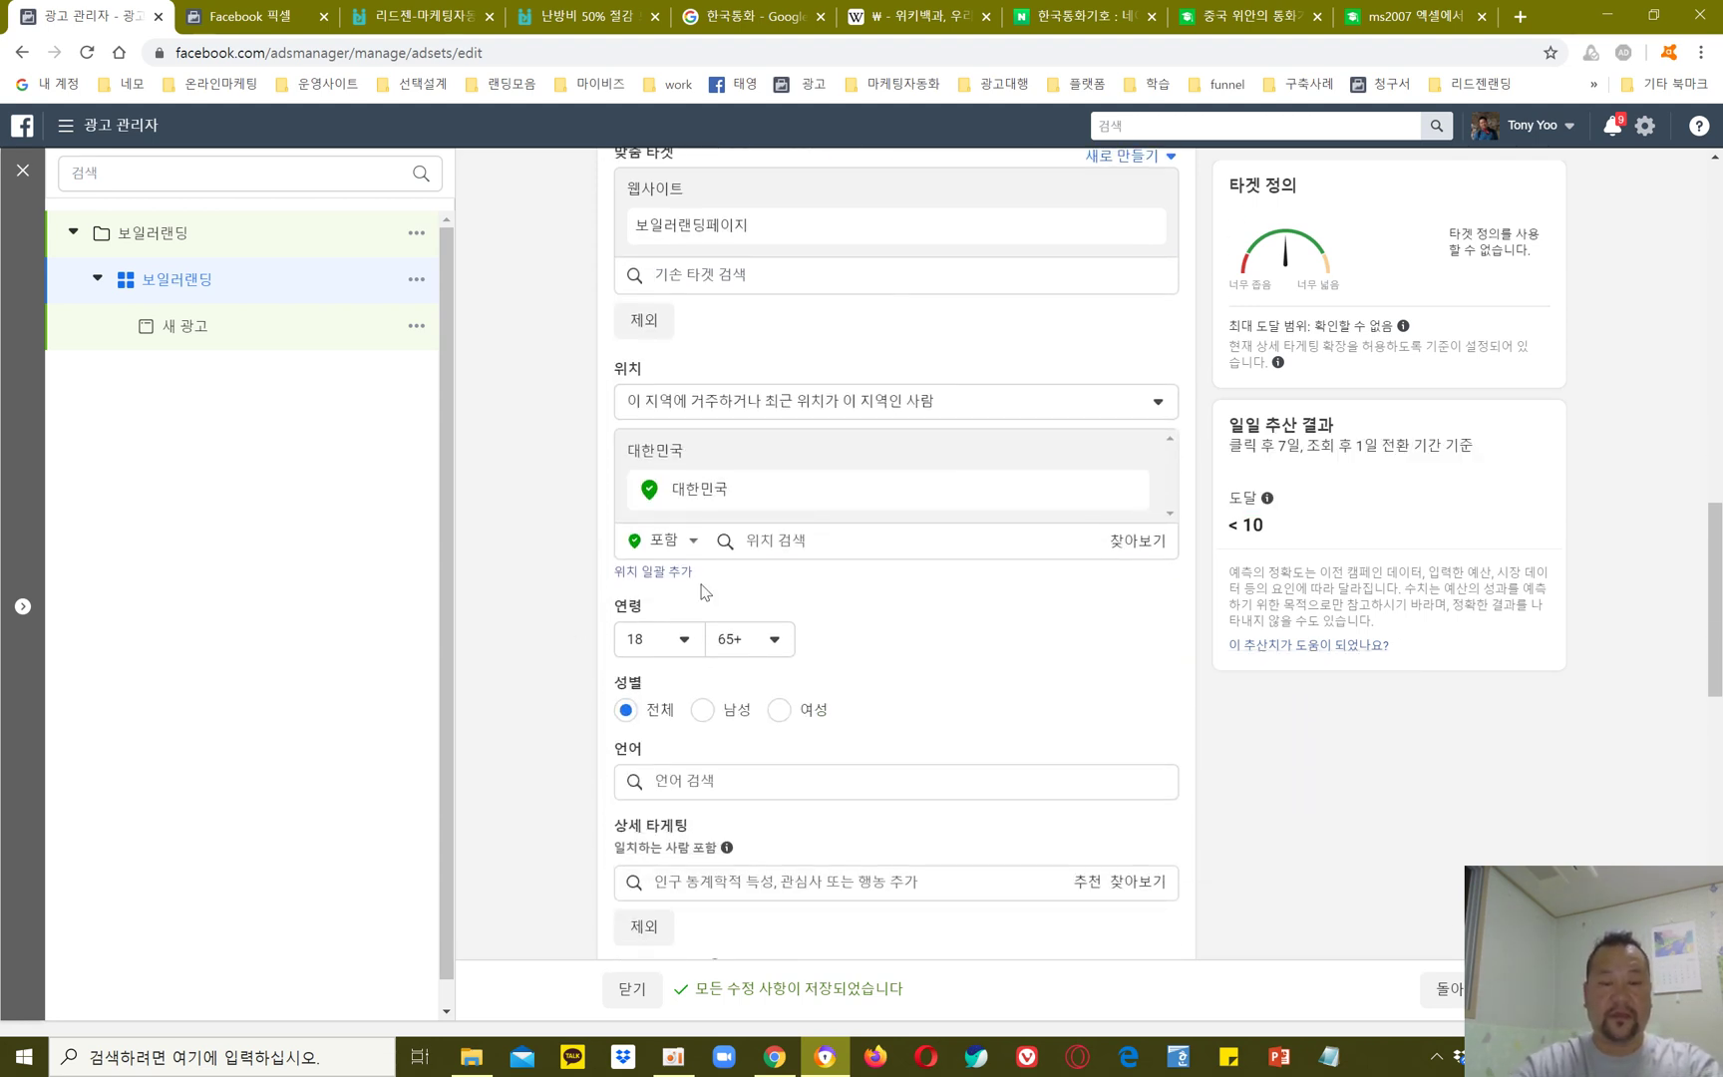
left_click(790, 540)
type("서위")
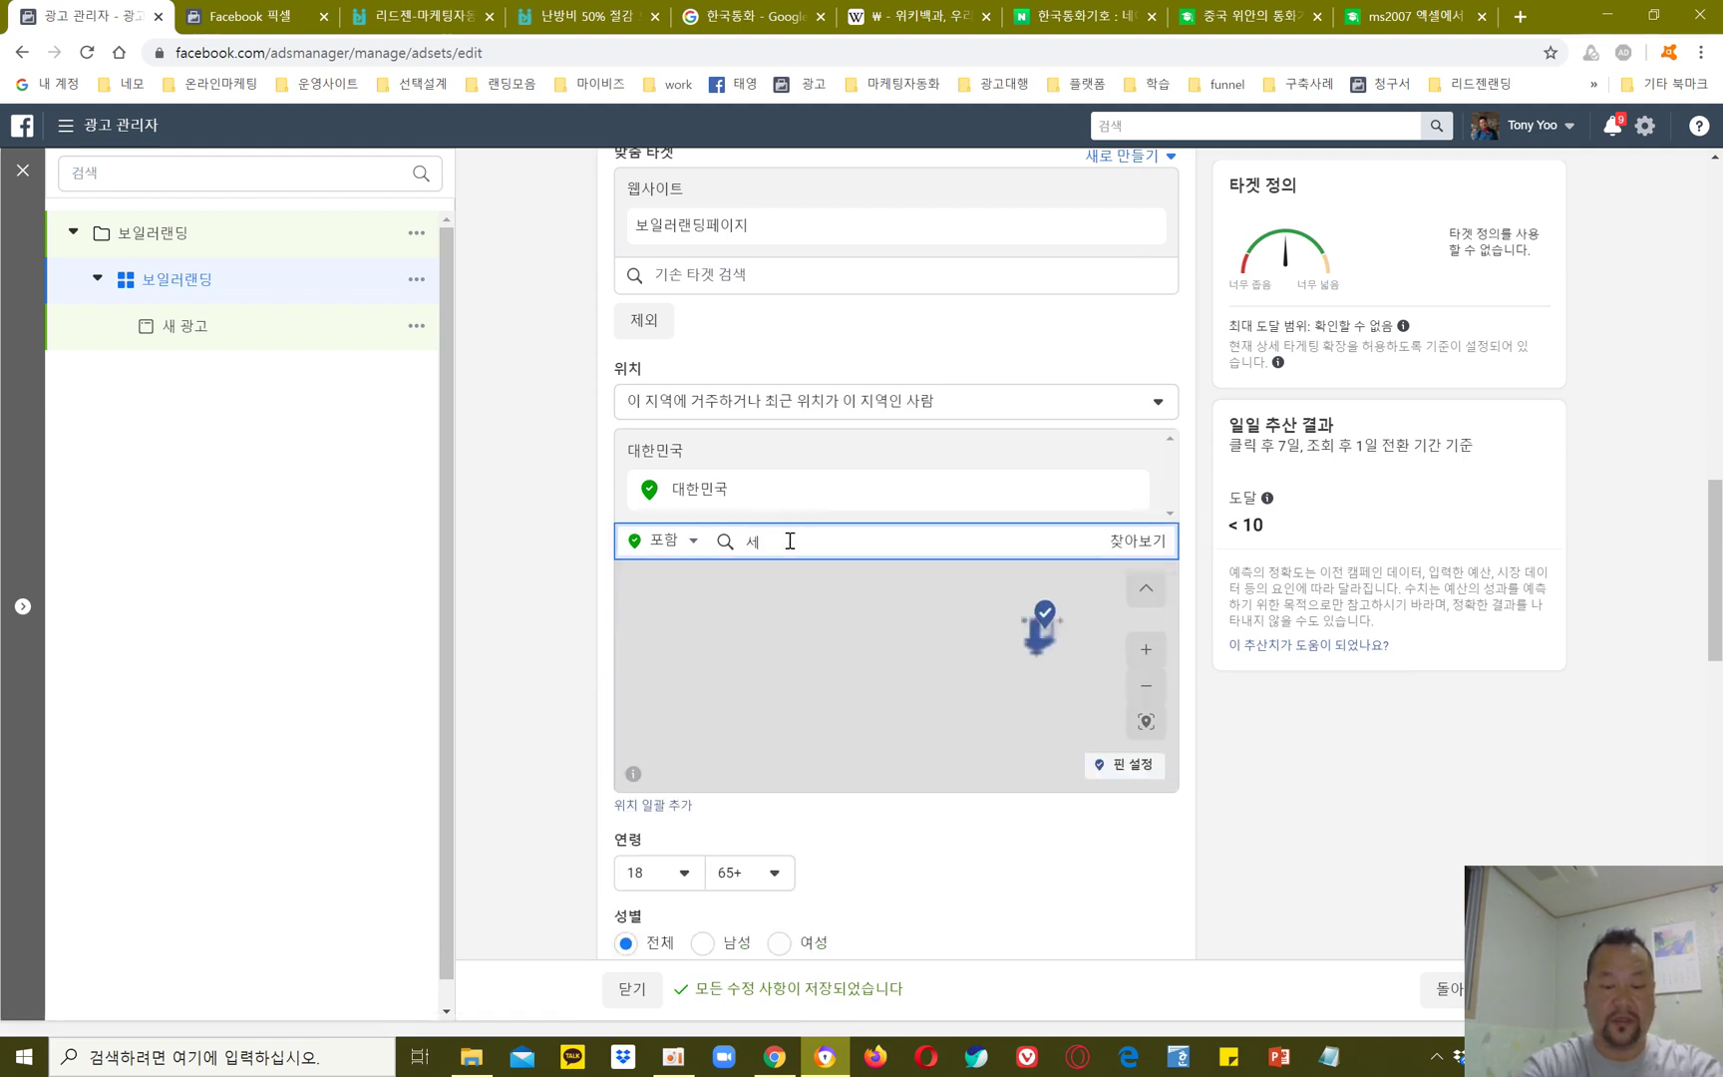
key("BackSpace")
type("울")
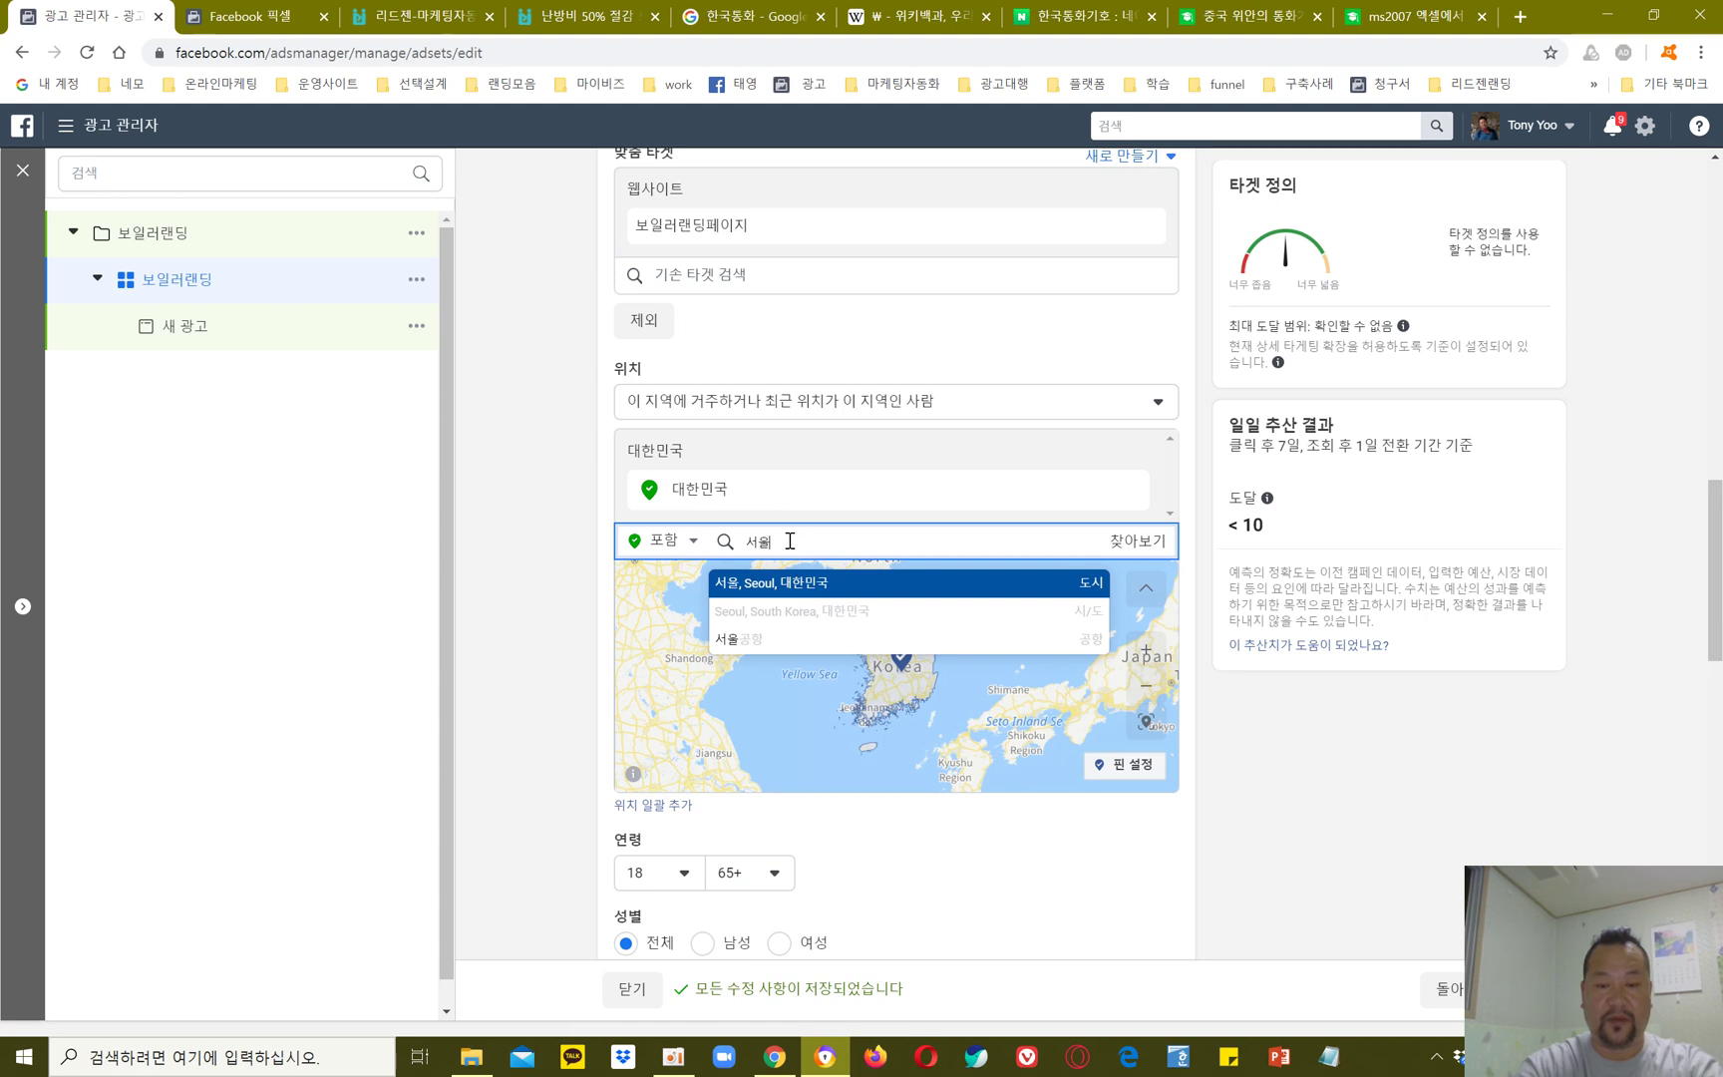
key("Return")
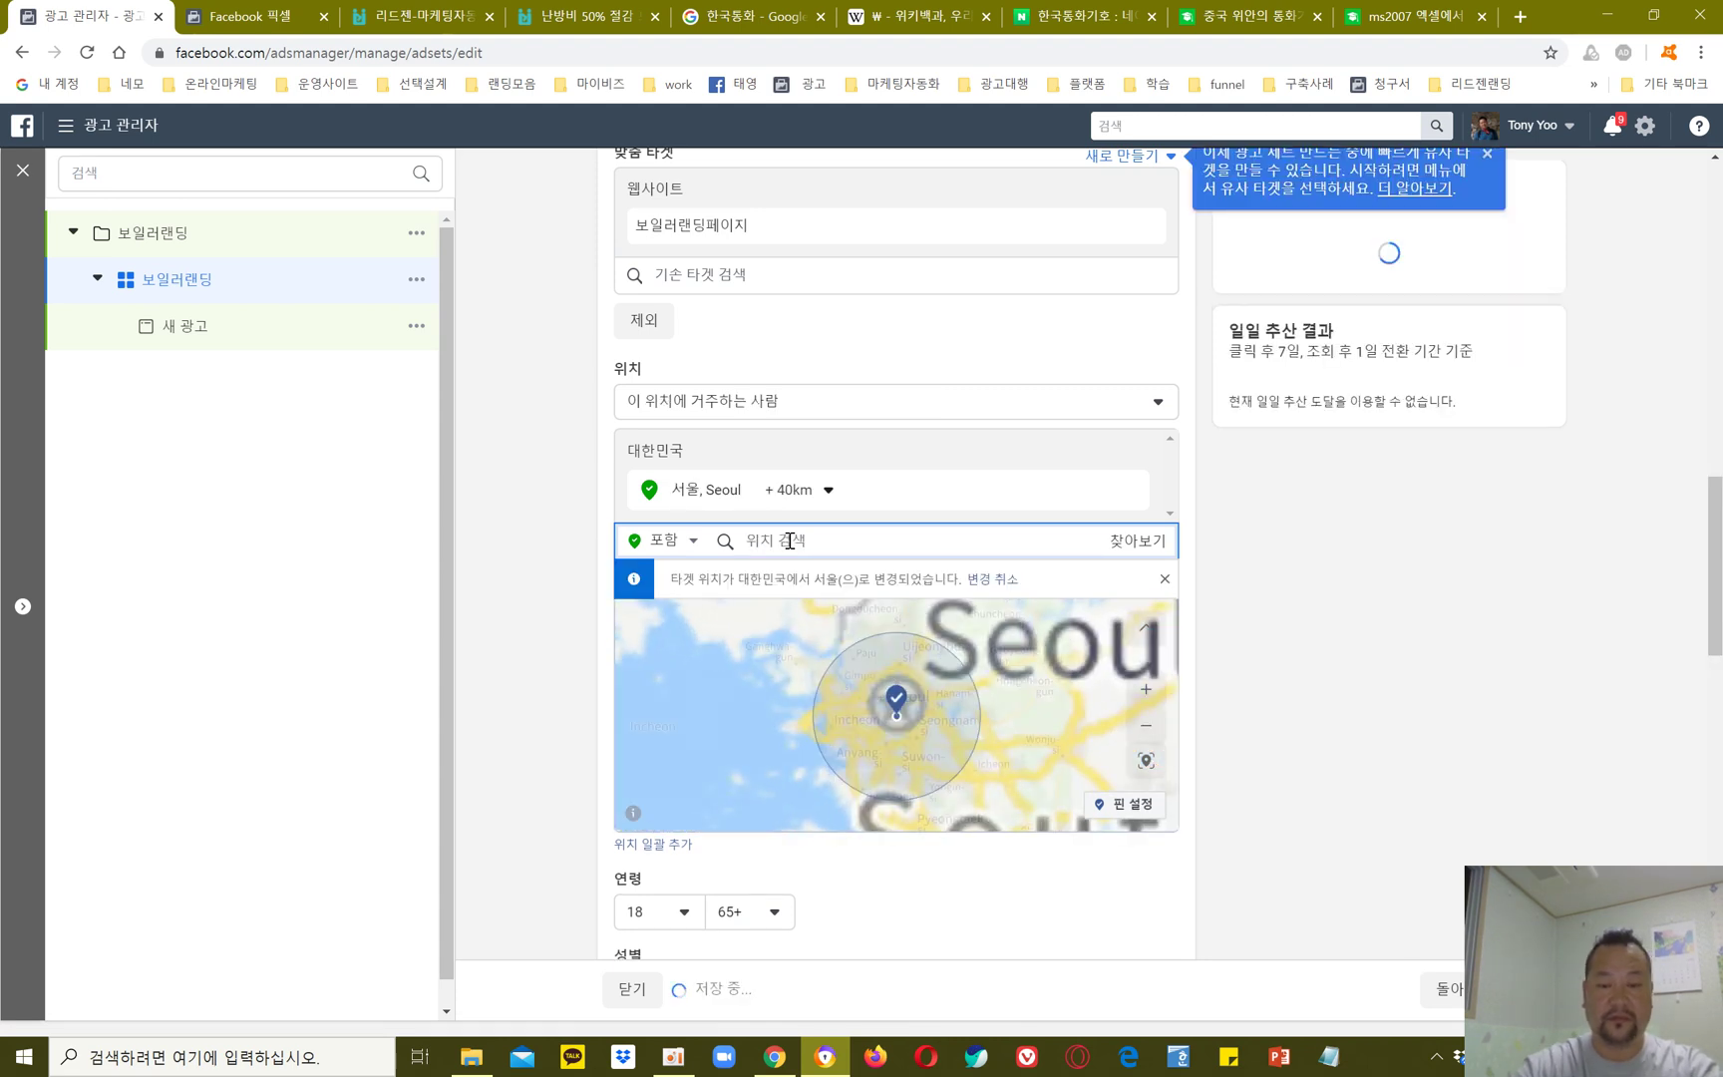
Step: Set the ad set's target age range to 35 through 45
scroll(569, 555, "down", 3)
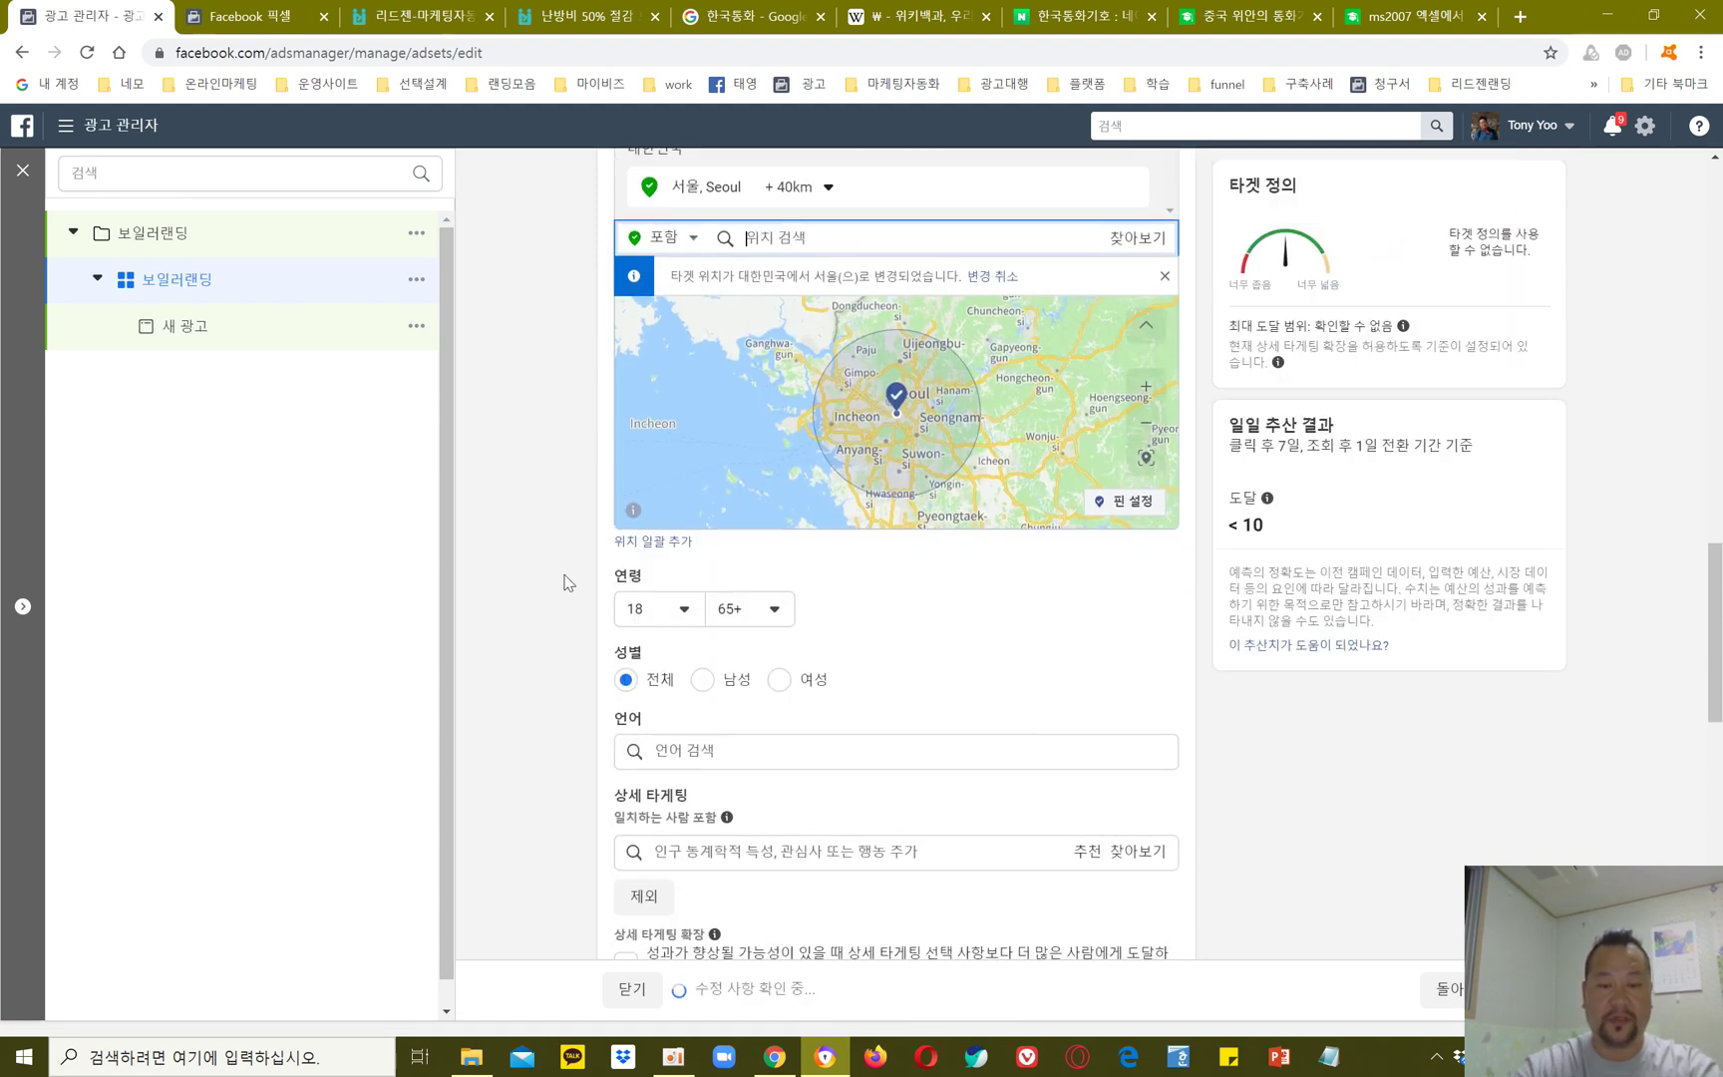
left_click(686, 611)
scroll(669, 788, "down", 4)
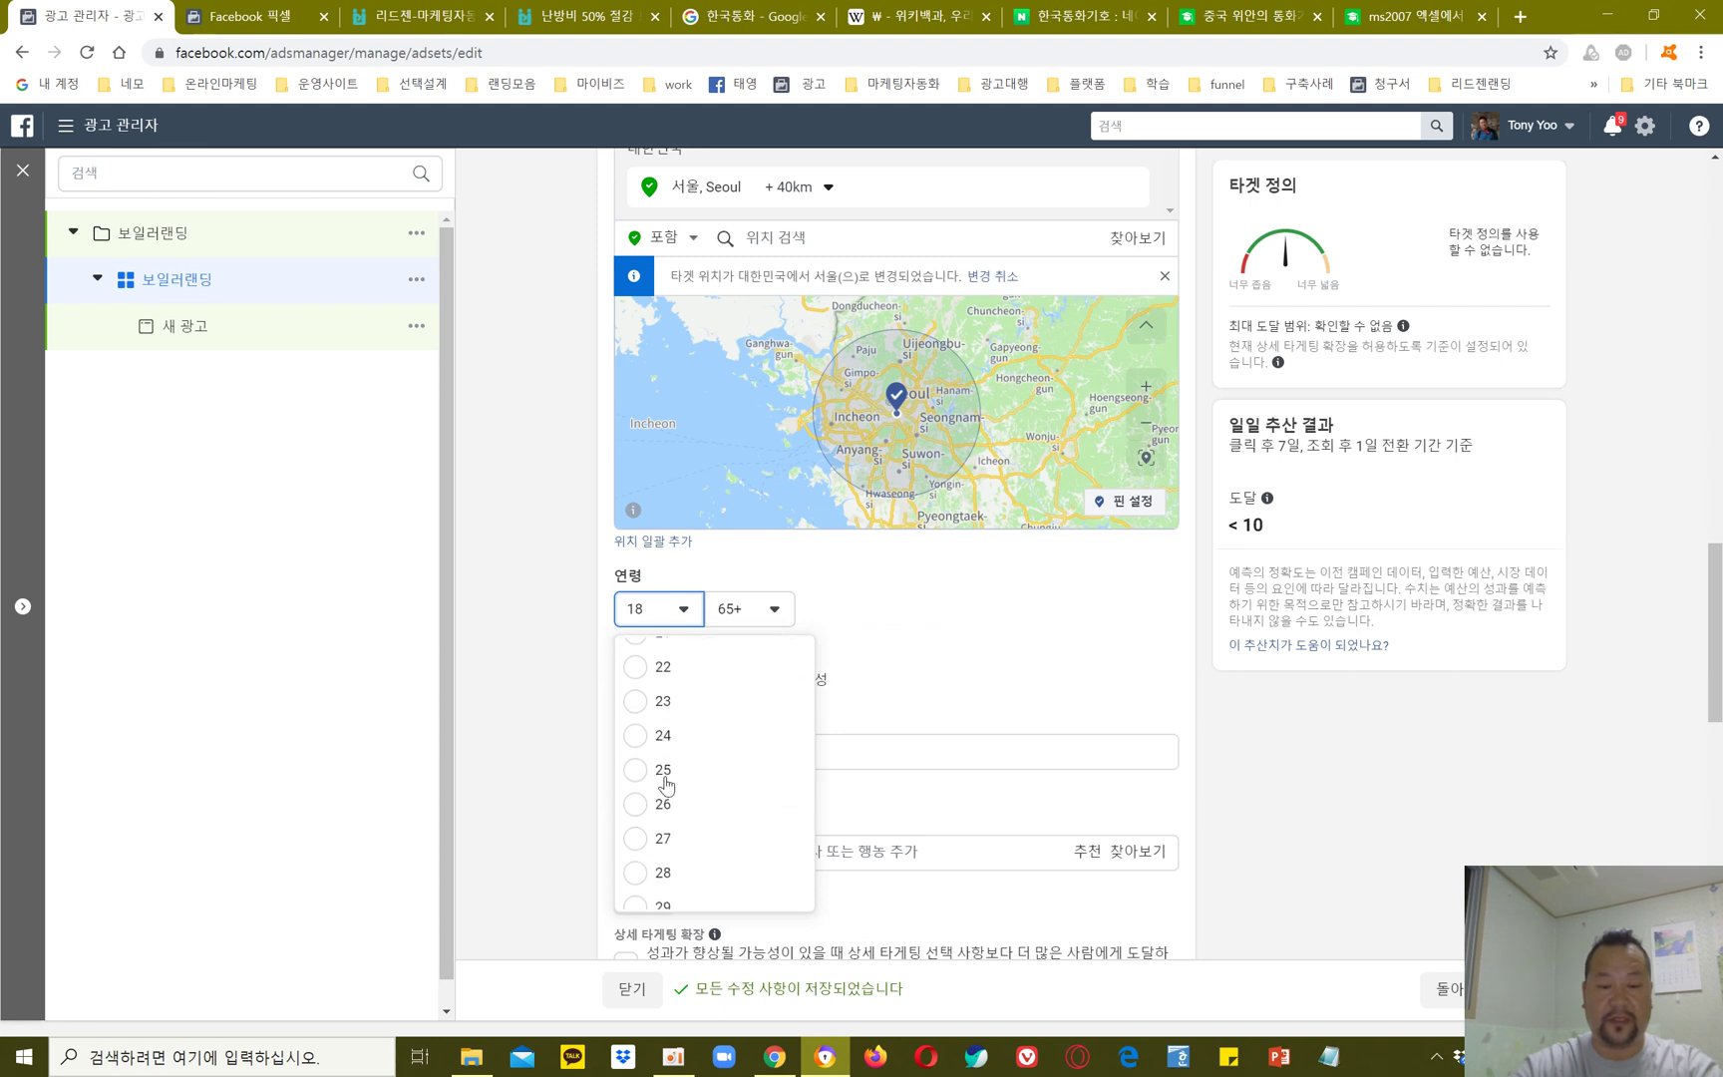
scroll(666, 787, "down", 2)
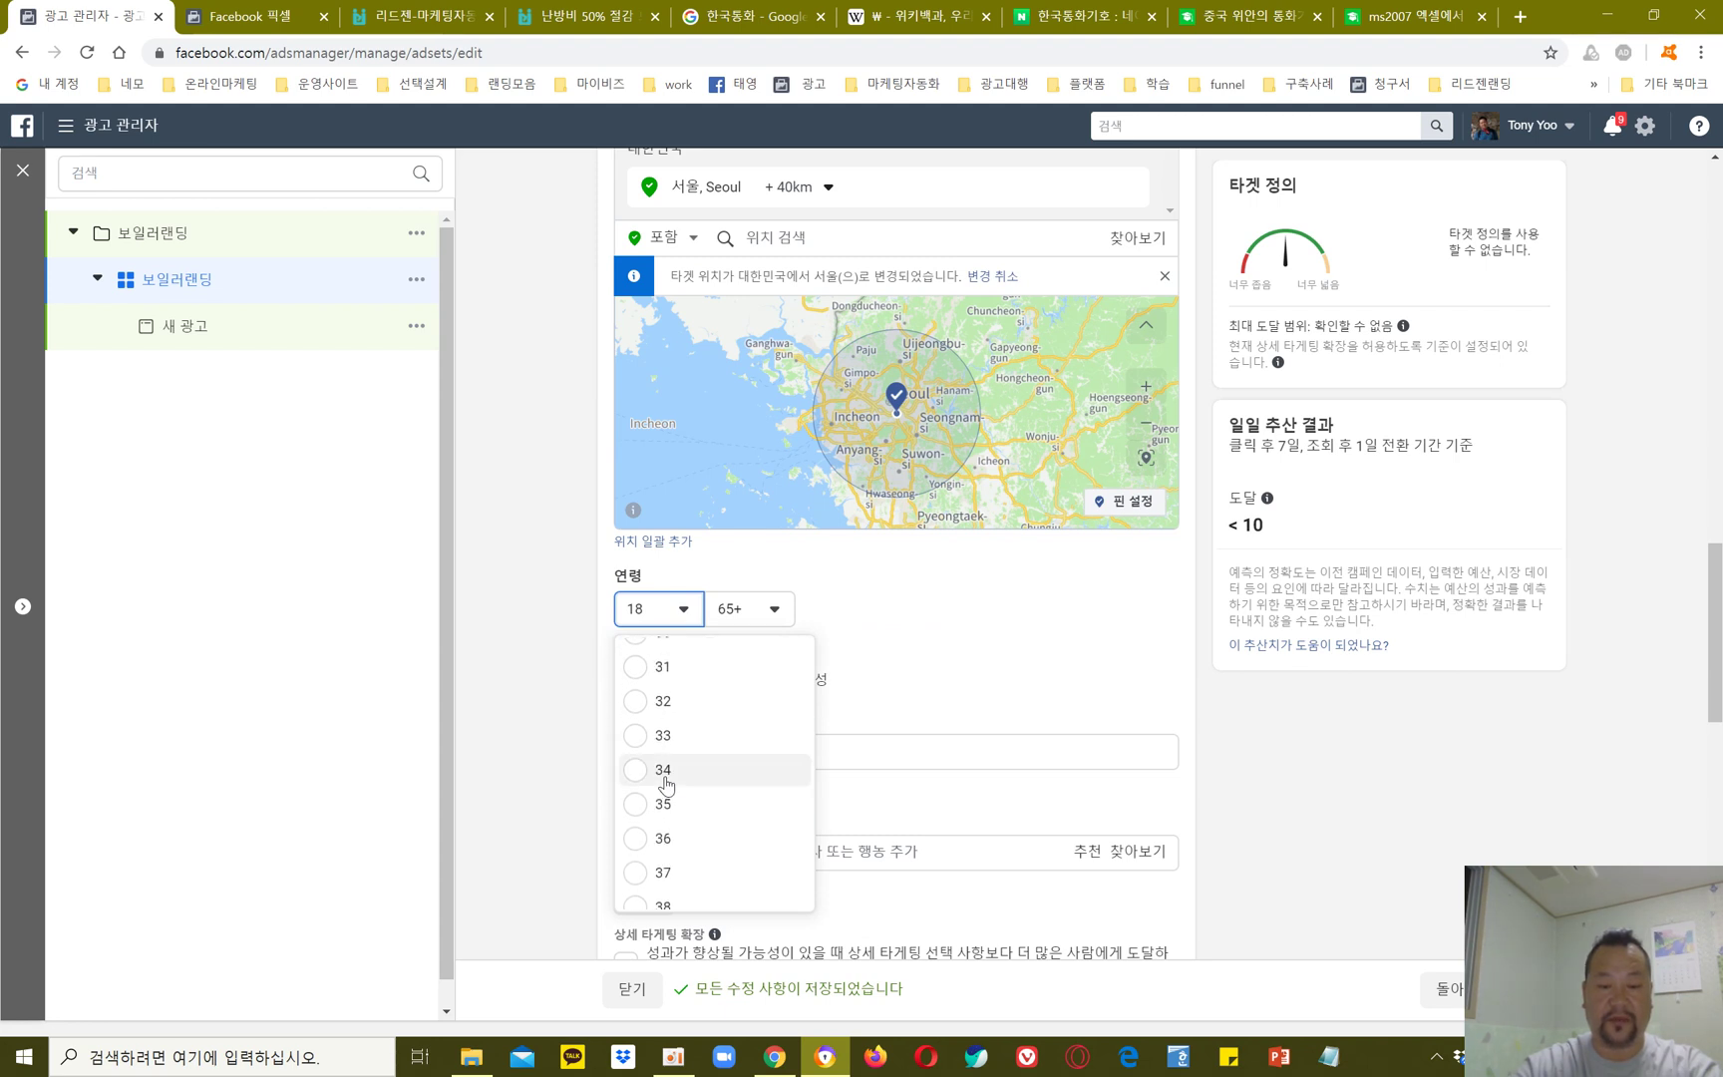
left_click(663, 805)
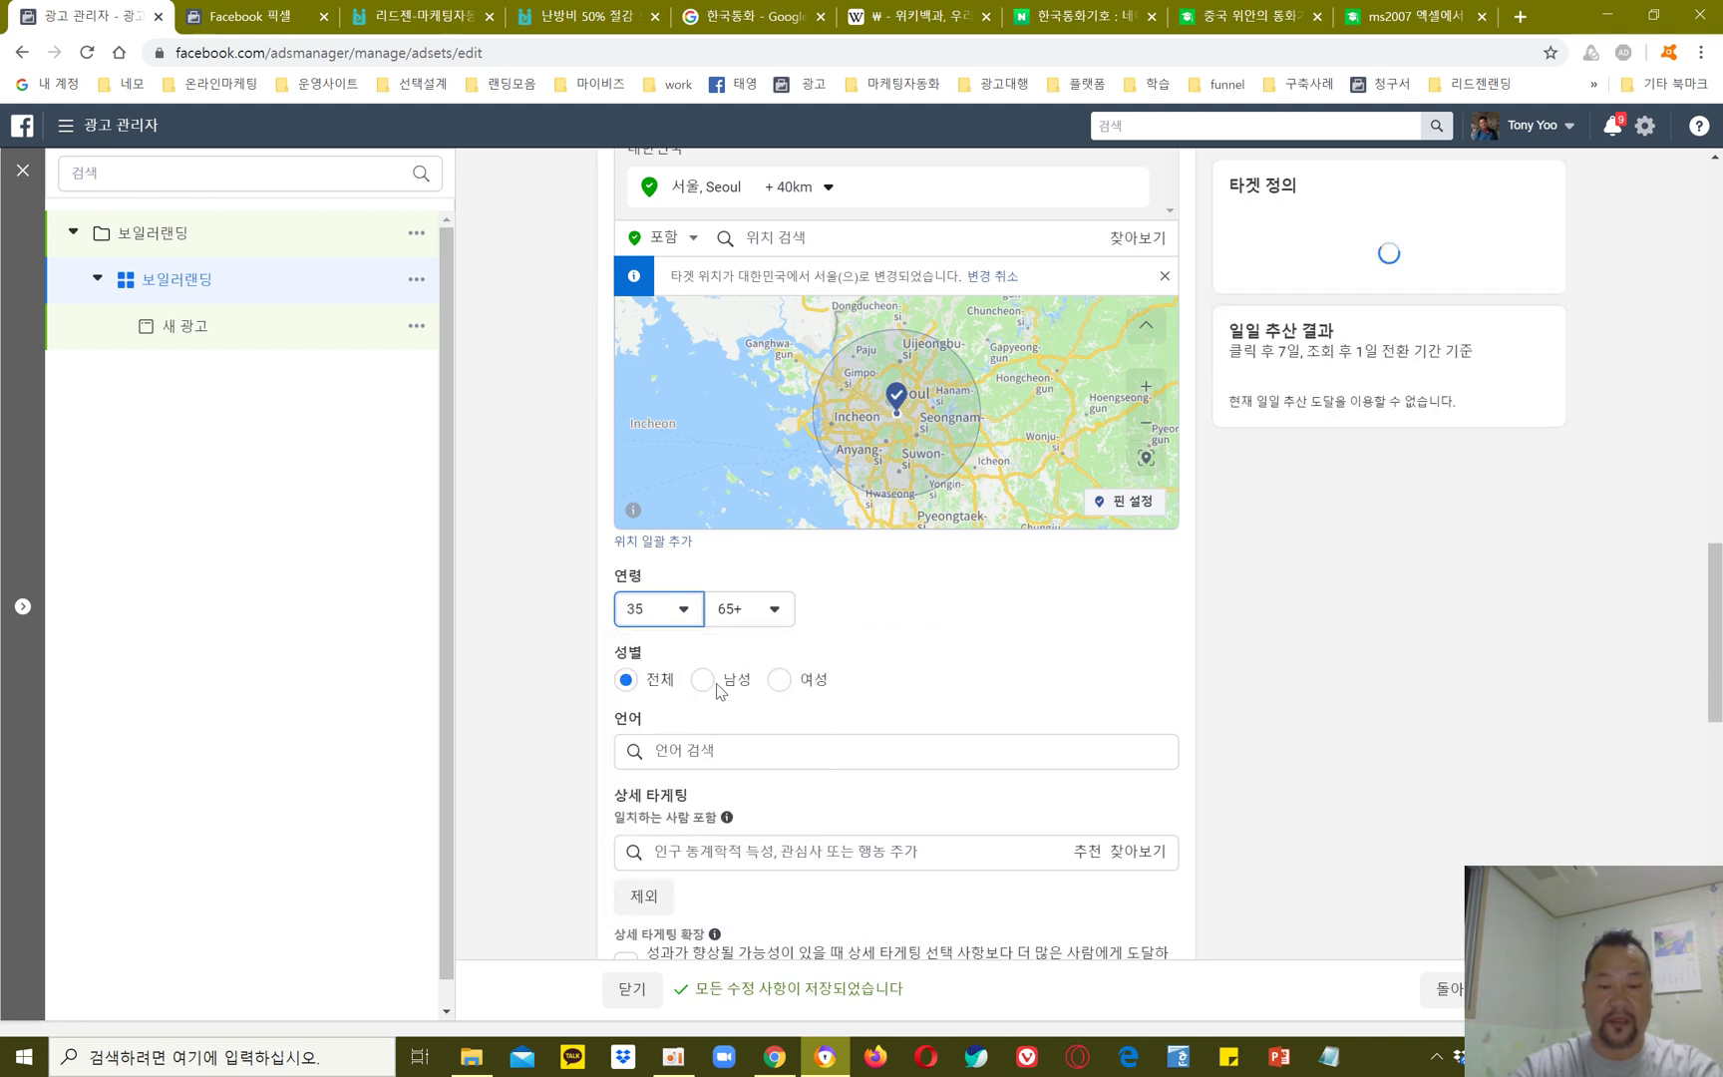
left_click(763, 617)
scroll(748, 798, "up", 4)
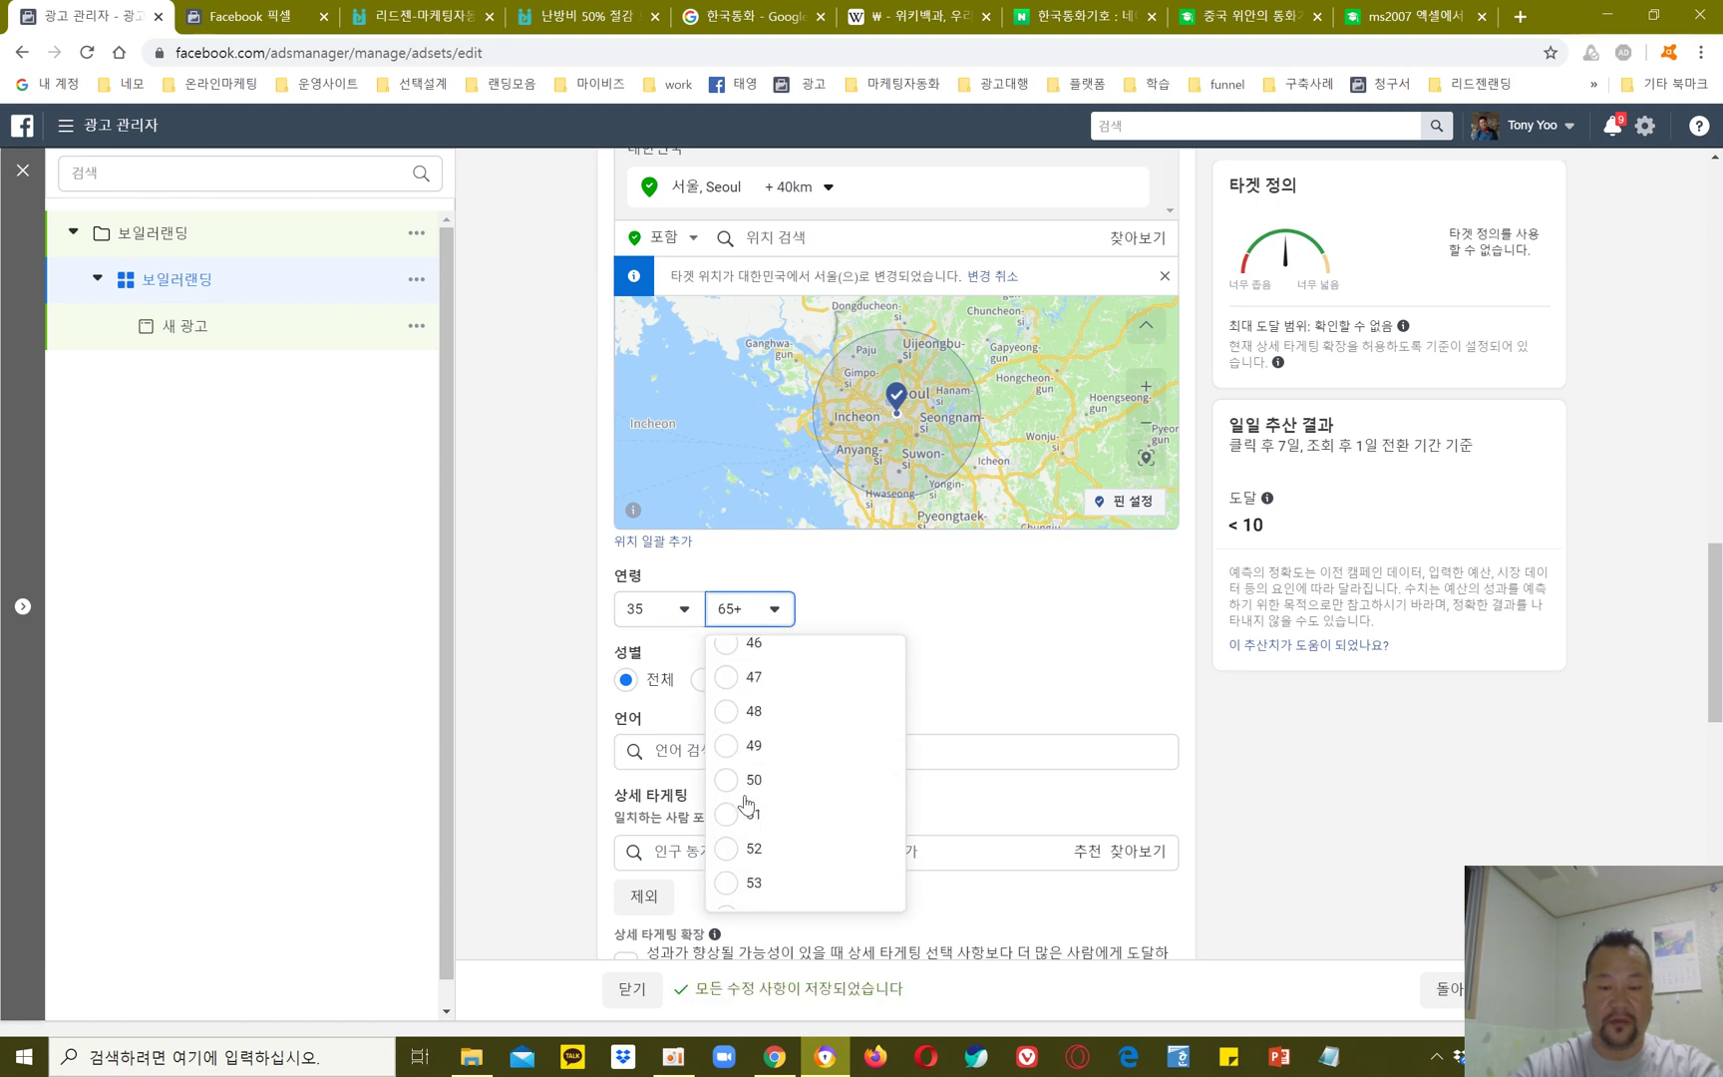
scroll(748, 802, "up", 1)
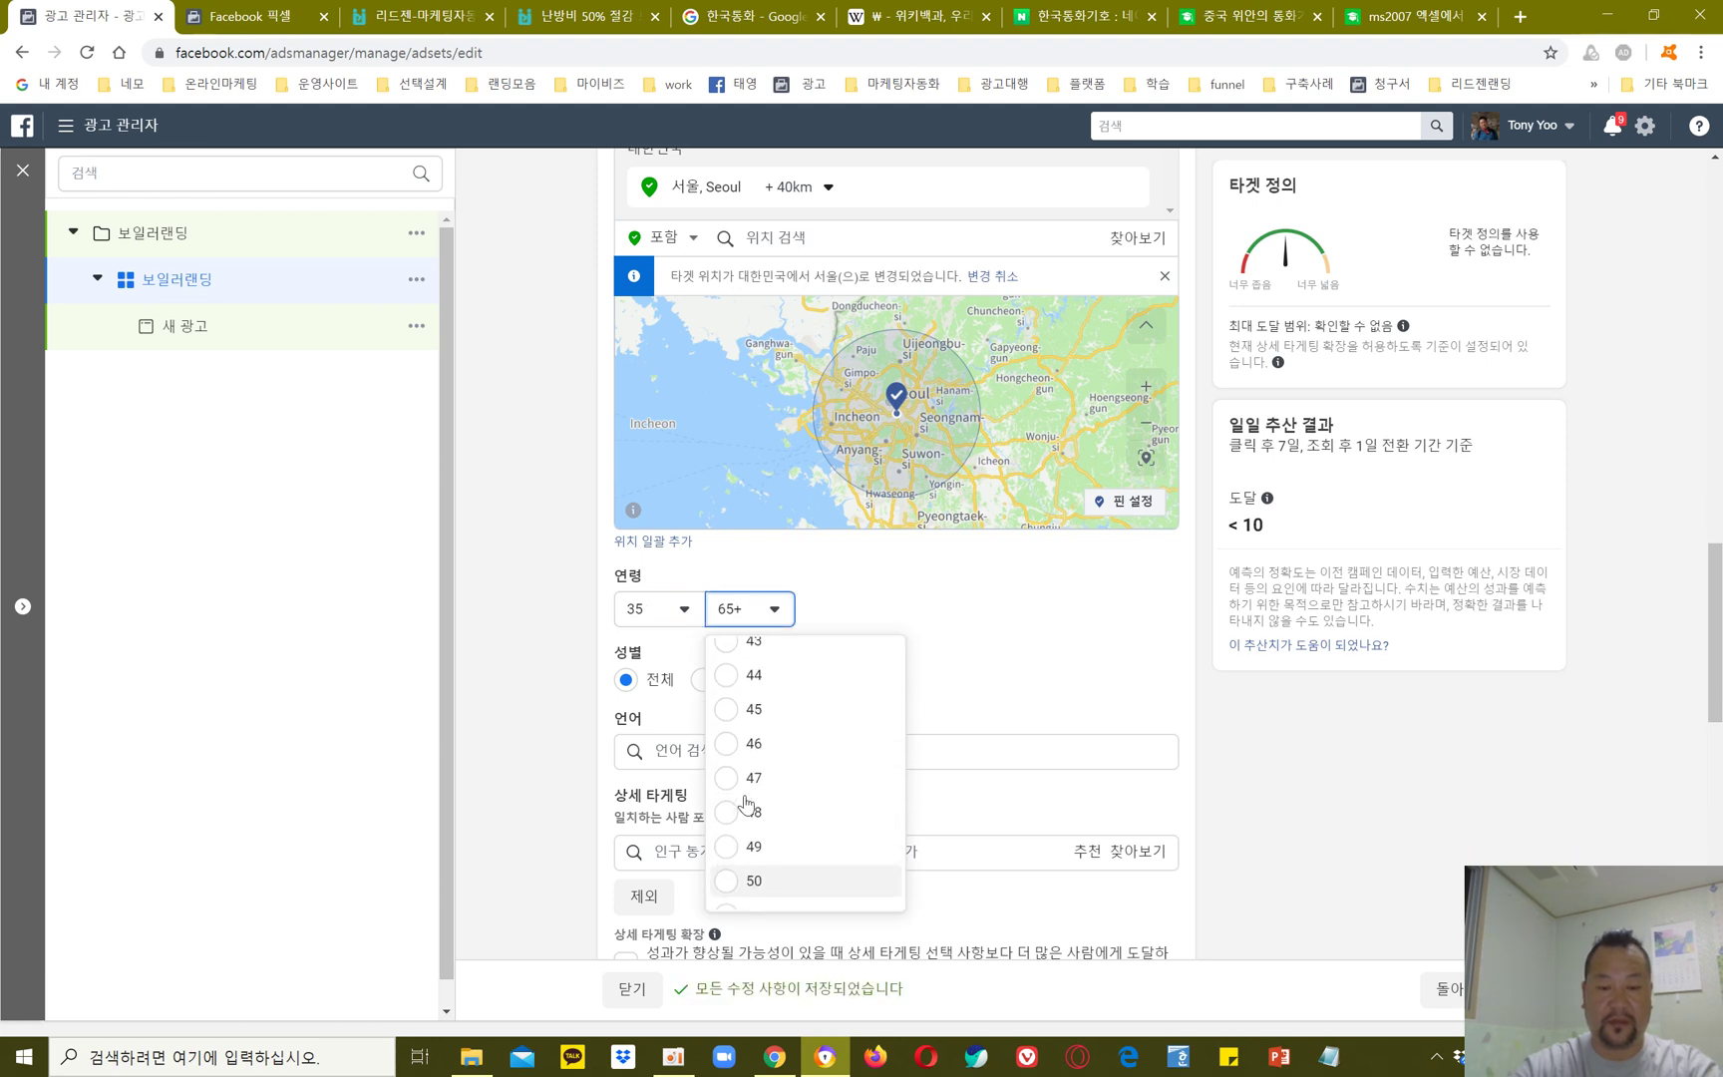
left_click(743, 711)
Step: Add 한국어 as the ad set's target language
left_click(730, 753)
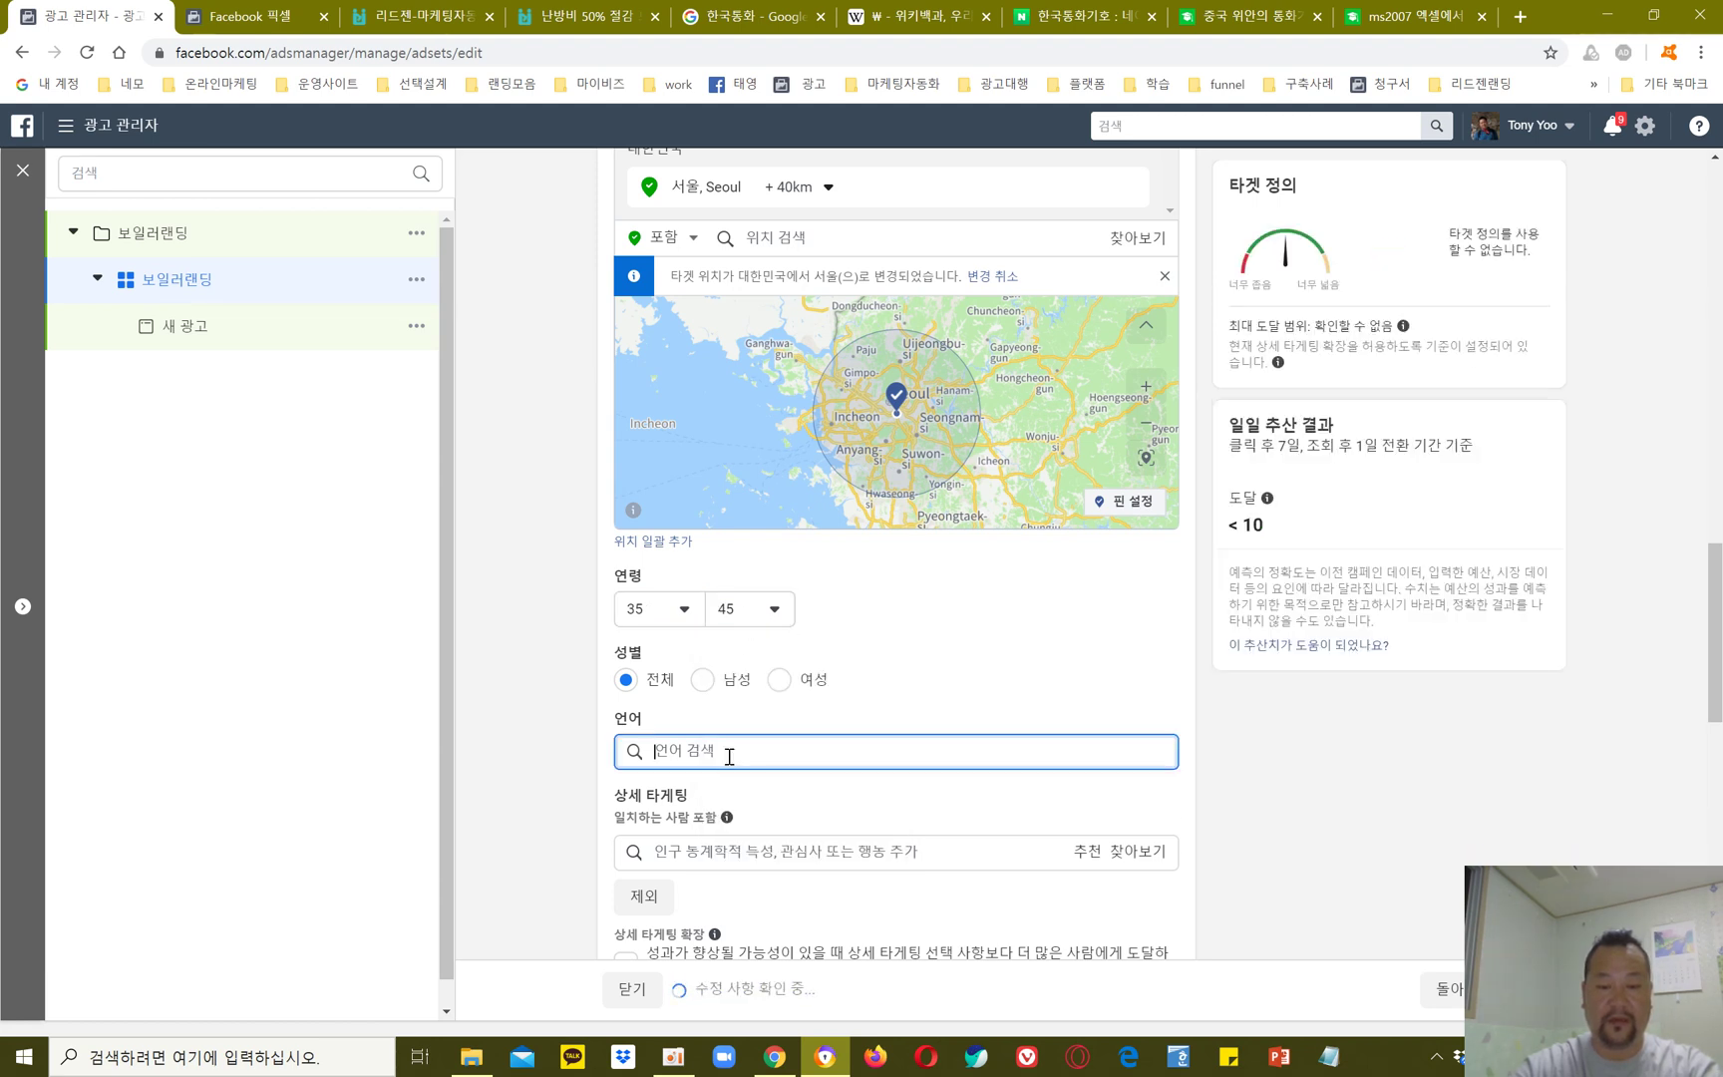
type("한국")
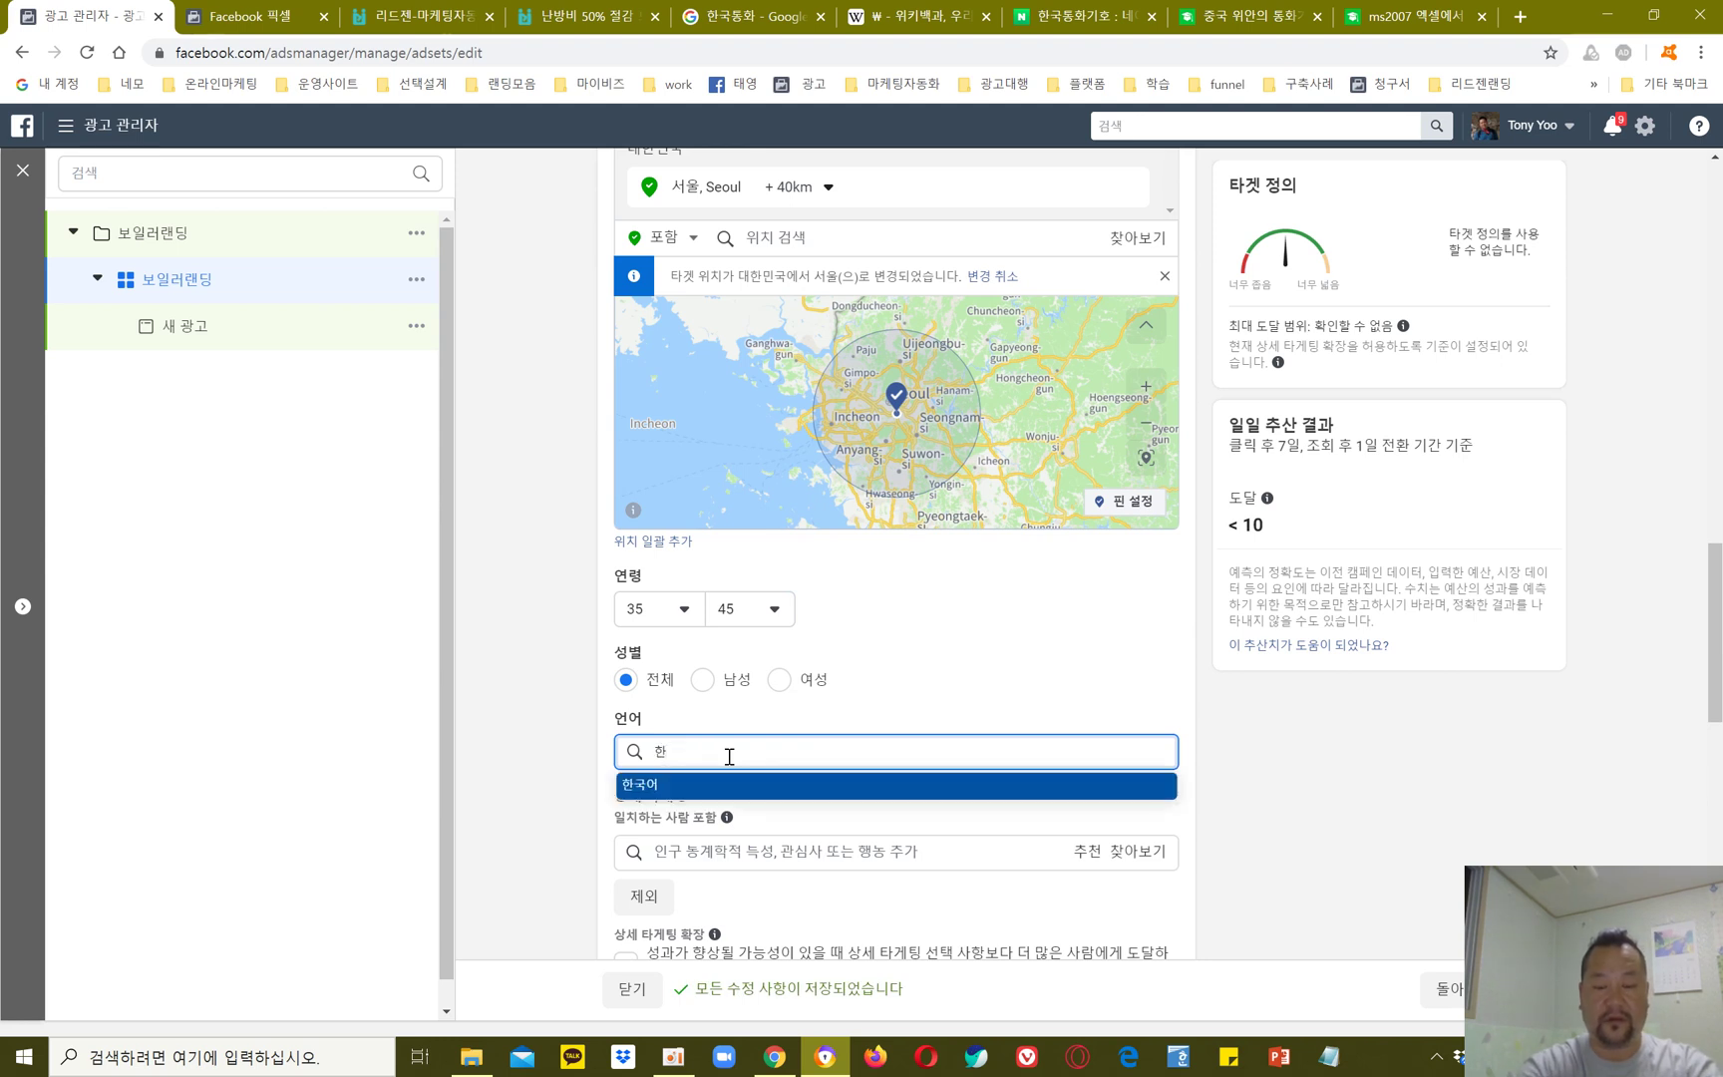
key("Return")
scroll(733, 762, "down", 3)
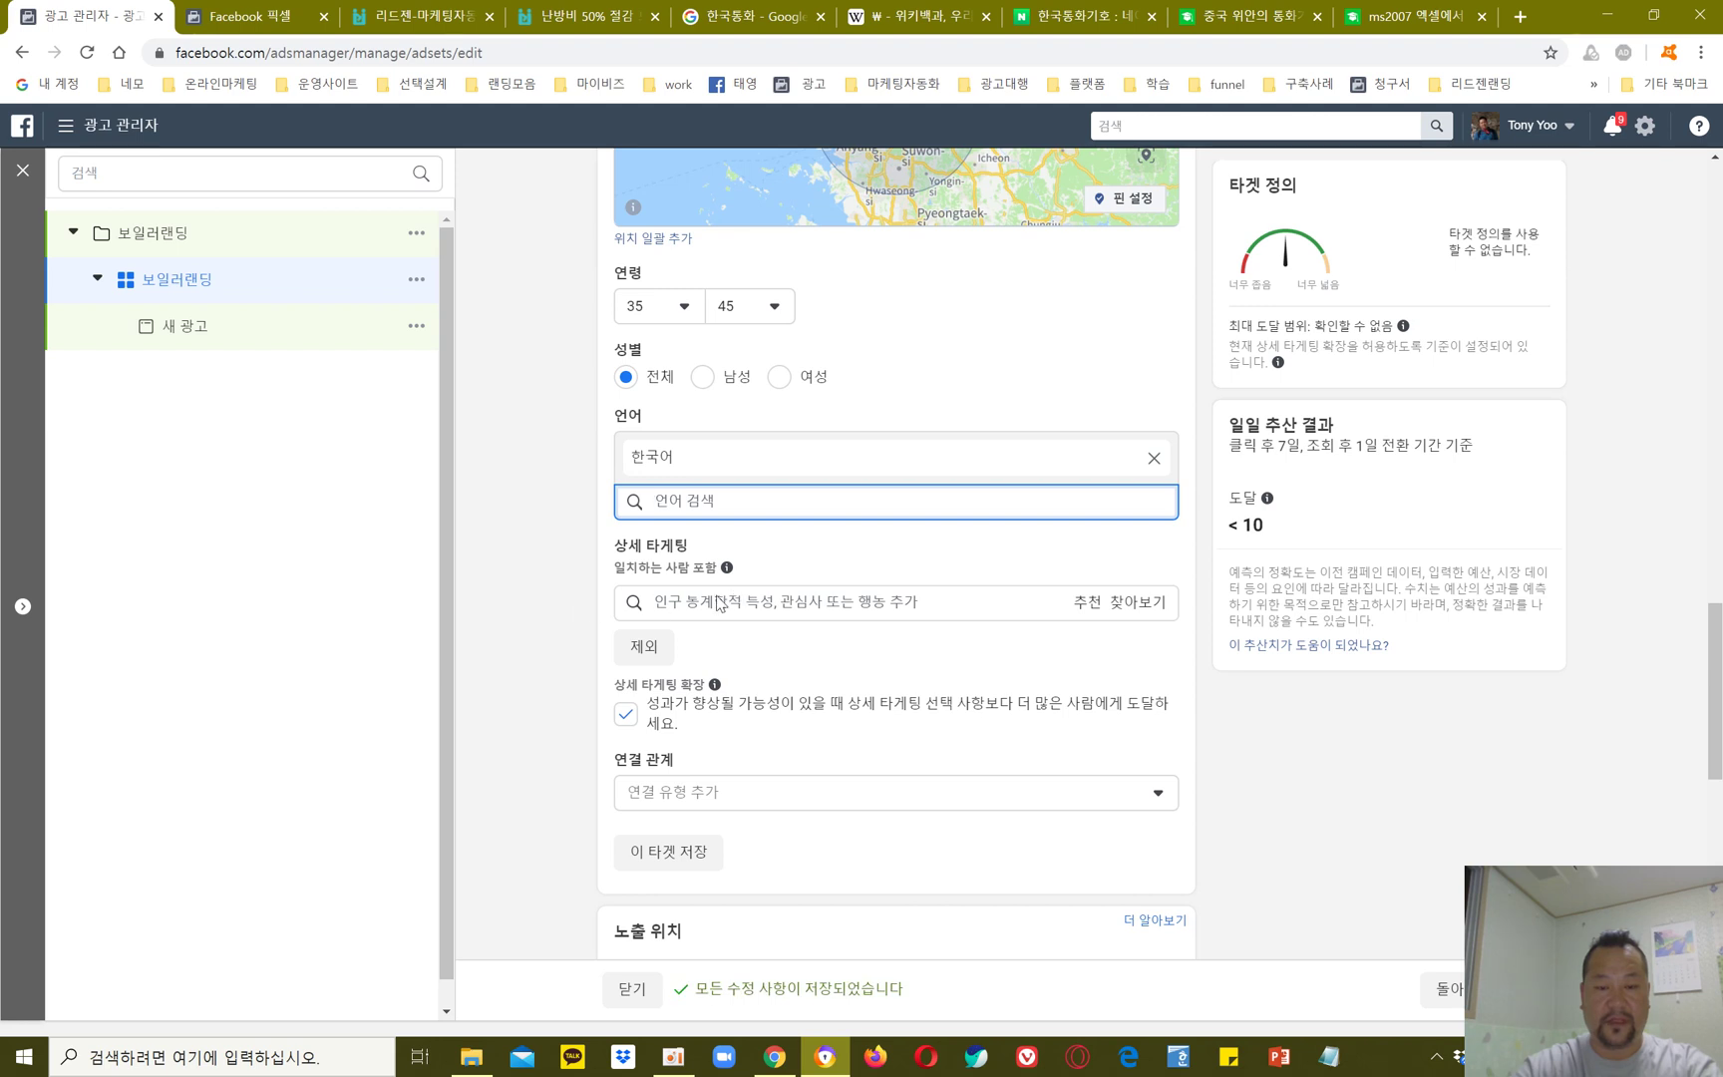
Step: Turn off detailed targeting expansion for the ad set and limit the target gender to 남성
scroll(785, 650, "up", 8)
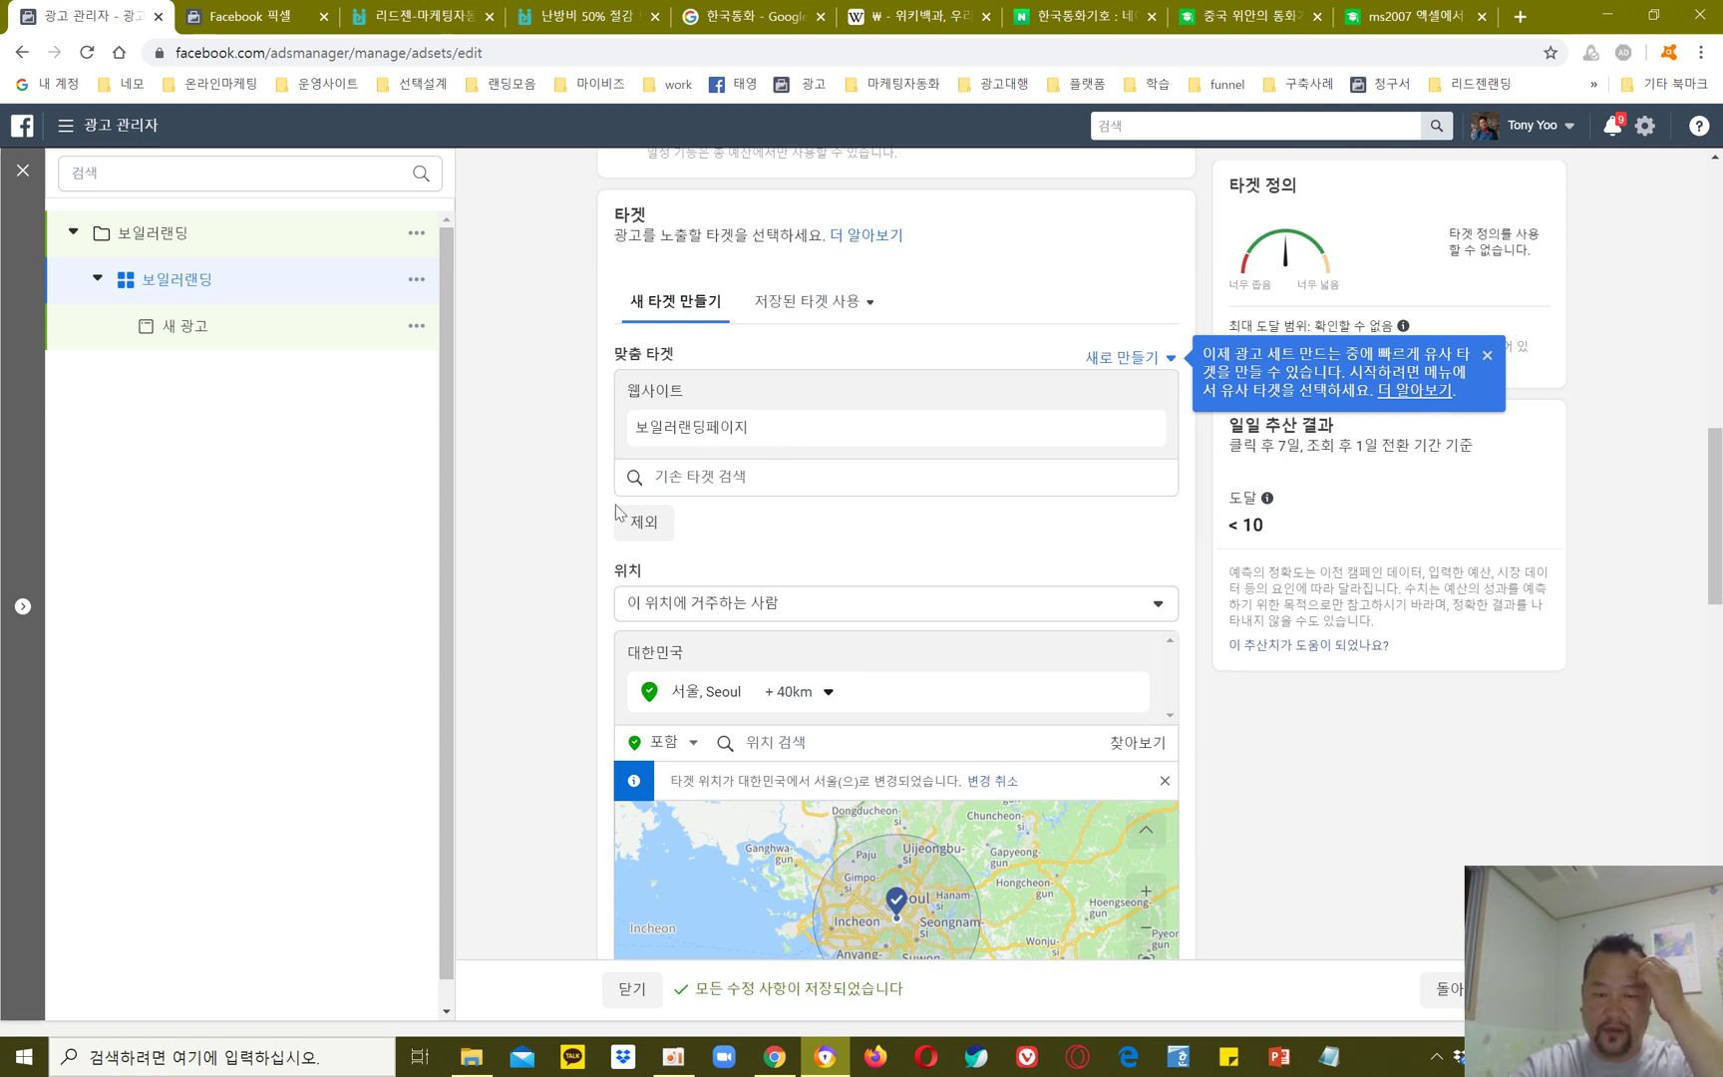
scroll(567, 528, "down", 9)
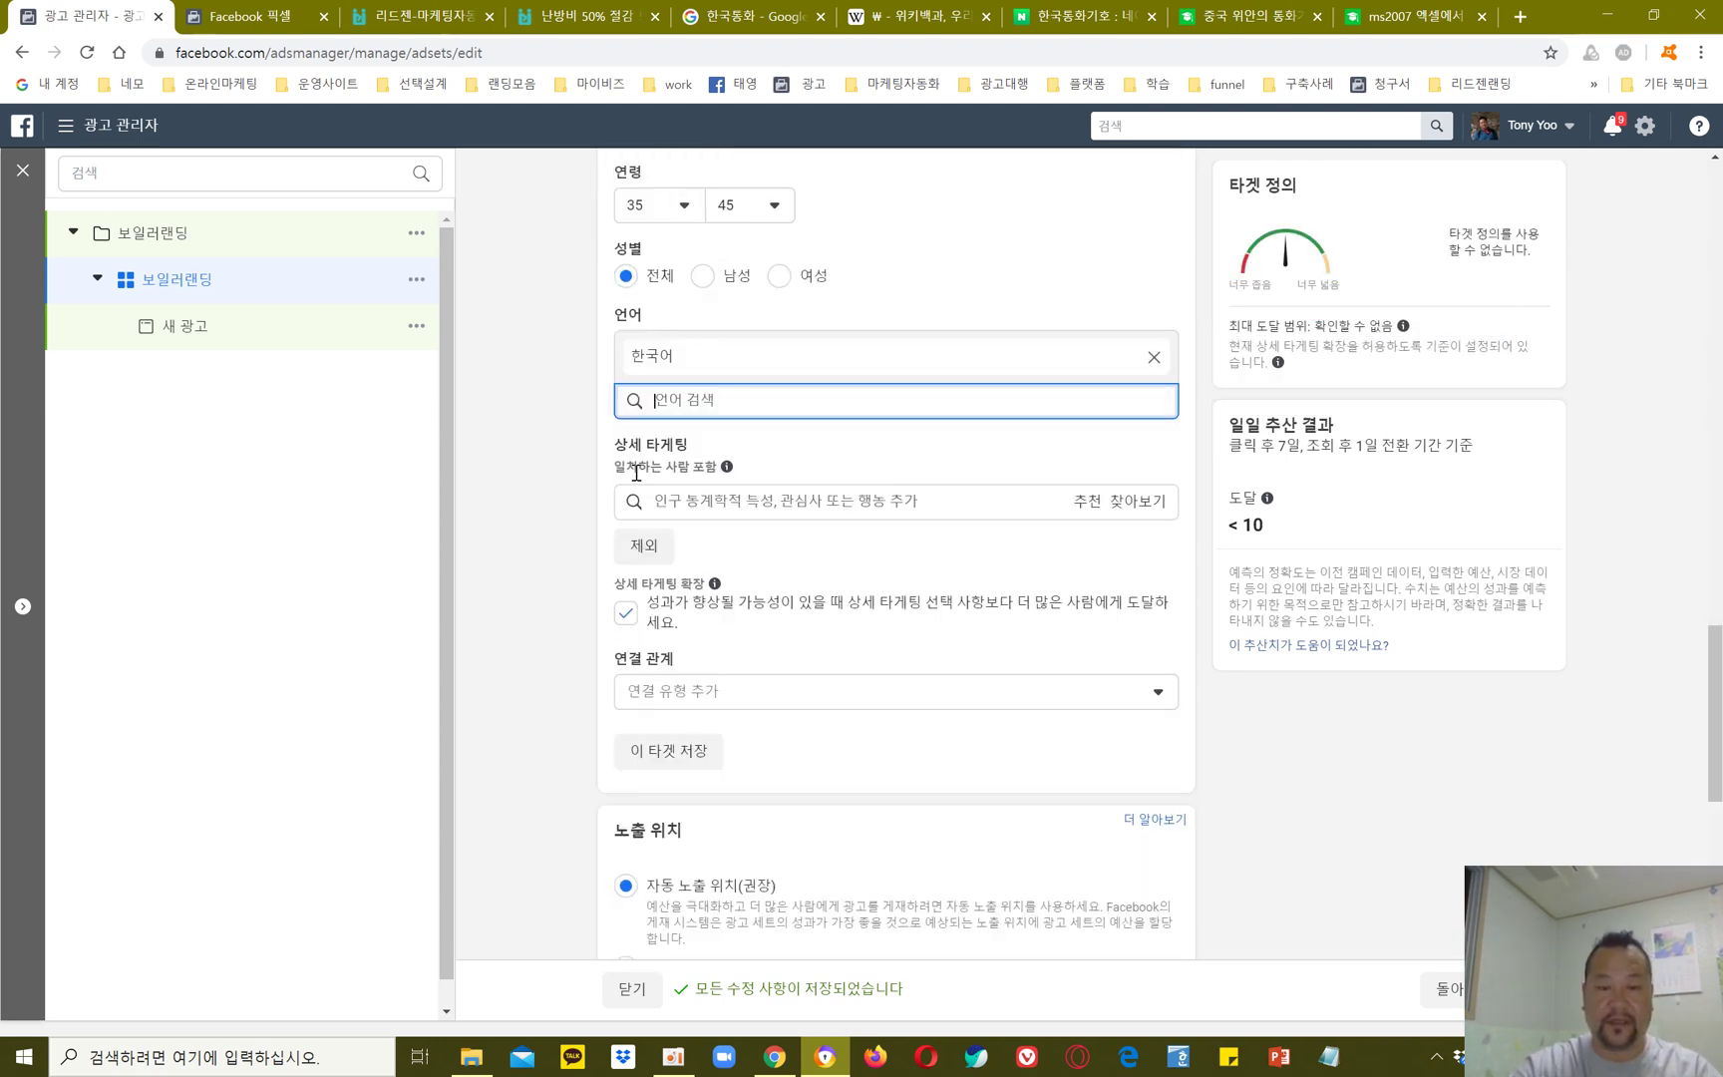
scroll(767, 662, "up", 2)
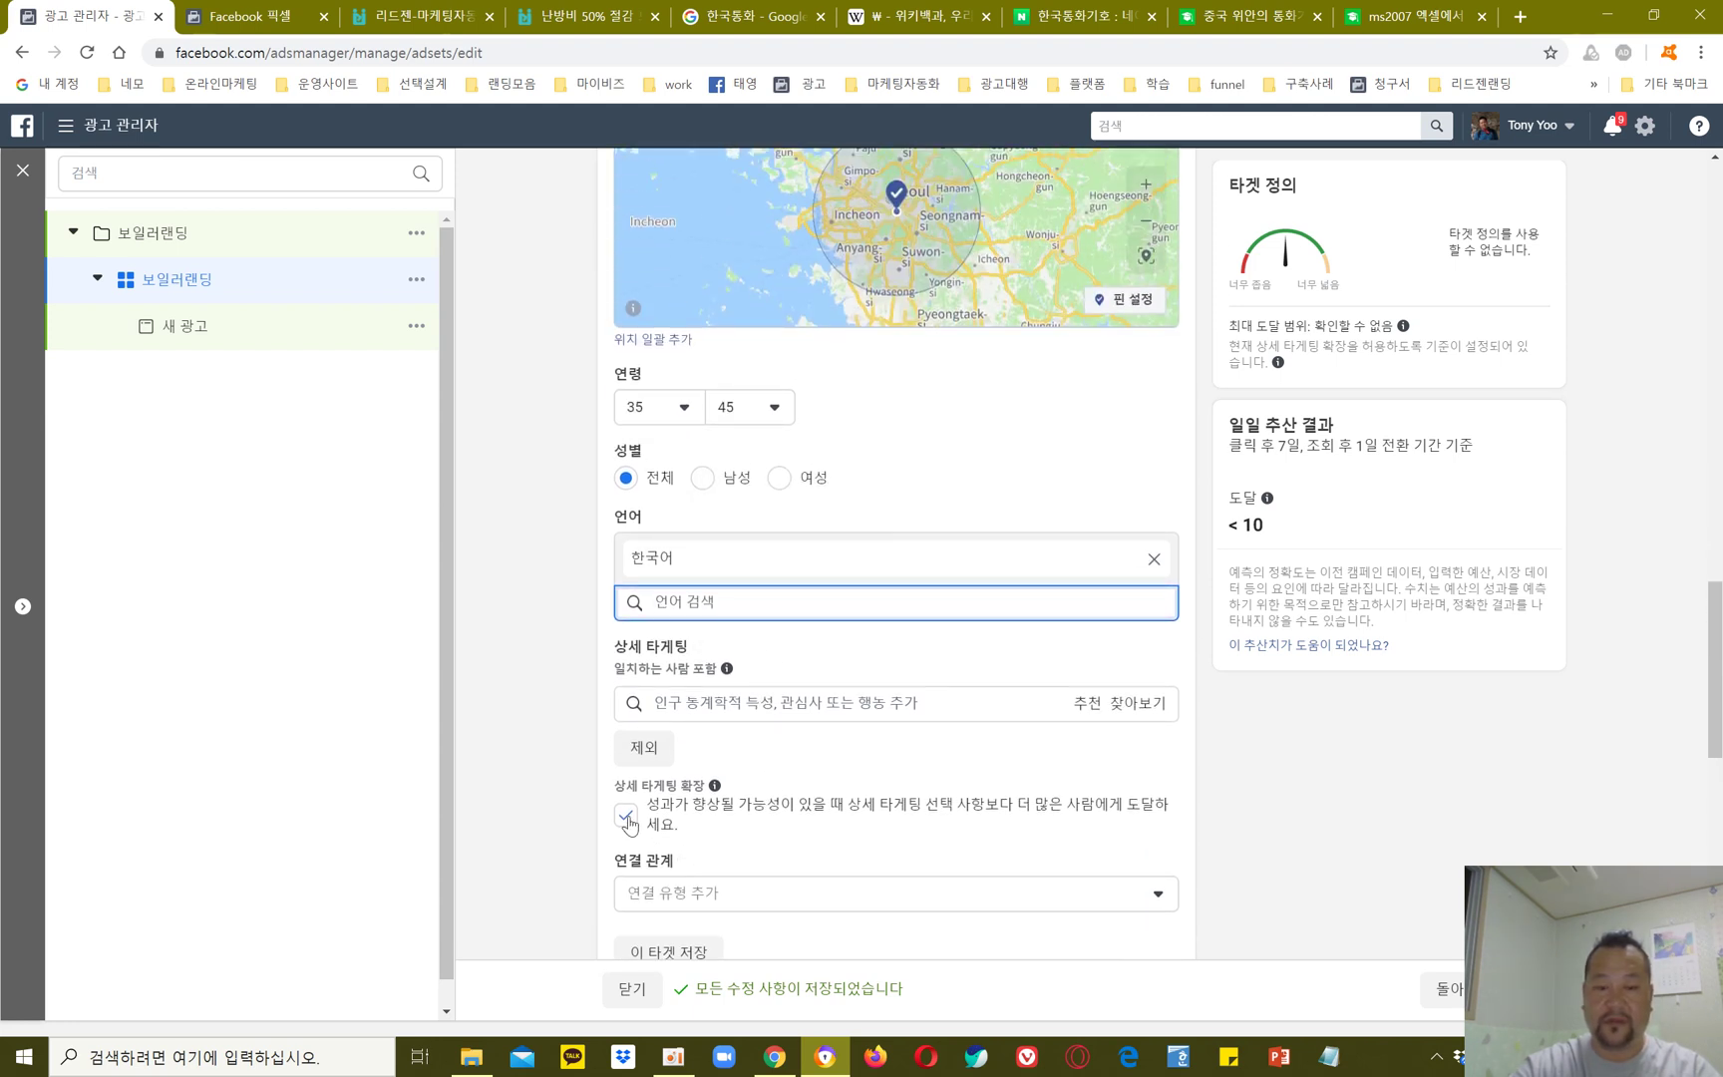
left_click(628, 818)
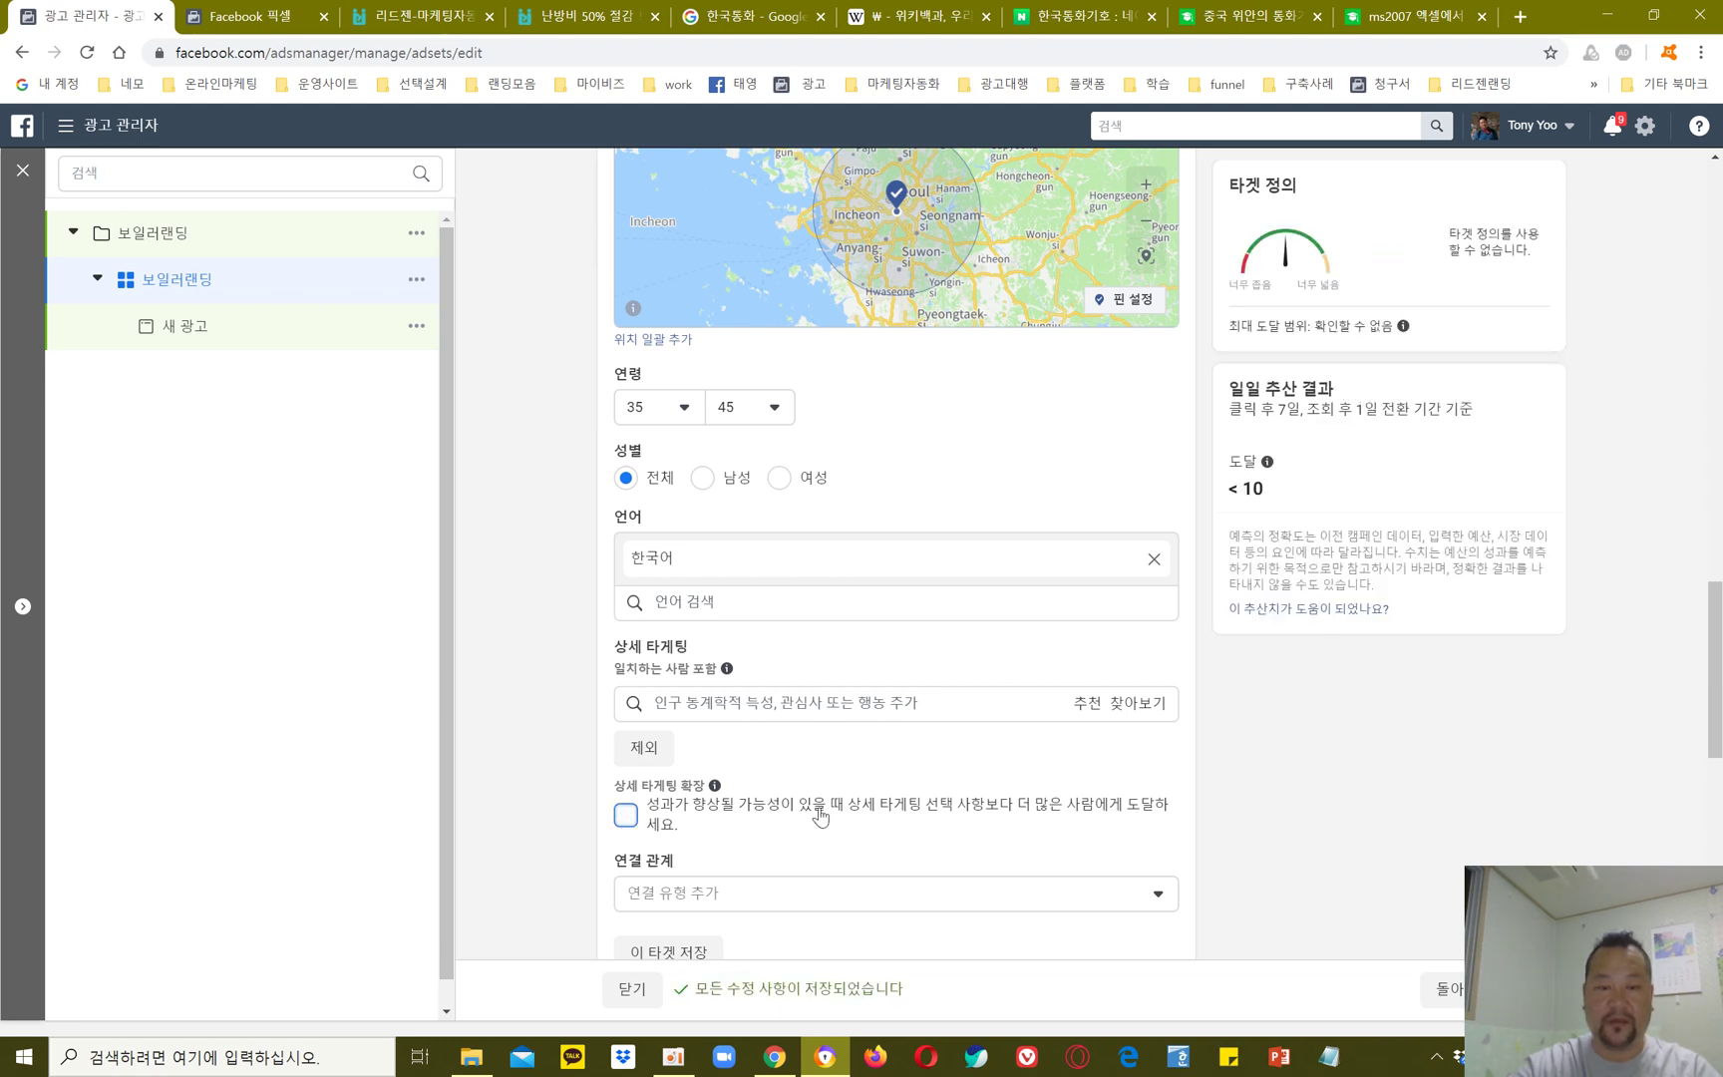
left_click(703, 479)
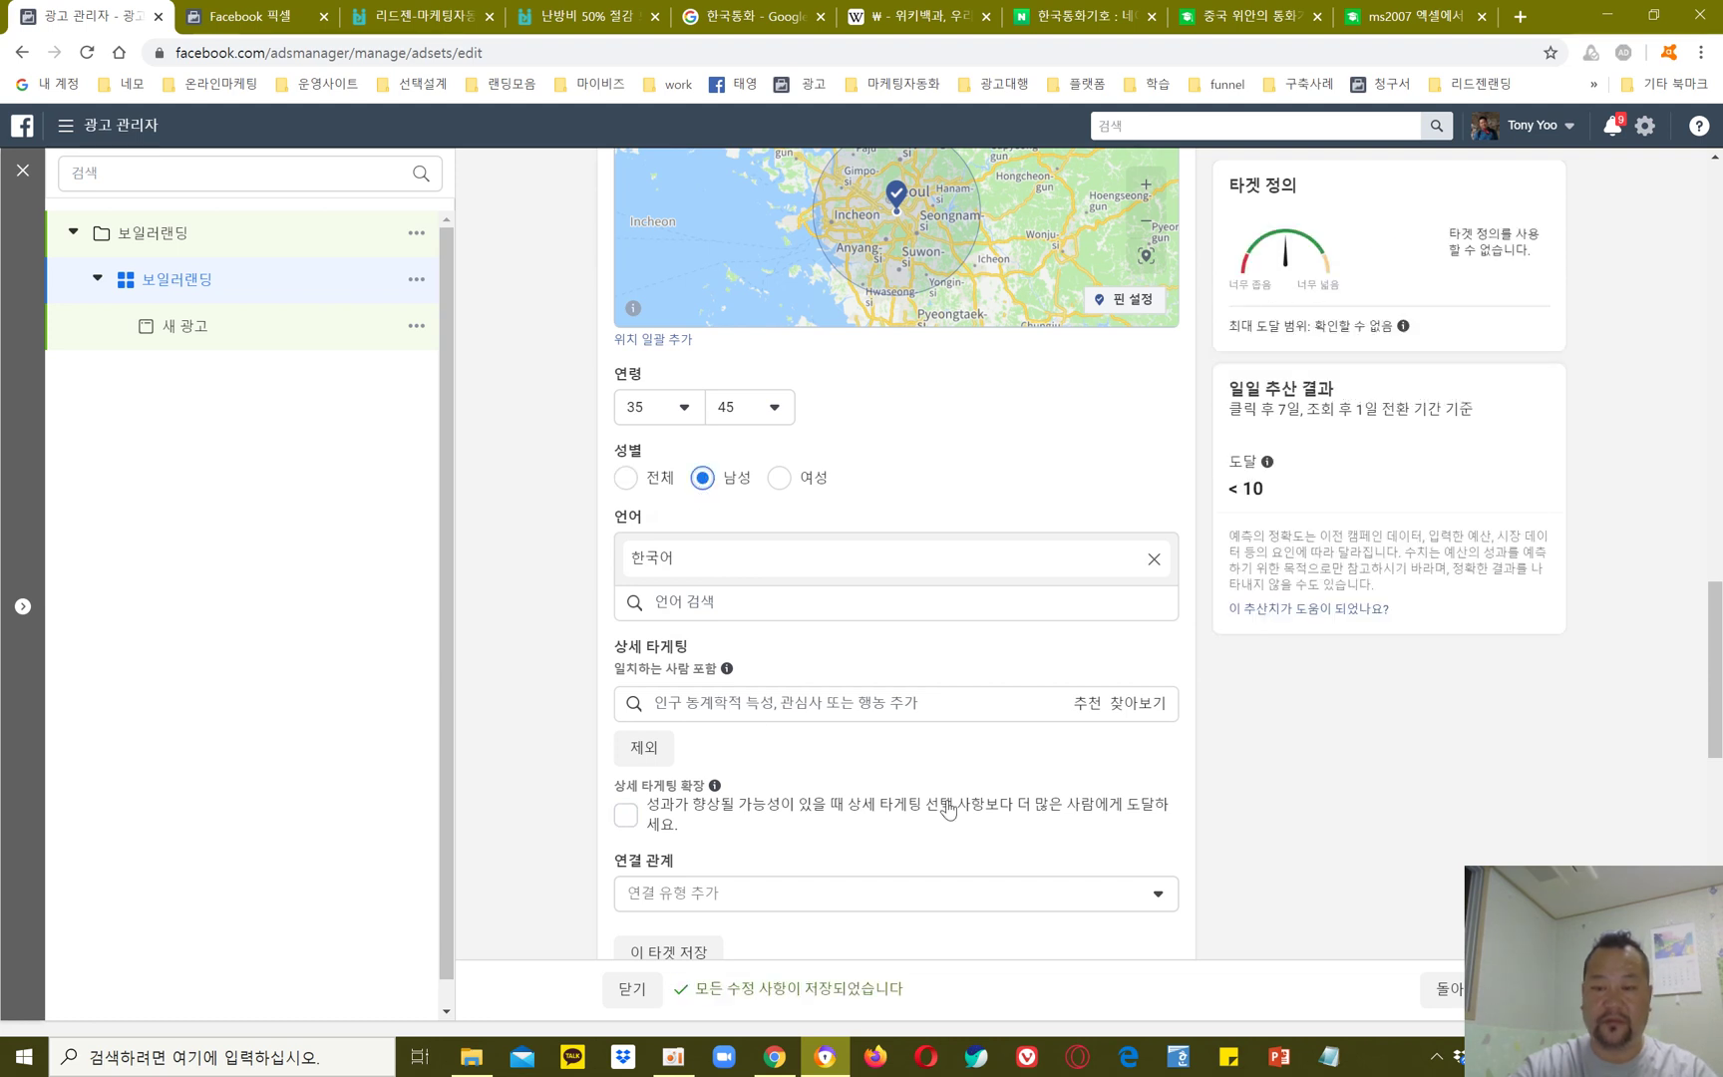
Step: Review the ad set's placement, optimization and delivery settings, and continue to the settings of the ad 새 광고
scroll(947, 807, "down", 2)
scroll(950, 809, "down", 1)
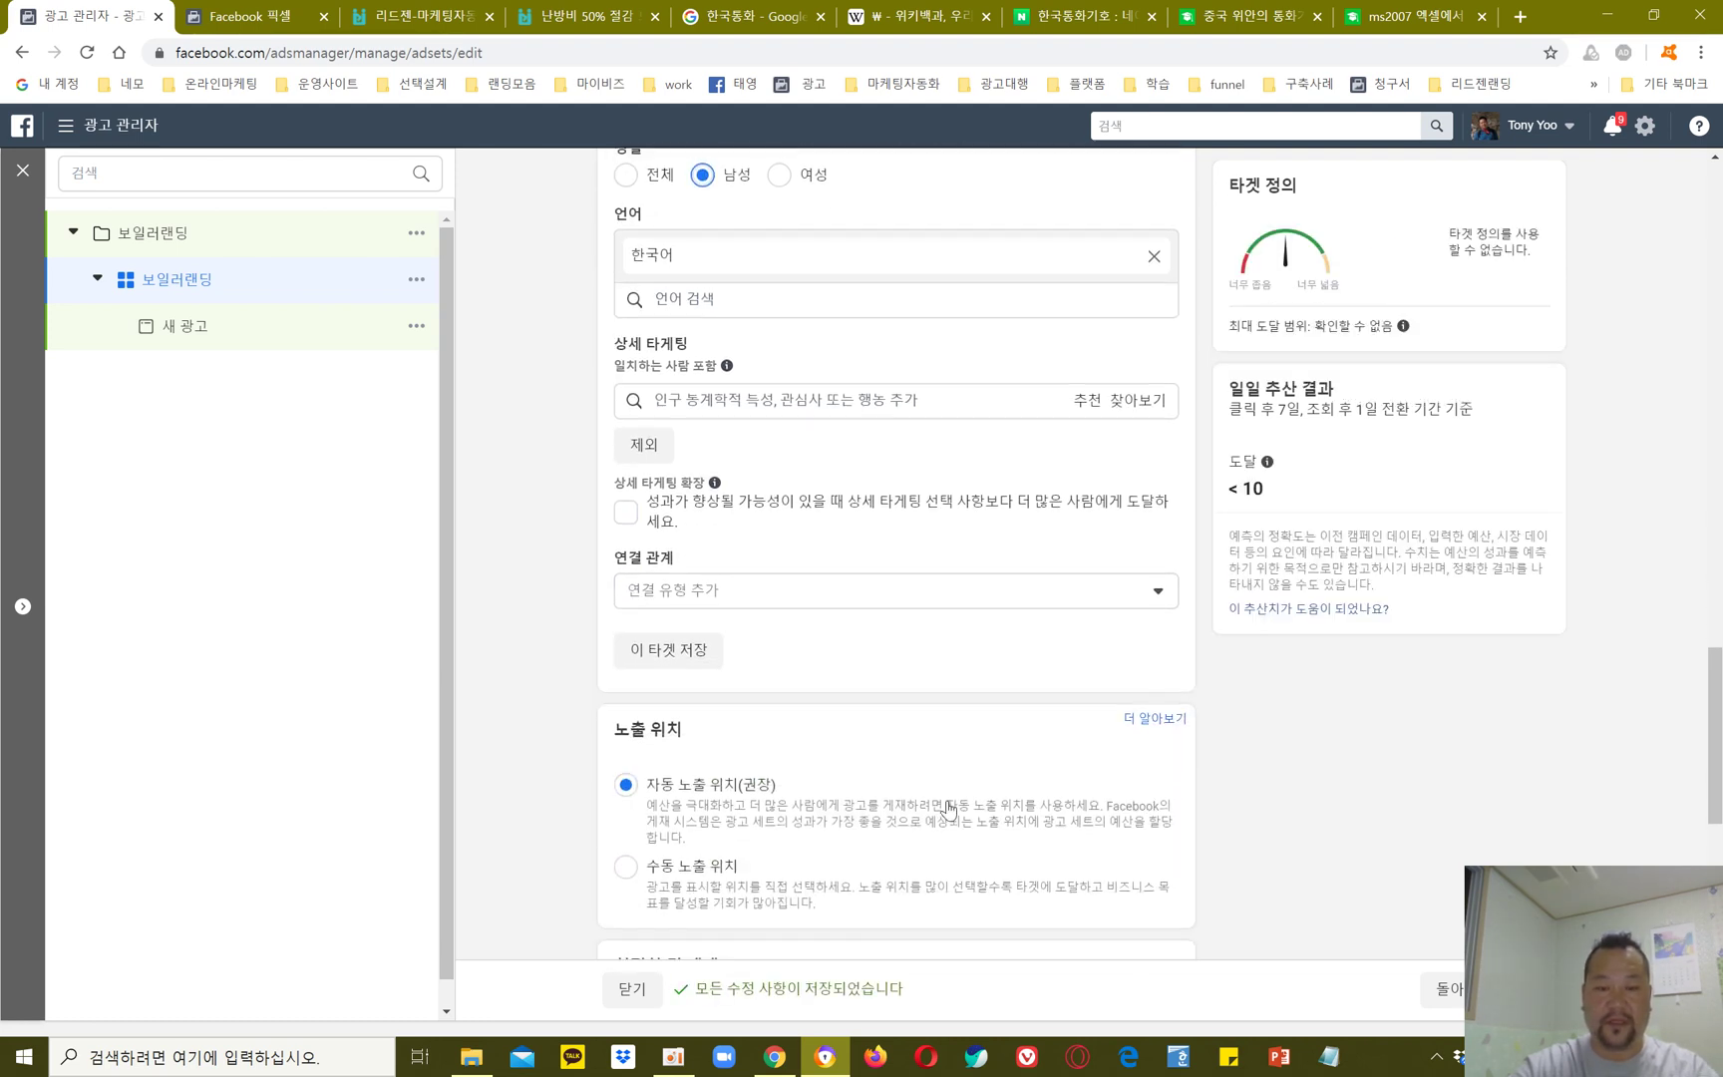
scroll(947, 808, "down", 3)
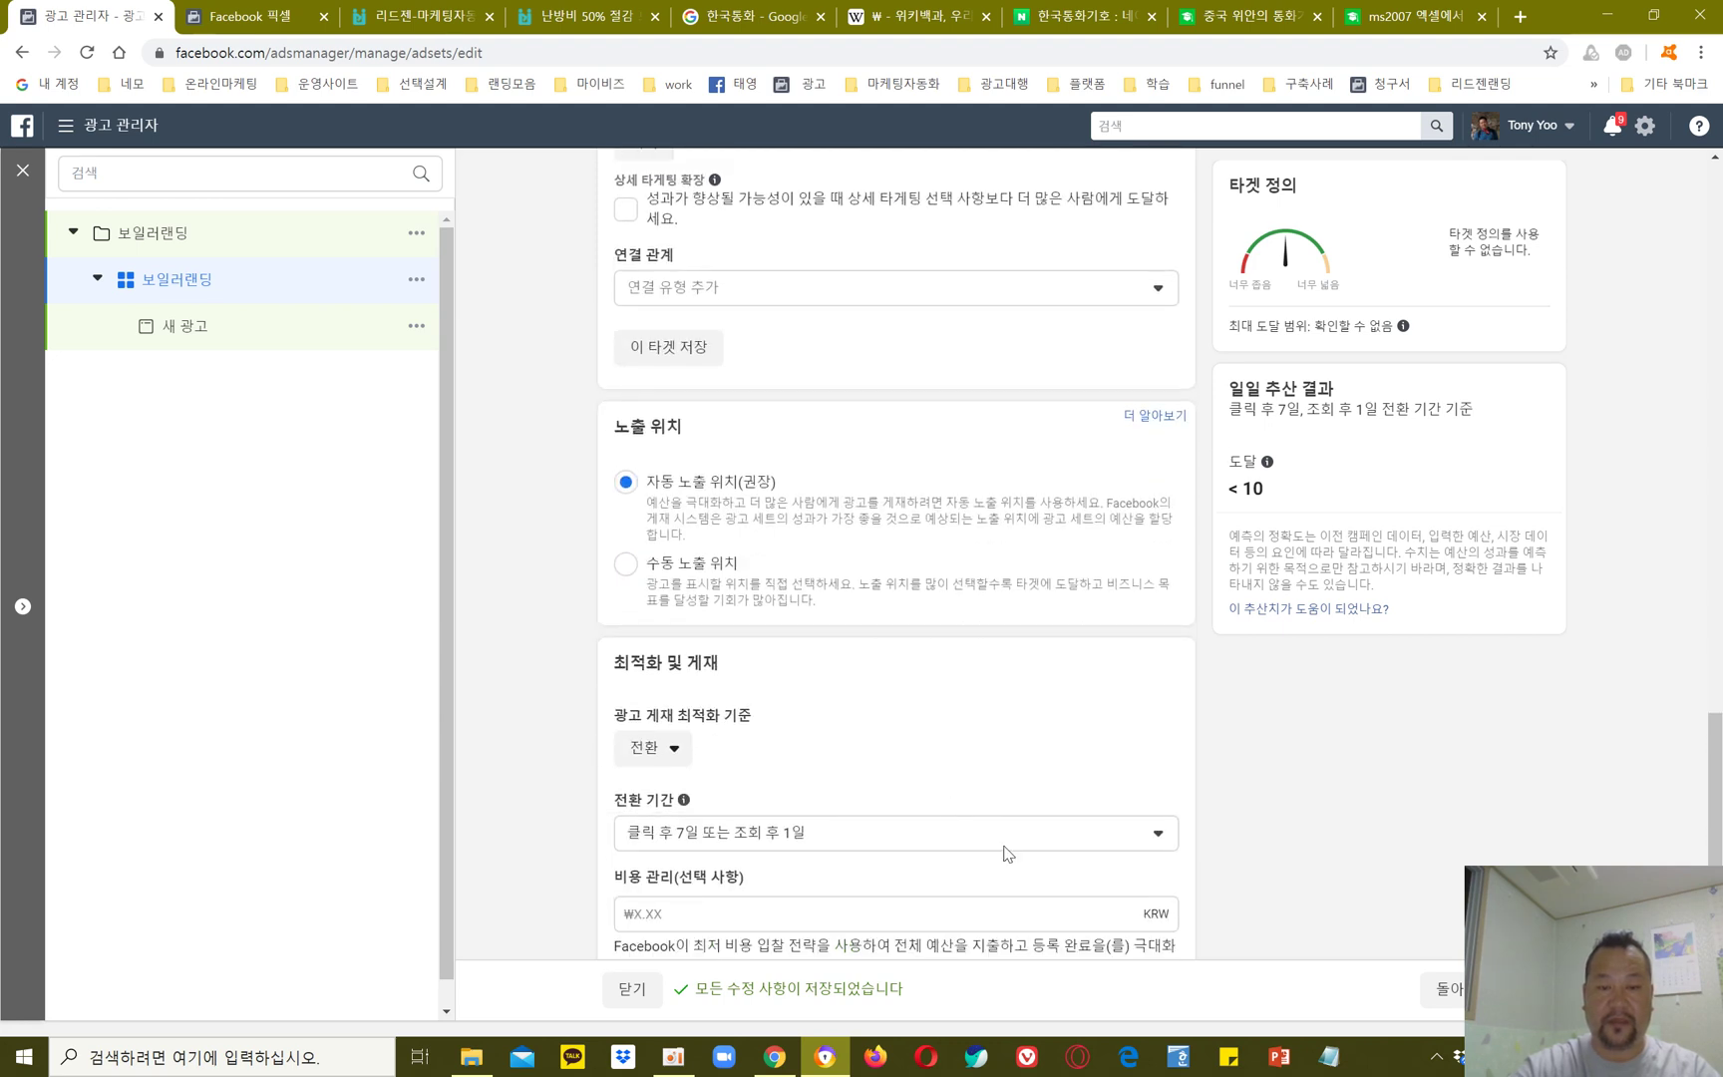
scroll(1007, 853, "up", 1)
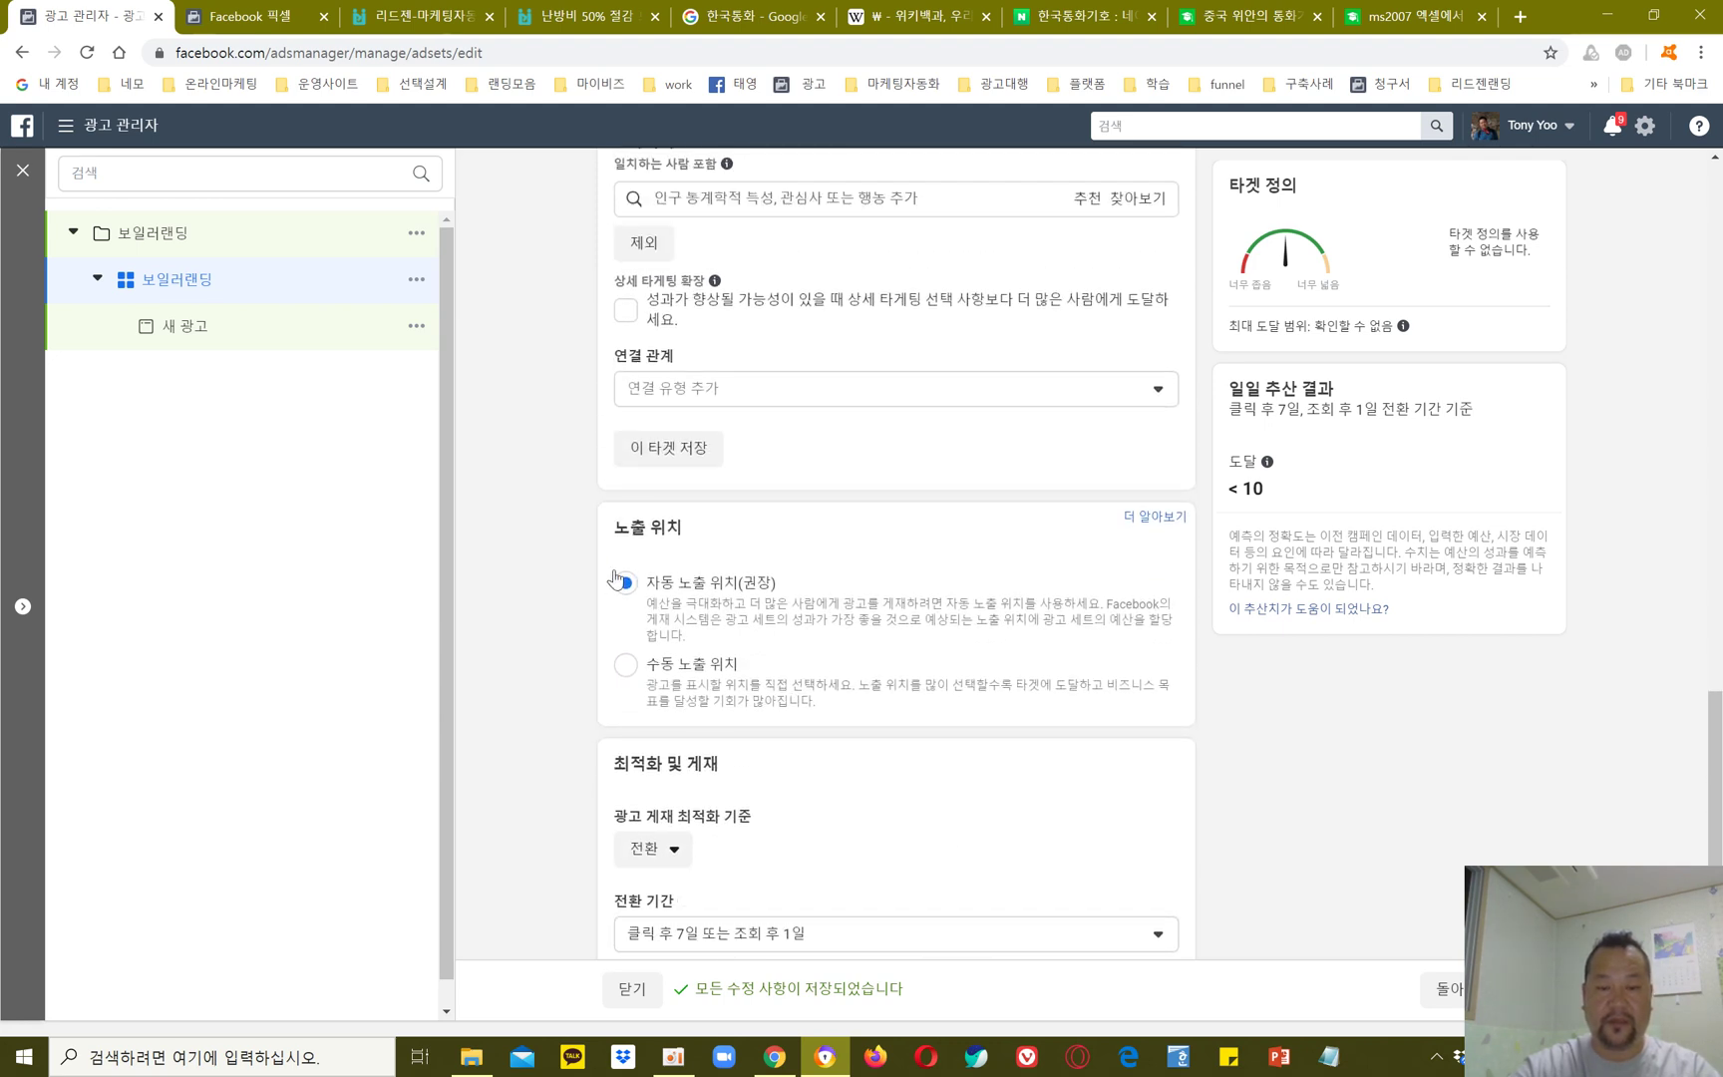
scroll(802, 668, "down", 3)
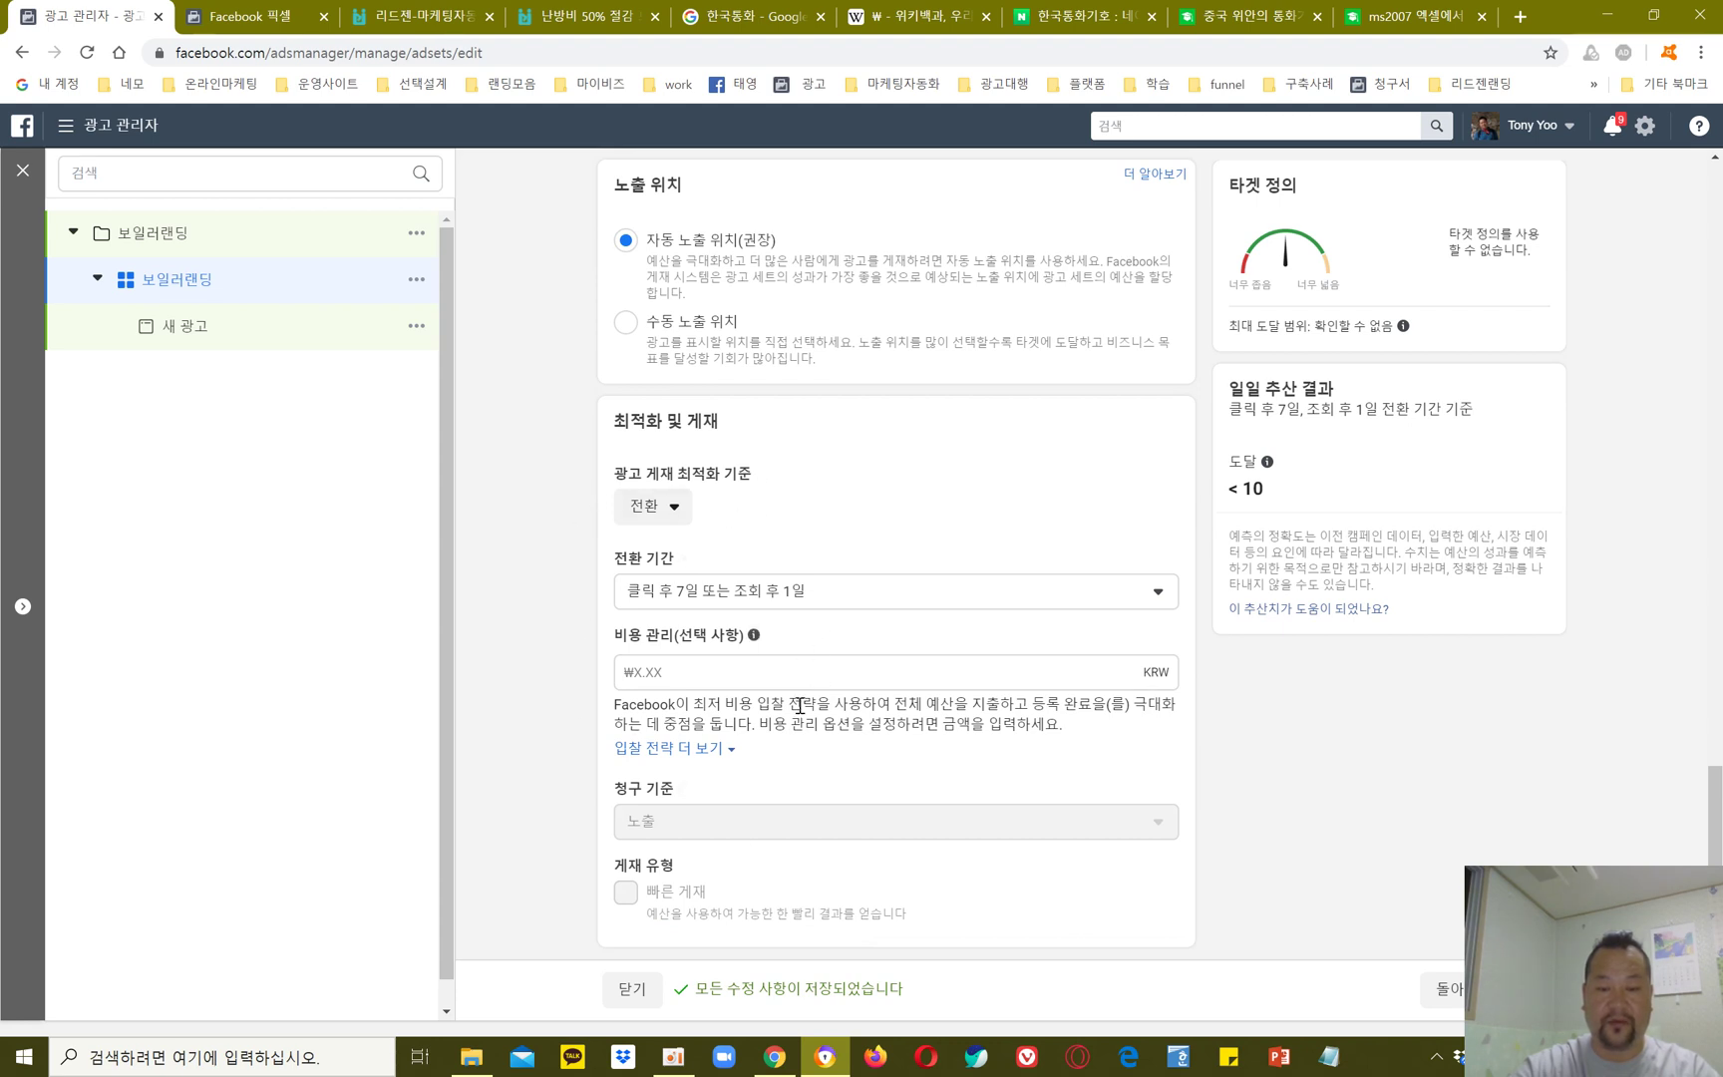
left_click(1556, 988)
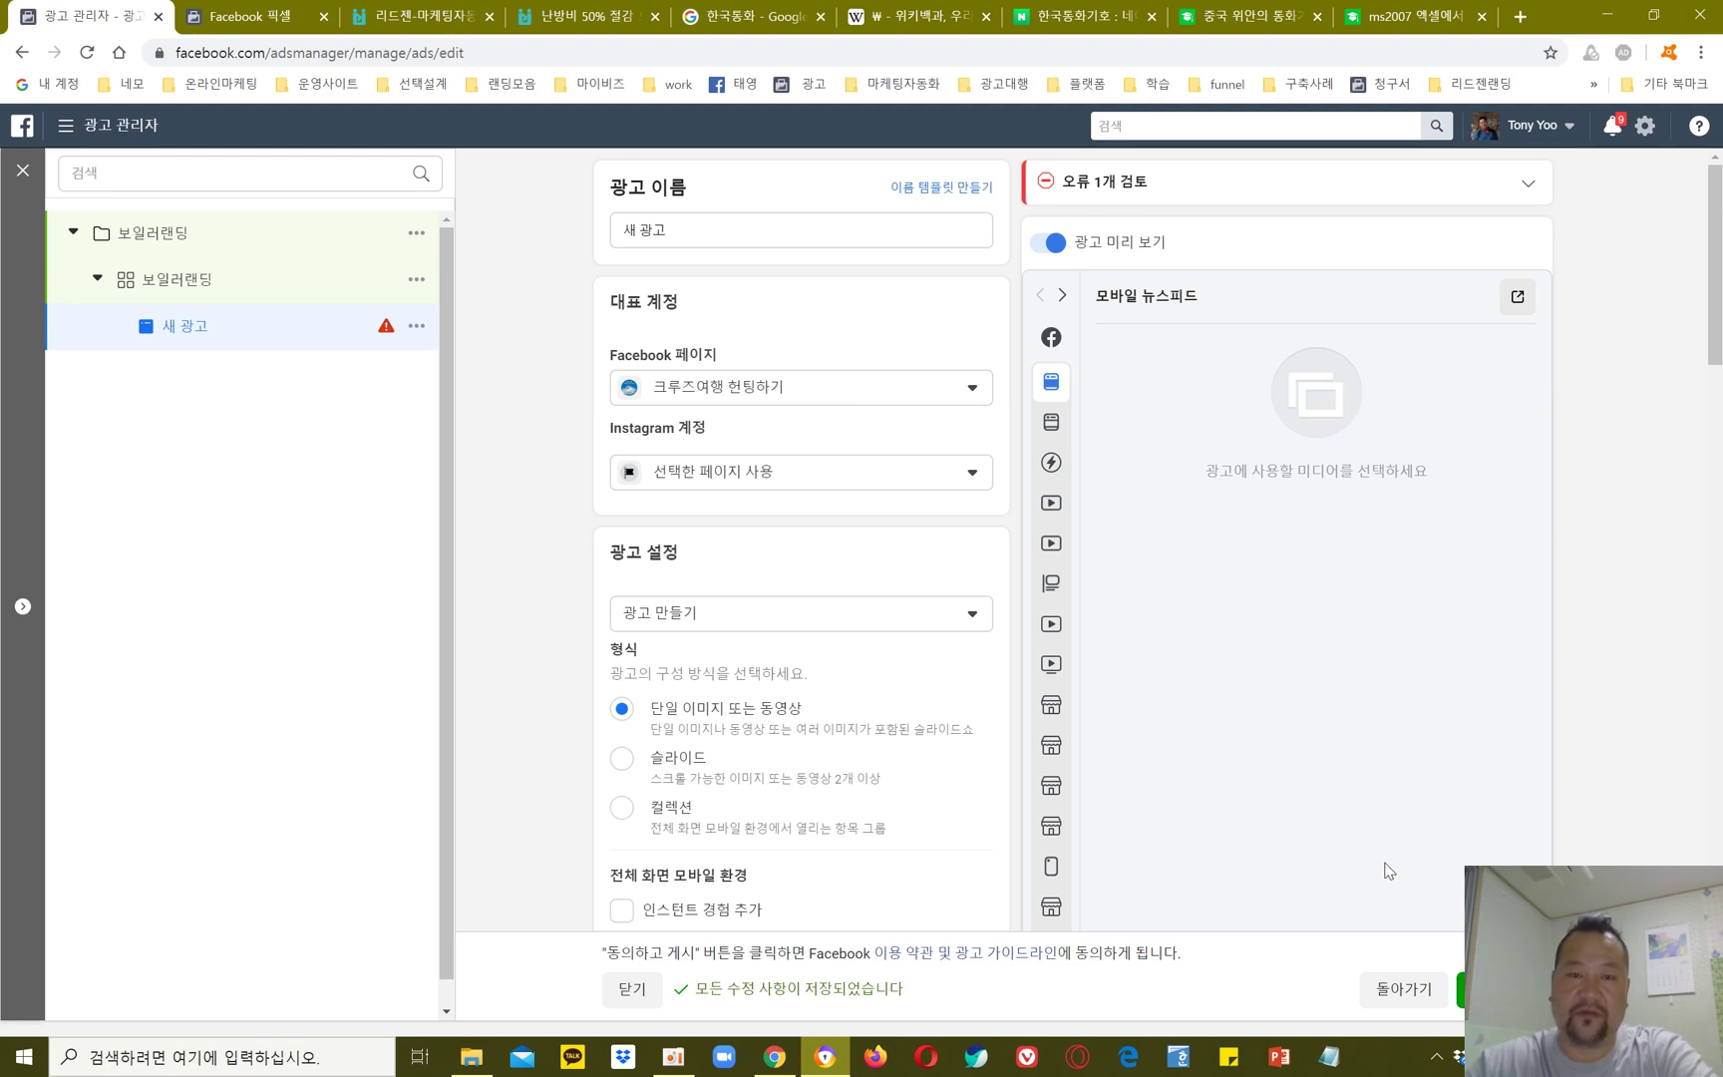
Step: Close the ad editor and publish the drafted campaign, ad set and ad
left_click(19, 180)
left_click(1040, 555)
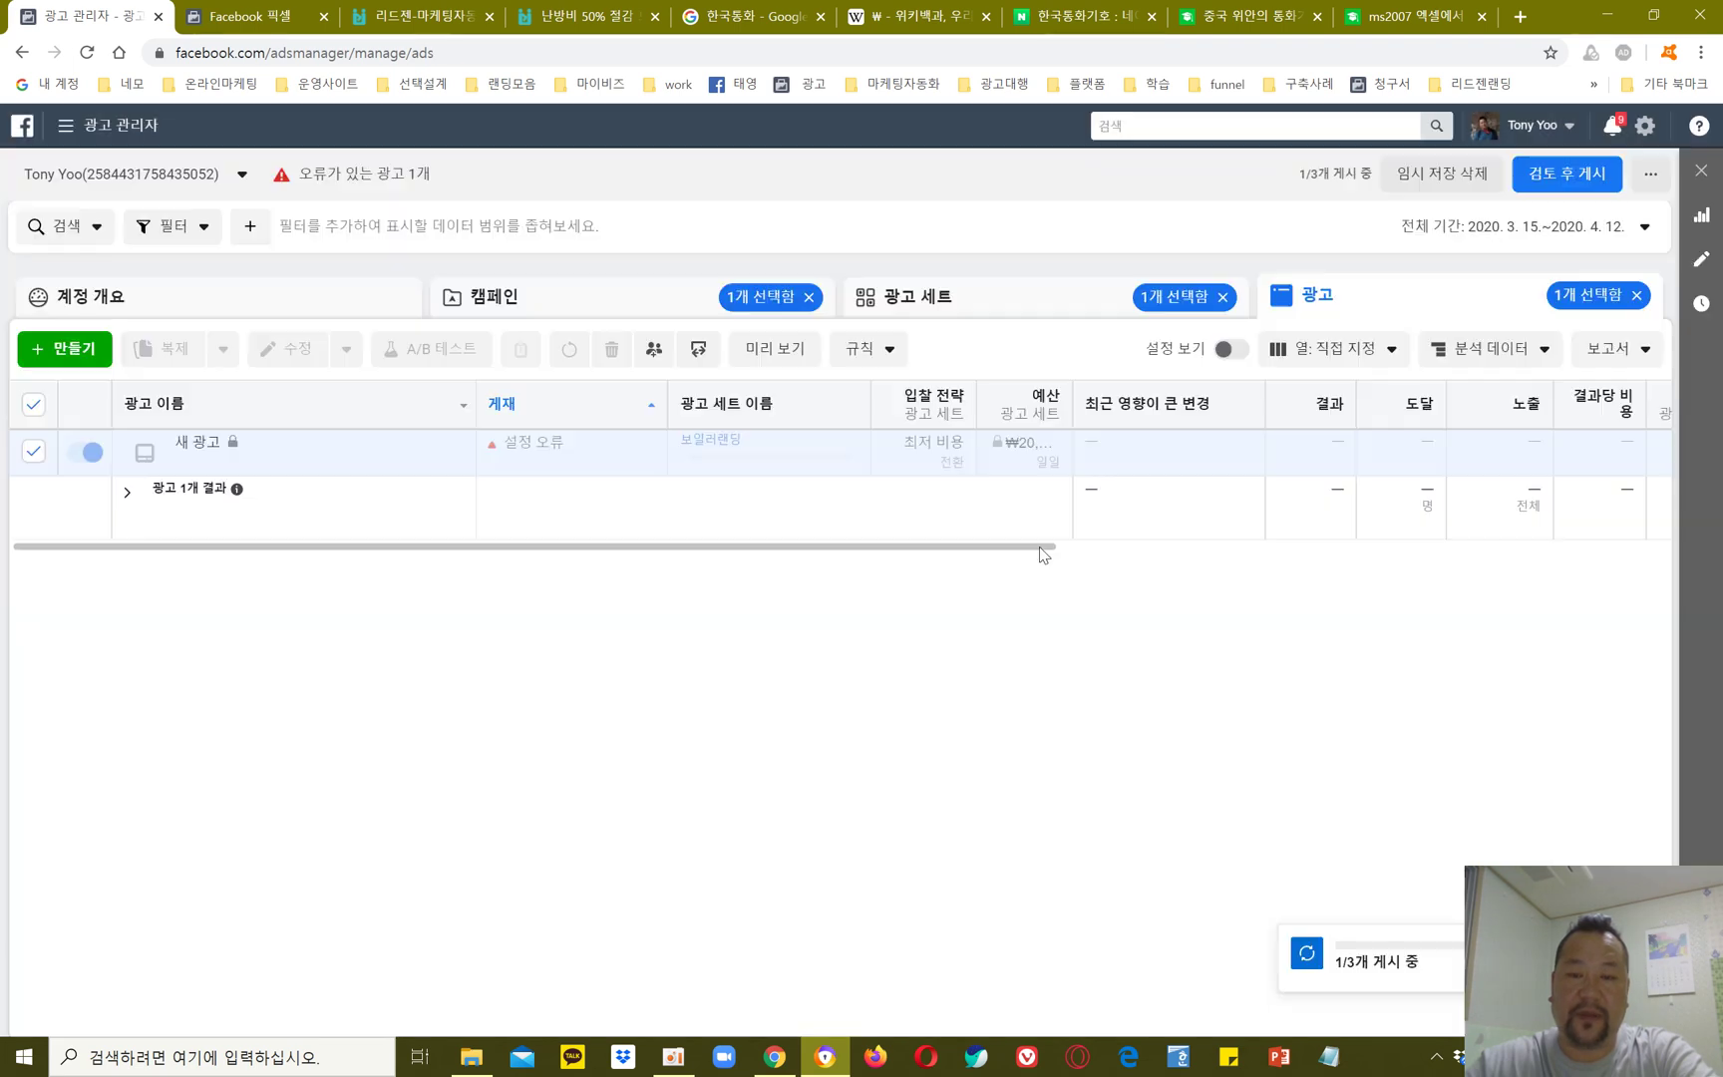